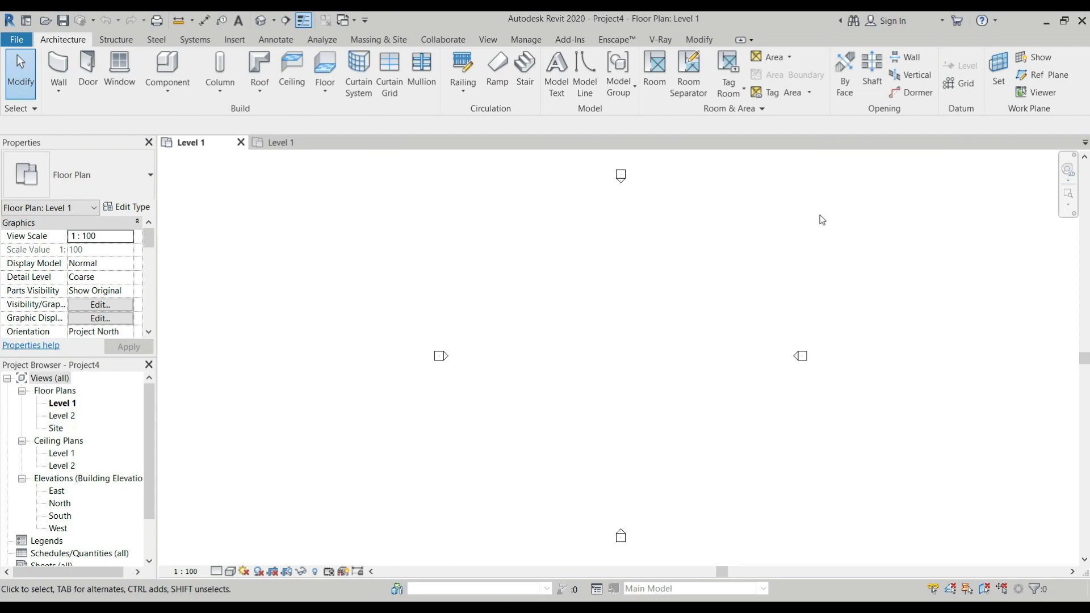
Examine the view templates that exist in the RAC_basic_sample_project floor plan, leaving them unmodified
click(291, 143)
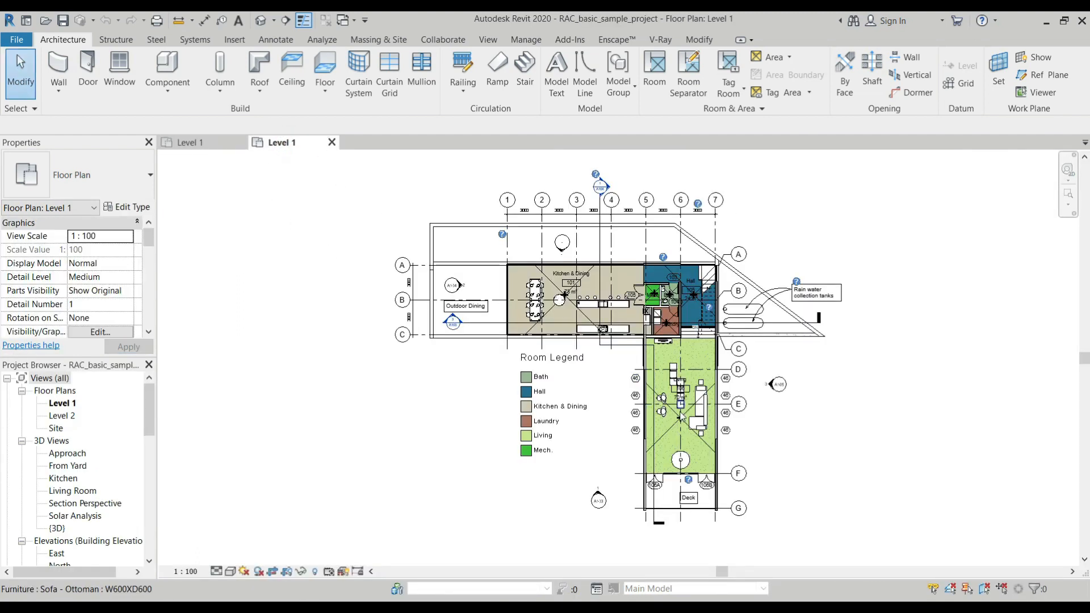
scroll(723, 366, up, 1)
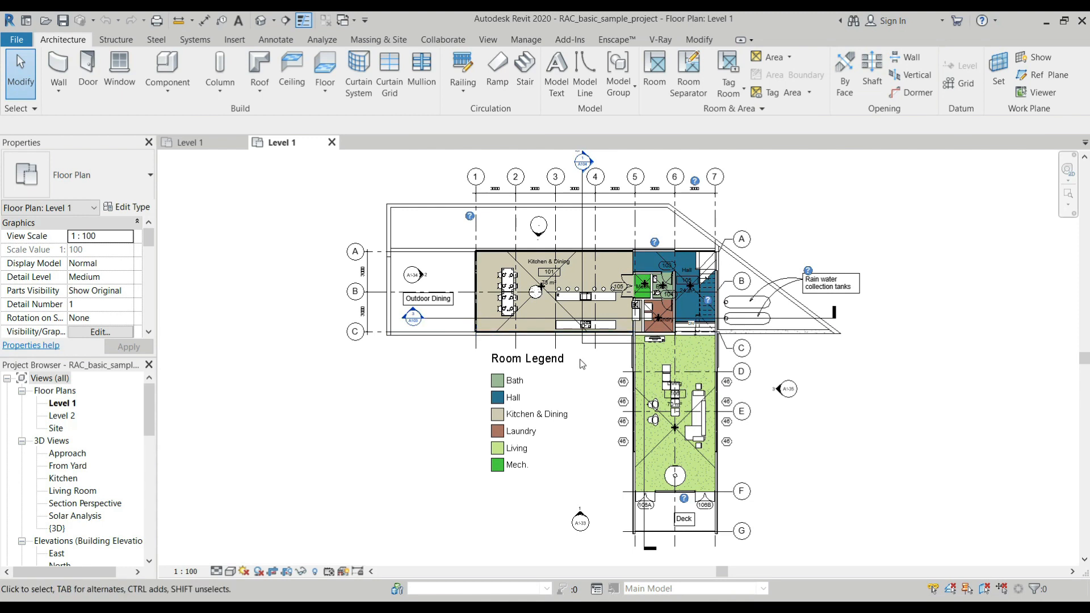
click(488, 40)
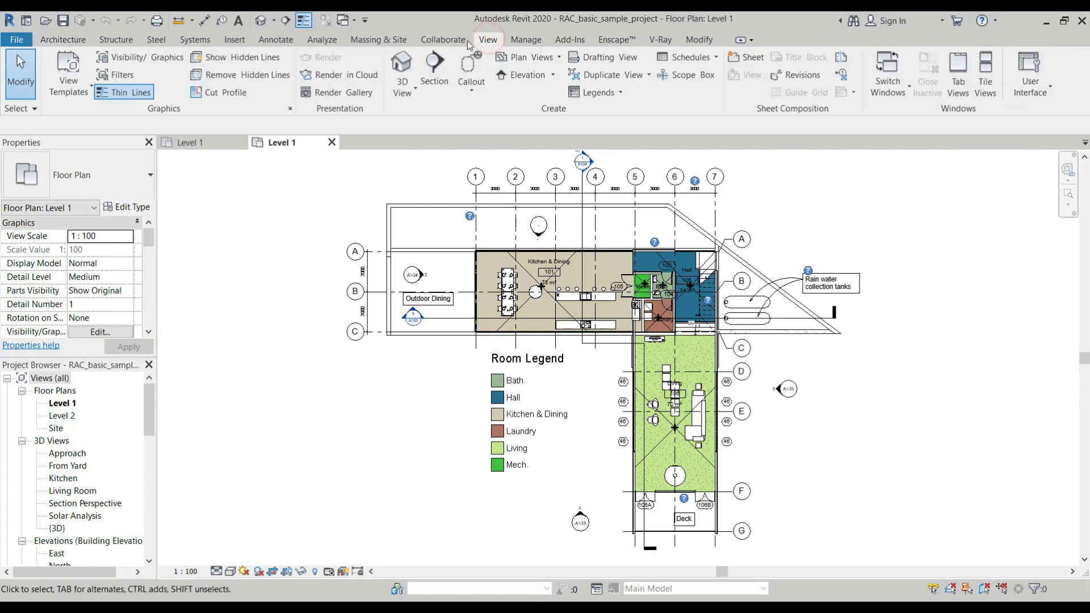
click(69, 86)
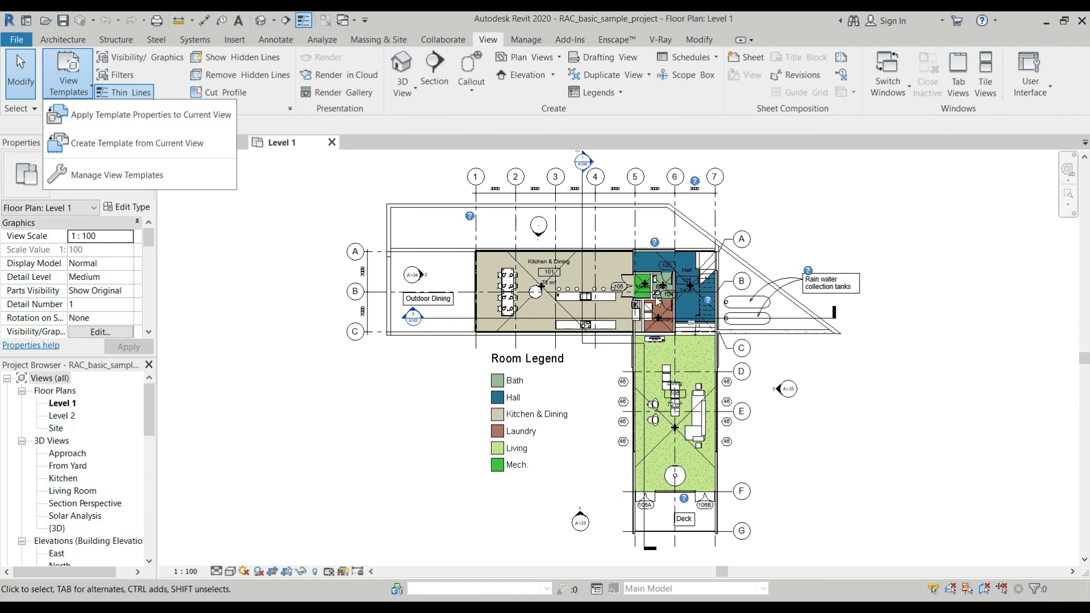
click(173, 185)
drag(343, 90, 511, 140)
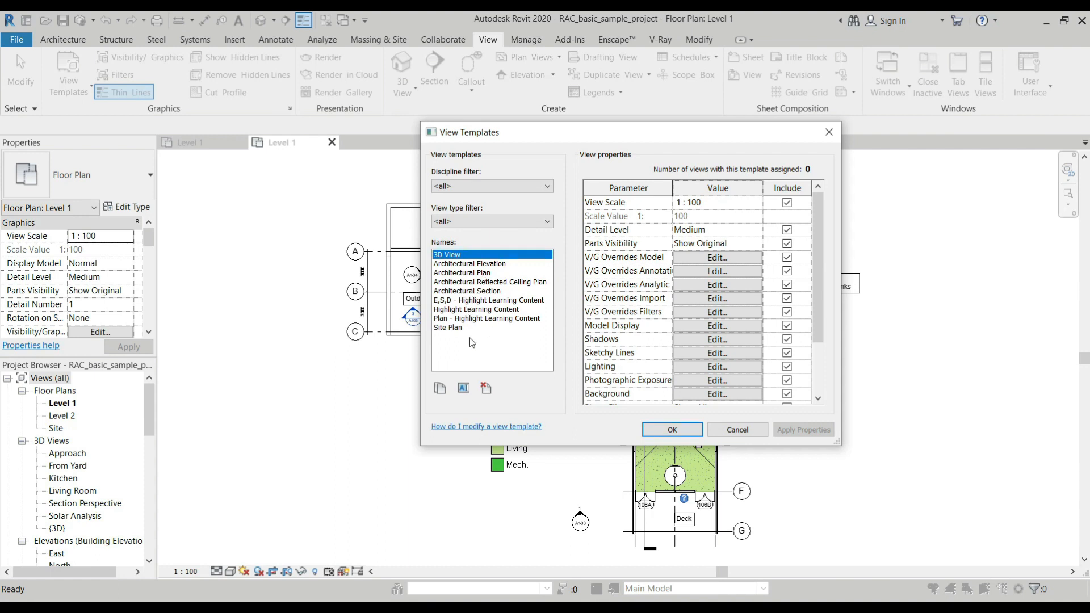
click(739, 432)
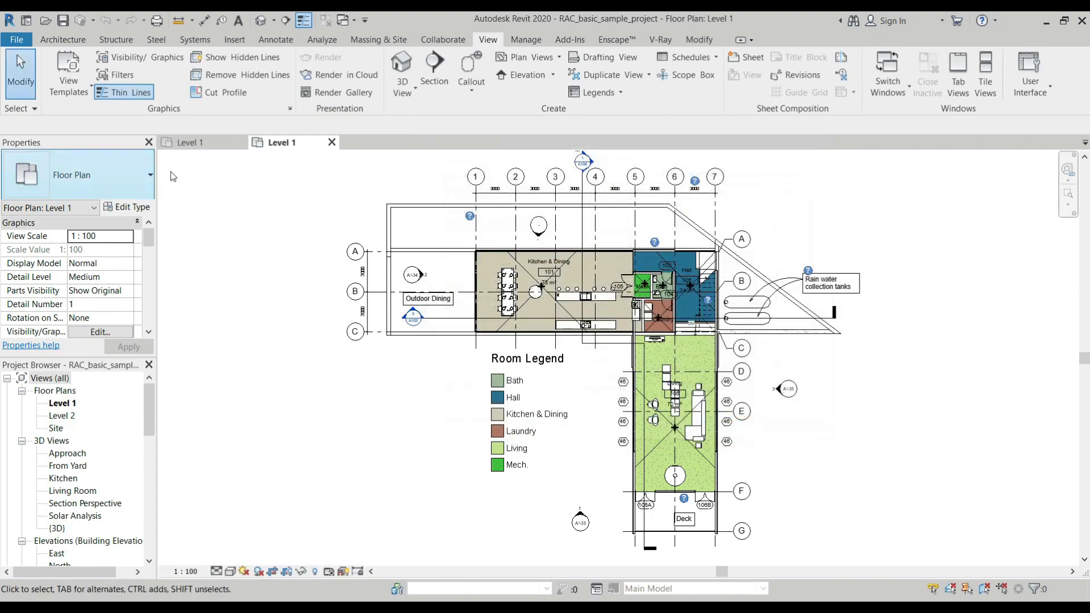
List Project4's view templates filtered by the Mechanical discipline and then by the Architectural discipline
click(208, 144)
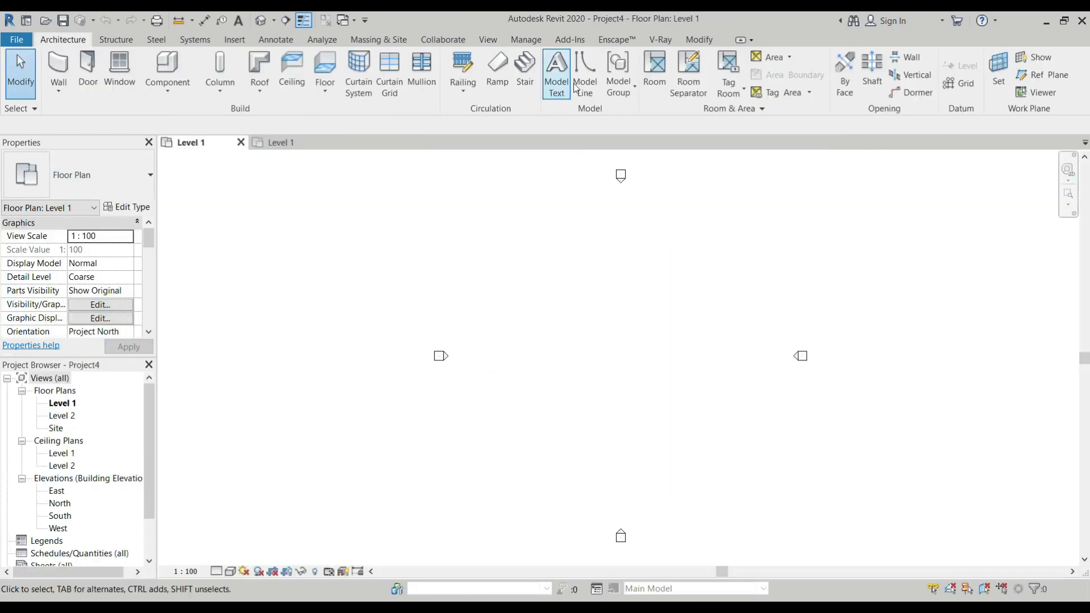
click(496, 40)
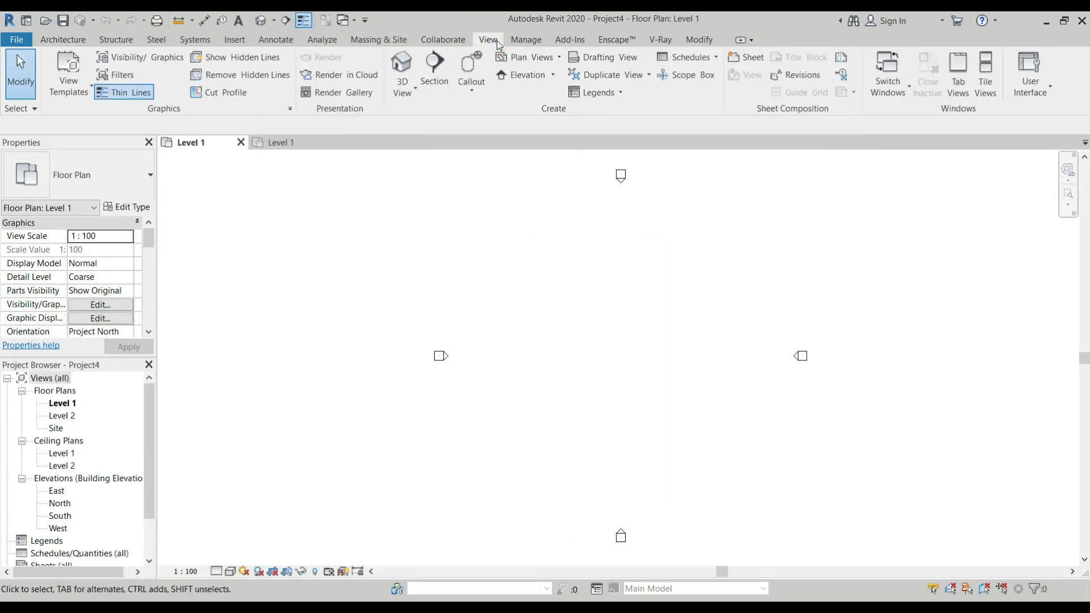
click(116, 176)
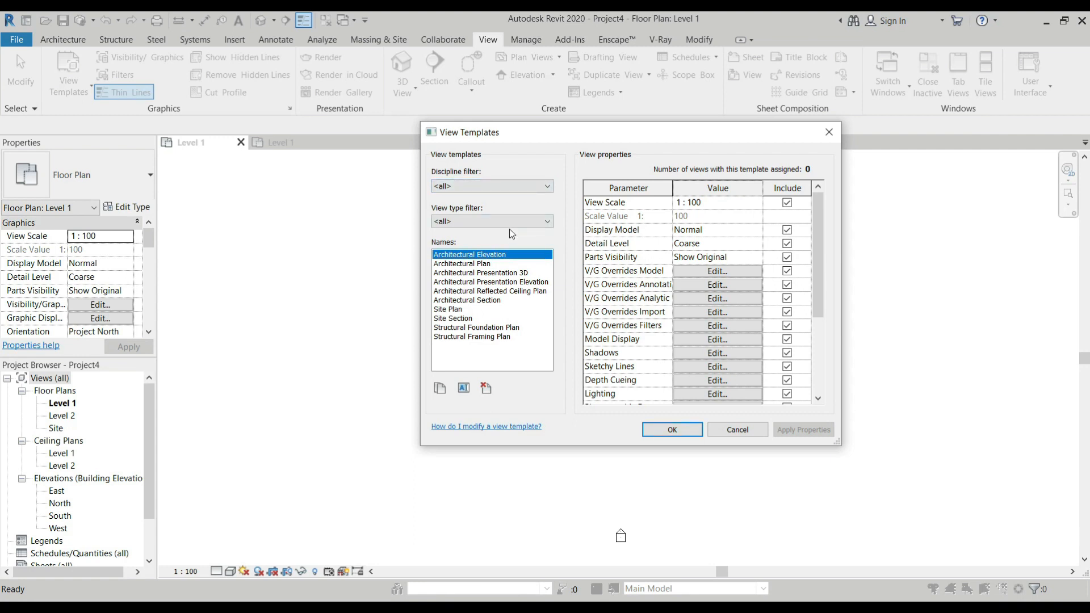
click(522, 188)
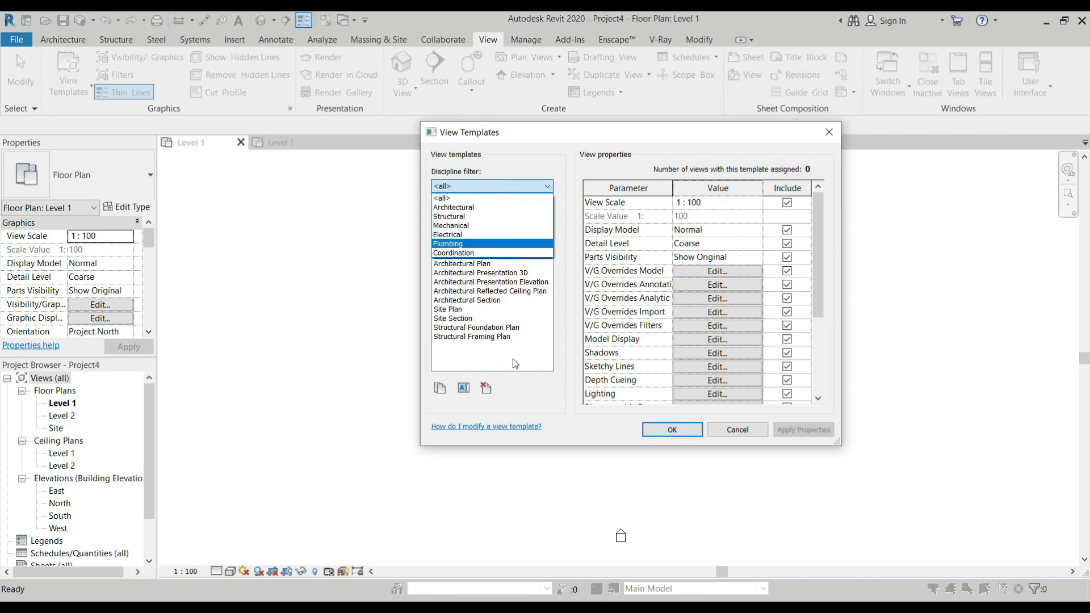
click(463, 225)
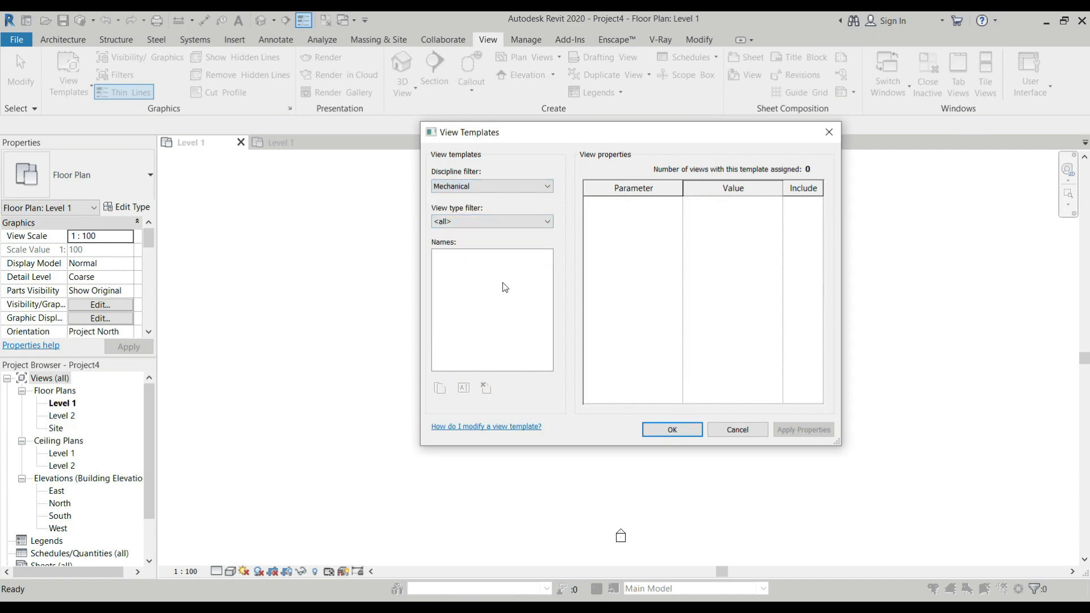
click(534, 186)
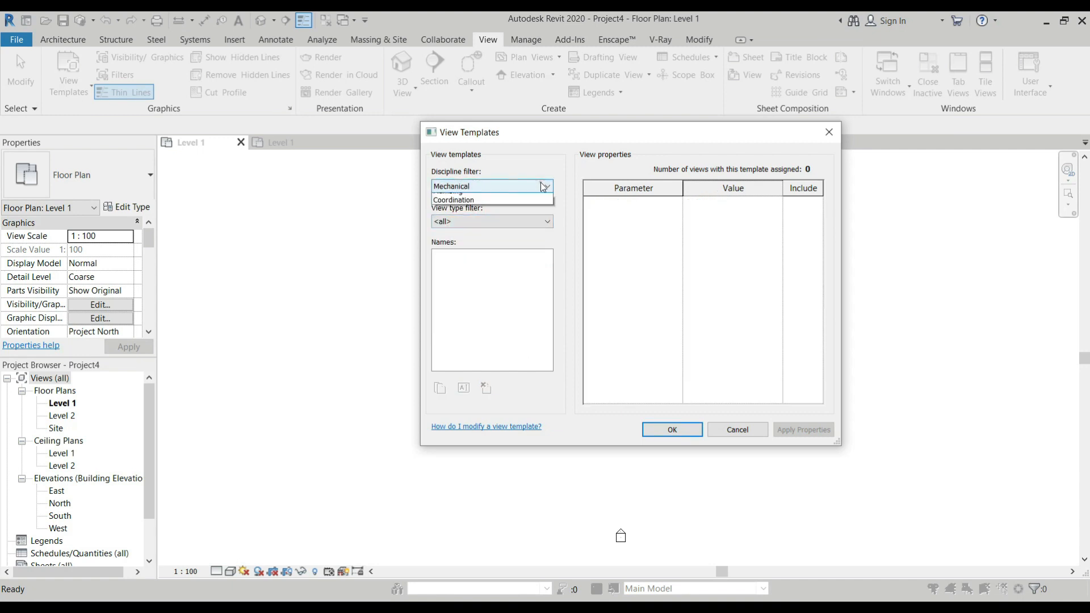
click(461, 203)
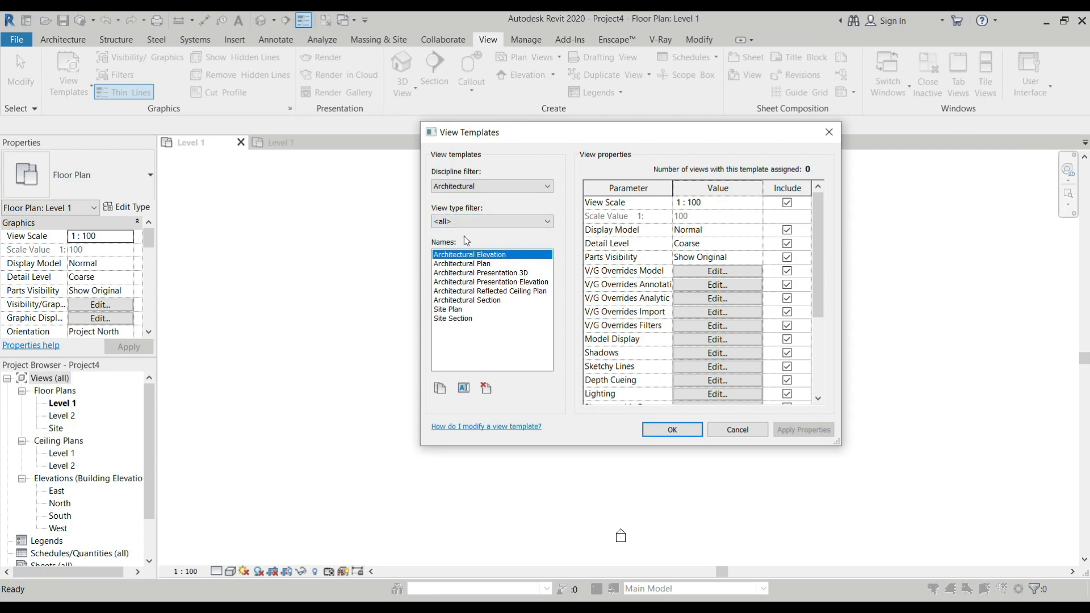
View the Architectural templates for Ceiling Plans and for all view types, and examine the reflected ceiling plan template's parameters
click(528, 222)
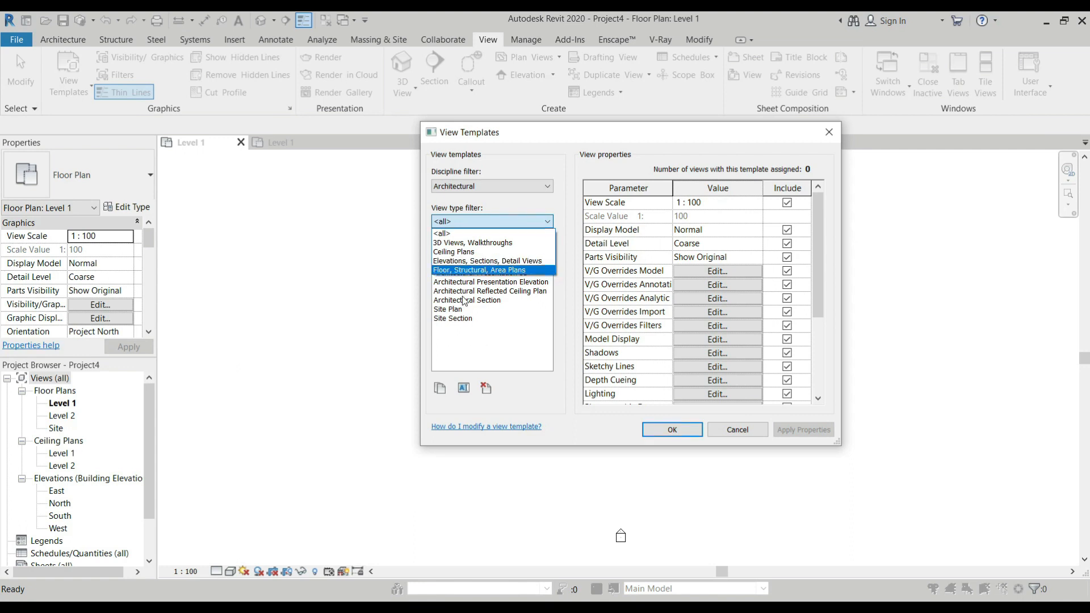
click(448, 251)
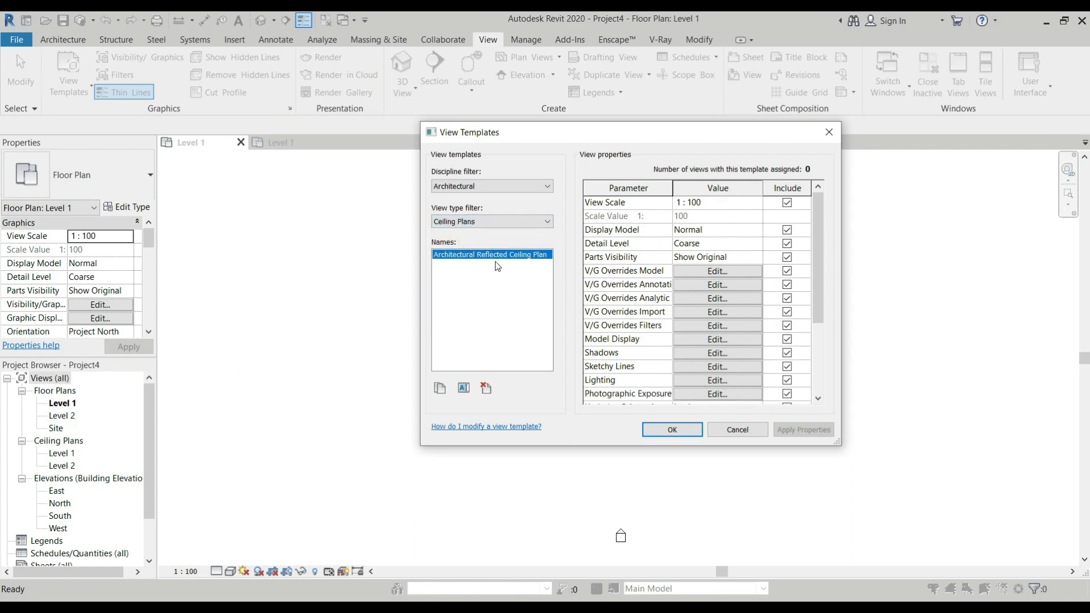
click(542, 221)
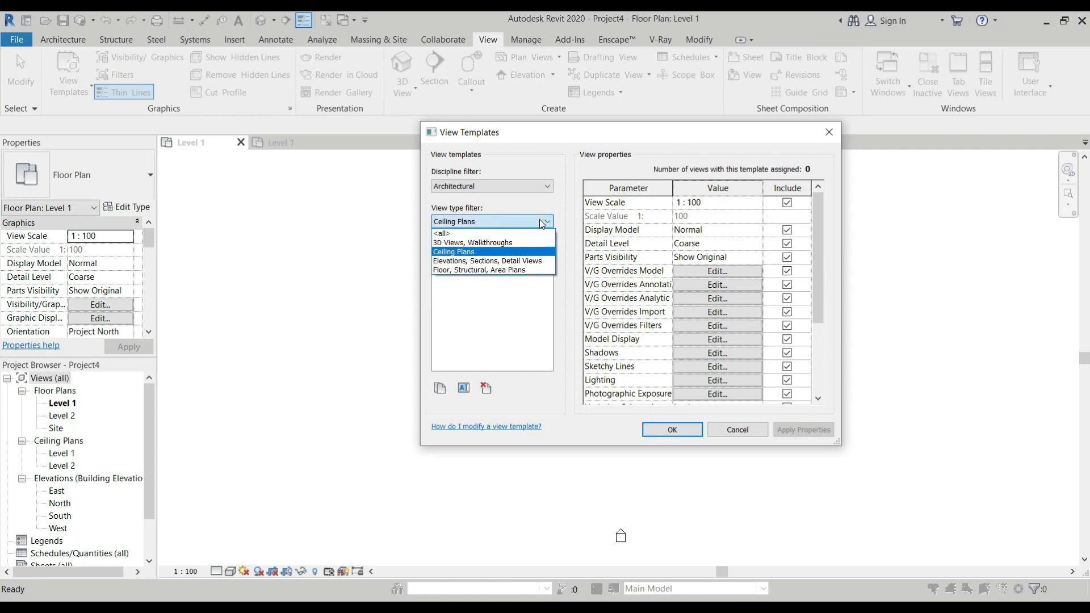
click(474, 234)
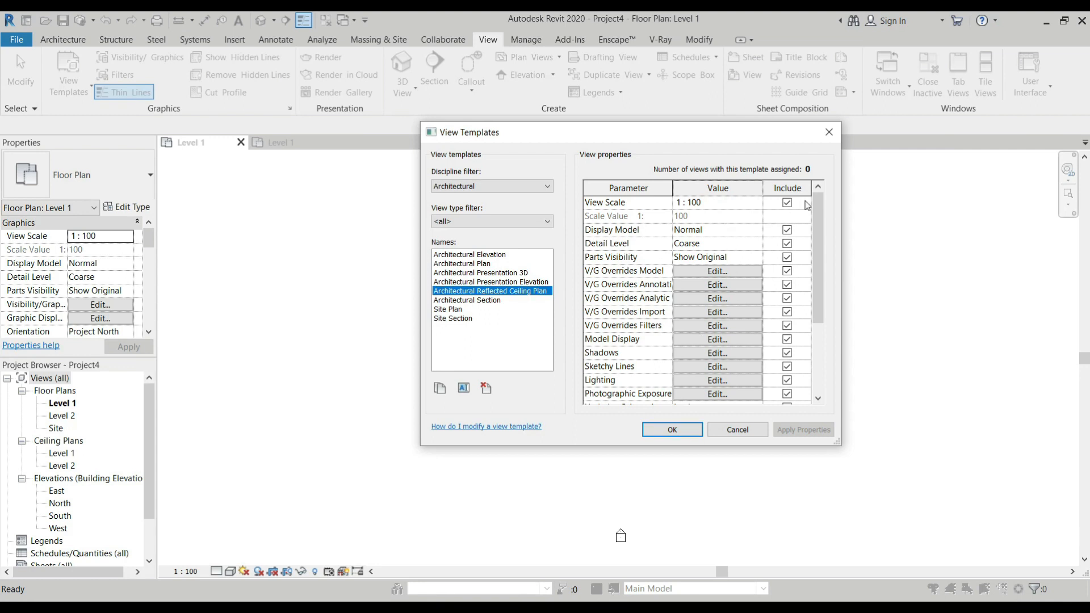
drag(816, 254, 811, 329)
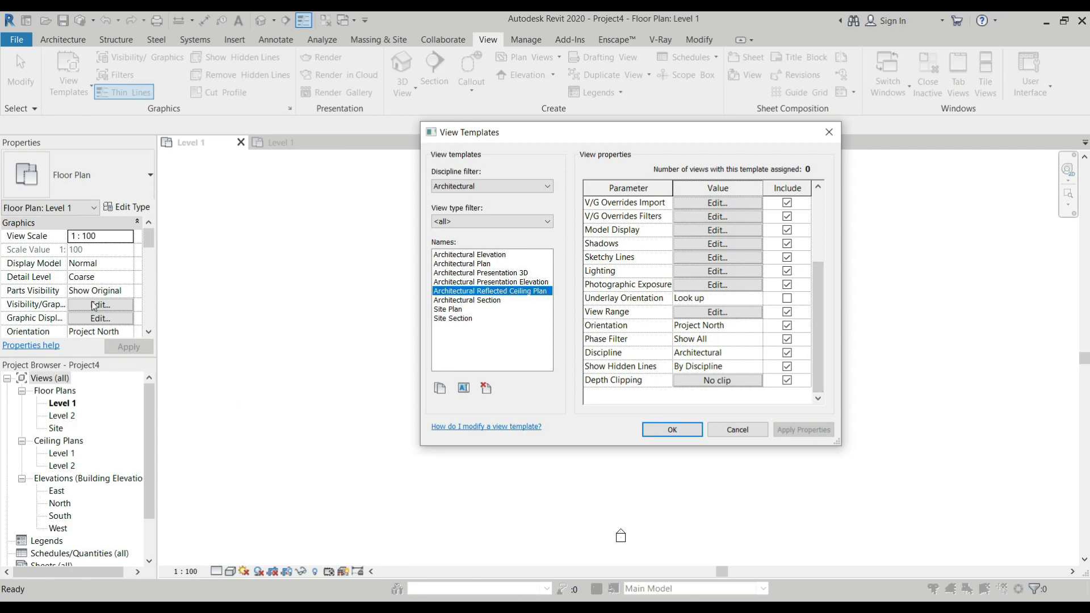
click(728, 430)
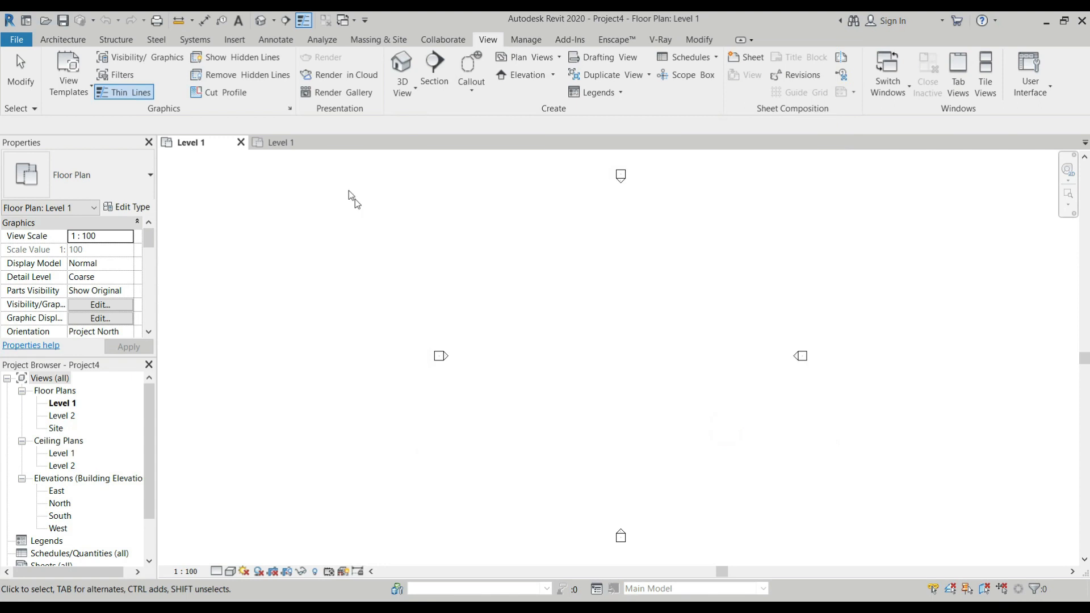
Open the view template manager in RAC_basic_sample_project and select the Architectural Plan template
click(306, 145)
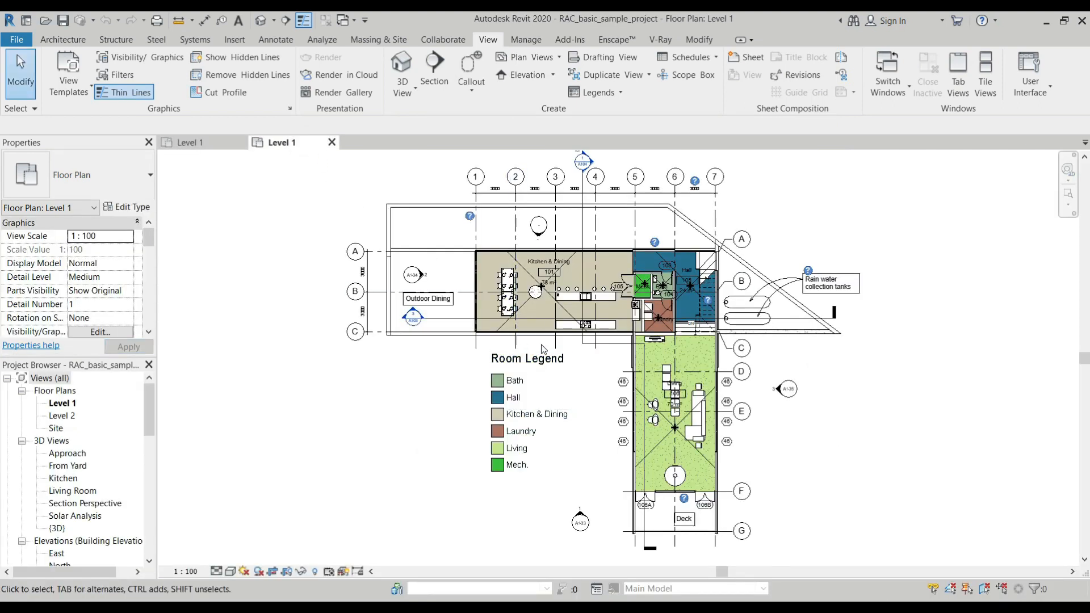
click(68, 79)
click(112, 175)
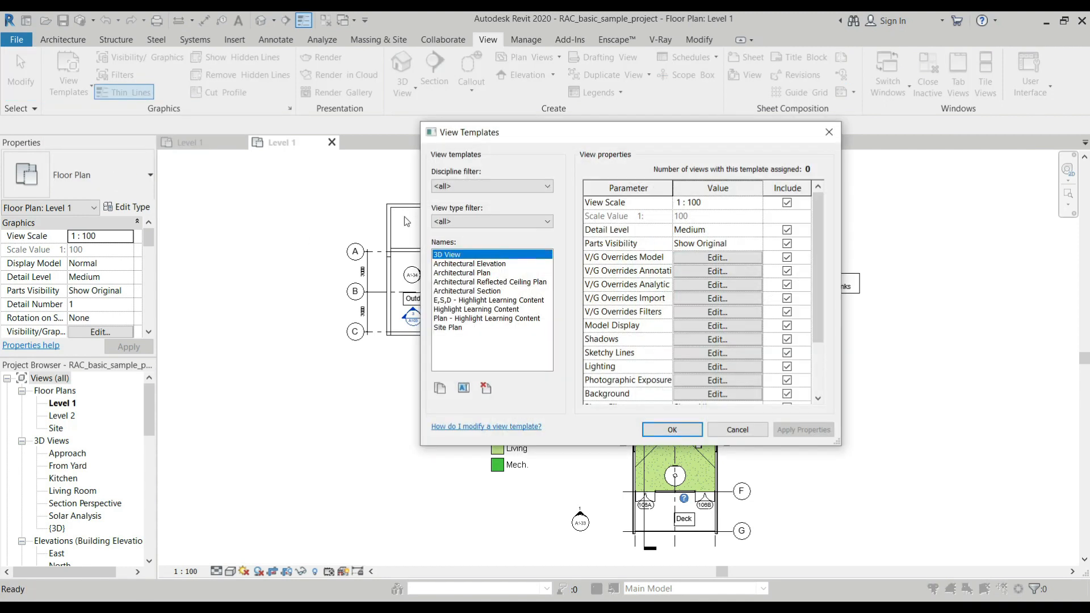
click(475, 275)
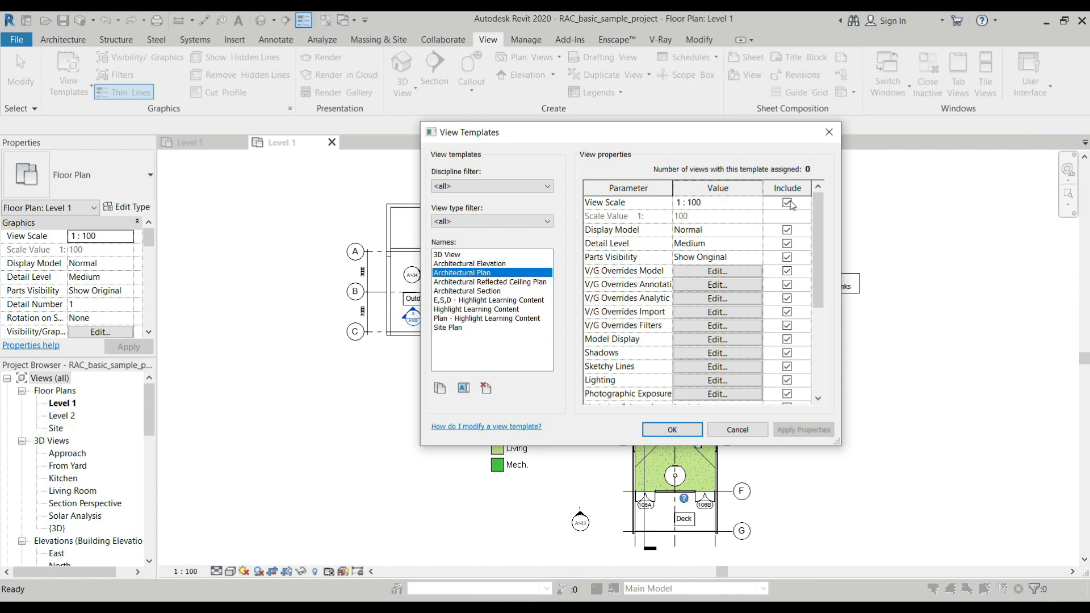
Look through the view scales available for the Architectural Plan template
click(751, 204)
click(756, 203)
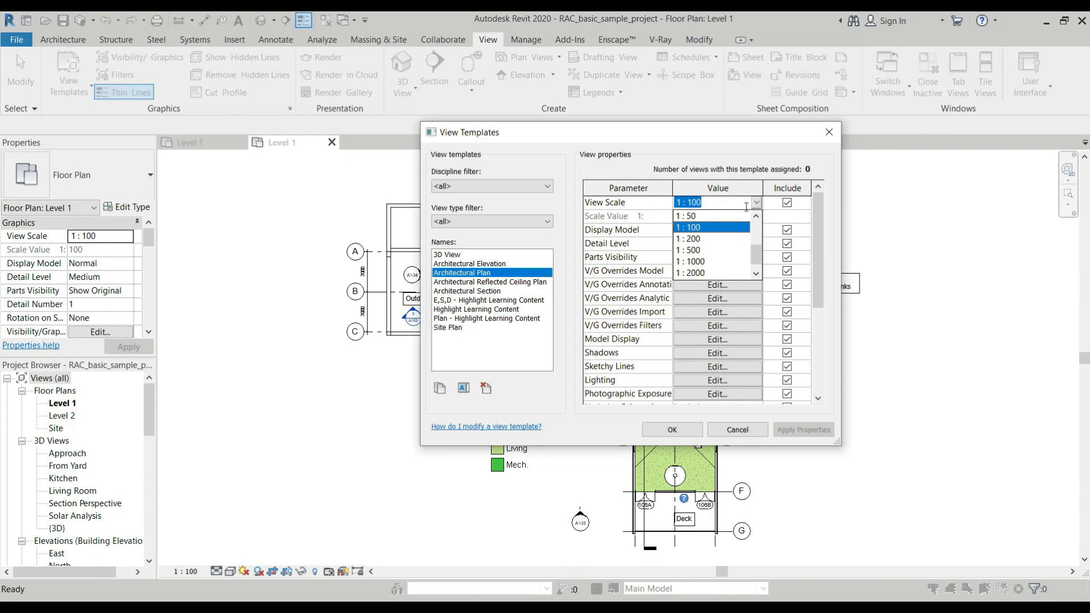
scroll(727, 232, up, 1)
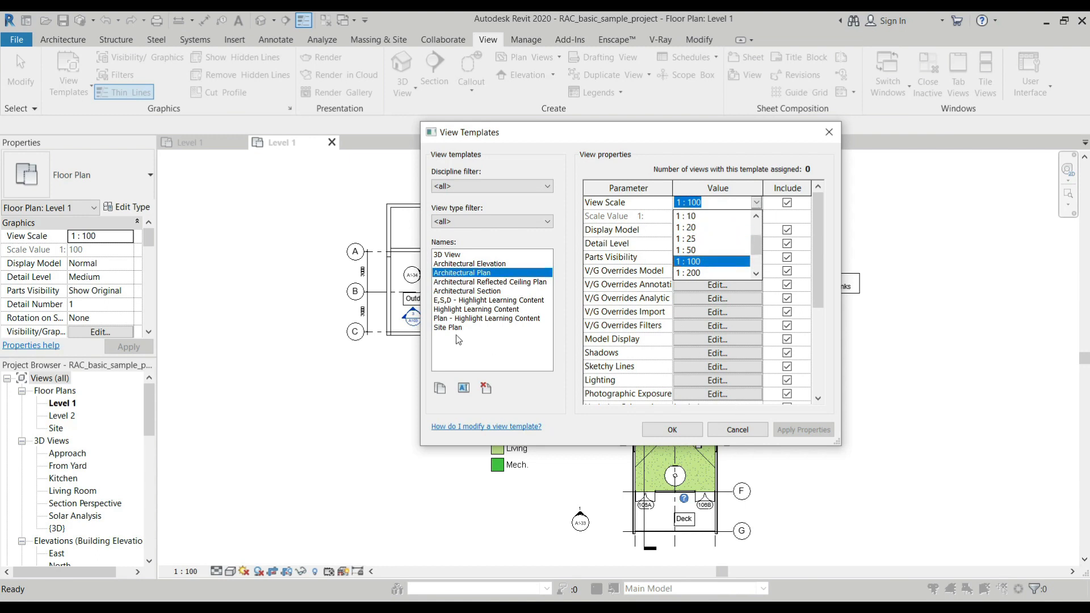
Duplicate the Architectural Plan template as a new view template named Details
click(440, 388)
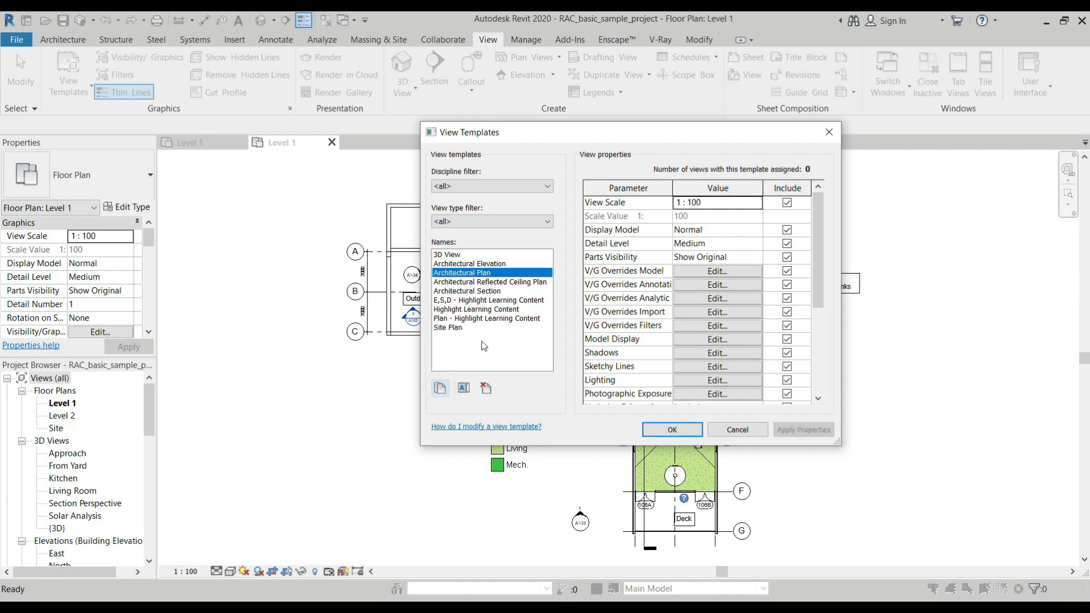
click(449, 274)
click(441, 389)
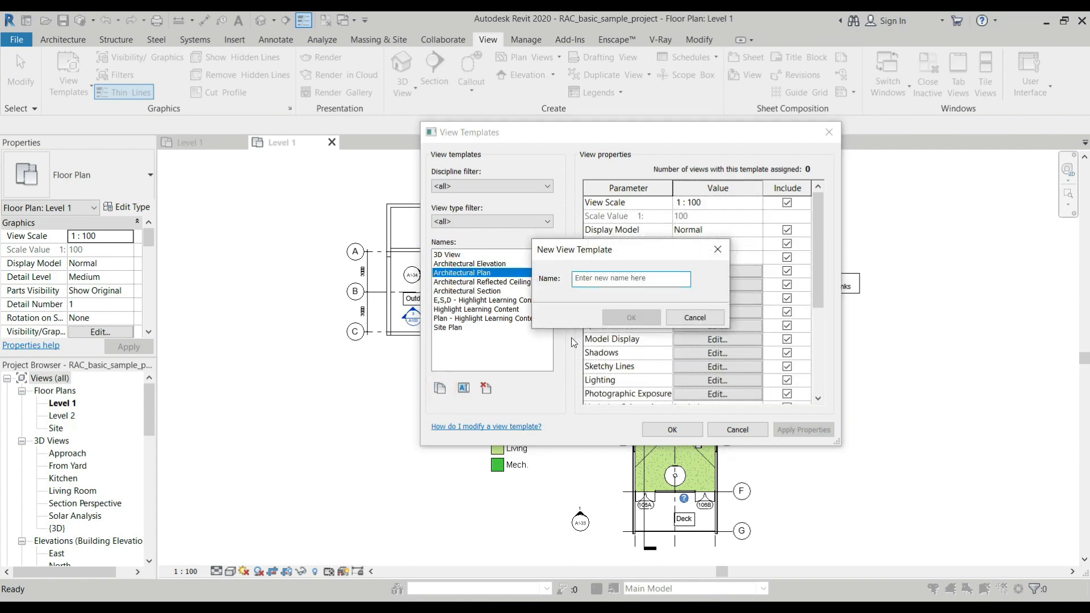
text(Details)
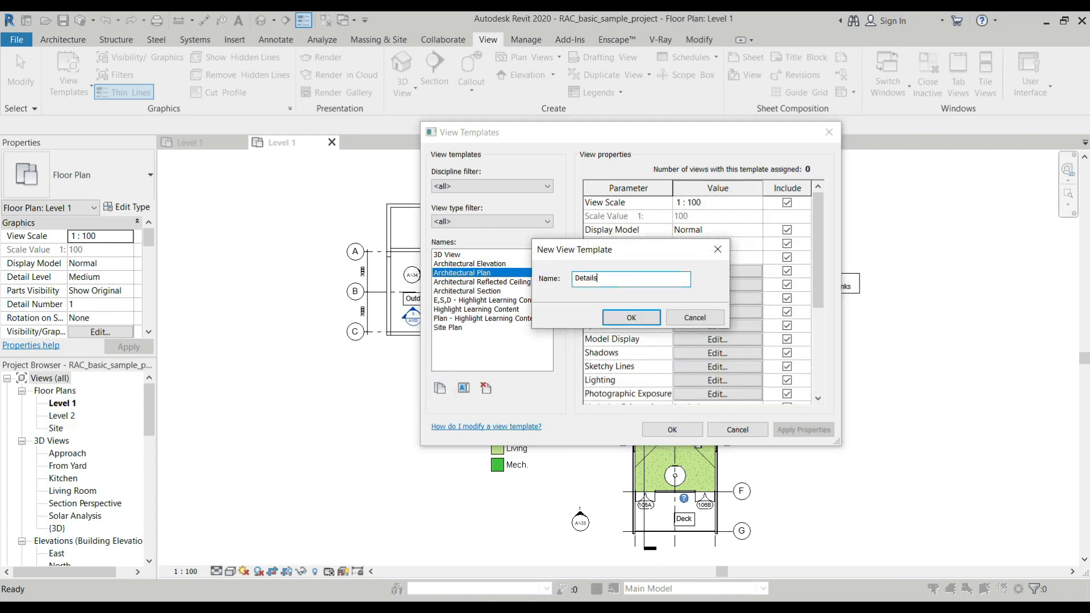
click(631, 317)
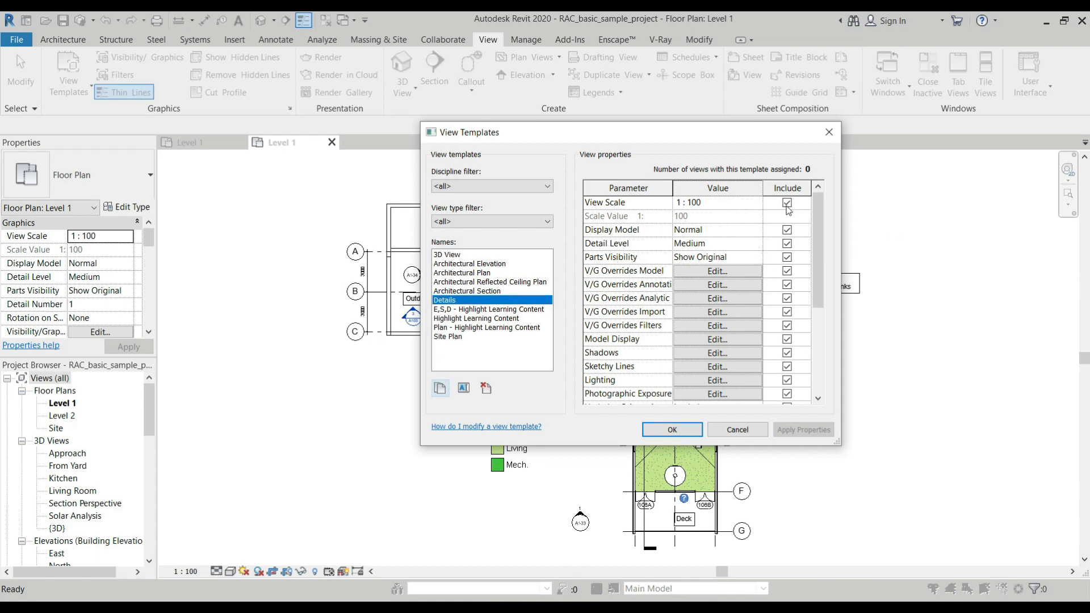
Set the Details template's view scale to 1 : 25 and check its Display Model options, keeping Normal
click(758, 203)
click(756, 202)
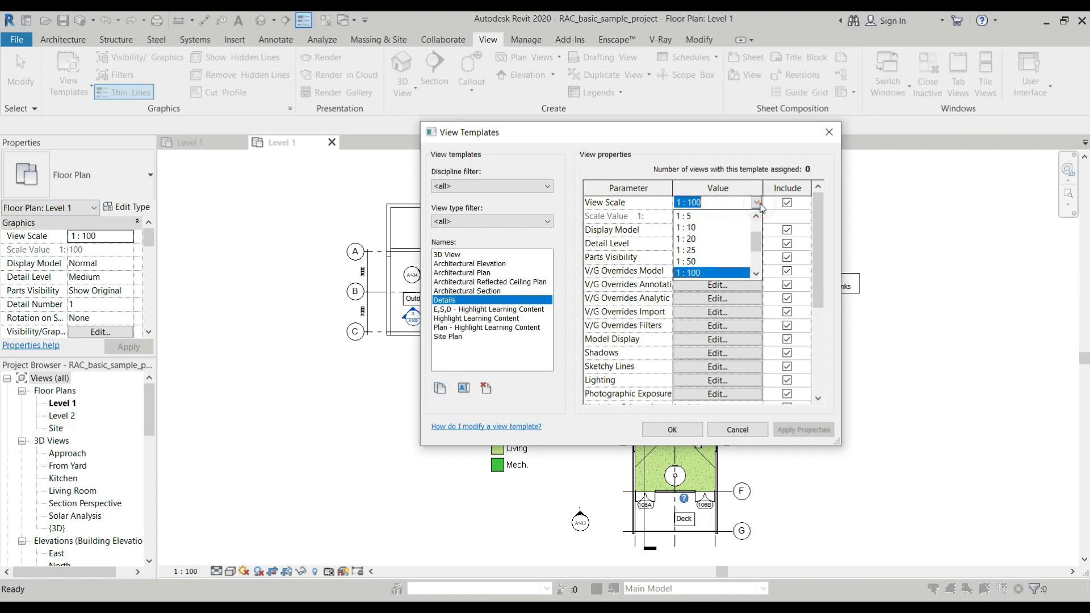
click(702, 251)
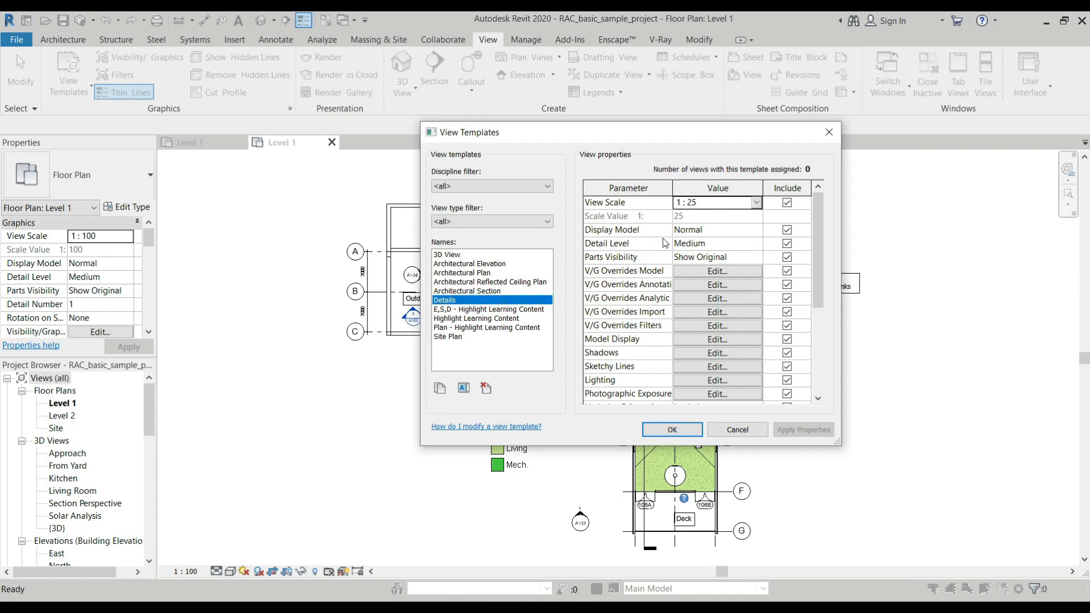
click(756, 230)
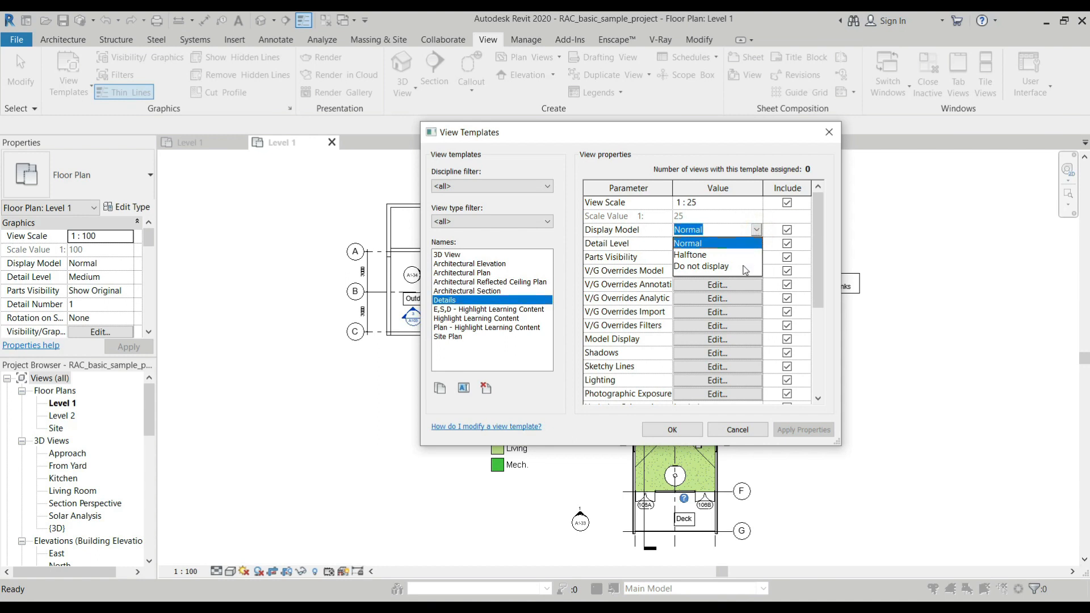
click(756, 230)
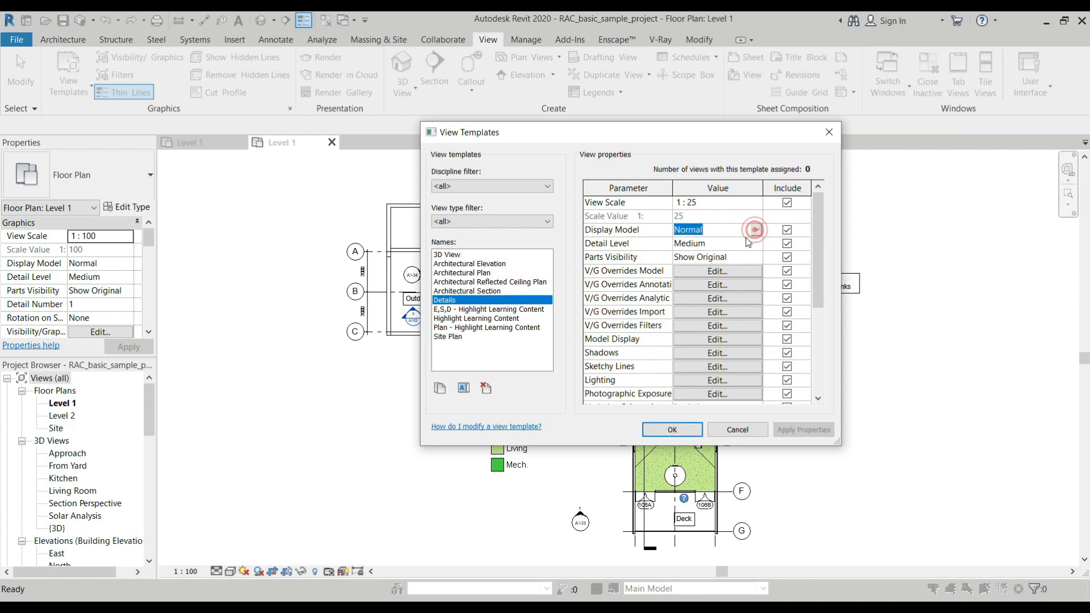
Set the Details template's detail level to Fine and check its Parts Visibility options, keeping Show Original
click(755, 244)
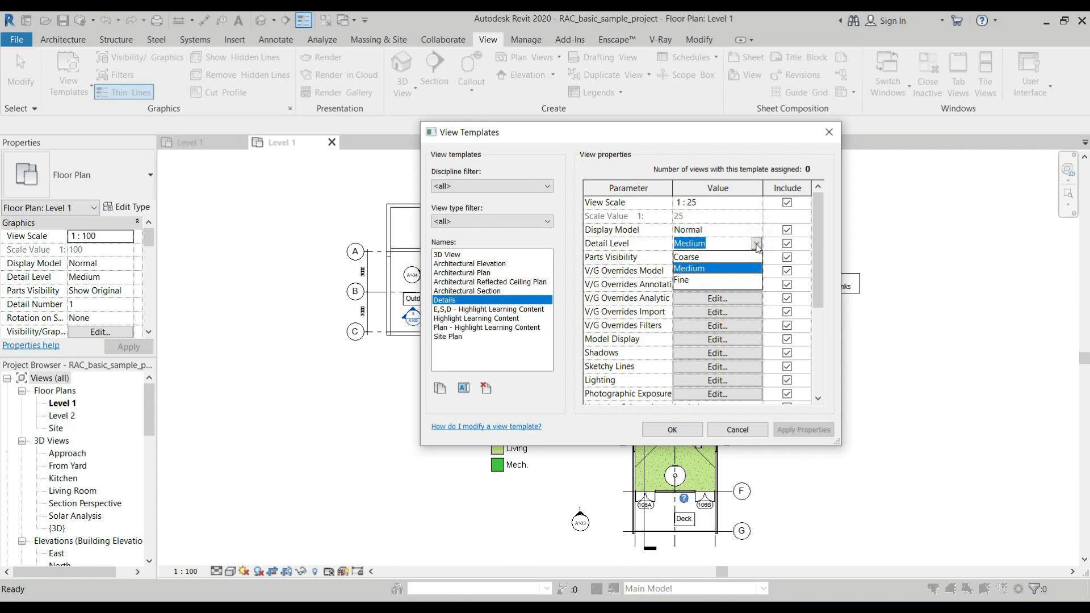
click(696, 281)
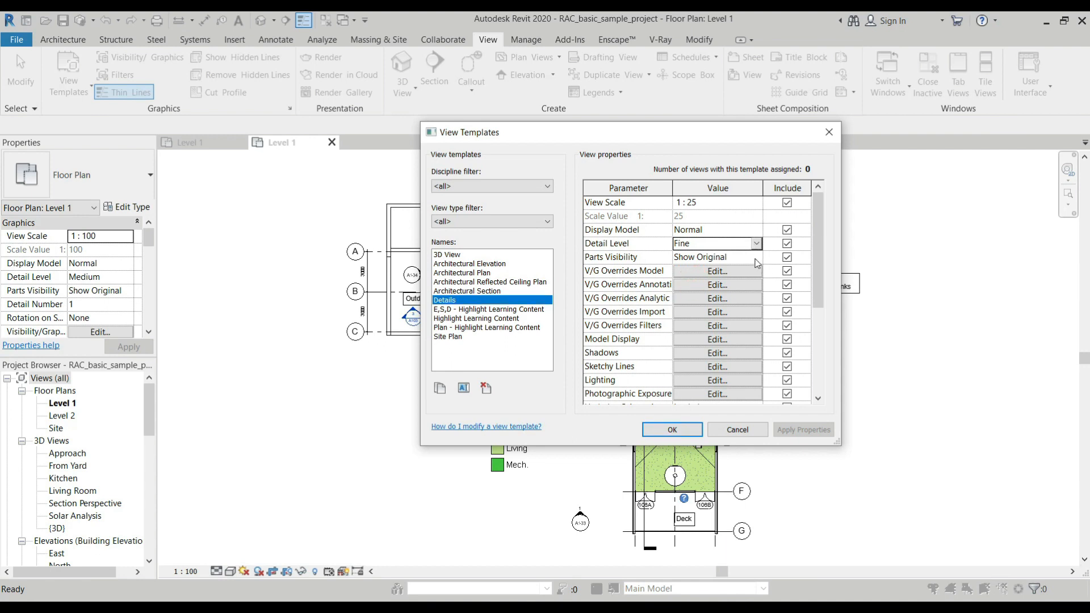
click(757, 258)
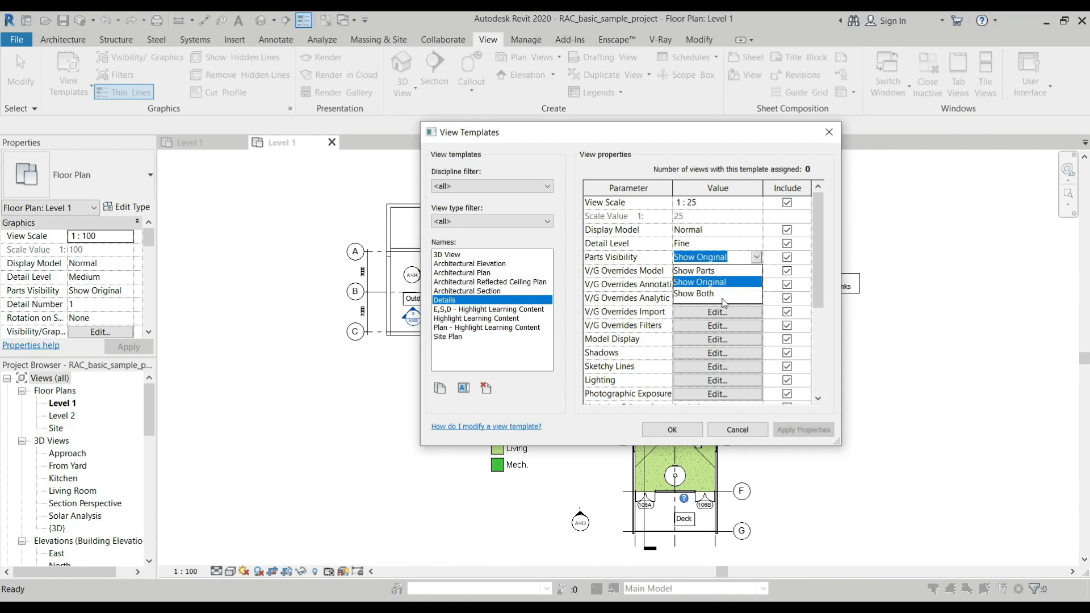
click(757, 258)
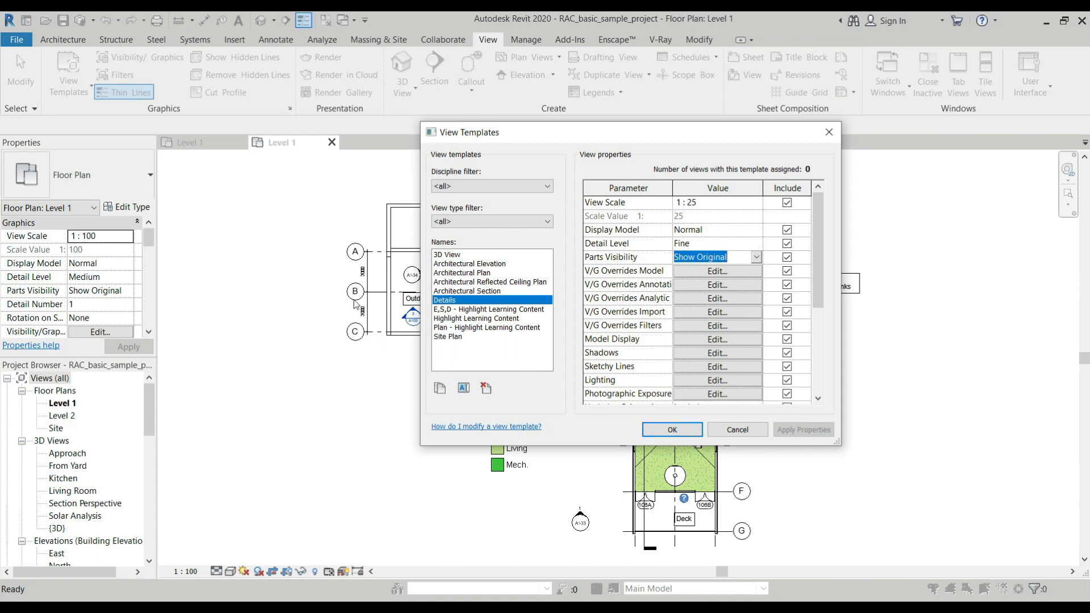
Review the Details template's model category visibility overrides without changing them, and look through its remaining view properties
click(713, 272)
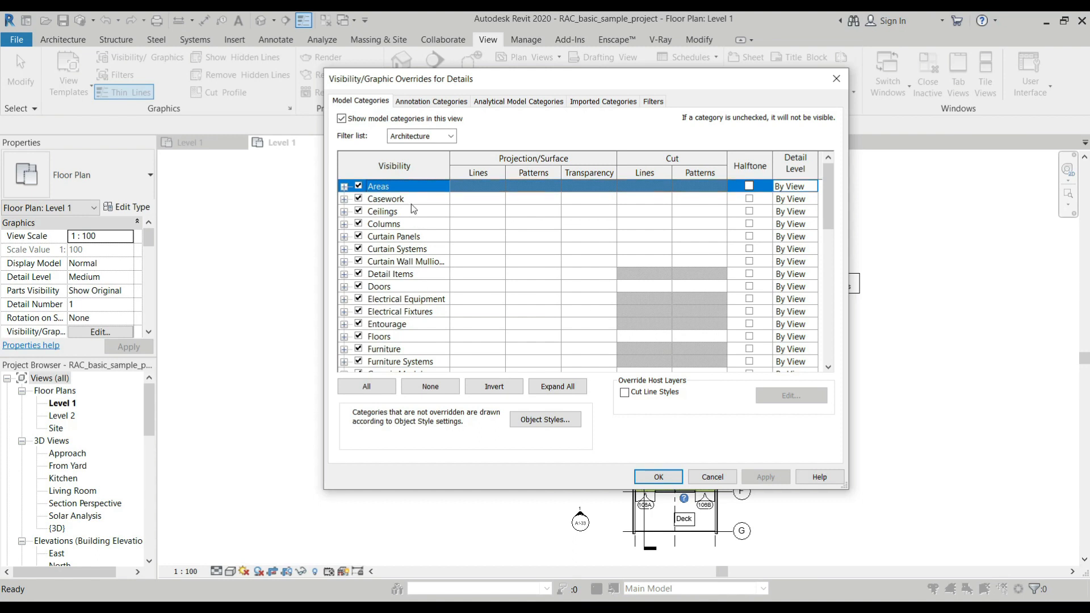
scroll(408, 265, down, 2)
scroll(406, 273, down, 1)
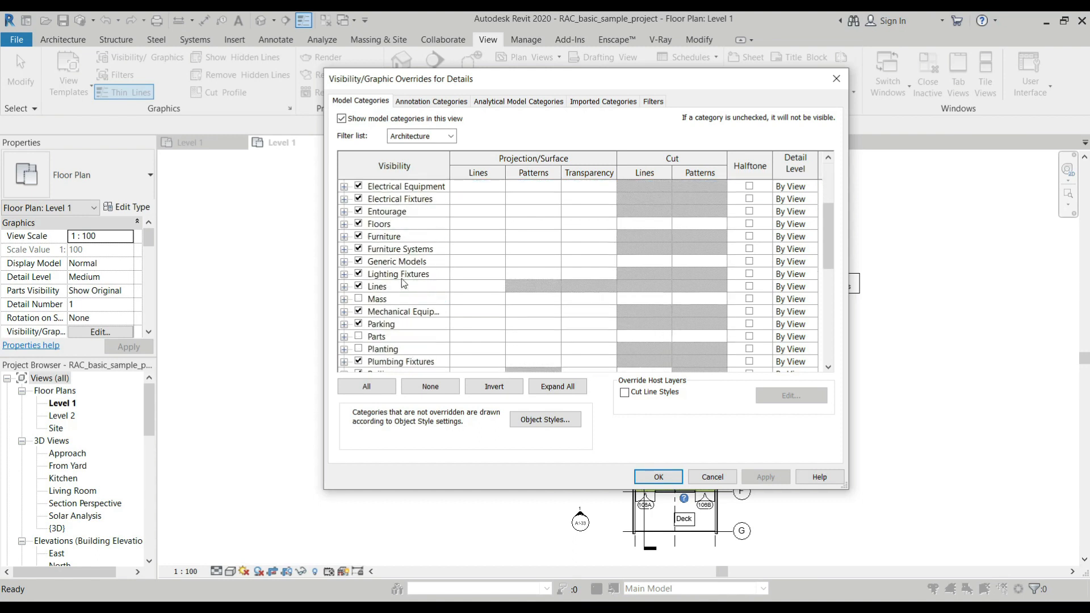
scroll(400, 278, down, 3)
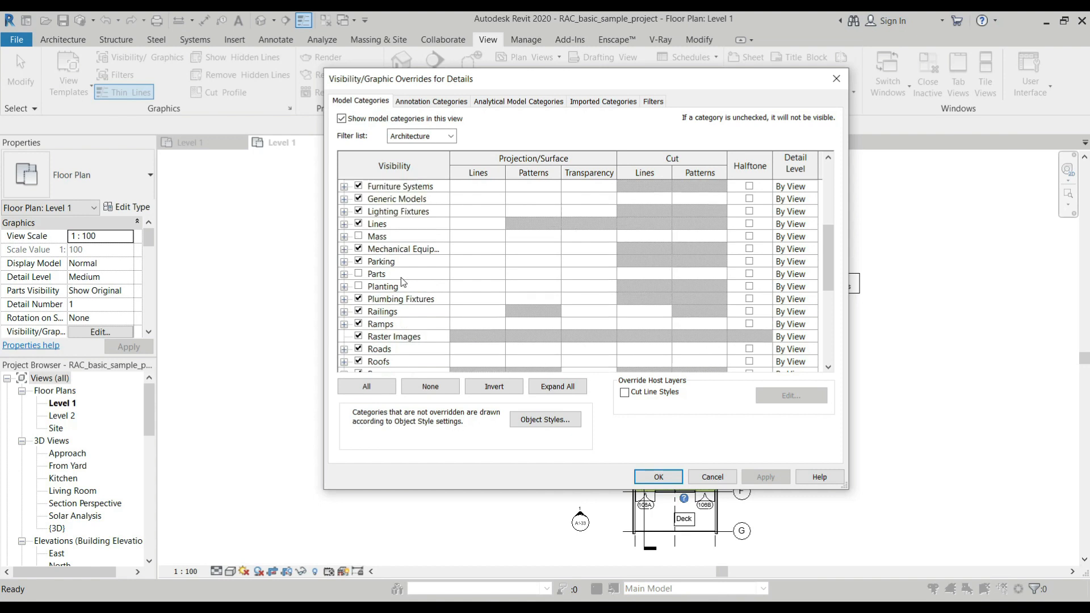
scroll(400, 278, down, 4)
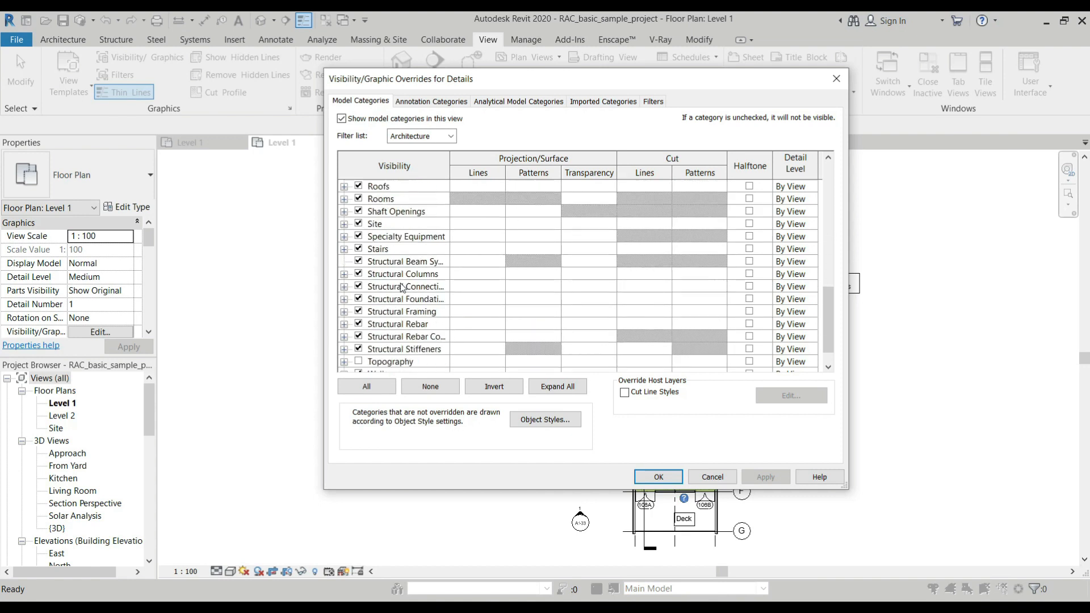
click(720, 477)
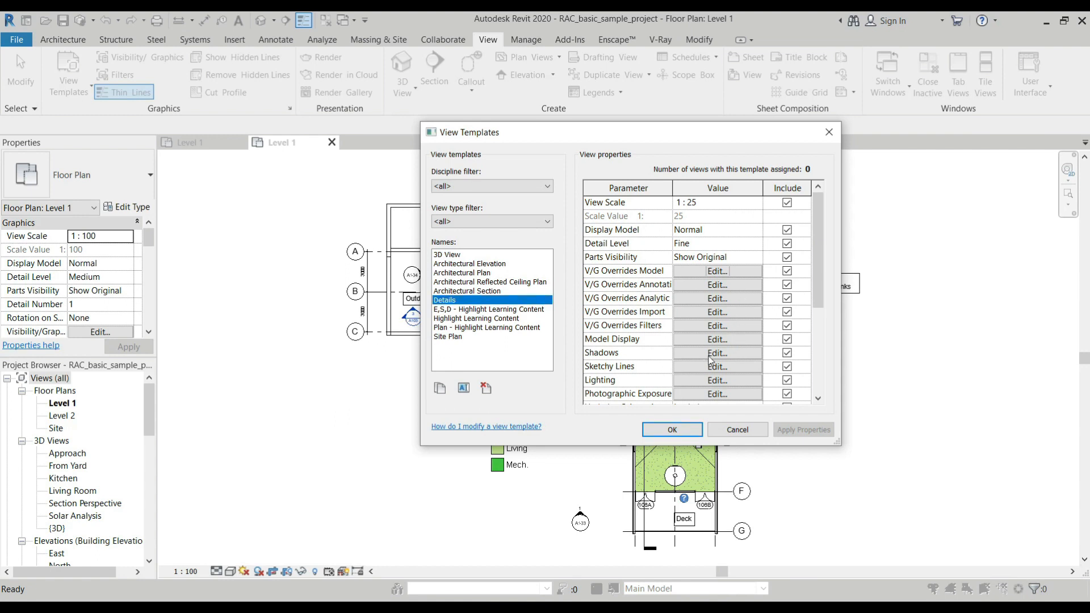
scroll(742, 328, down, 3)
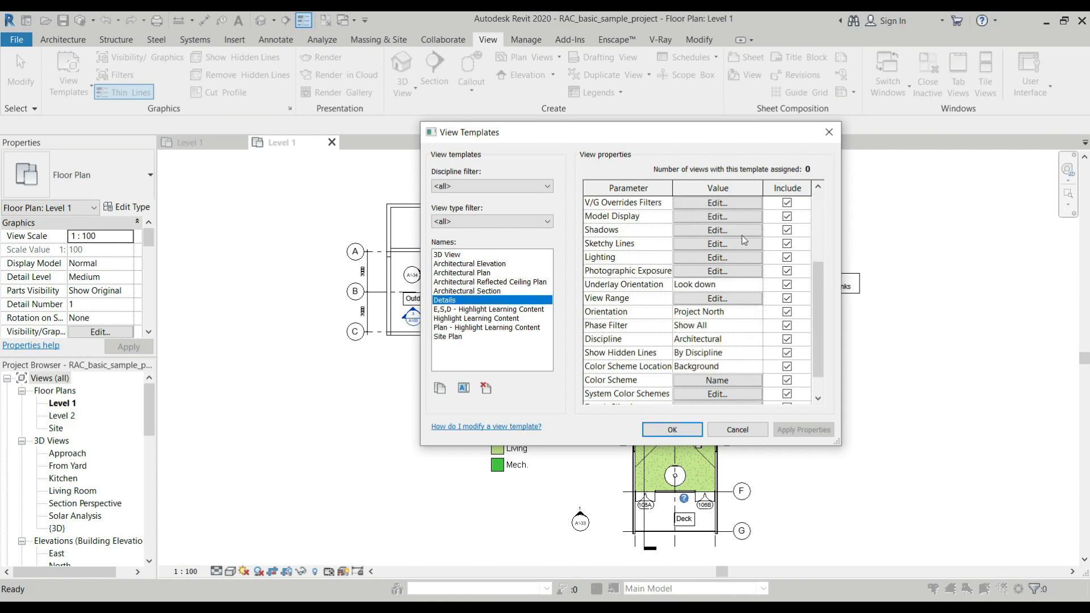
scroll(729, 318, down, 1)
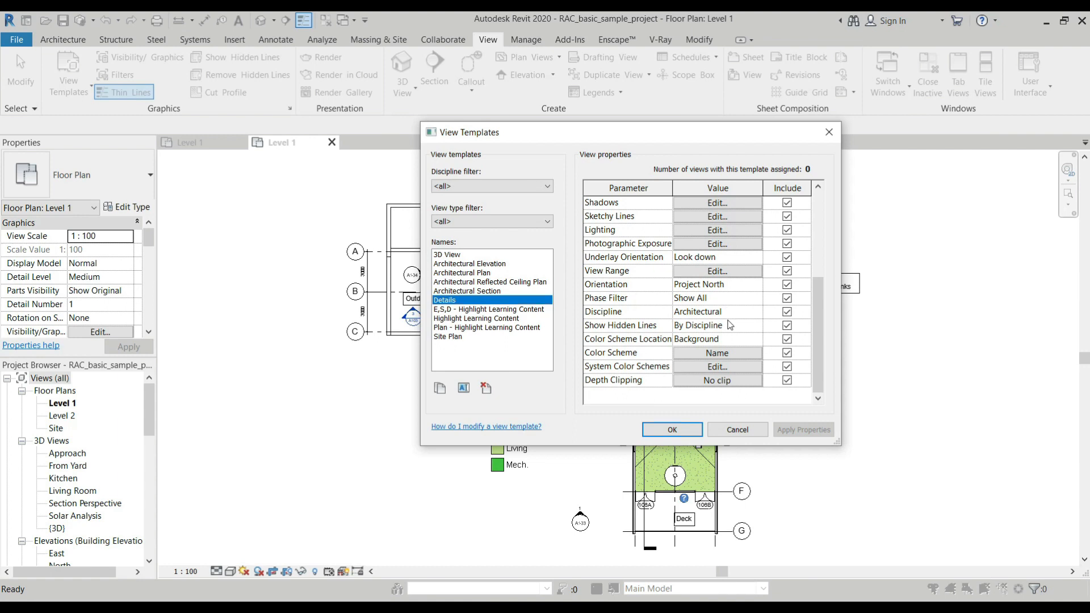
scroll(733, 332, up, 4)
scroll(734, 331, down, 4)
scroll(731, 283, up, 4)
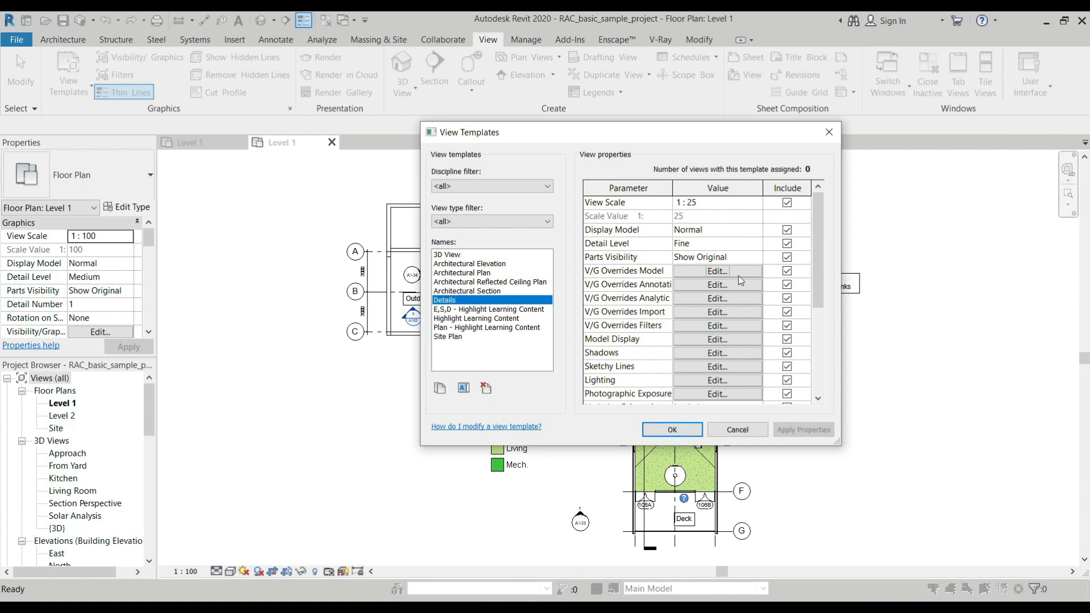
Set the Details template's model display style to Shaded, check its shadow options and save the template
click(741, 340)
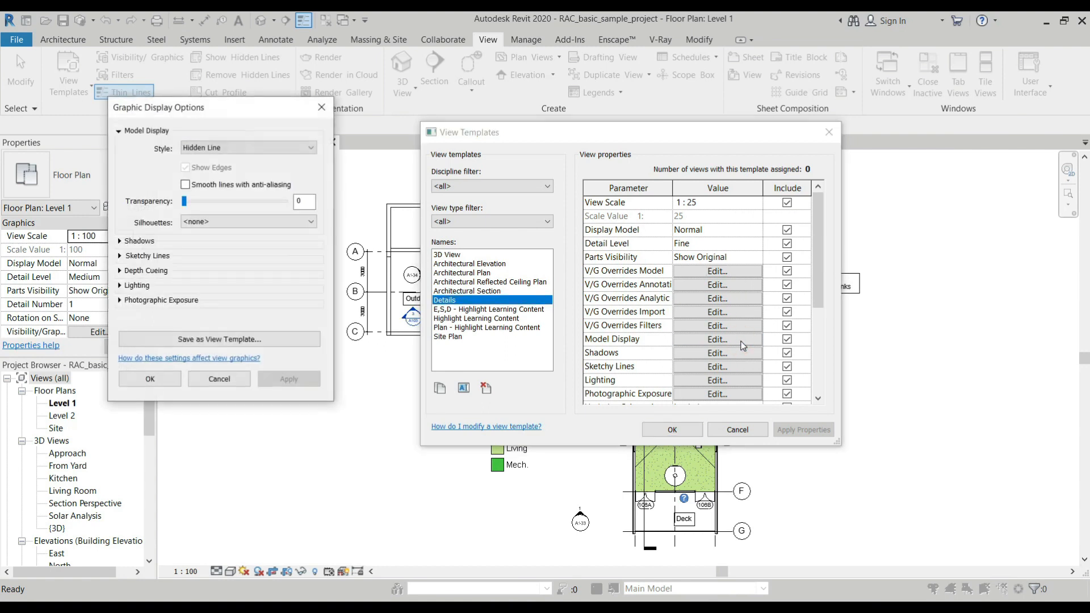
click(120, 243)
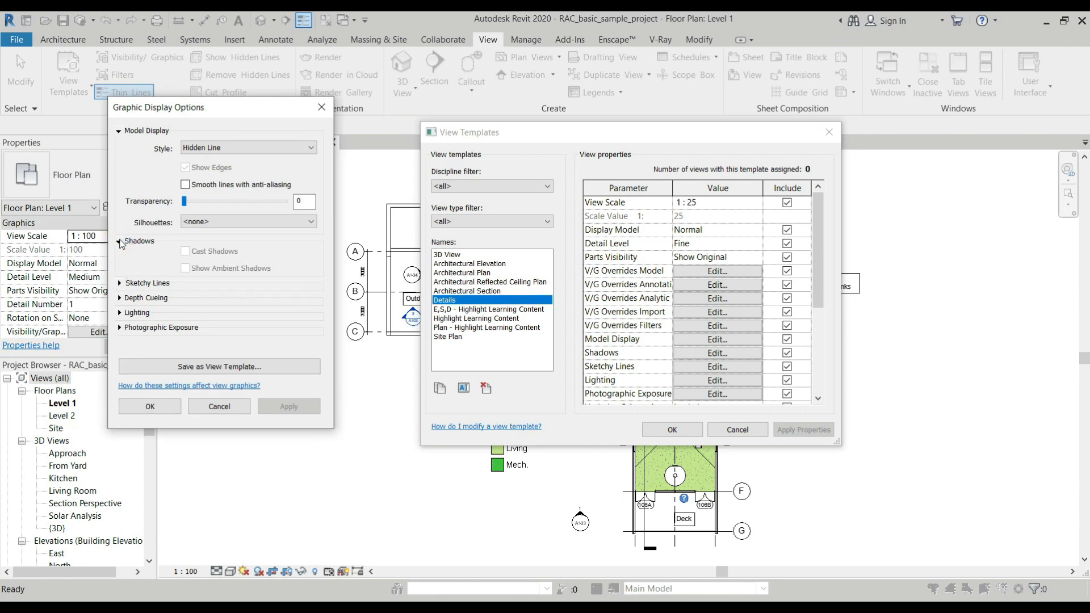
click(120, 241)
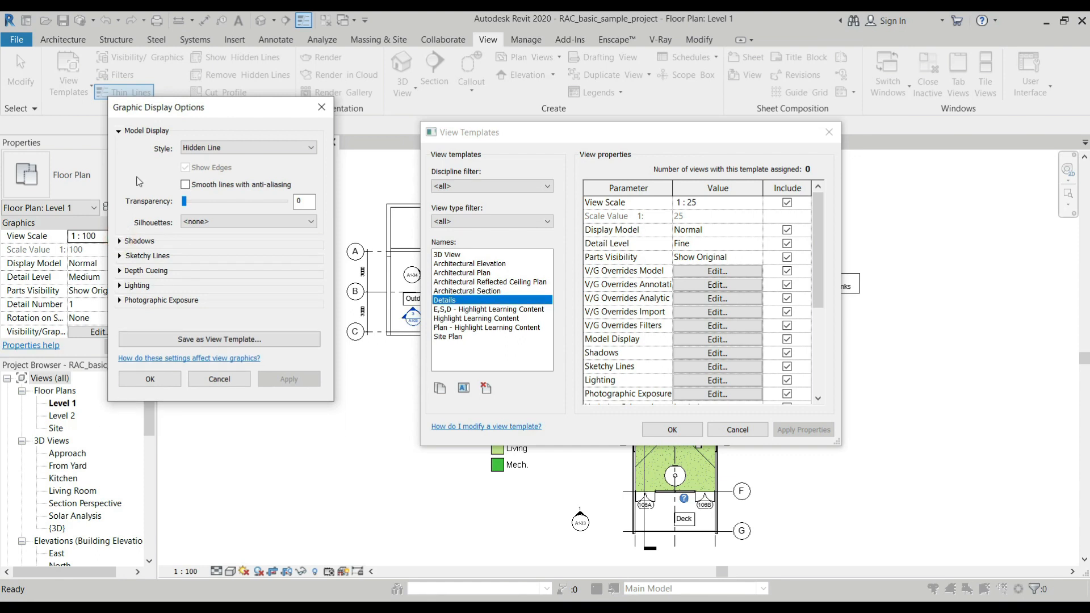
click(248, 149)
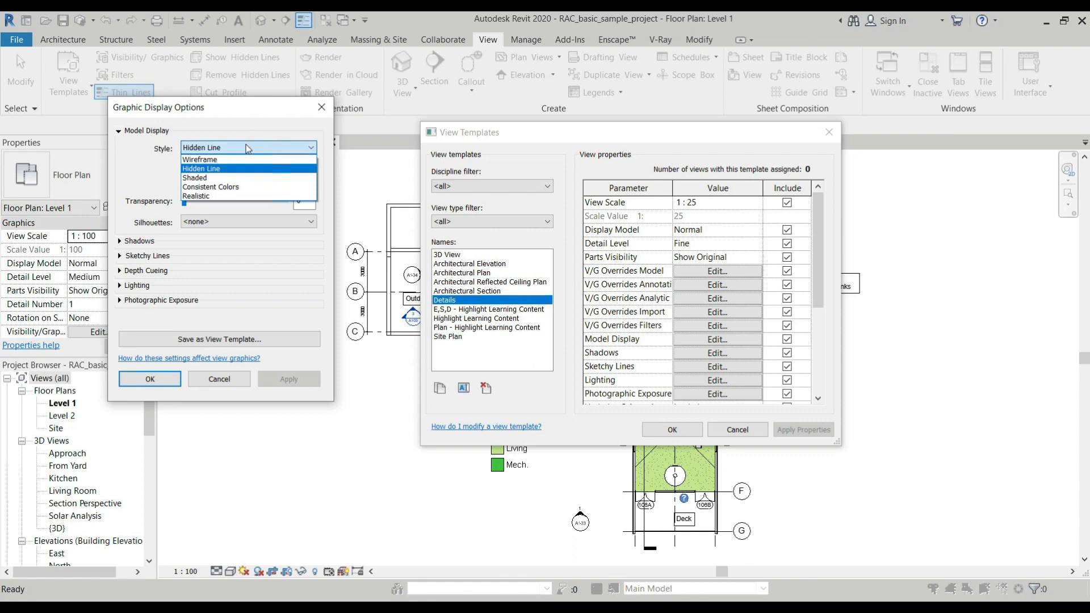
click(227, 178)
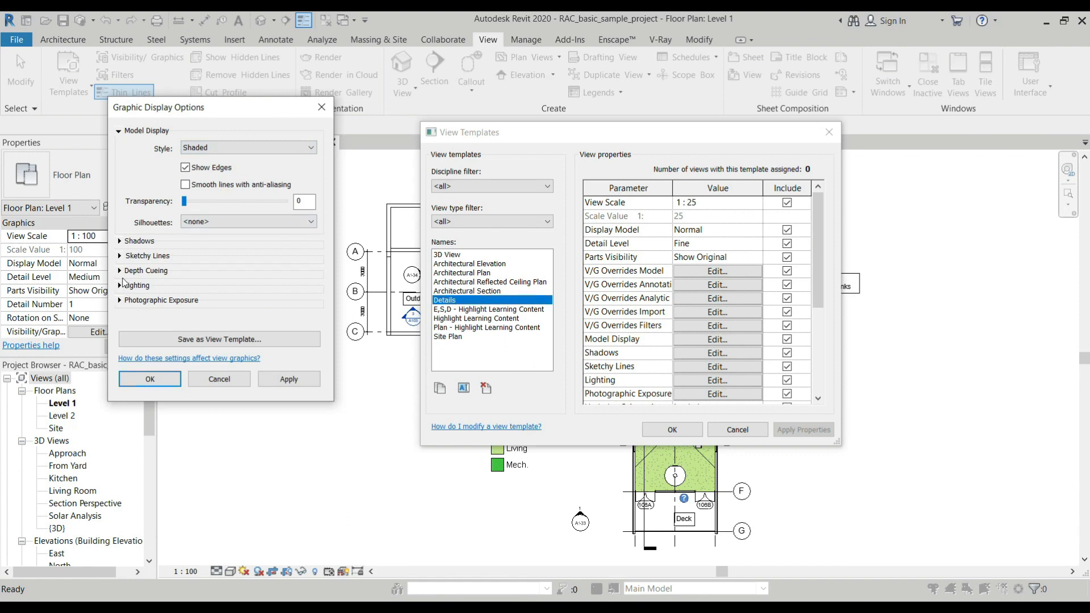
click(121, 241)
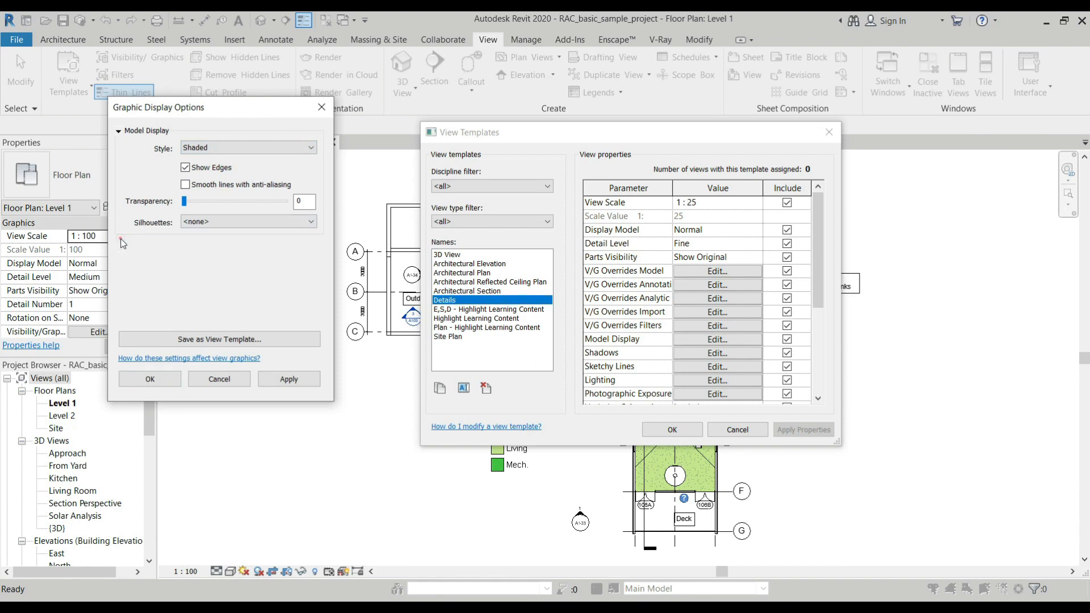
click(121, 241)
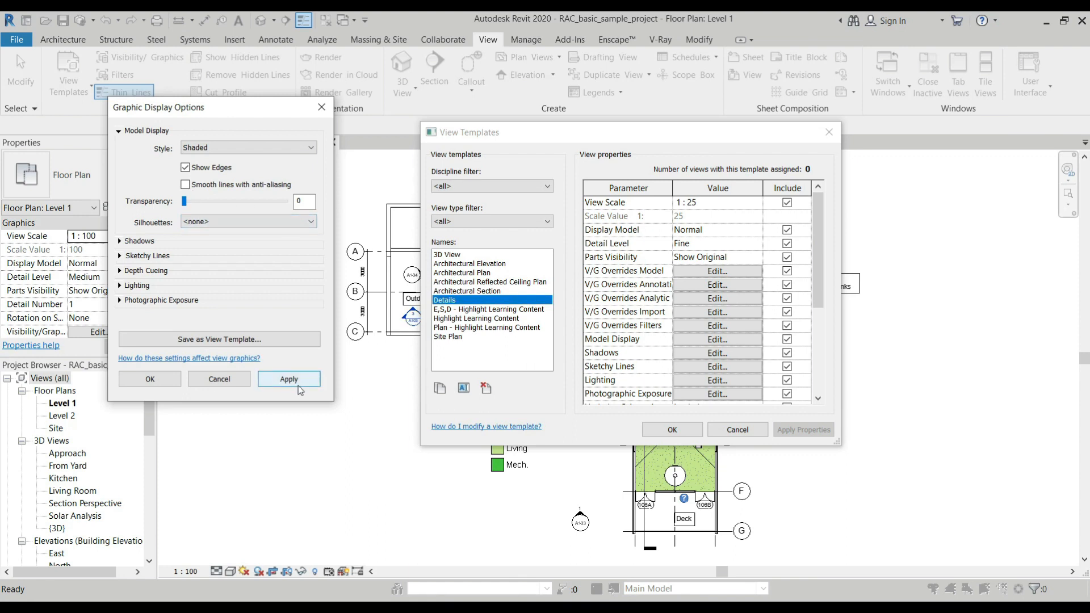
click(162, 380)
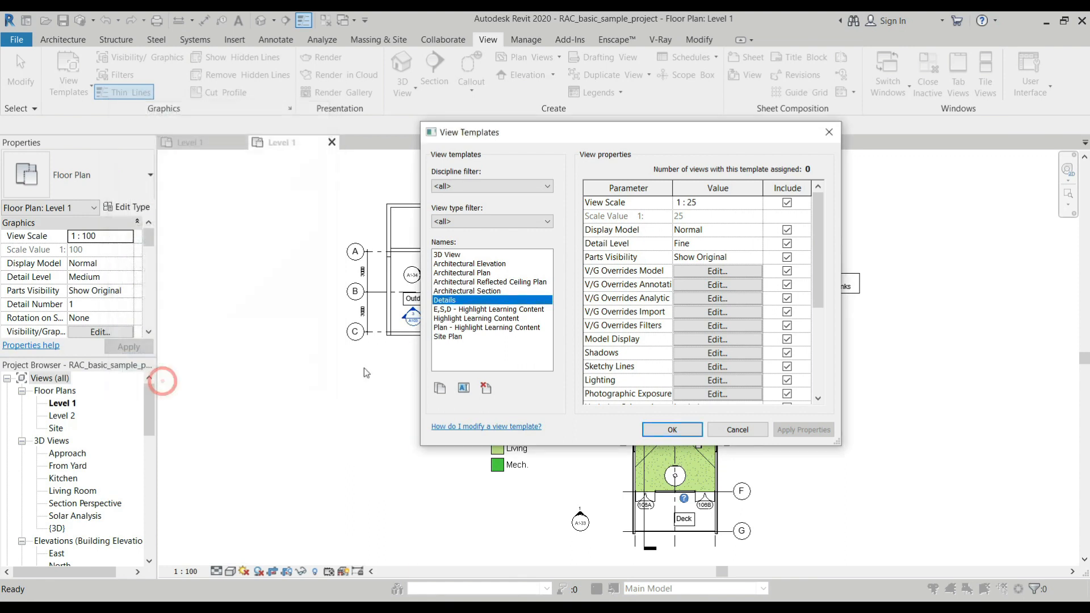
click(672, 429)
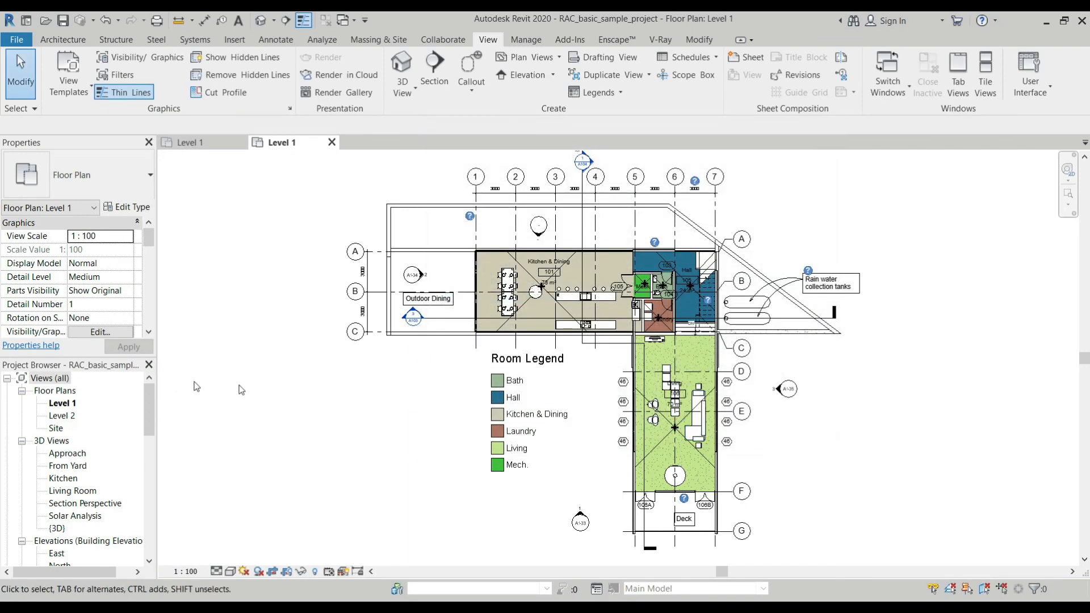
Find the detail views in the project and open the Main Stair Detail view
scroll(111, 408, down, 5)
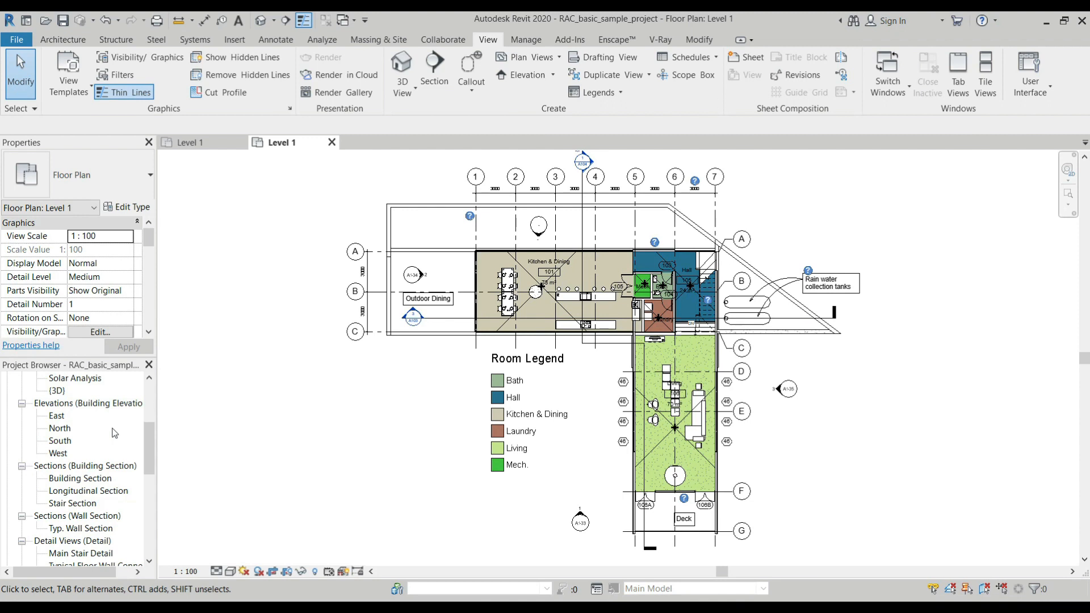
scroll(113, 434, down, 2)
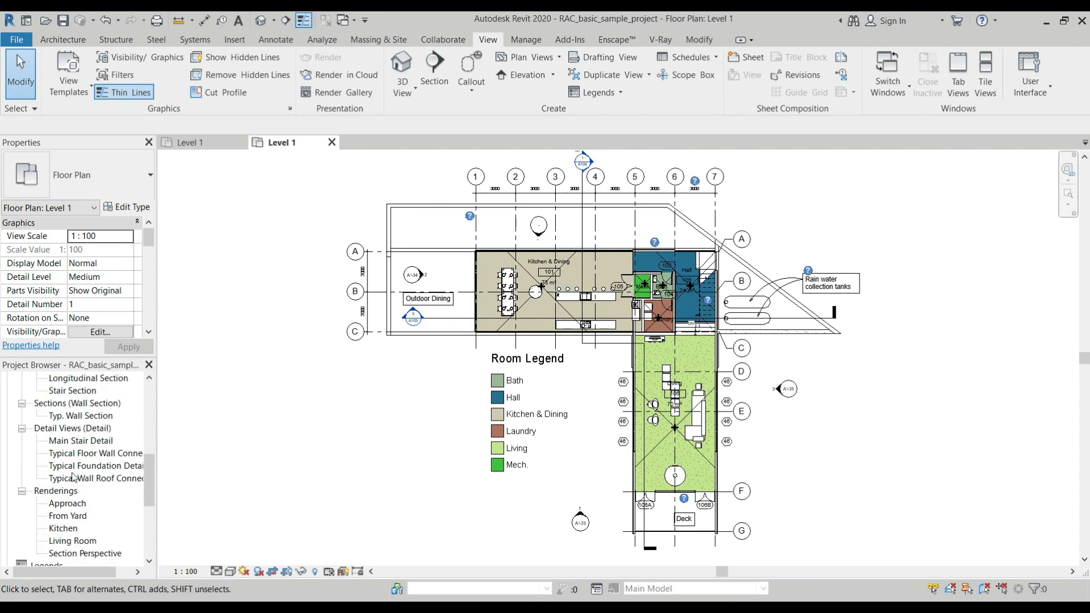
double_click(51, 429)
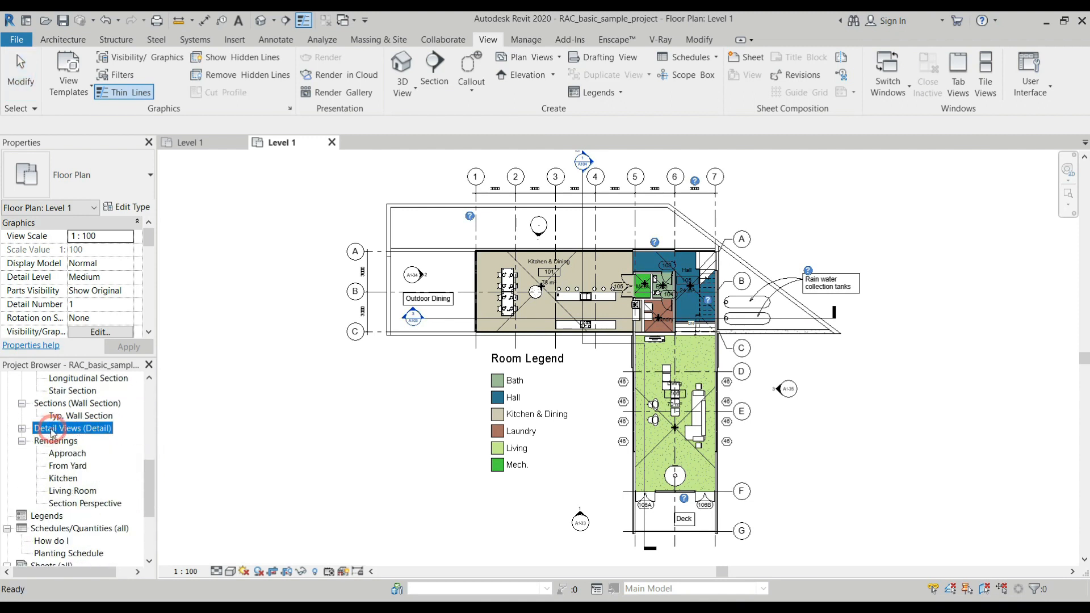
click(21, 428)
double_click(80, 441)
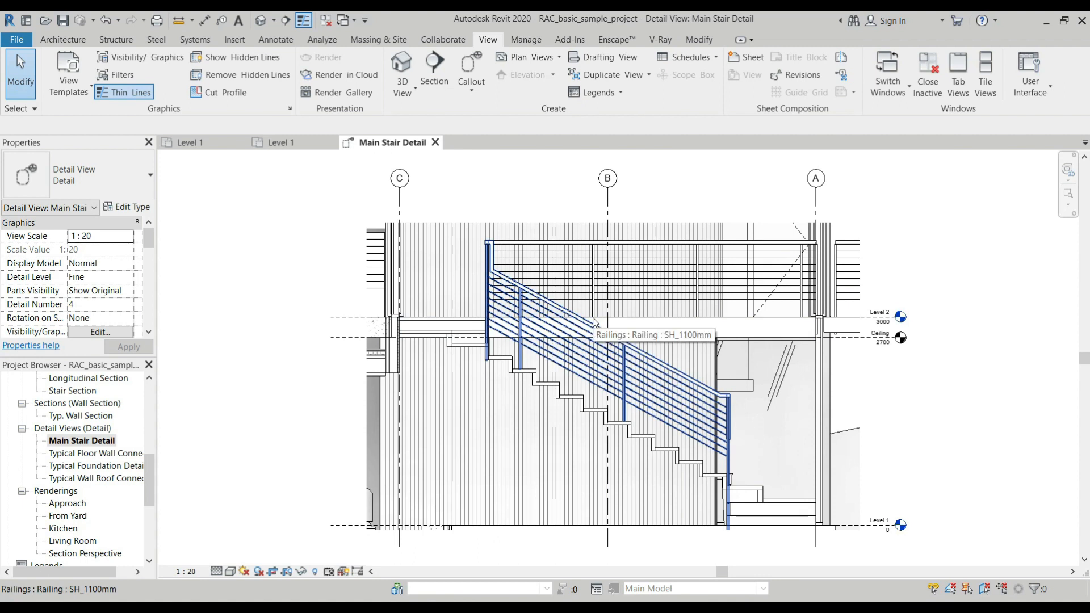
Open the view template assignment from the identity data of the Main Stair Detail view
click(68, 83)
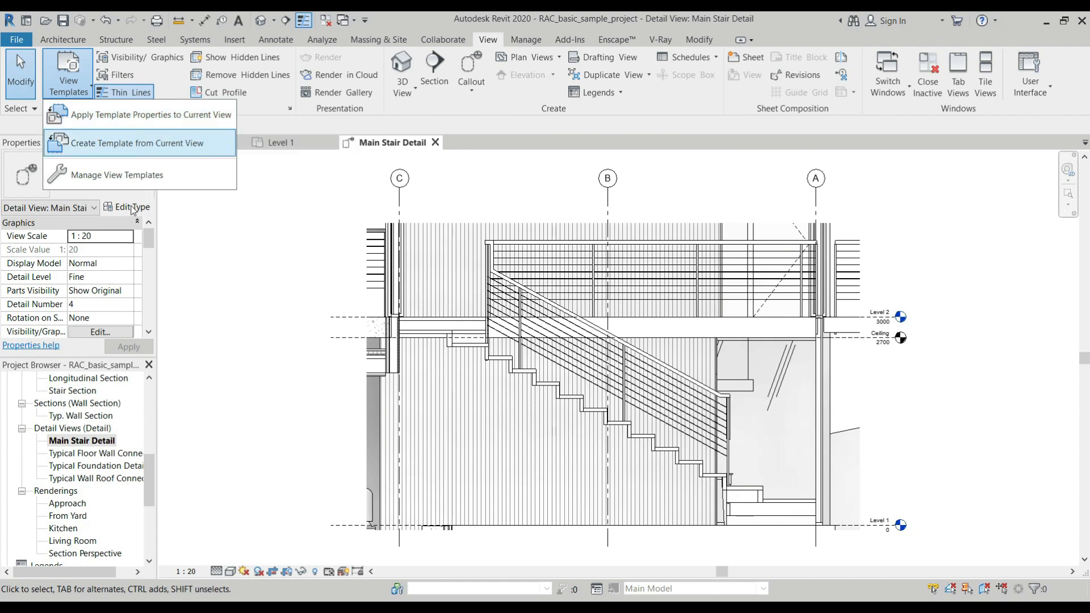
click(179, 243)
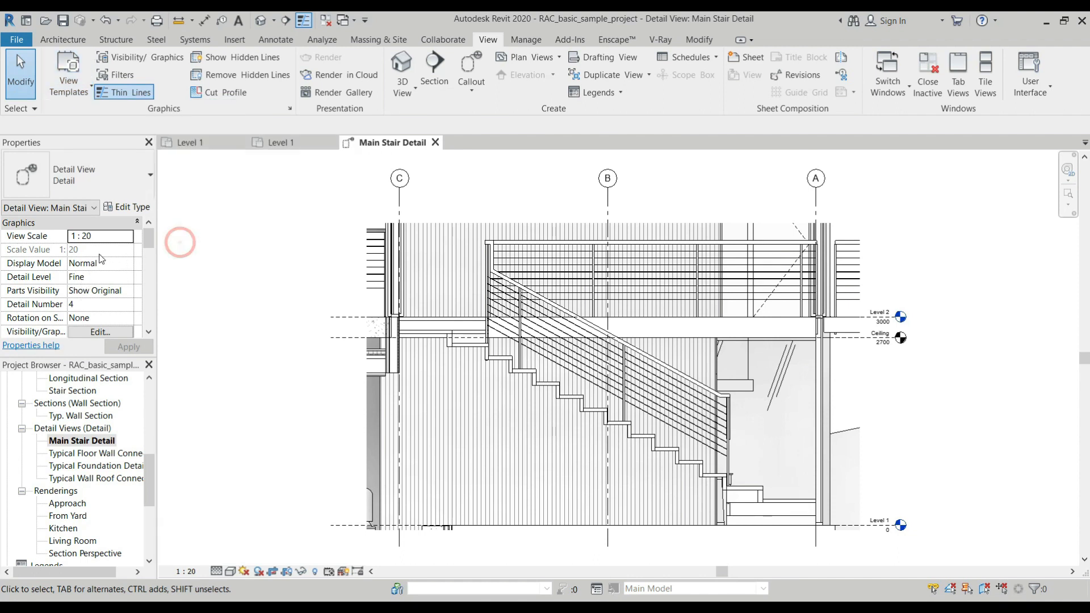
scroll(116, 258, down, 2)
scroll(117, 258, down, 5)
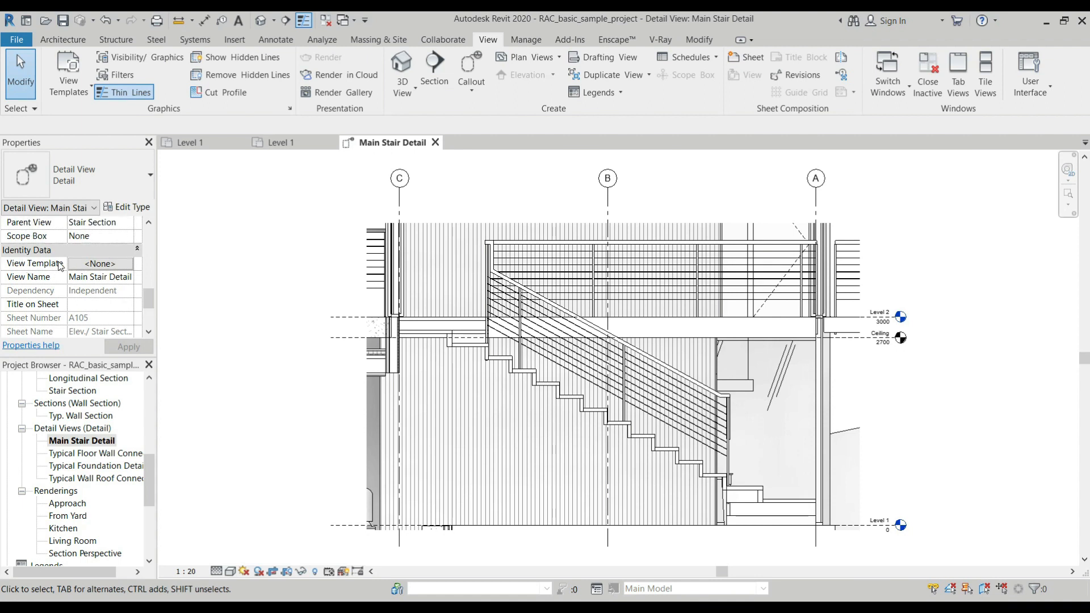
click(103, 267)
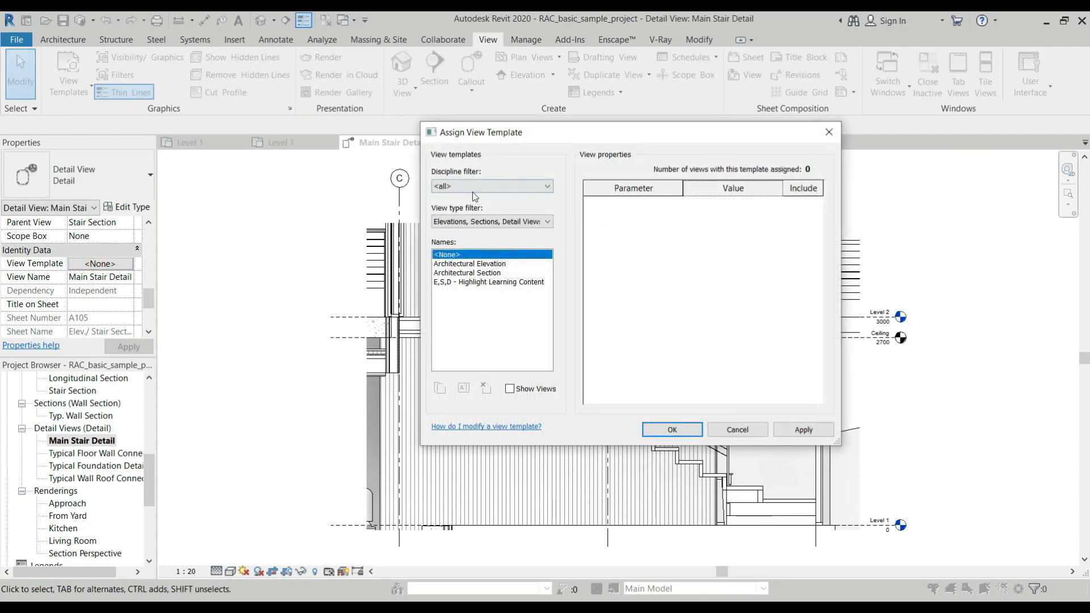
List the templates of all view types and assign the Details template to the Main Stair Detail view
click(485, 188)
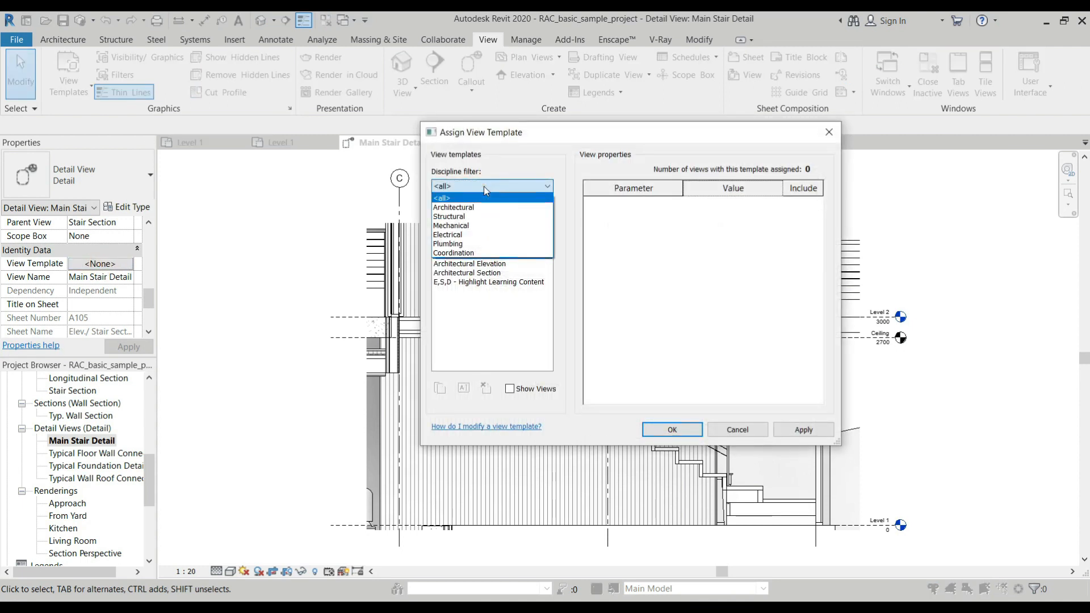
click(485, 189)
click(524, 220)
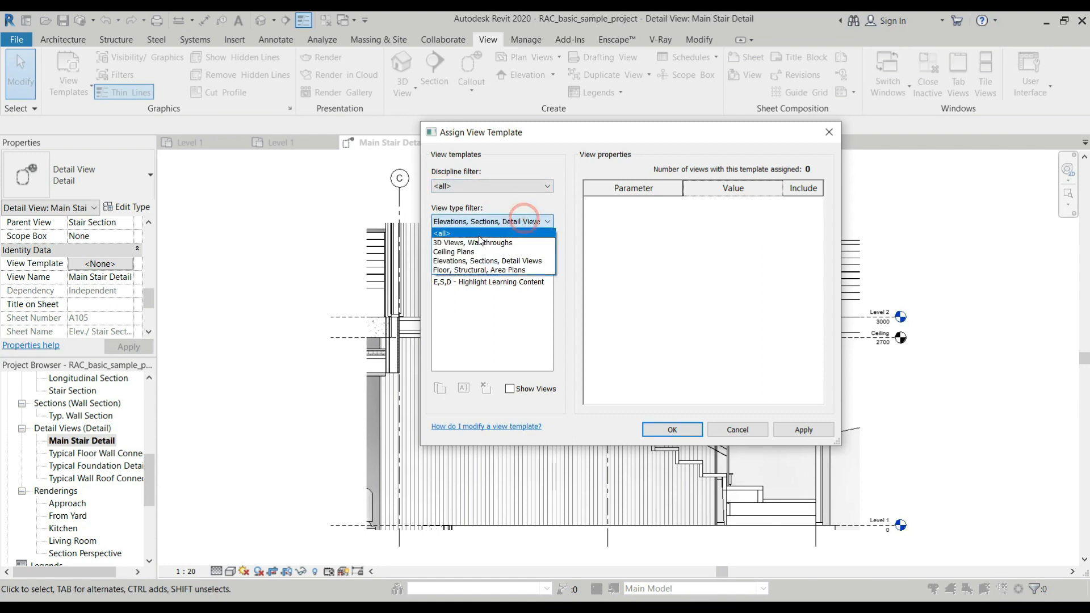
click(478, 233)
click(444, 309)
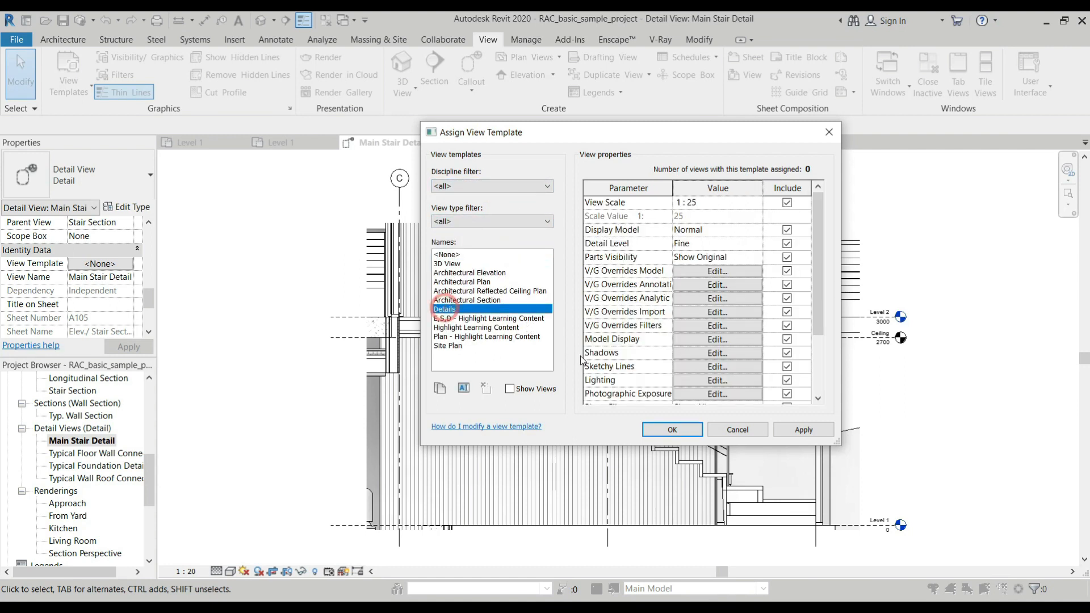
click(806, 429)
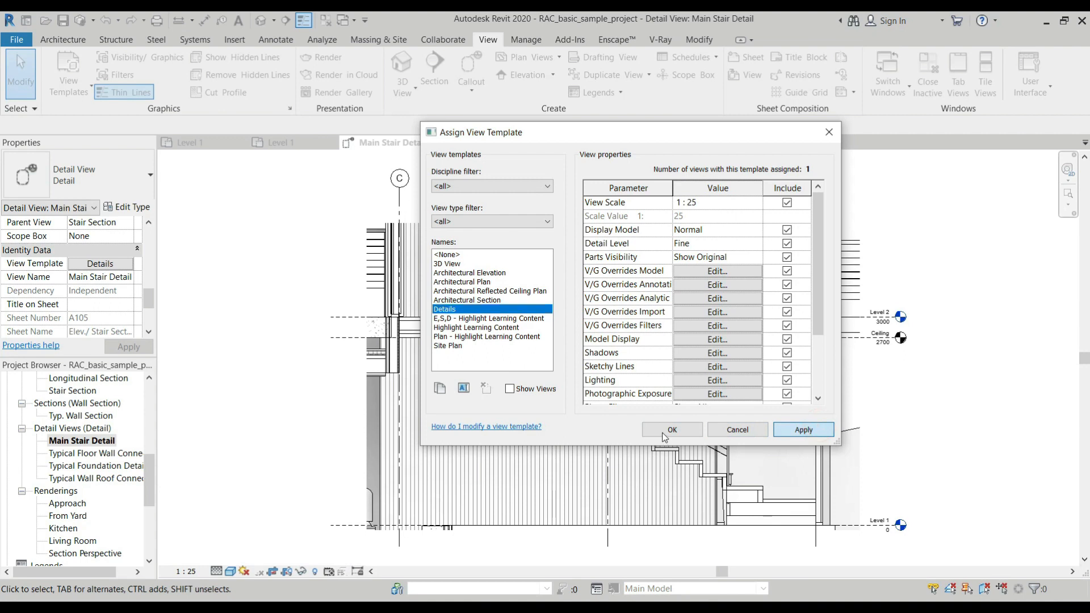
click(682, 429)
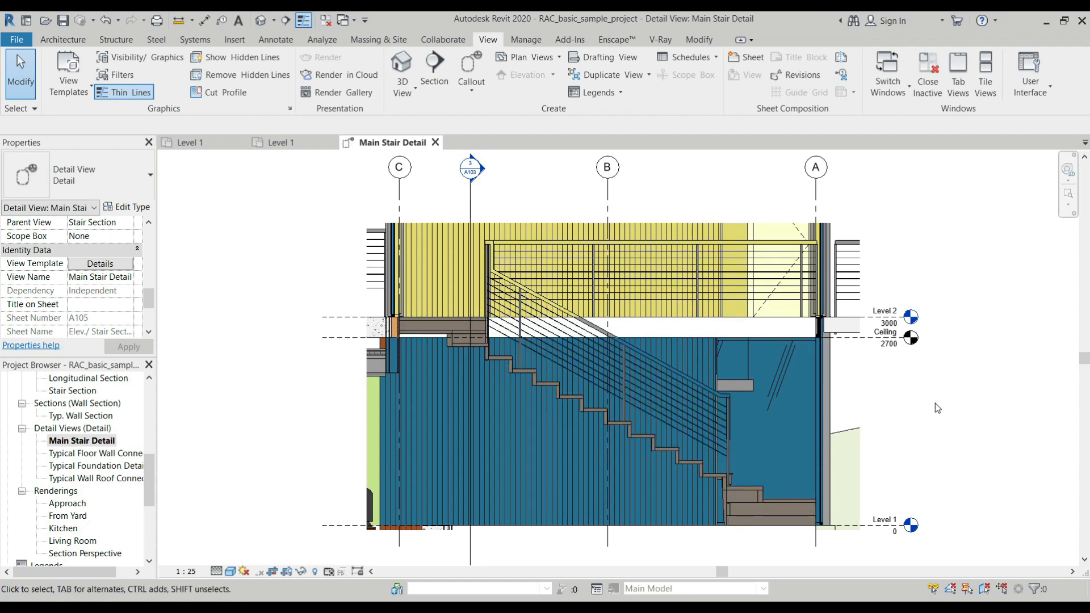
scroll(604, 338, down, 2)
scroll(587, 370, up, 1)
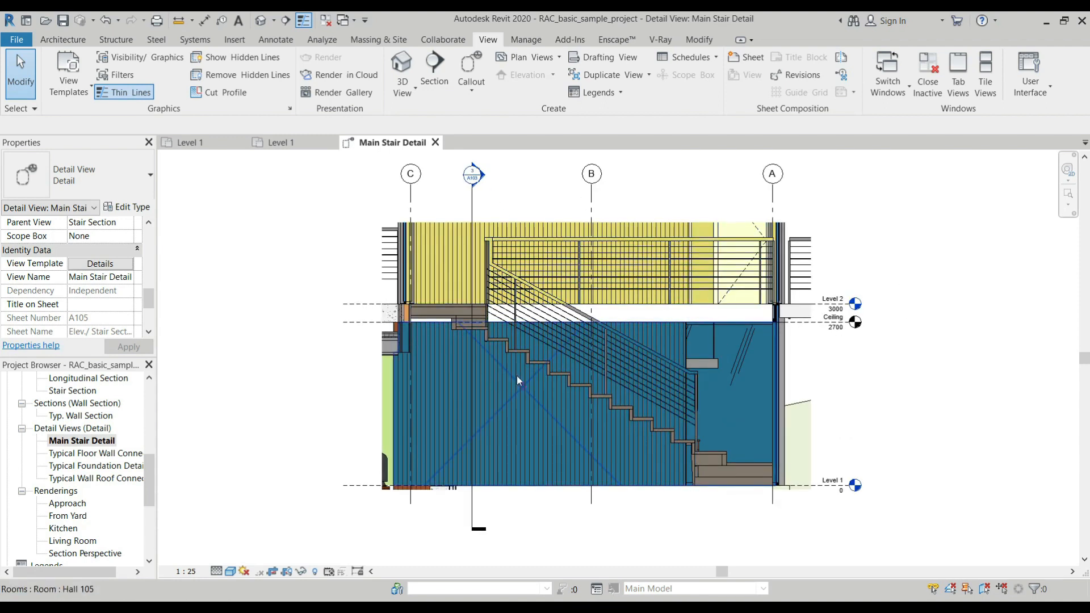
Check the visibility and graphic overrides of the Main Stair Detail view and close them without changes
scroll(72, 288, up, 5)
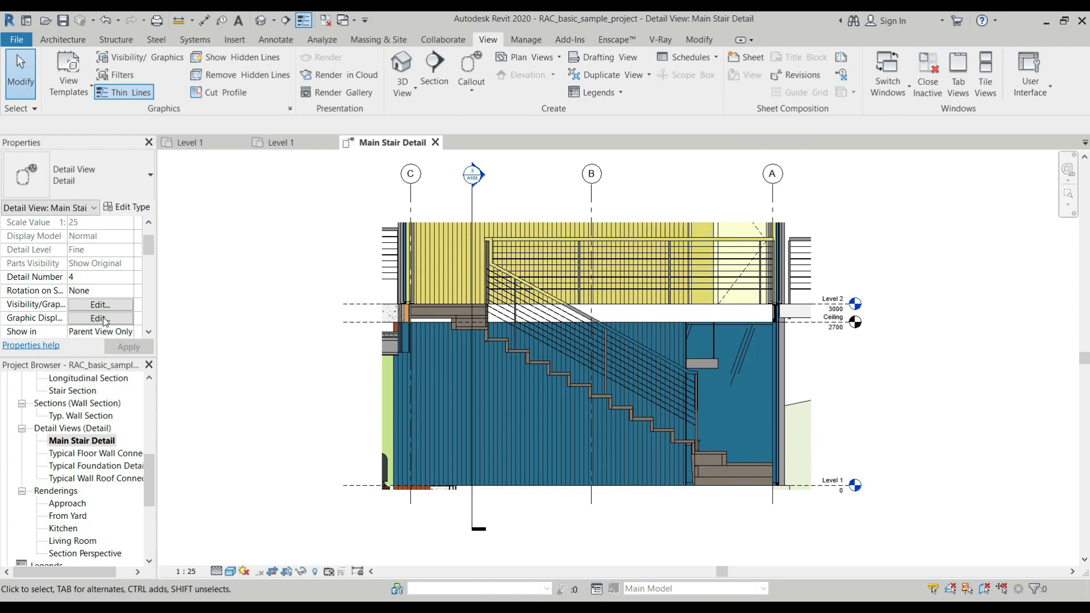
click(100, 305)
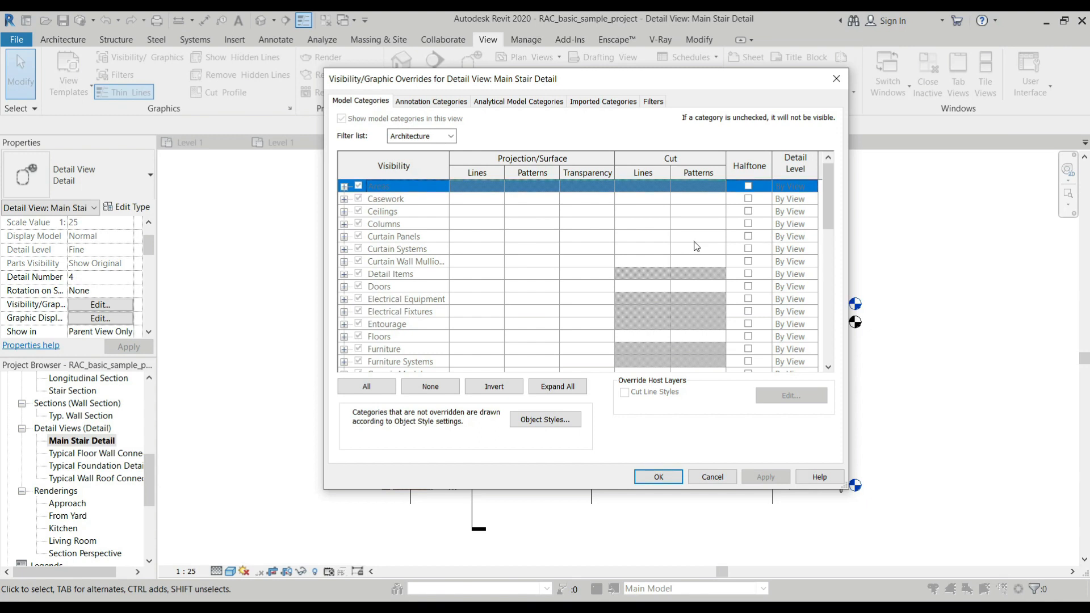
click(704, 477)
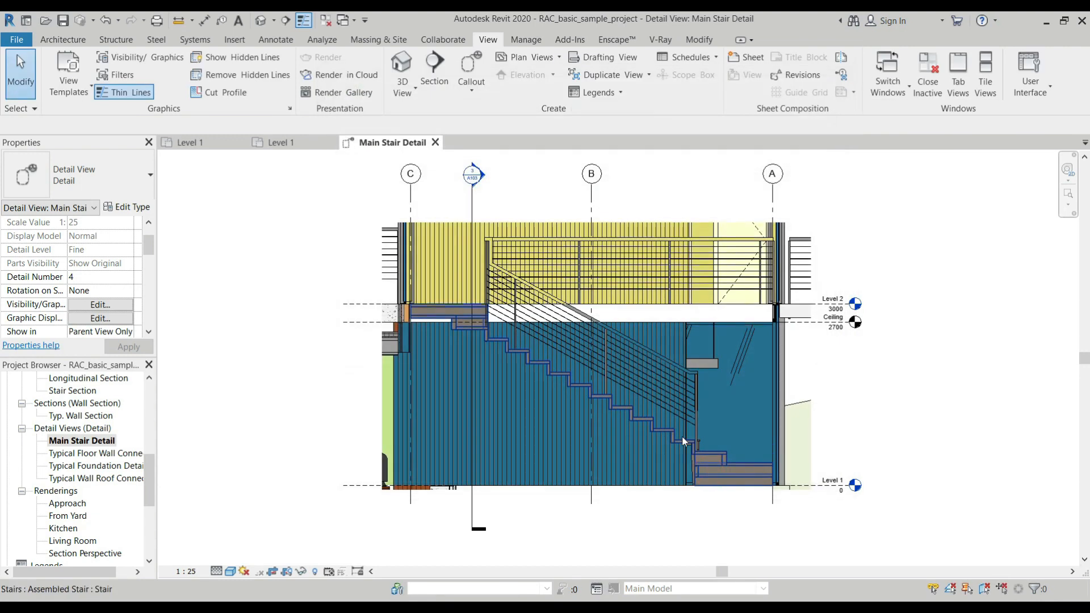
scroll(677, 264, down, 2)
scroll(677, 302, up, 2)
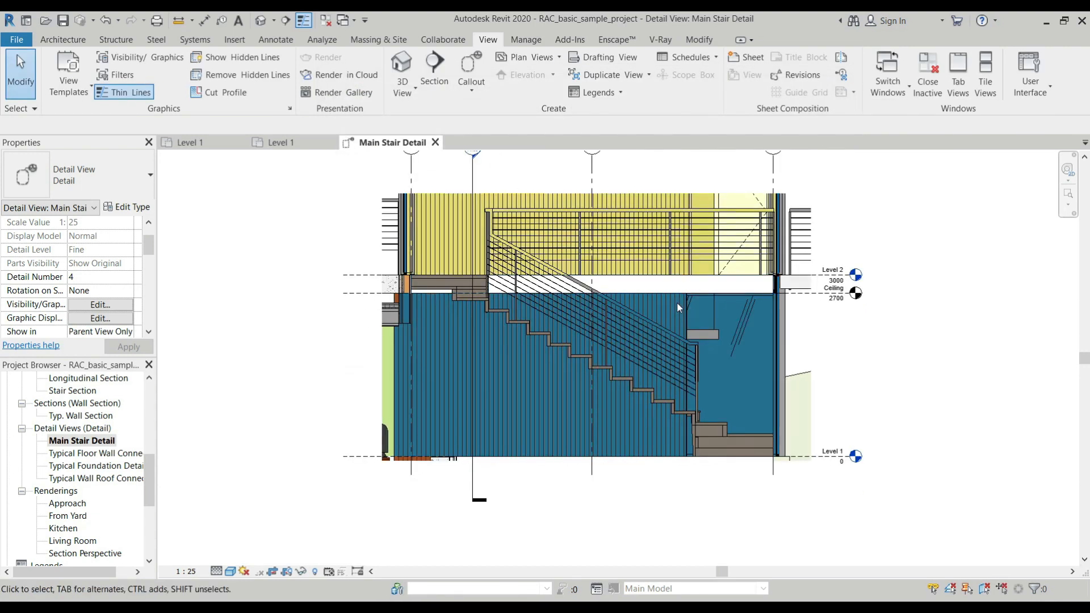
Review the Details view template's properties and model display options in the view template manager, leaving everything unchanged
click(68, 77)
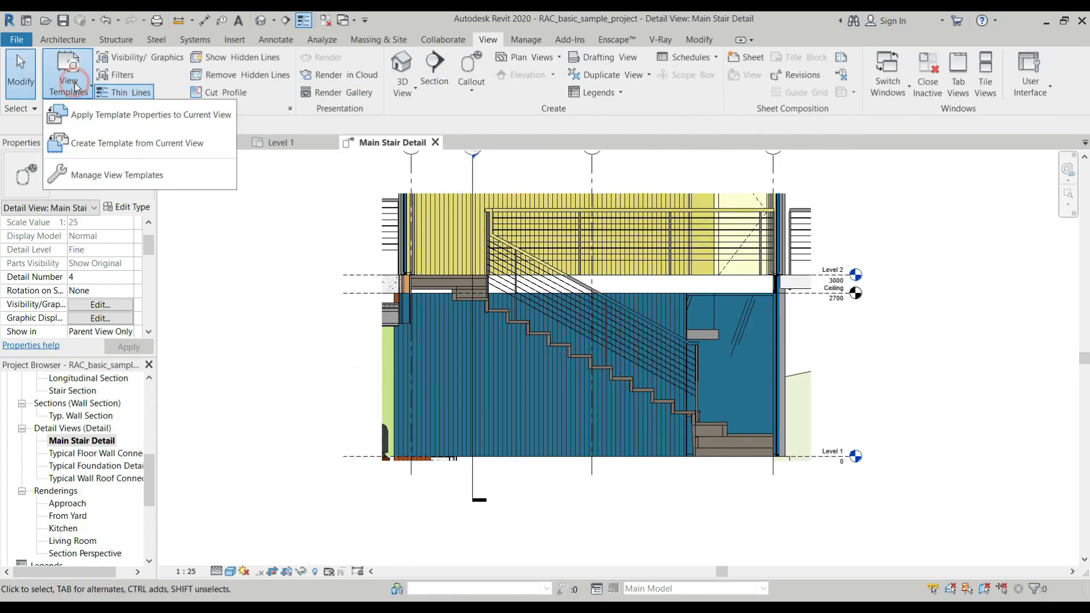
click(96, 172)
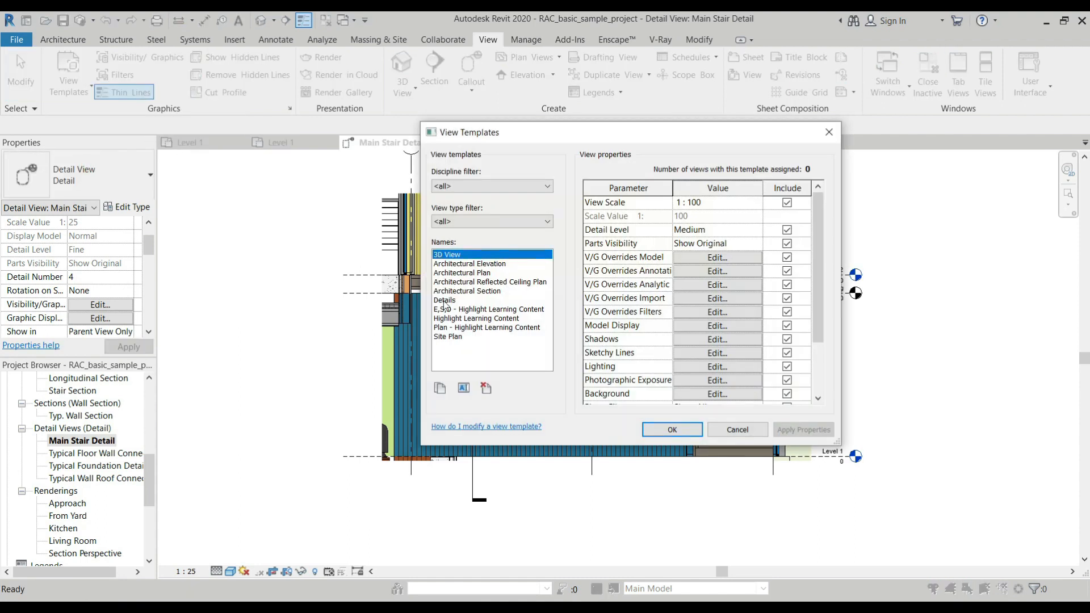
click(444, 301)
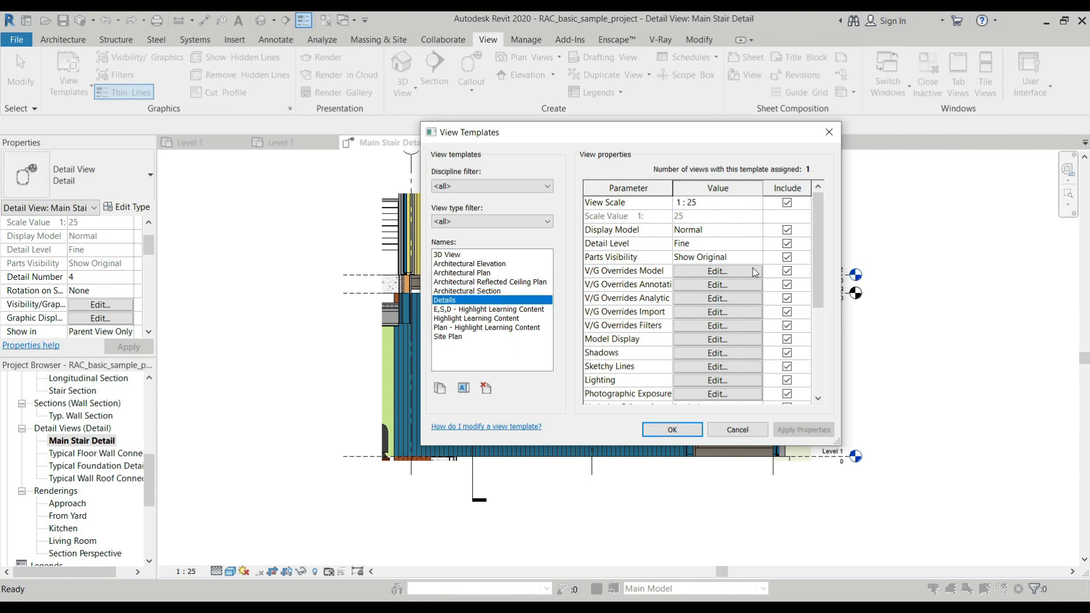
scroll(766, 273, down, 4)
scroll(710, 277, up, 1)
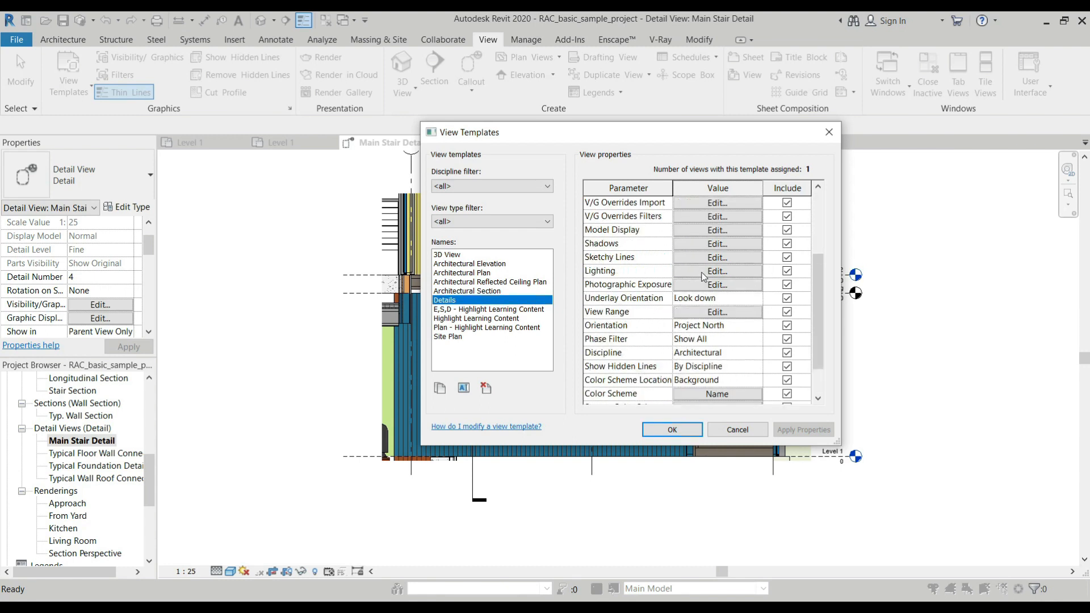
click(717, 231)
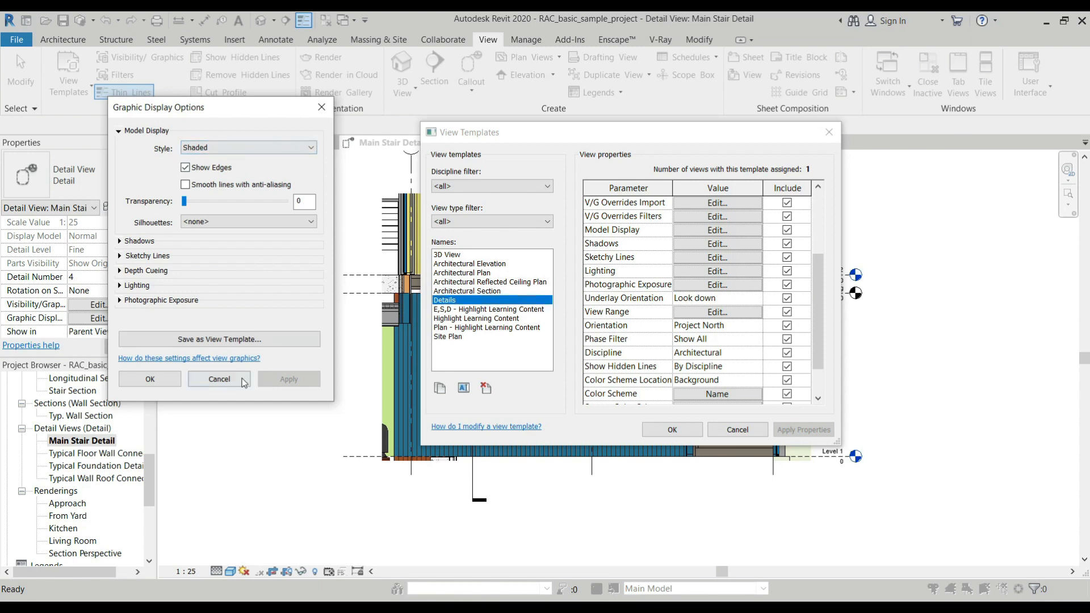
click(219, 378)
click(741, 434)
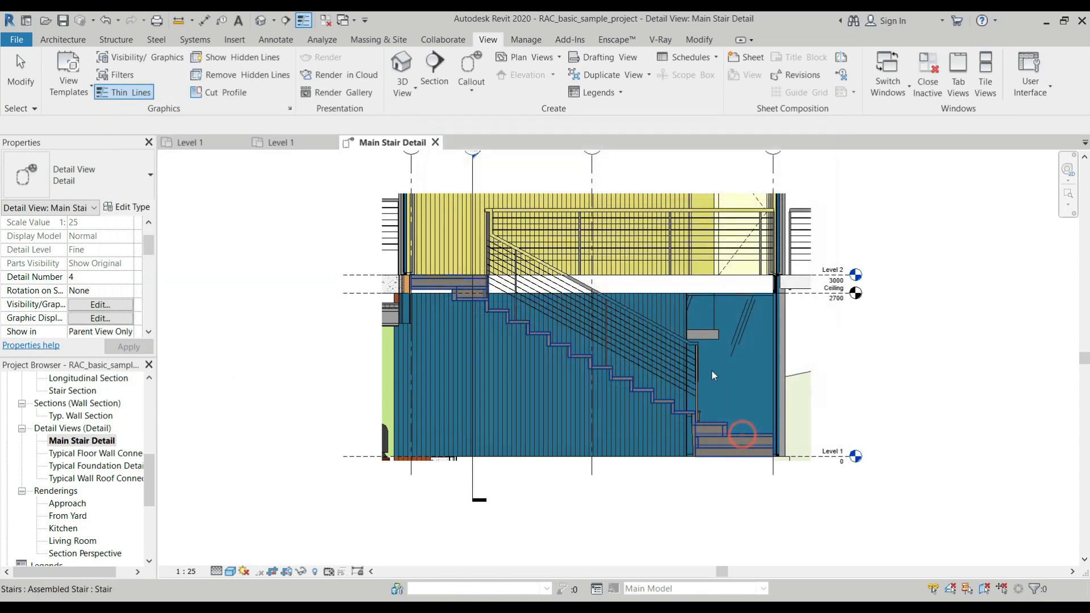
Check the available visual styles of the Main Stair Detail view and enable temporary view properties for it
click(229, 572)
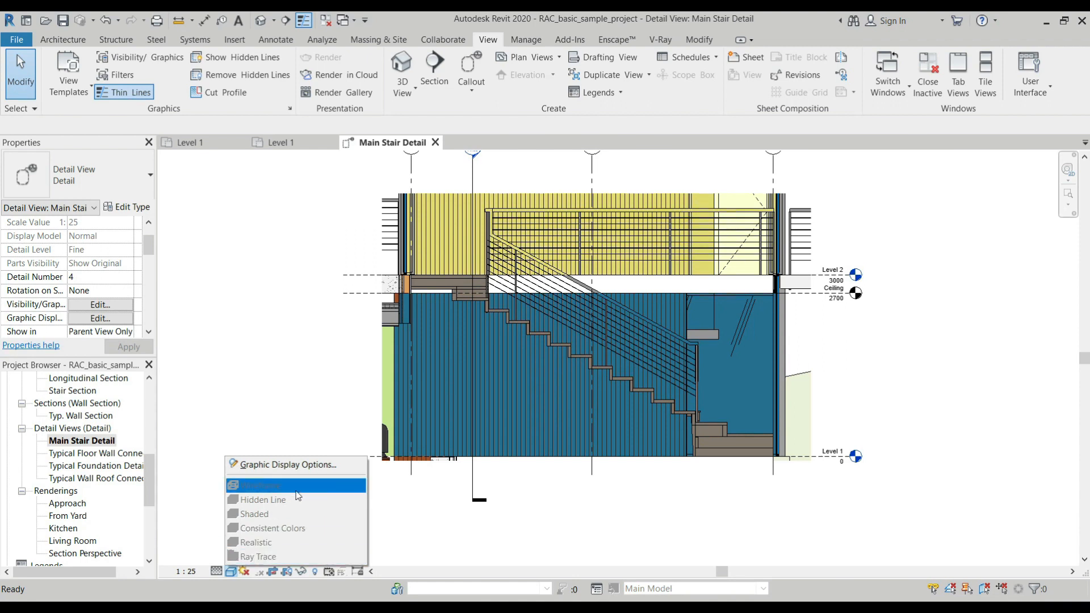
click(274, 375)
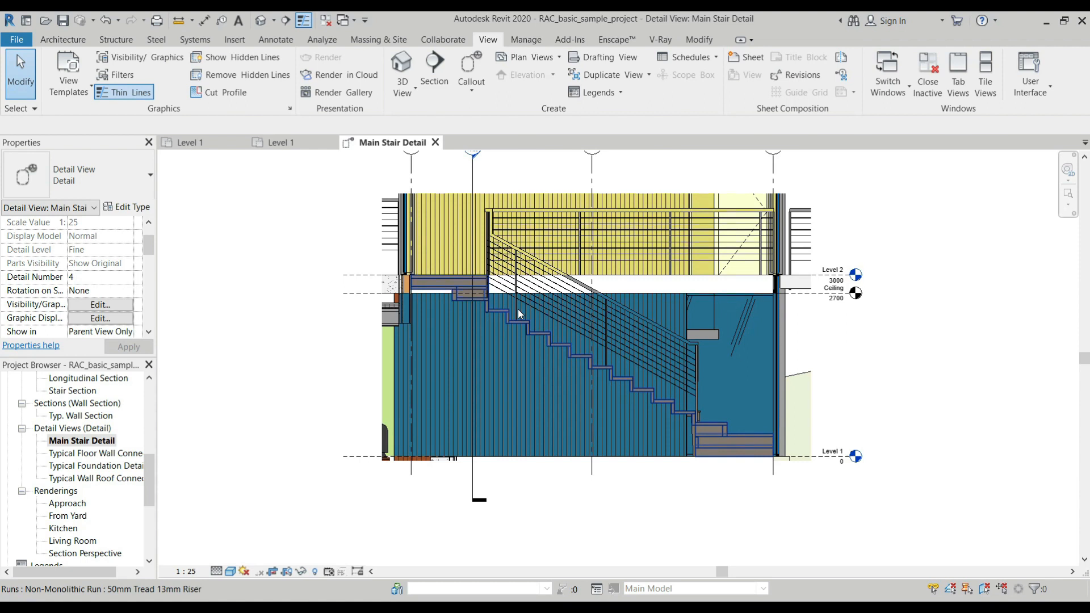
click(329, 572)
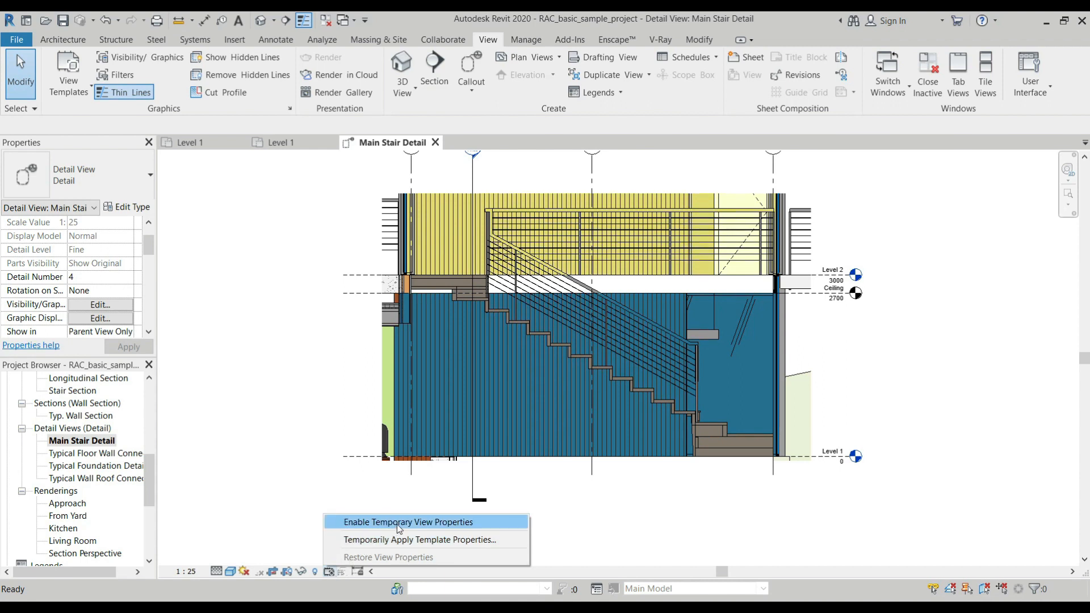
click(427, 523)
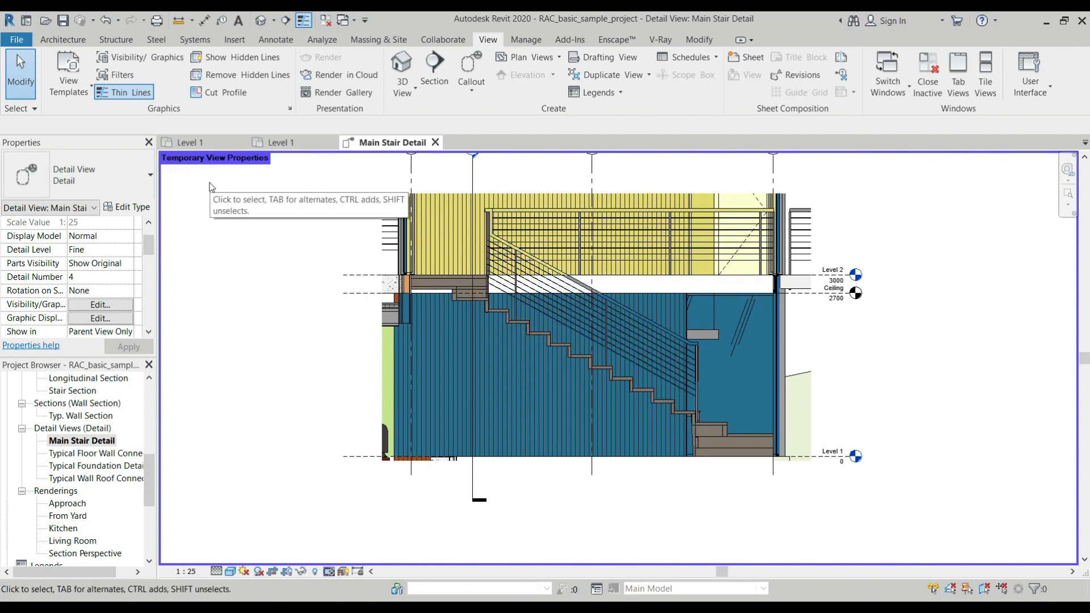
Override the projection line pattern of the Lines model category with Aligning Line in the Main Stair Detail view
click(99, 307)
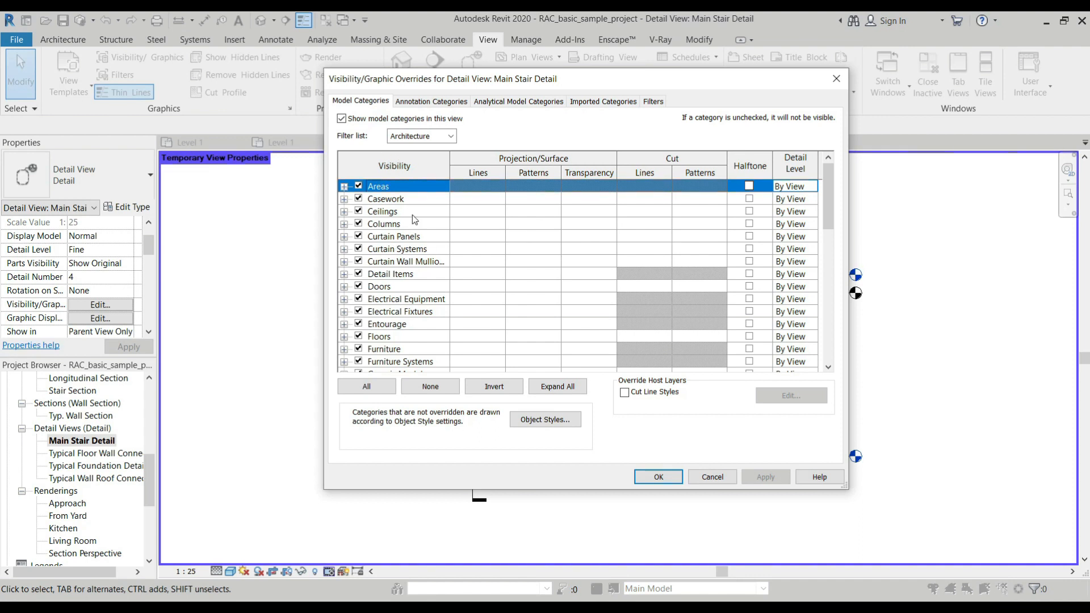
scroll(418, 280, down, 2)
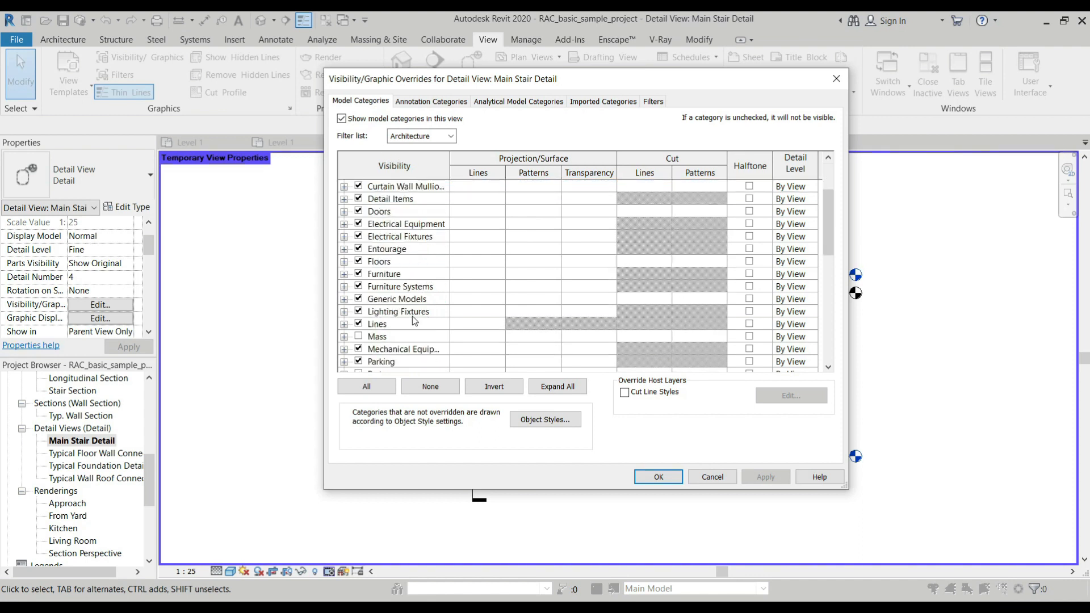
click(482, 325)
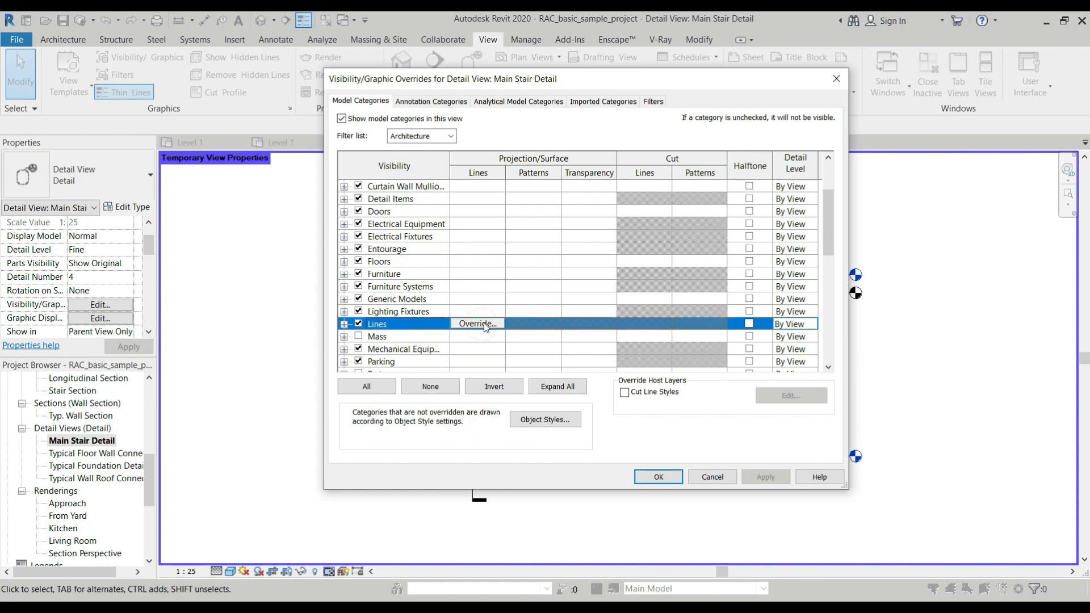
click(486, 324)
click(661, 260)
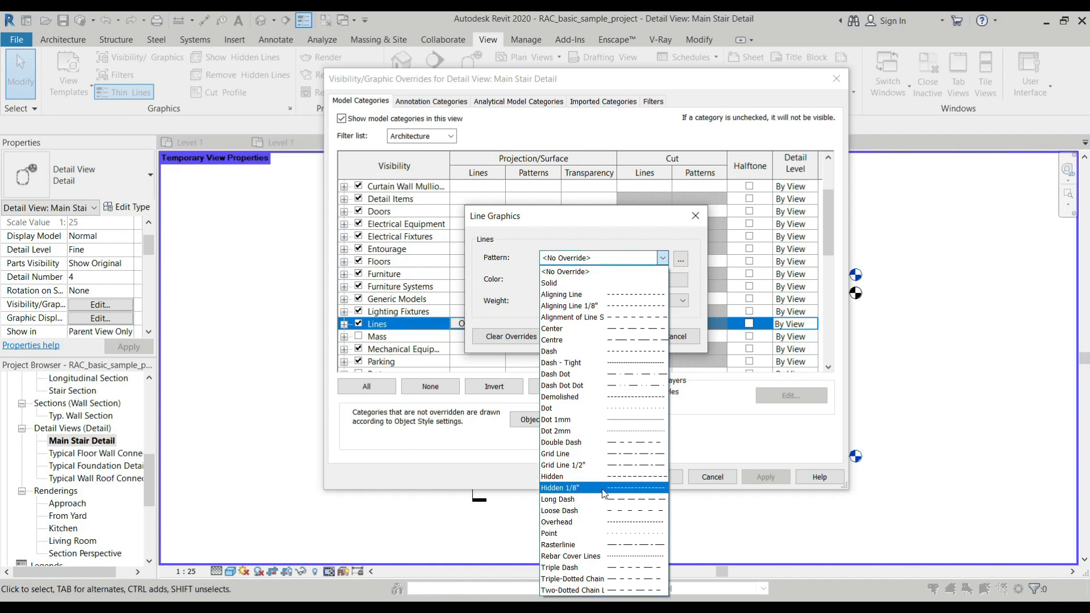
click(602, 295)
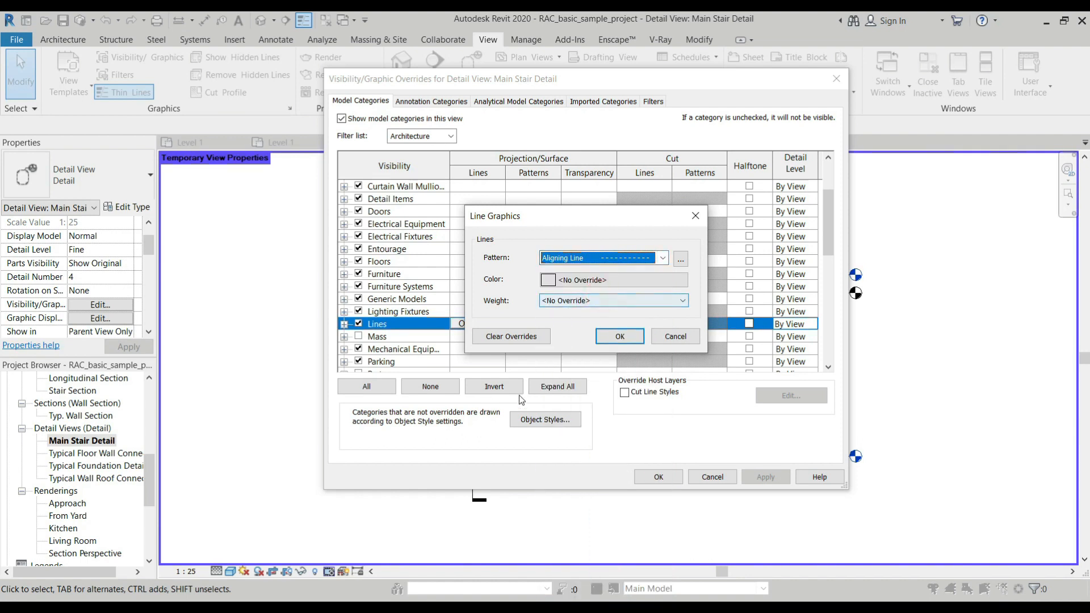
Set the projection line color of the Lines category to red and apply the overrides to the view
click(628, 278)
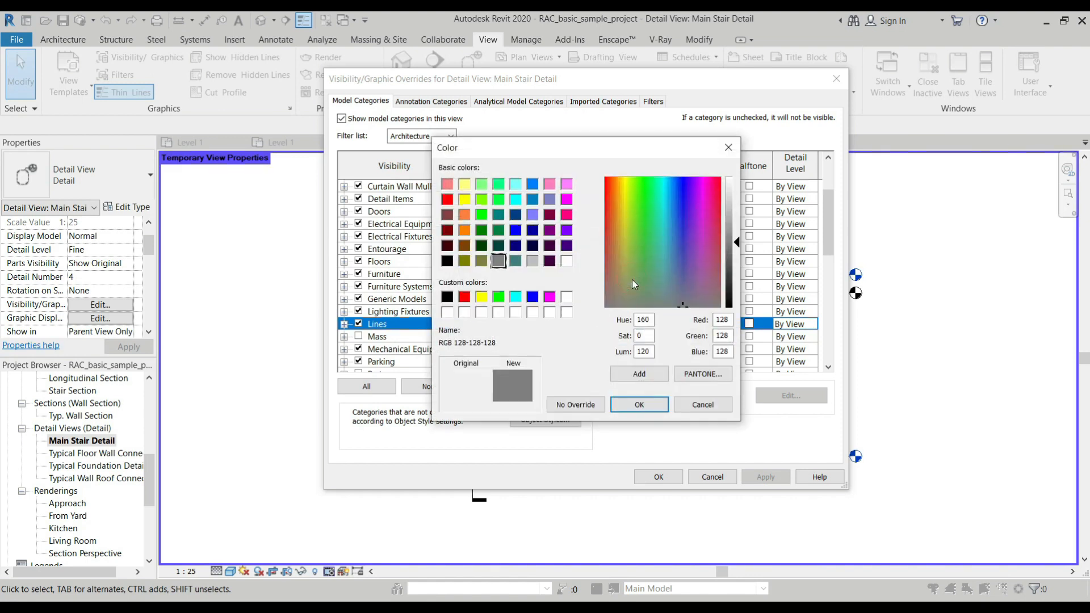
click(466, 297)
click(641, 405)
click(620, 336)
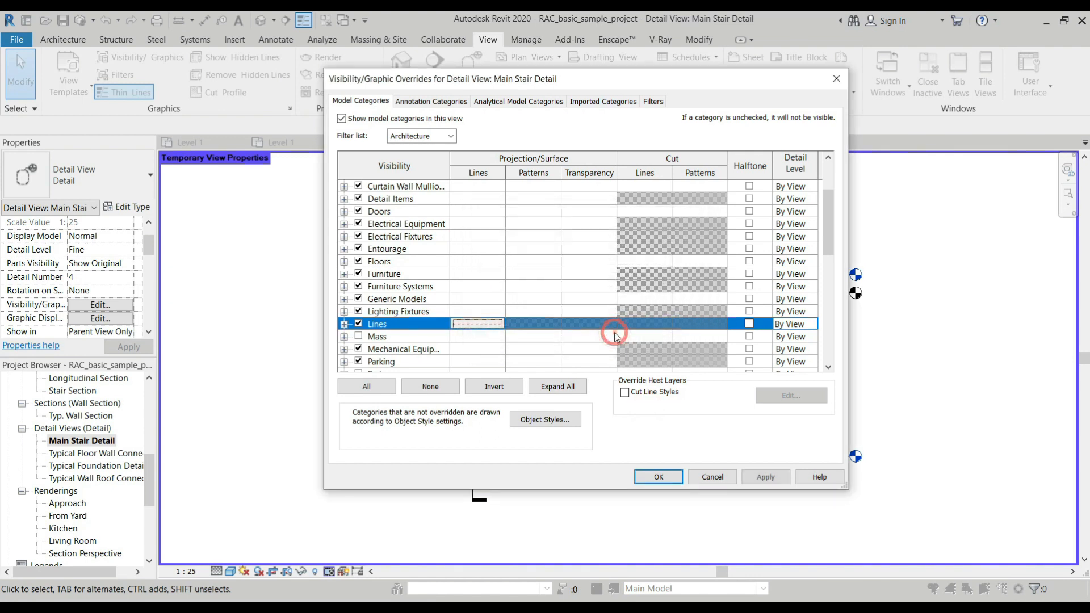
click(764, 477)
click(658, 477)
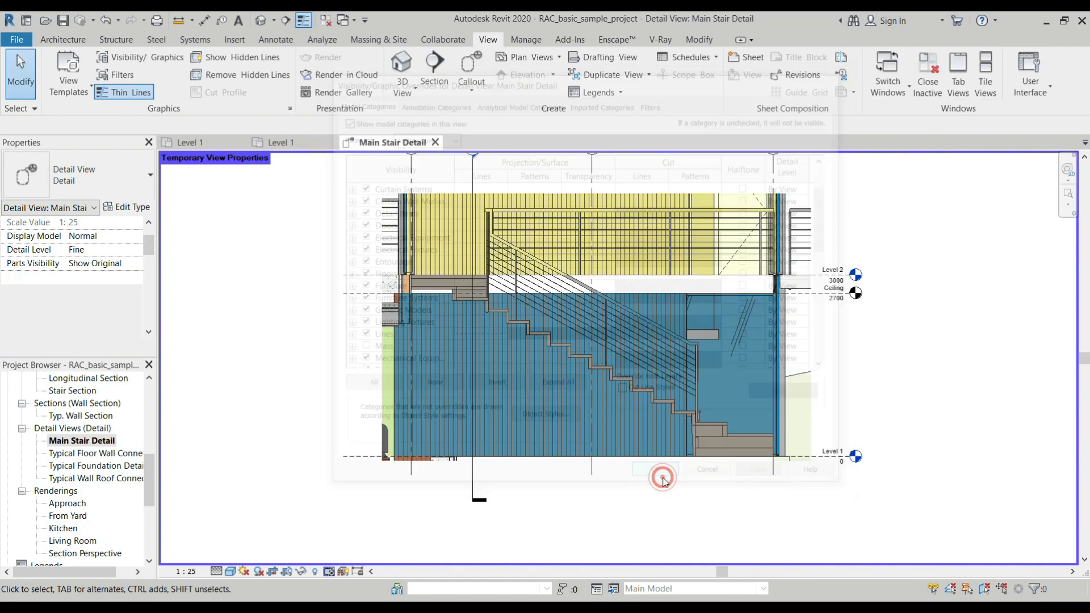
Examine the linework of the stair and its railing in the view, both up close and as a whole
scroll(686, 311, up, 3)
scroll(698, 321, up, 3)
scroll(524, 348, down, 2)
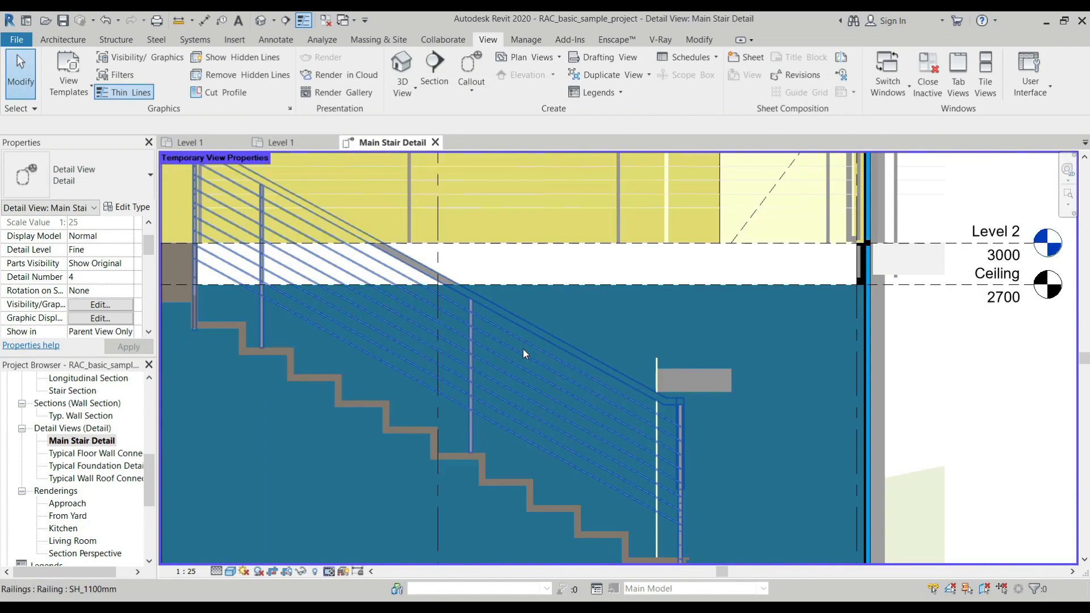
scroll(525, 347, up, 3)
scroll(607, 366, down, 2)
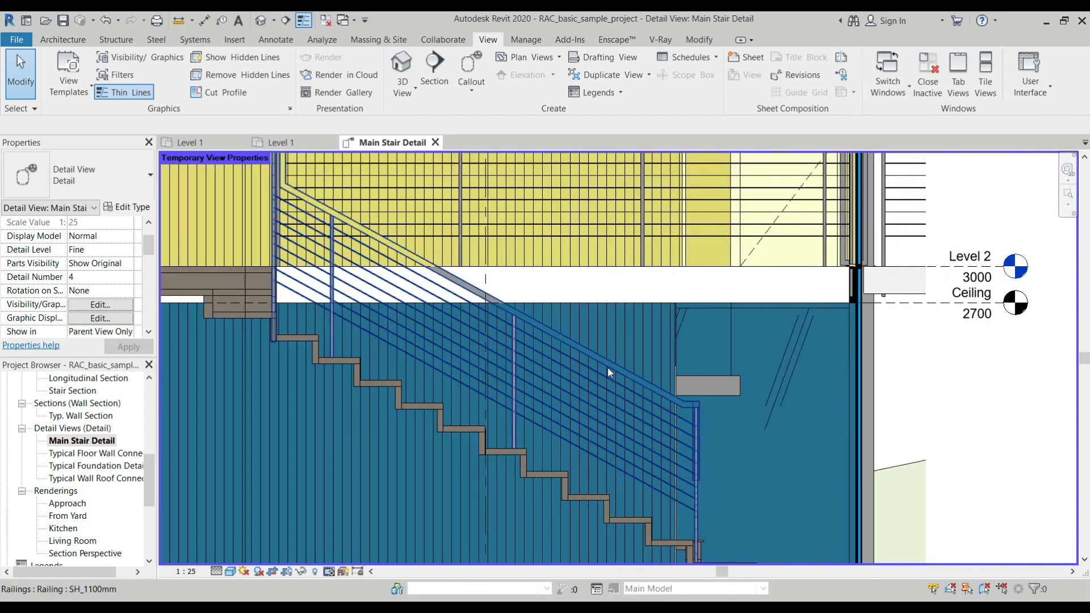
scroll(852, 288, down, 3)
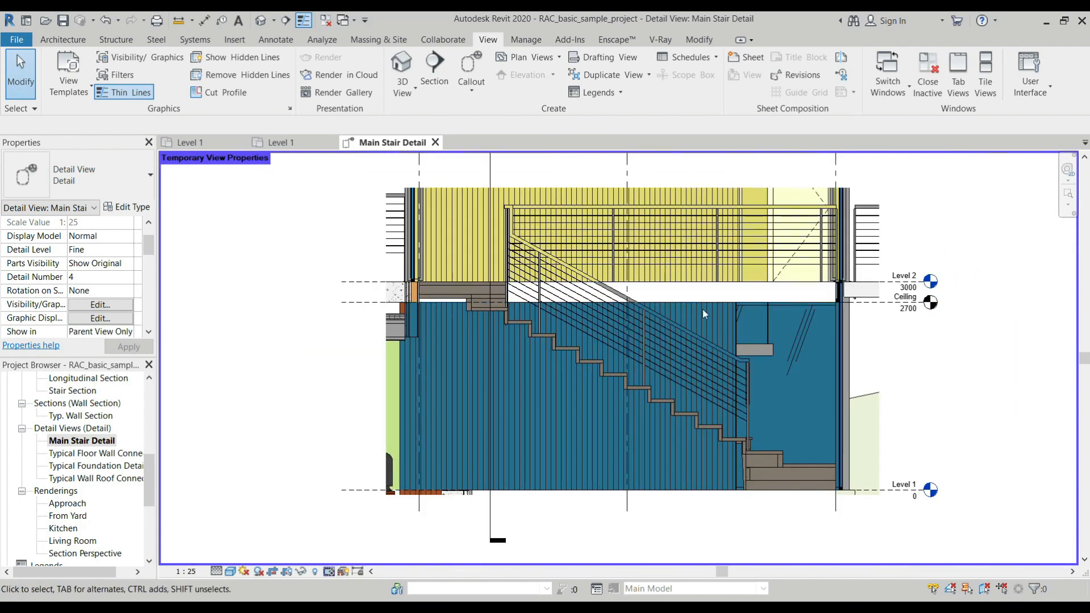
scroll(702, 308, up, 1)
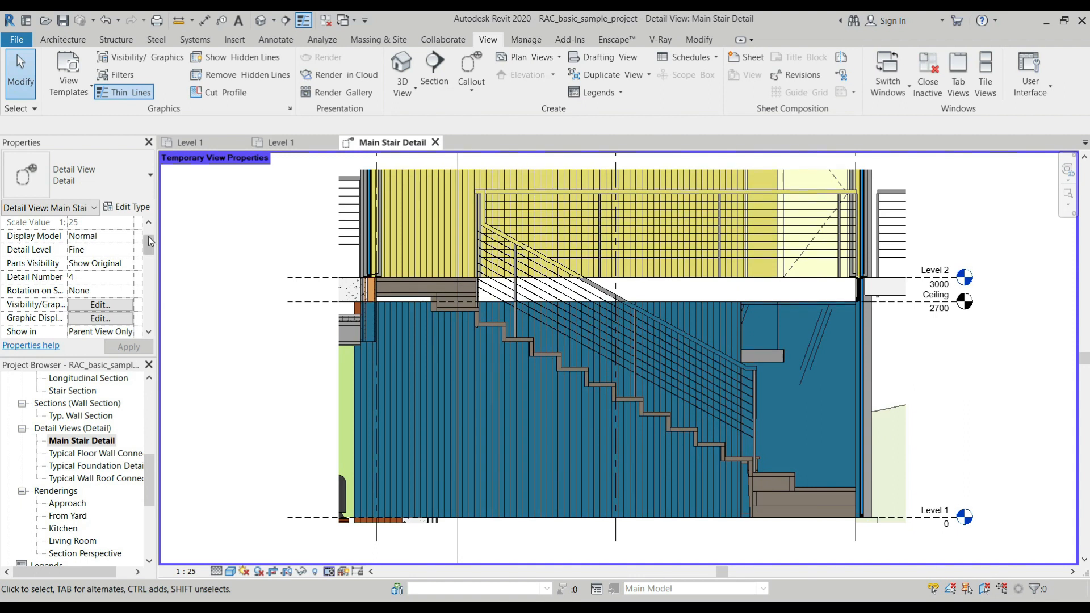
Clear the projection line overrides of the Lines category in the view's visibility and graphic overrides
click(100, 305)
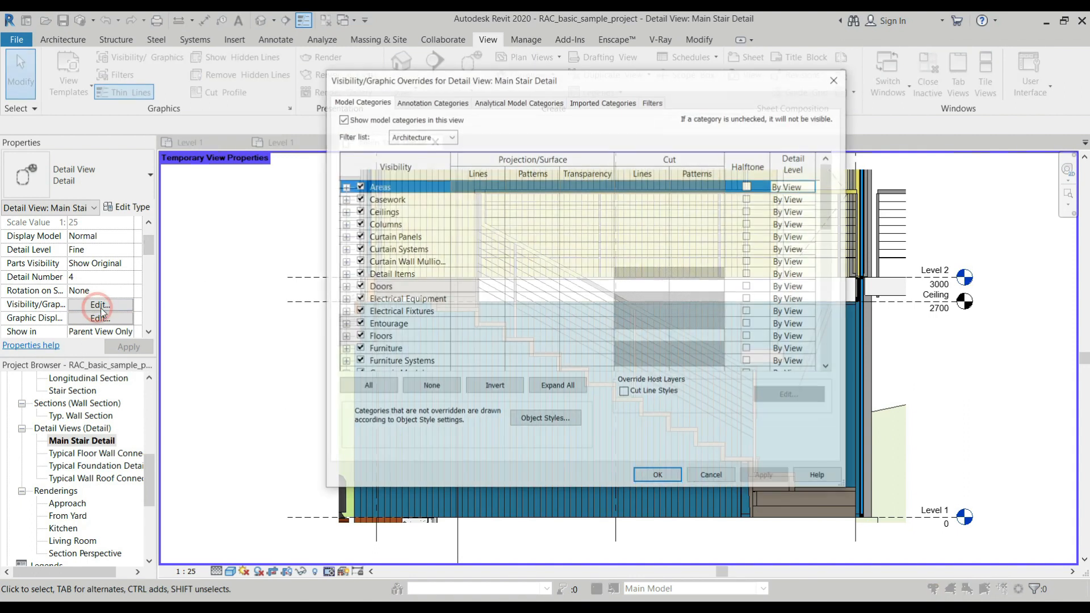
scroll(390, 284, down, 2)
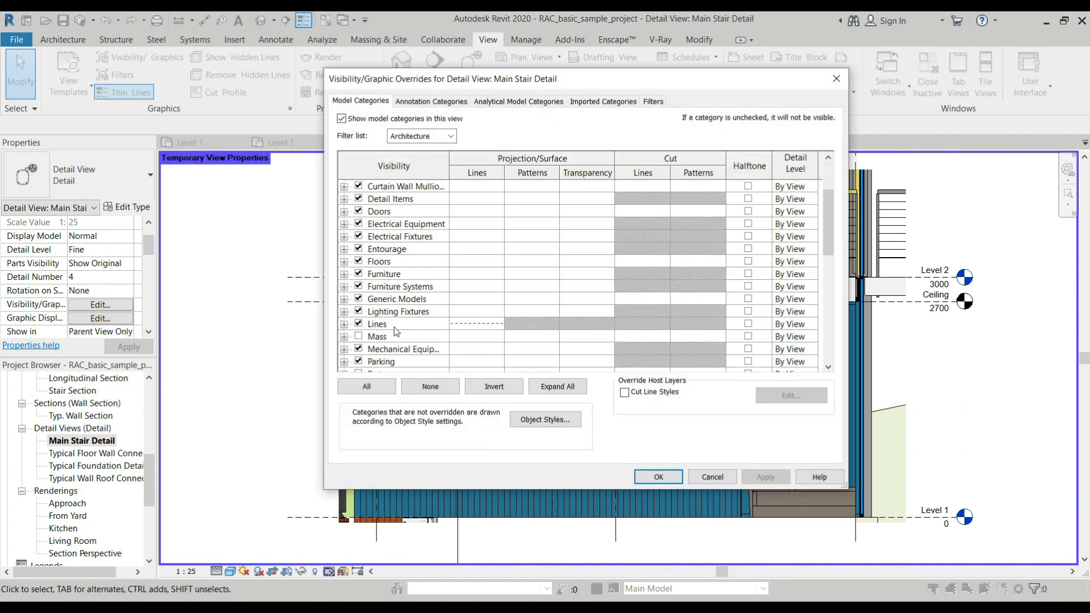
click(345, 324)
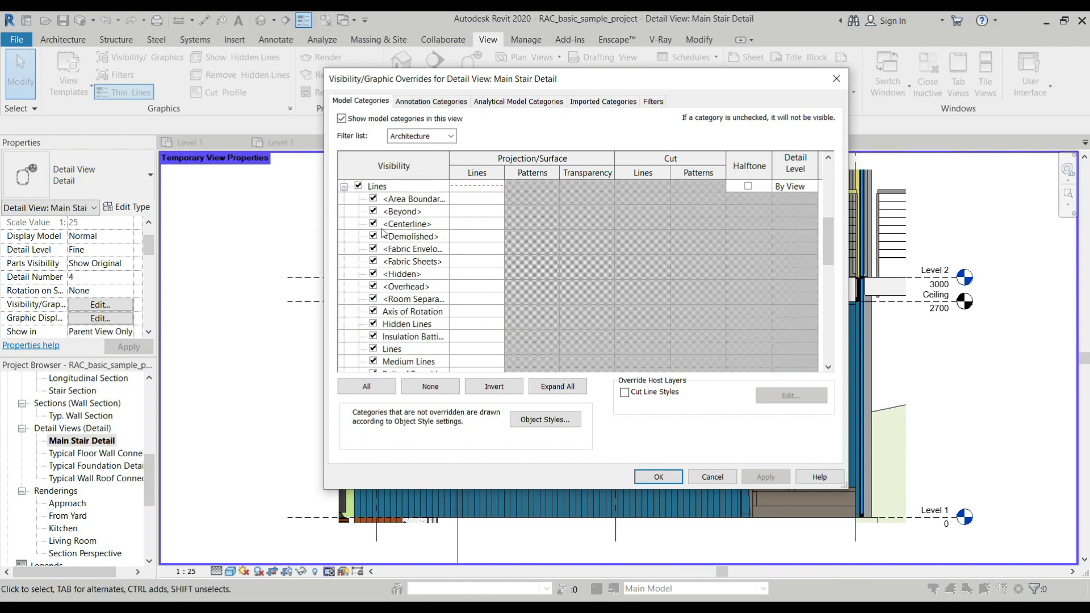
scroll(383, 233, up, 3)
click(479, 249)
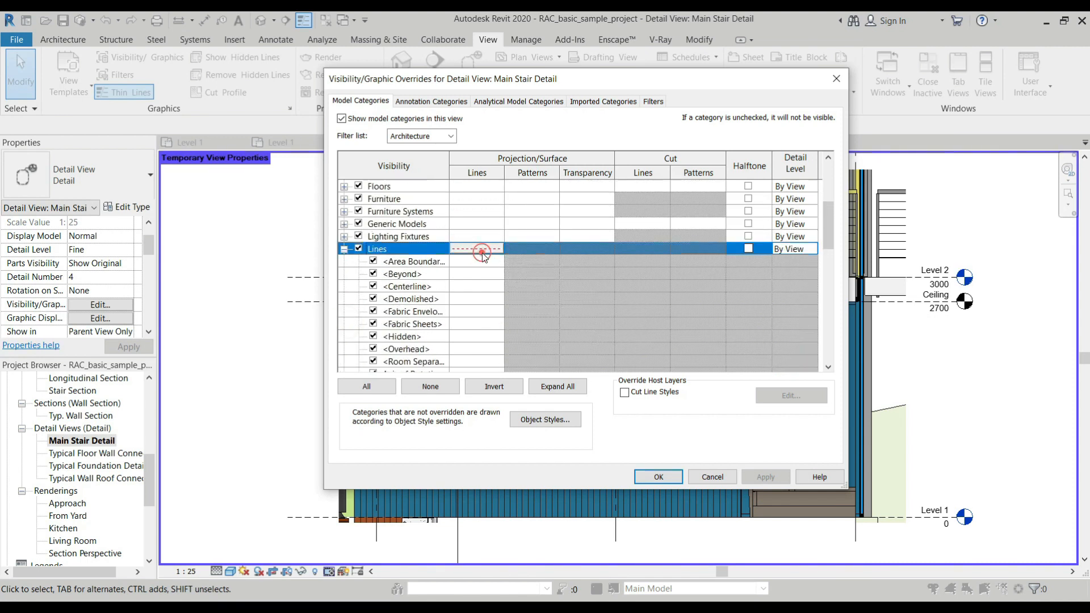
click(482, 249)
click(513, 336)
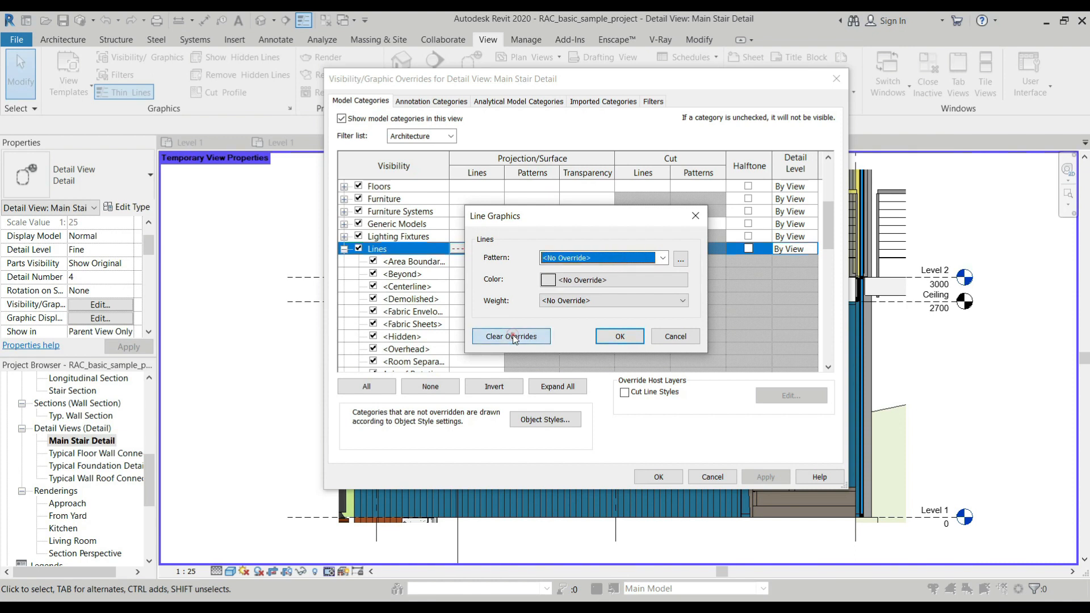
click(619, 336)
Collapse the Lines category and look through the subcategories of the Stairs model category in the view's graphic overrides
scroll(404, 302, down, 5)
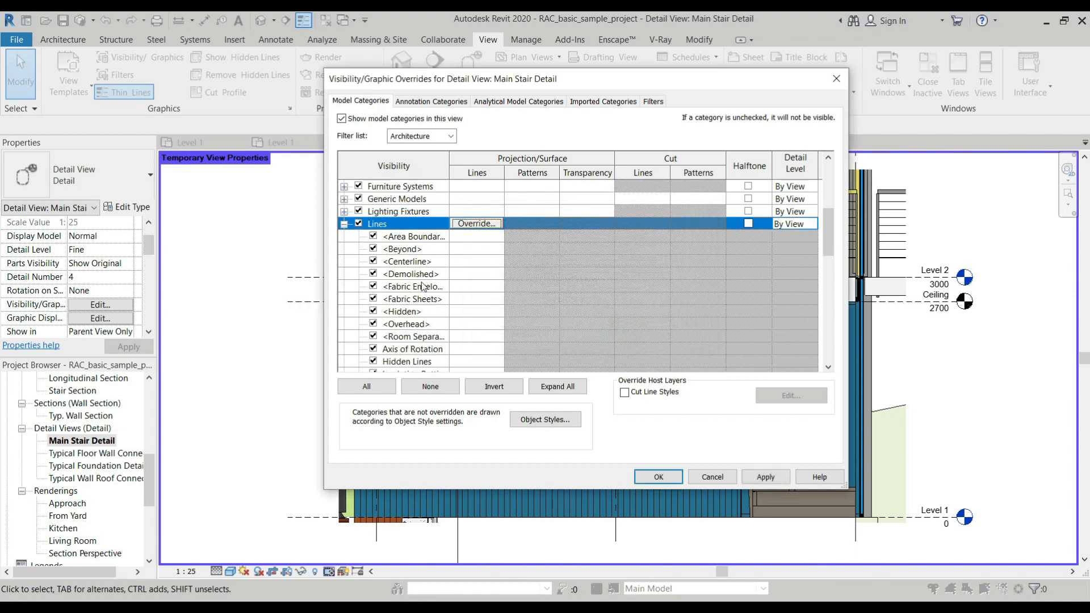
scroll(454, 286, up, 3)
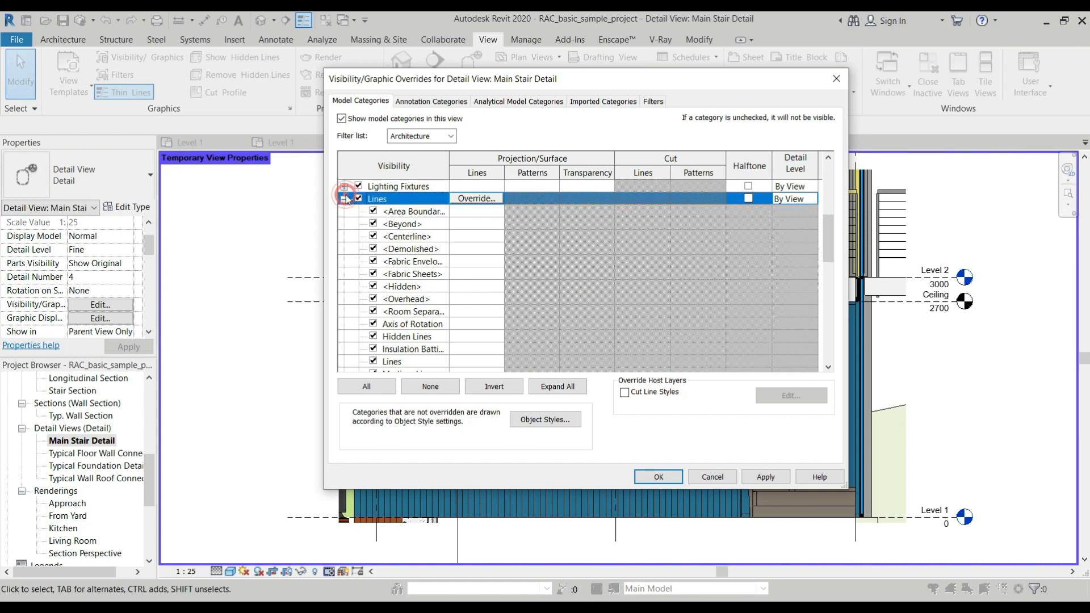
click(344, 199)
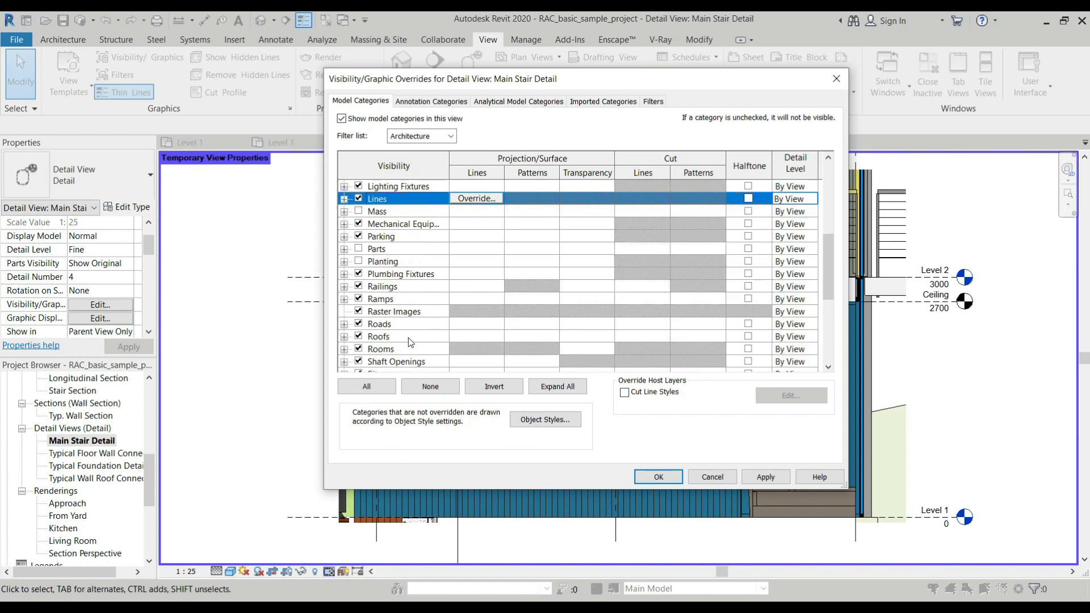
scroll(390, 303, up, 1)
scroll(392, 301, down, 3)
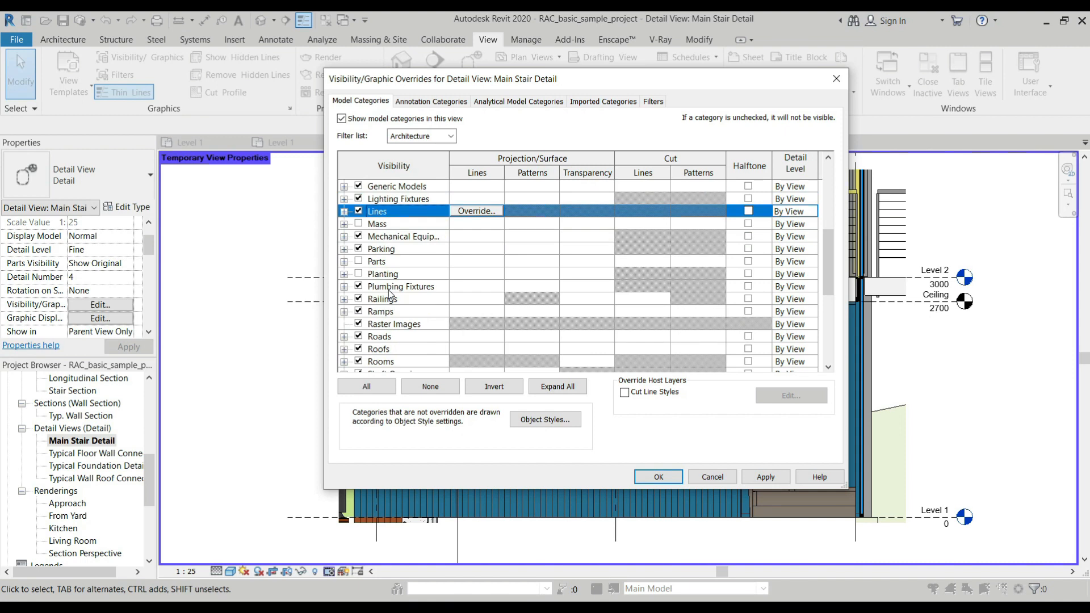
scroll(394, 299, down, 2)
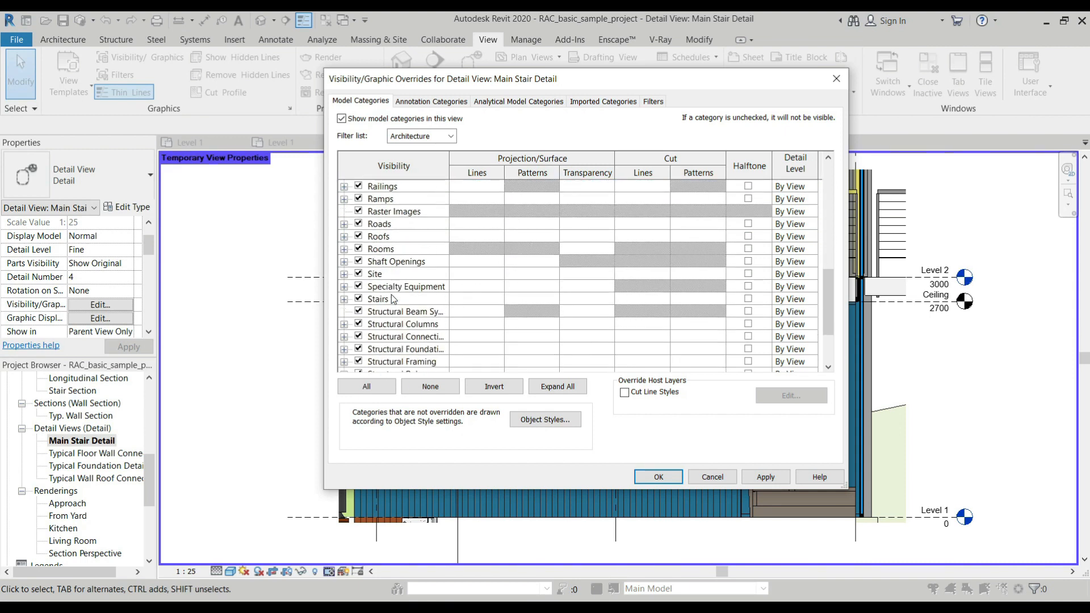
click(344, 299)
drag(513, 80, 693, 109)
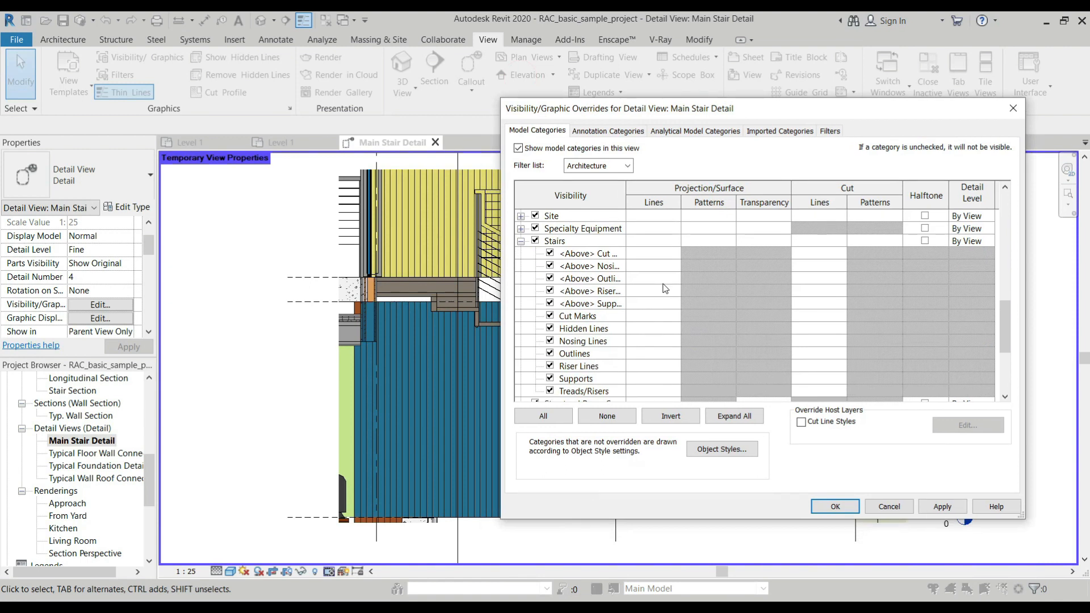
scroll(615, 301, down, 1)
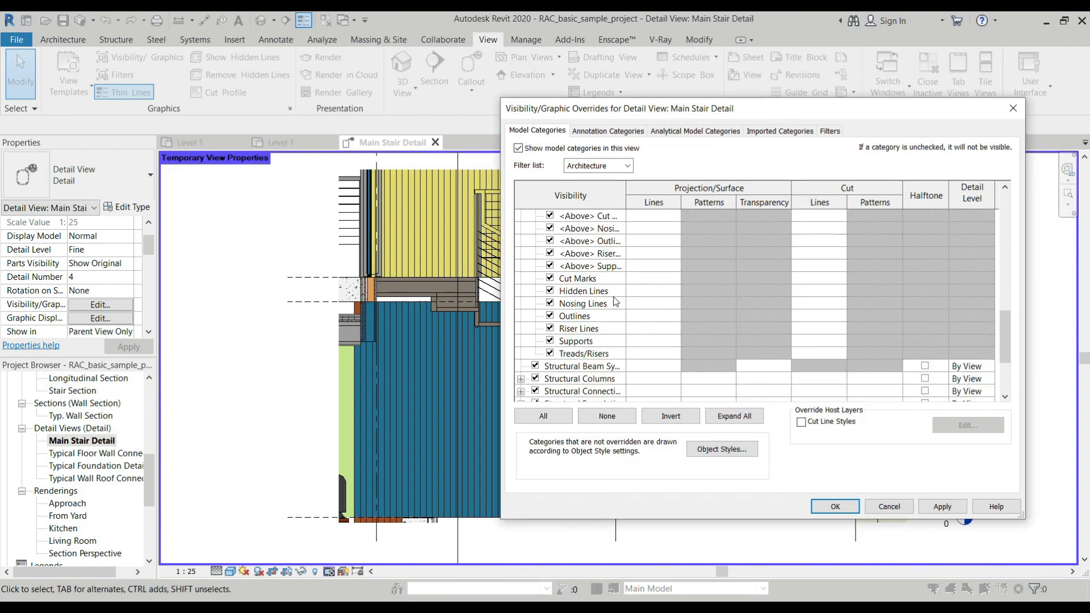
scroll(622, 295, up, 1)
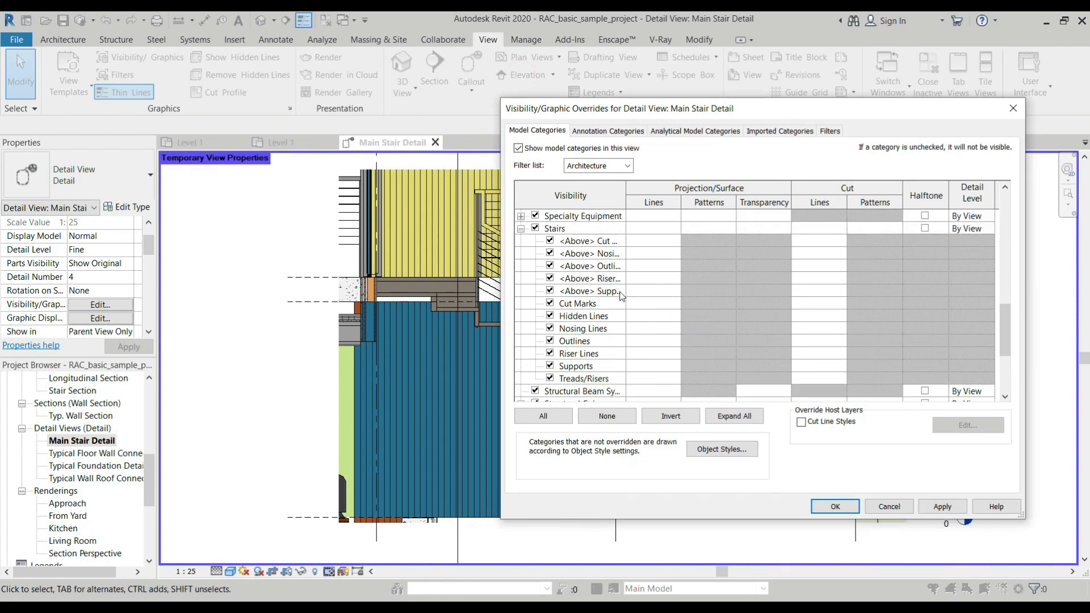
scroll(621, 295, up, 2)
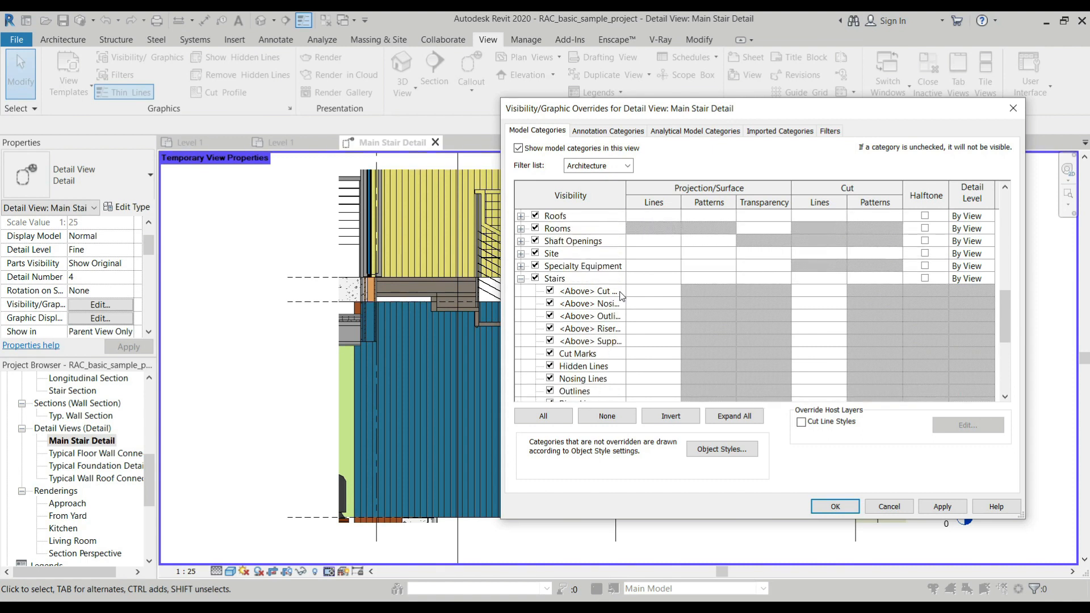
click(520, 278)
Expand the Floors model category to list its subcategories, with the overrides dialog moved clear of the stair
scroll(552, 274, up, 11)
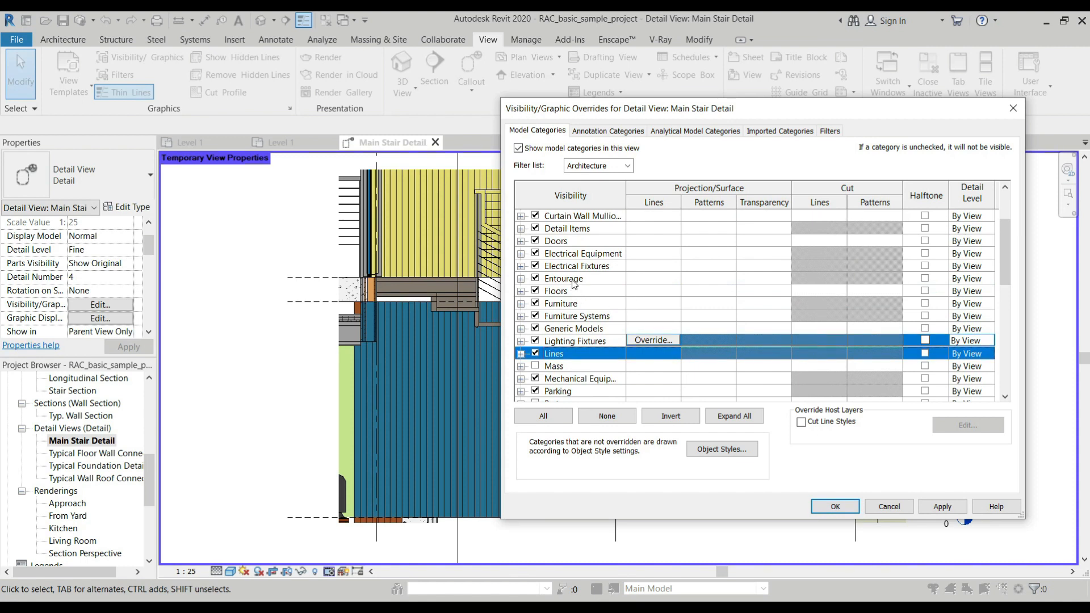
click(520, 291)
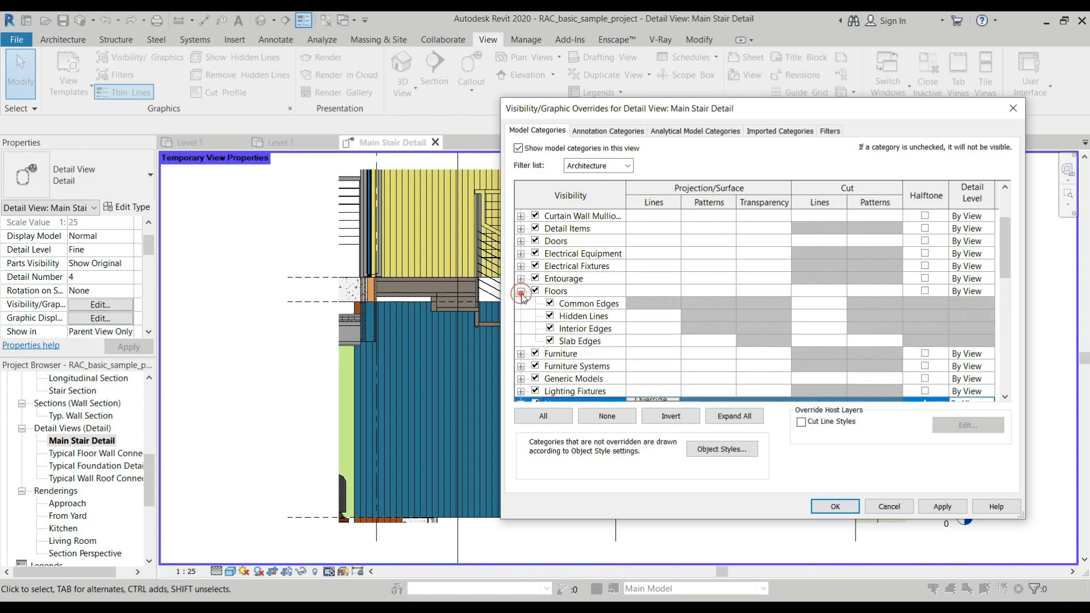
mouse_move(689, 108)
mouse_down()
mouse_move(818, 256)
mouse_move(887, 382)
mouse_move(730, 168)
mouse_up()
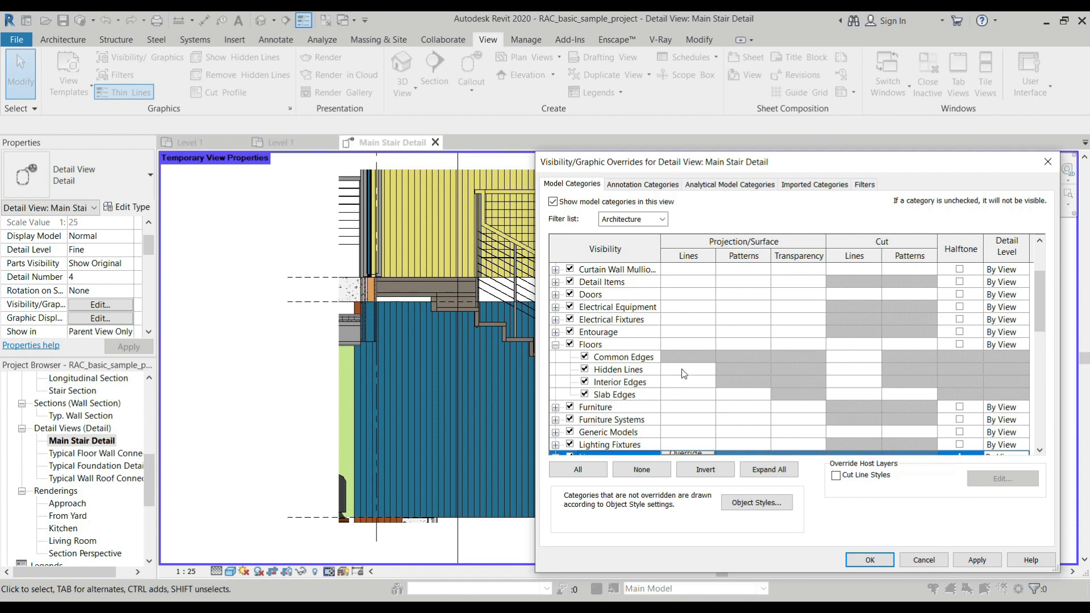
click(696, 356)
click(869, 357)
click(866, 356)
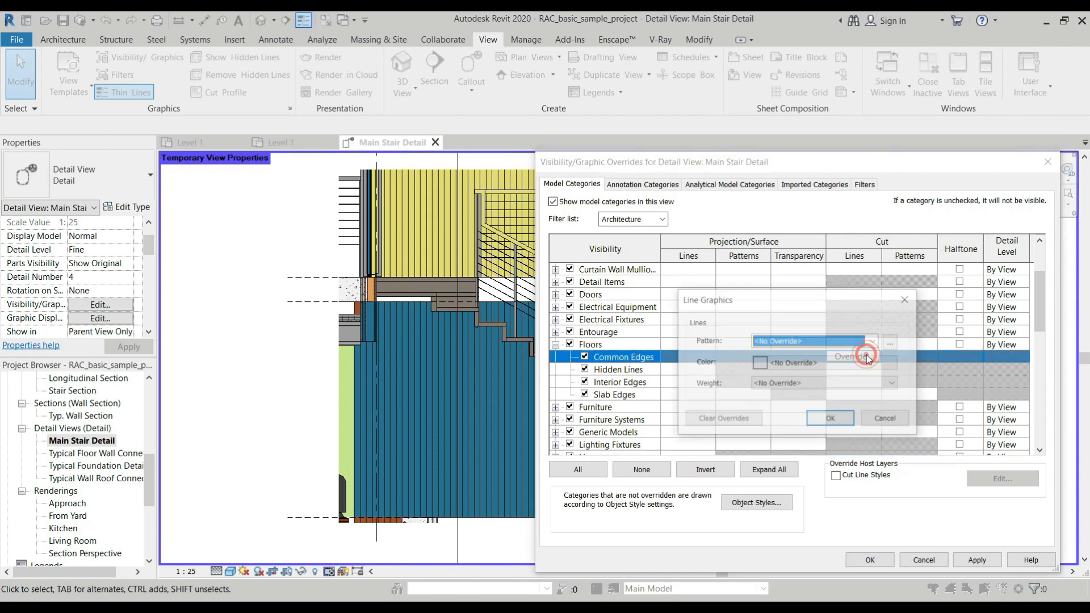
click(875, 341)
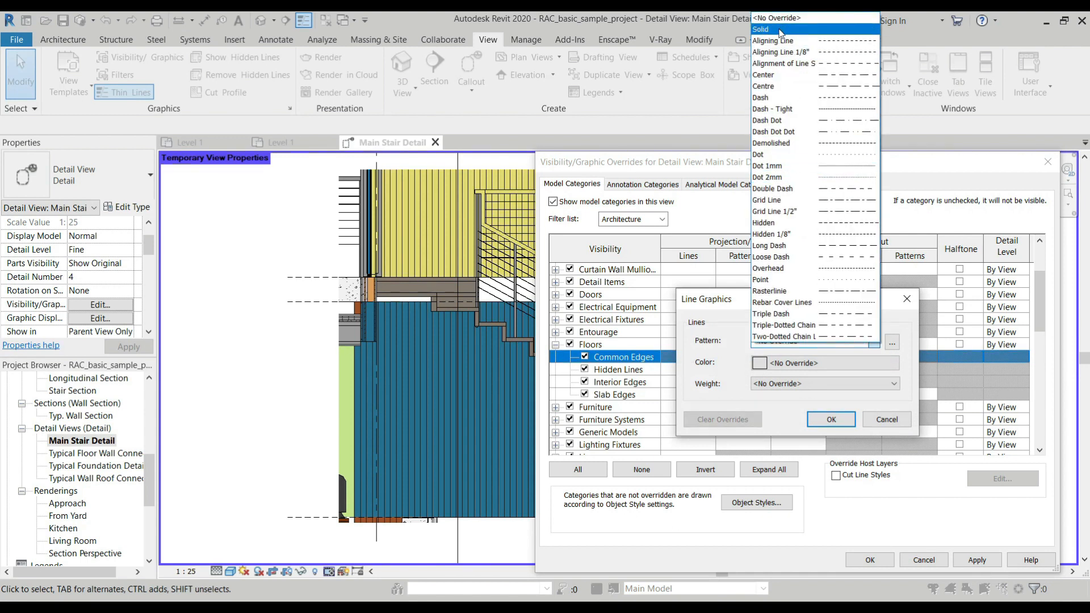
click(783, 407)
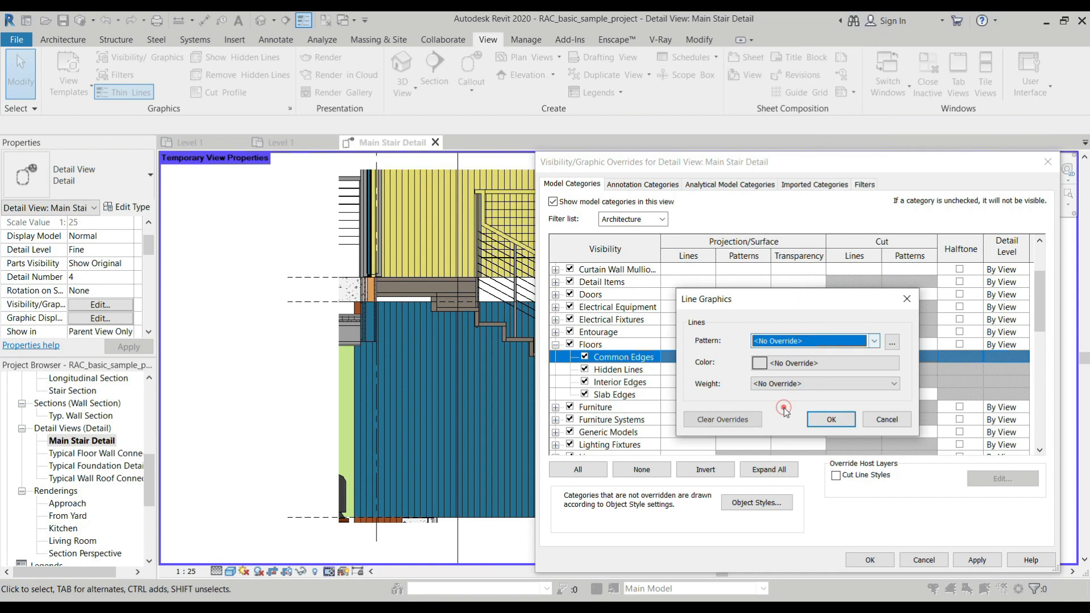
click(847, 417)
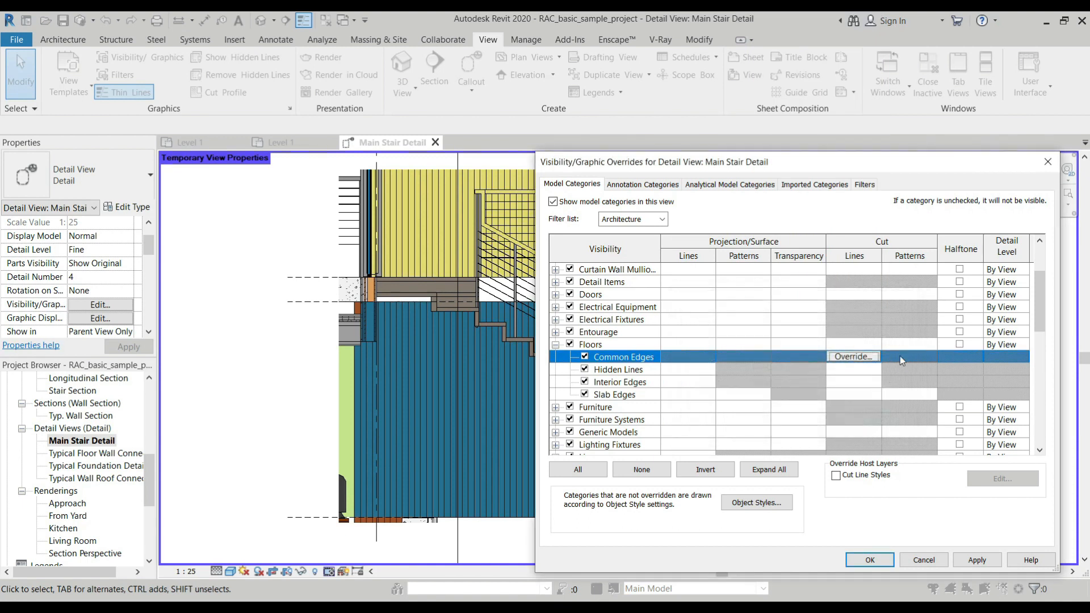
click(849, 372)
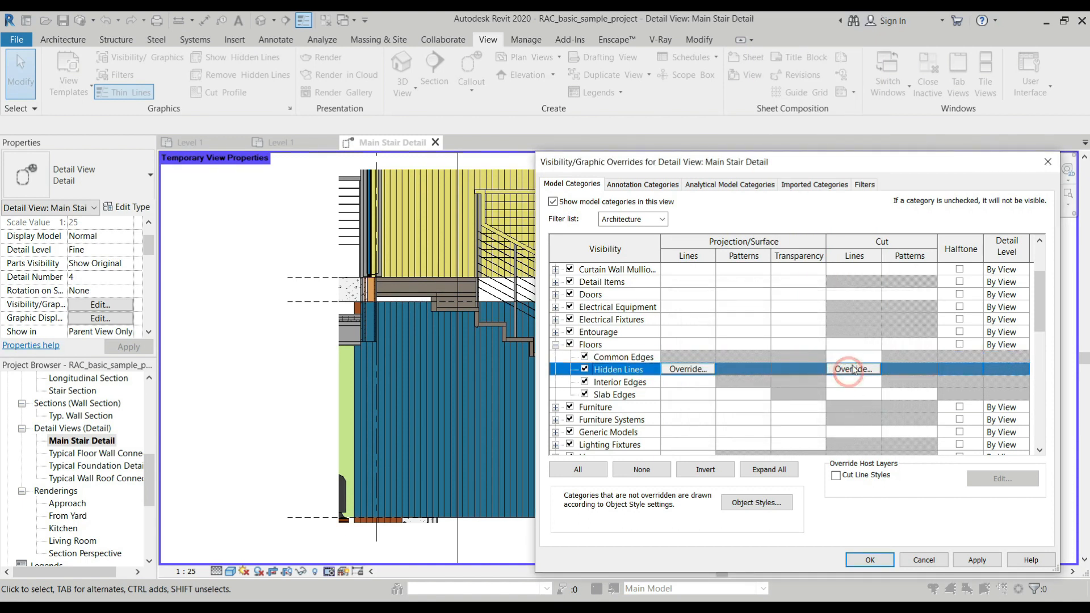
Override the cut line pattern of the Floors subcategory Common Edges with Double Dash and apply it to the view
click(856, 351)
click(865, 358)
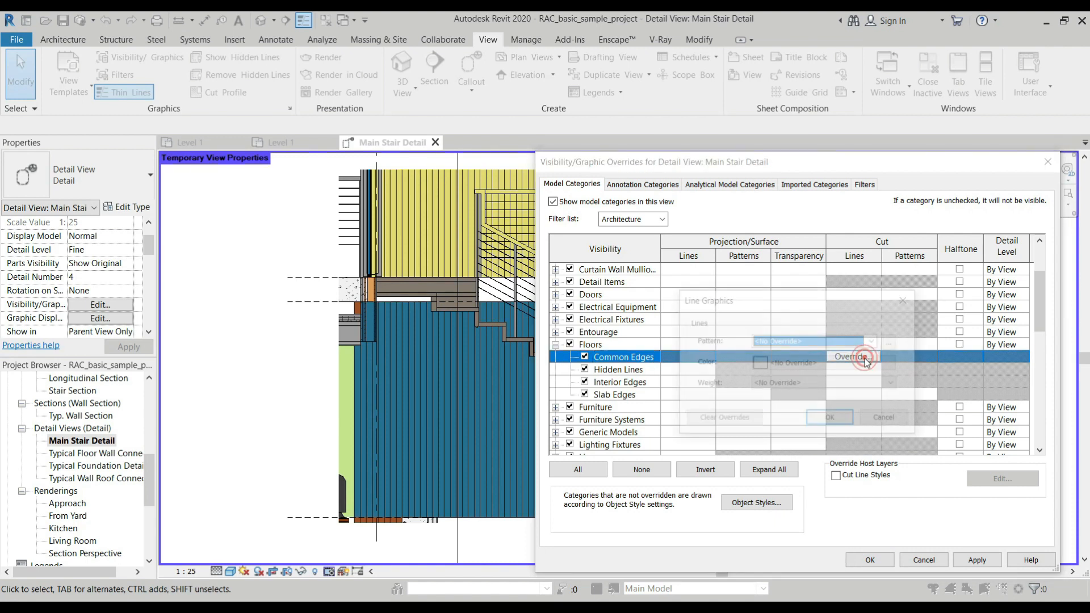
click(869, 343)
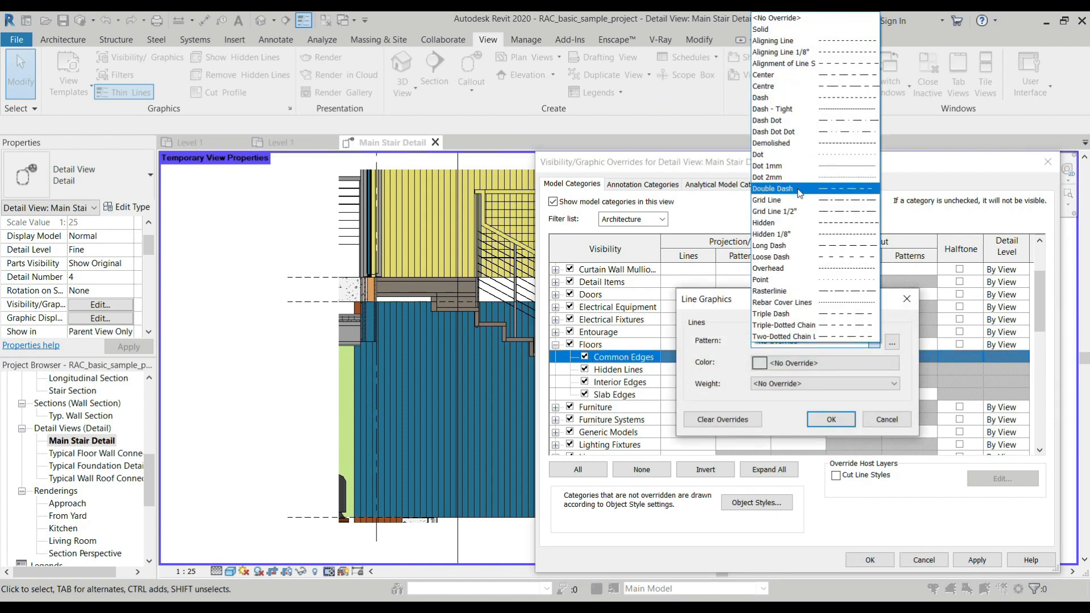
click(857, 189)
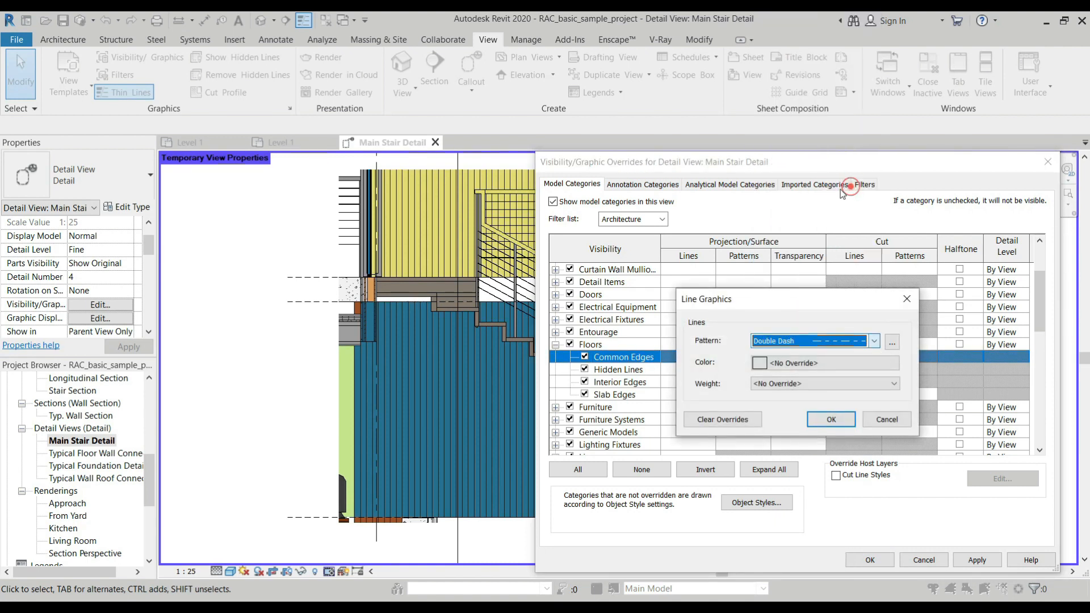
click(834, 420)
click(870, 559)
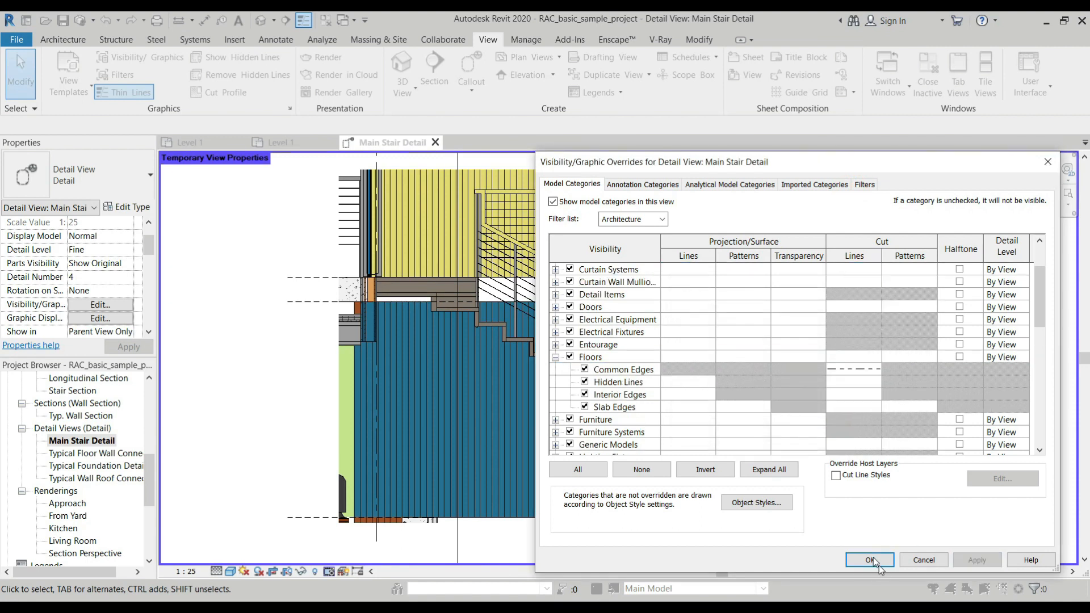
Inspect the floor edges around the stair landing and along Level 2 in the Main Stair Detail view
scroll(406, 298, up, 6)
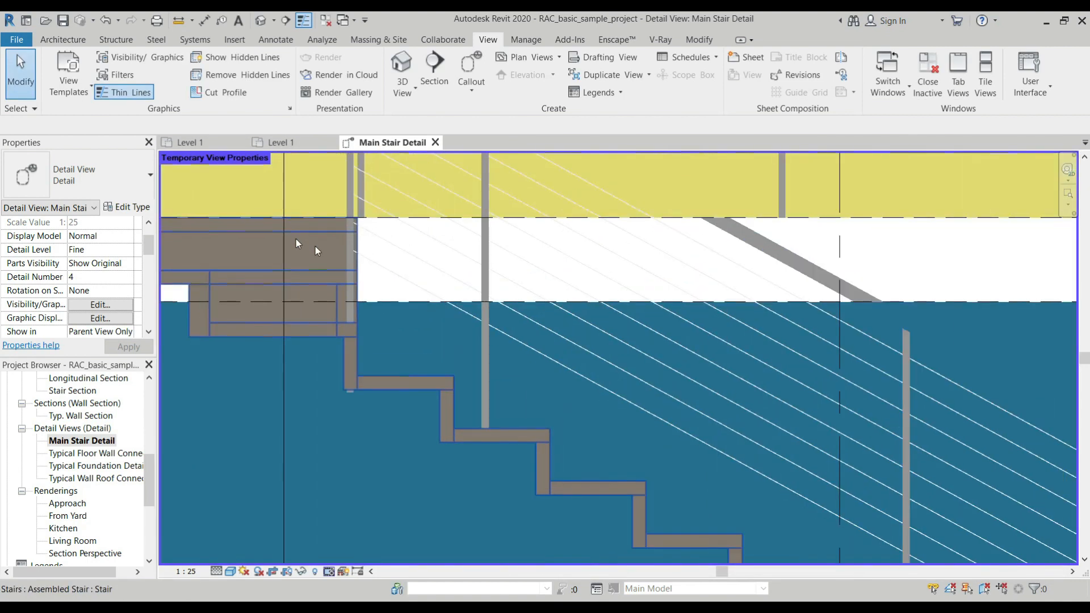
scroll(1032, 301, down, 2)
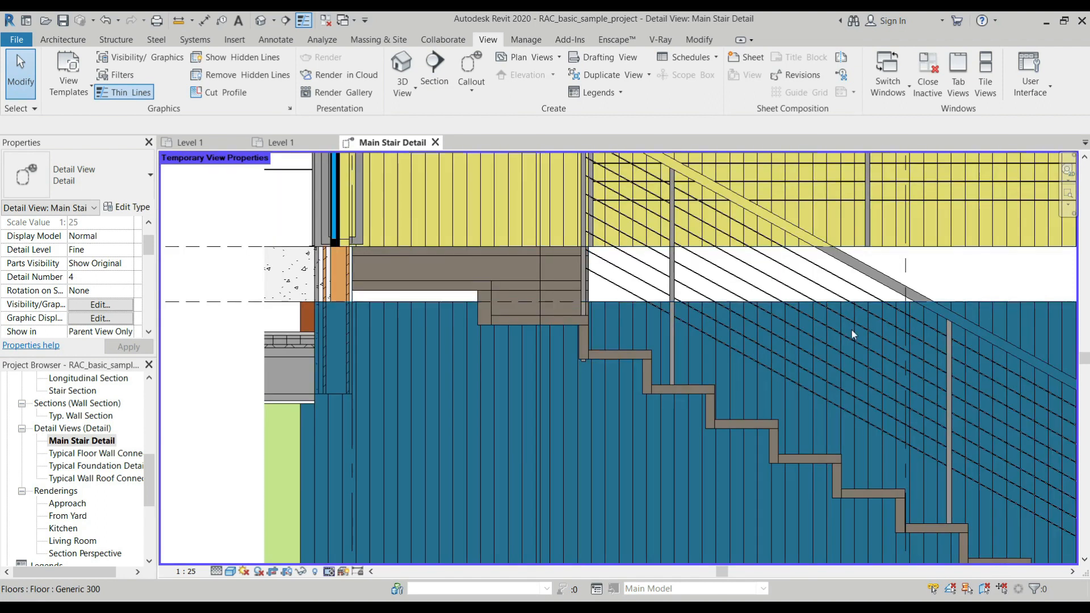
scroll(338, 356, down, 2)
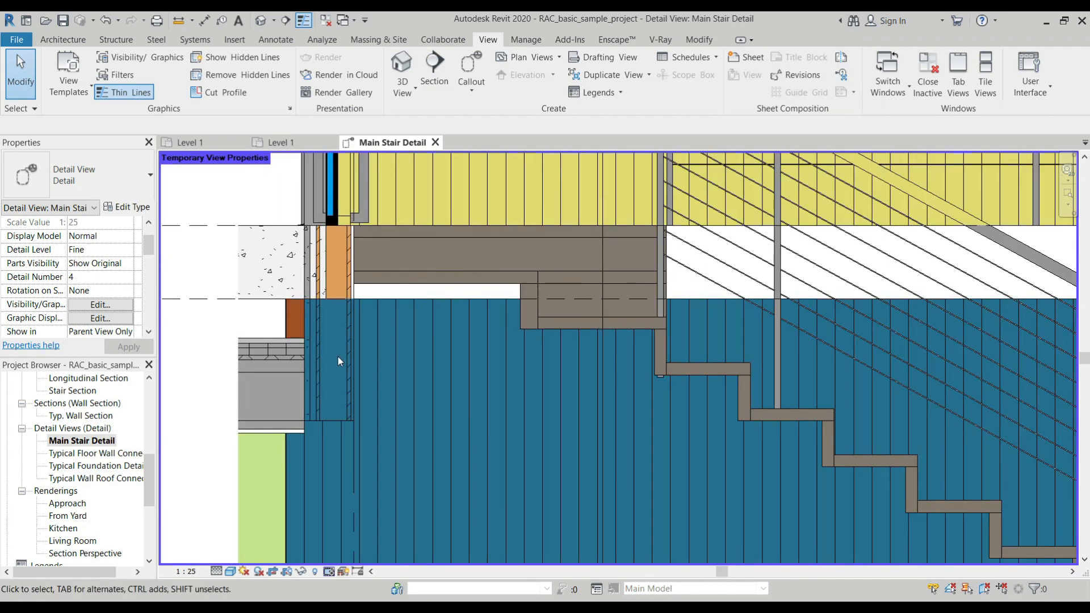
scroll(339, 356, down, 3)
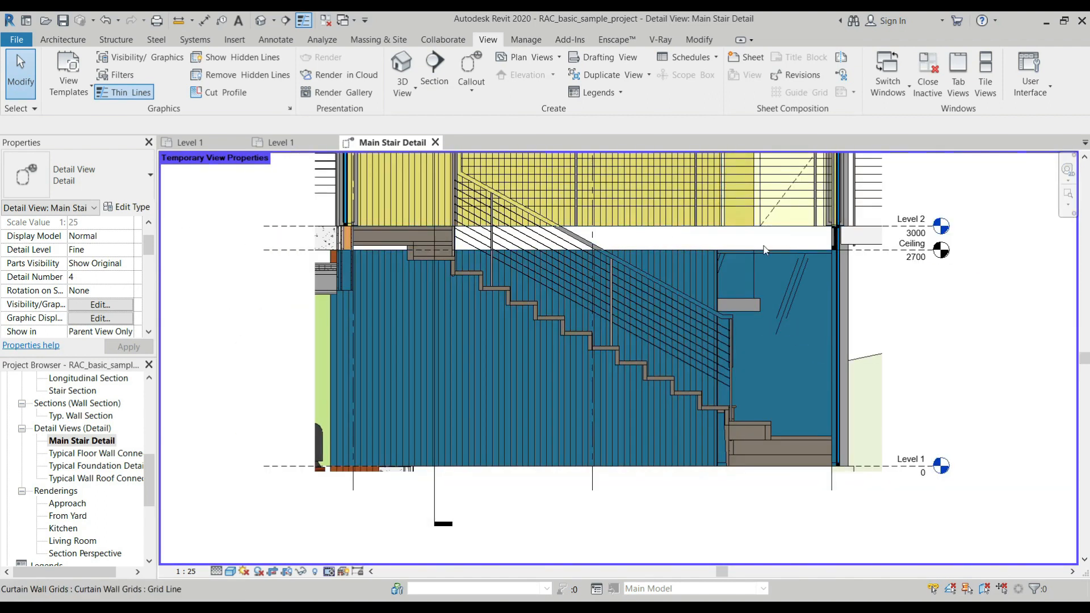
scroll(806, 212, up, 3)
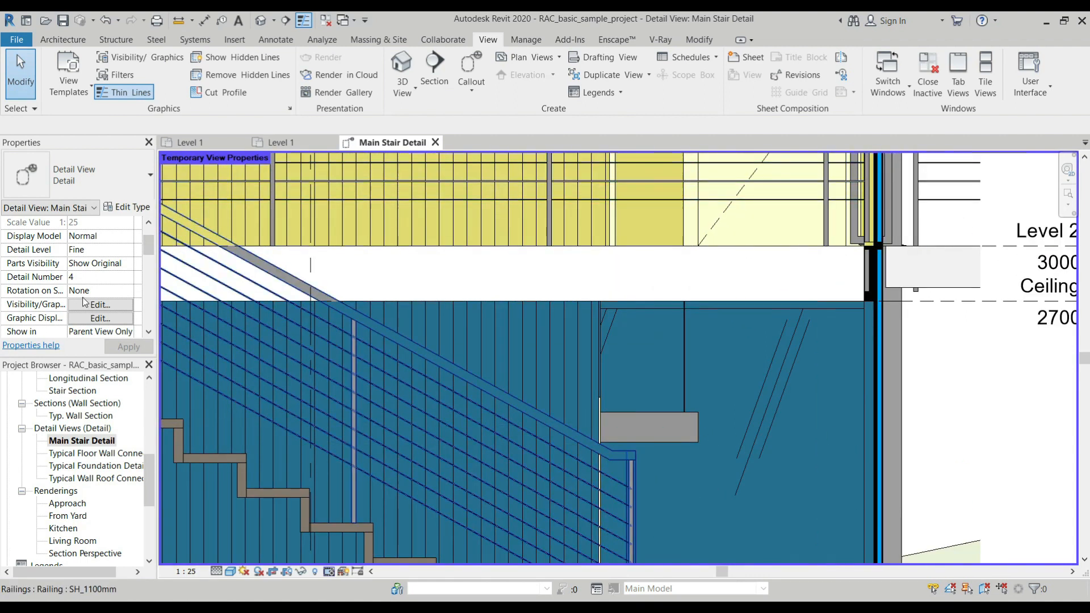
Clear the cut line override of the Floors subcategory Common Edges in the view's visibility and graphic overrides
click(107, 304)
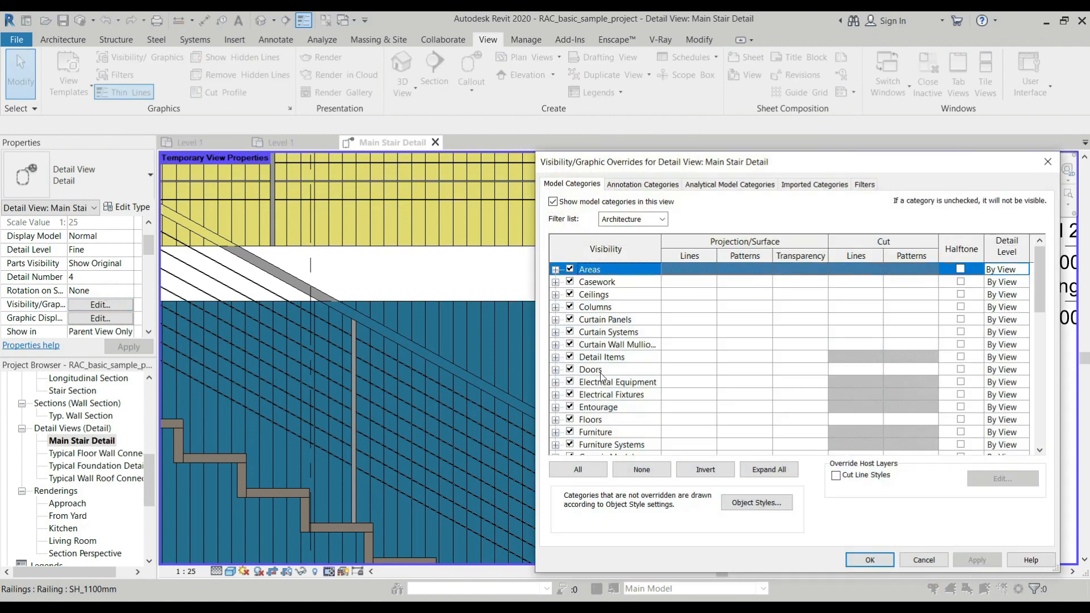
click(555, 420)
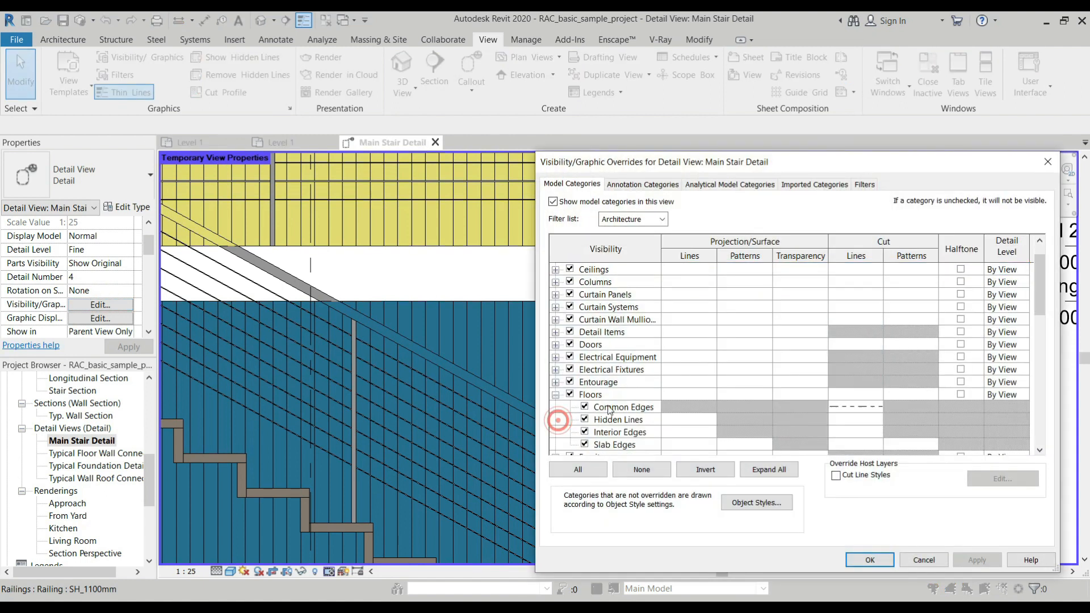
click(842, 408)
click(843, 409)
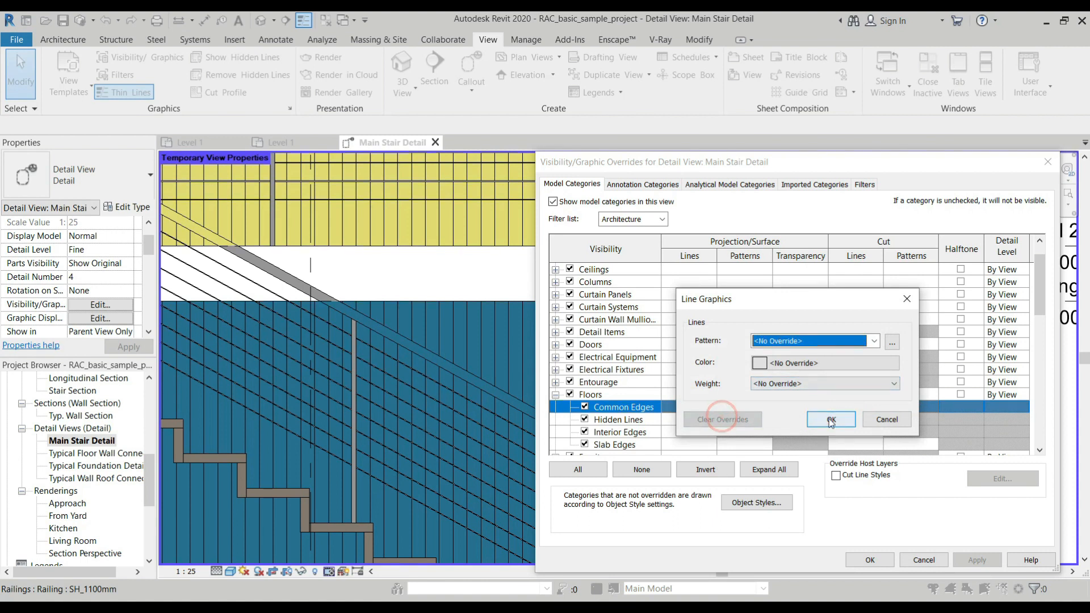
click(829, 419)
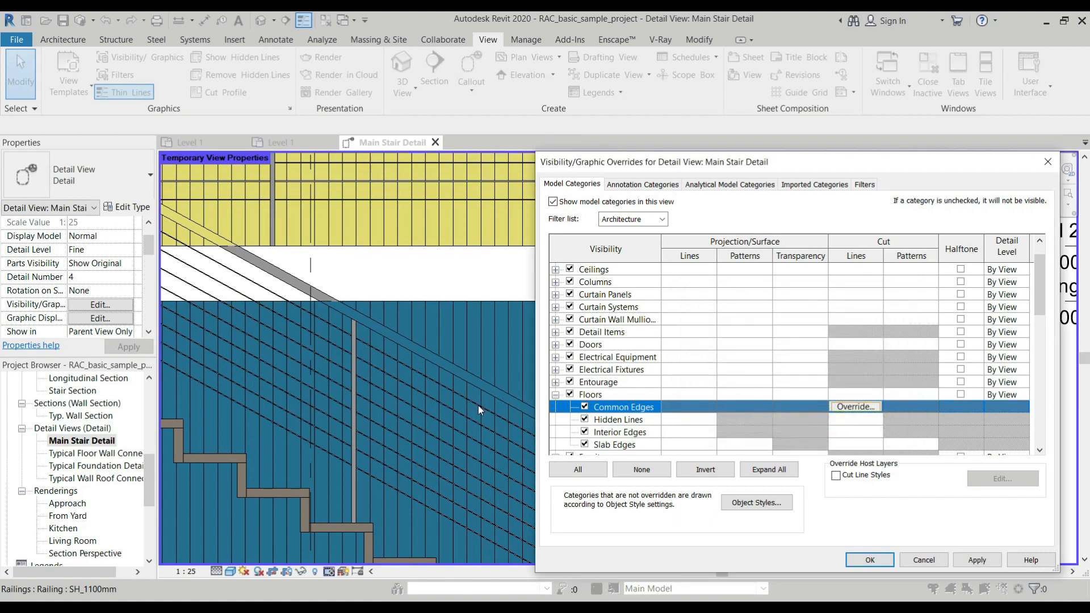
Hide the Treads/Risers subcategory of the Stairs category in the Main Stair Detail view's visibility and graphic overrides
scroll(623, 349, down, 3)
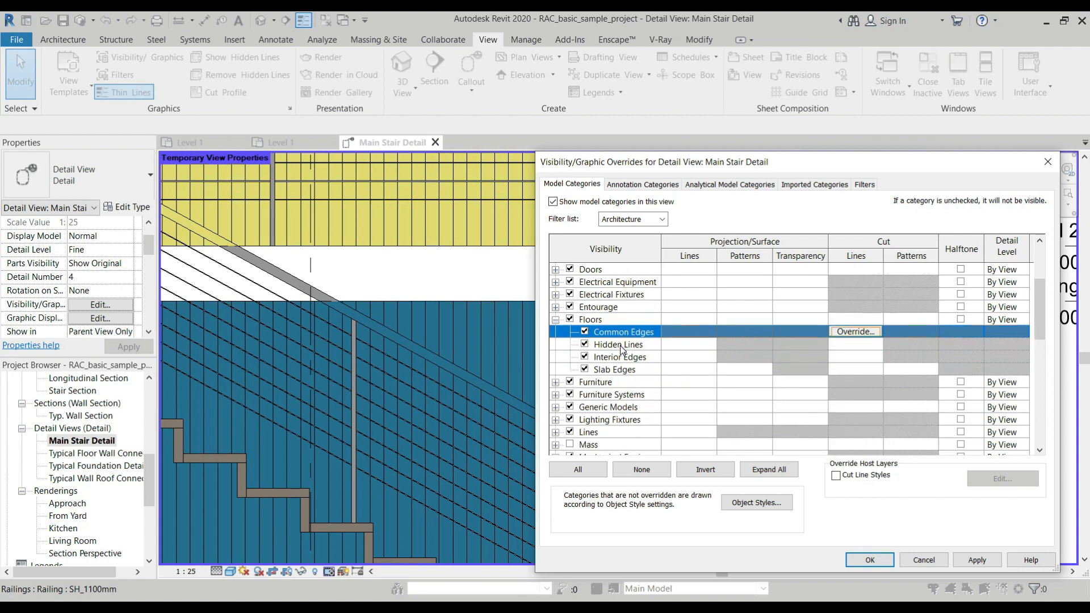
scroll(622, 349, down, 6)
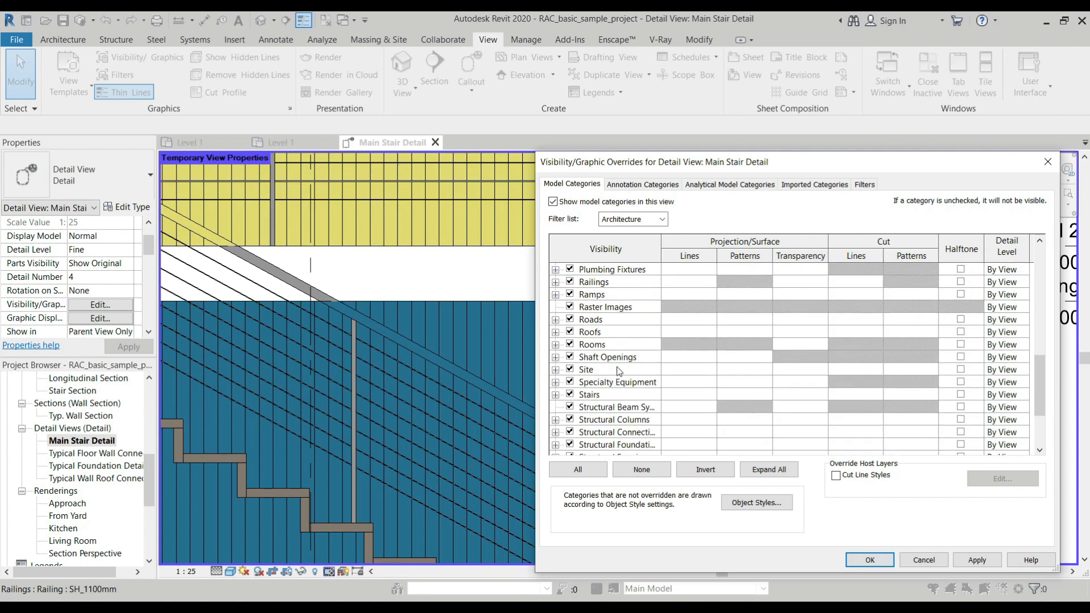
click(555, 357)
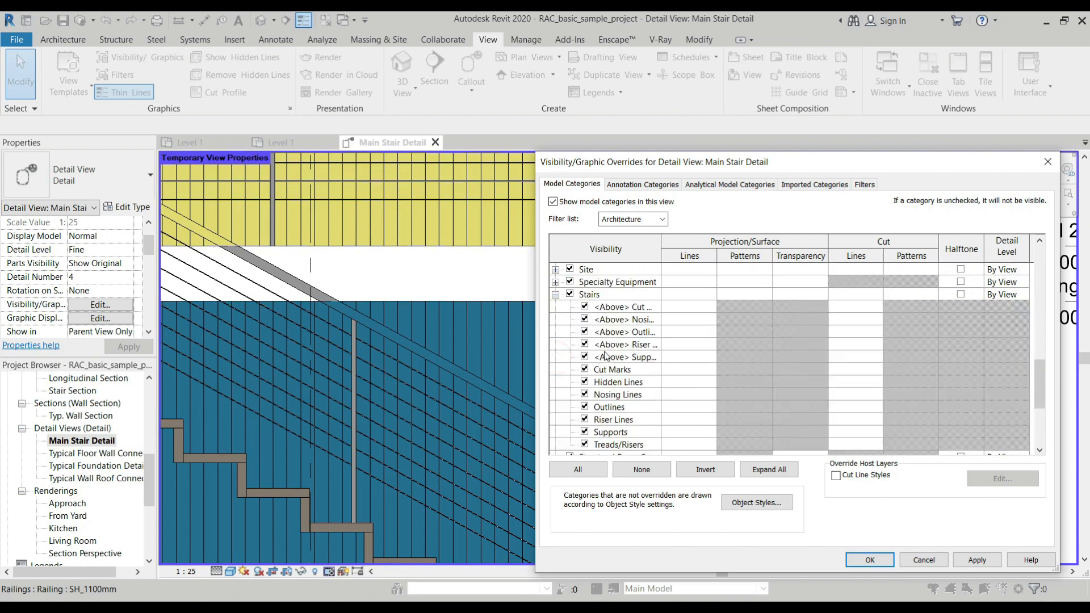
scroll(623, 390, down, 1)
scroll(622, 391, down, 1)
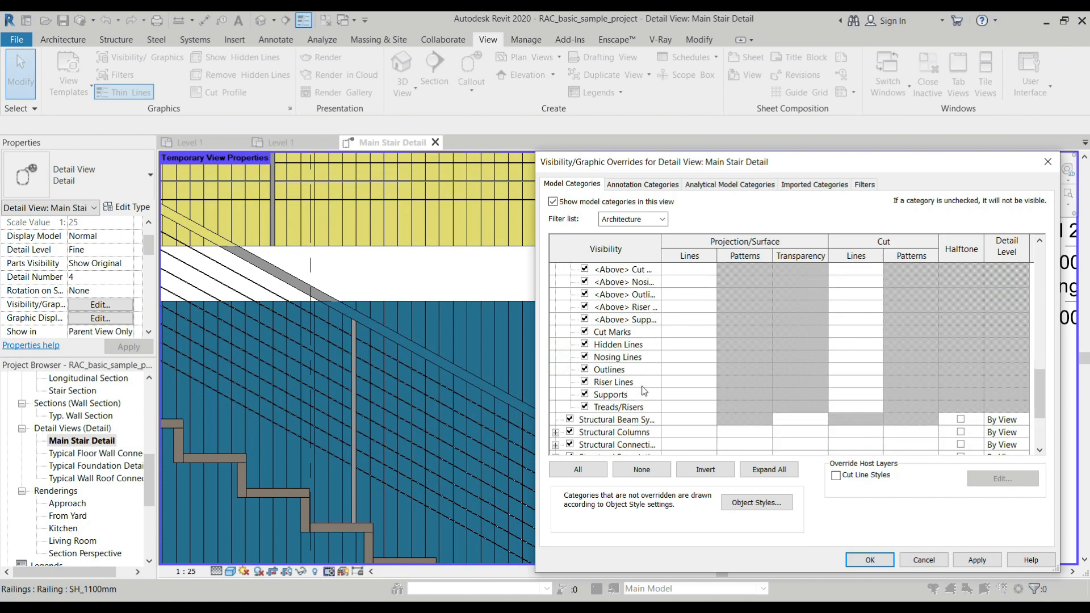
scroll(644, 391, down, 1)
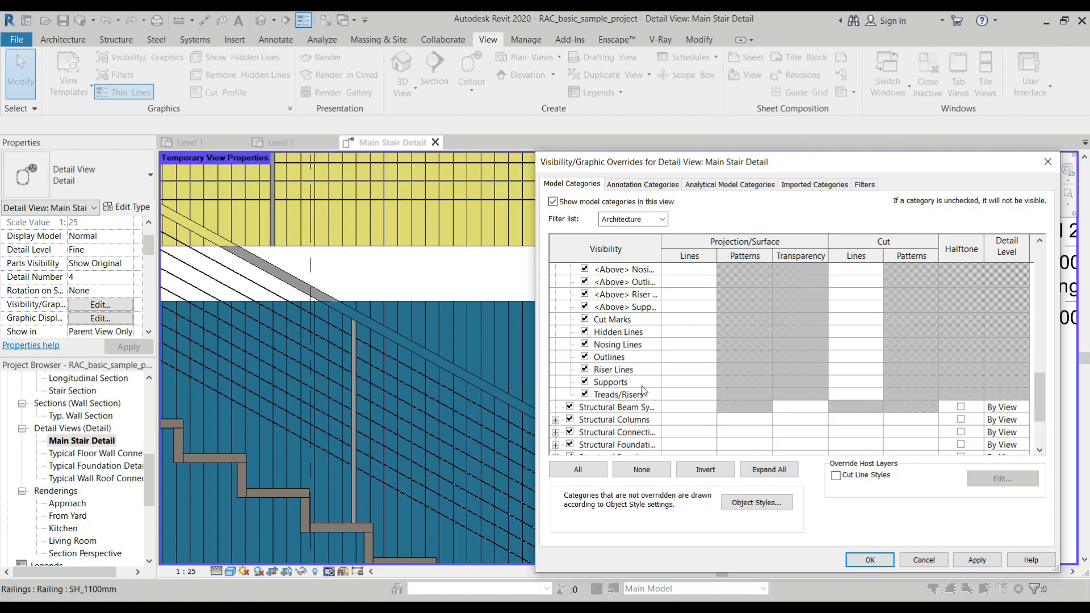
click(584, 395)
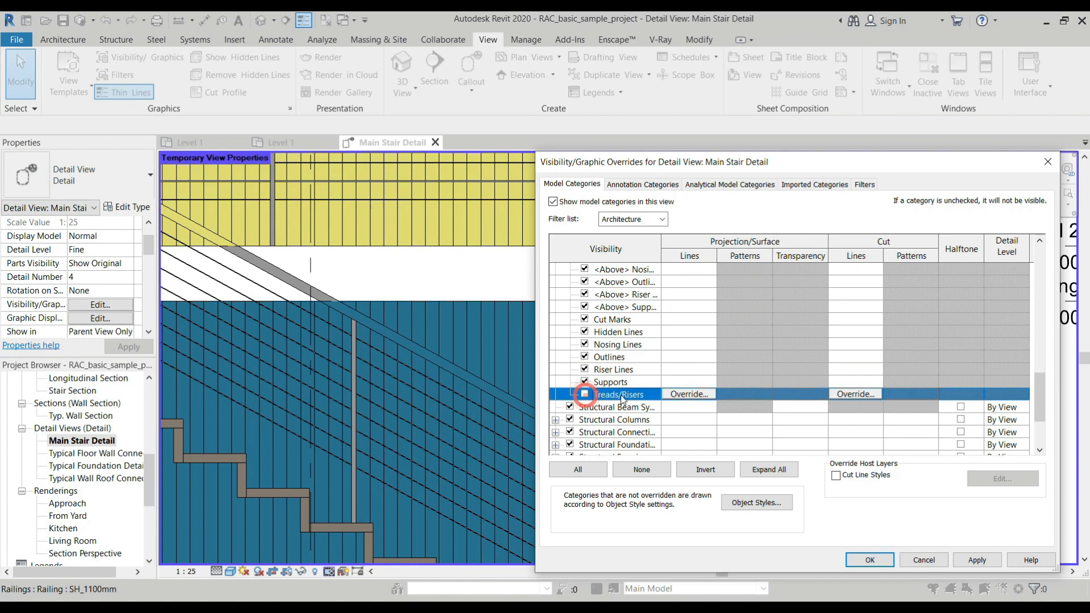
click(977, 560)
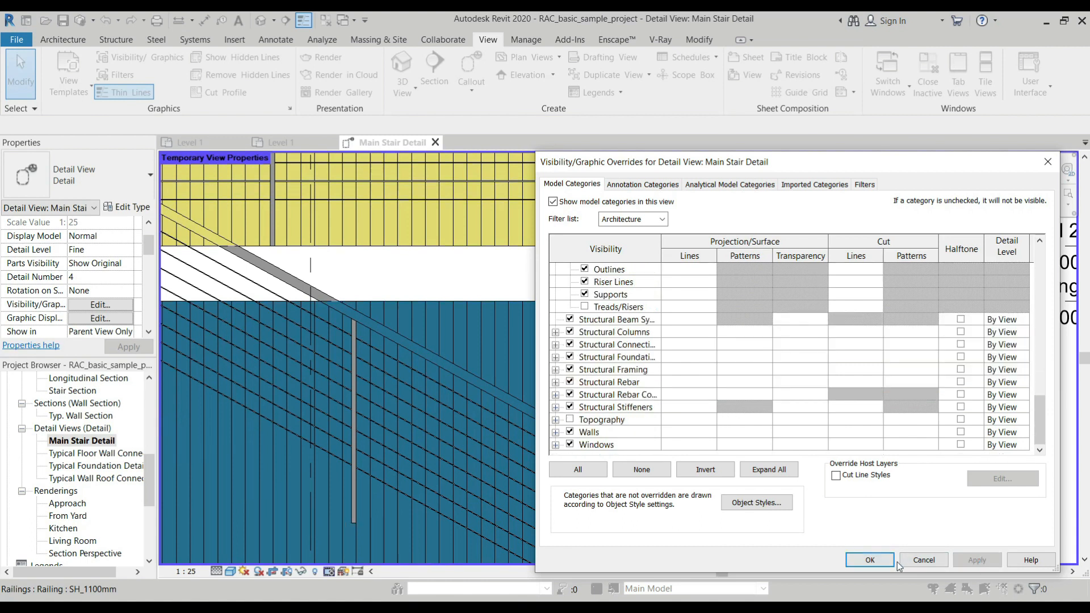
click(881, 562)
scroll(568, 307, down, 4)
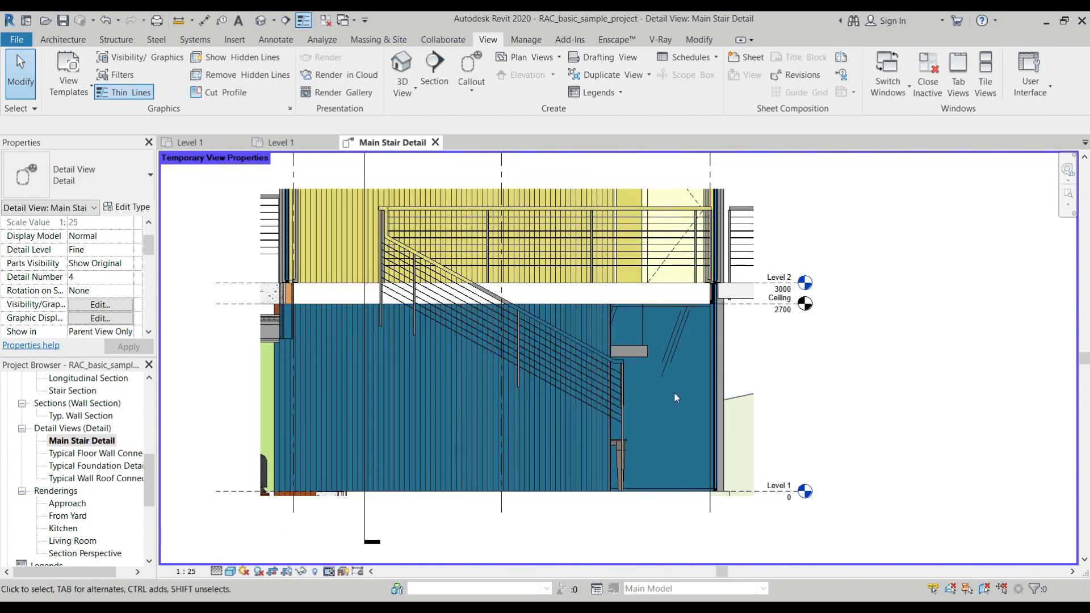
scroll(680, 380, down, 1)
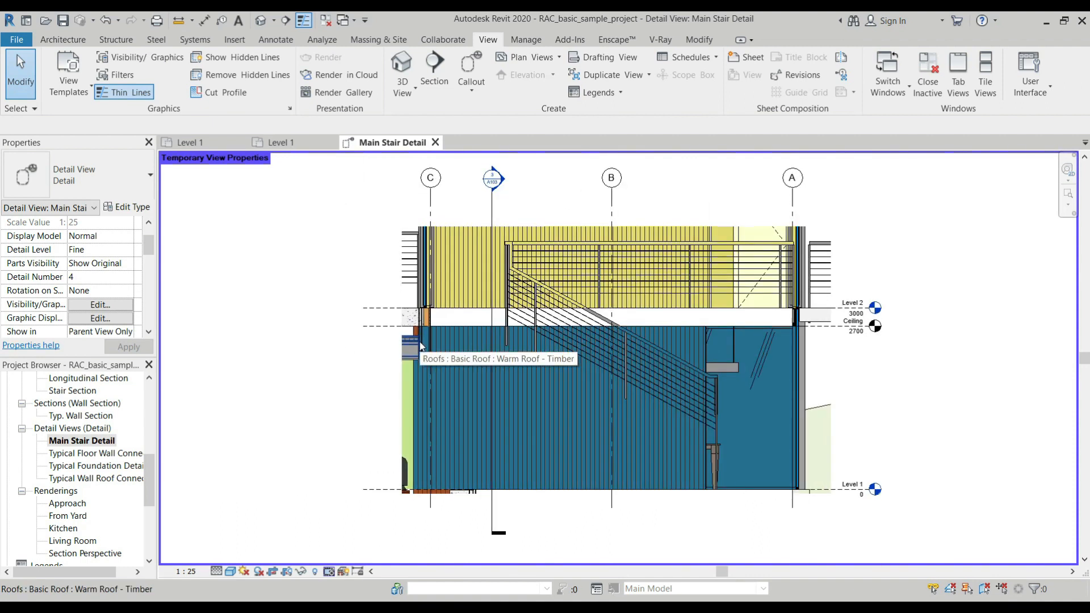
Restore the view properties of Main Stair Detail and enable temporary view properties again
click(328, 572)
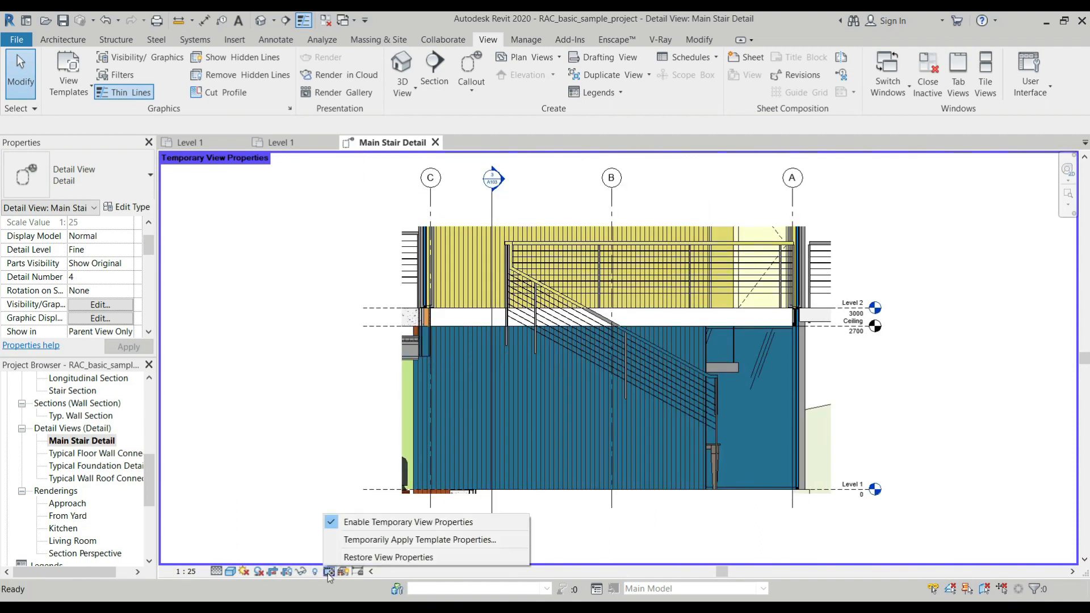
click(374, 556)
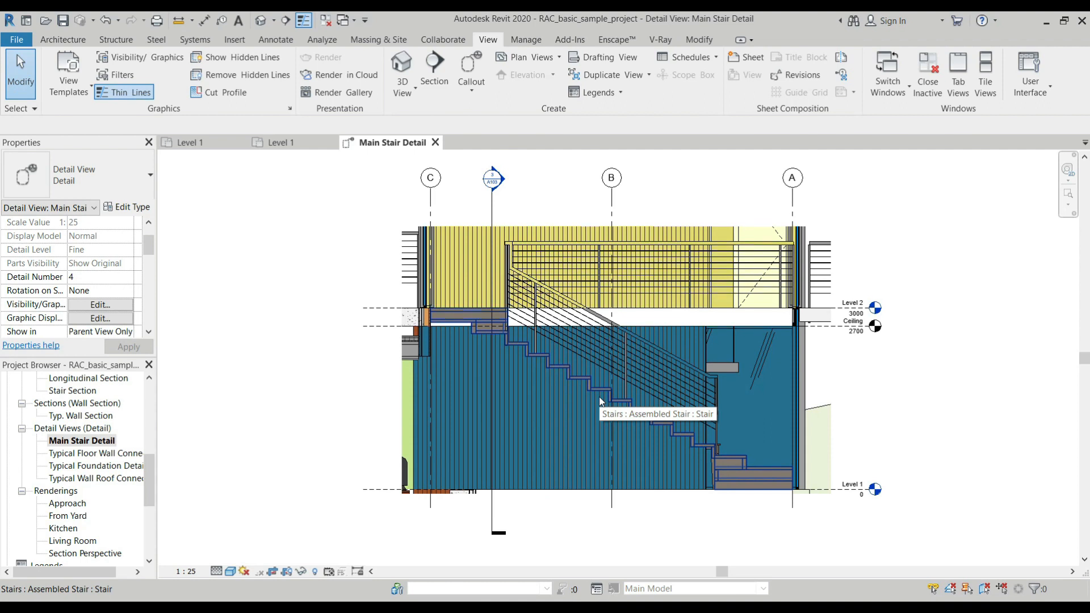
click(330, 571)
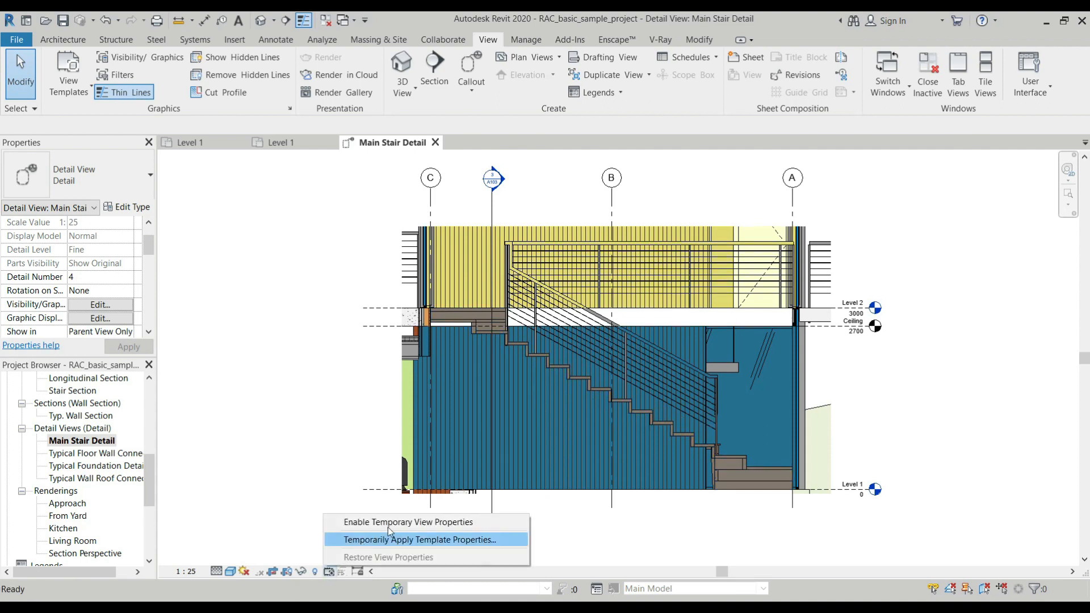
click(443, 522)
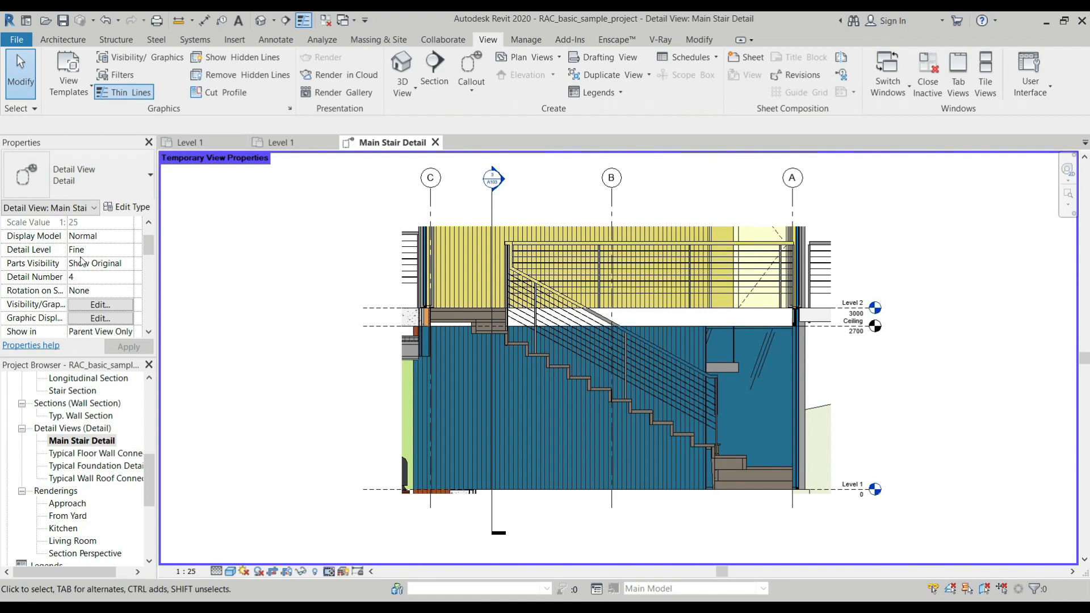
Turn off the visibility of the stairs' Treads/Risers in Main Stair Detail under the temporary view properties
click(100, 305)
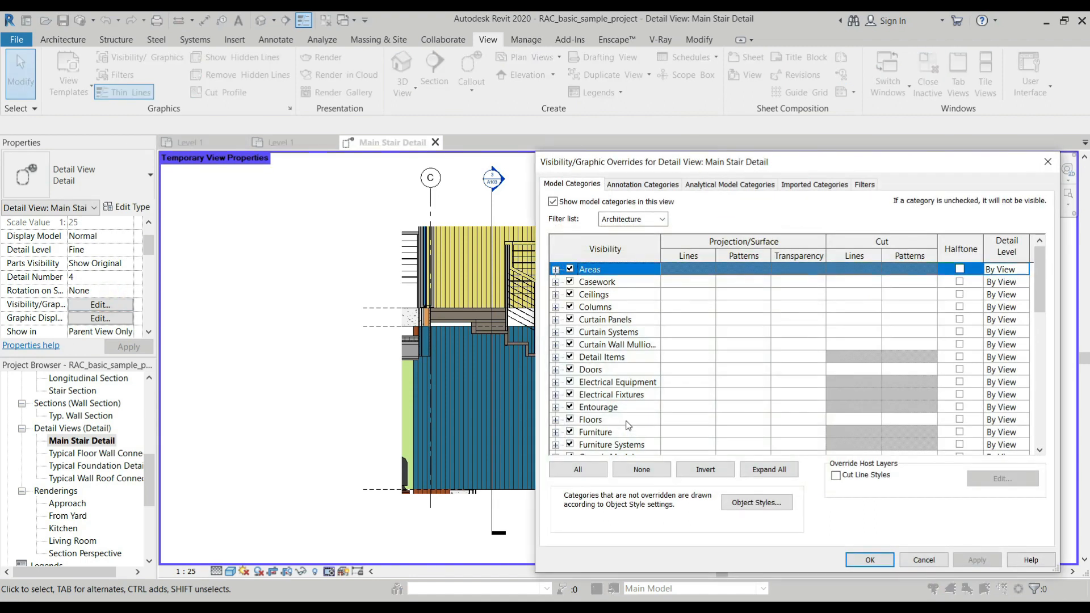
scroll(632, 421, down, 2)
scroll(632, 421, down, 7)
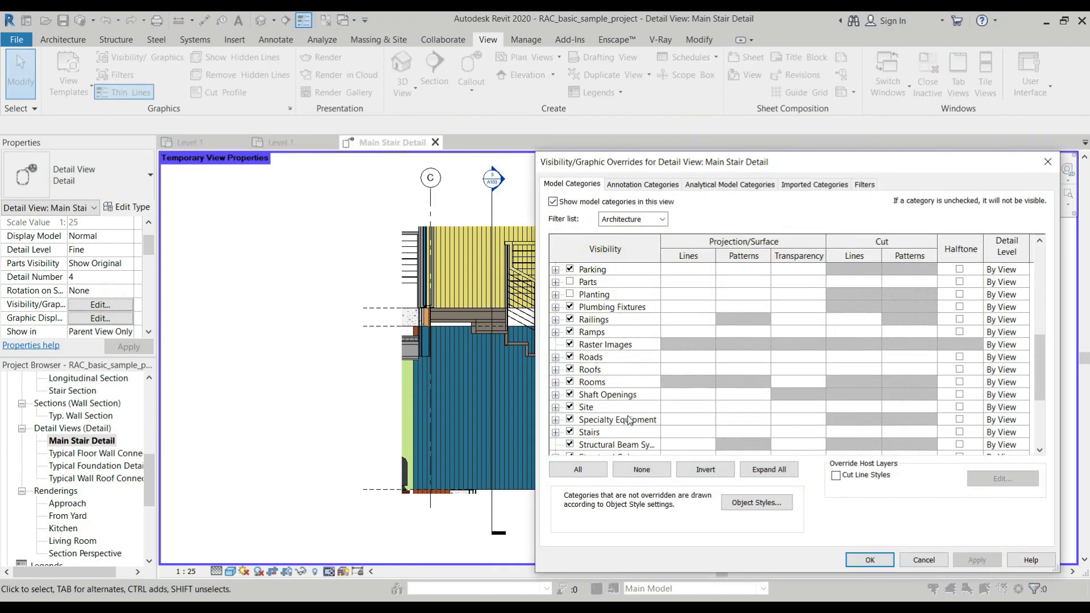
click(555, 369)
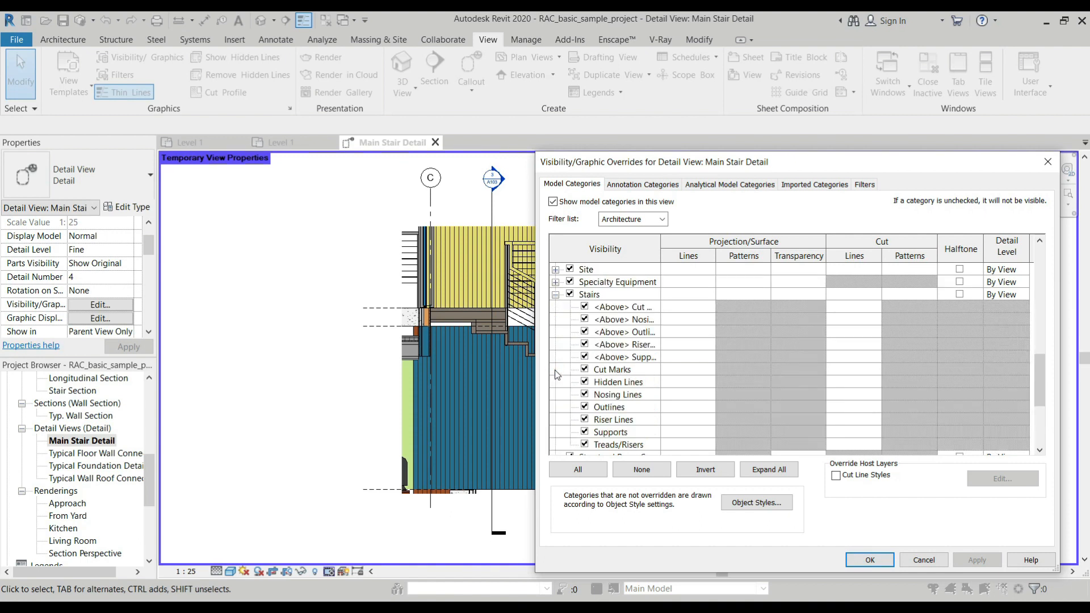
scroll(623, 429, down, 1)
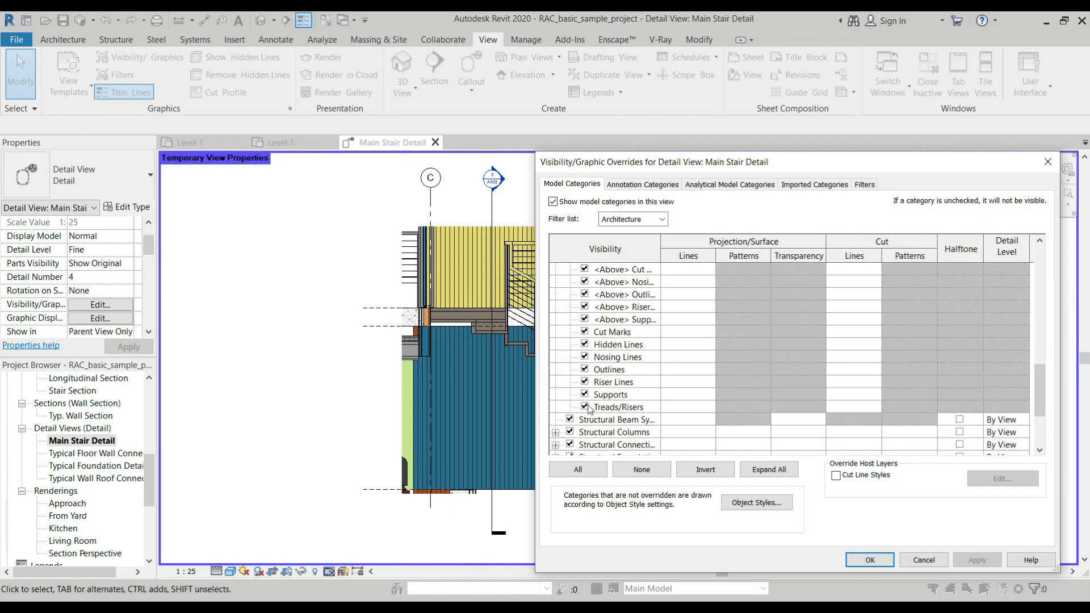
click(585, 406)
click(976, 562)
click(878, 563)
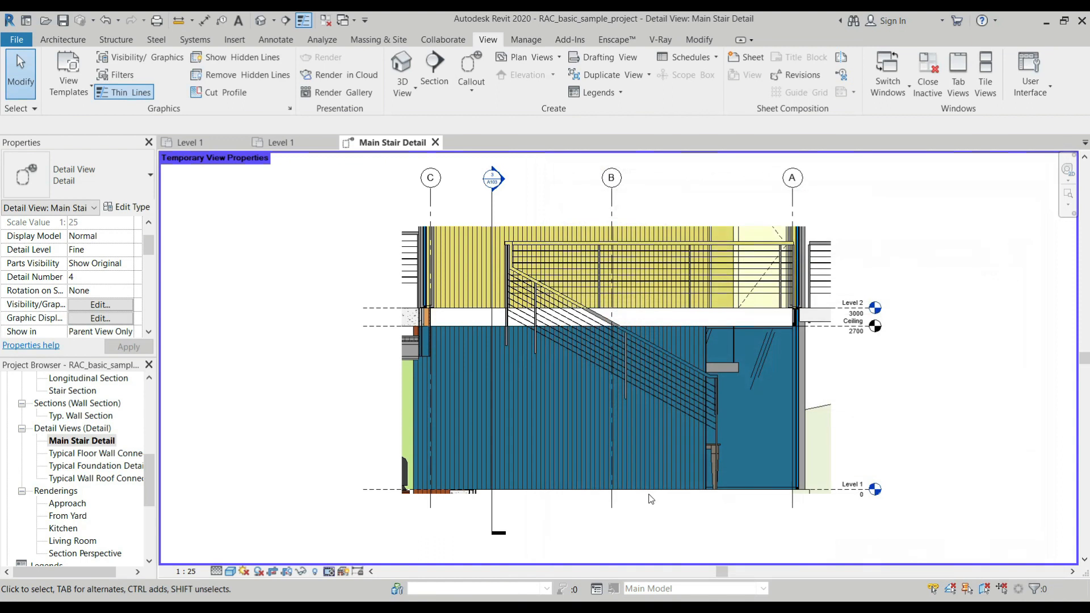
Open sheet A102 - Plans and try to place the Main Stair Detail view in its empty lower area
click(354, 362)
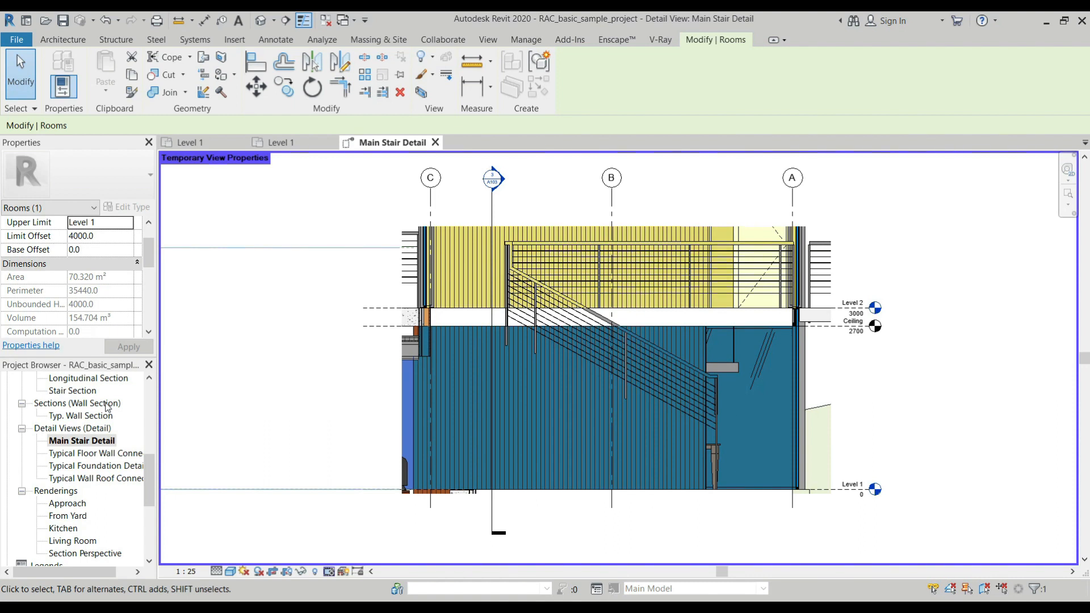
scroll(107, 405, down, 4)
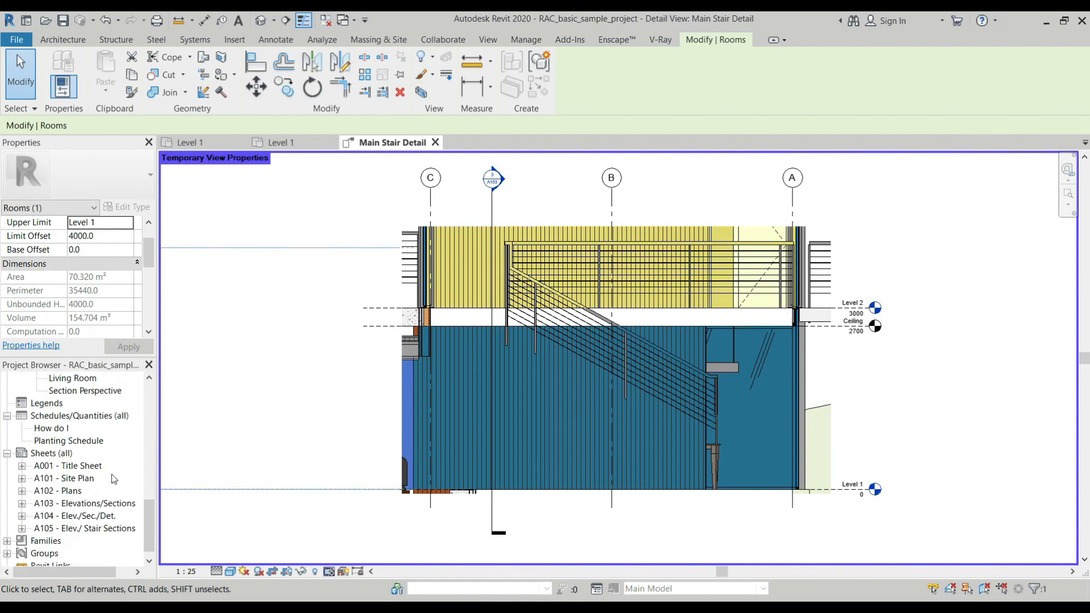
double_click(57, 491)
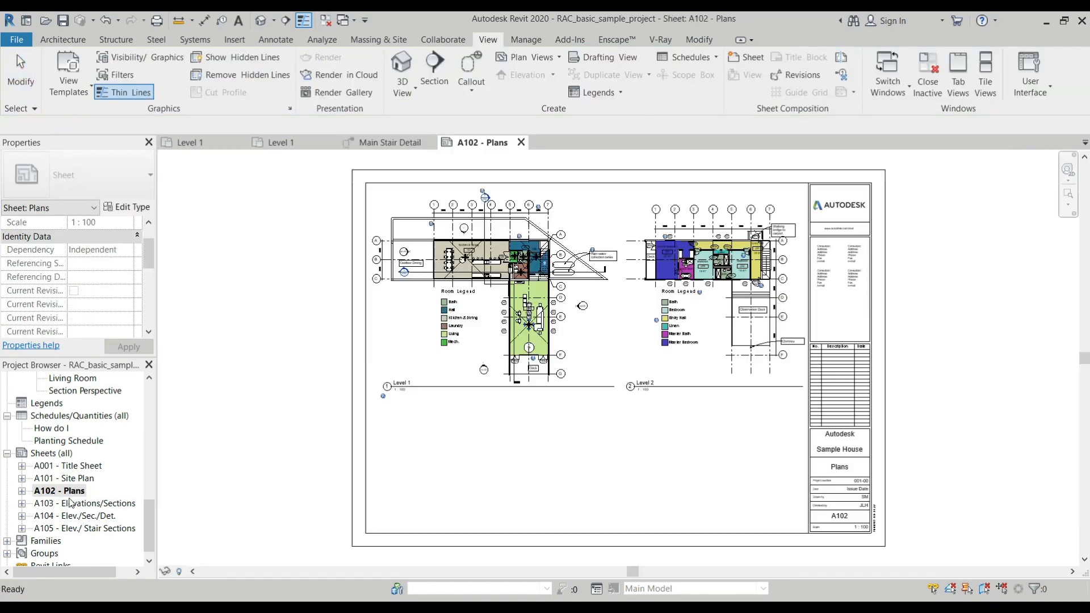
scroll(78, 418, up, 5)
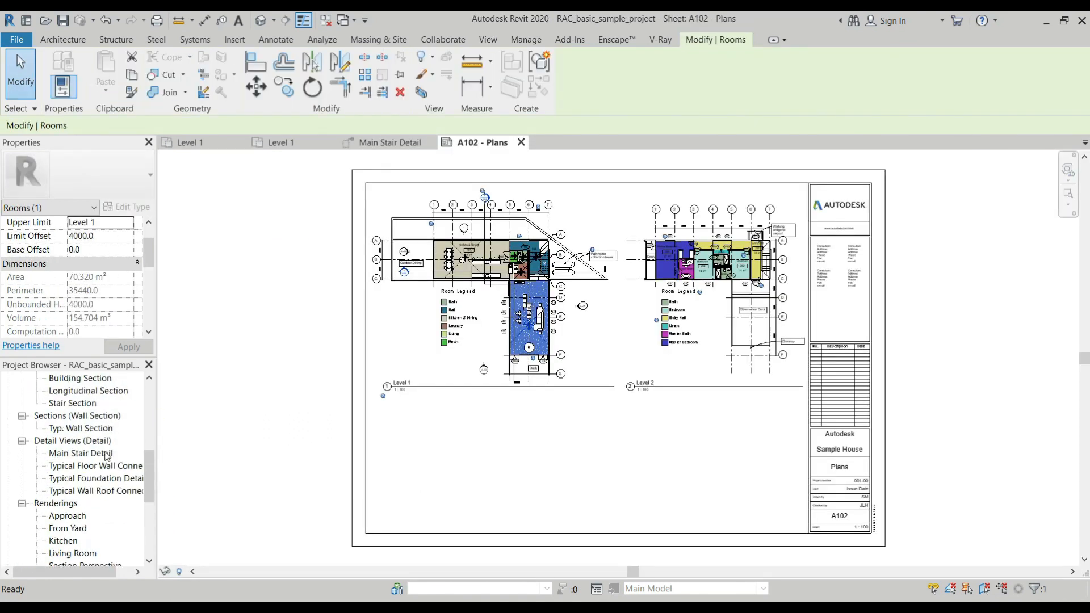
click(82, 454)
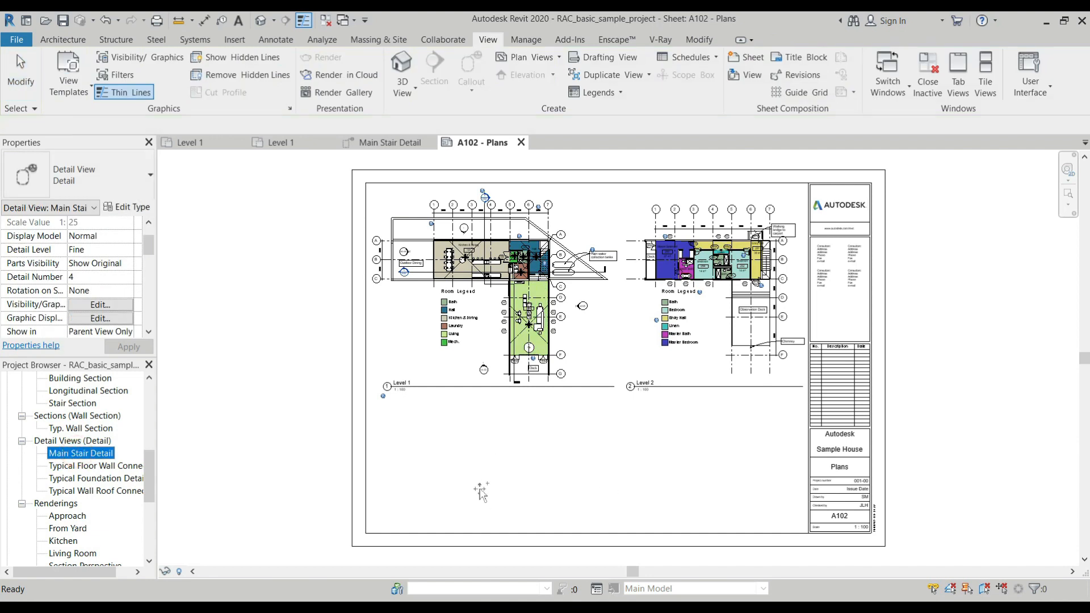
drag(481, 492, 488, 483)
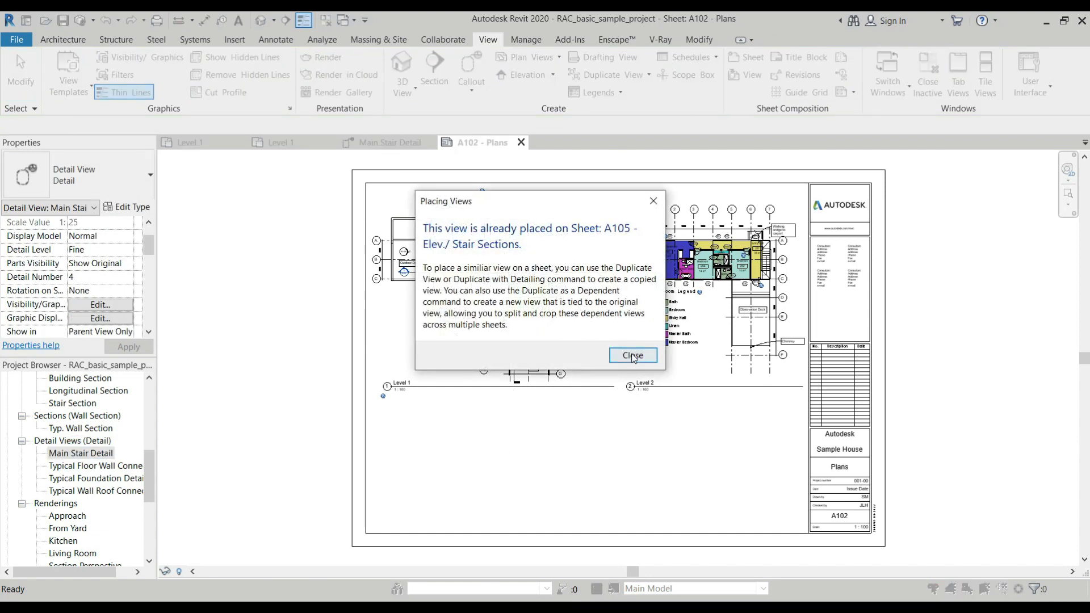
click(632, 355)
Open sheet A105 - Elev./ Stair Sections and examine the stair in its Main Stair Detail viewport
scroll(97, 488, down, 4)
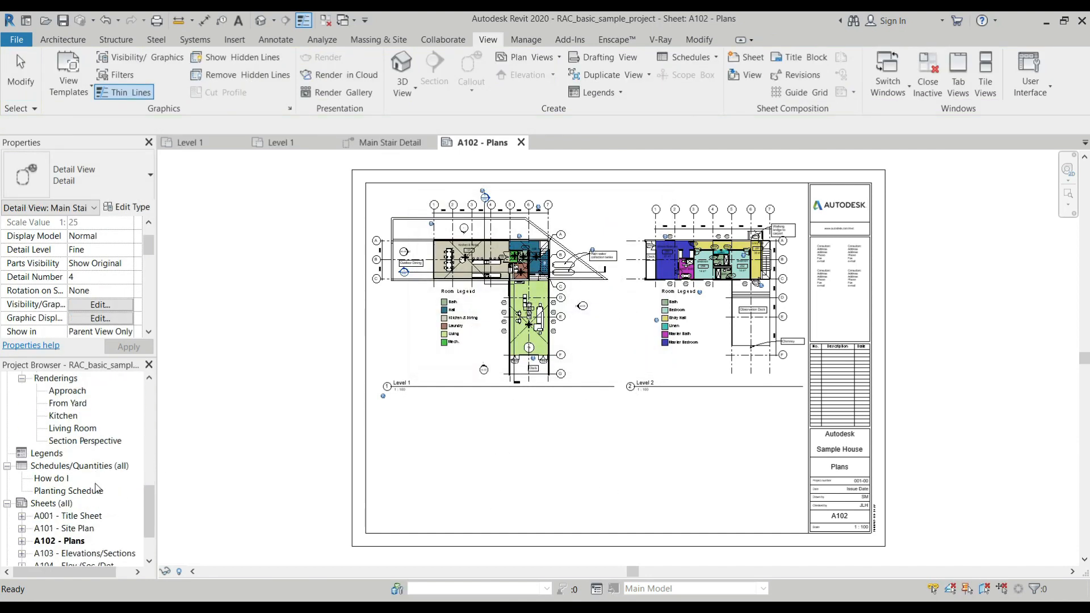
scroll(95, 485, down, 2)
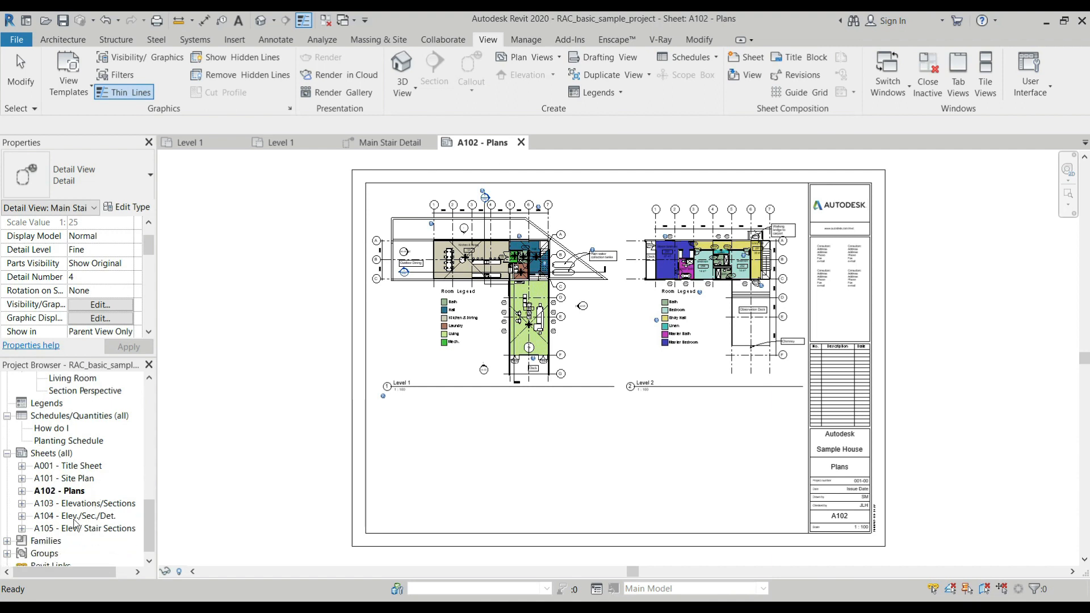
double_click(74, 515)
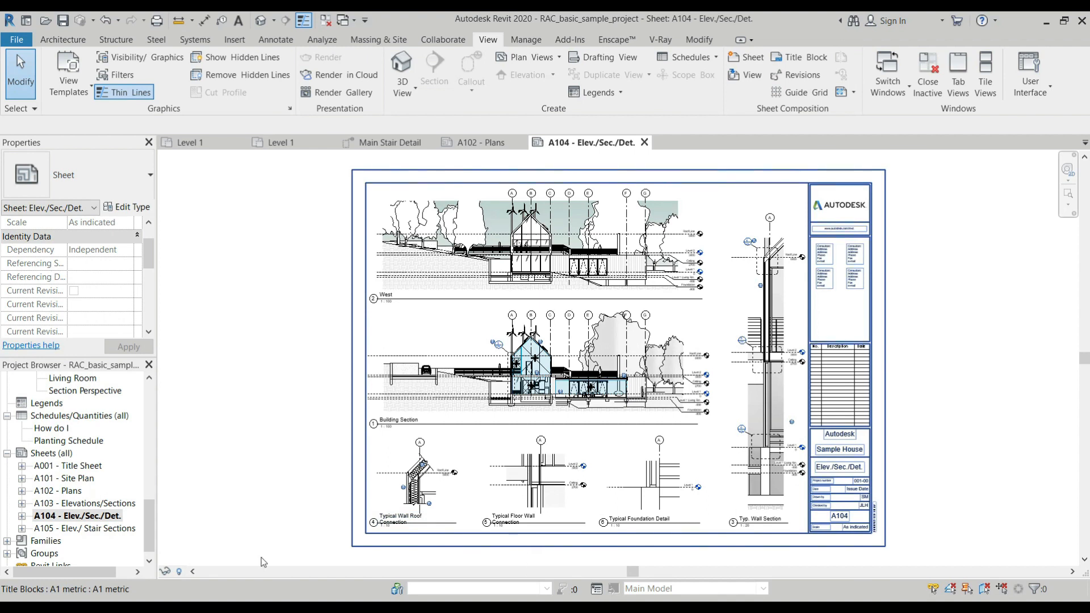
double_click(58, 530)
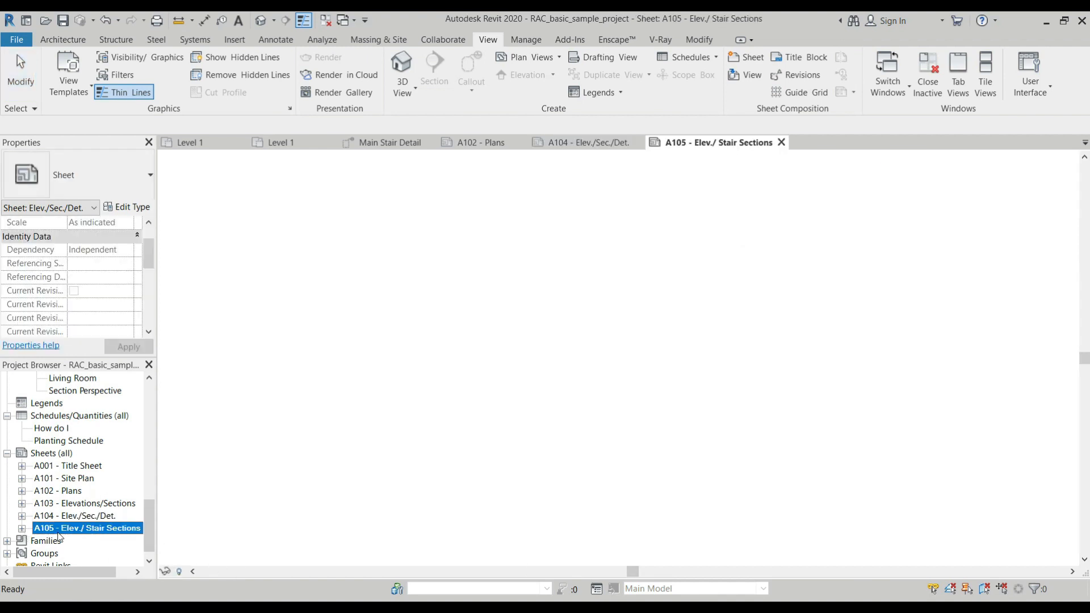
scroll(656, 325, up, 2)
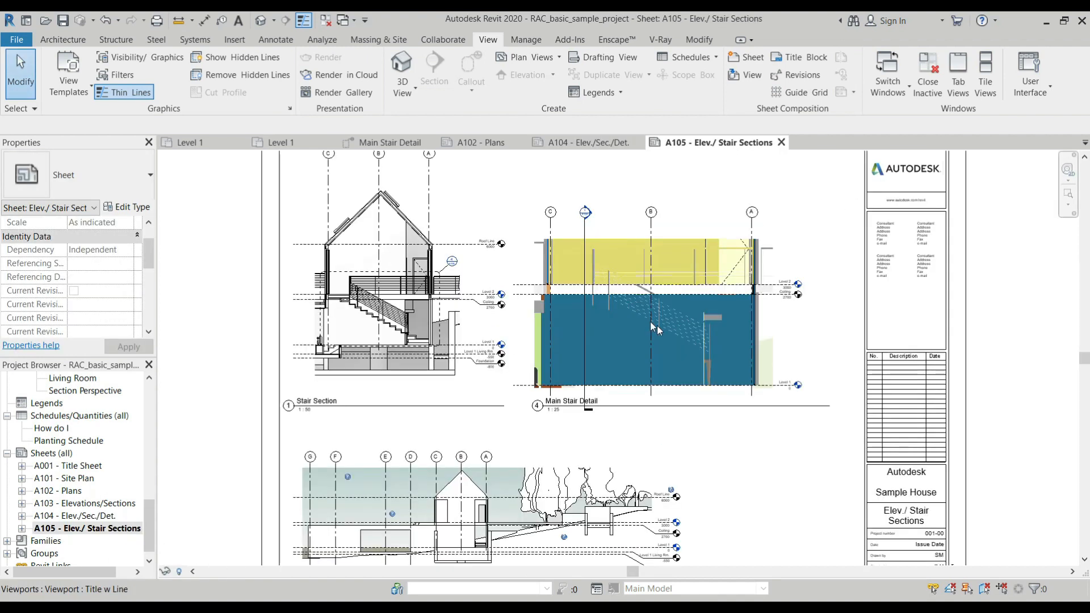
scroll(656, 325, up, 3)
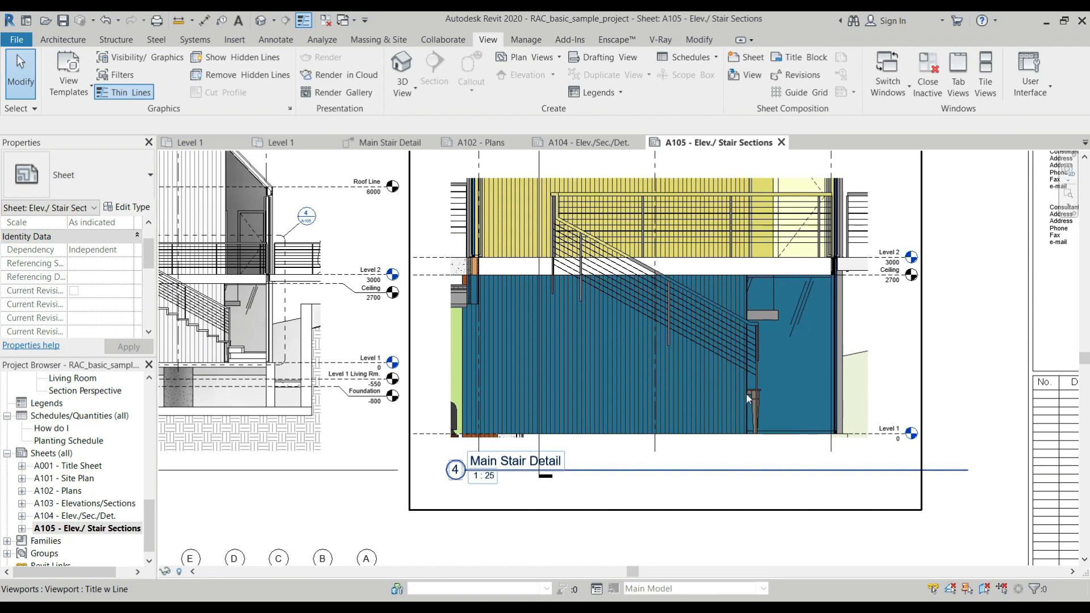
Close sheets A104 and A102, and restore the view properties of the Main Stair Detail view
click(638, 142)
click(520, 143)
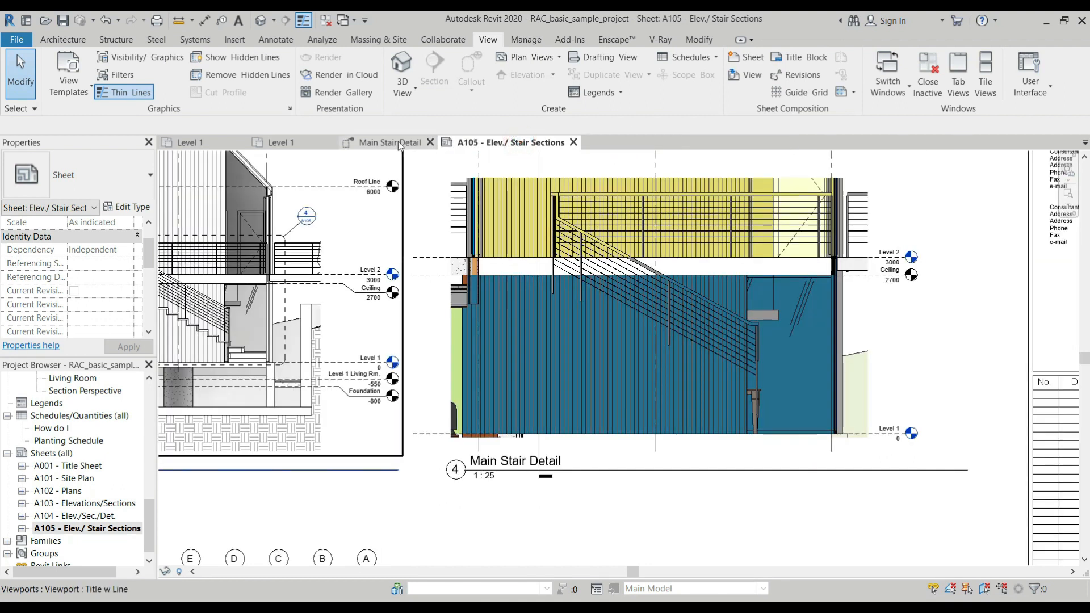
click(397, 142)
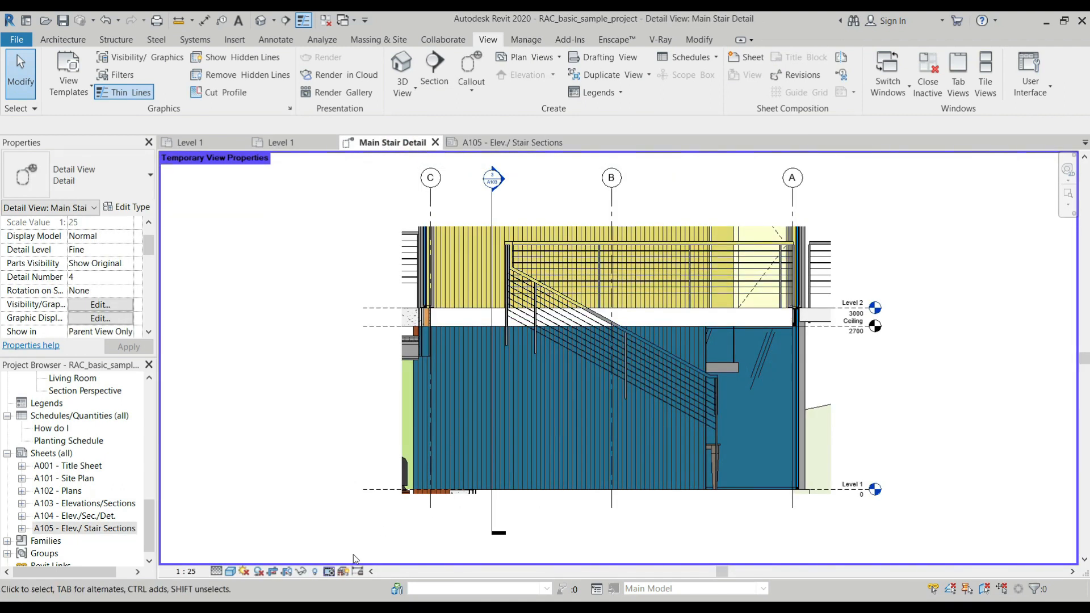
click(329, 571)
click(369, 557)
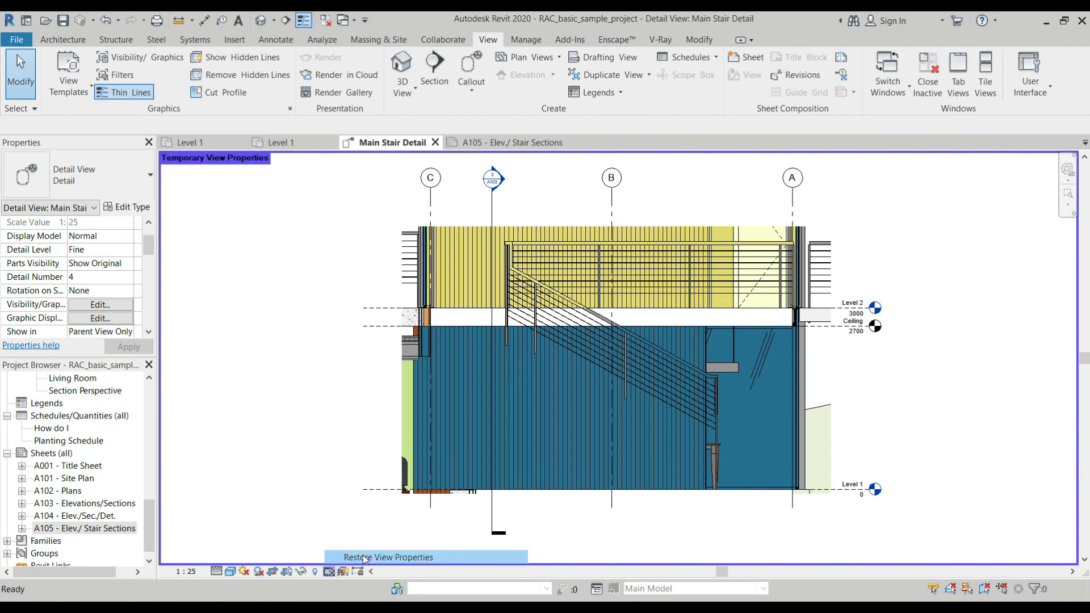
Check the Main Stair Detail viewport on sheet A105 and switch to the Level 1 floor plan with the Room Legend
click(516, 144)
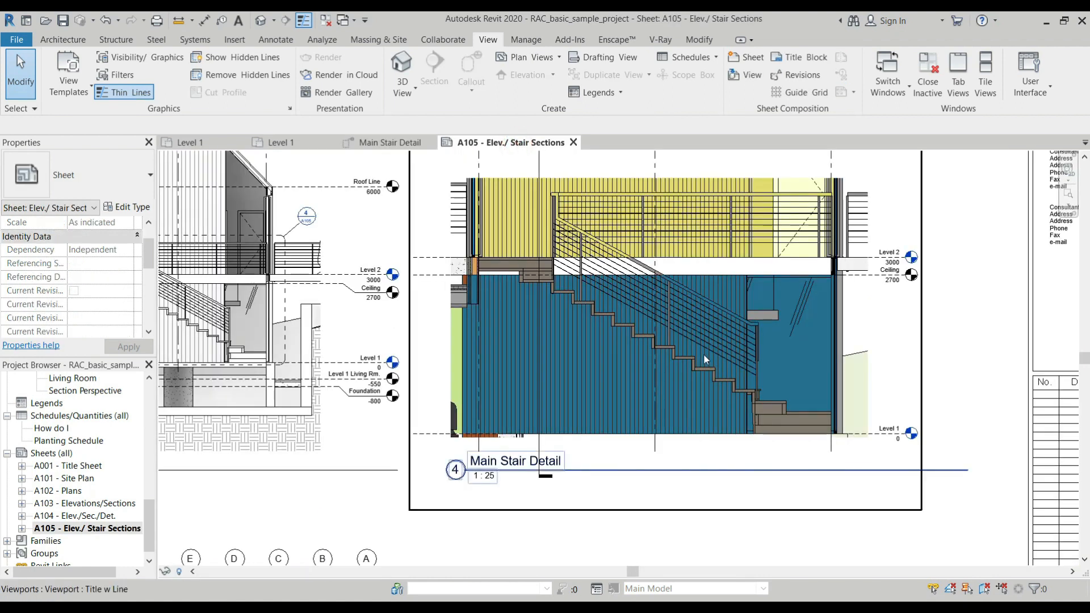
click(302, 142)
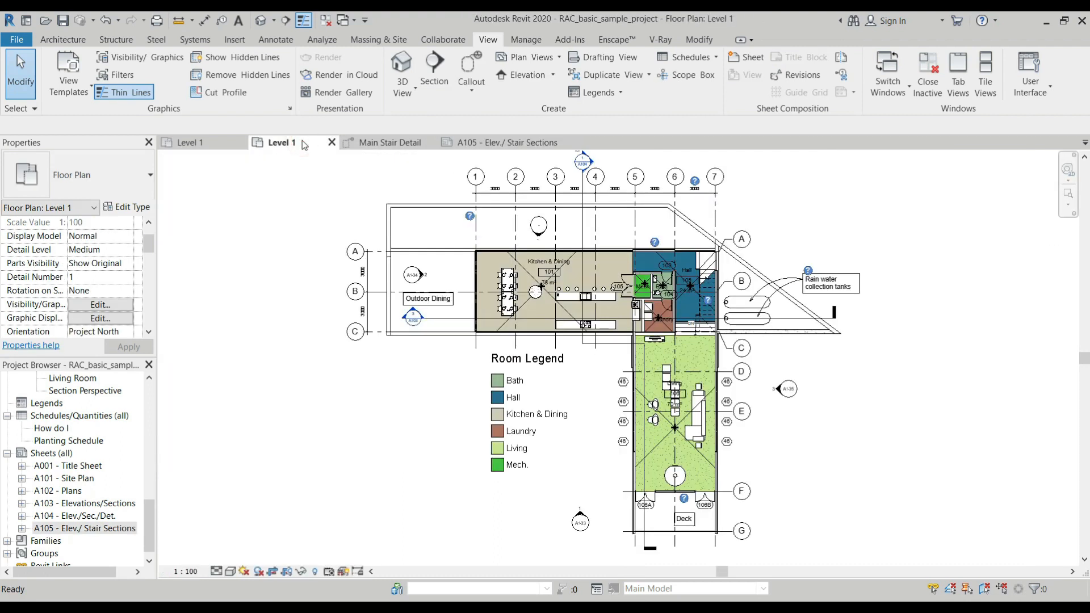
Switch to the Main Stair Detail view and open the Typical Floor Wall Connection detail view
click(355, 142)
scroll(567, 333, down, 3)
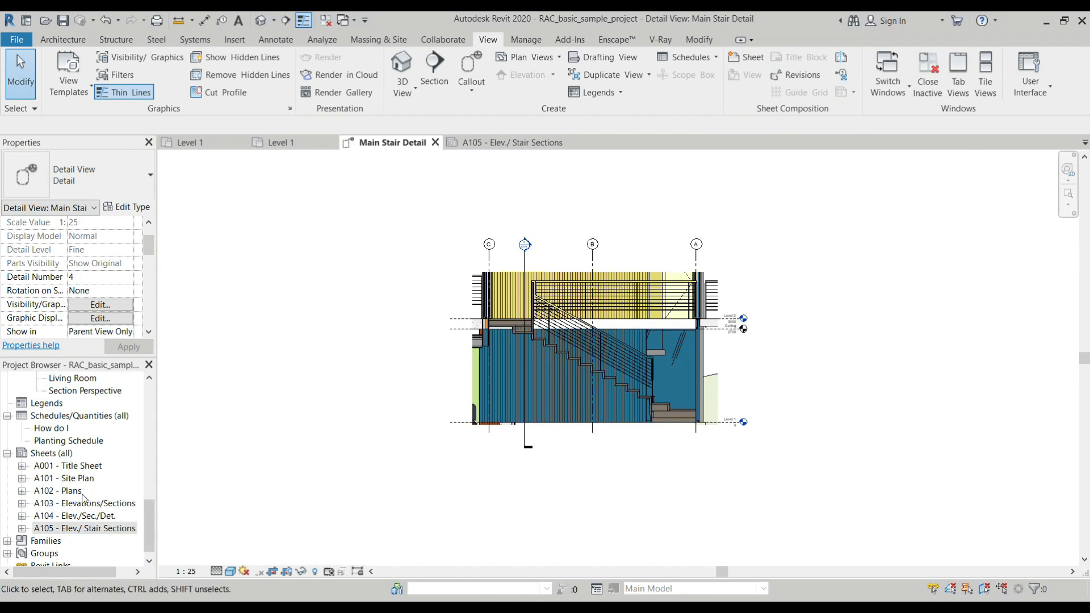
scroll(88, 450, up, 1)
scroll(88, 450, up, 4)
double_click(85, 429)
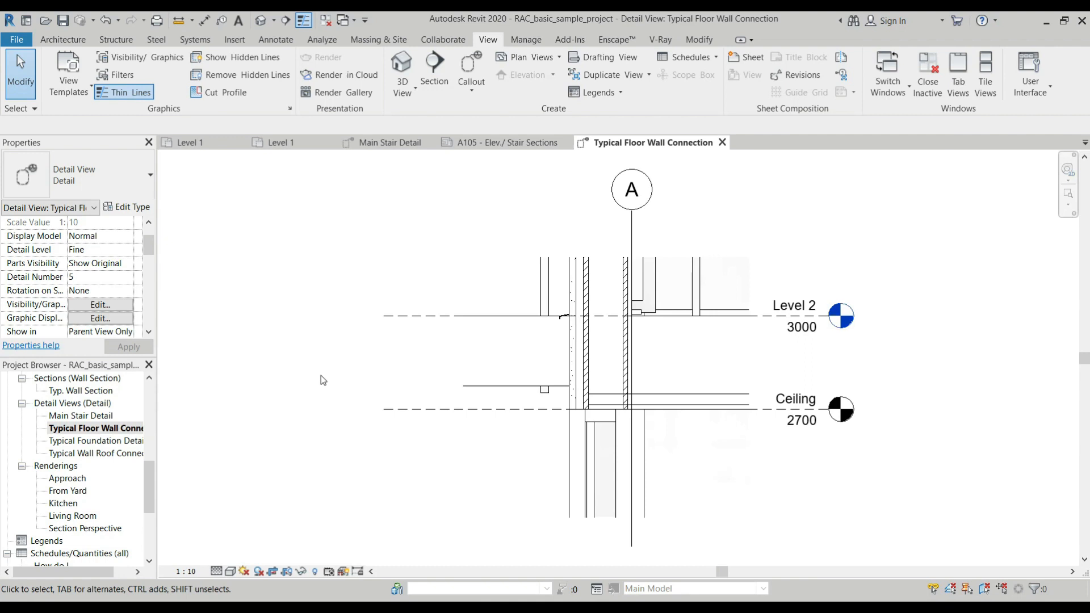
Assign the Details view template to the Typical Floor Wall Connection view, listing templates of all view types
scroll(96, 271, down, 4)
scroll(95, 272, down, 5)
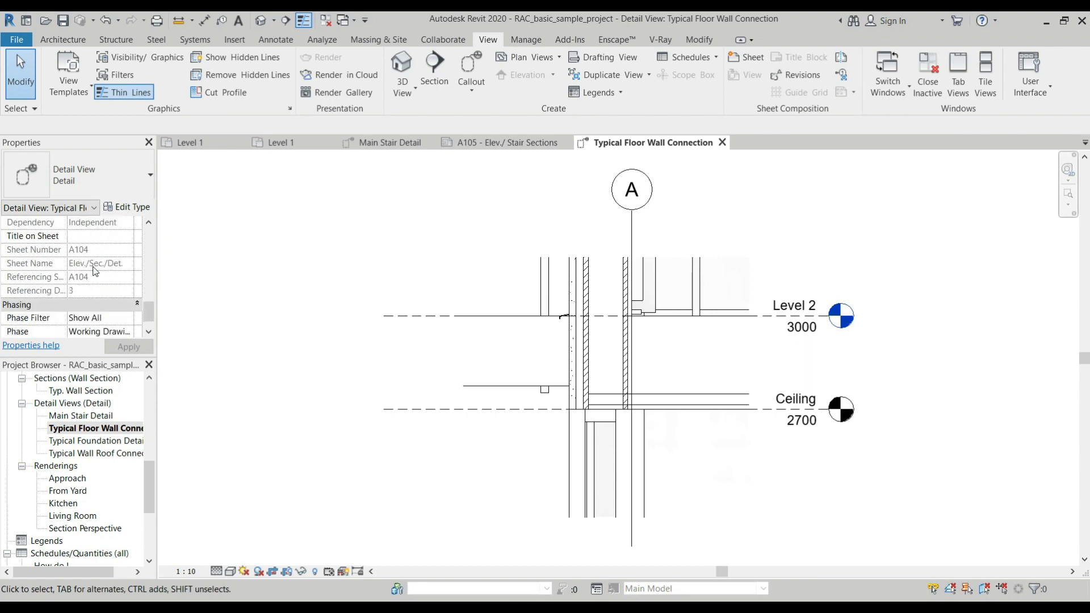
scroll(96, 271, up, 3)
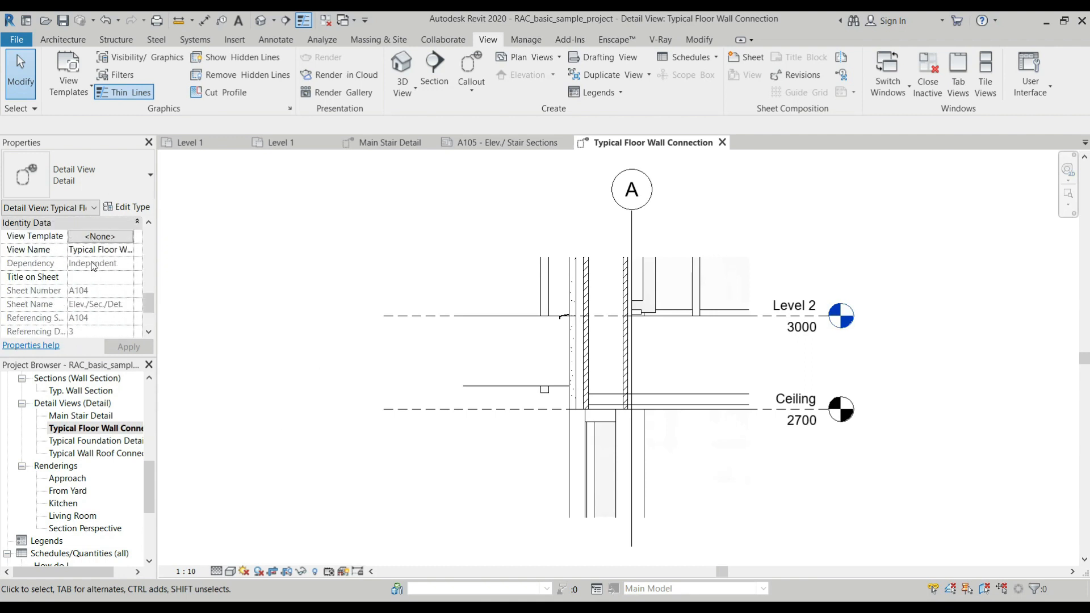
click(107, 236)
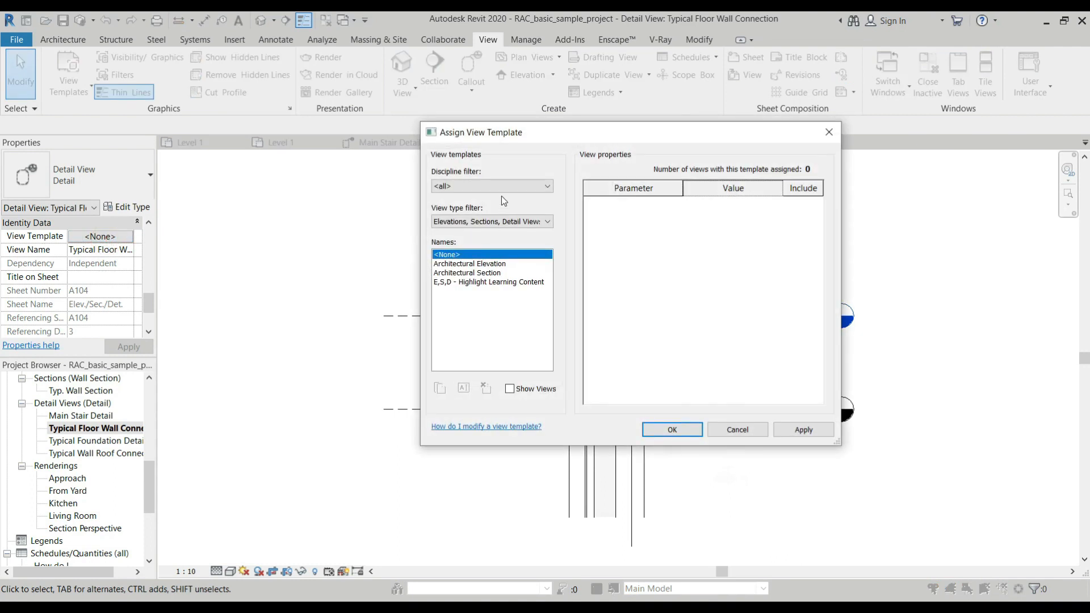
click(502, 221)
click(482, 230)
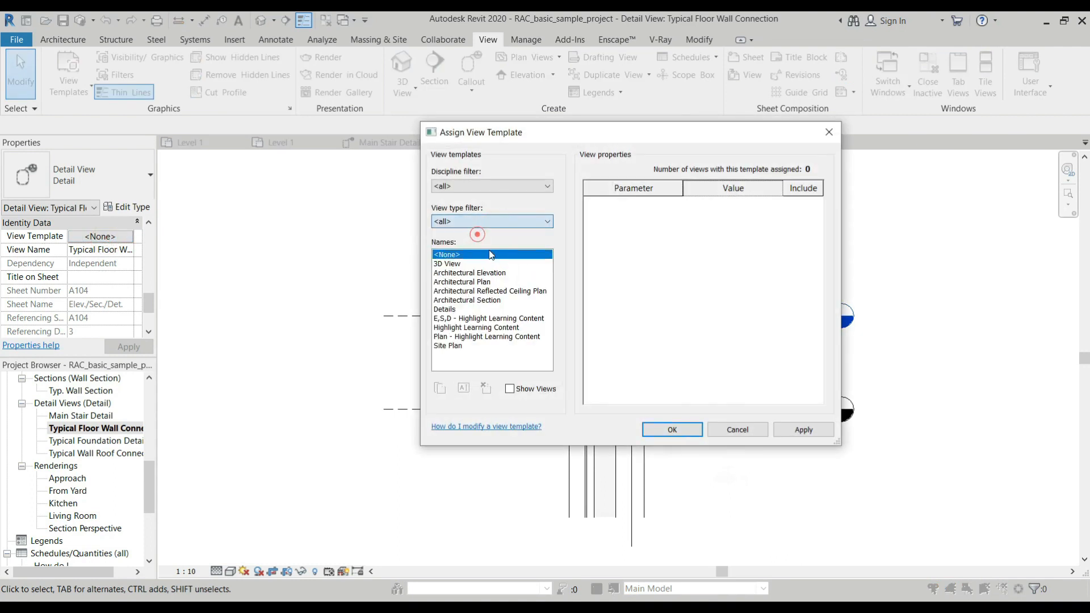
click(445, 310)
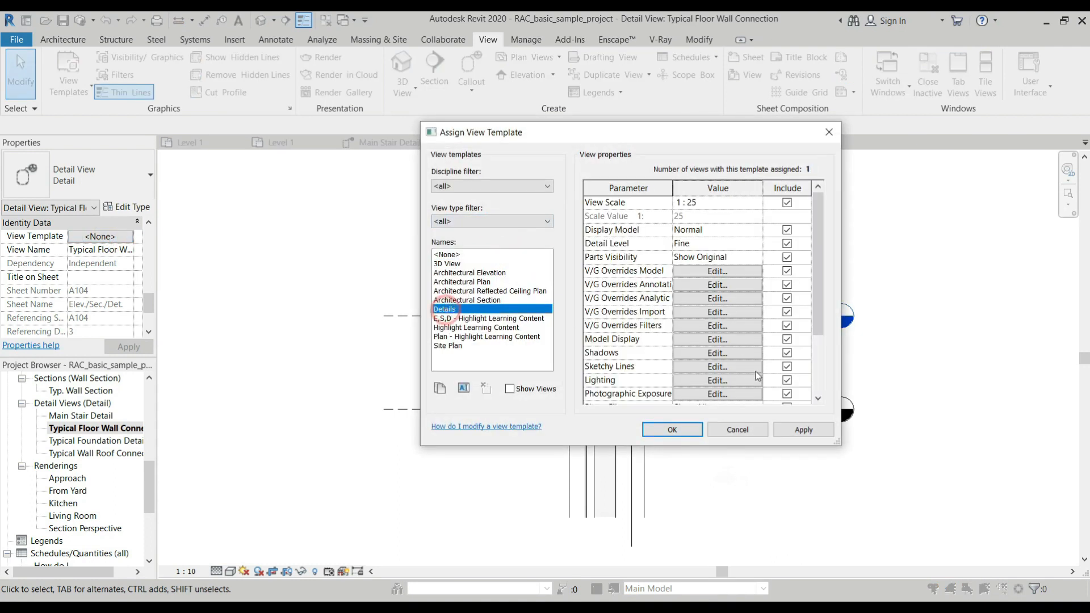
click(801, 429)
click(699, 435)
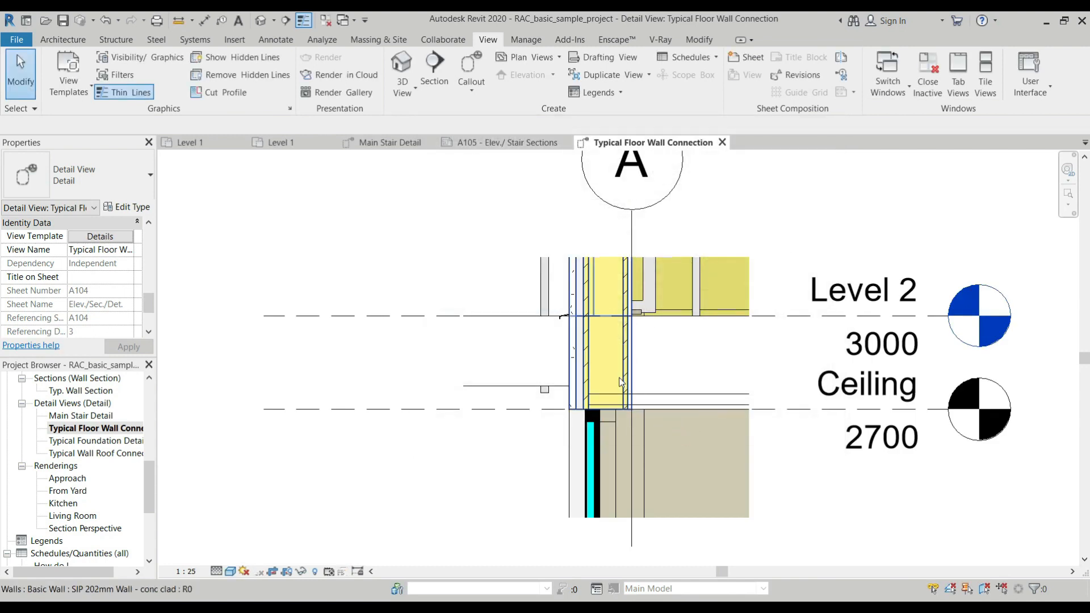
Examine the Typical Floor Wall Connection view, its locked properties and the temporary view property options
scroll(569, 359, down, 1)
scroll(569, 358, down, 4)
scroll(650, 371, down, 3)
scroll(713, 375, up, 5)
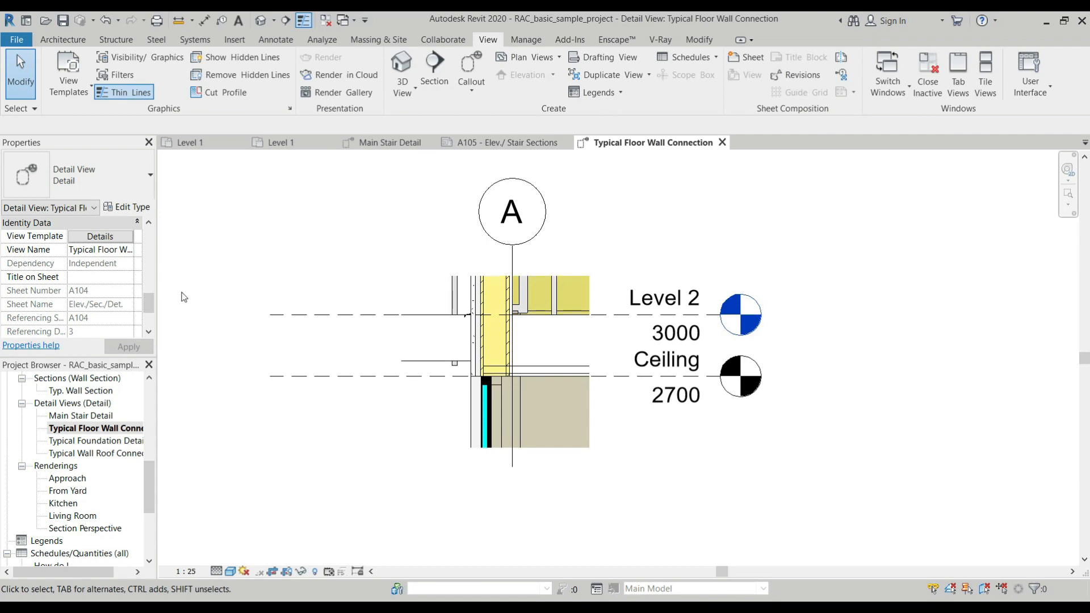
scroll(113, 267, down, 3)
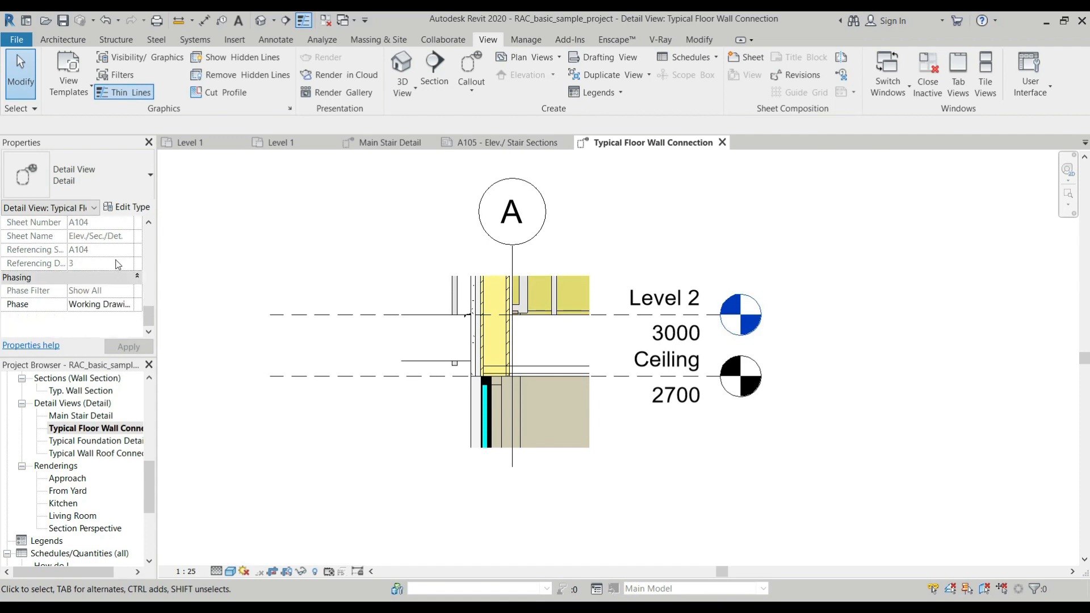
click(327, 573)
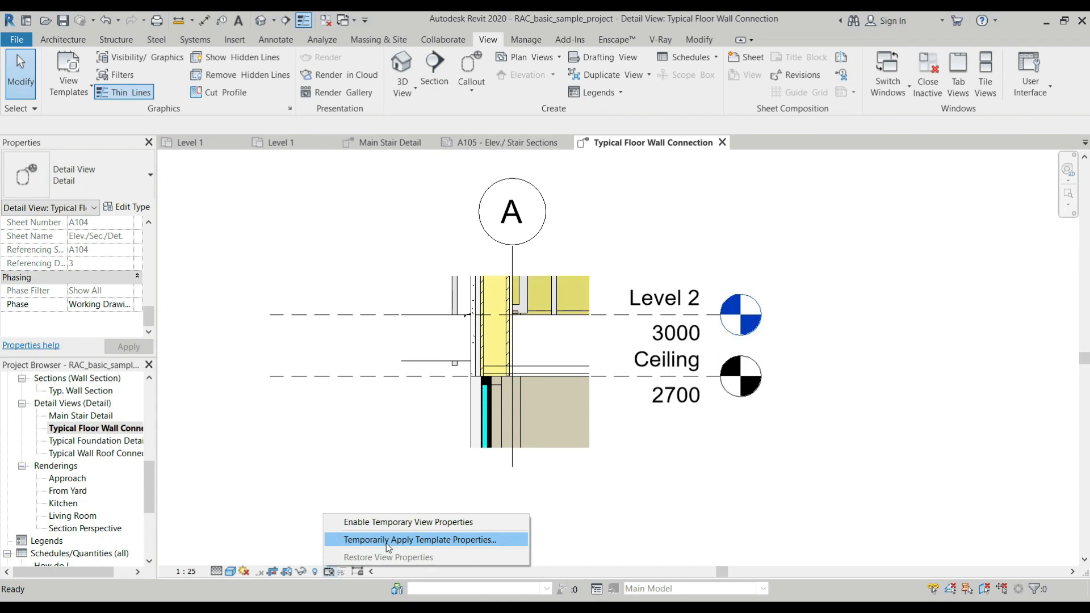
click(203, 417)
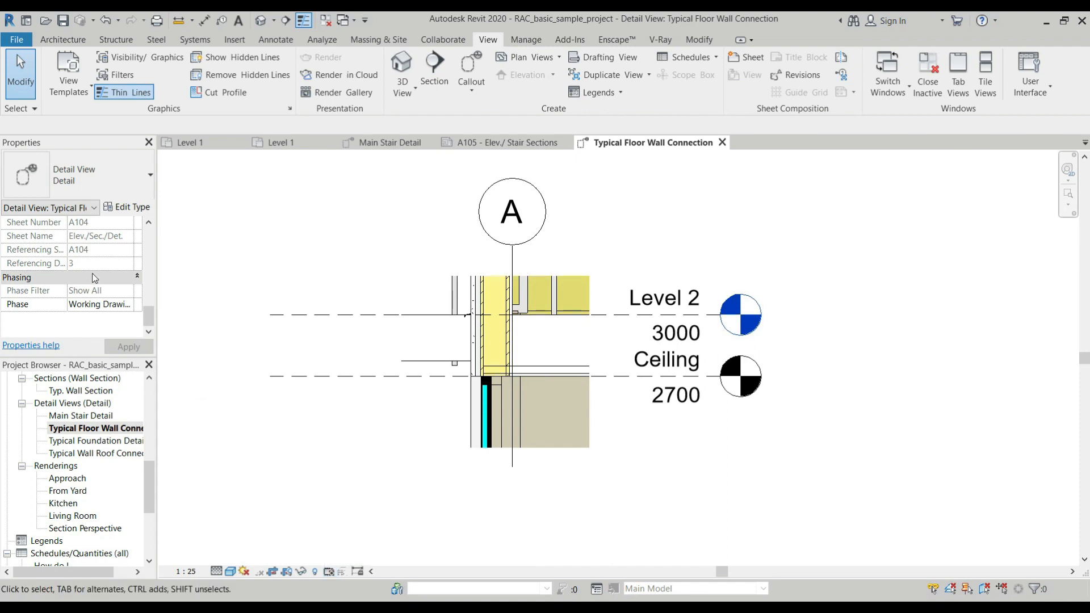
Set the view template of Typical Floor Wall Connection to <None> and undo back to its original view settings
scroll(95, 279, down, 5)
click(103, 317)
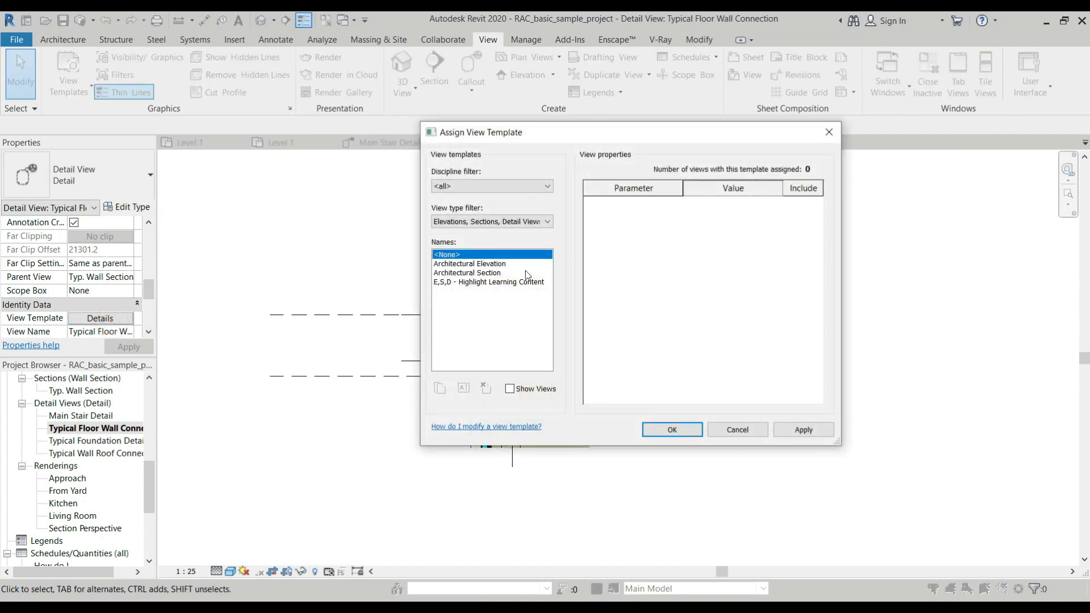
click(675, 428)
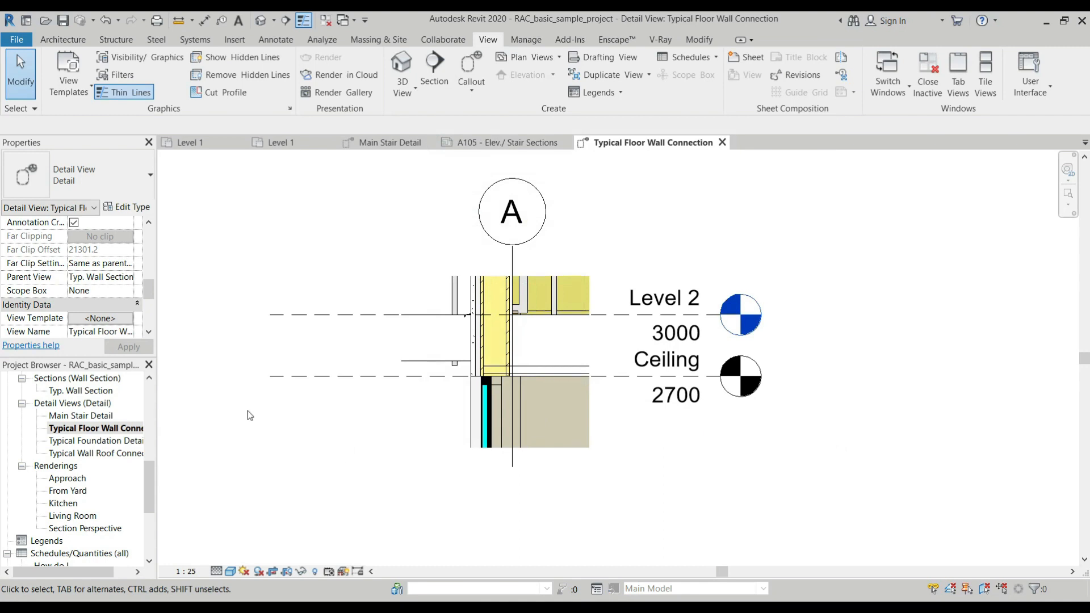
click(302, 478)
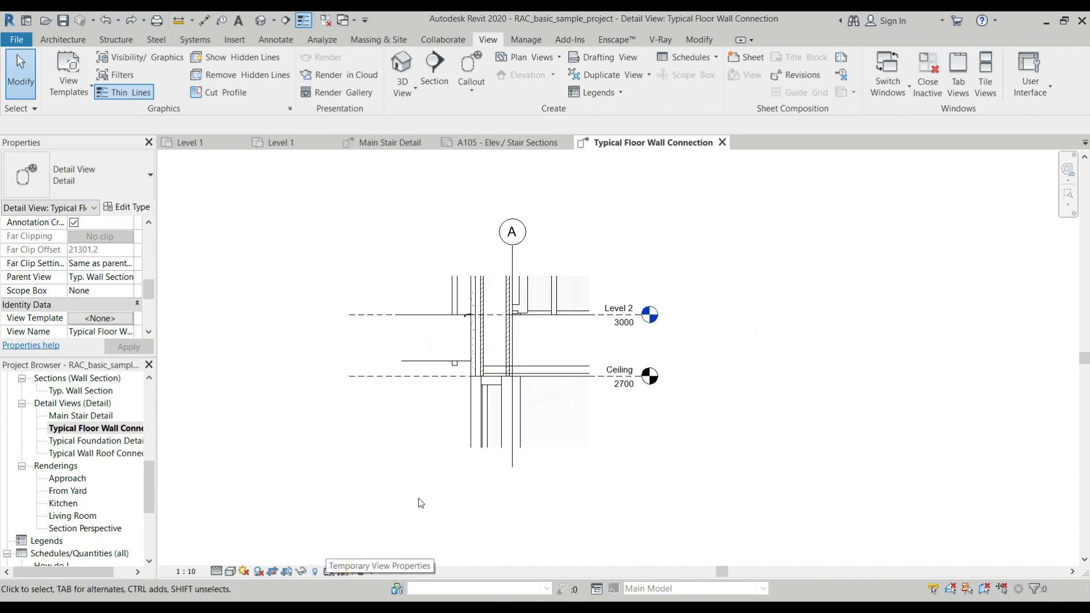
Temporarily apply the Details template properties to the Typical Floor Wall Connection view, listing templates of all view types
click(327, 573)
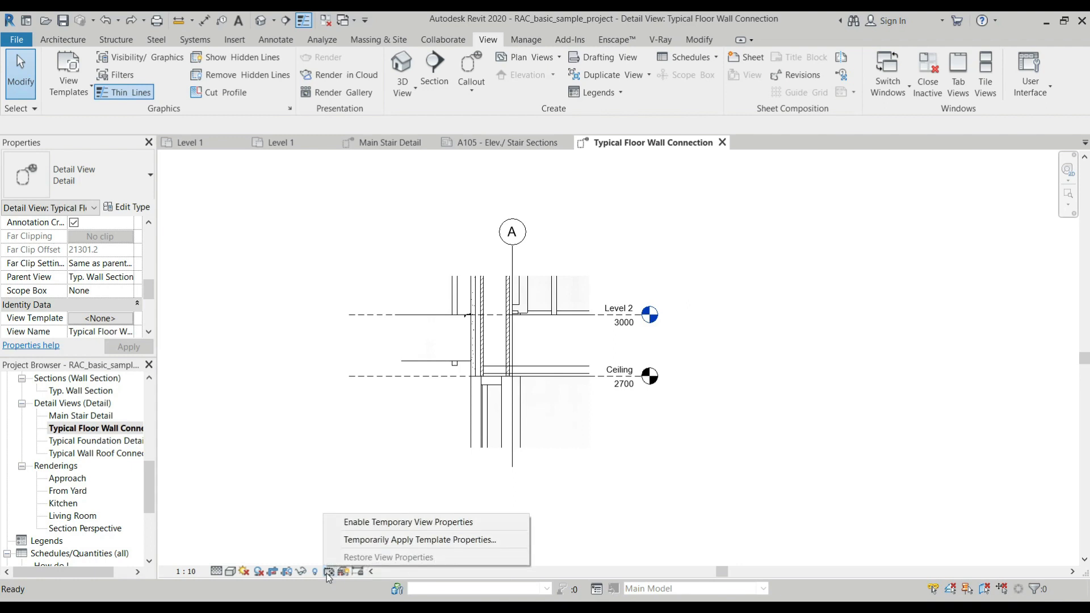
click(373, 542)
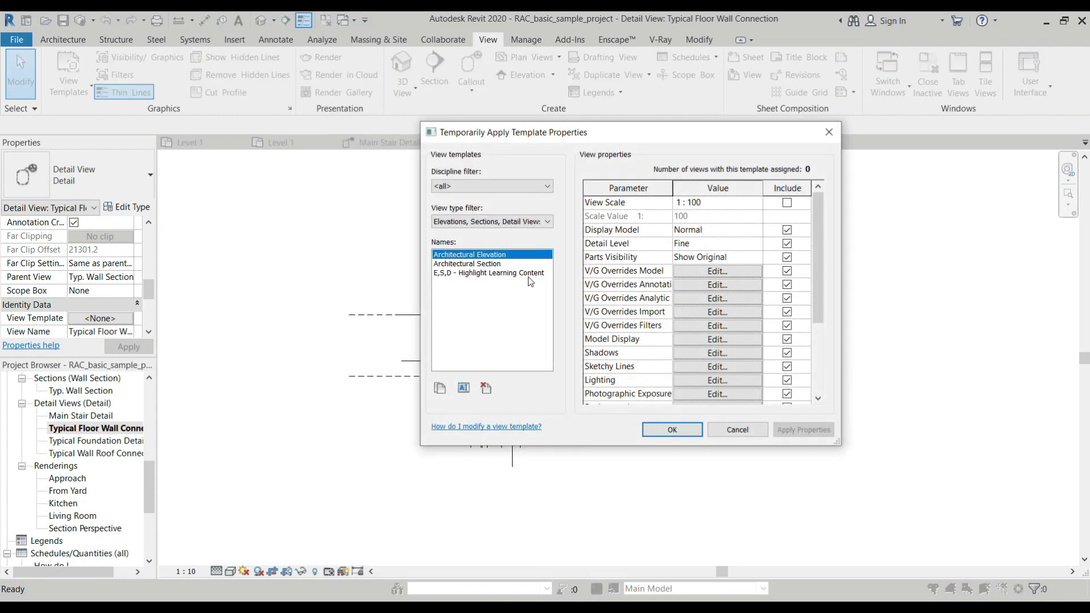
click(517, 185)
click(495, 193)
click(499, 223)
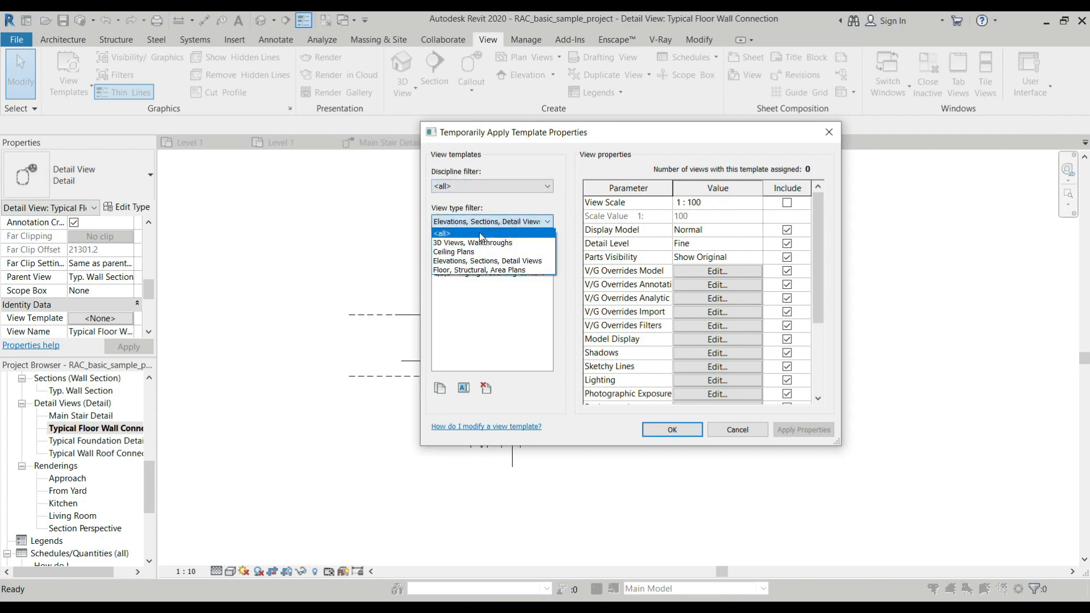
click(481, 234)
click(458, 300)
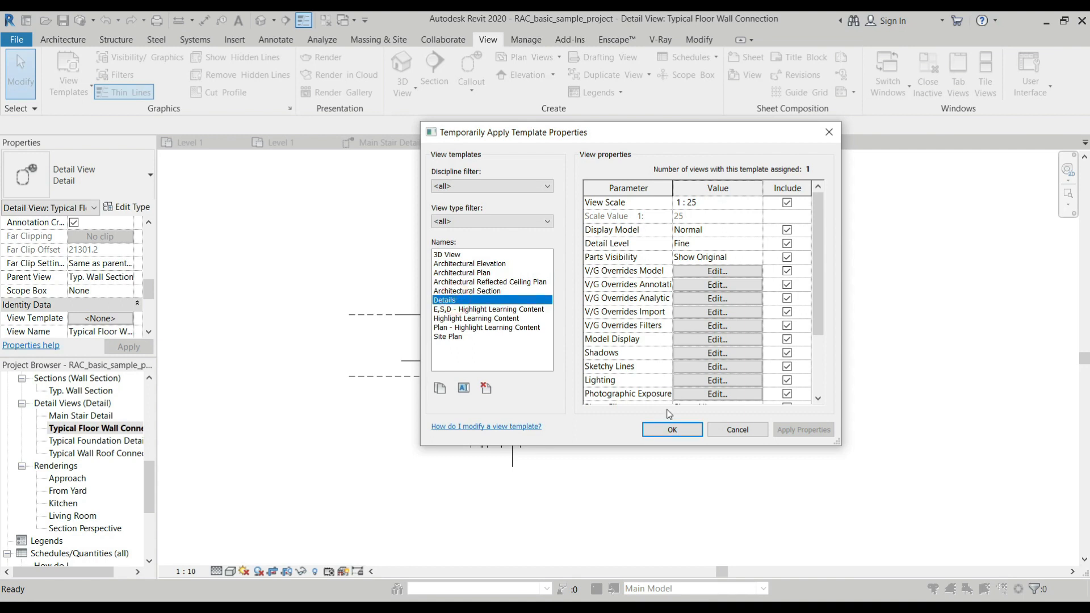
click(673, 429)
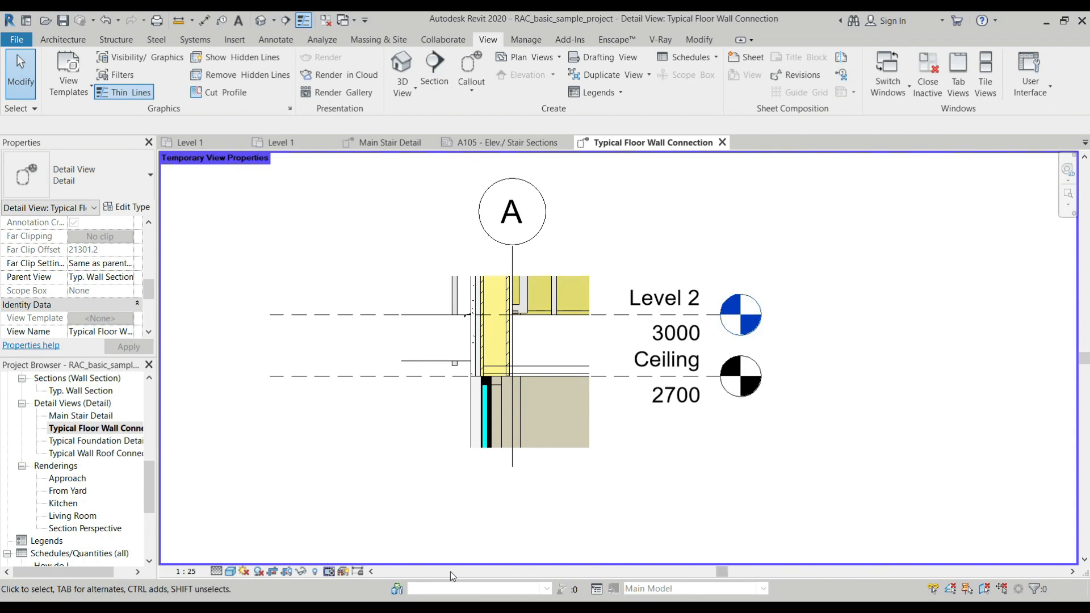
Restore the view properties of Typical Floor Wall Connection and check the recent templates offered for temporary use
click(374, 571)
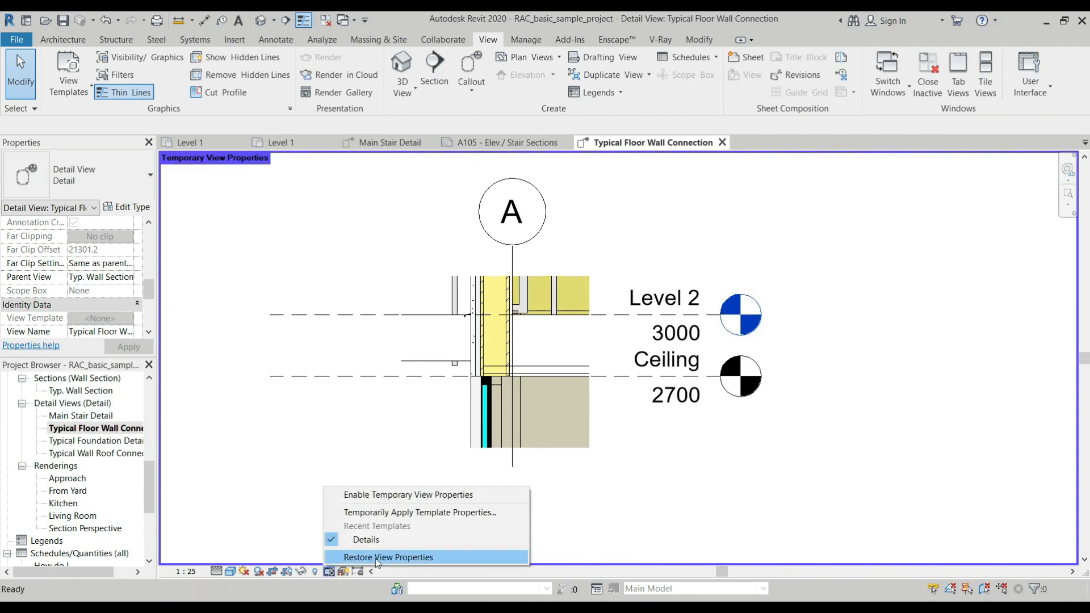
click(375, 557)
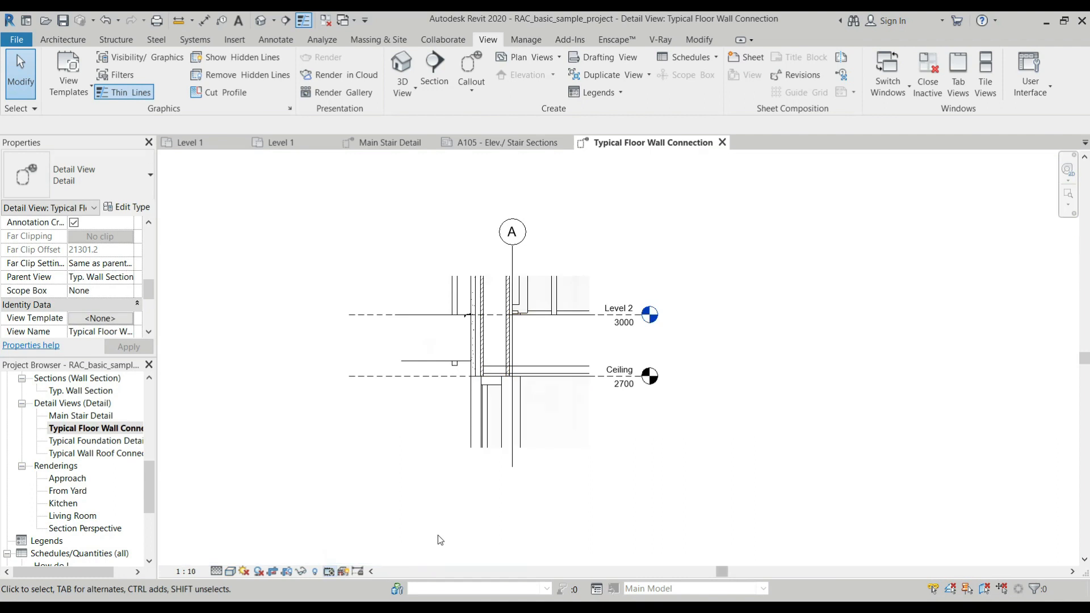
click(334, 572)
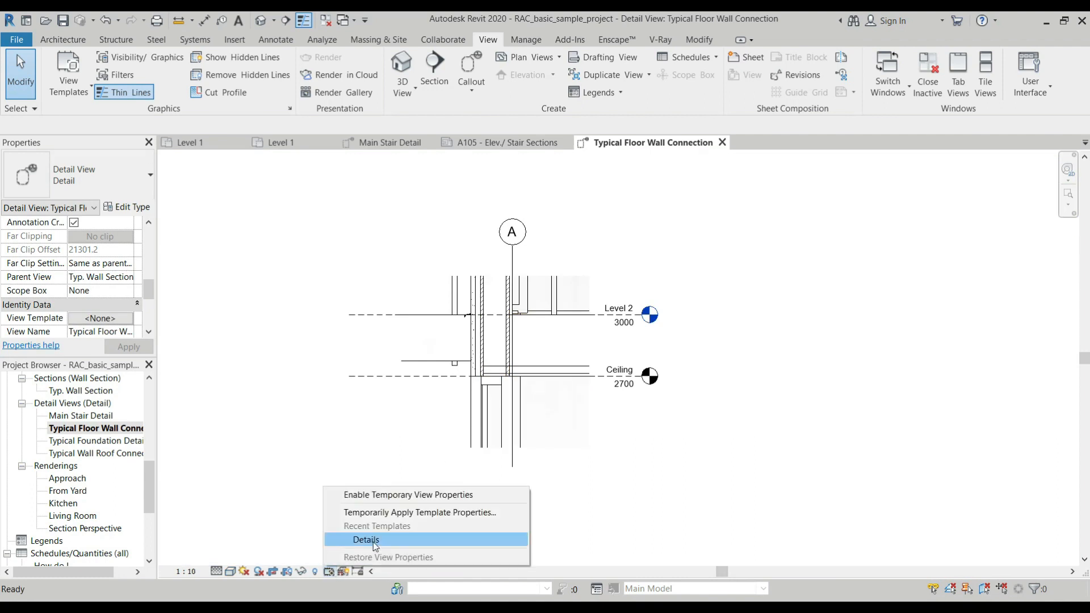
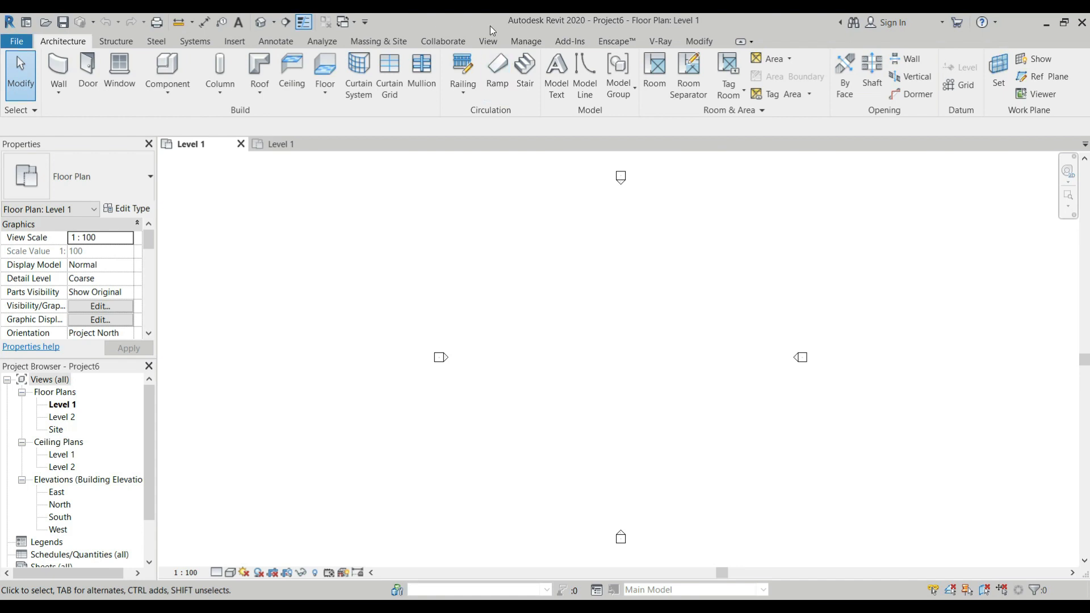
Open the view filters in Project6, review the Interior filter's categories and hide the unchecked ones
click(488, 41)
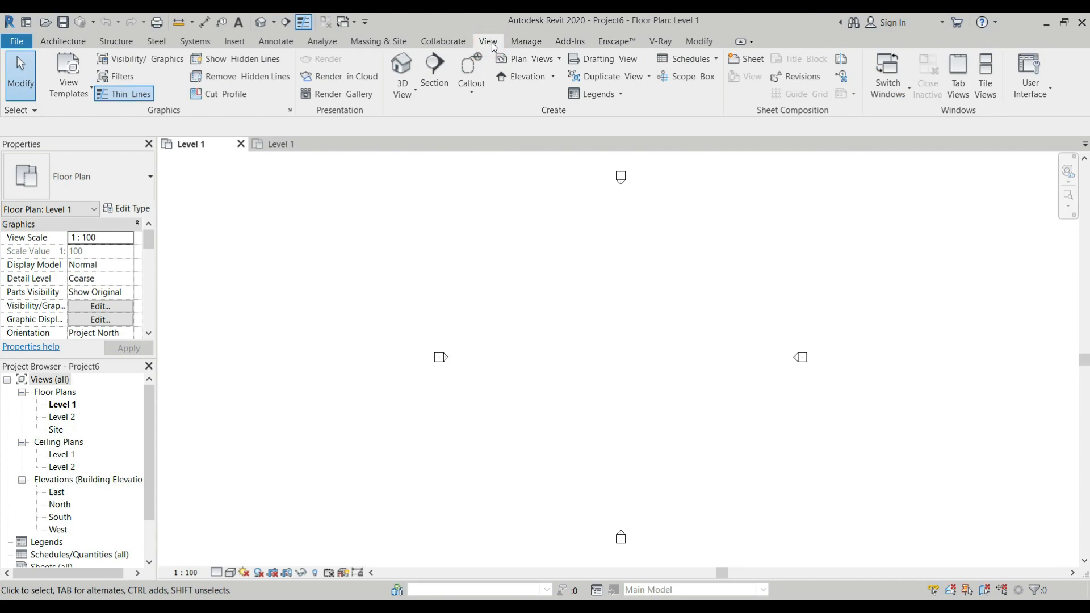
click(128, 78)
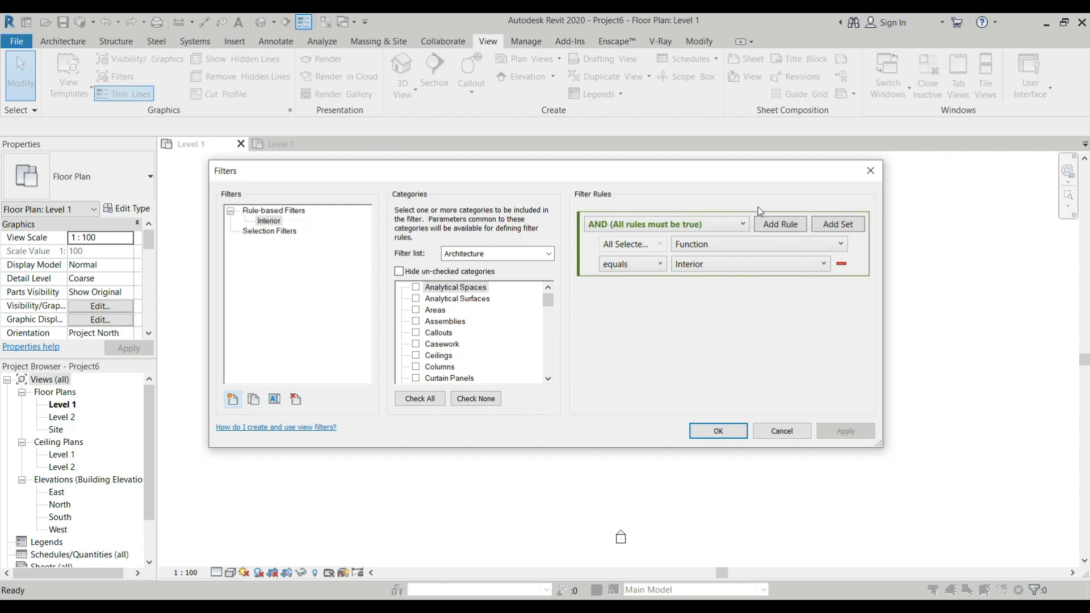
drag(650, 172, 746, 234)
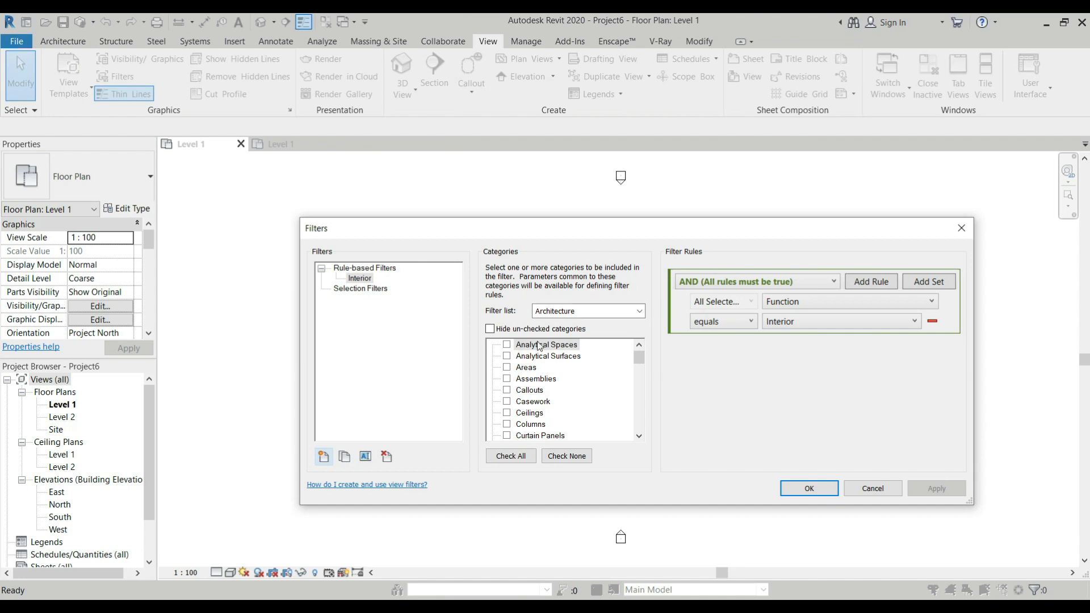
click(640, 313)
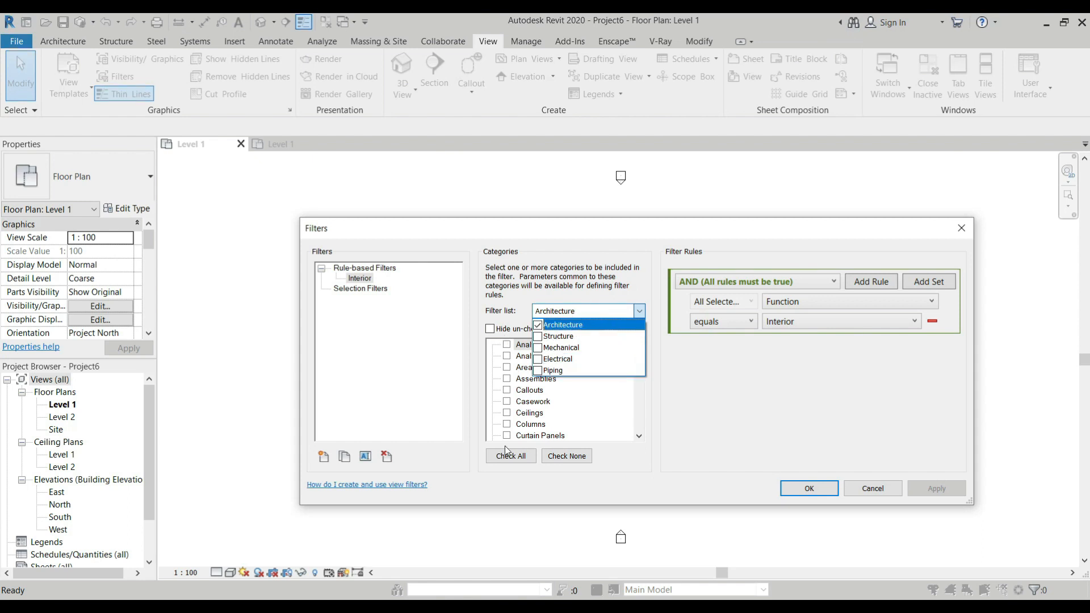
click(532, 291)
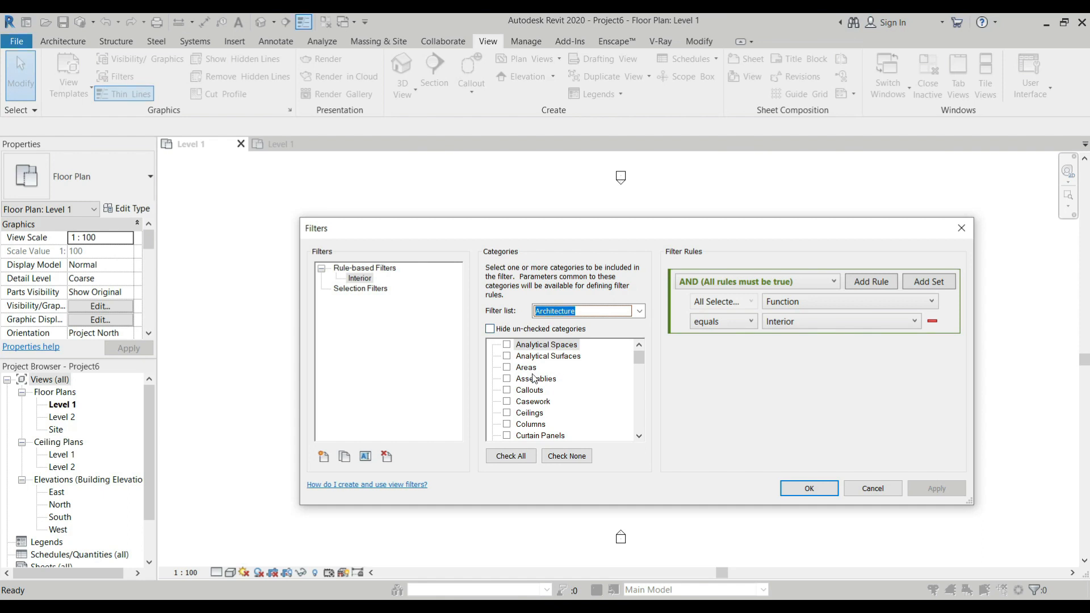
scroll(534, 378, down, 2)
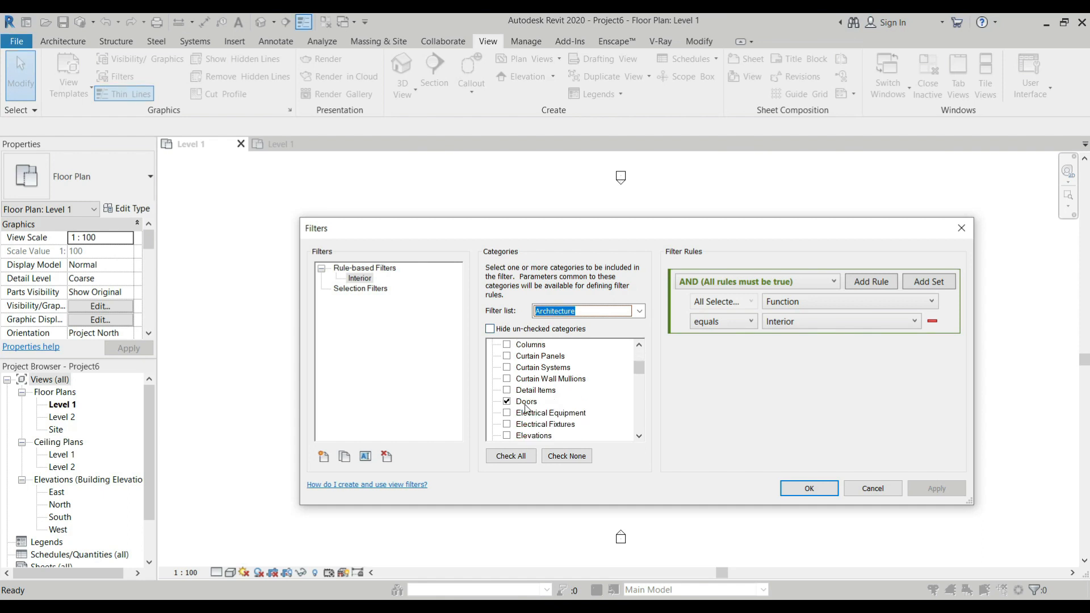
click(490, 329)
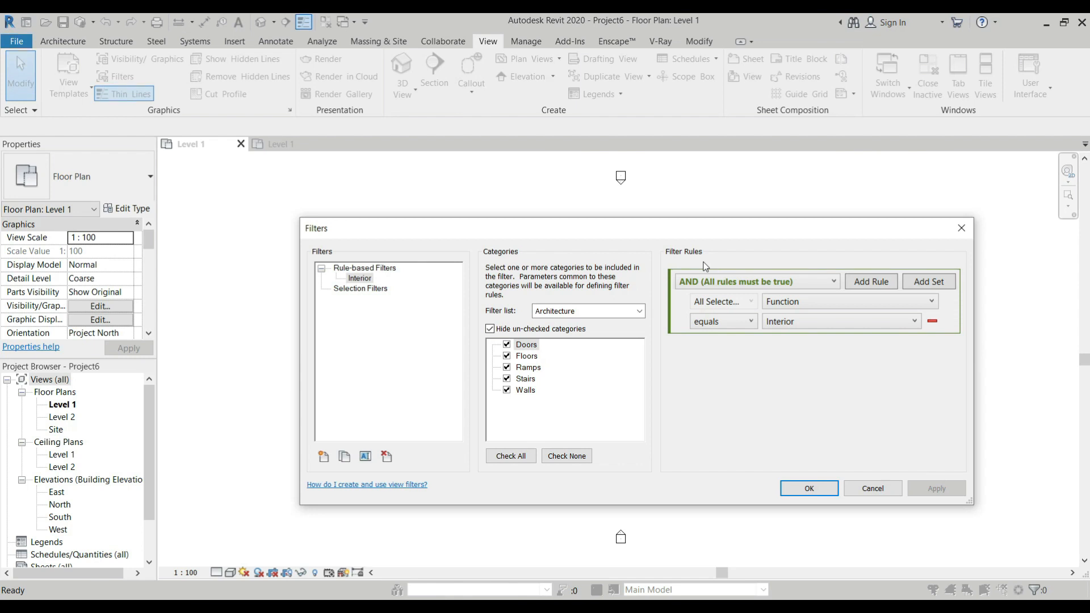
Review the AND/OR condition choices of the Interior filter's rule set and the parameters common to all its checked categories
click(822, 283)
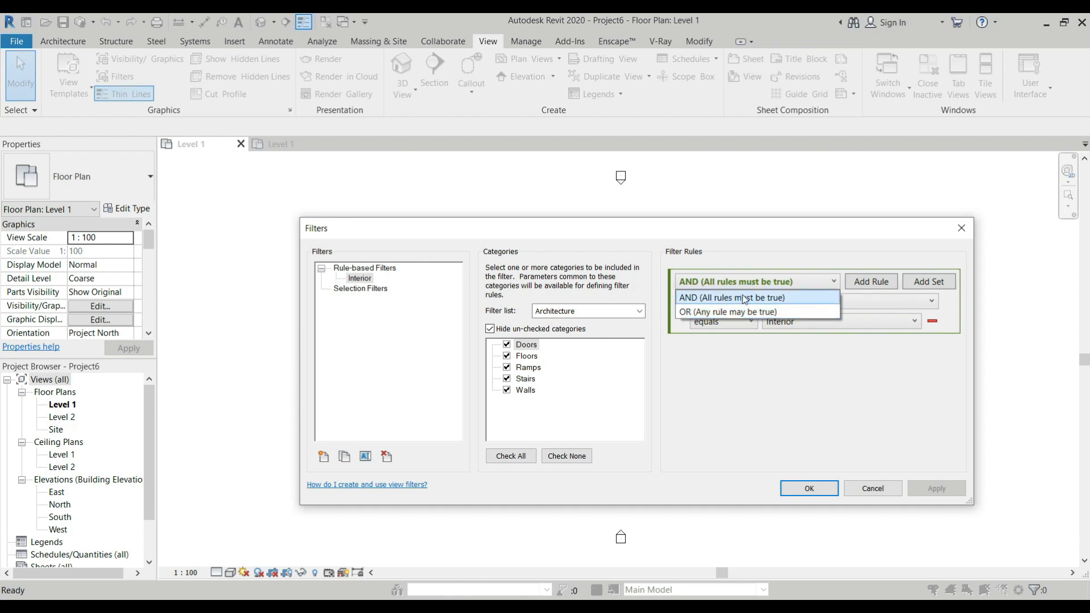
click(831, 284)
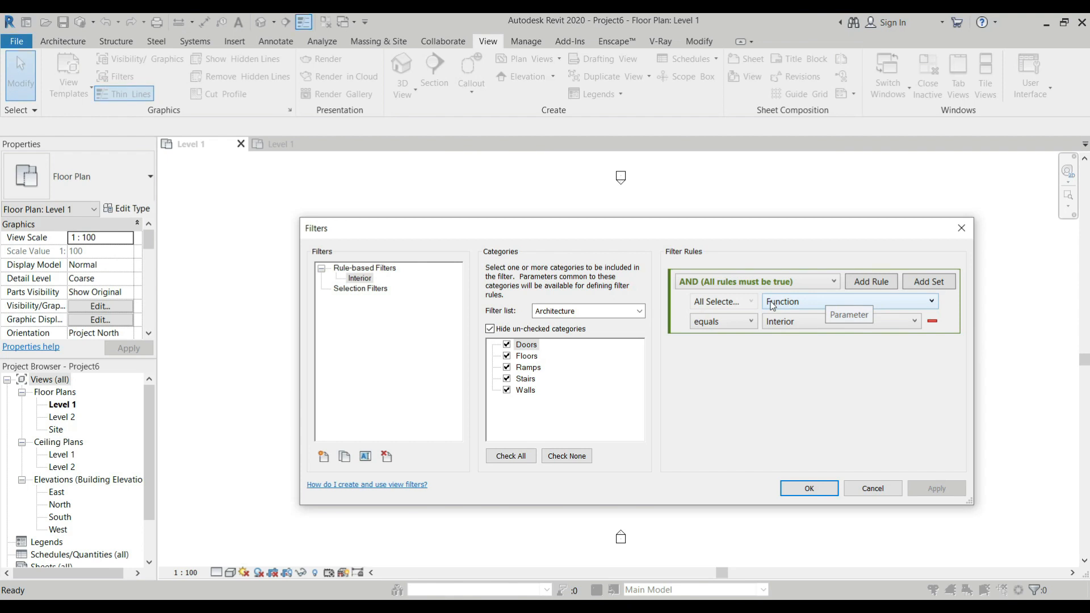
click(790, 303)
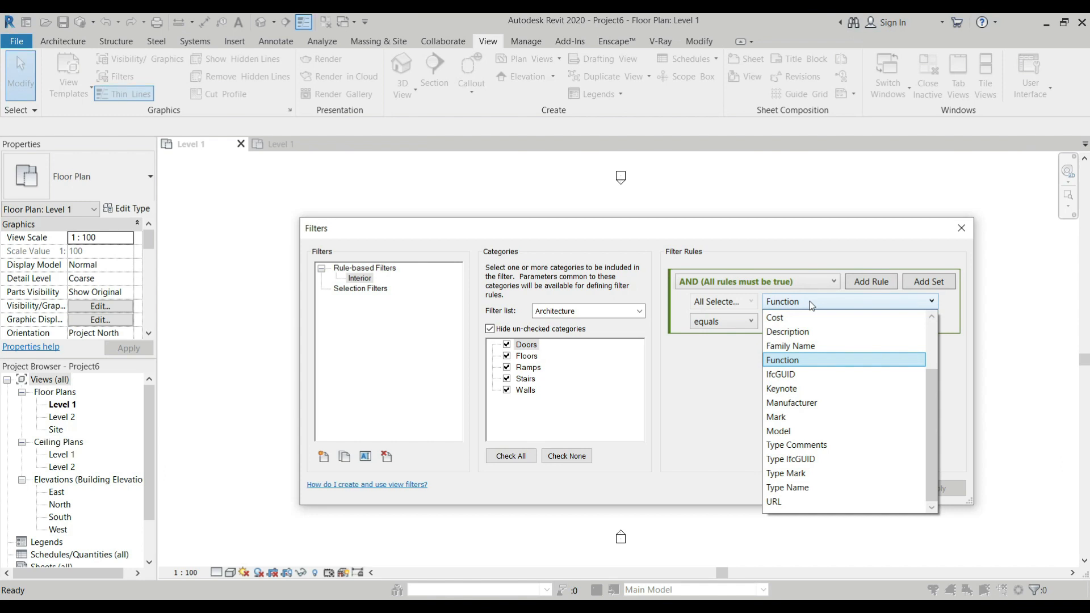
click(811, 302)
click(789, 301)
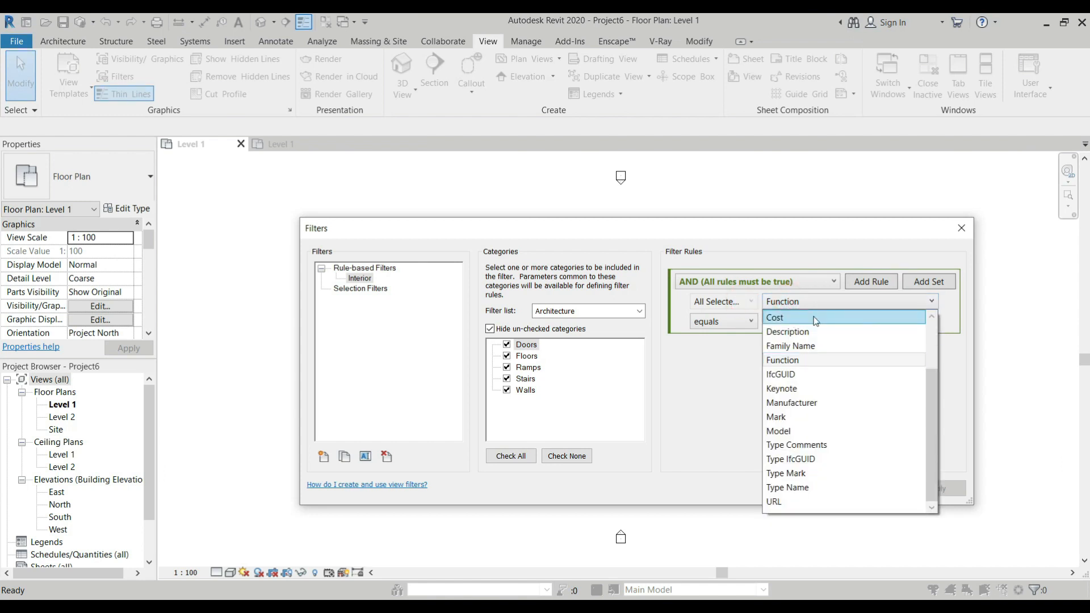
Limit the Interior filter to the Doors category by excluding Floors, Ramps, Stairs and Walls, and refresh the hiding of unchecked categories
click(506, 360)
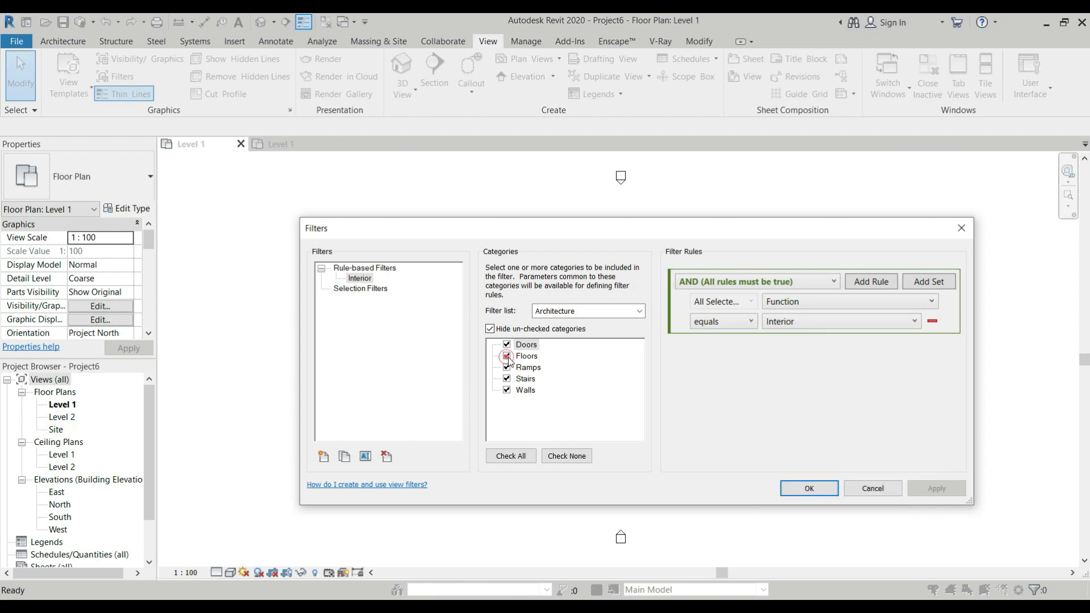
click(507, 358)
click(507, 368)
click(507, 378)
click(507, 390)
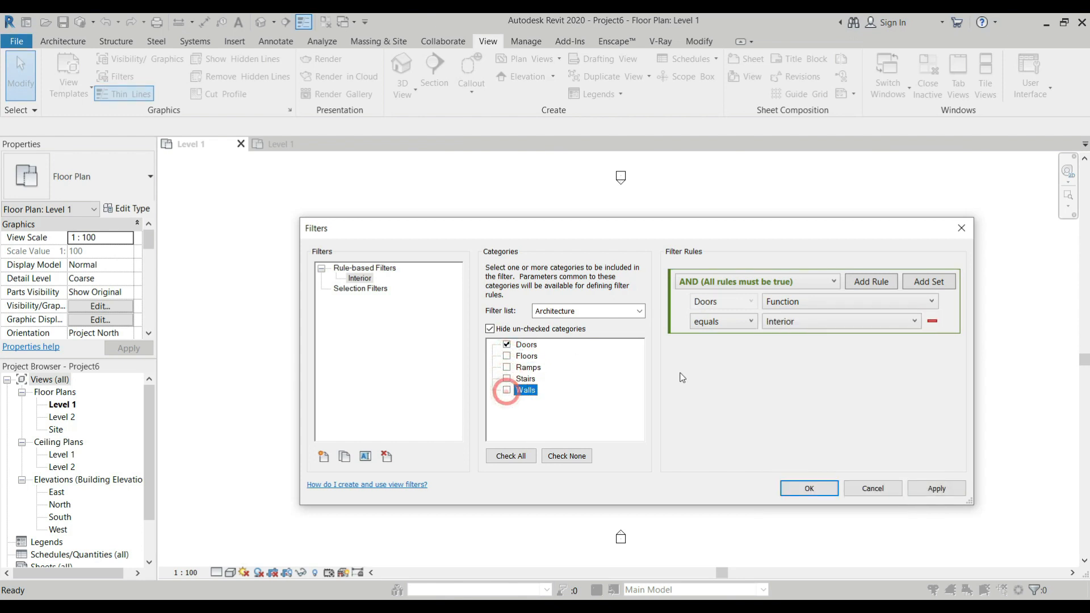
click(490, 328)
click(489, 329)
Define the Doors rule of the Interior filter as Width equals 762.0
click(831, 301)
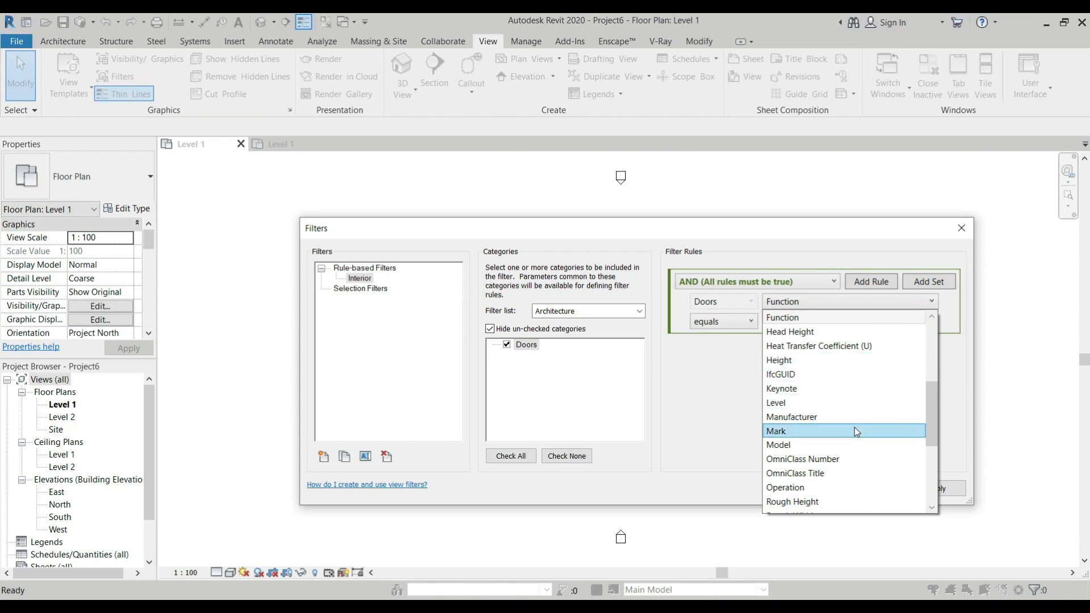
scroll(828, 369, up, 5)
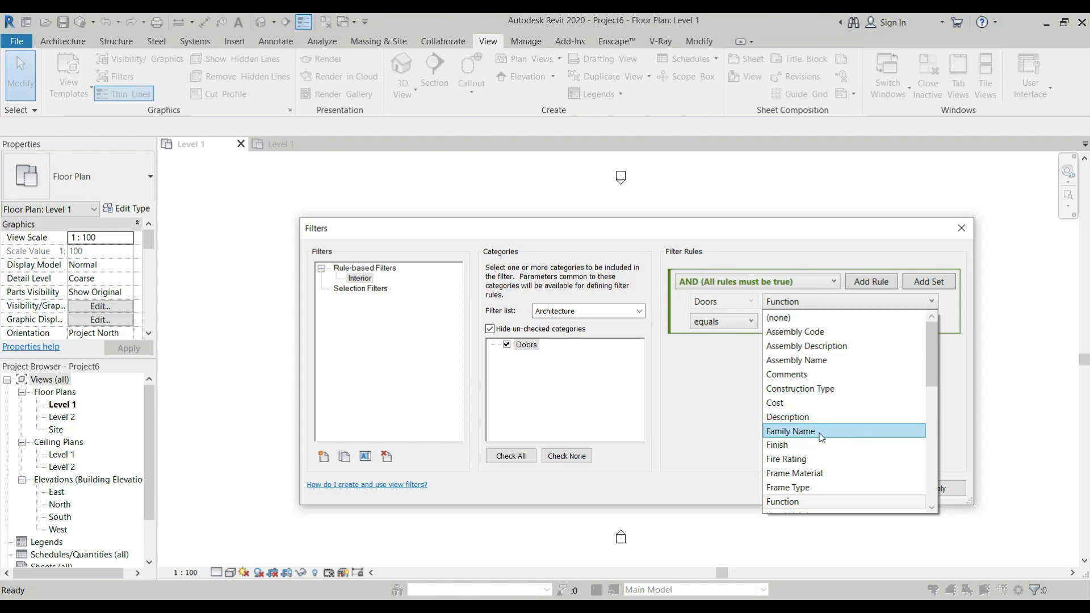
scroll(821, 437, down, 9)
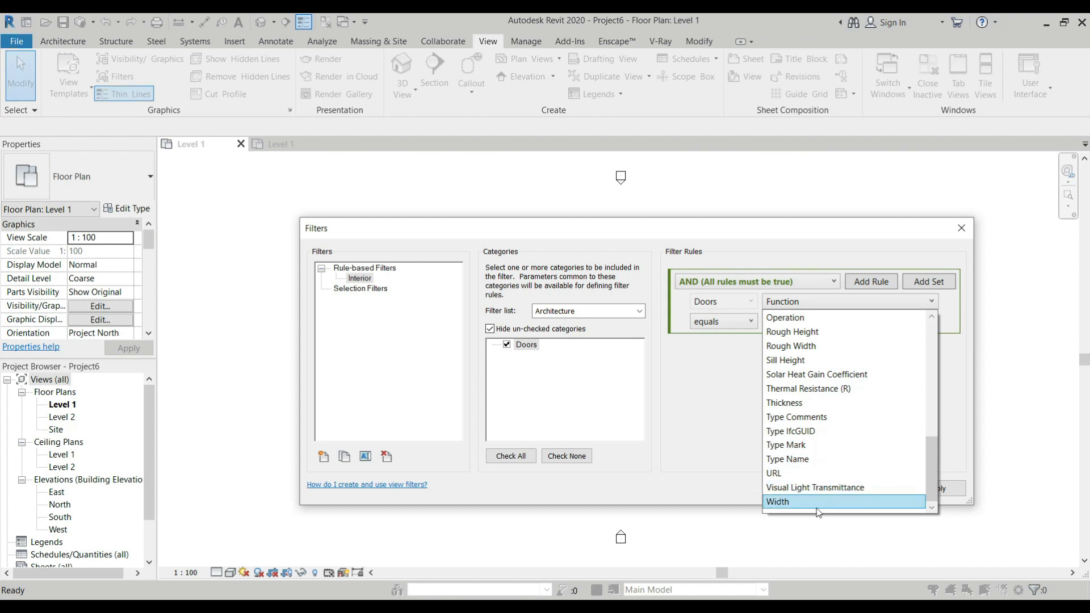
click(806, 502)
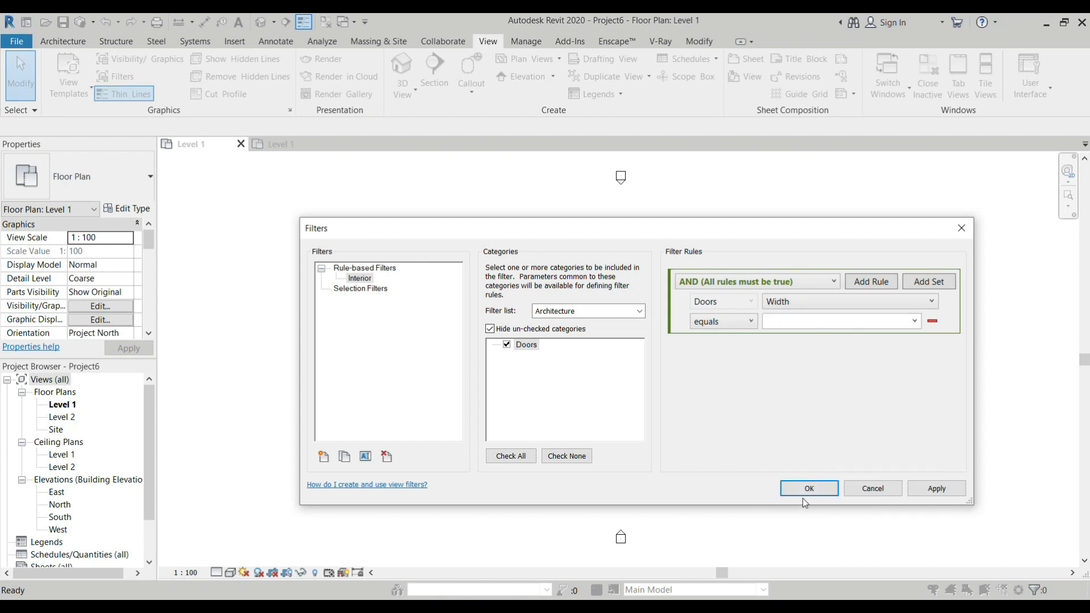
click(751, 322)
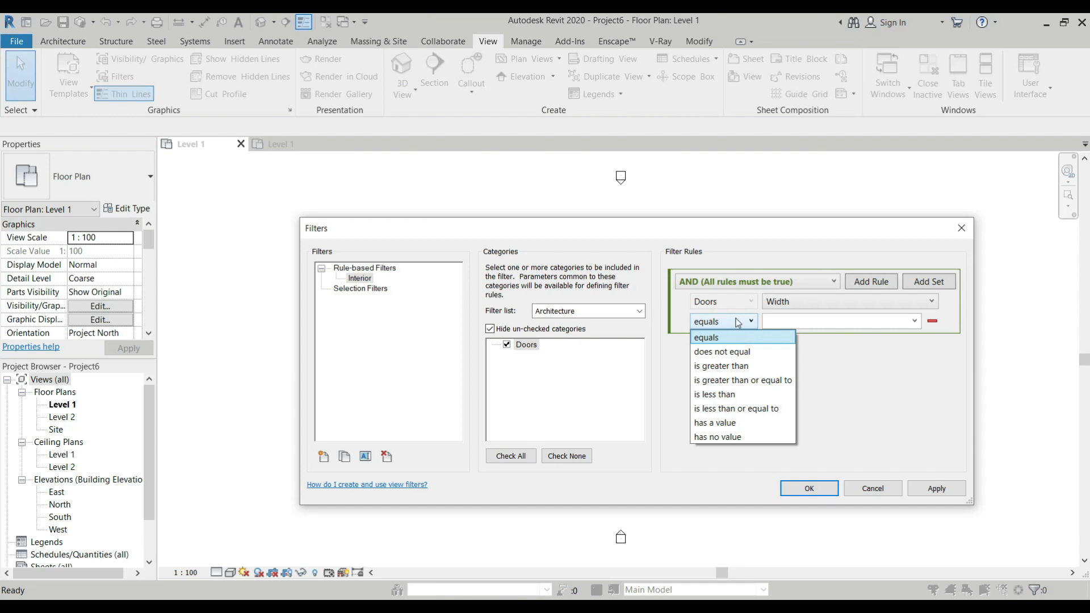
click(834, 321)
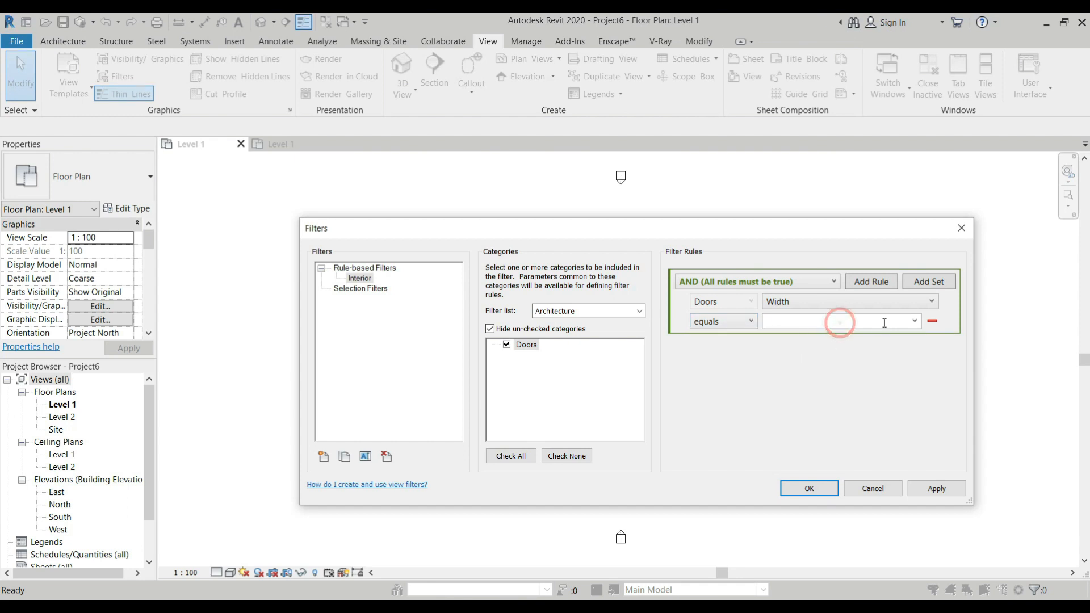
click(915, 322)
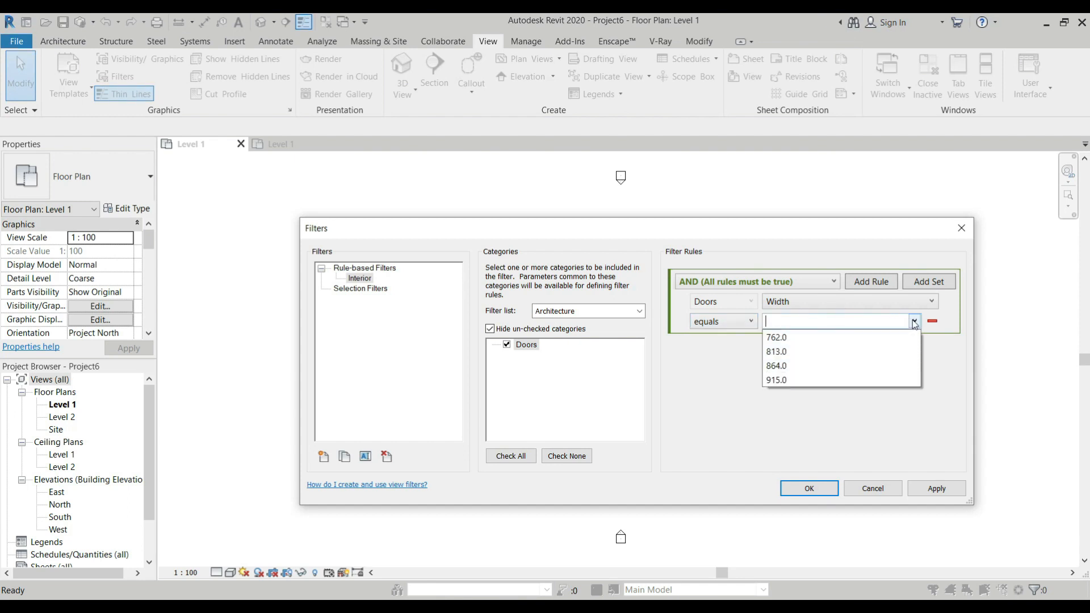
click(803, 338)
click(801, 335)
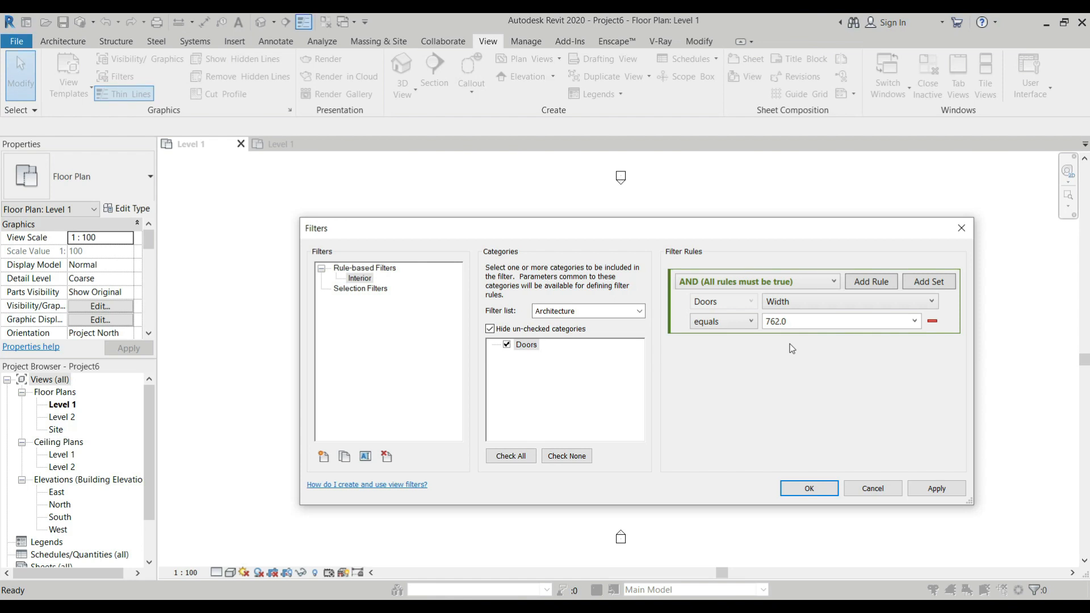
Try the operators does not equal, is greater than, and is greater than or equal to on the door Width rule
click(748, 322)
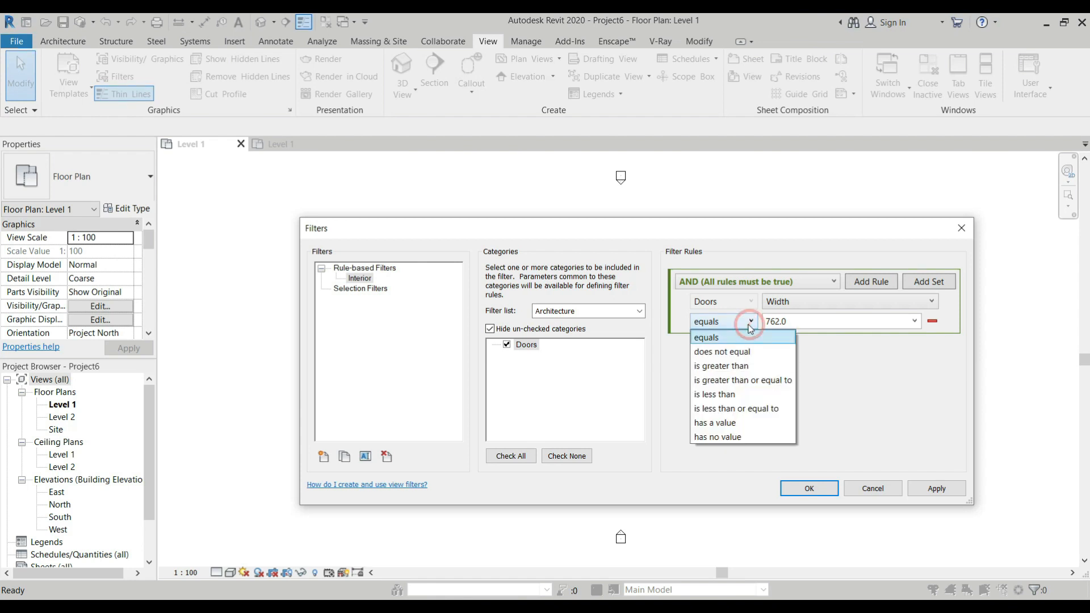
click(761, 352)
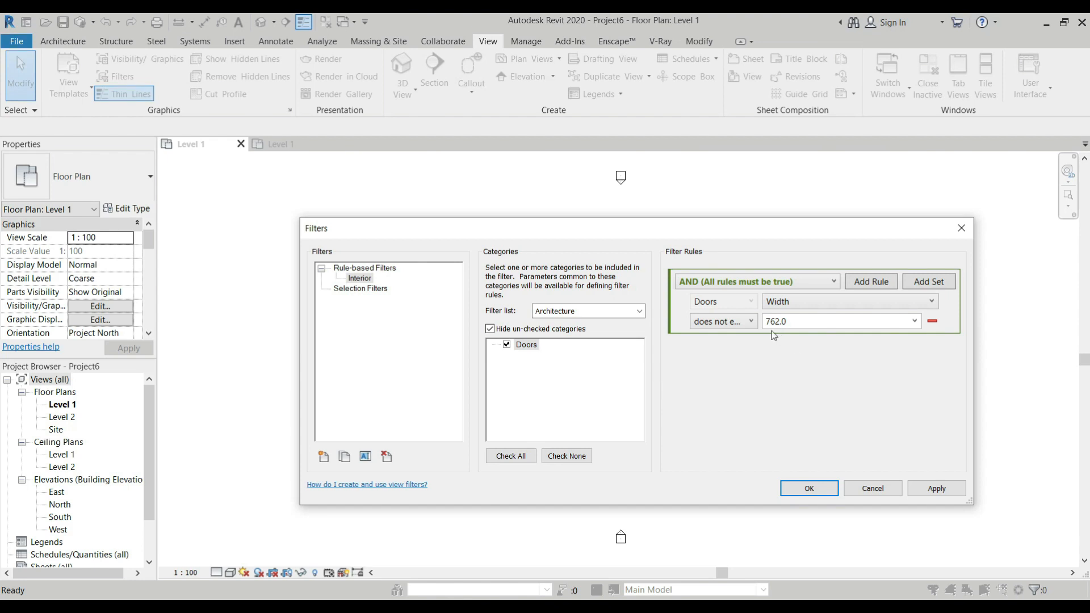
click(753, 322)
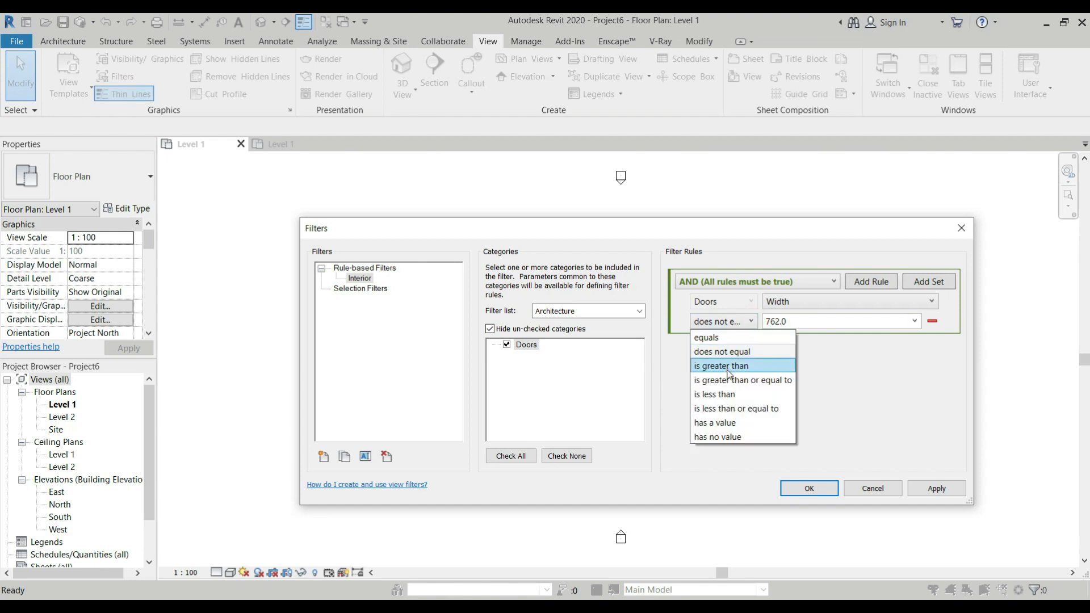
click(728, 368)
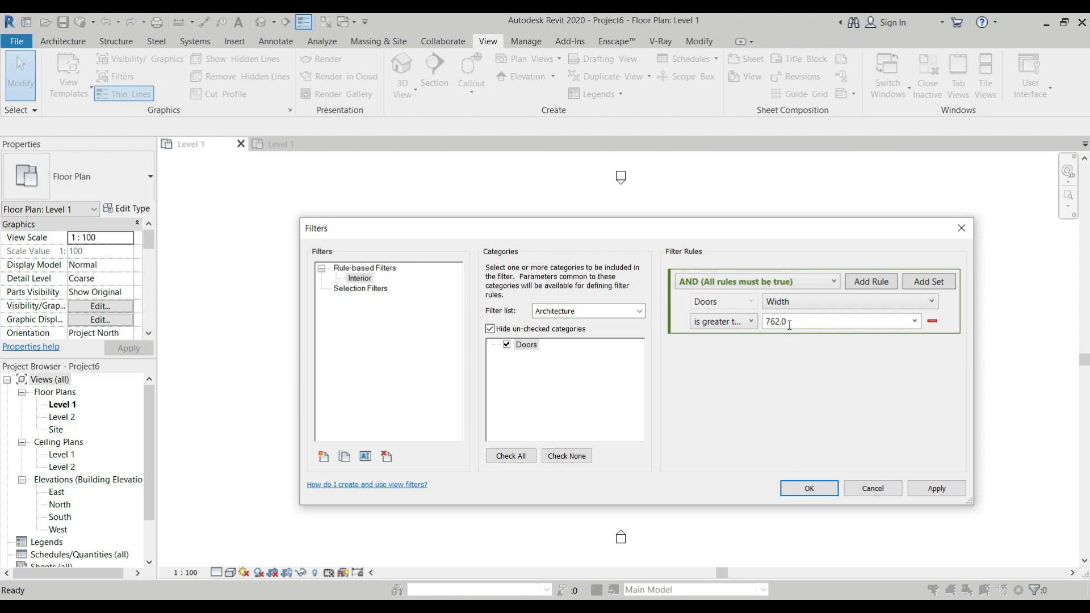
click(751, 321)
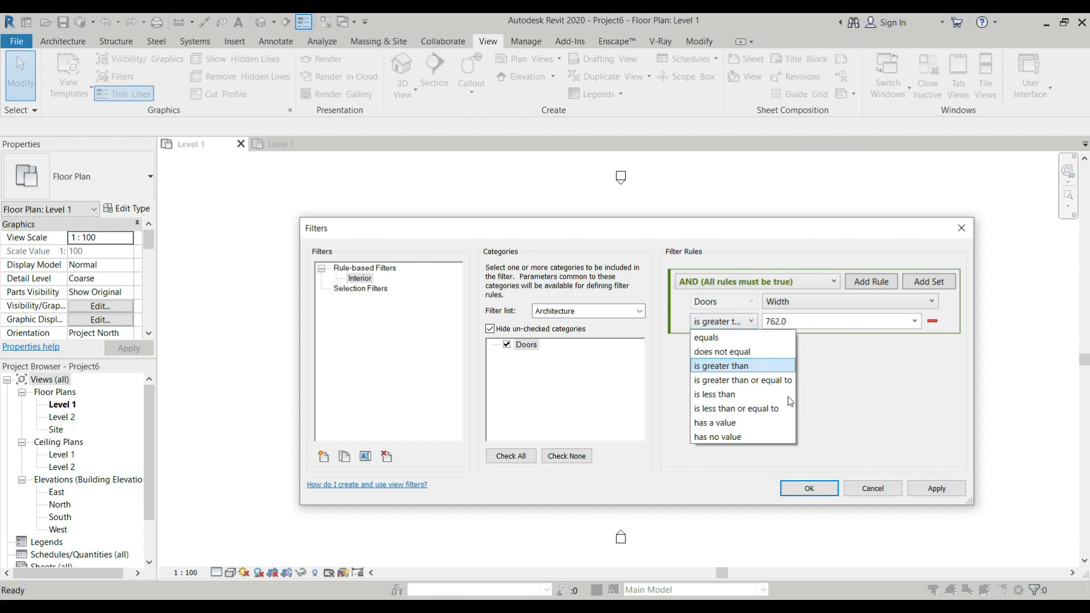
click(764, 381)
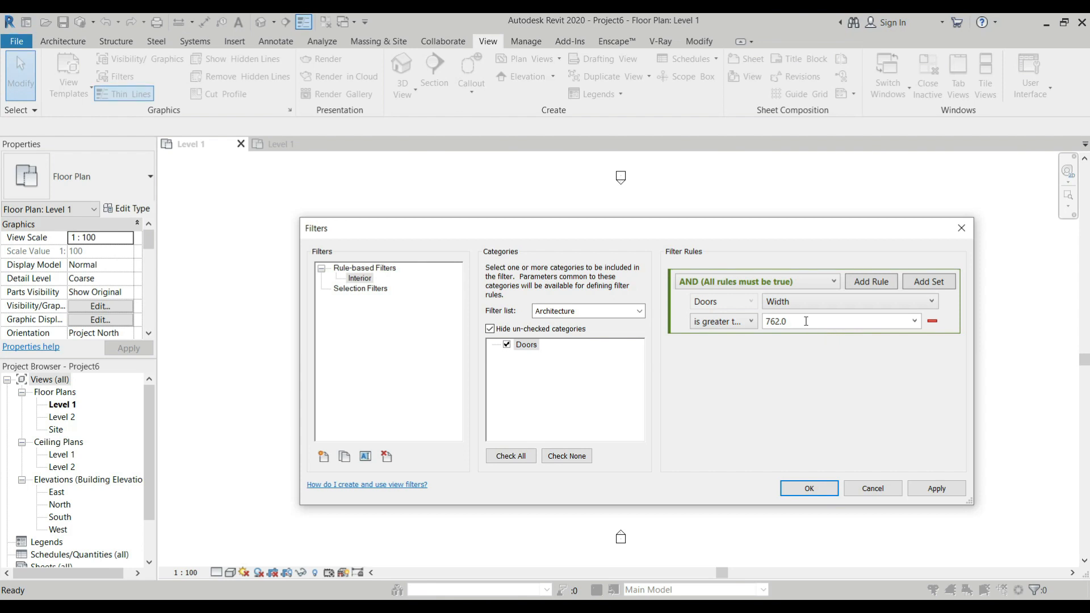
Try the operators is less than and is less than or equal to on the door Width rule
click(739, 322)
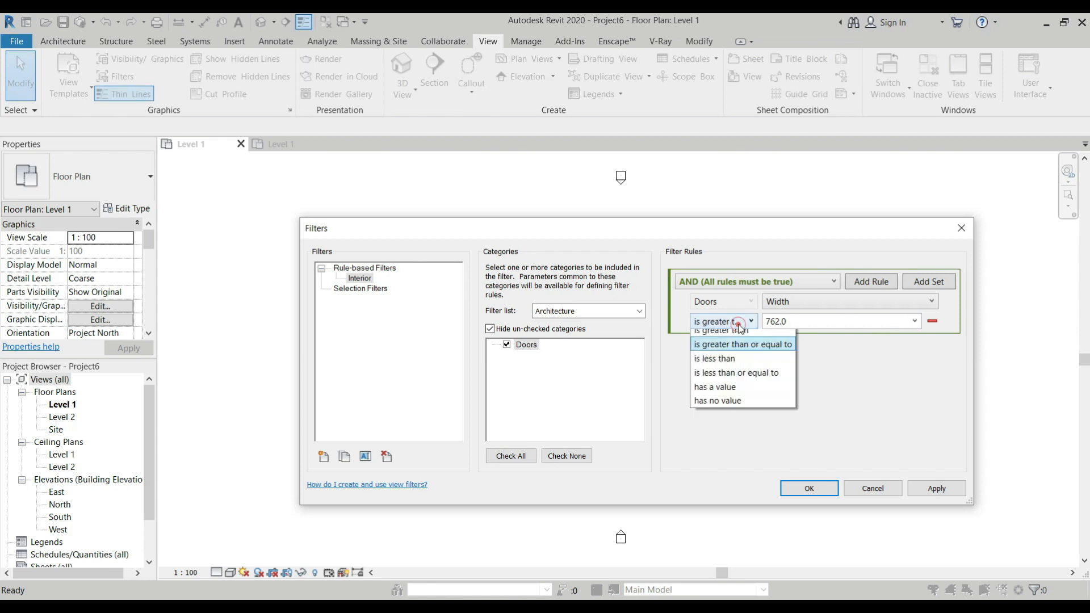
click(747, 394)
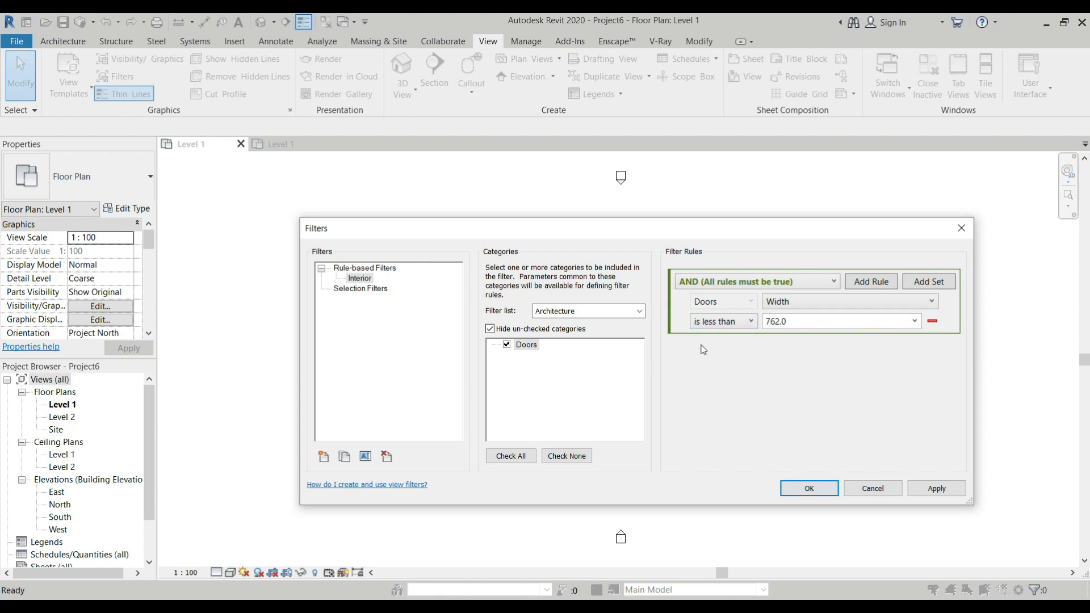
click(731, 322)
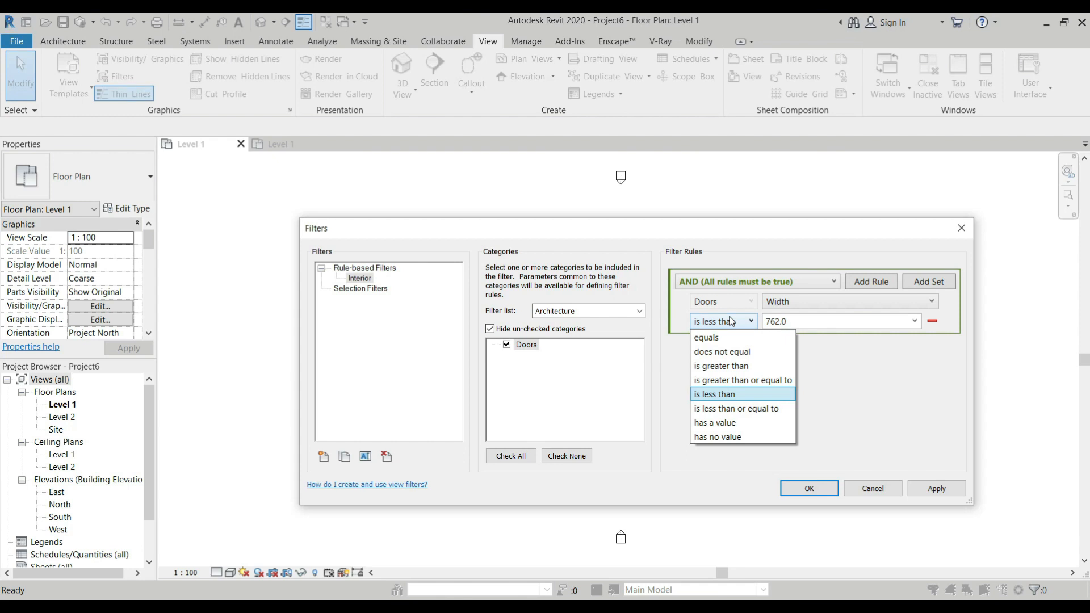
click(782, 408)
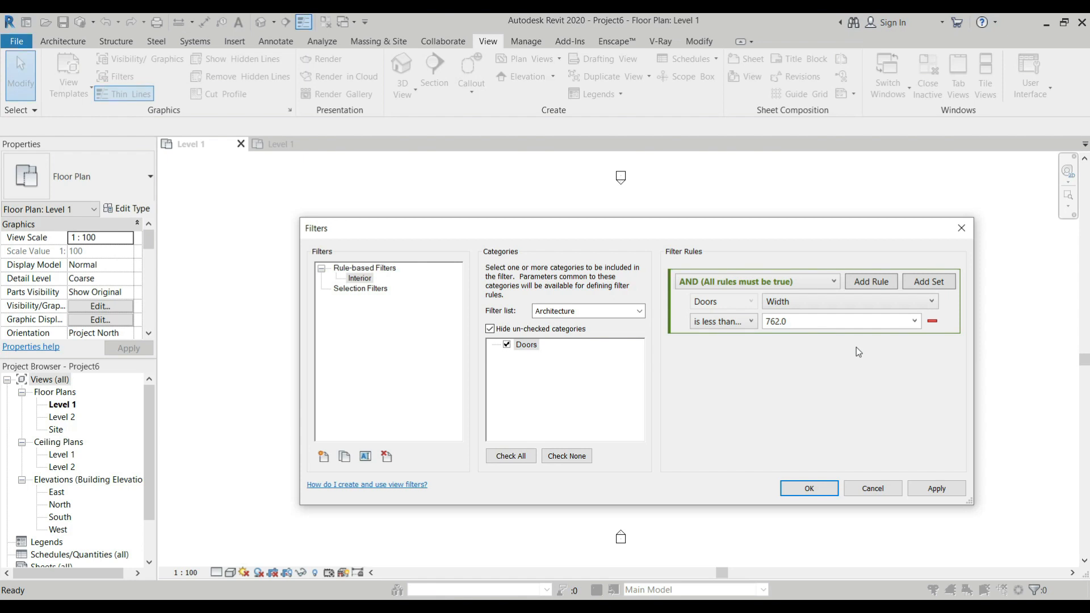
Set the door Width rule's operator to has a value, checking the other available operators
click(738, 321)
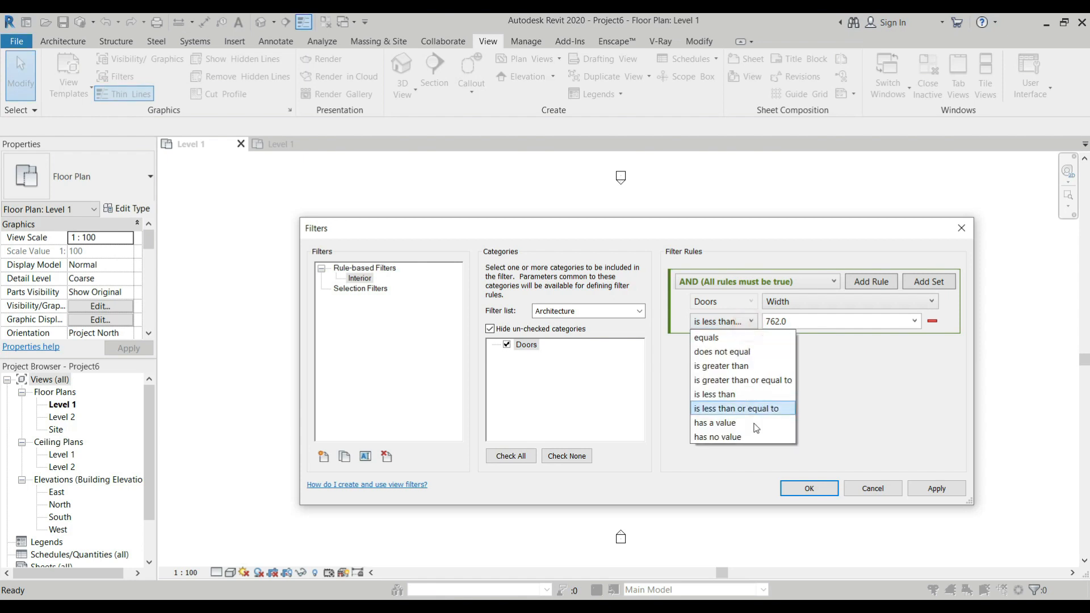
click(747, 423)
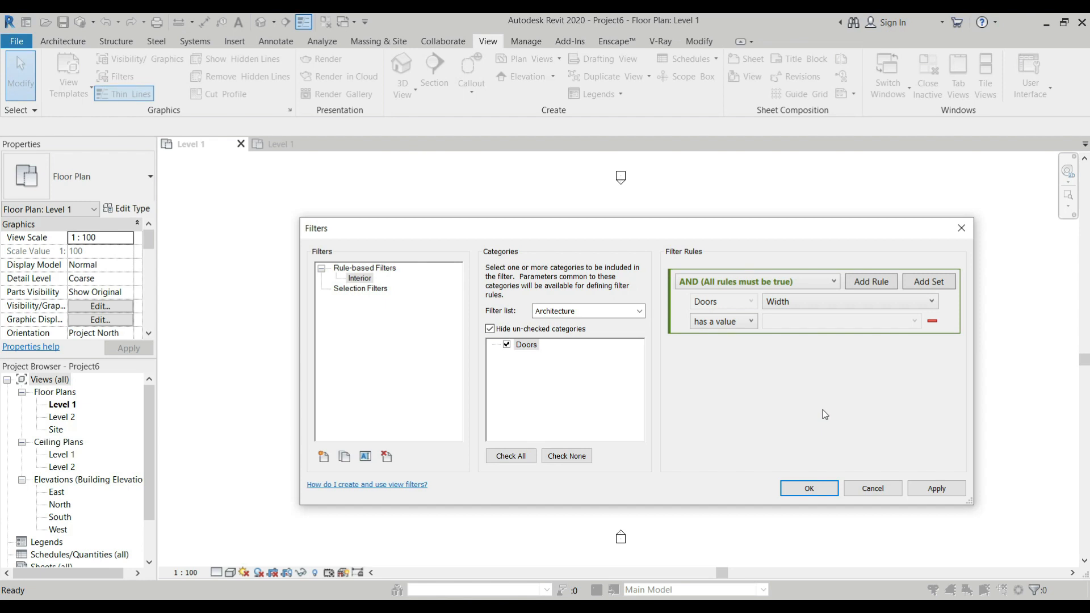
click(726, 321)
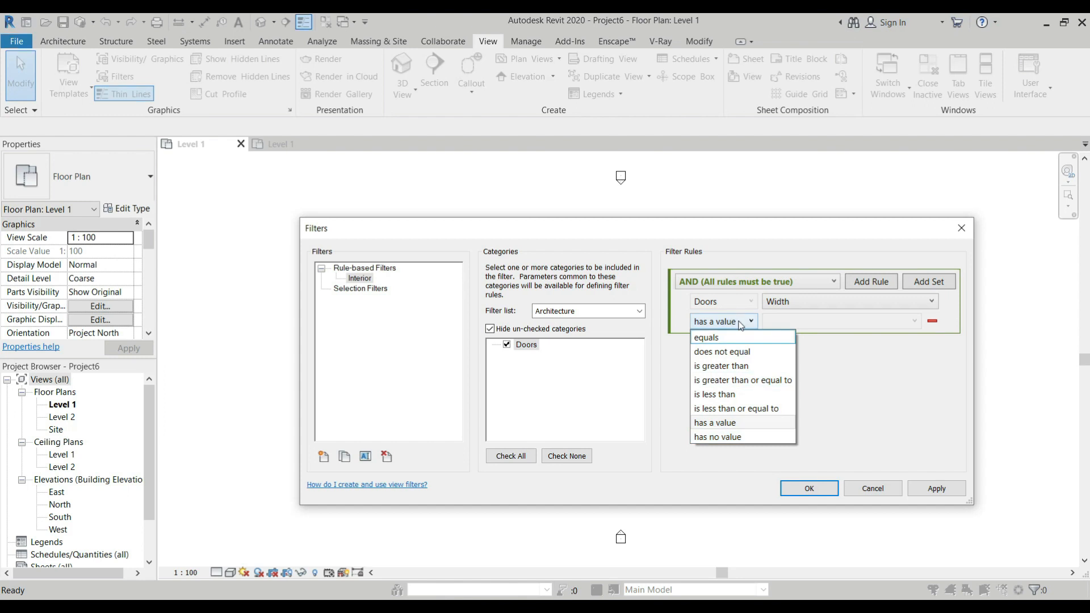
click(741, 323)
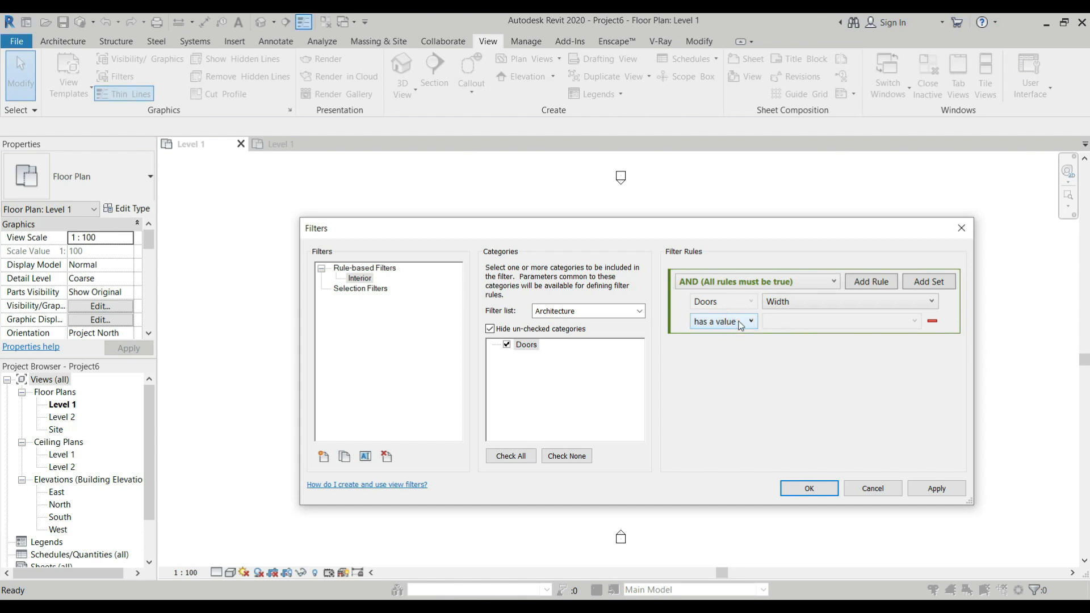
click(741, 323)
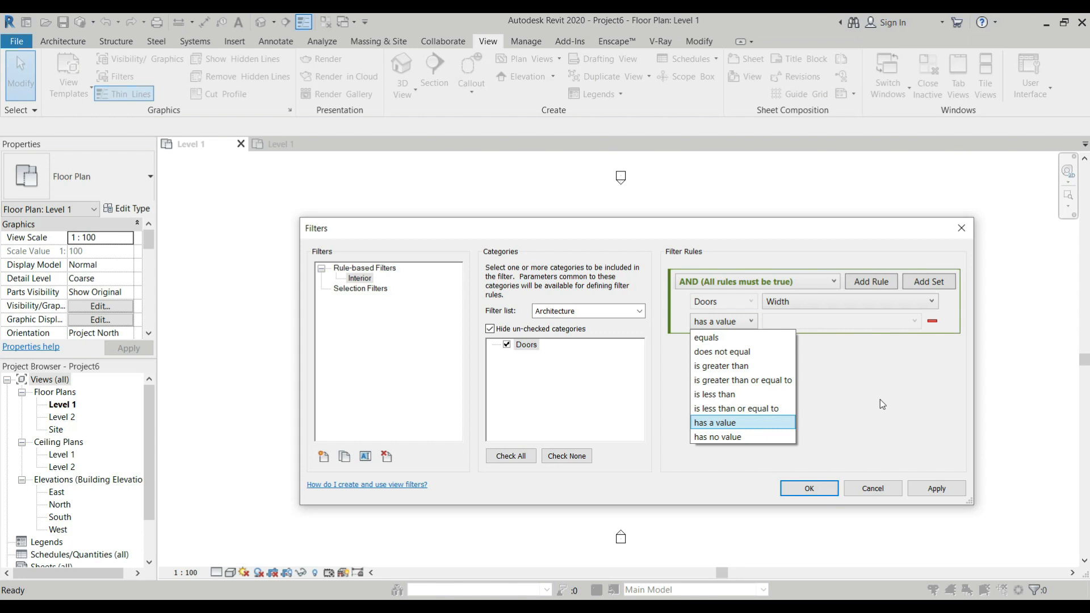
click(730, 423)
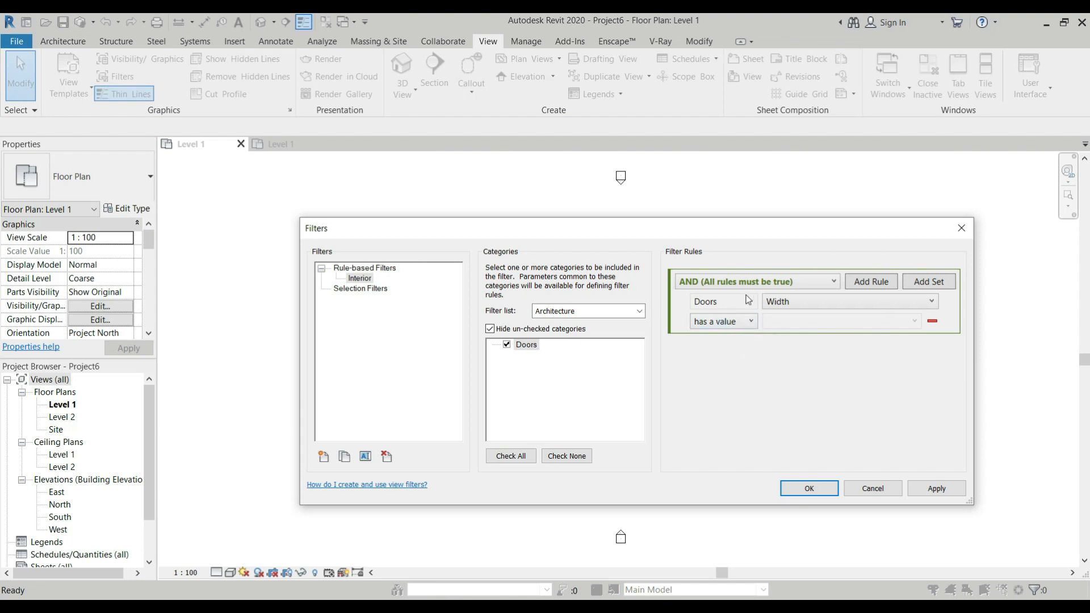
Add a second Doors rule to the AND set, and add a nested OR rule set and remove it again
click(759, 283)
click(760, 283)
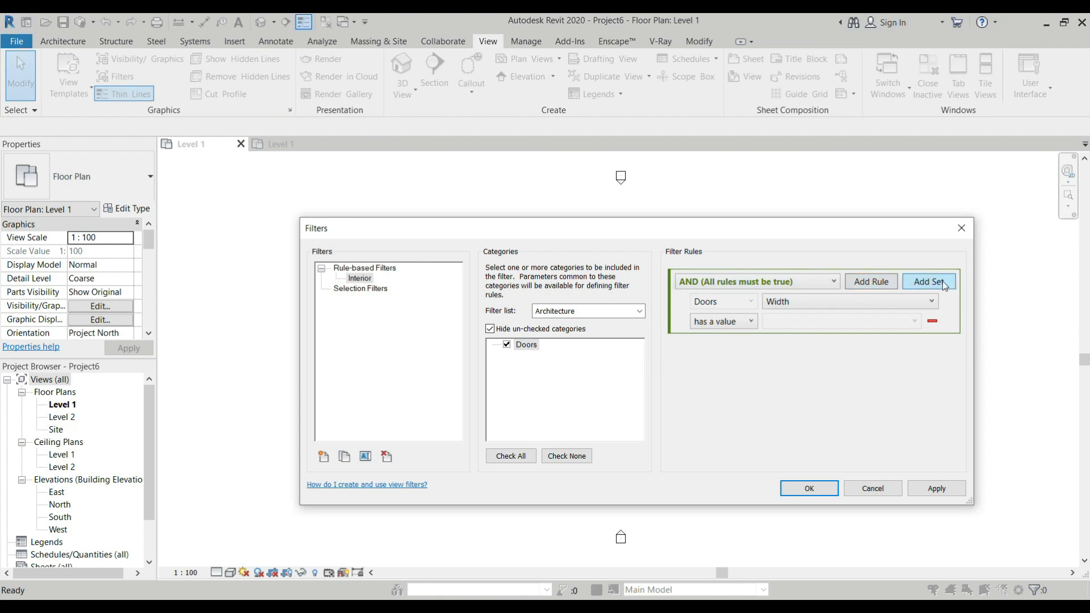
click(879, 283)
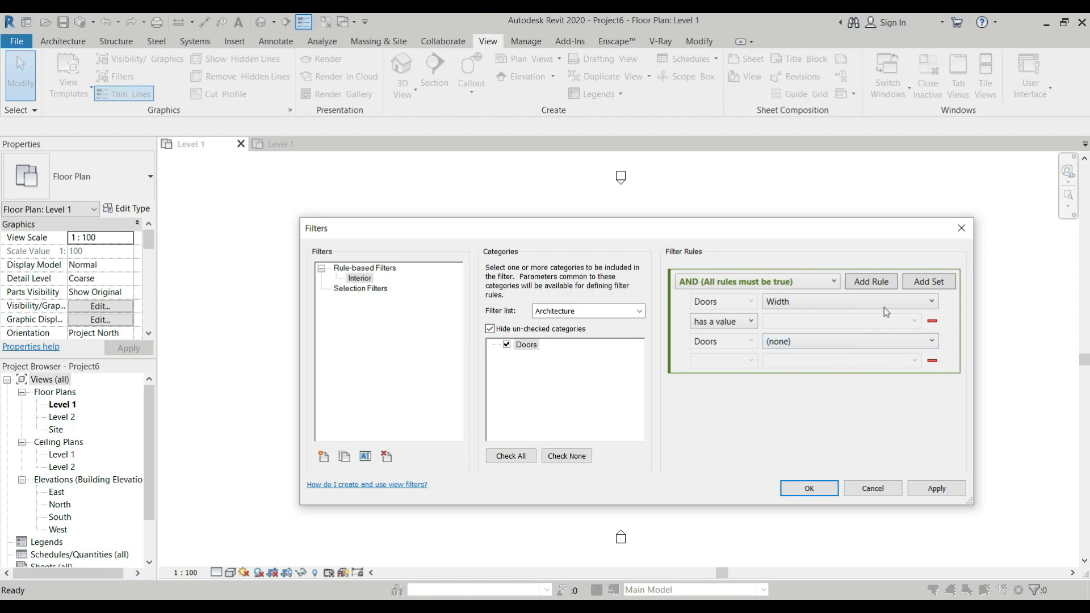
click(926, 283)
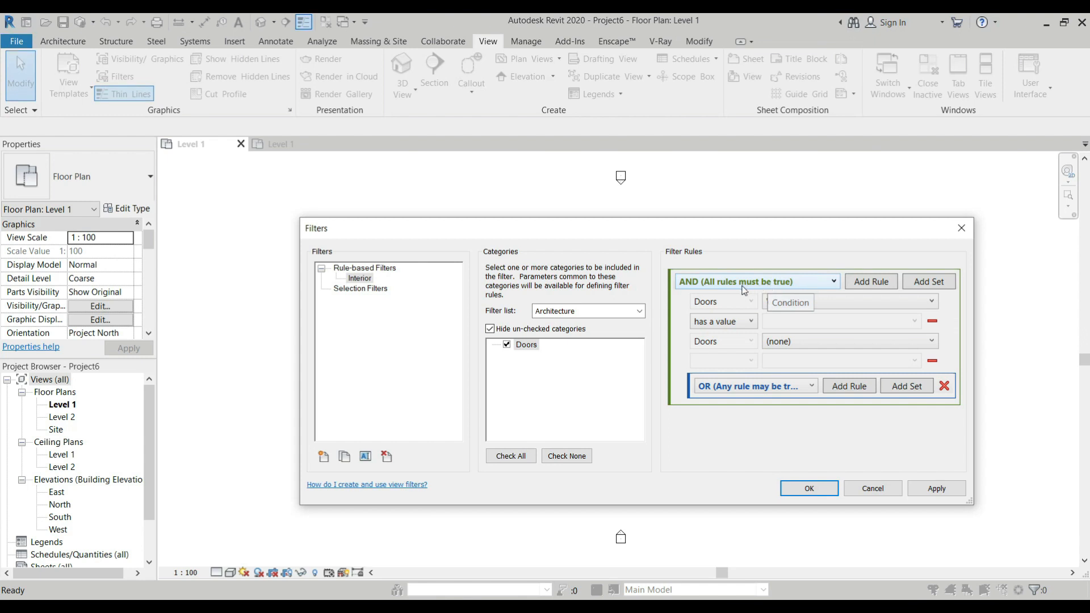
click(944, 387)
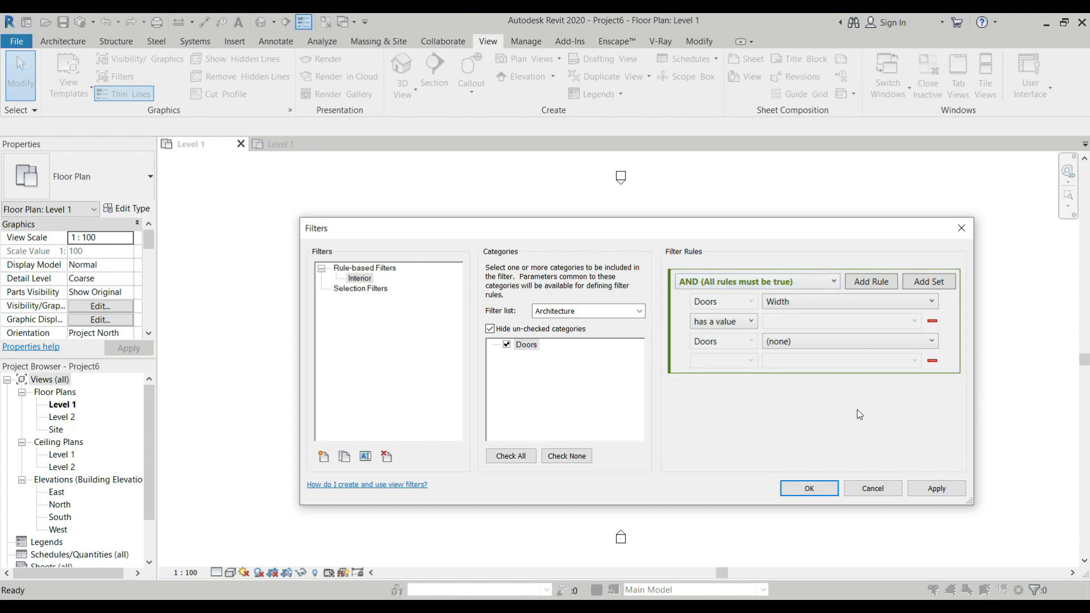
Set the second Doors rule's parameter to Height and the operator of both the Width and Height rules to equals
click(815, 342)
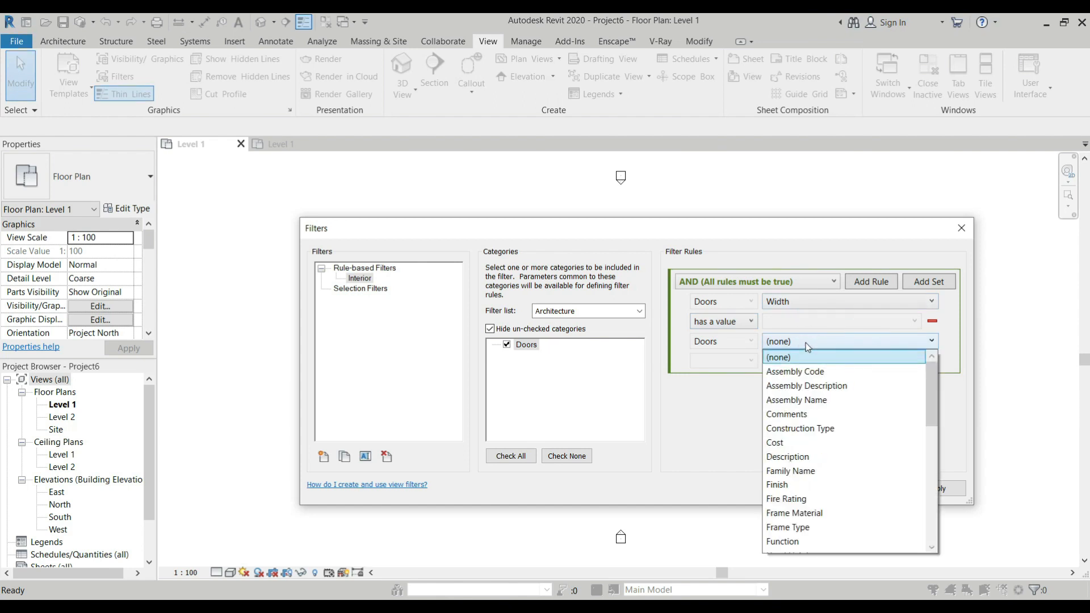
scroll(817, 446, down, 7)
scroll(819, 443, up, 3)
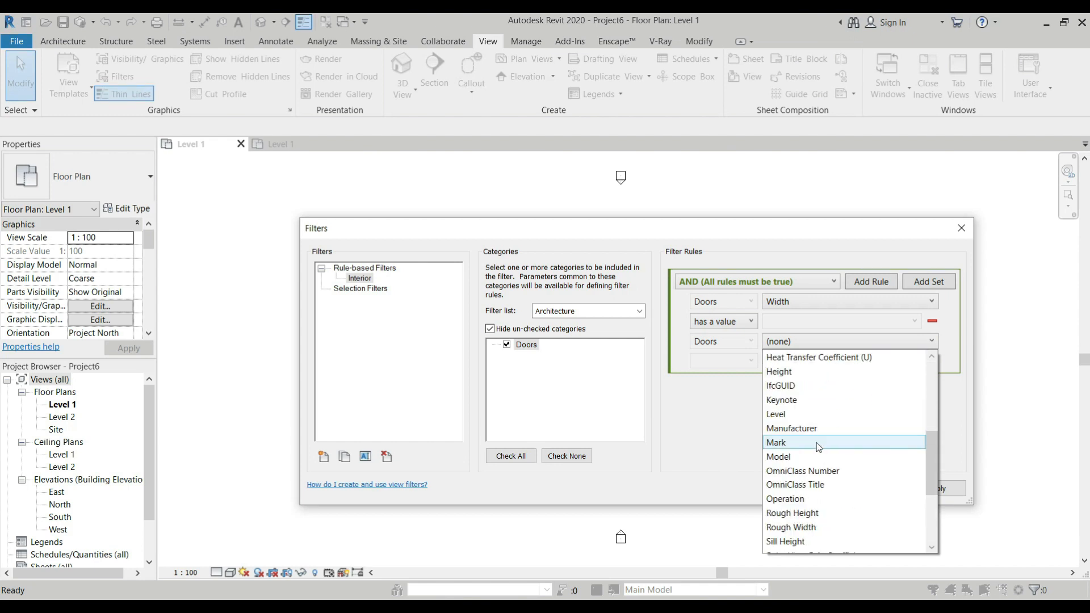
click(805, 373)
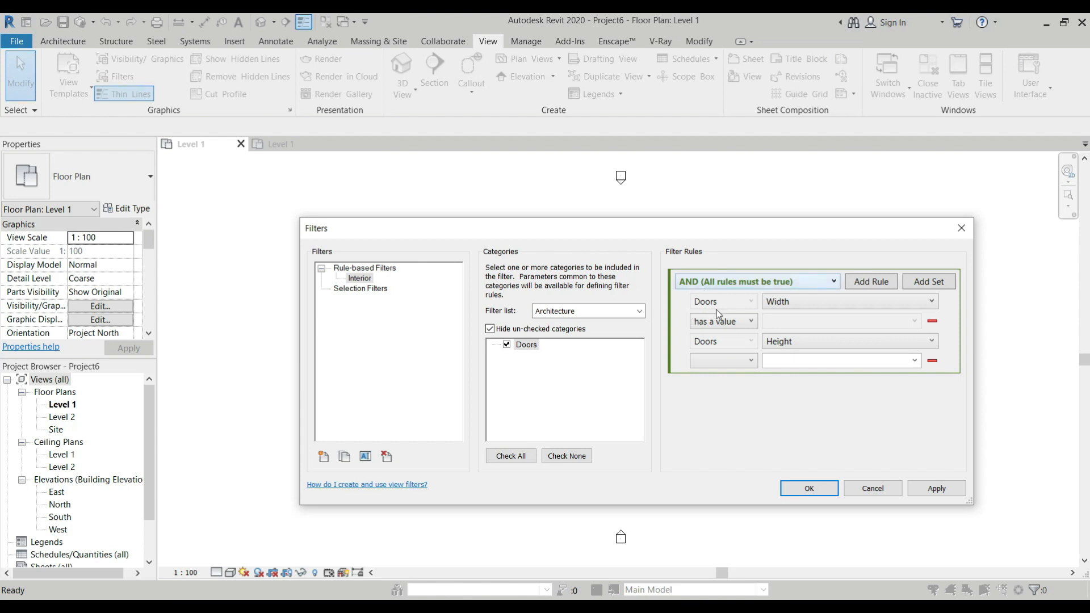
click(738, 321)
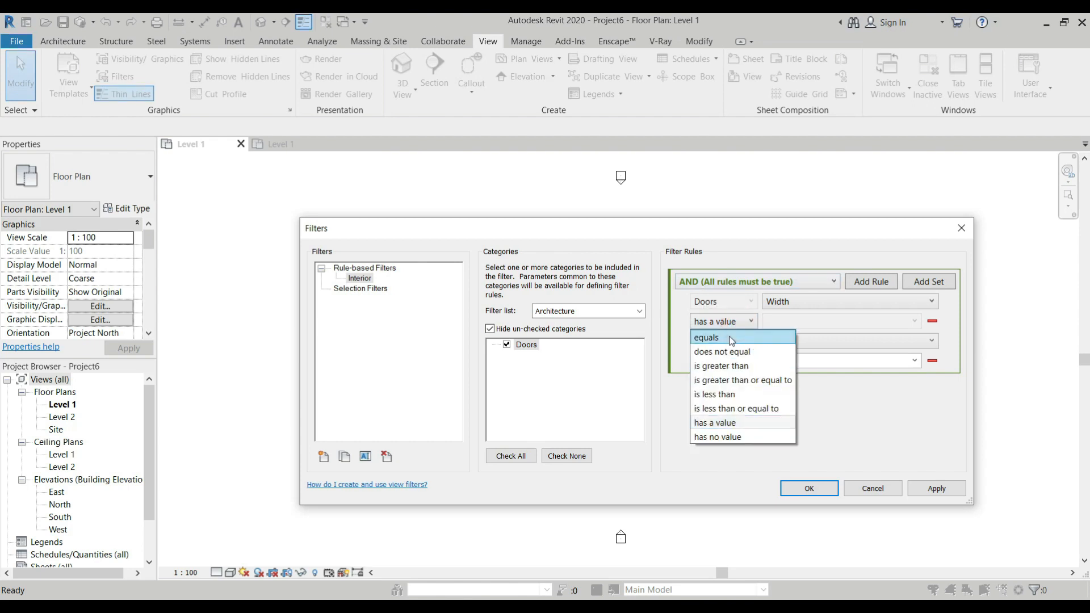
click(732, 335)
click(745, 361)
click(741, 377)
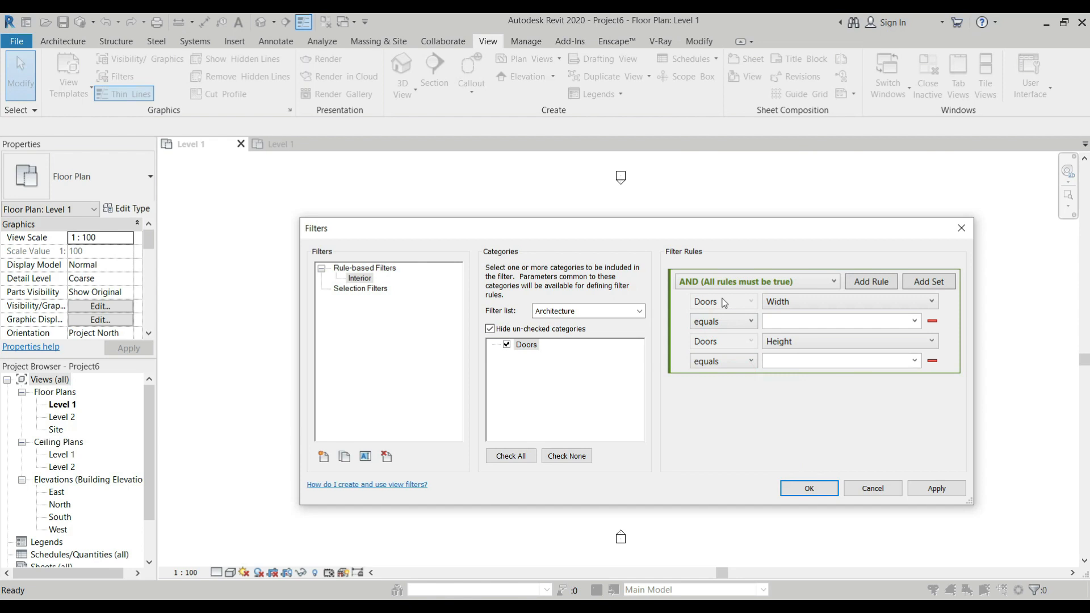
Set the door Width rule's value to 762.0 and the Height rule's value to 2032.0
click(915, 321)
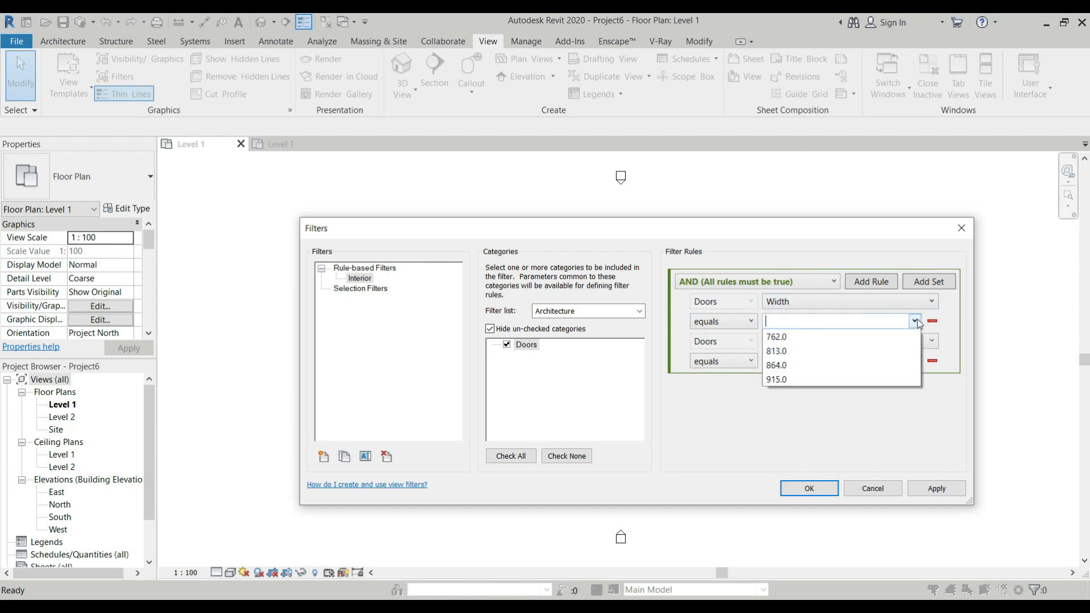
click(830, 337)
click(914, 361)
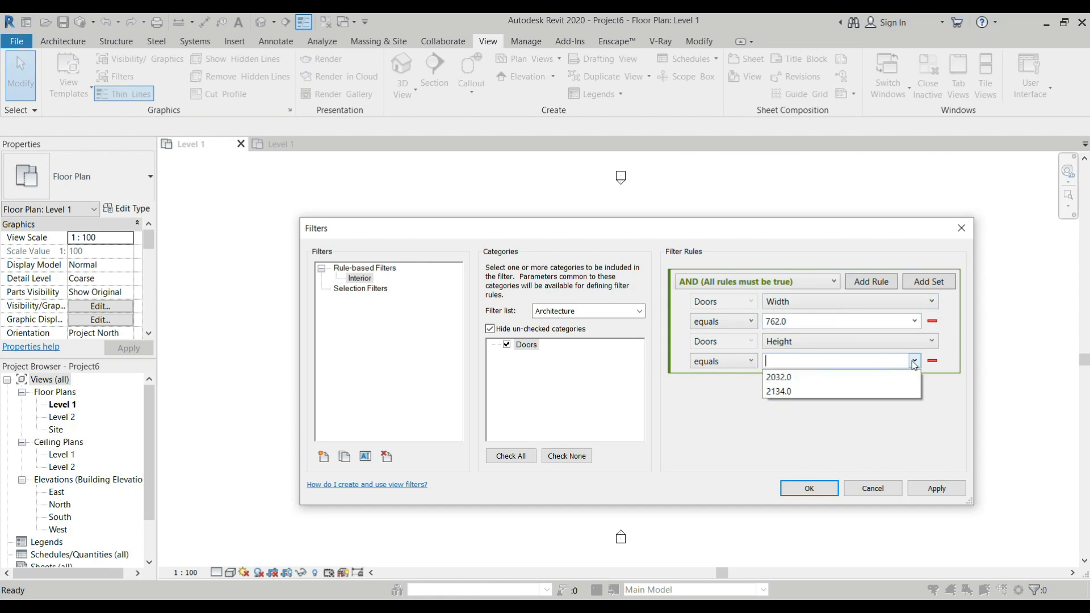
click(847, 384)
click(840, 405)
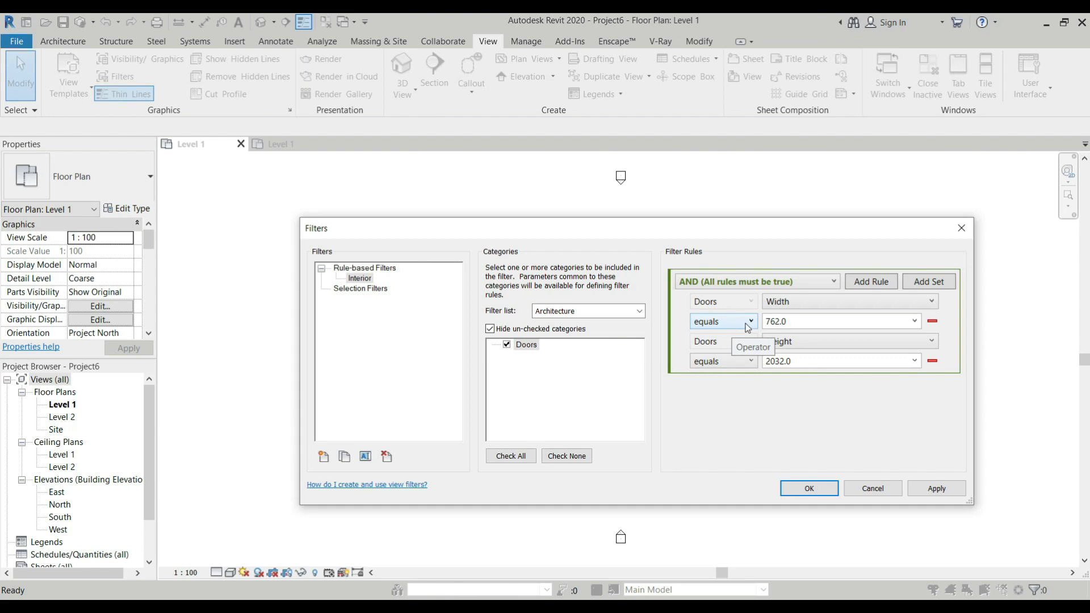
Try the OR (Any rule may be true) condition on the door rule set and return it to AND (All rules must be true)
click(697, 282)
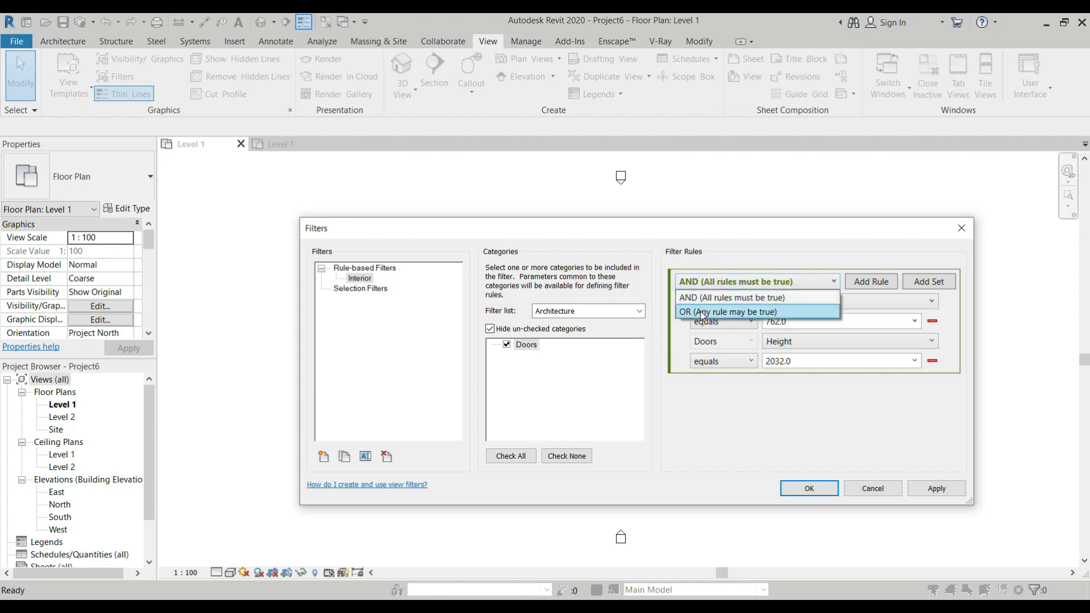
click(702, 313)
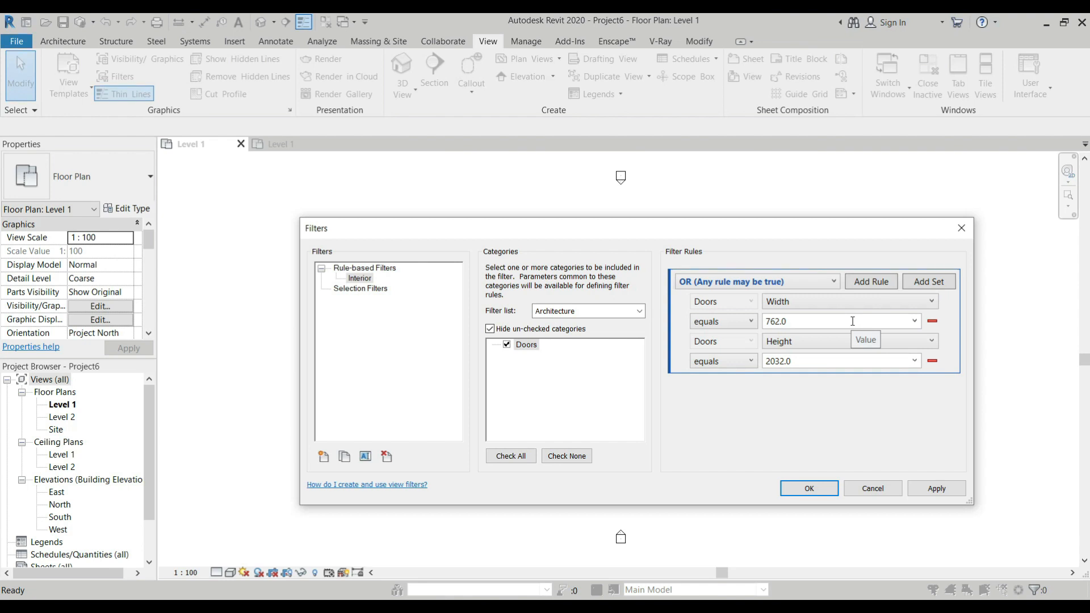
click(720, 282)
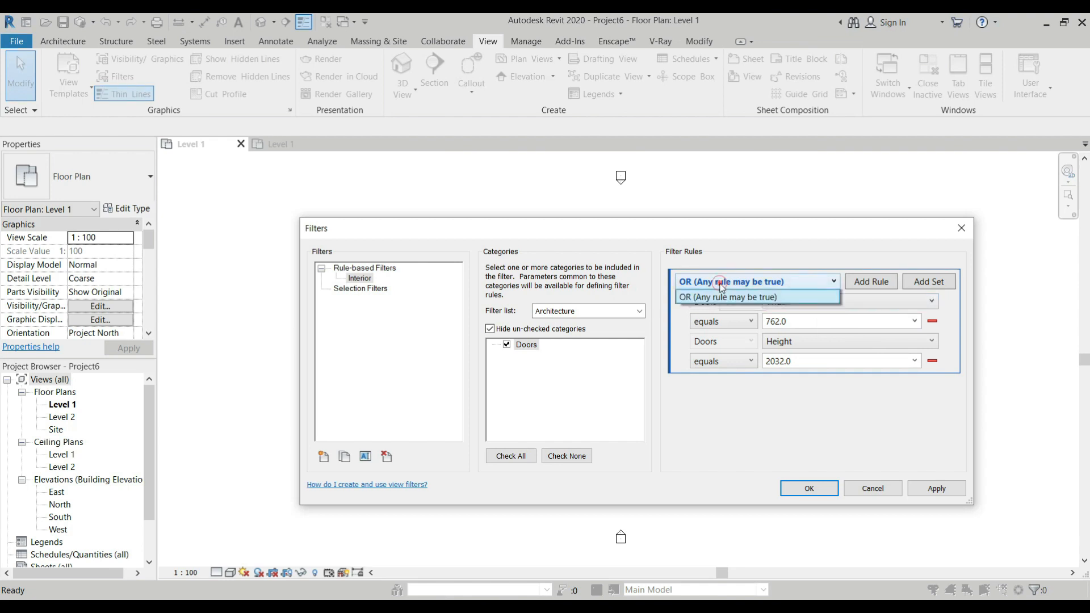
click(727, 302)
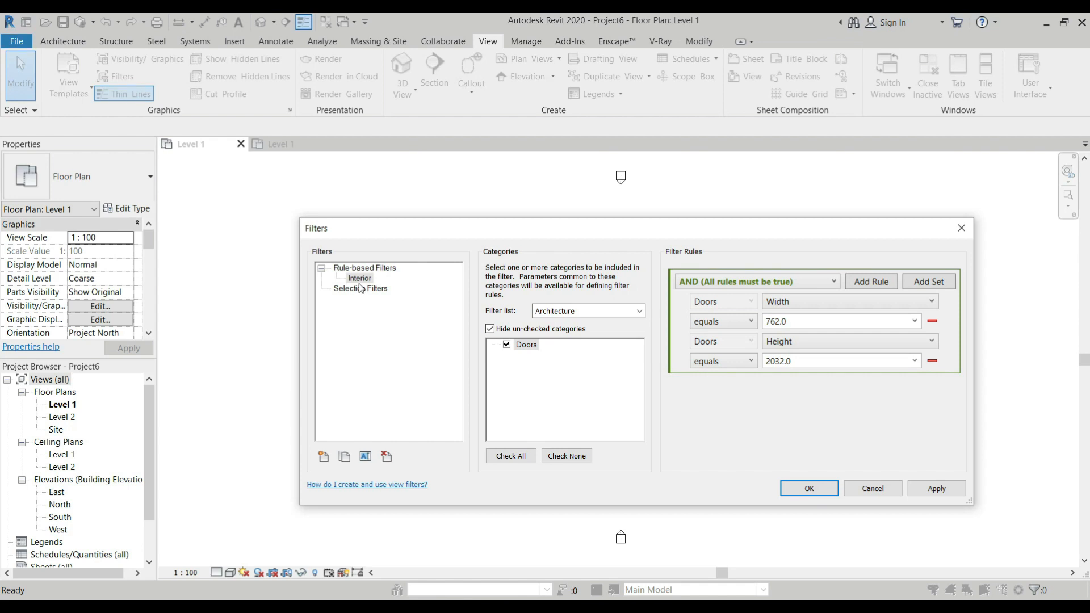
Apply the Interior filter's door rules and close the filter definitions
click(936, 488)
click(830, 489)
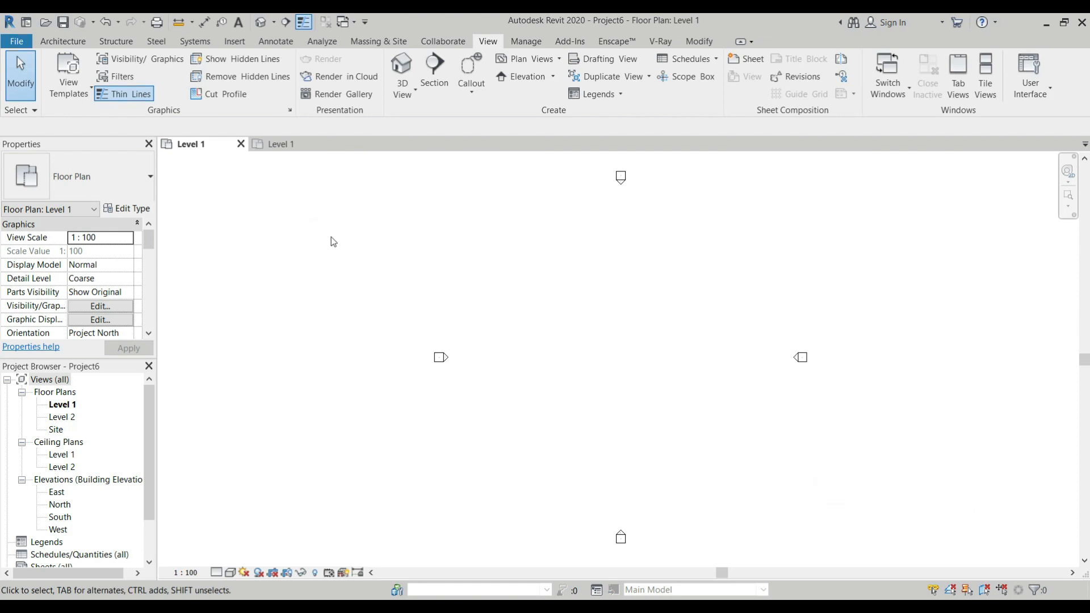
Switch to the Level 1 plan of RAC_basic_sample_project and show the filters in its Visibility/Graphic Overrides
click(298, 145)
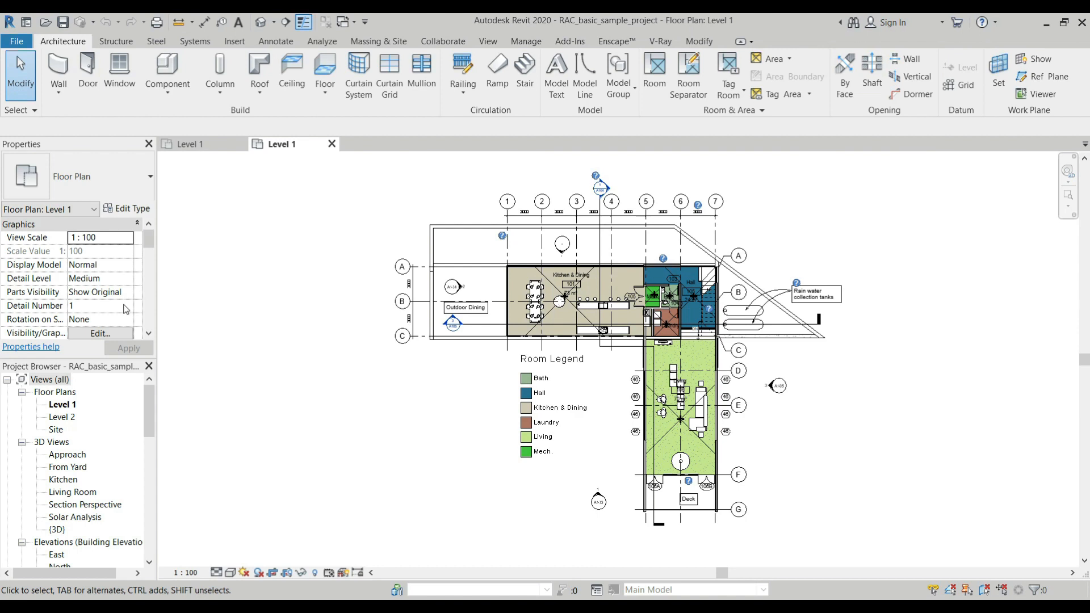
click(101, 334)
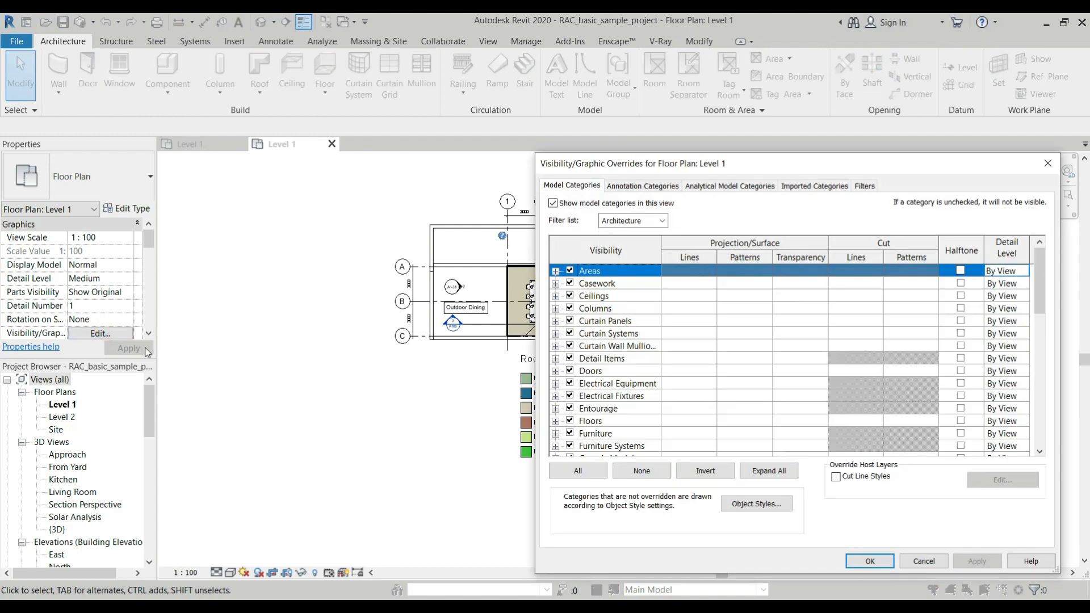
drag(624, 165, 382, 128)
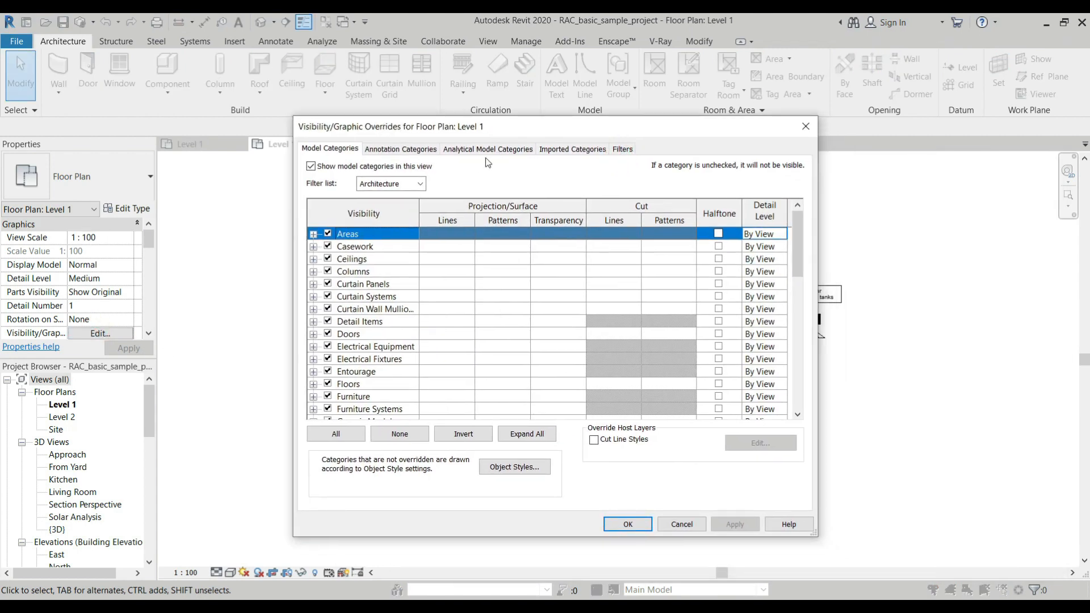
click(622, 149)
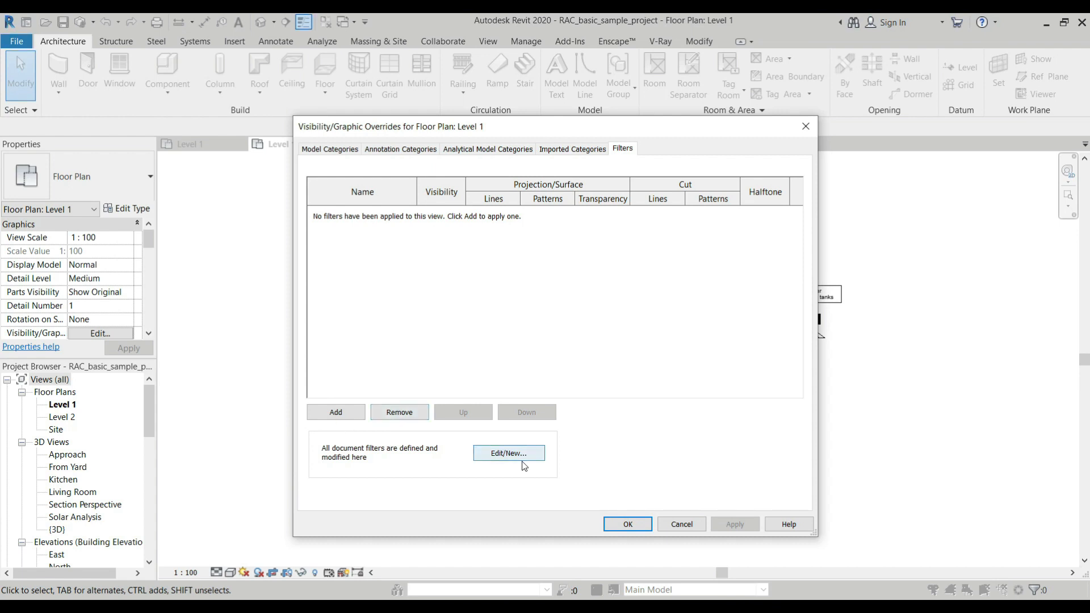
Add the rule-based filter Interior to the Level 1 floor plan's graphic overrides
click(347, 419)
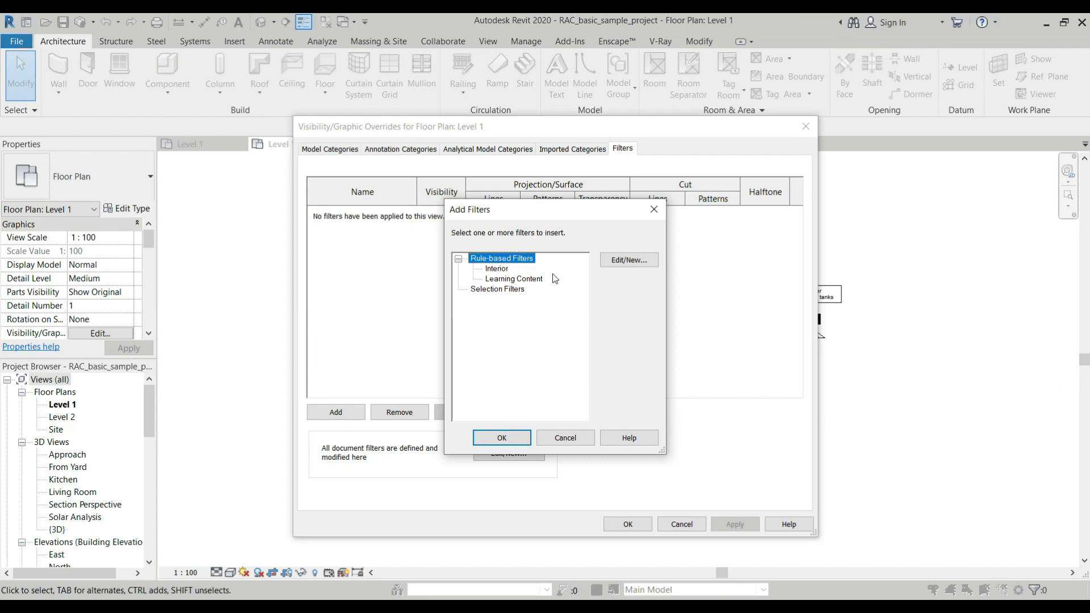
click(507, 270)
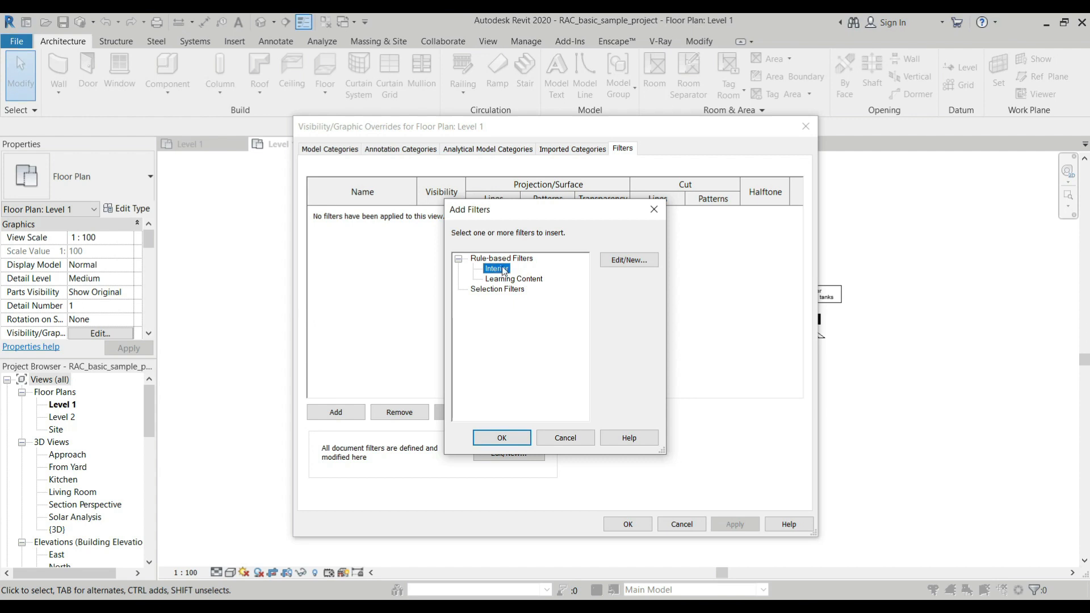
click(499, 438)
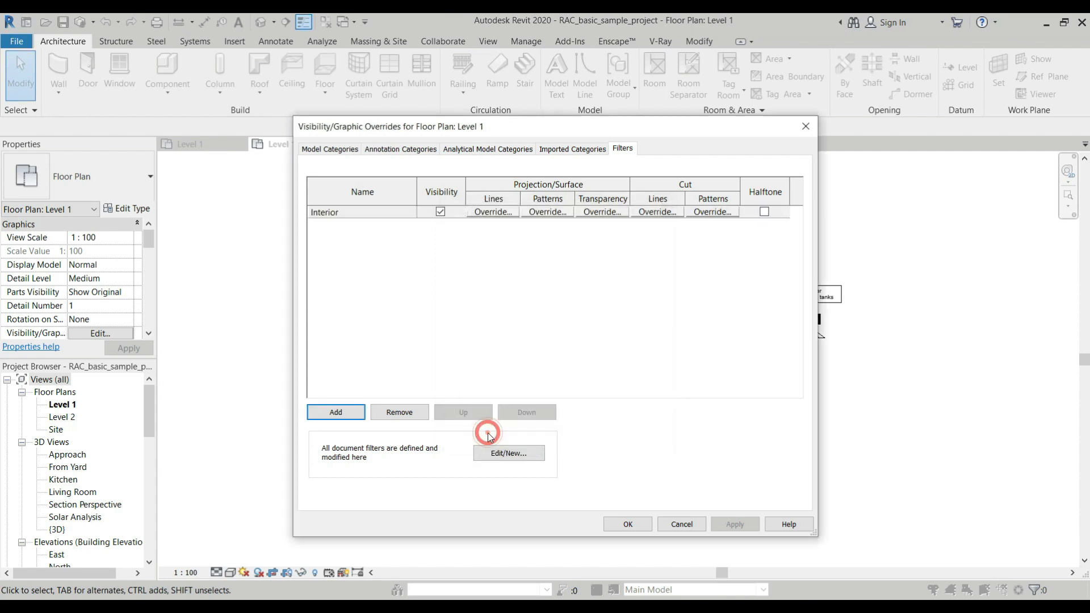
click(347, 212)
click(523, 457)
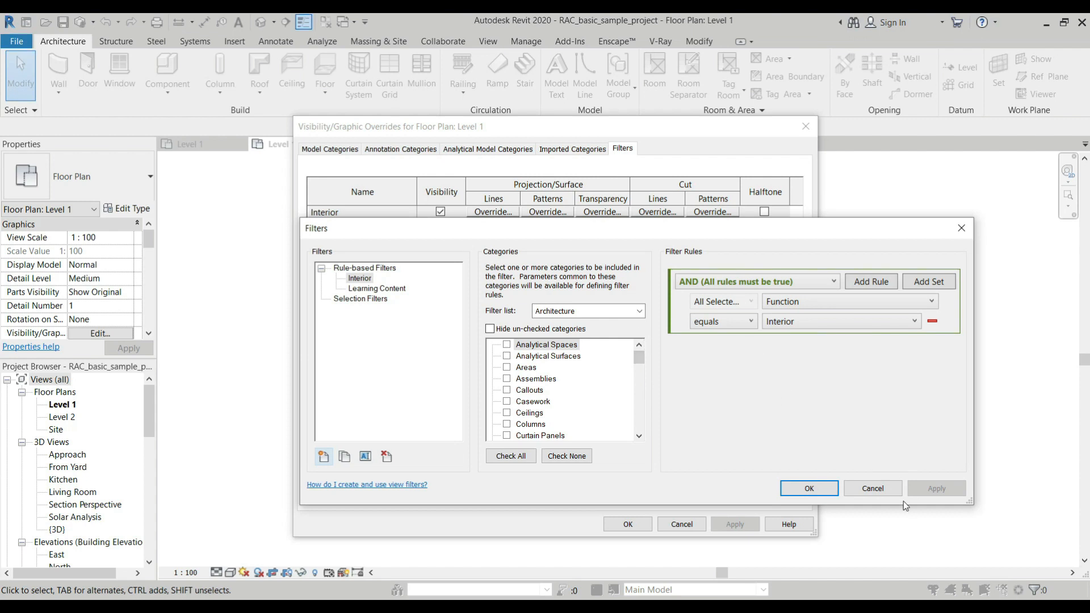
click(877, 489)
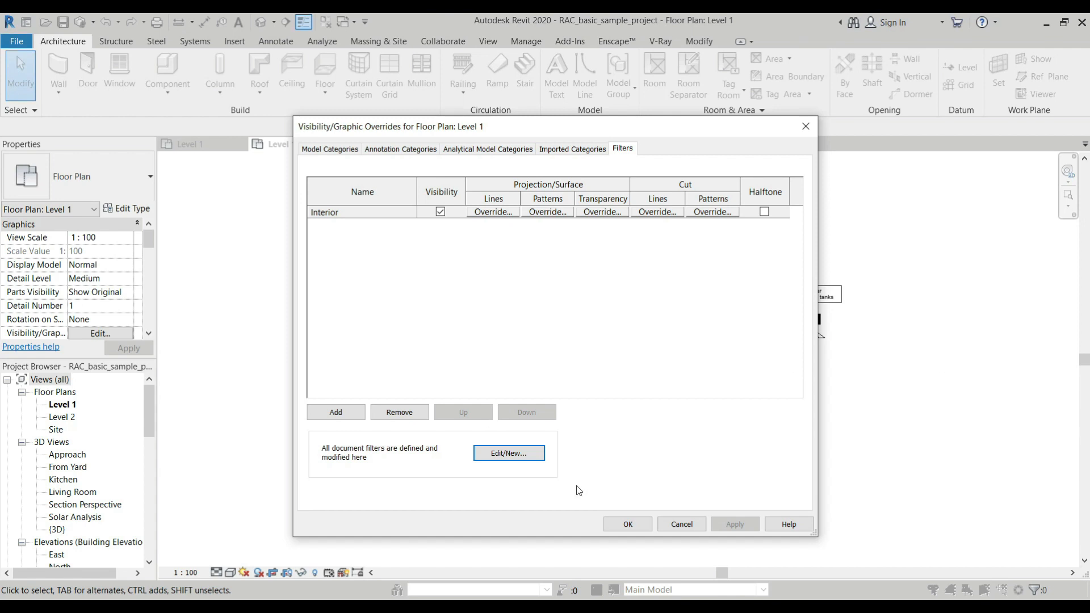
Edit the Interior filter to include only Doors by excluding Floors, Ramps, Stairs and Walls, with un-checked categories hidden
click(519, 454)
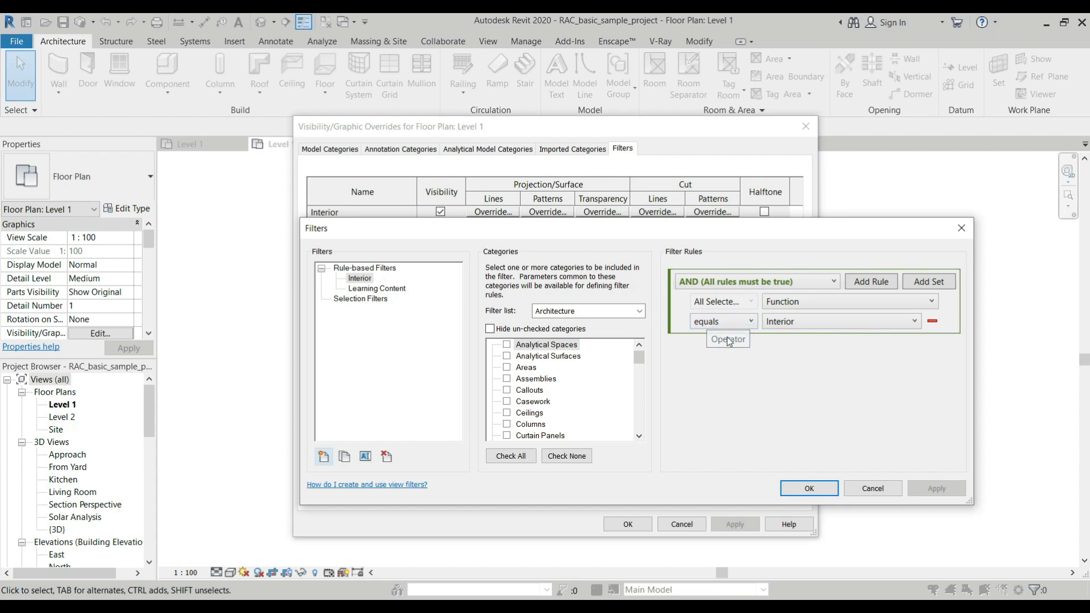
click(490, 329)
click(507, 356)
click(507, 367)
click(507, 379)
click(507, 390)
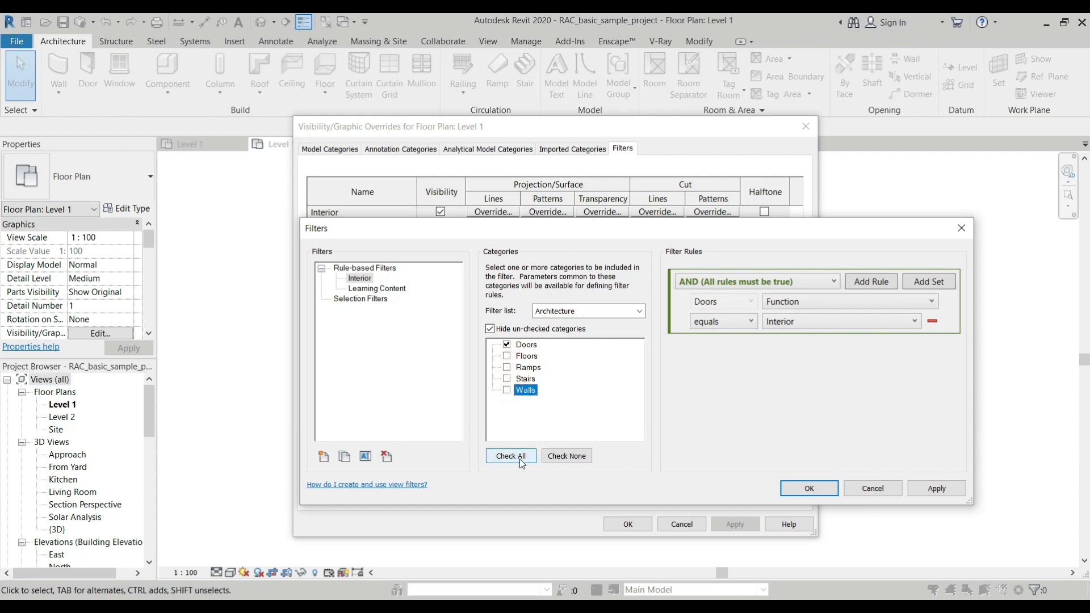
click(491, 330)
click(492, 330)
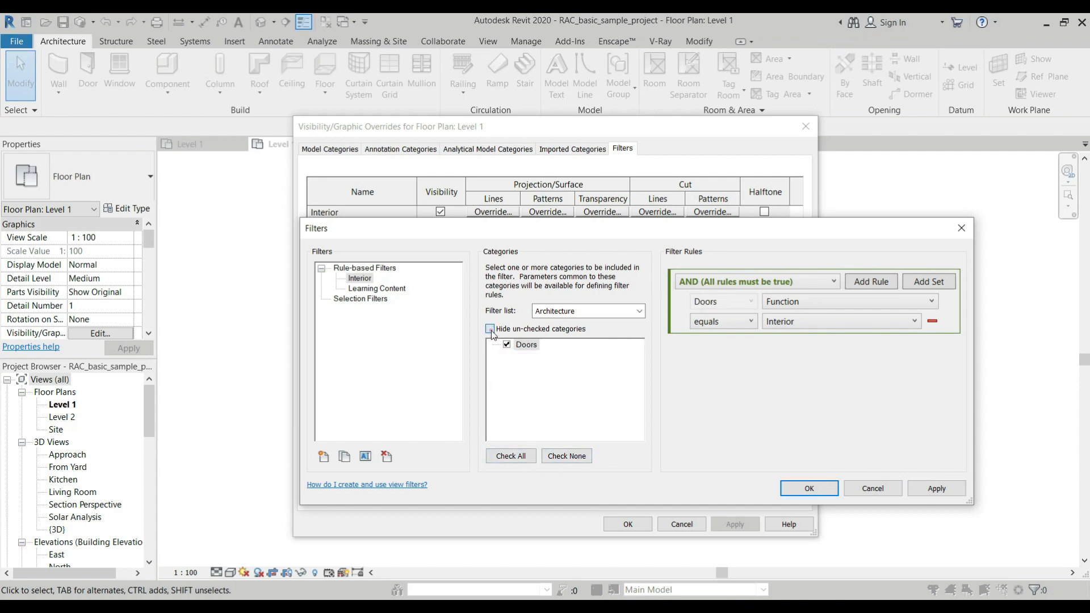
Add a second Doors rule to the Interior filter and change the first rule to Width equals 800.0
click(867, 287)
click(798, 304)
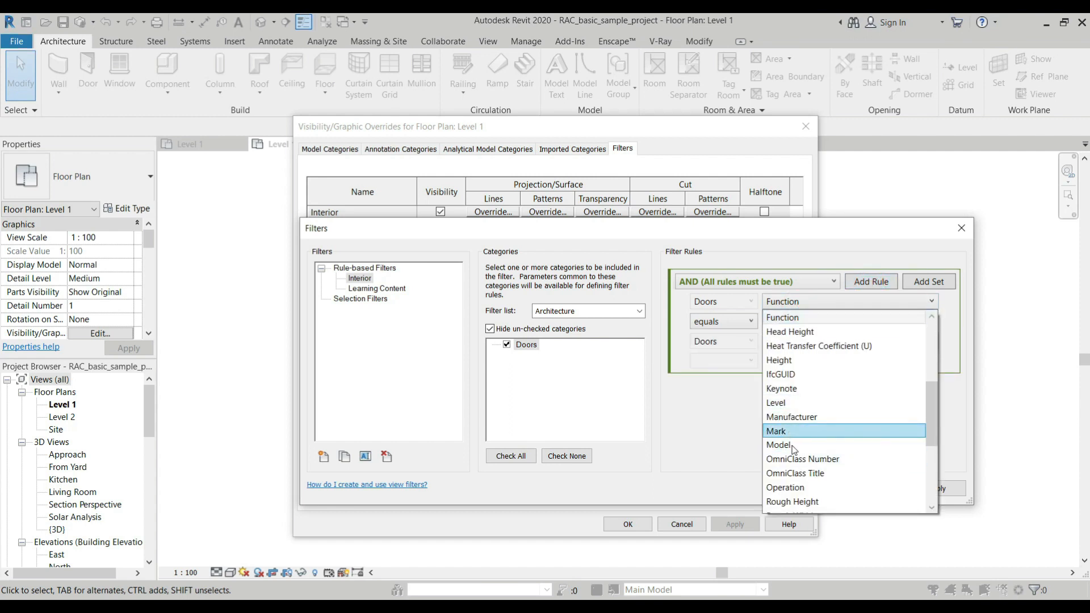
scroll(793, 448, down, 4)
click(792, 507)
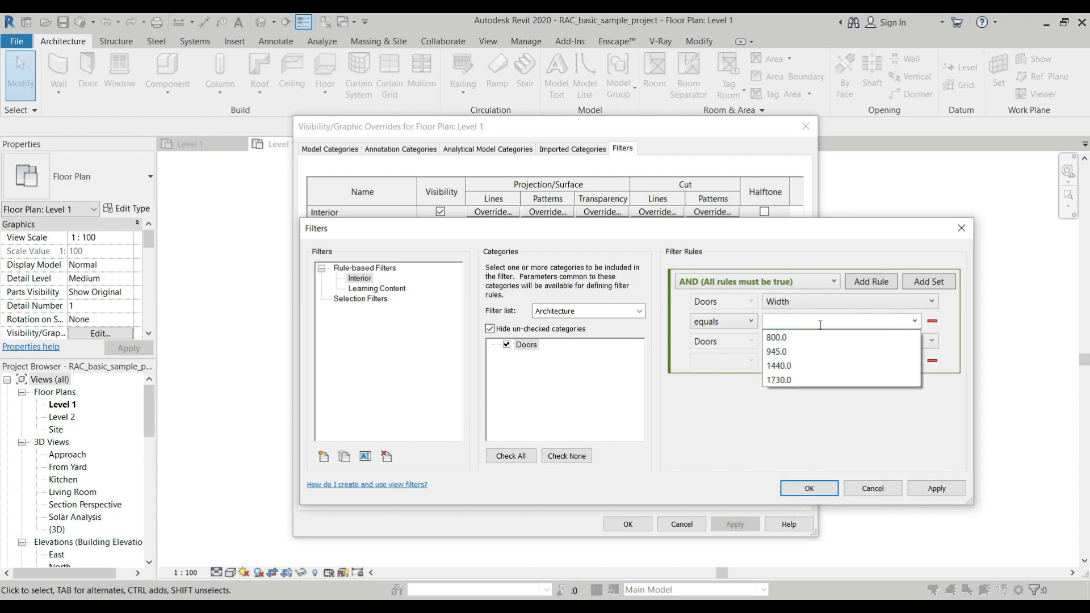
click(812, 338)
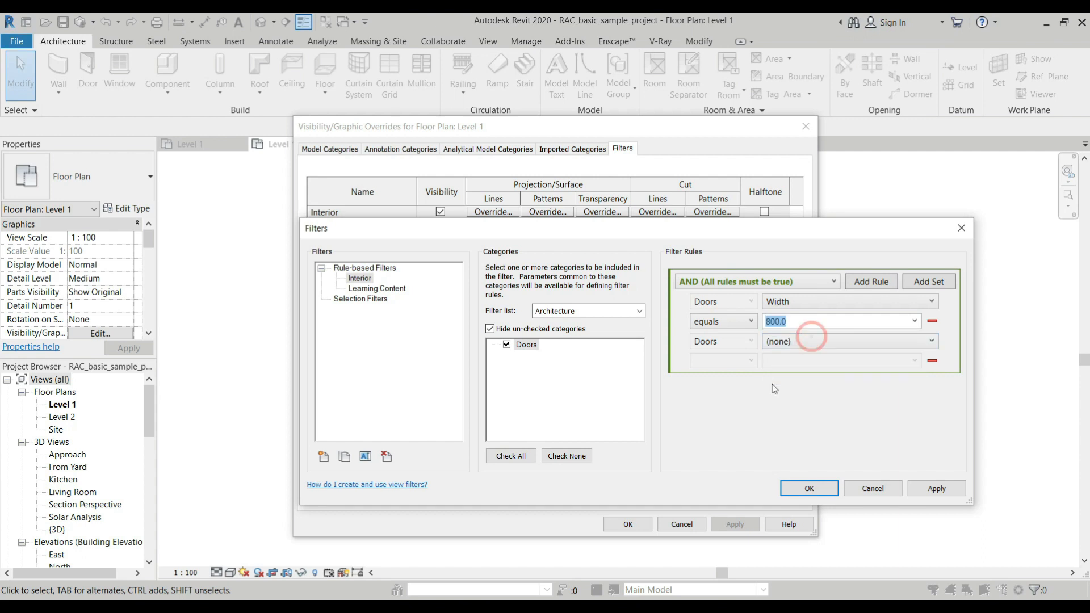
Define the second Doors rule as Height equals 2100.0 and apply the changes to the Interior filter
click(819, 345)
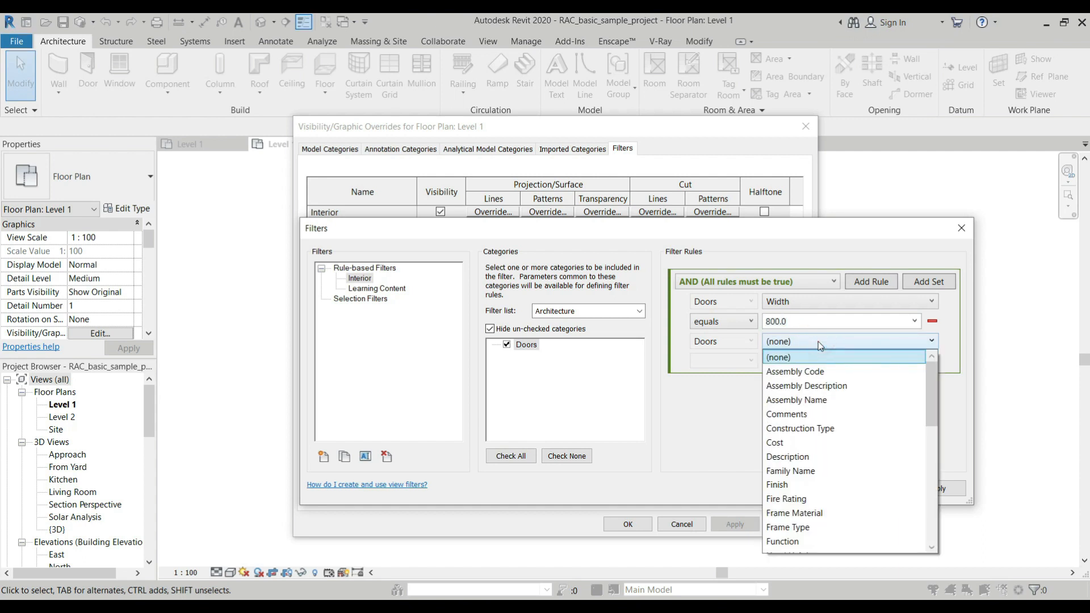
scroll(840, 462, down, 6)
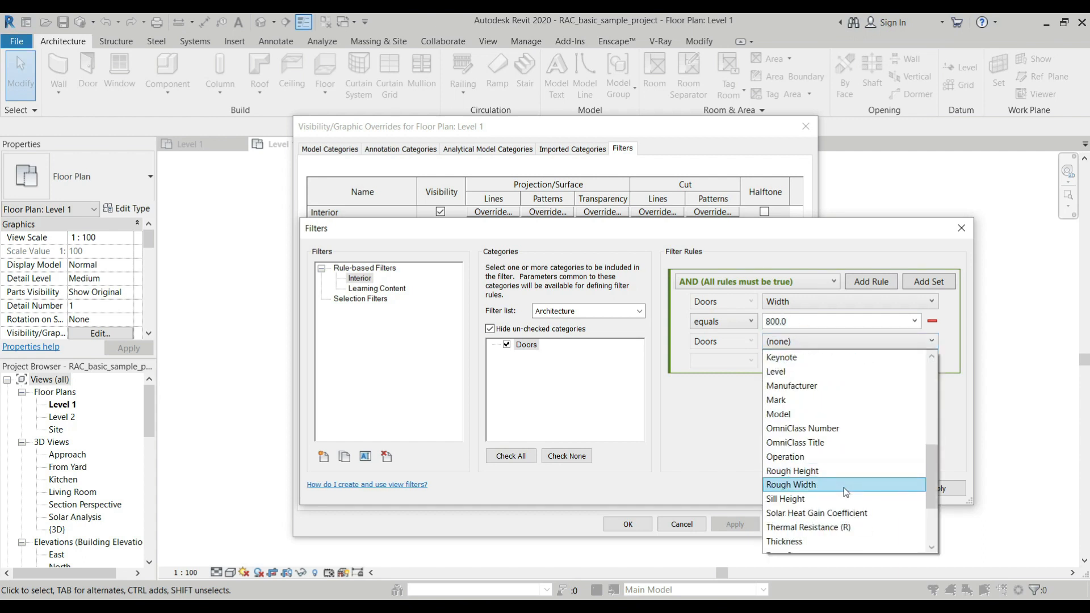
scroll(846, 488, down, 3)
scroll(806, 429, up, 1)
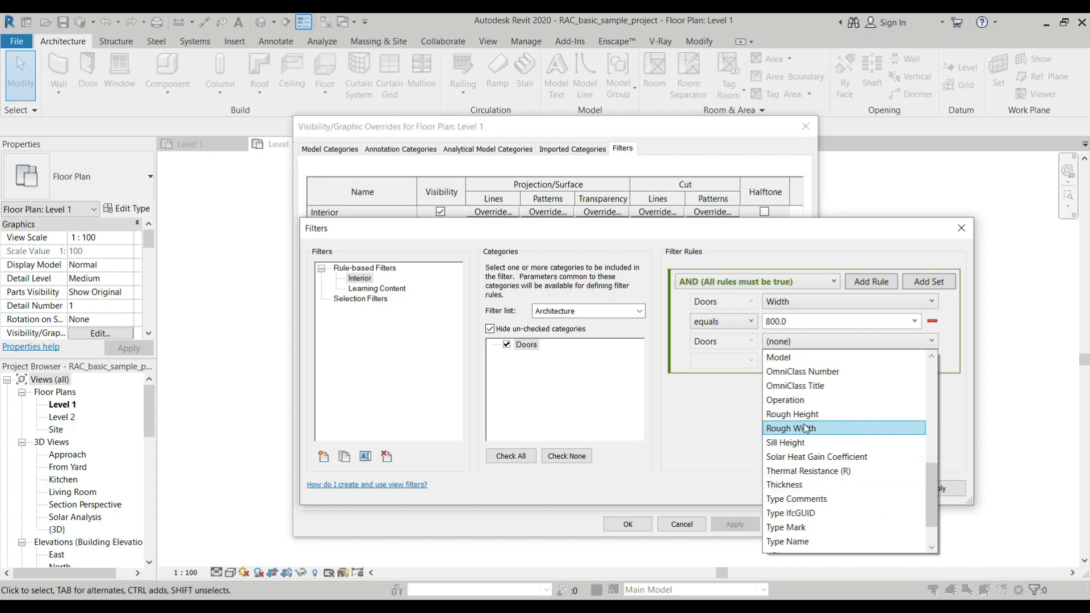
scroll(806, 430, up, 1)
scroll(806, 430, up, 5)
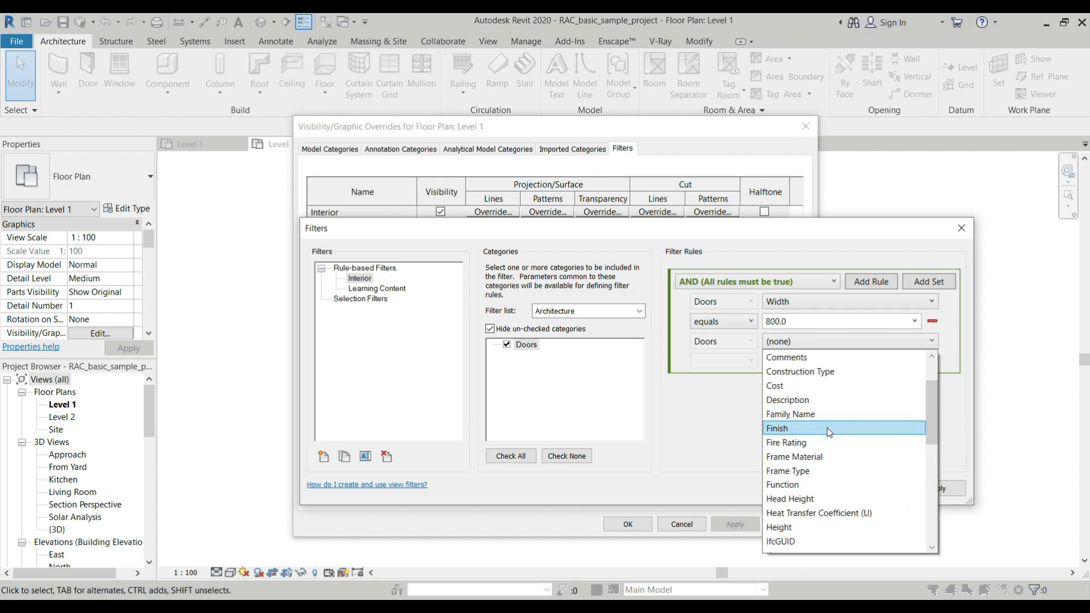
click(806, 527)
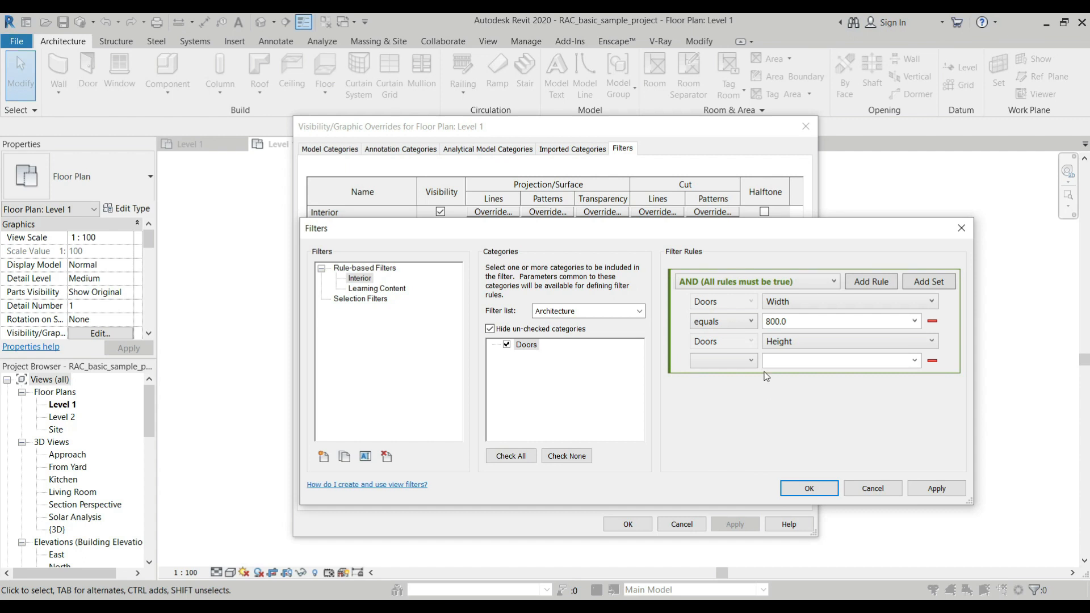
click(753, 355)
click(718, 379)
click(915, 361)
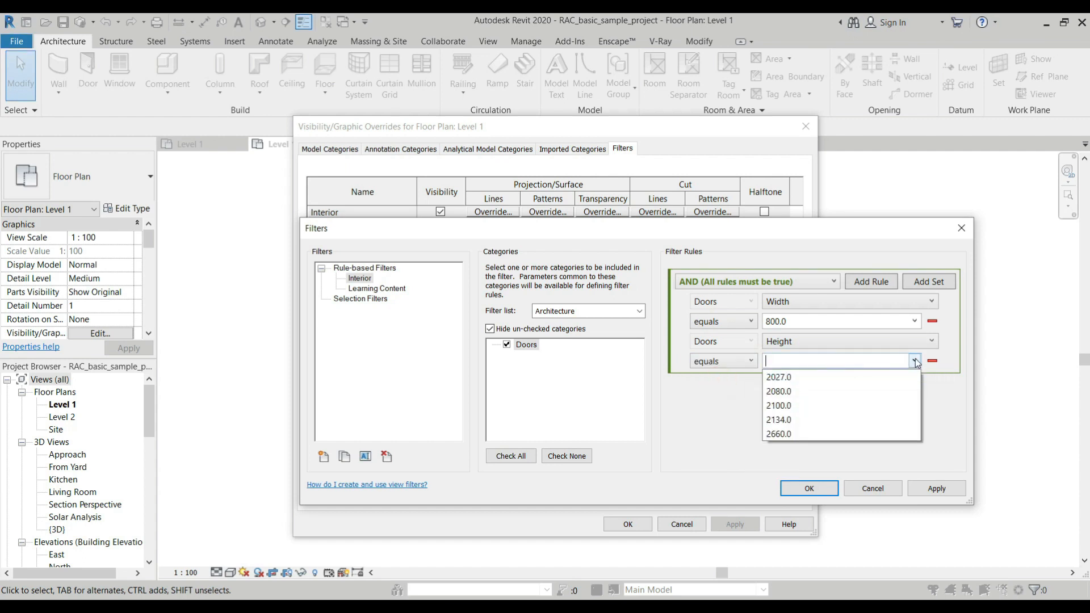
click(809, 406)
click(945, 486)
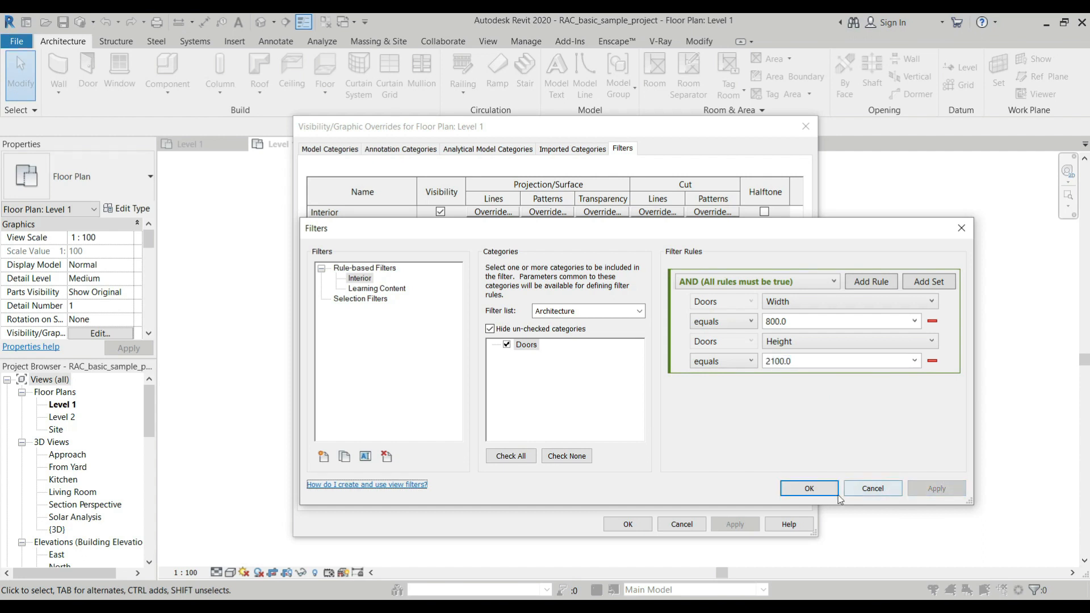
Confirm the Interior filter's door rules and close the Level 1 graphic overrides, returning to the floor plan
click(808, 488)
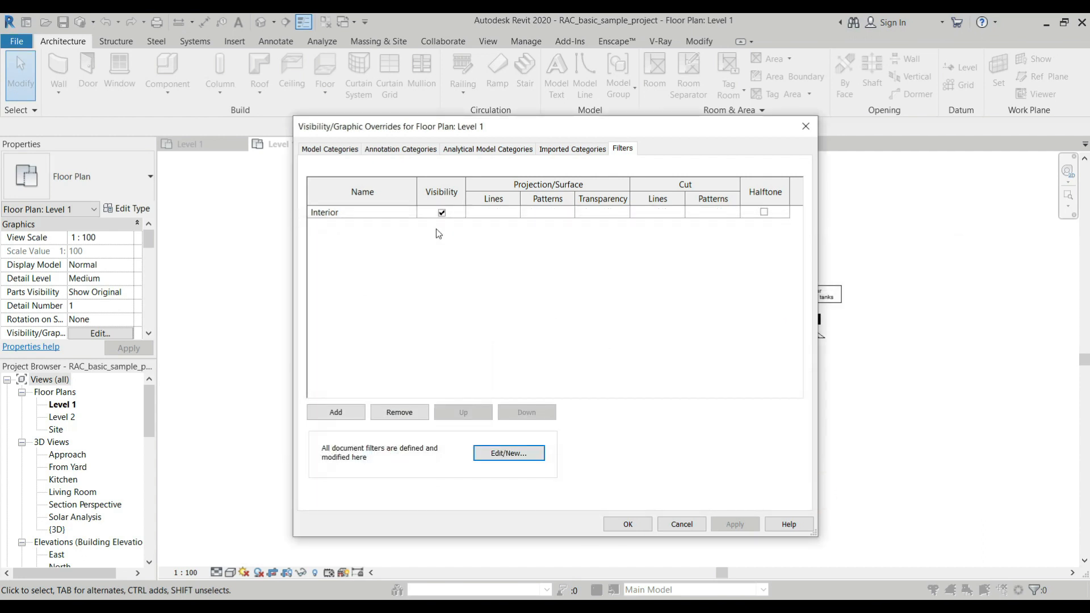
click(626, 524)
scroll(638, 321, up, 5)
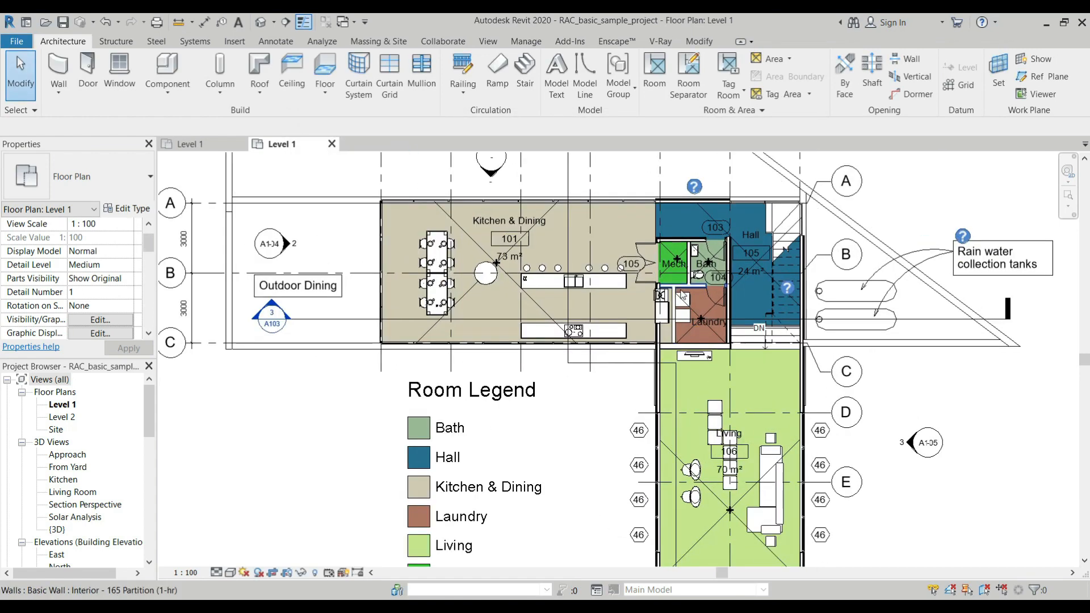
scroll(656, 331, down, 2)
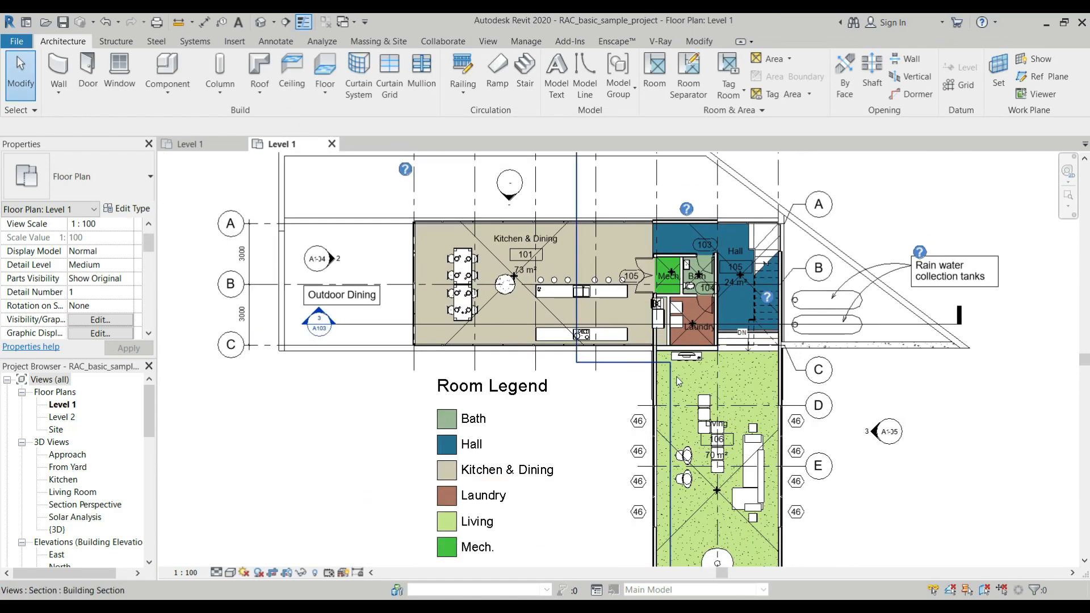
Open the filter overrides of the Level 1 floor plan's visibility settings and select the Interior filter
click(95, 323)
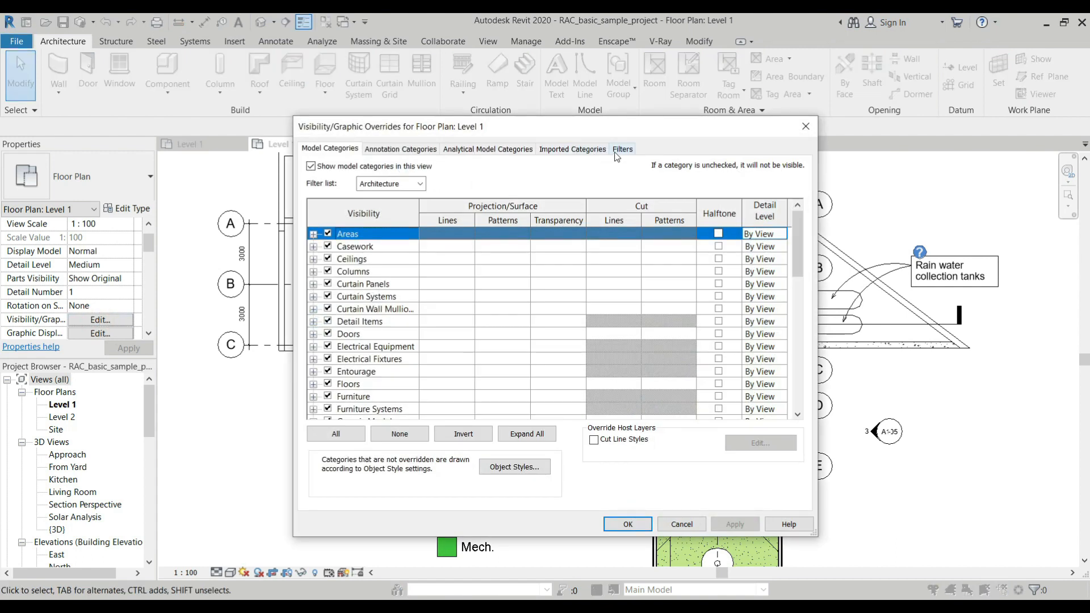
click(623, 149)
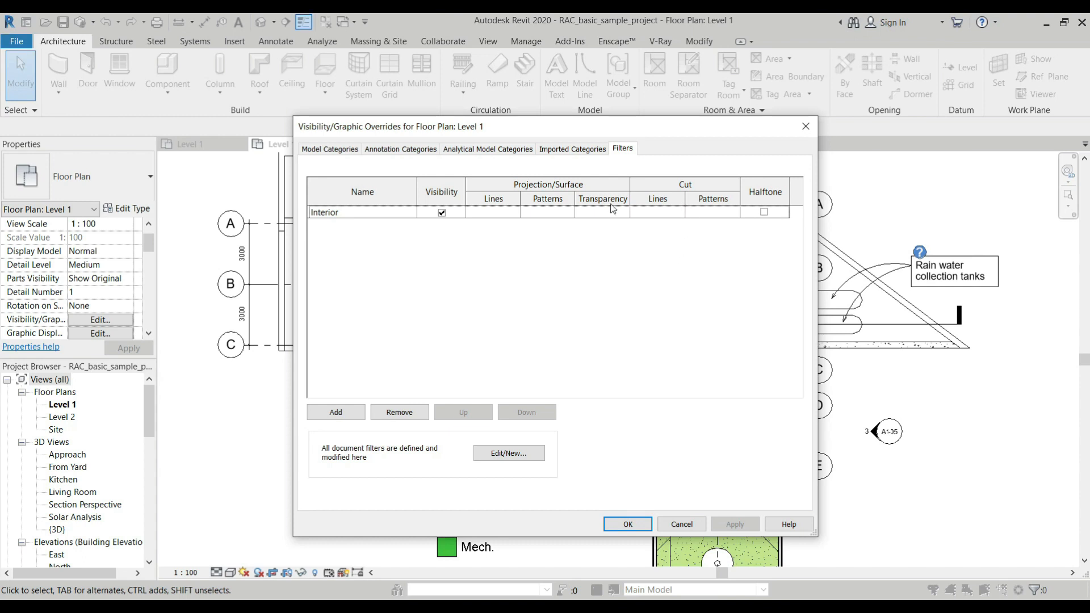
click(514, 214)
click(513, 214)
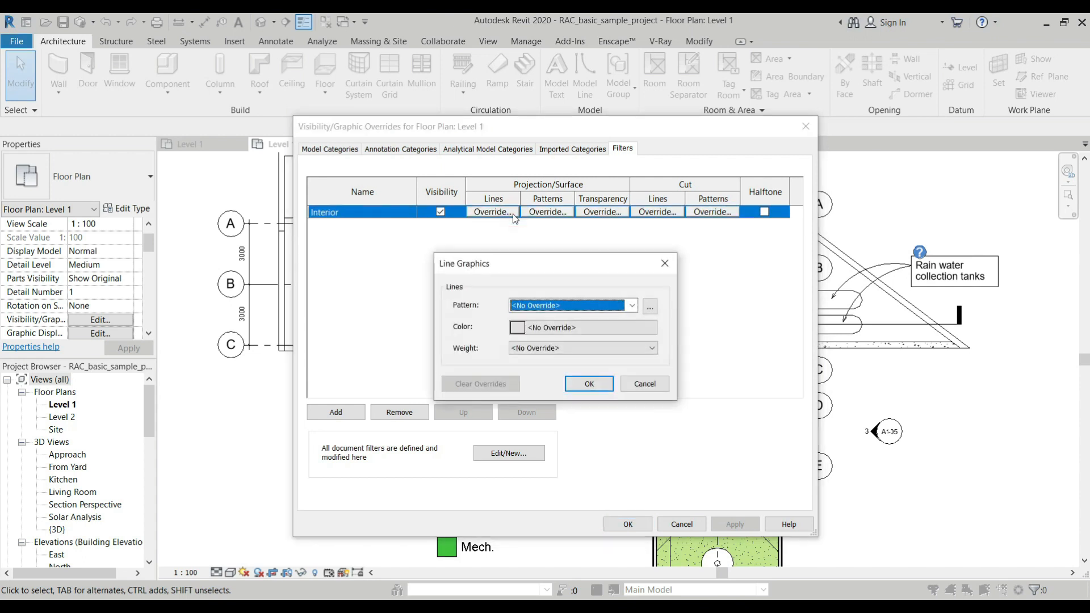
click(631, 306)
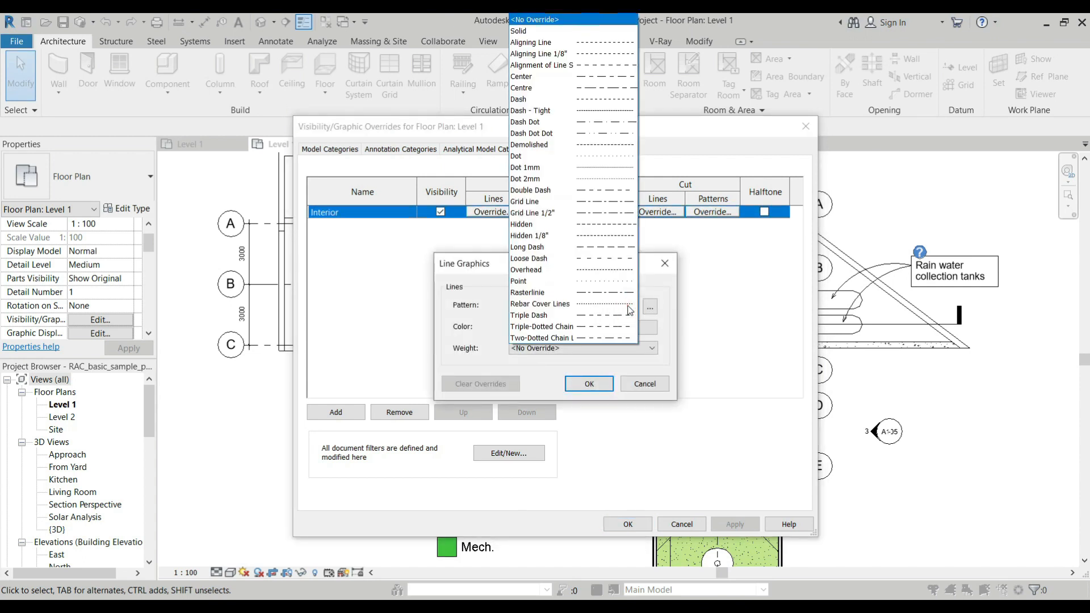
click(745, 271)
click(665, 261)
Override the Interior filter's projection/surface foreground pattern with a red diagonal crosshatch, confirm the overrides, and inspect the doors in the plan
click(547, 211)
click(634, 286)
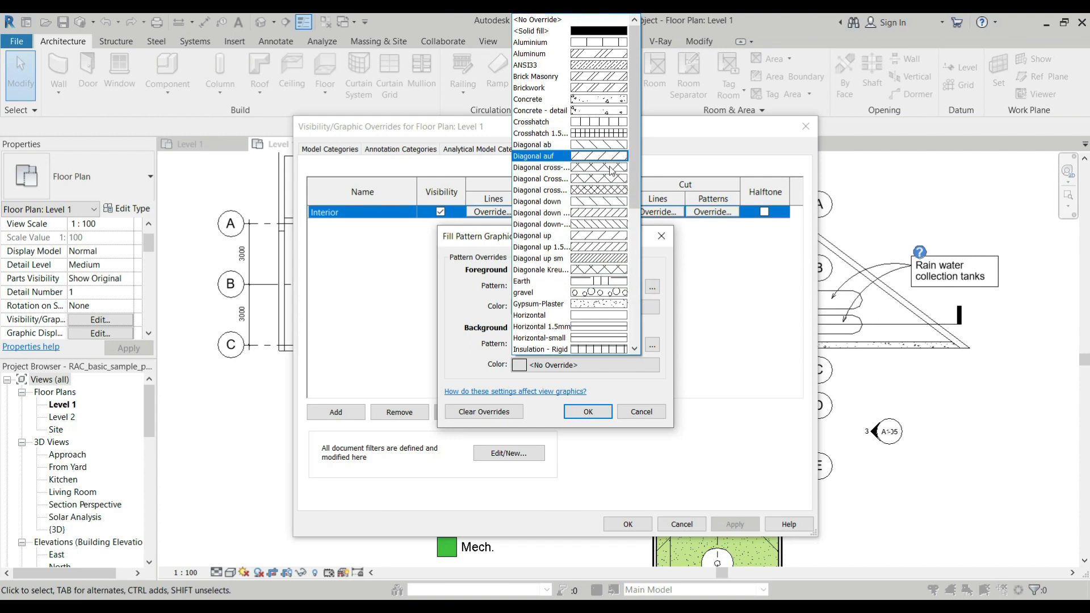
click(606, 191)
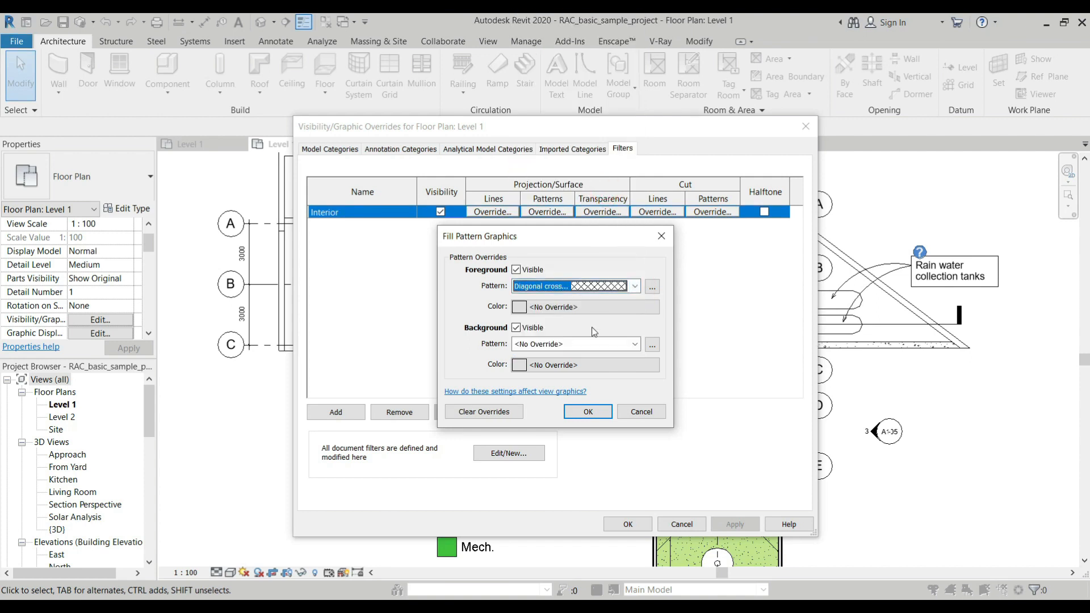
click(568, 307)
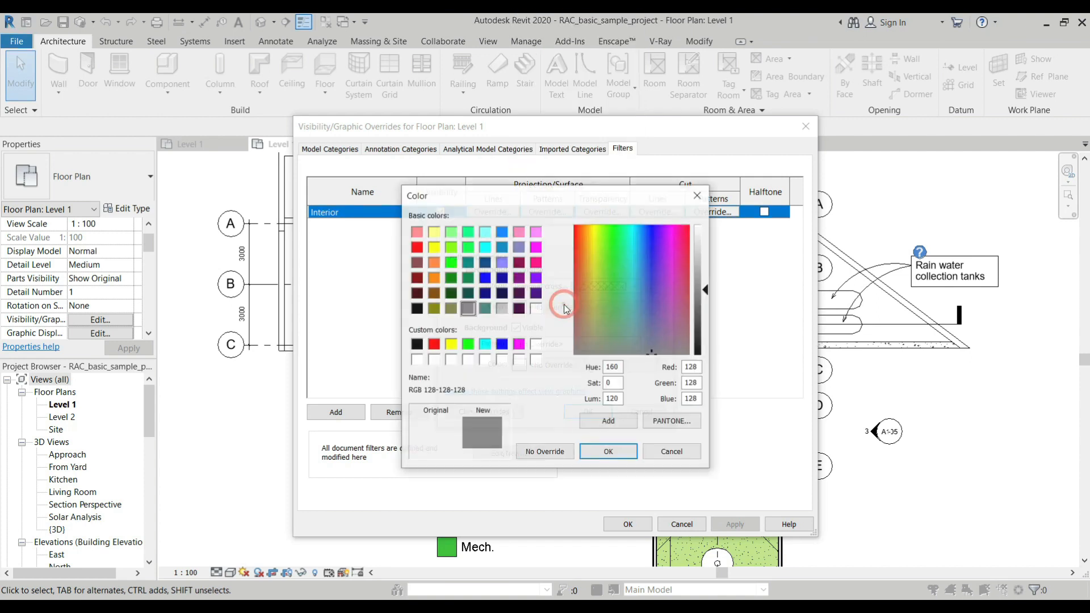
click(433, 345)
click(615, 452)
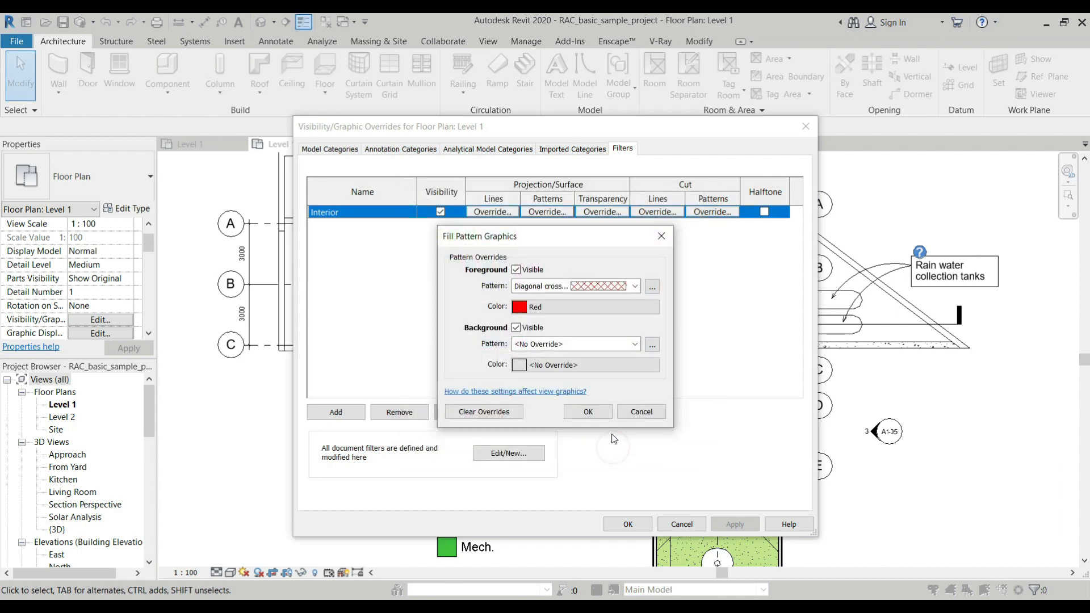
click(587, 413)
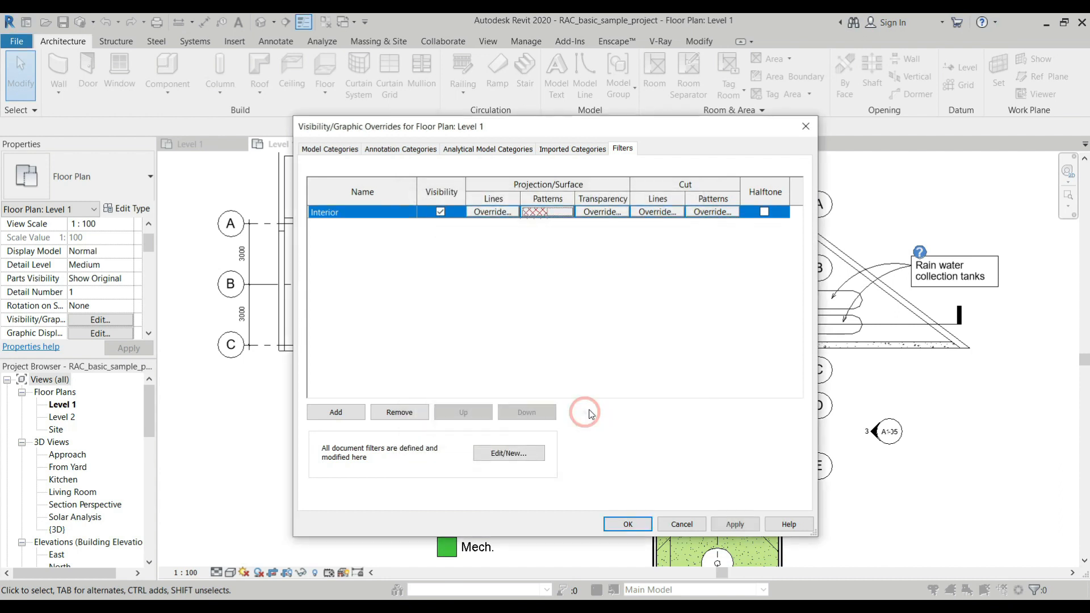
click(627, 524)
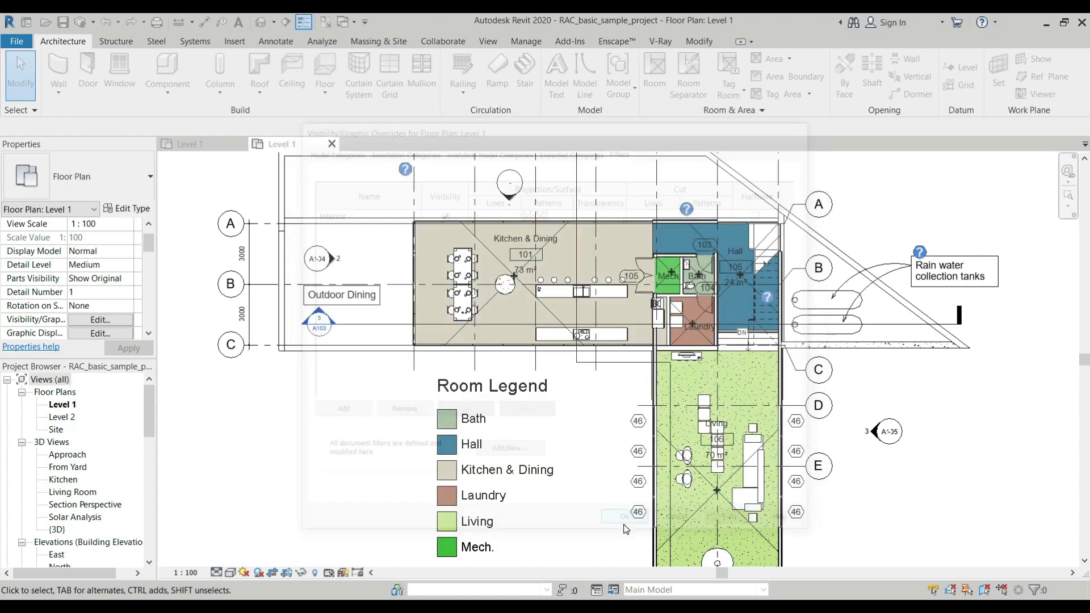
scroll(614, 298, up, 5)
scroll(671, 332, down, 1)
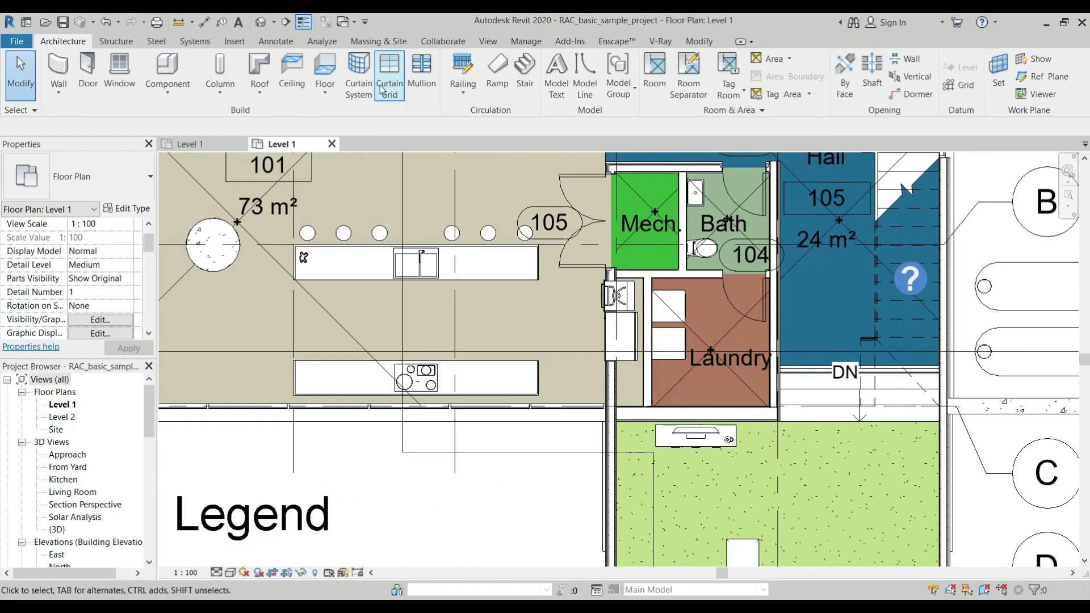
Open the default 3D view and hide the main building's metal panel roof in that view
click(260, 25)
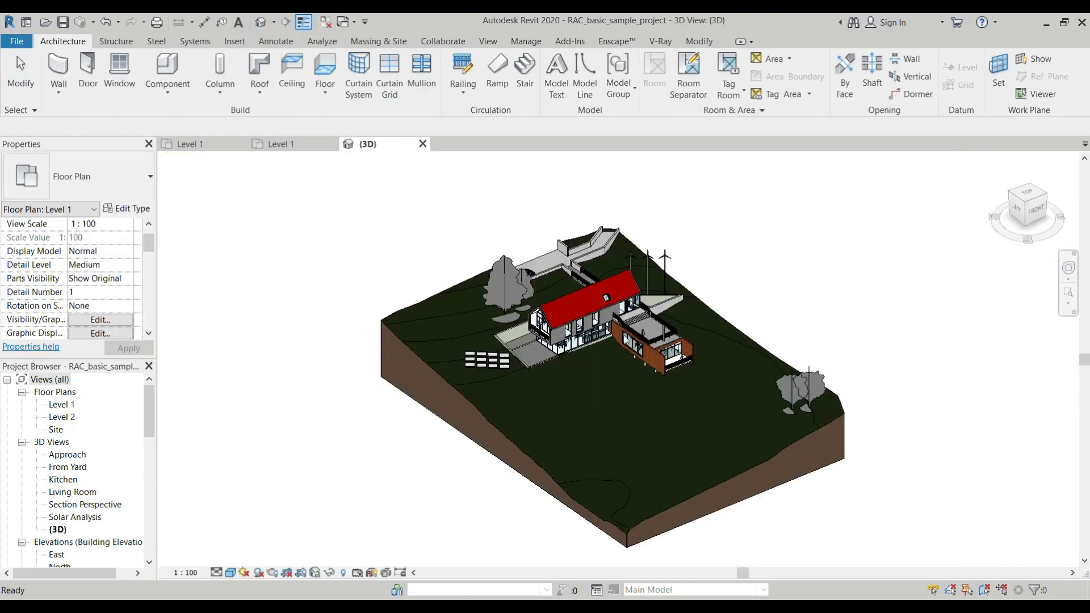
scroll(577, 322, up, 3)
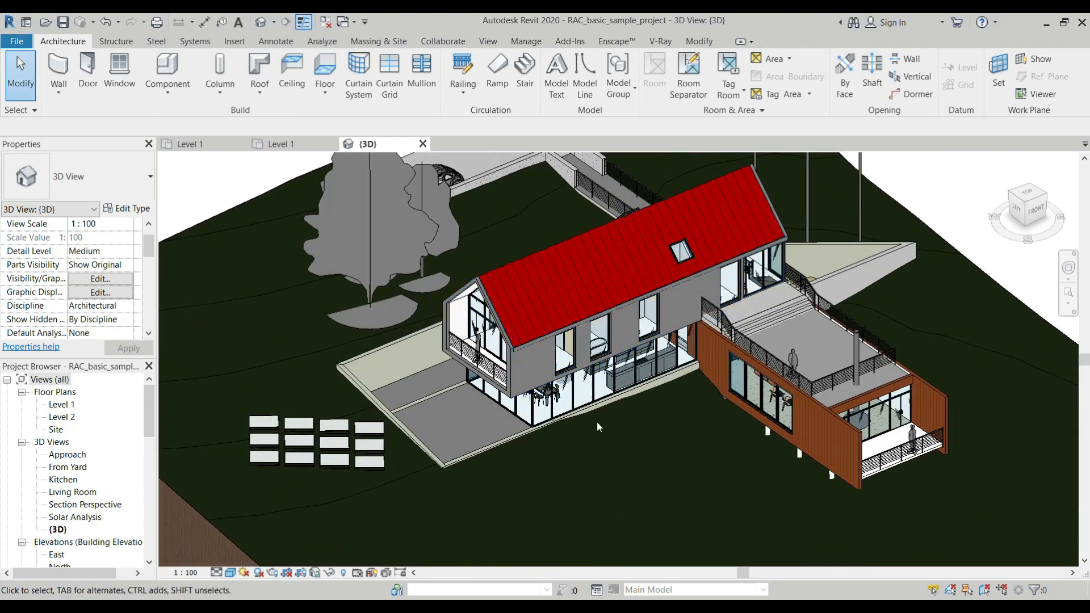
scroll(568, 426, up, 3)
shift+middle_drag(588, 398, 477, 383)
scroll(470, 382, up, 4)
scroll(471, 383, down, 1)
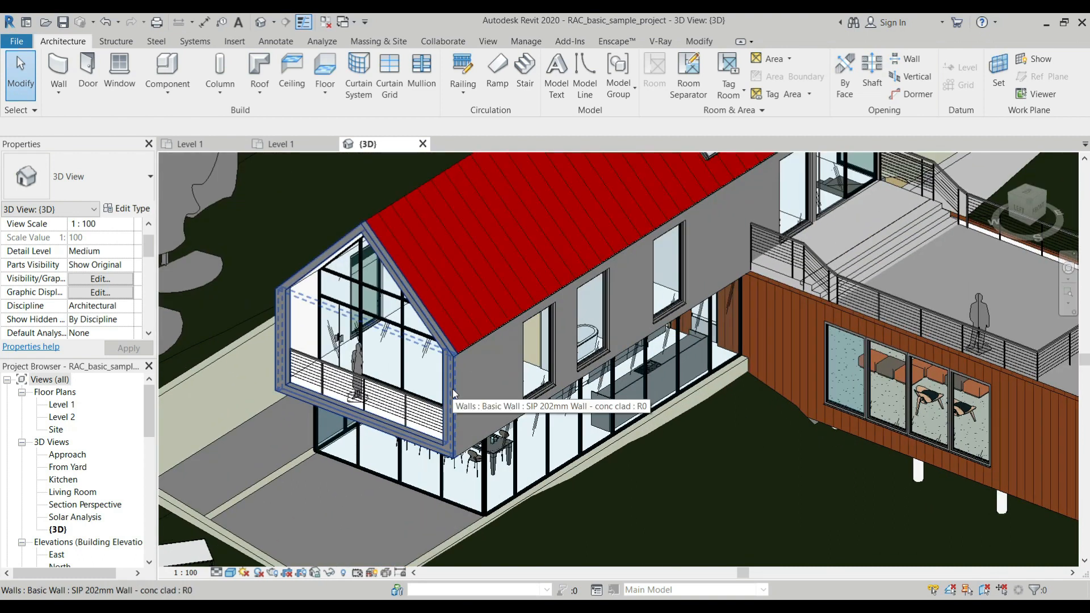
scroll(460, 395, down, 1)
scroll(466, 400, down, 1)
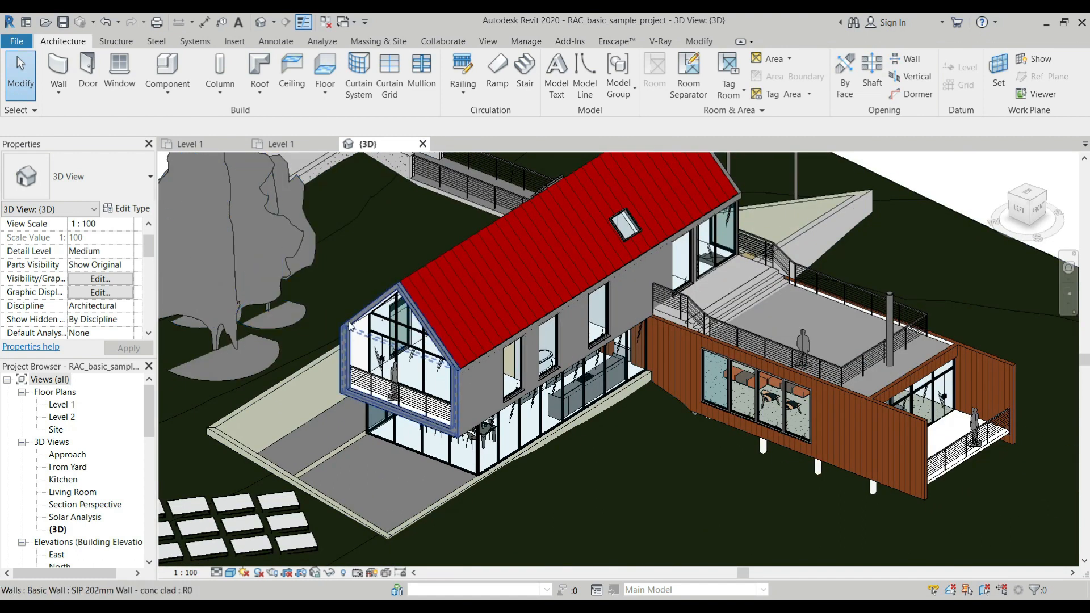
scroll(335, 247, down, 2)
scroll(377, 323, up, 3)
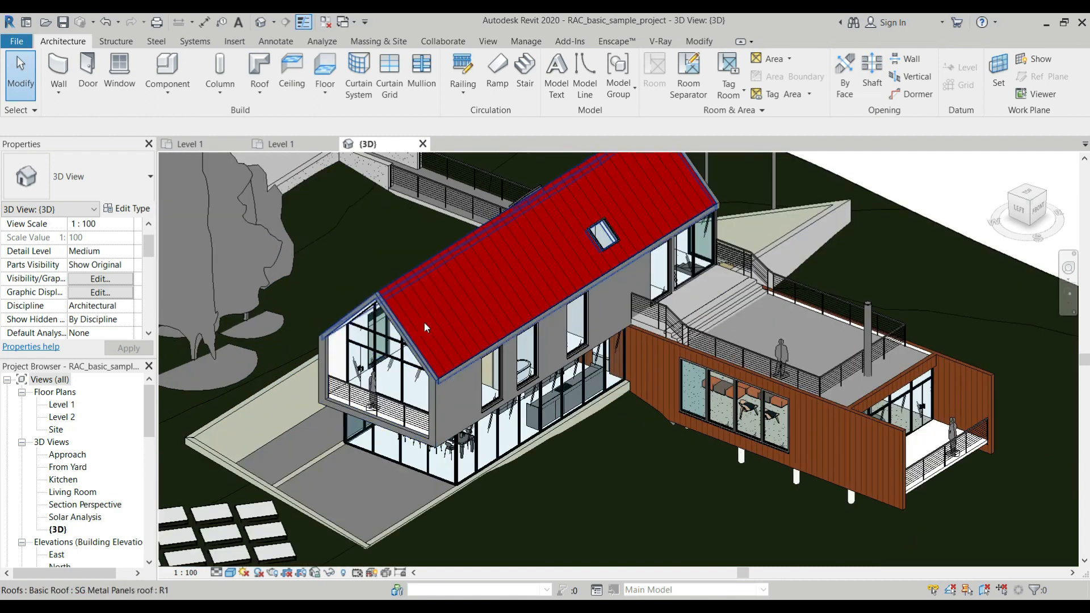
click(424, 325)
key(e)
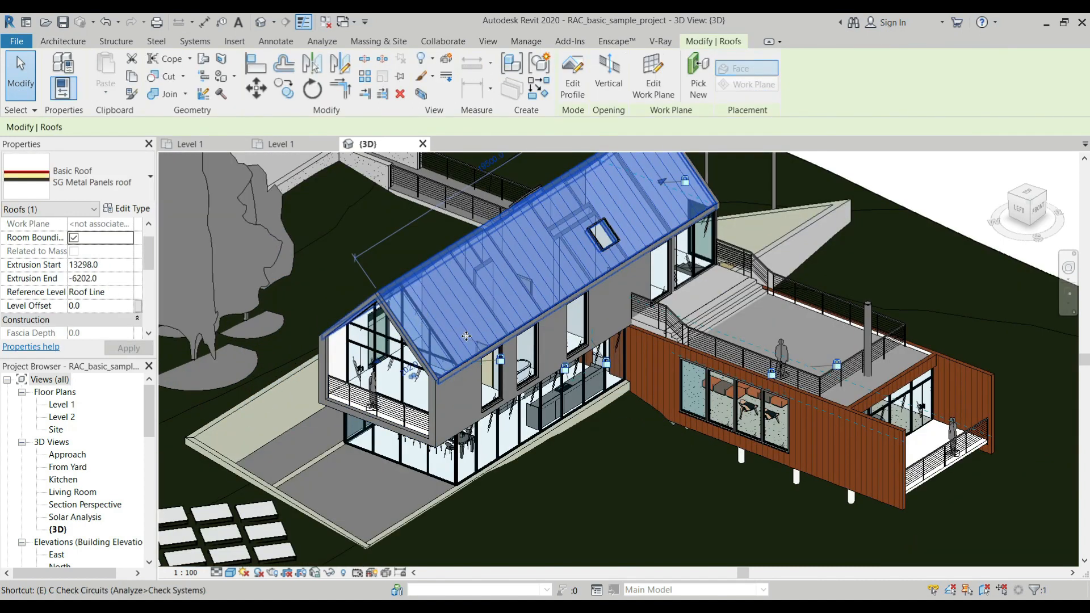
key(h)
Examine the house's interior doors and rooms in the 3D view from several sides
scroll(483, 326, up, 2)
scroll(635, 309, up, 3)
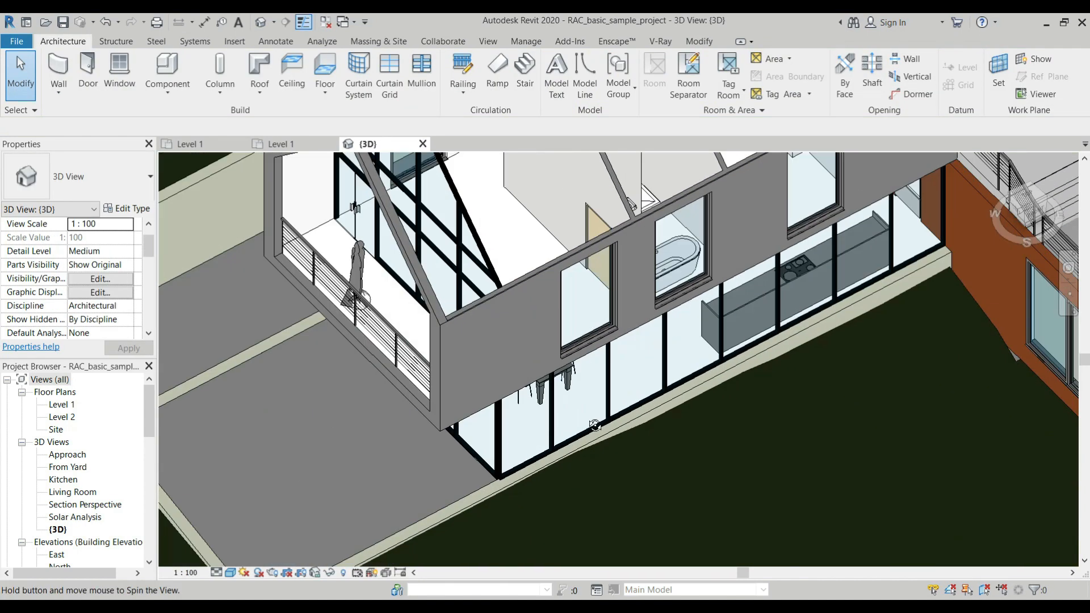
scroll(454, 471, down, 5)
scroll(577, 352, up, 6)
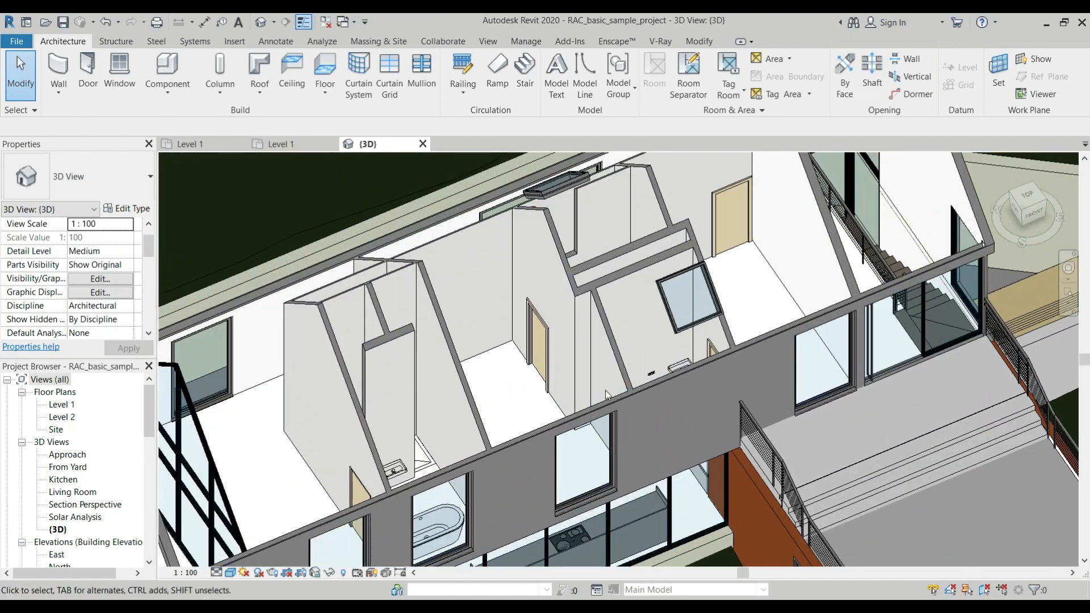
scroll(497, 326, down, 3)
shift+drag(664, 364, 472, 310)
scroll(499, 284, down, 4)
scroll(749, 430, up, 4)
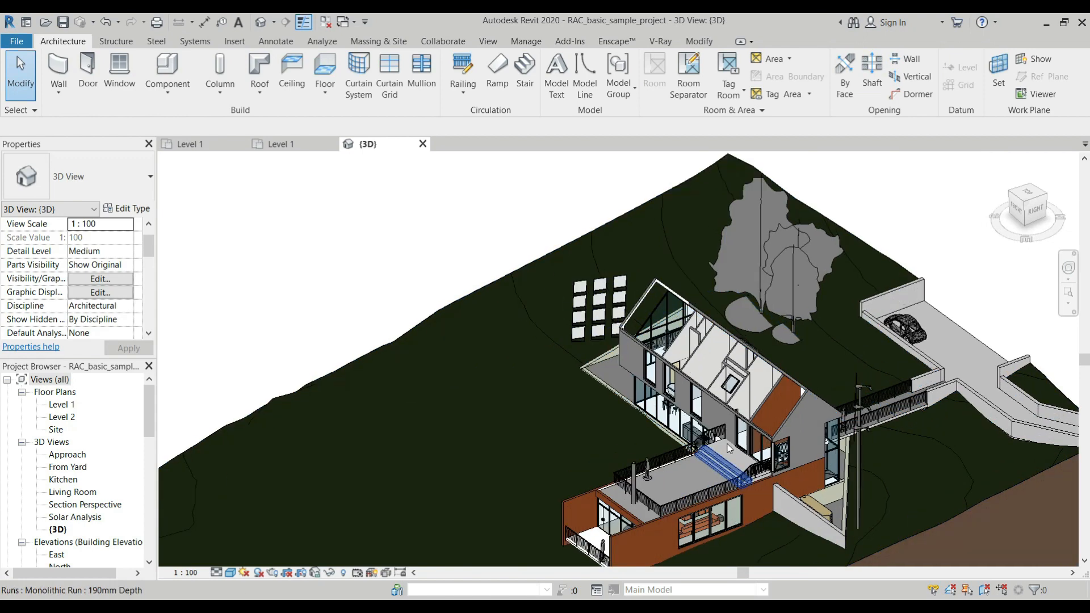
shift+middle_drag(749, 430, 828, 432)
scroll(904, 429, down, 5)
scroll(650, 372, up, 7)
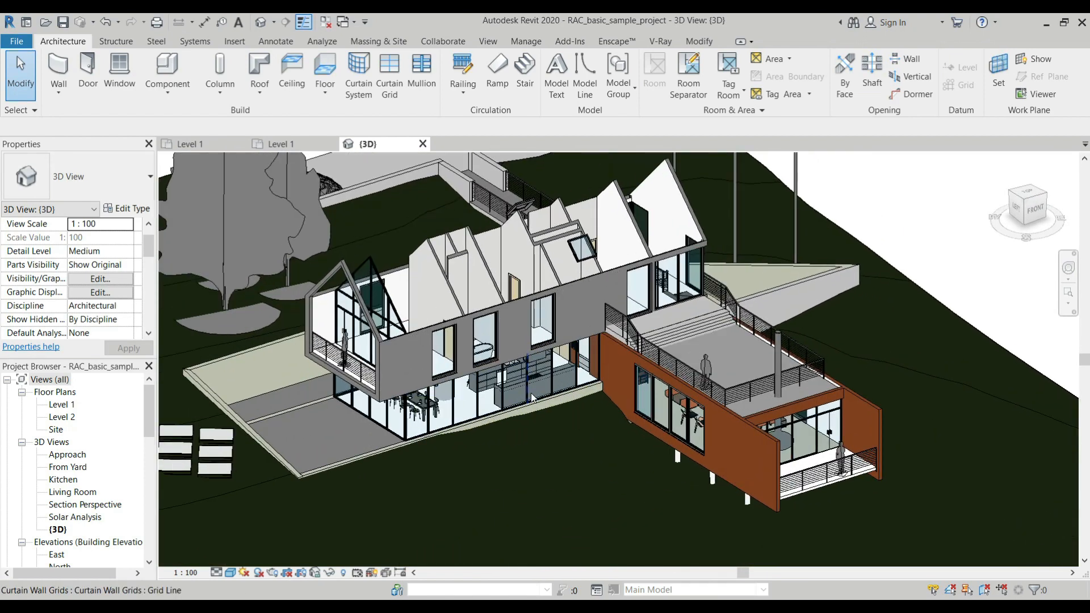
shift+middle_drag(650, 373, 639, 349)
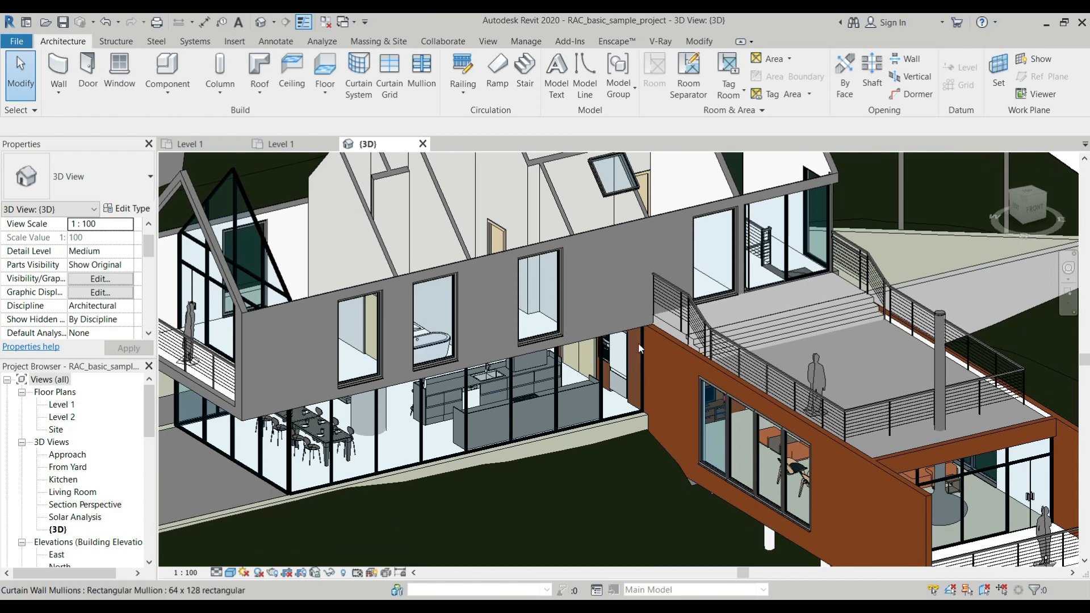
Switch to Project6's Level 1 plan and draw a rectangle of Generic - 200mm walls between the elevation markers, about 31000 mm deep
click(190, 143)
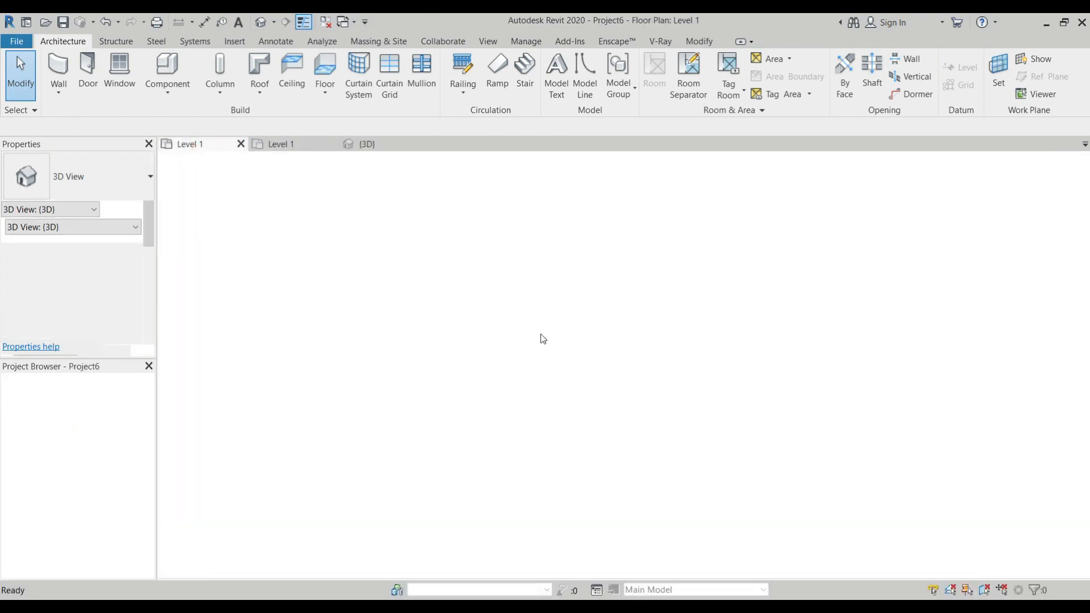
key(w)
key(a)
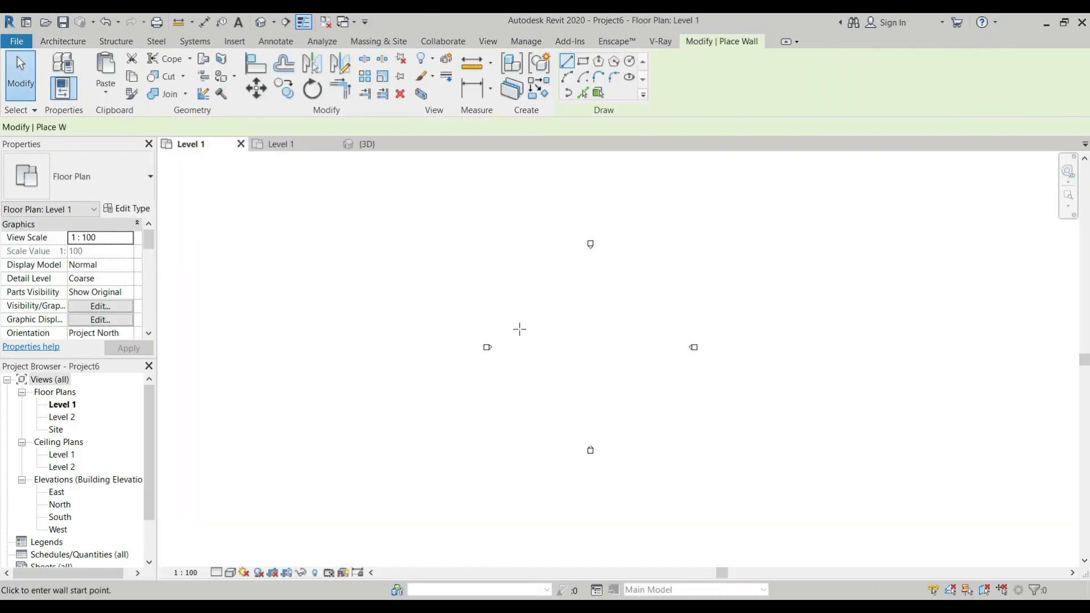
click(522, 287)
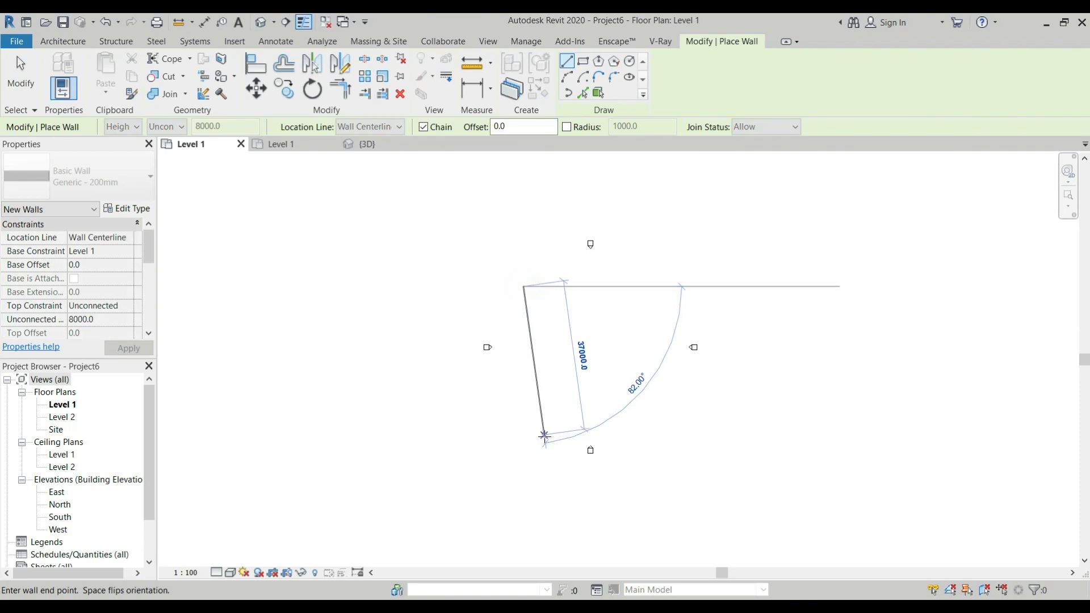
click(583, 62)
click(515, 282)
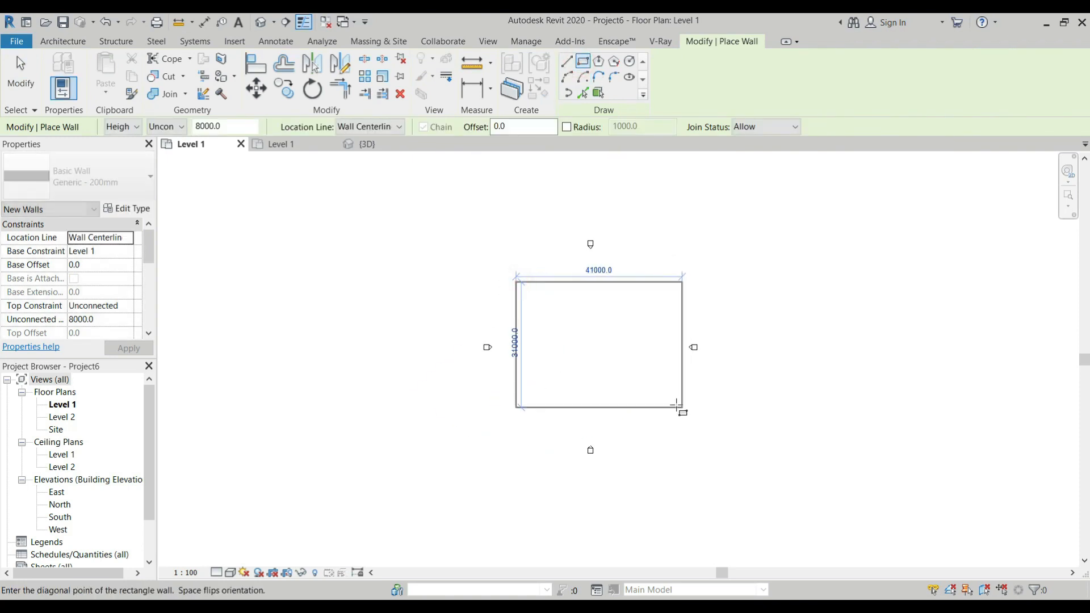
click(658, 407)
Draw two more wall rectangles overlapping the first, one toward its upper-right corner and one toward its lower-right corner, and end the wall command
click(628, 241)
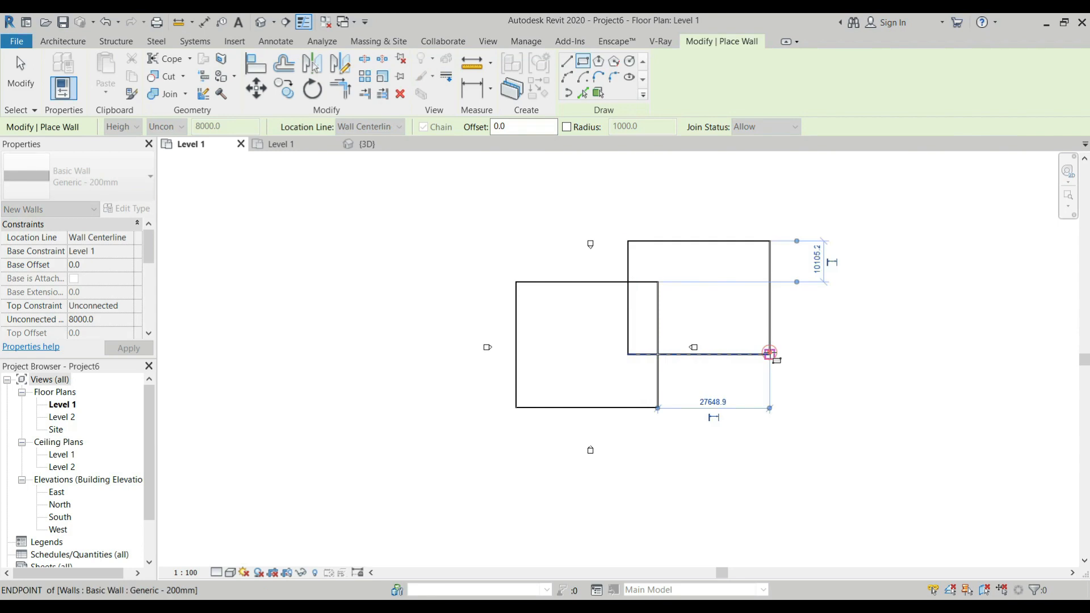
click(769, 355)
click(581, 325)
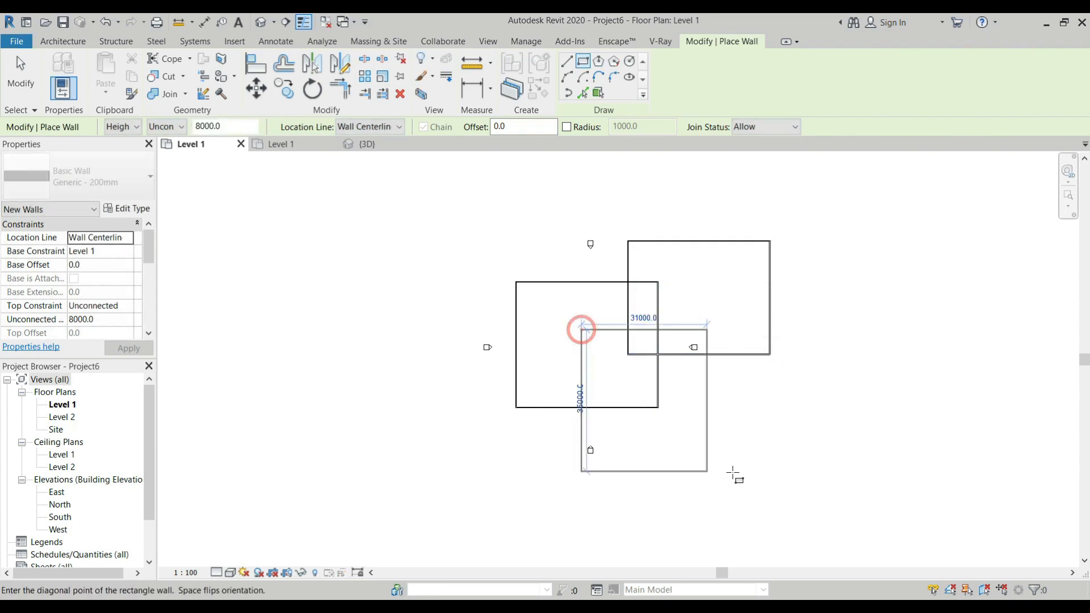
click(728, 471)
key(Escape)
key(Escape)
scroll(620, 312, up, 2)
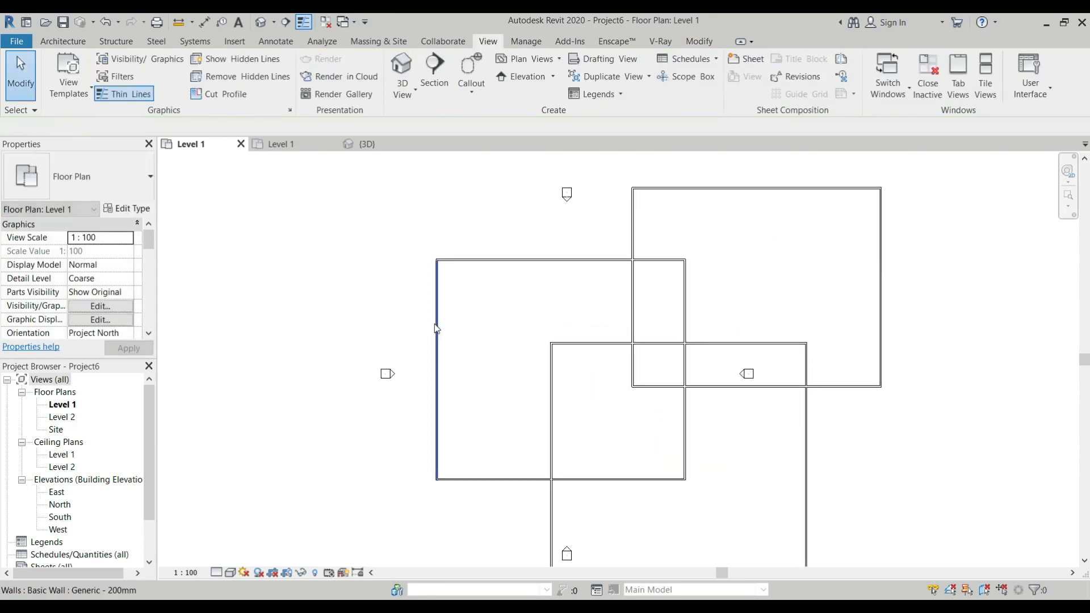
Place an M_Single-Flush 0915 x 2134mm door in the first rectangle's right wall, about 6000 mm below its upper corner
key(r)
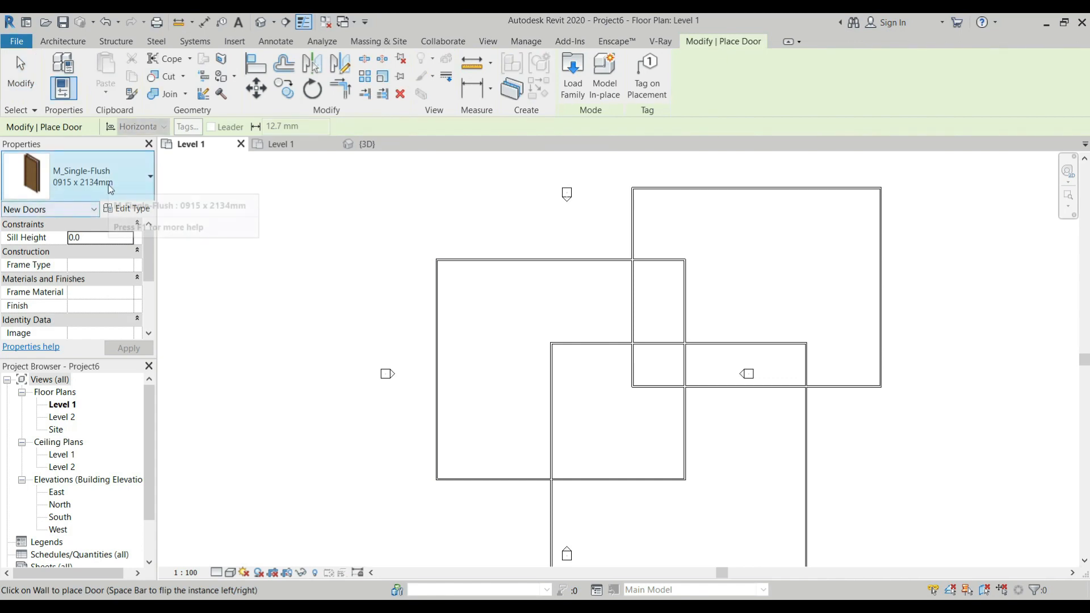
click(91, 180)
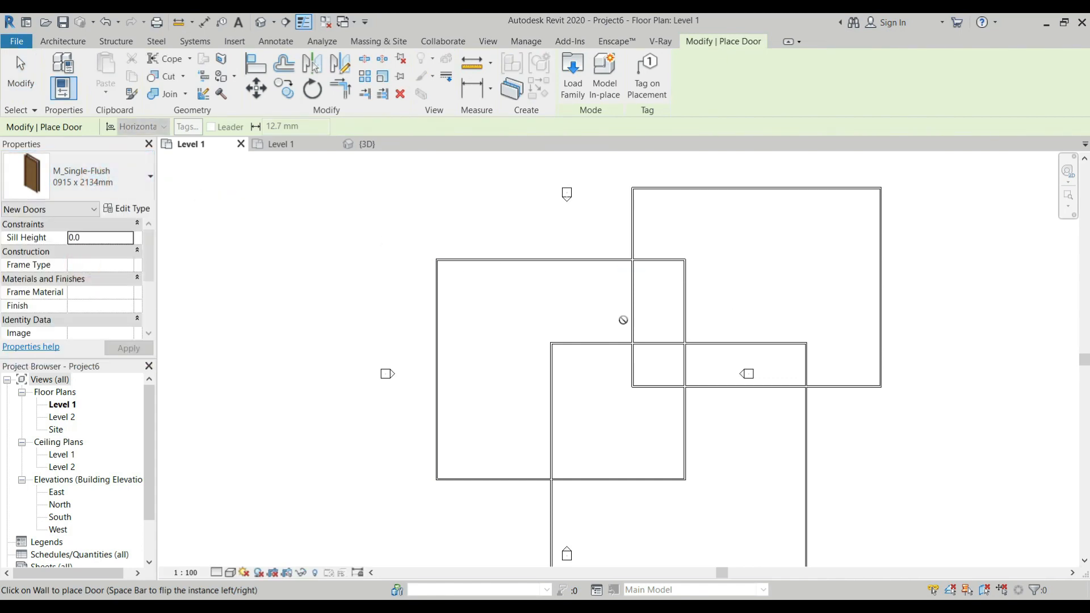
click(687, 303)
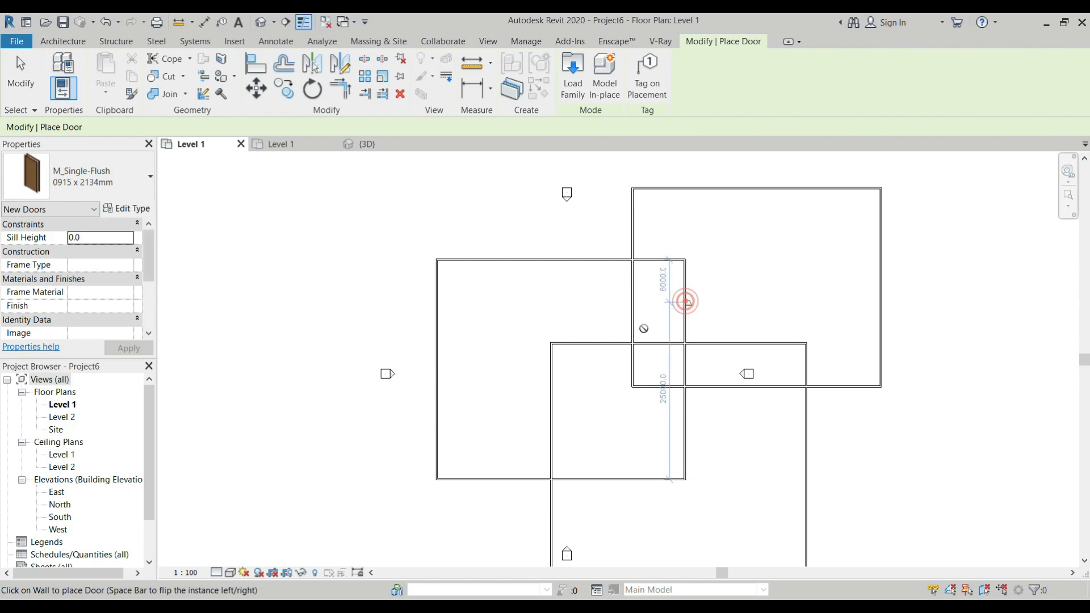
Add M_Single-Flush 0915 x 2134mm doors to the lower rectangle, about 5000 mm along its top wall and about 13000 mm down its left wall
click(586, 347)
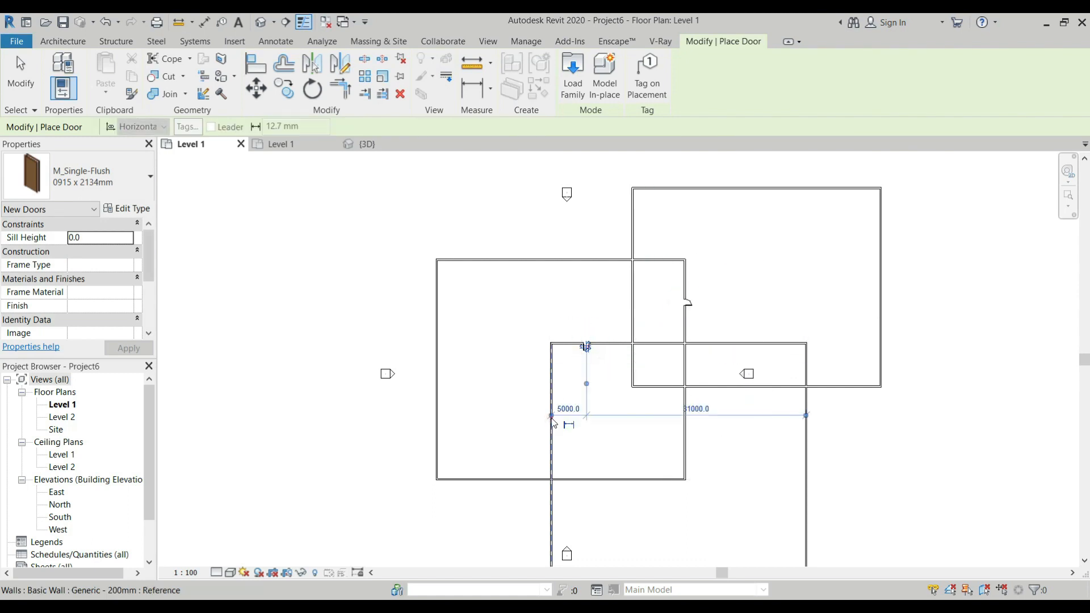
scroll(547, 434, up, 2)
click(547, 433)
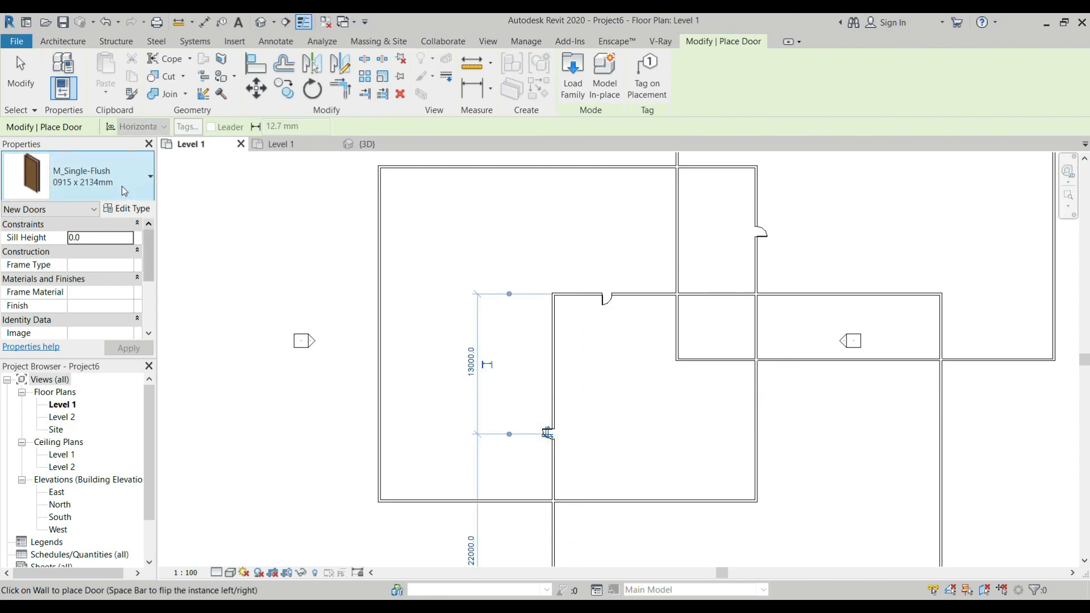
Place M_Single-Flush 0813 x 2134mm doors in the upper-right rectangle's bottom wall and in the first rectangle's right, bottom and top walls
click(121, 181)
click(57, 287)
click(813, 356)
click(757, 475)
click(658, 504)
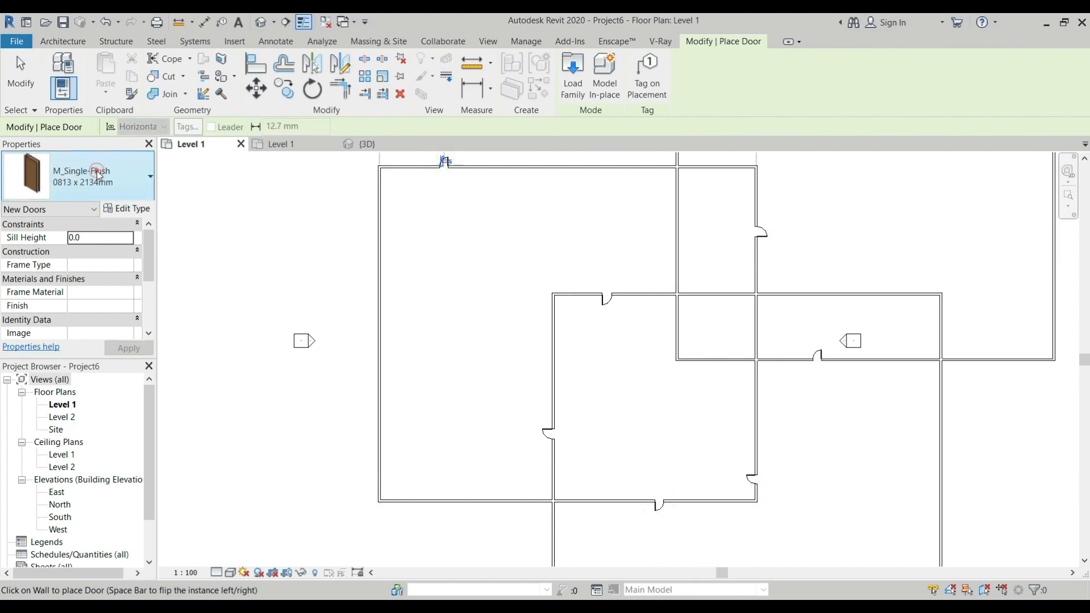
Place M_Single-Flush 0915 x 2032mm doors in the lower rectangle's top and right walls and in the upper-right rectangle's bottom and left walls
click(111, 198)
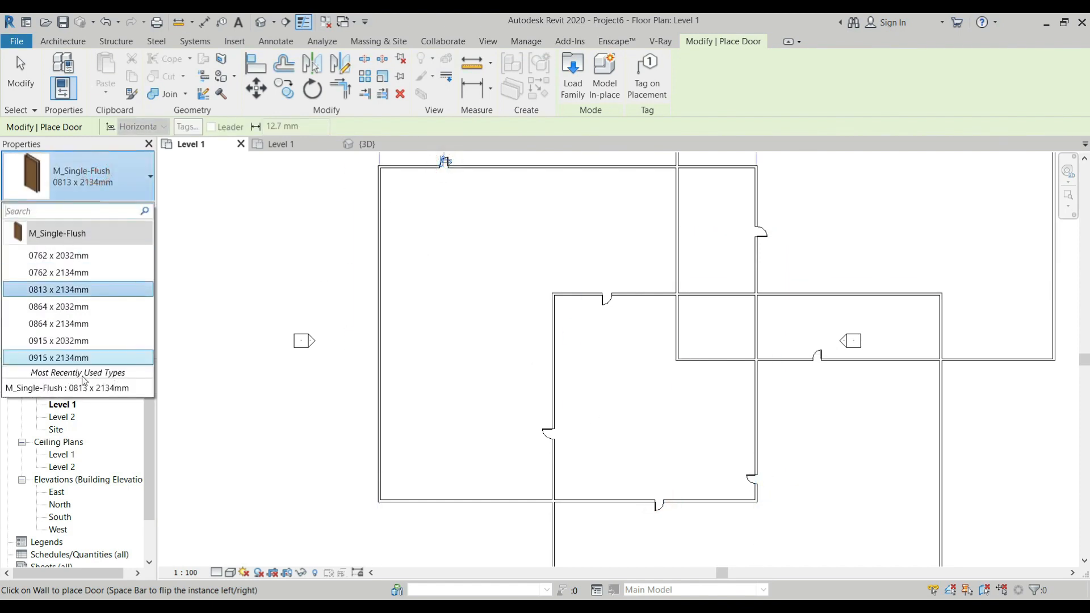
click(71, 343)
click(857, 291)
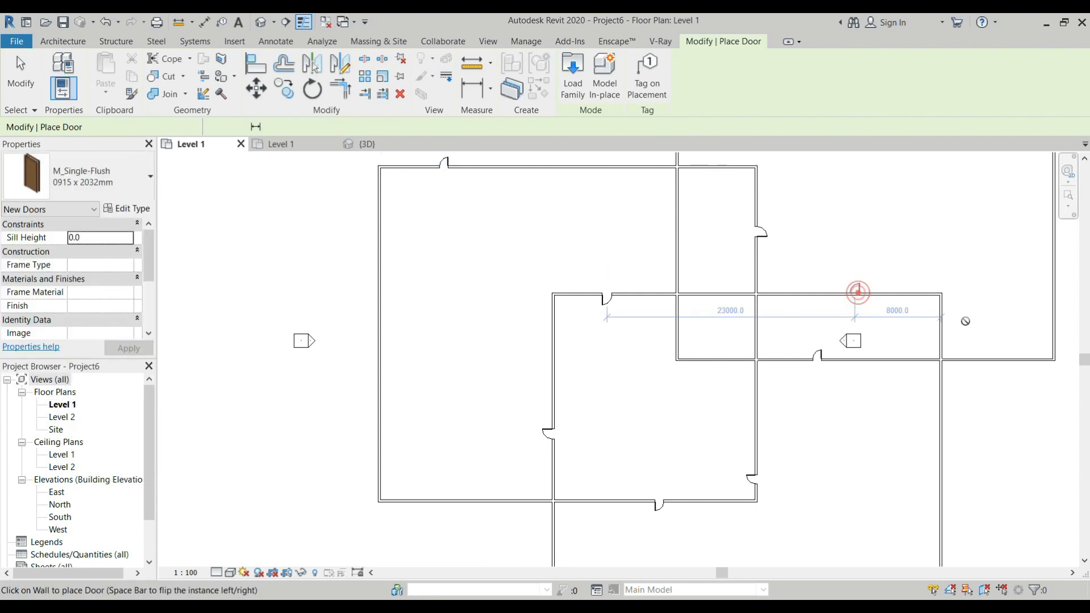
click(946, 328)
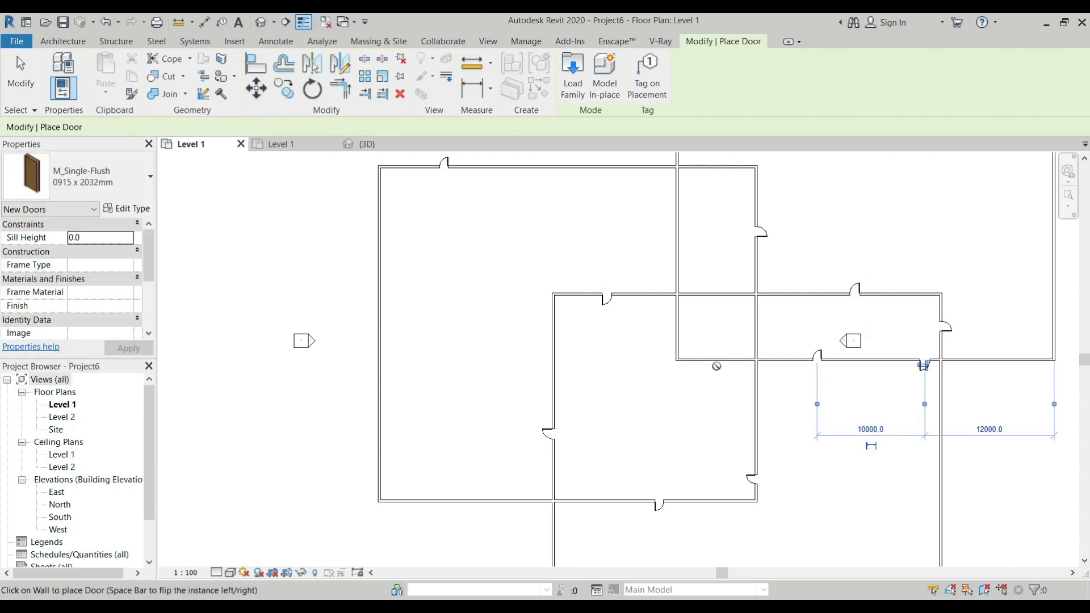
click(731, 356)
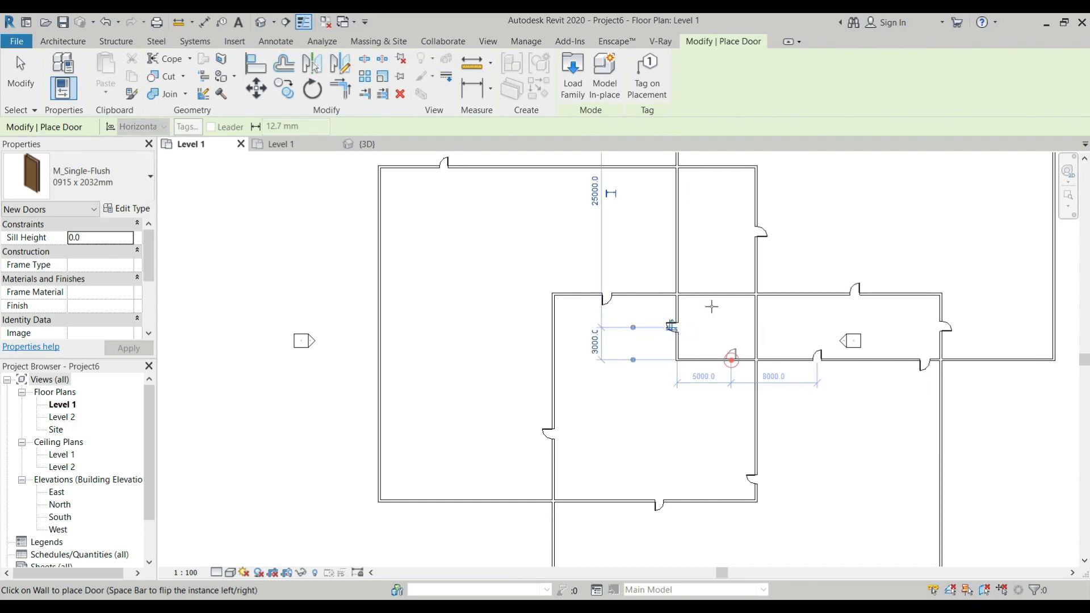
click(715, 289)
click(672, 215)
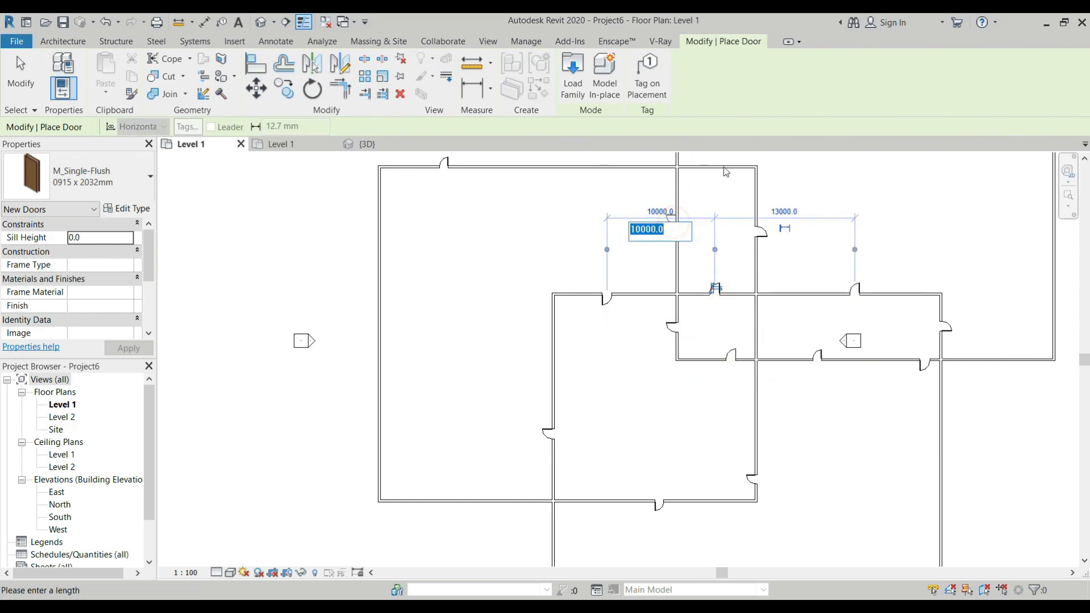
Place M_Single-Flush 0864 x 2032mm doors in the remaining door positions on all three rectangles, including the upper-right rectangle's top and right walls, and end door placement
click(120, 170)
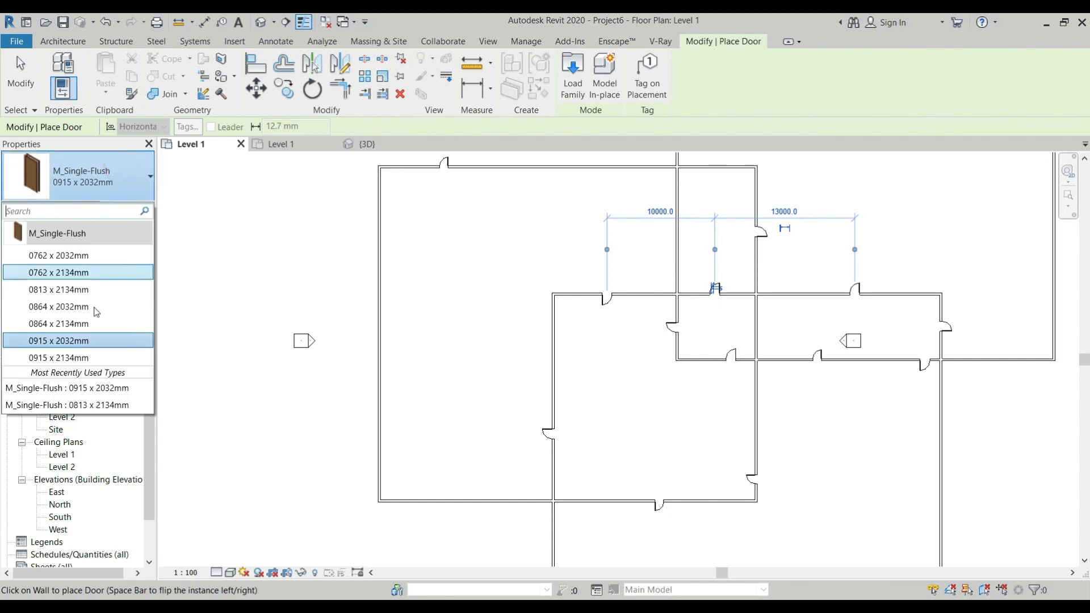
click(74, 306)
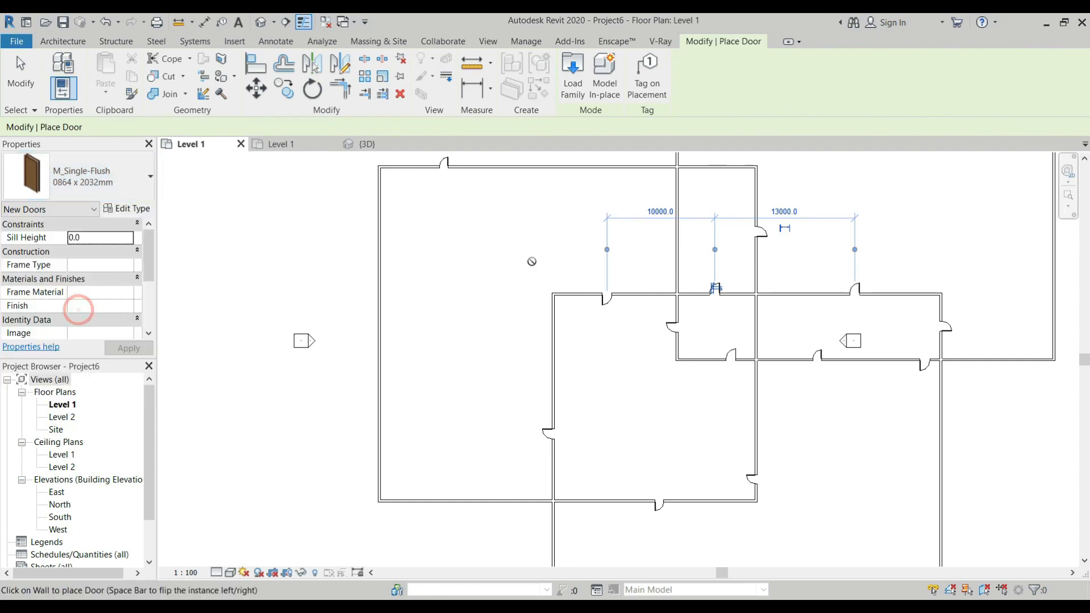
click(551, 315)
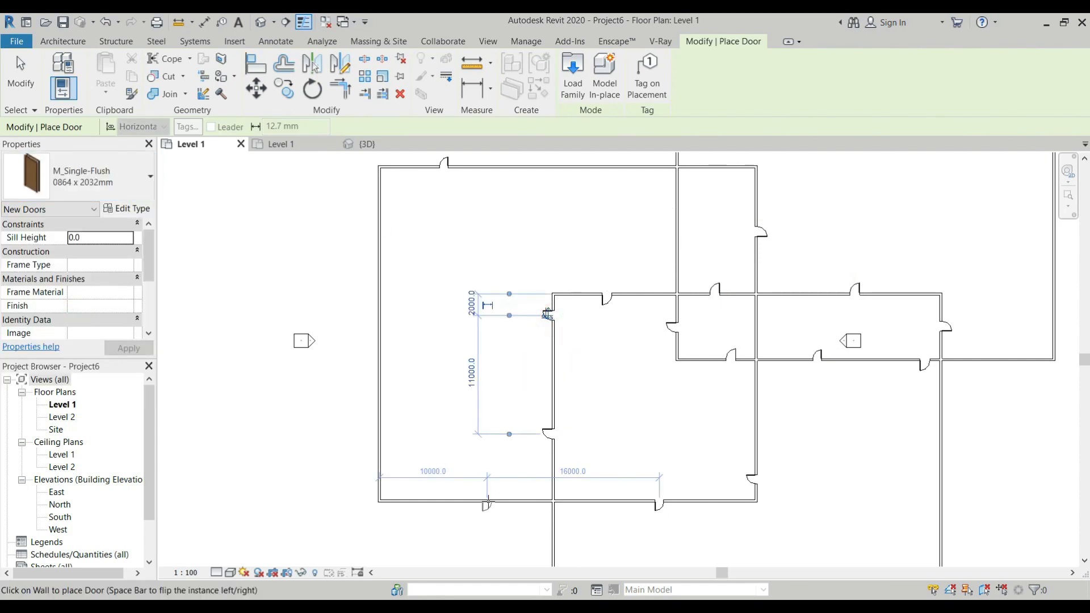
click(379, 383)
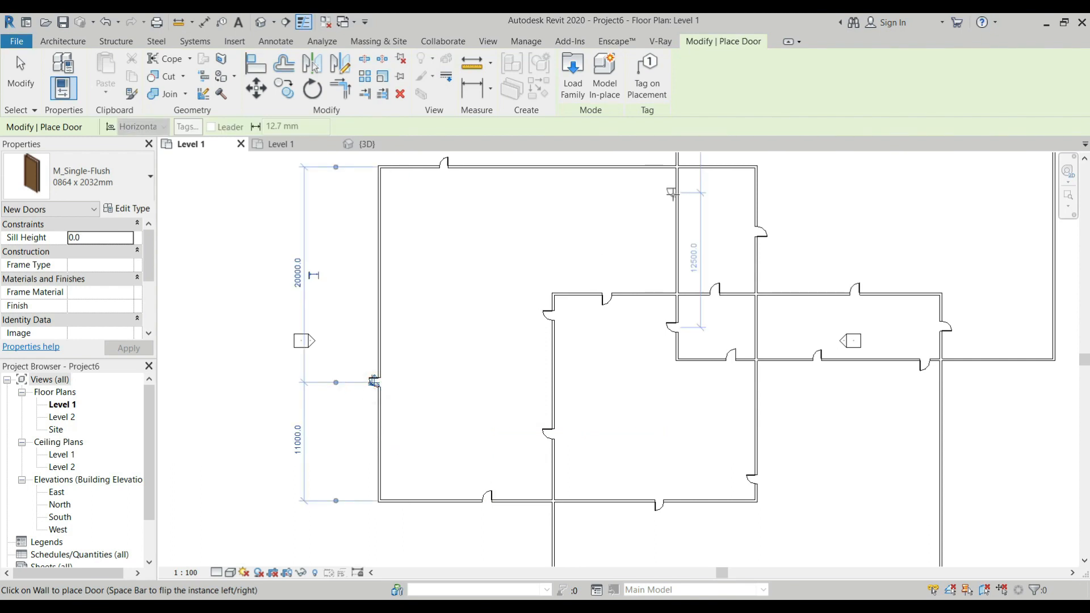
click(675, 193)
scroll(636, 326, down, 1)
scroll(668, 328, down, 1)
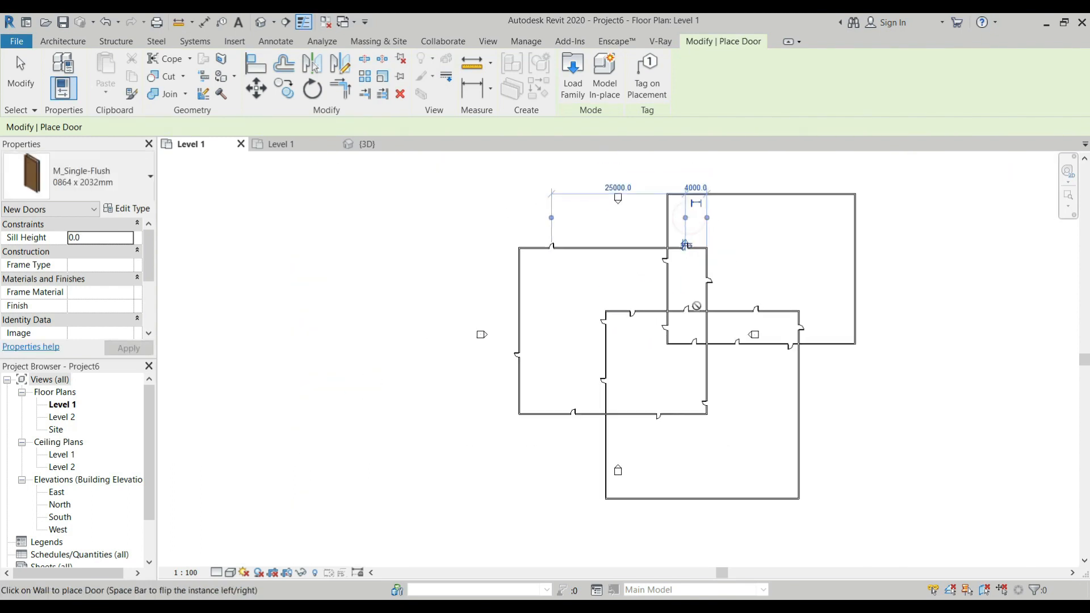
click(743, 196)
click(856, 280)
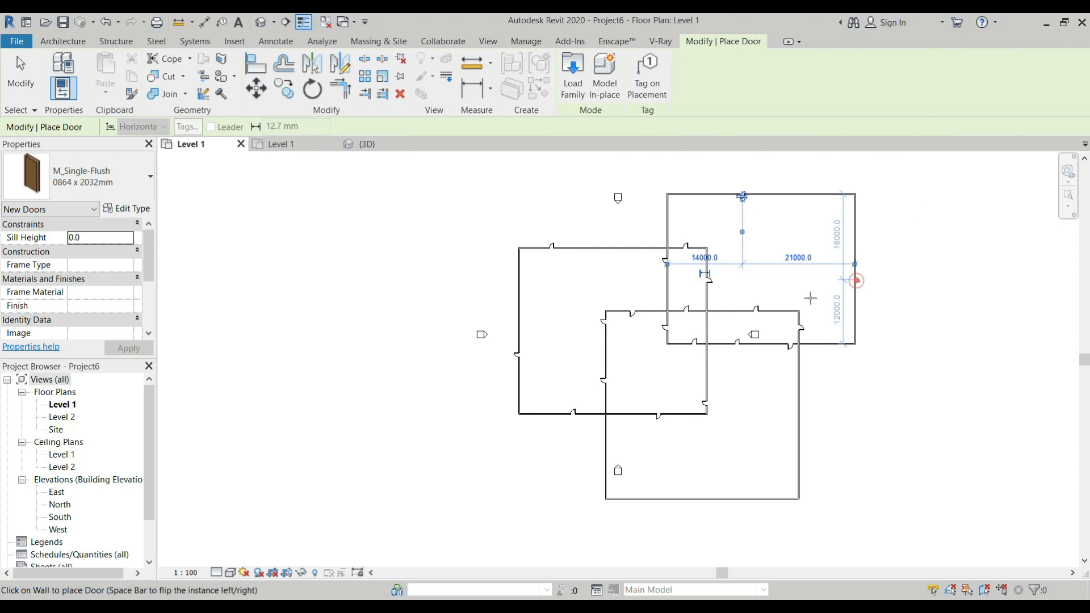
key(Escape)
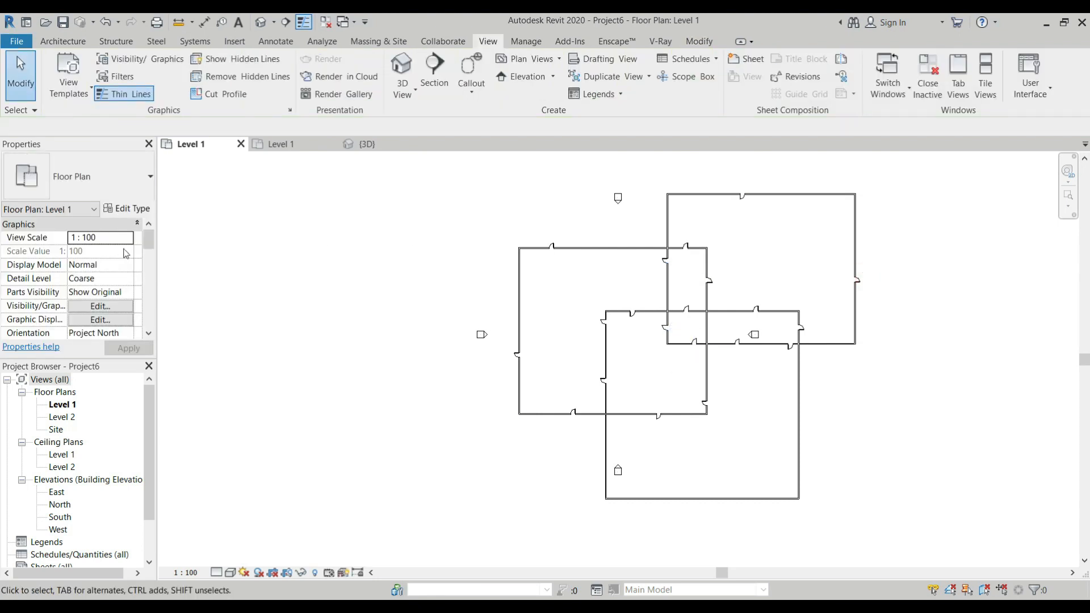
Add the Interior filter to the Level 1 plan's visibility/graphic overrides
key(v)
key(g)
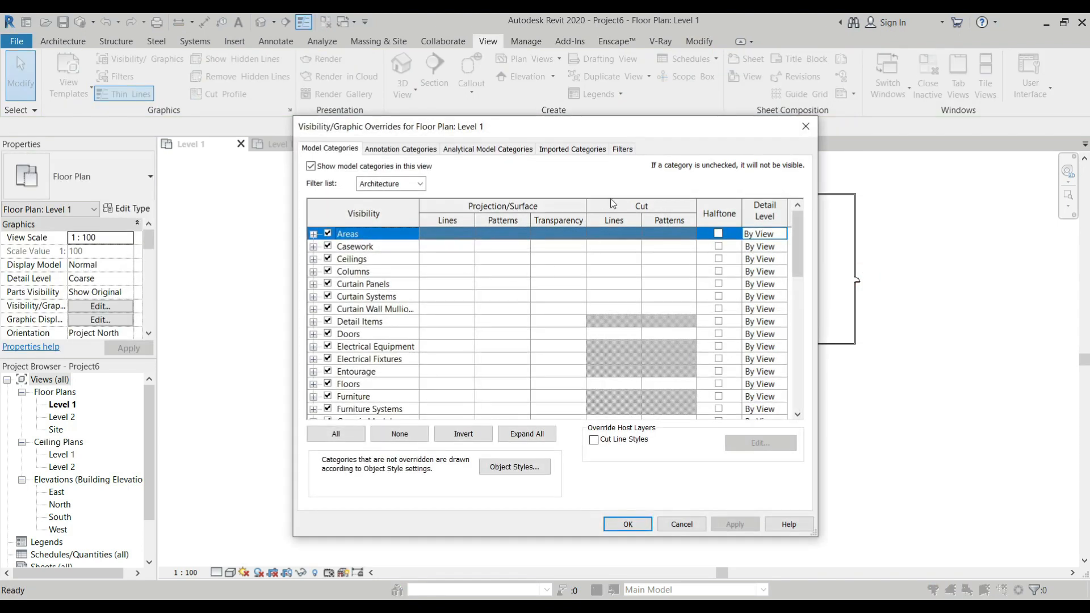
click(622, 148)
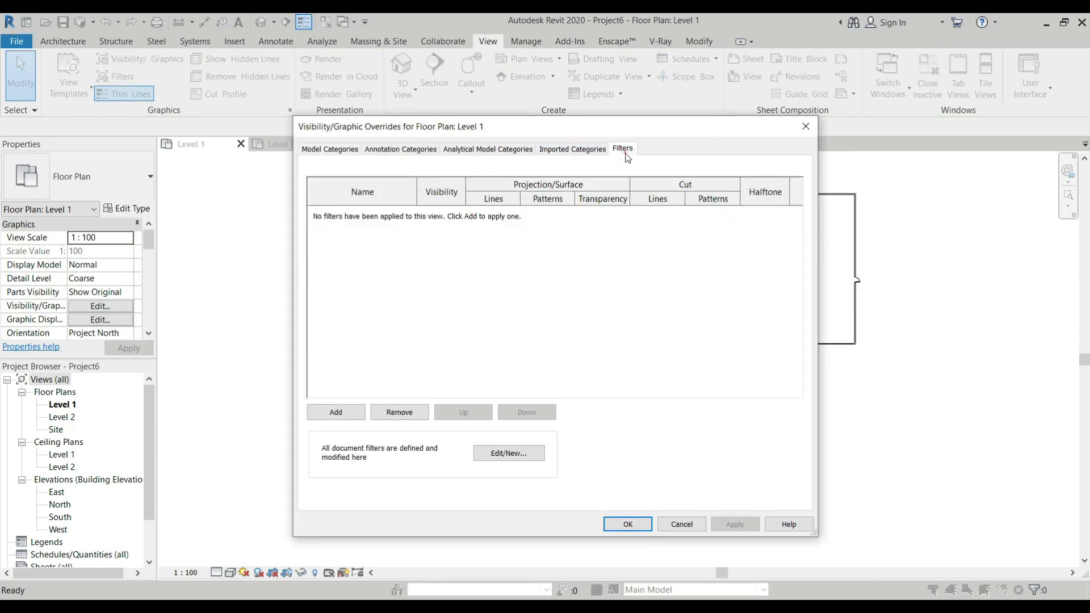
click(336, 412)
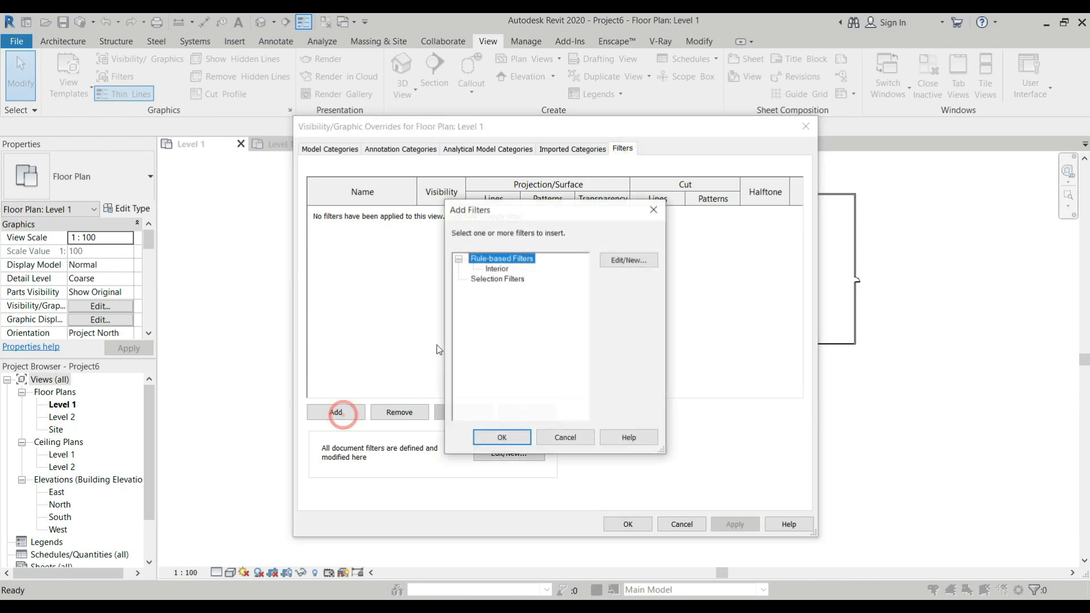
click(493, 436)
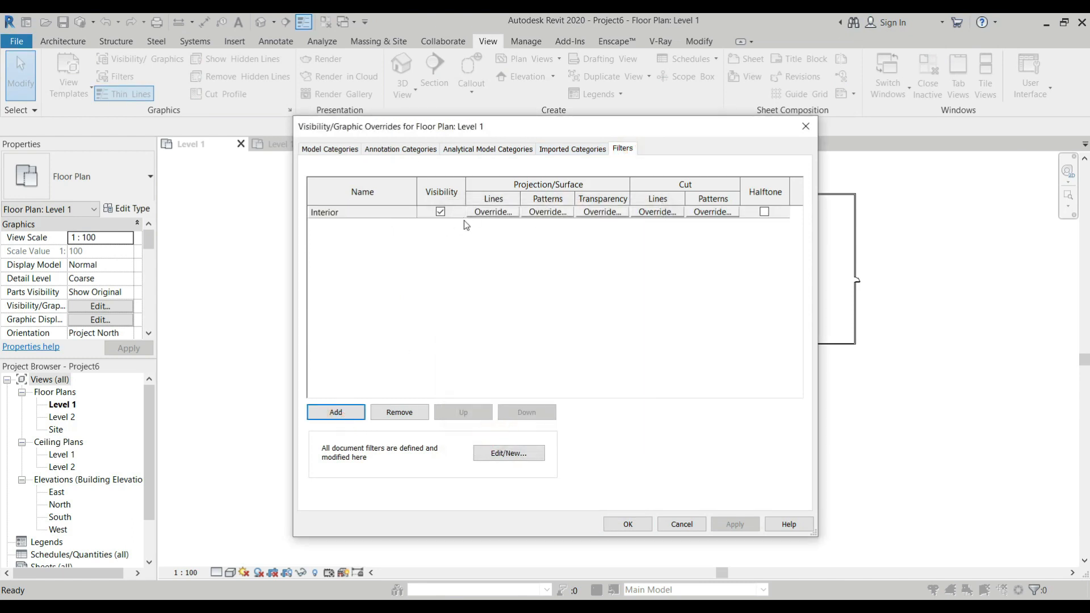
Override the Interior filter's projection/surface pattern in the Level 1 plan with a red diagonal crosshatch foreground and apply the overrides
click(547, 213)
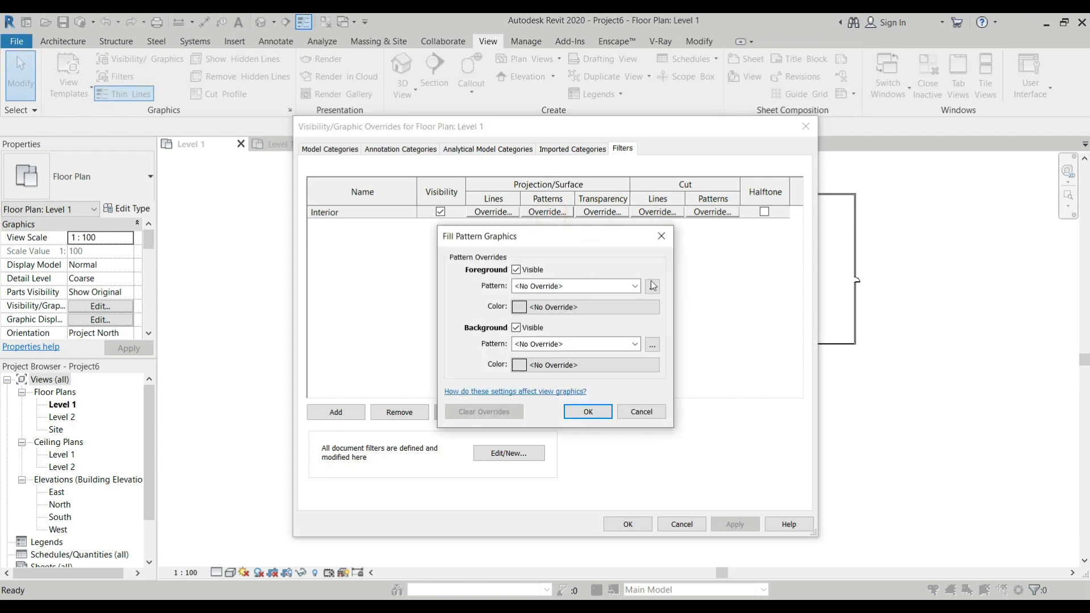
click(633, 288)
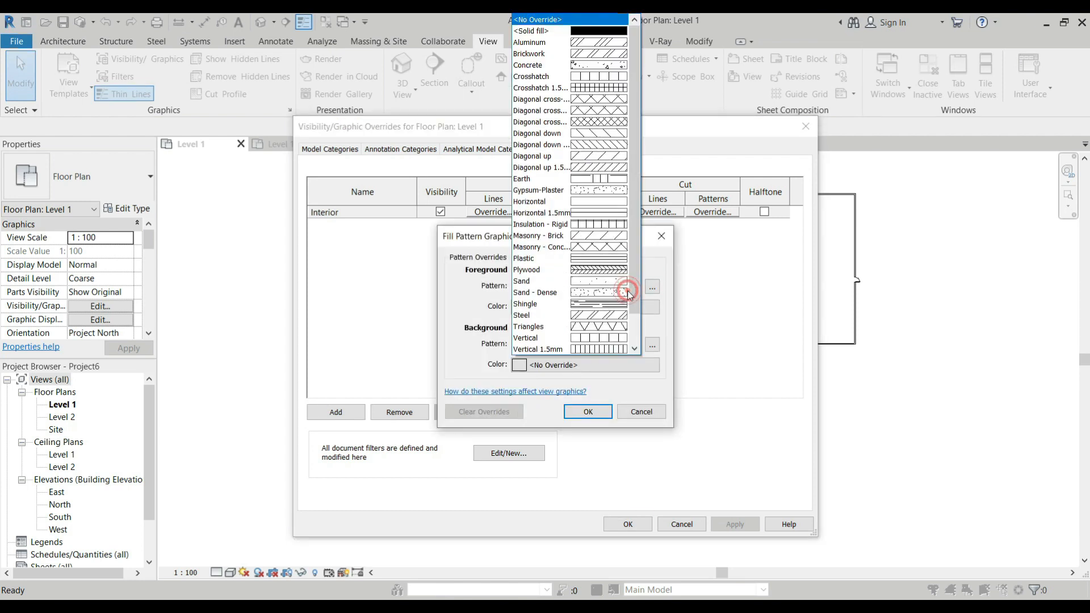
click(596, 100)
click(599, 309)
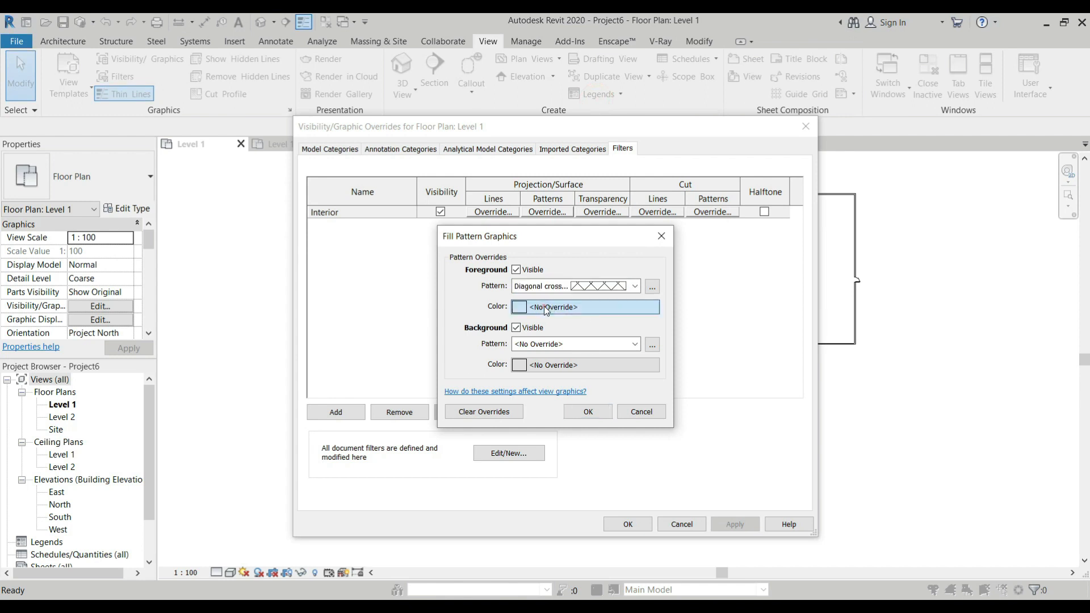
click(433, 344)
click(610, 453)
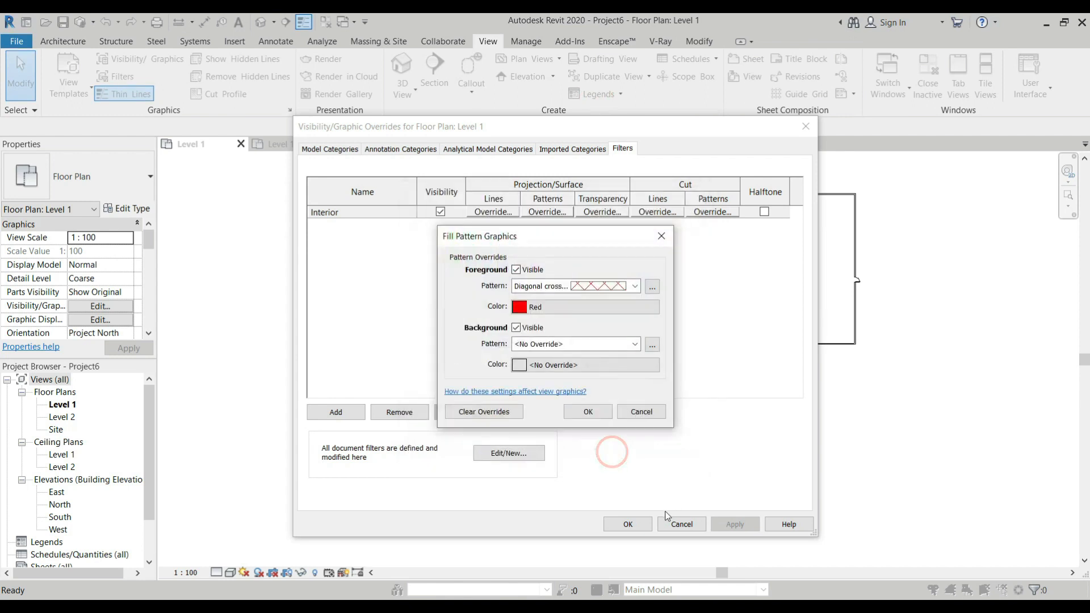
click(588, 416)
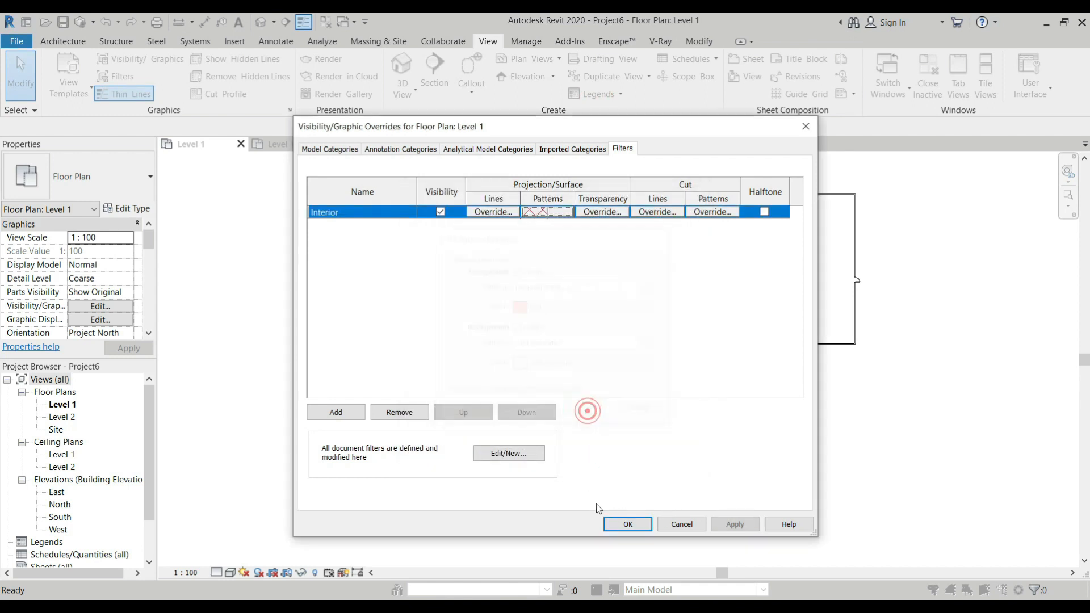
click(627, 523)
Open Project6's default 3D view and examine the doors in the walls from the front and above
click(261, 26)
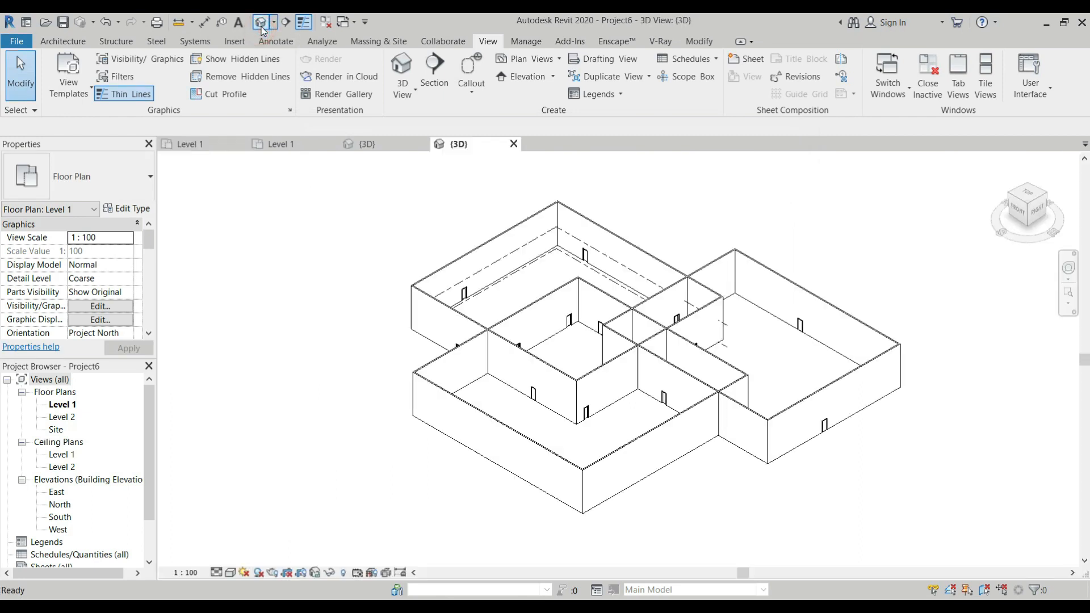
scroll(686, 396, up, 5)
shift+middle_drag(683, 396, 206, 430)
scroll(602, 325, down, 3)
shift+middle_drag(602, 325, 590, 396)
scroll(634, 575, up, 1)
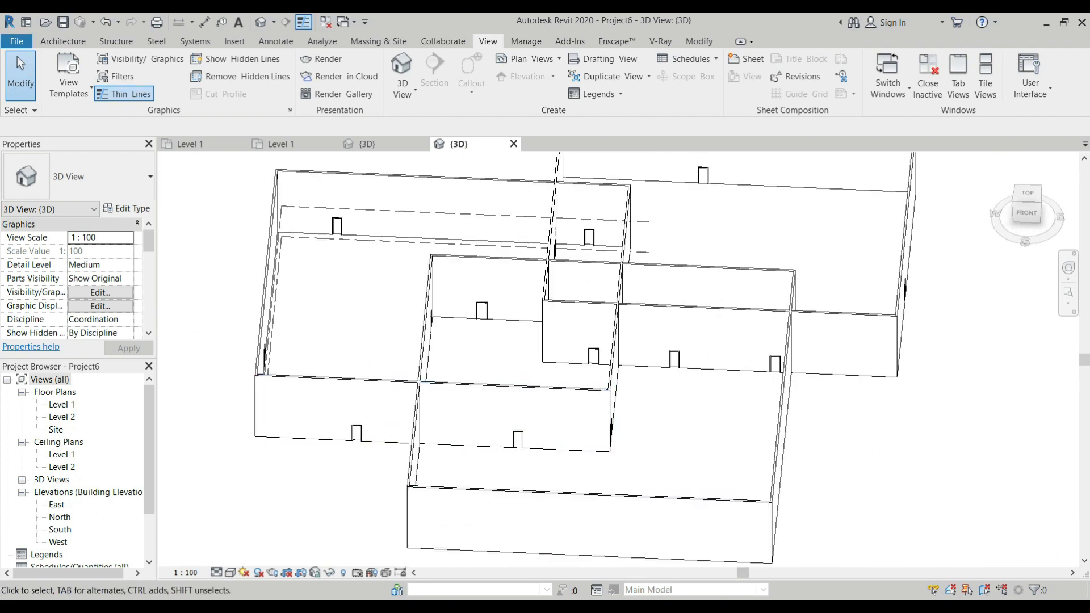
Add the Interior filter to the 3D view's visibility/graphic overrides
key(v)
key(v)
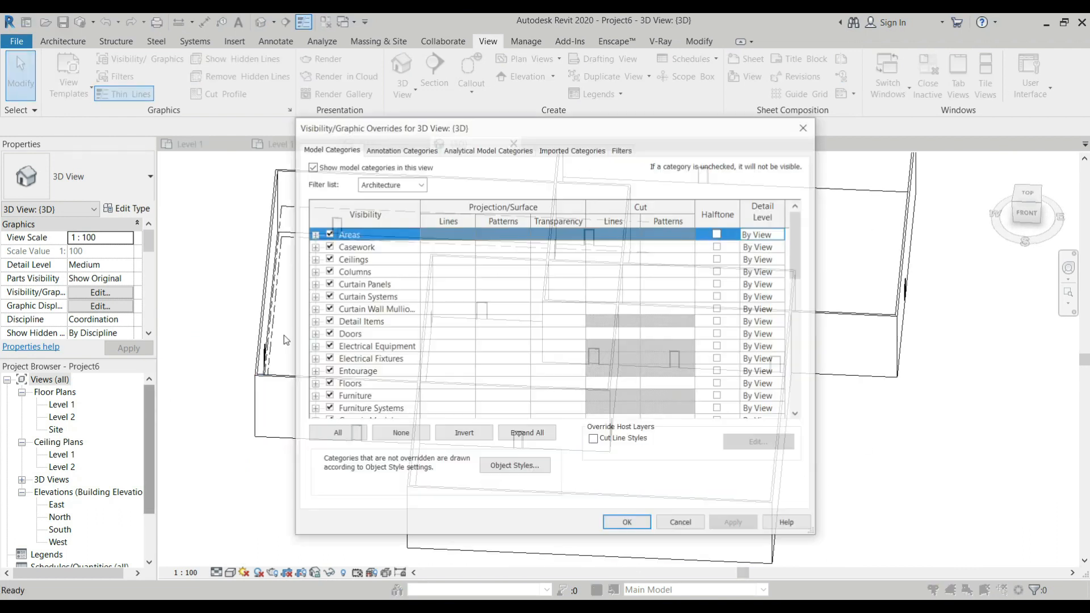
click(623, 150)
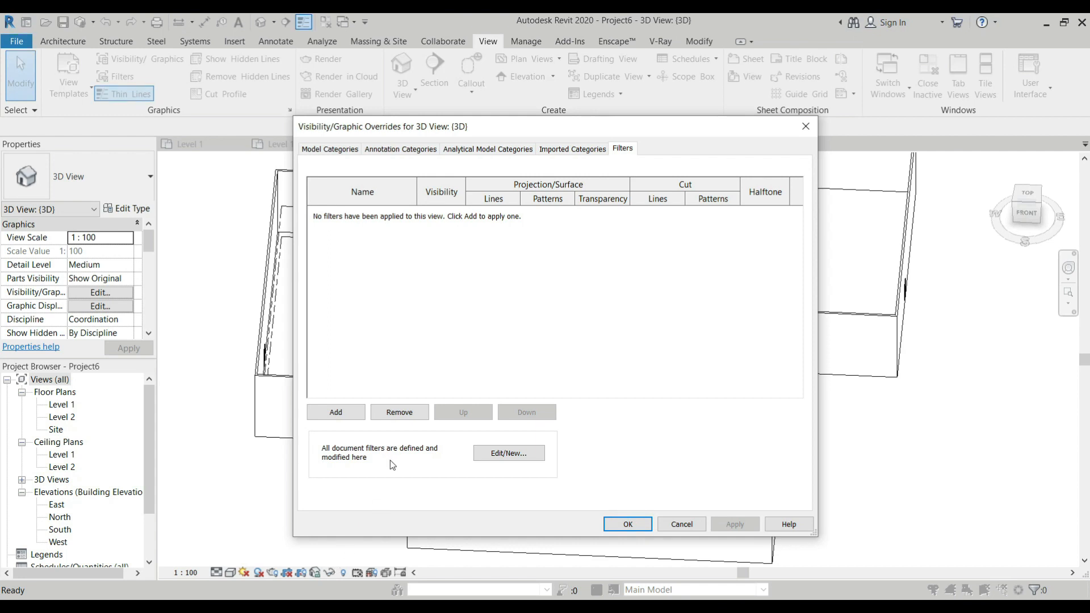
click(345, 411)
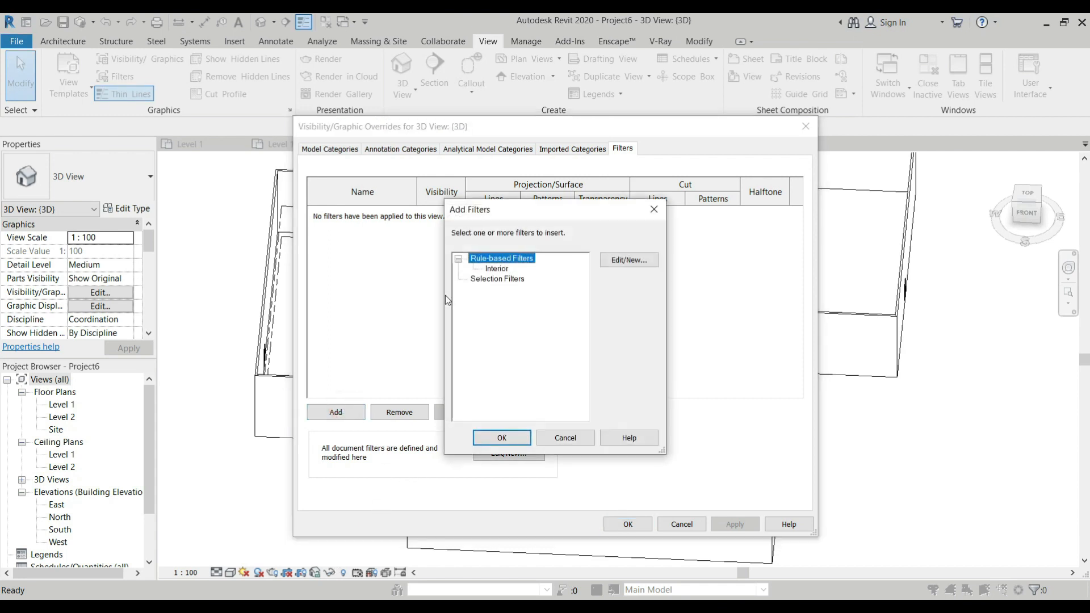
click(515, 438)
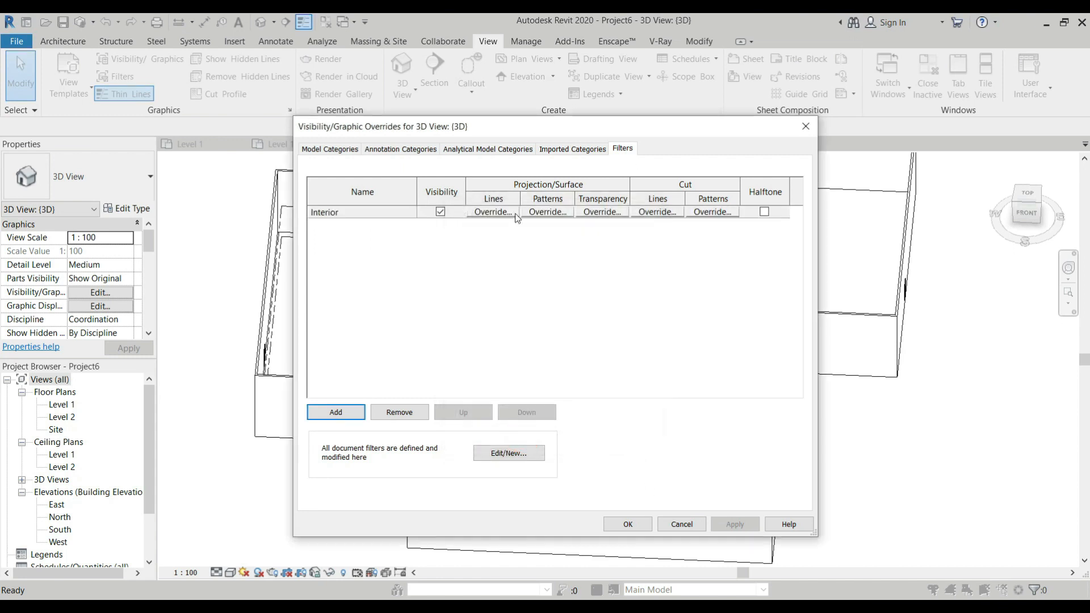
Override the Interior filter's projection/surface pattern in the 3D view with a red diagonal crosshatch foreground, apply it and inspect the doors
click(547, 211)
click(617, 291)
click(587, 129)
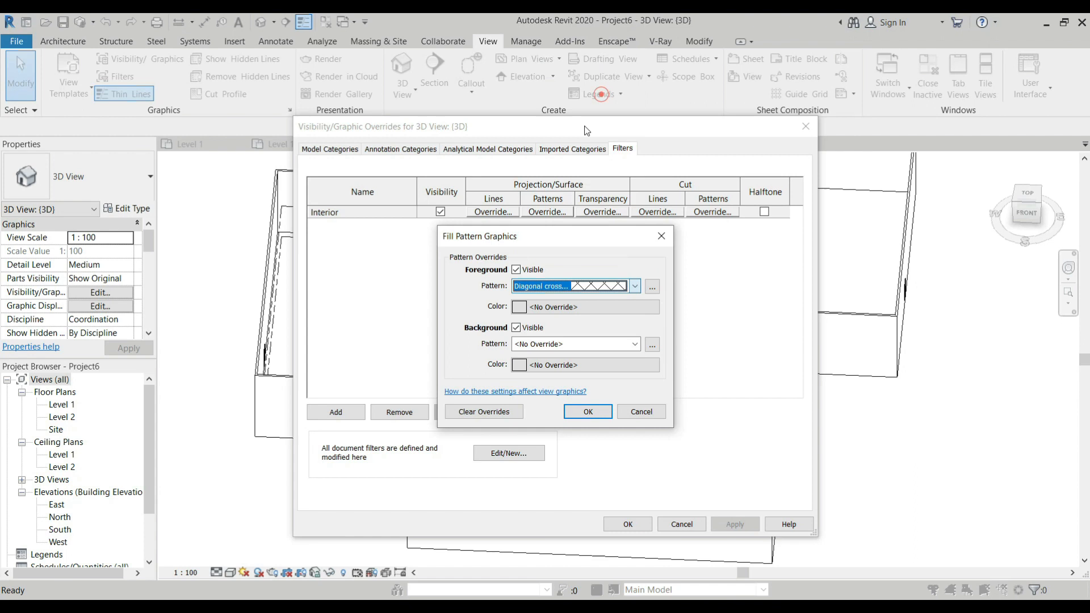
click(588, 313)
click(433, 343)
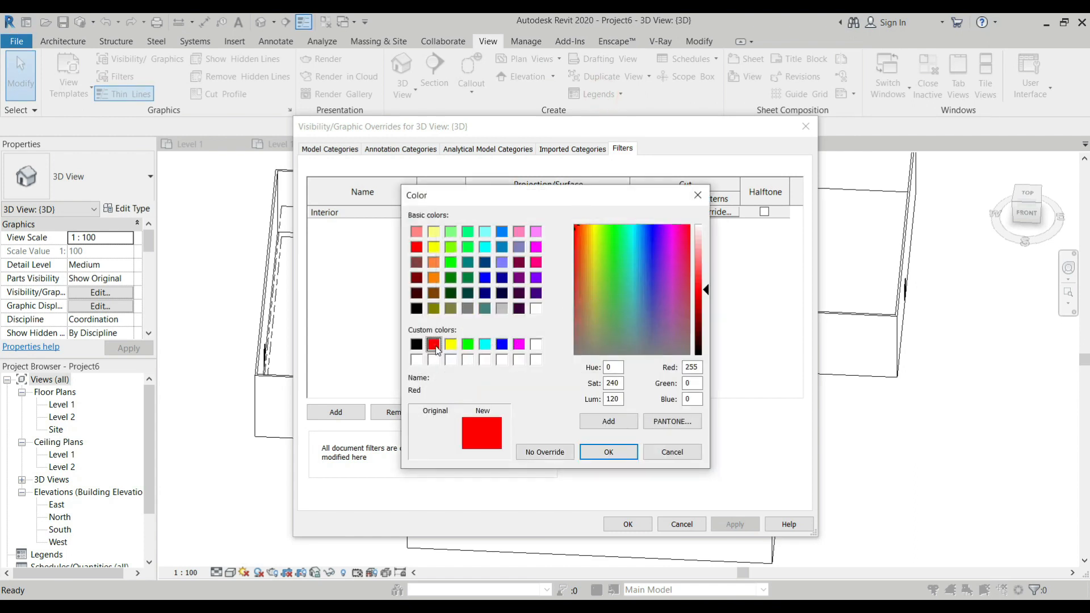
click(603, 447)
click(587, 413)
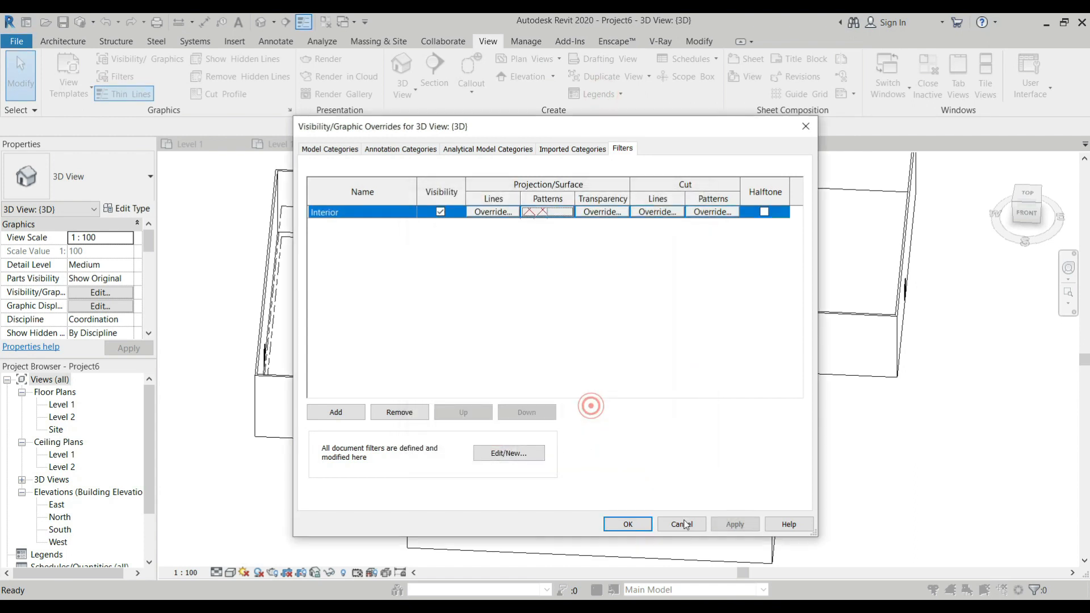
click(627, 524)
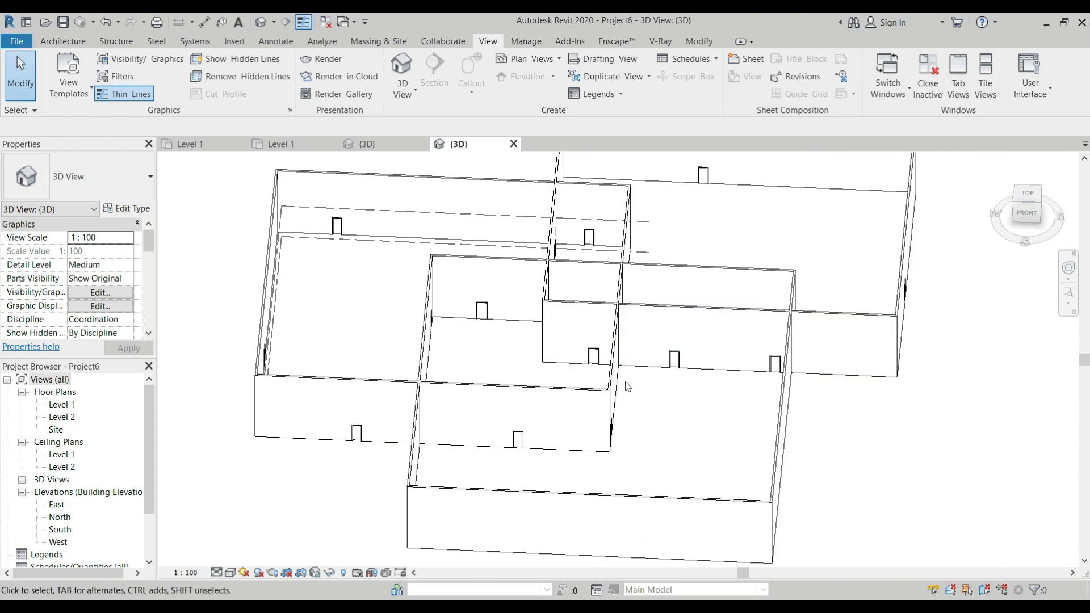
scroll(655, 359, up, 2)
shift+middle_drag(687, 363, 606, 410)
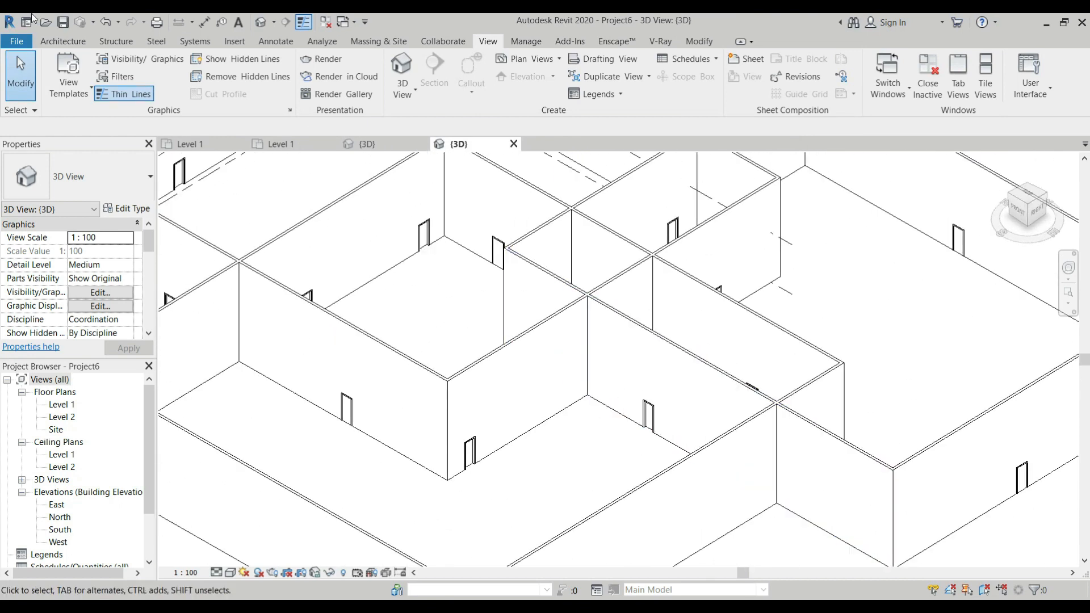
Set the Interior filter's door Width rule to equal 813.0 and accept the filter change
click(115, 76)
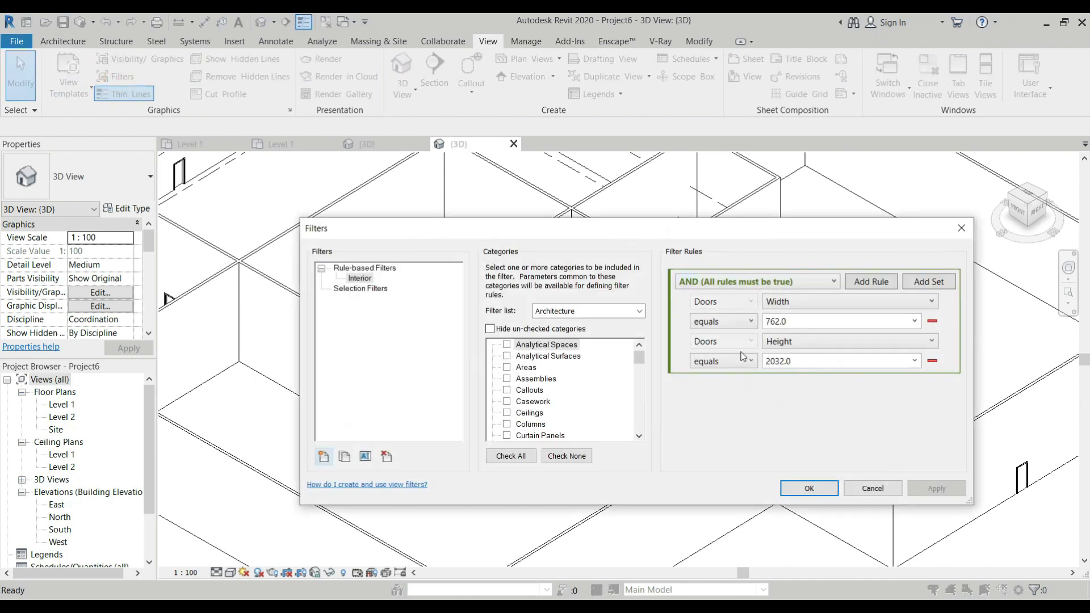
click(914, 321)
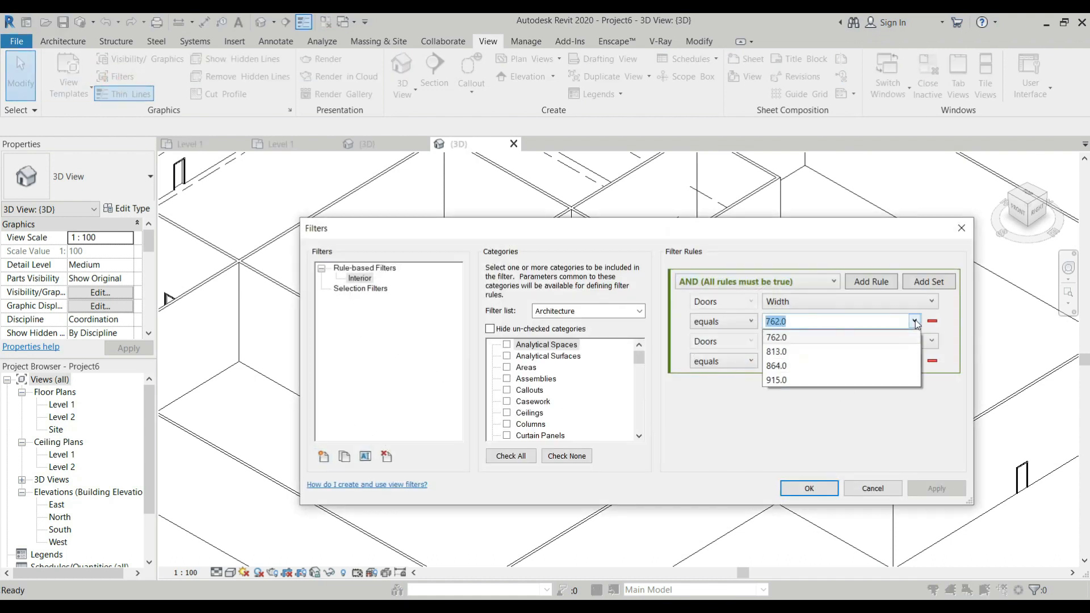
click(800, 353)
click(816, 489)
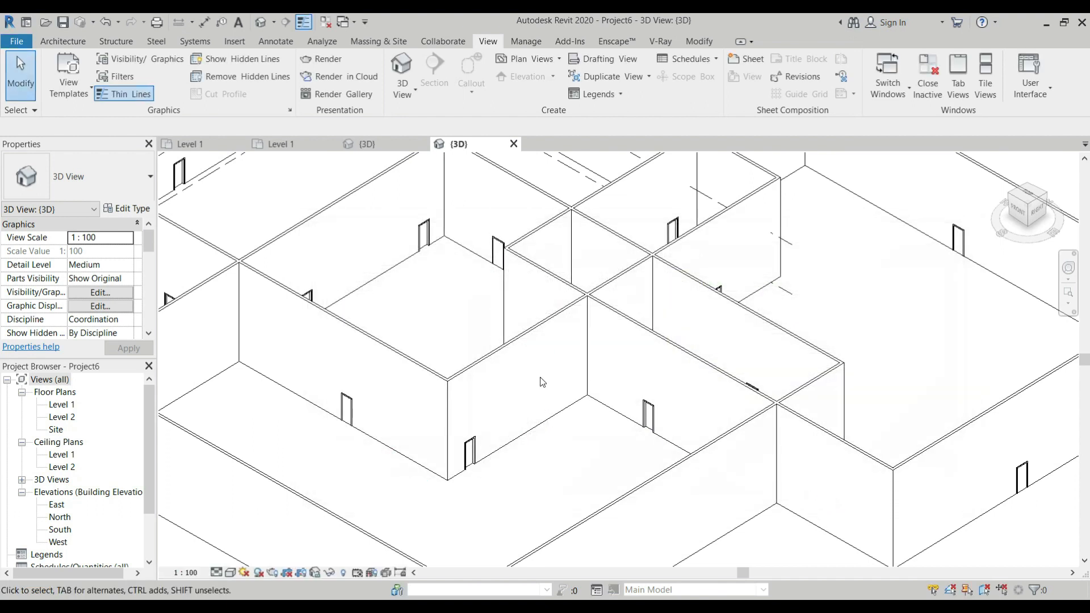
Check the size of a door in the rear wall, and set the Interior filter's door Height rule to equal 2134.0
shift+middle_drag(540, 377, 462, 474)
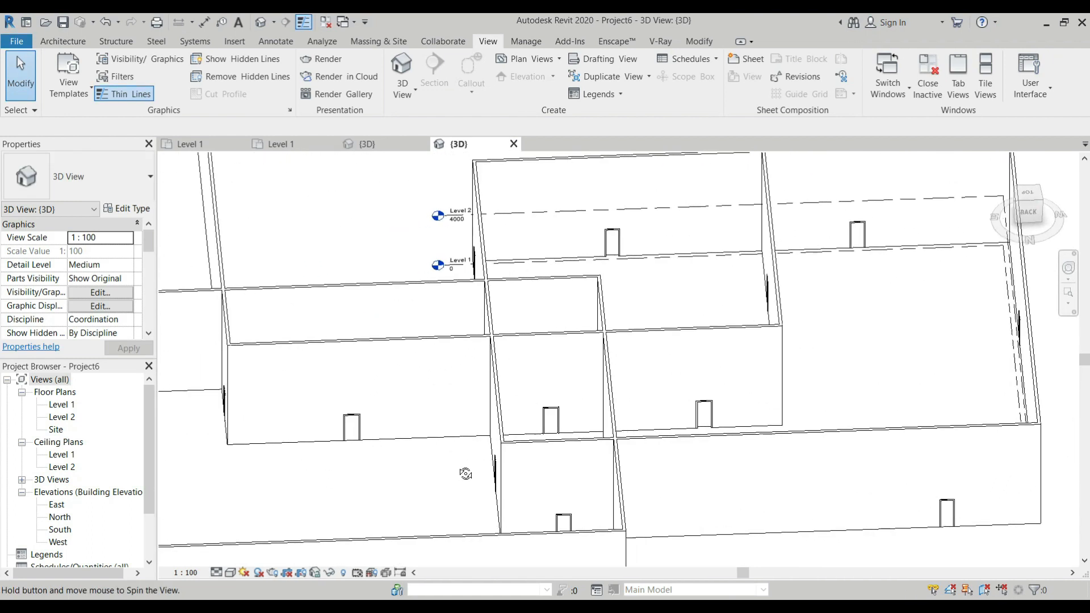
click(615, 247)
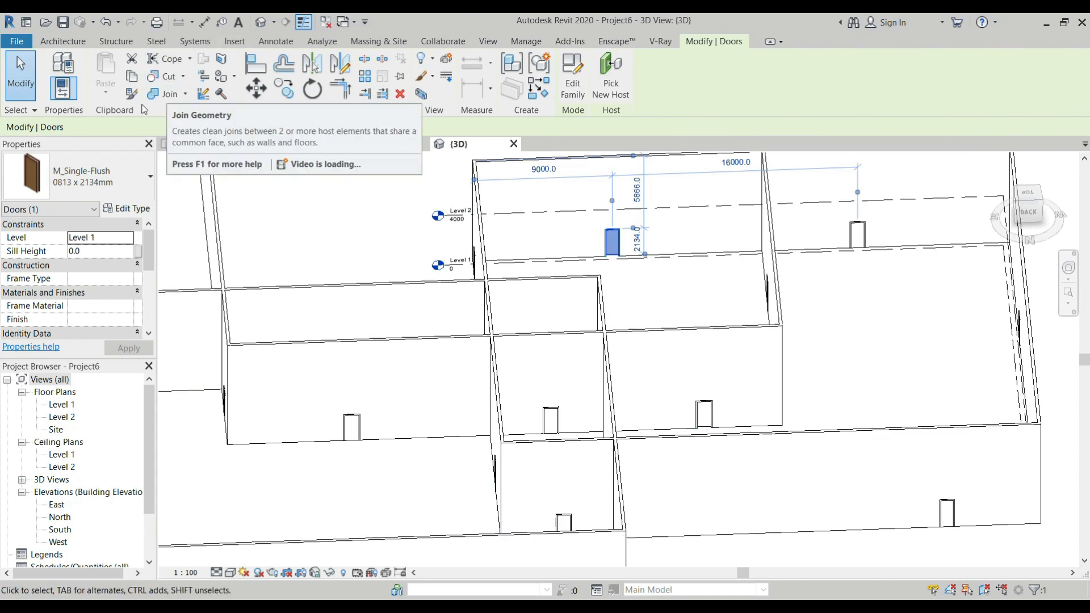
click(421, 162)
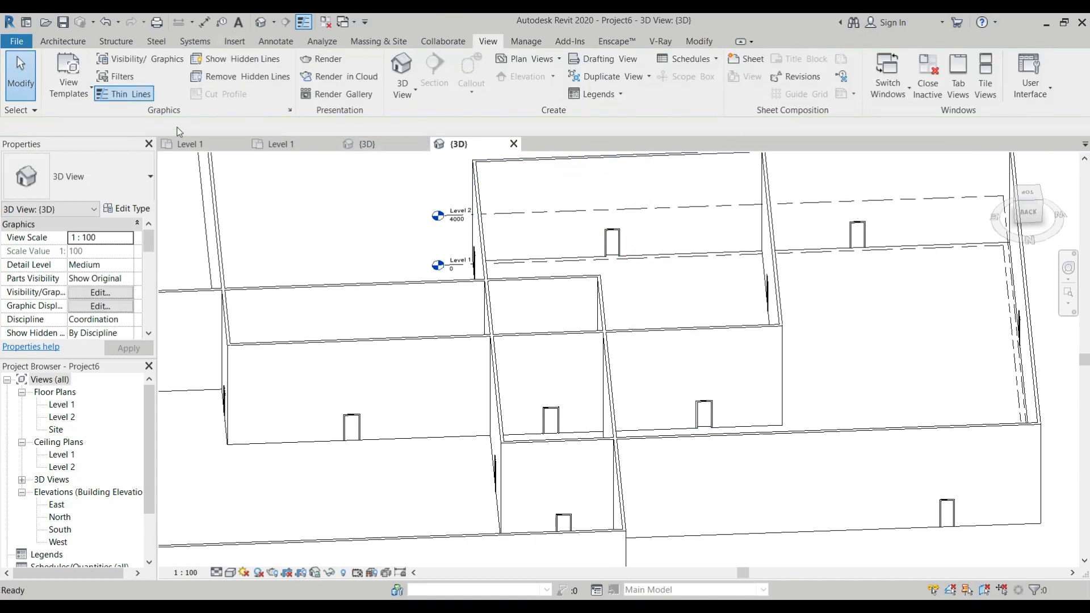
click(116, 76)
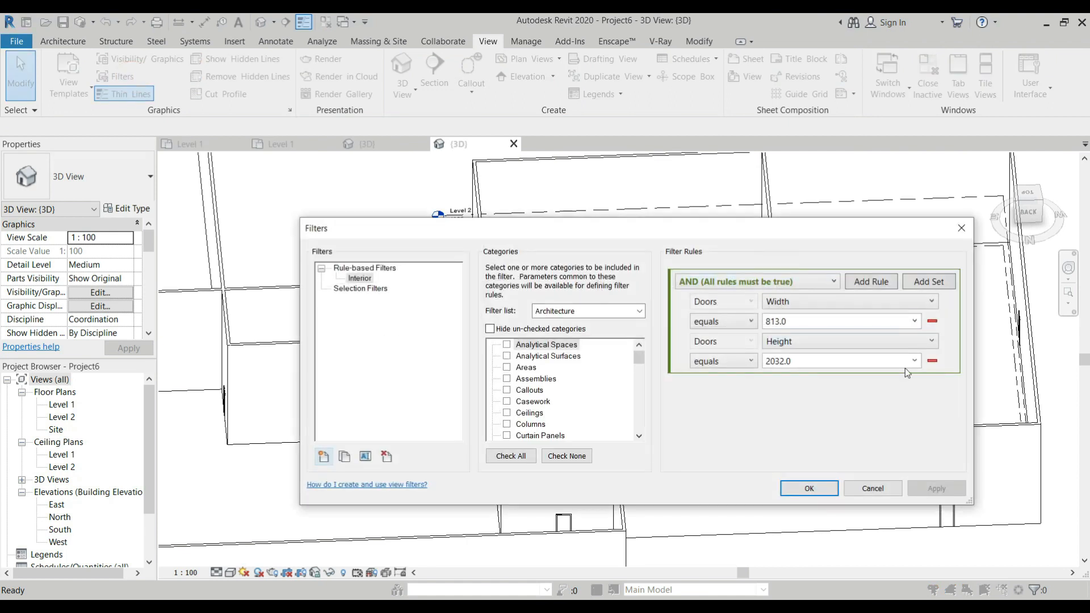
click(915, 361)
click(824, 388)
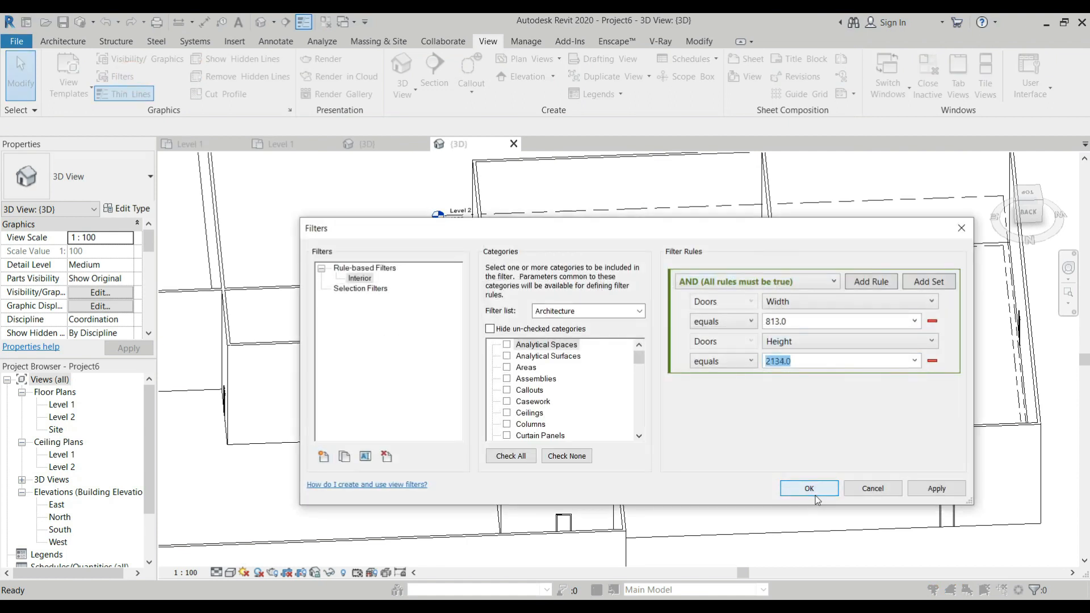
Accept the Interior filter rules requiring door width 813.0 and height 2134.0, and inspect the matching door in the 3D view
click(809, 488)
scroll(557, 221, up, 5)
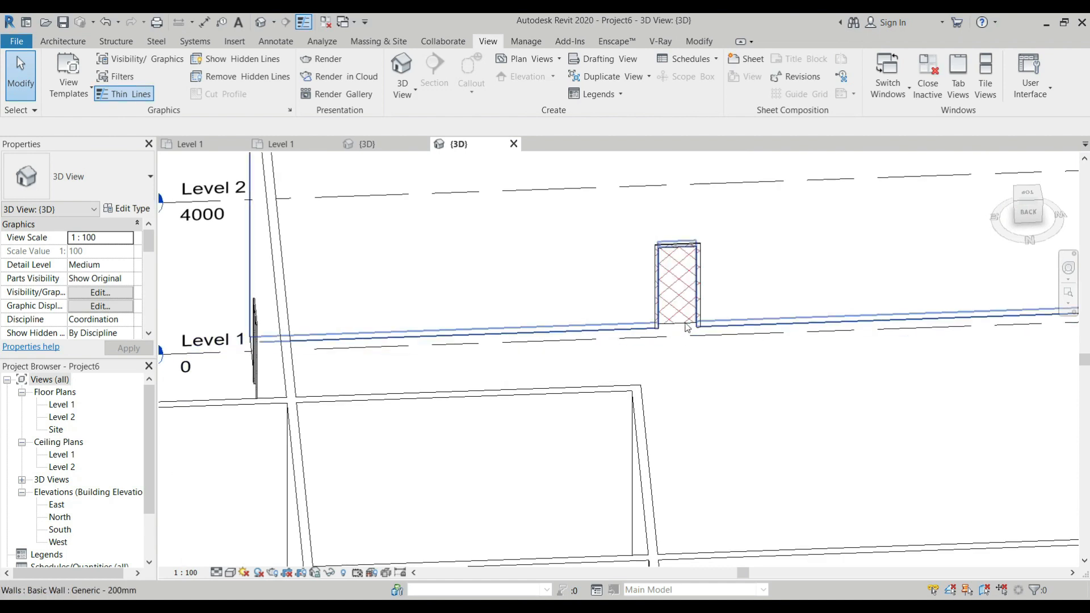
scroll(633, 306, down, 4)
shift+middle_drag(631, 307, 494, 296)
scroll(494, 295, up, 2)
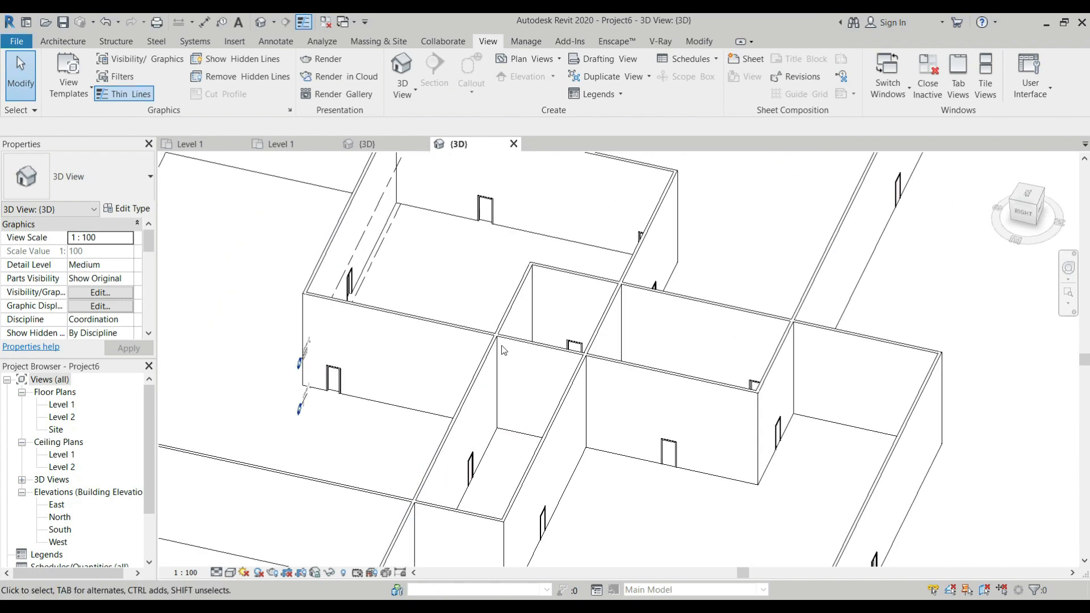
scroll(323, 384, up, 3)
scroll(324, 383, up, 2)
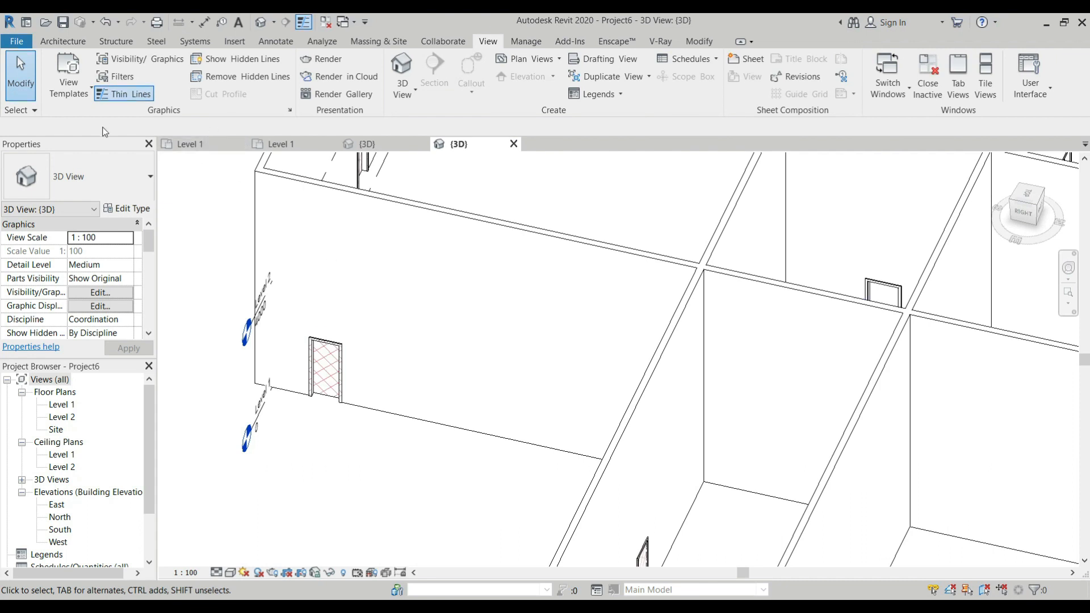
Enable halftone for the Interior filter in the 3D view's visibility/graphic overrides
key(v)
key(g)
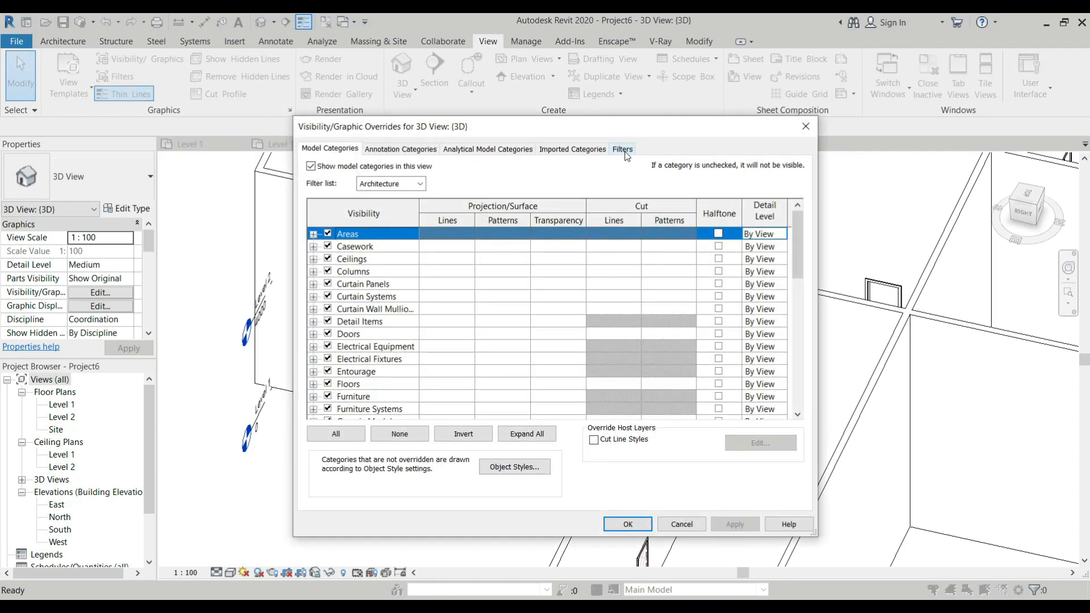
click(625, 150)
click(763, 213)
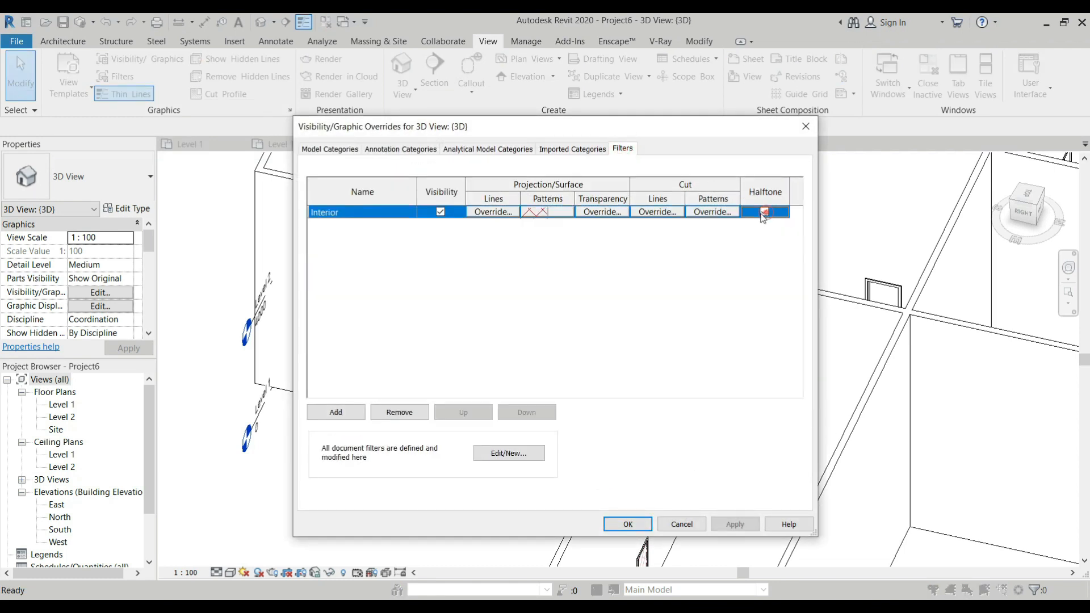
click(627, 525)
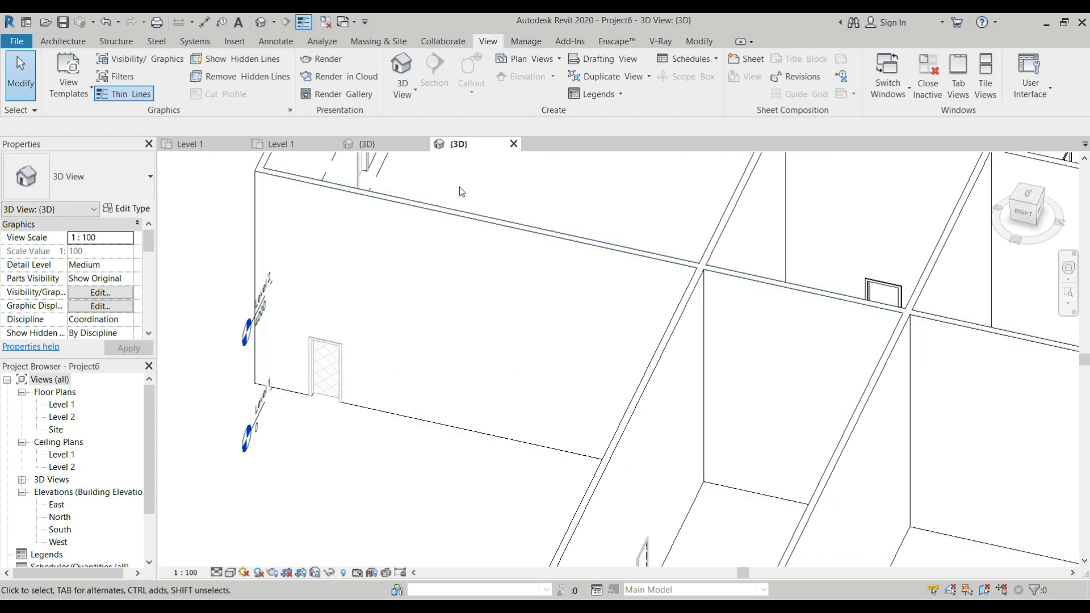
Change the Interior filter's rule logic to OR (Any rule may be true) and accept it
click(114, 77)
click(743, 281)
click(697, 313)
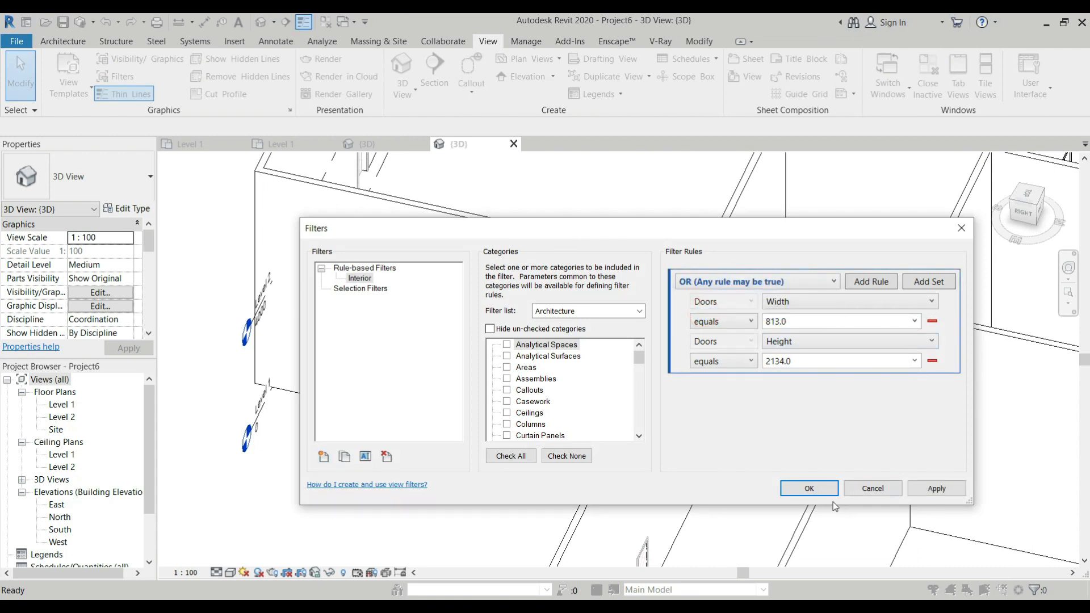
click(811, 489)
scroll(492, 273, down, 3)
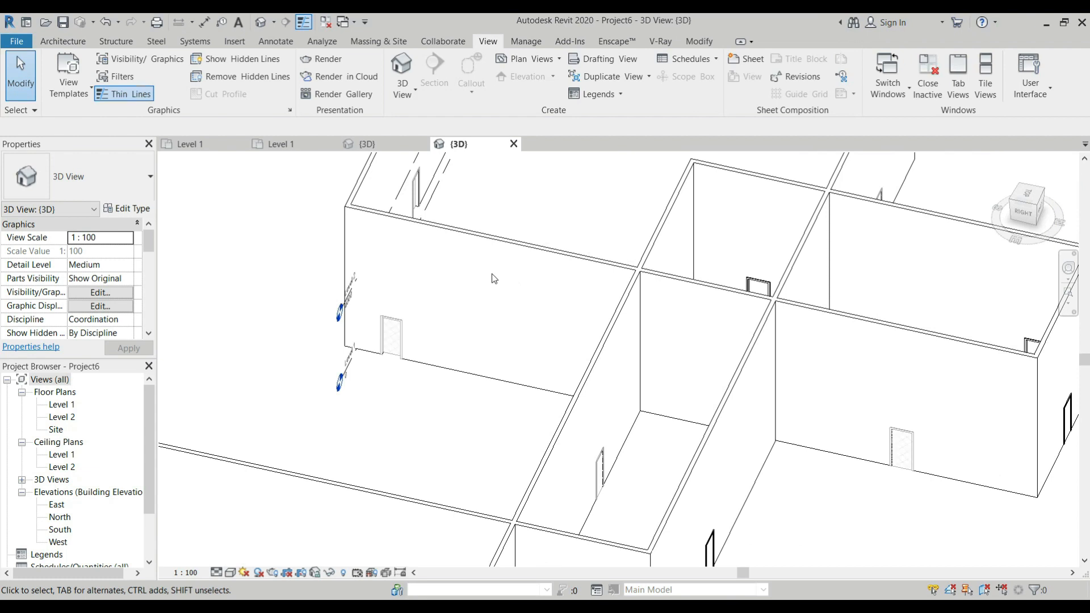
Examine the doors throughout the 3D model to see which ones the Interior filter affects
shift+middle_drag(491, 274, 467, 389)
scroll(423, 380, down, 5)
scroll(743, 311, up, 2)
scroll(724, 287, up, 3)
shift+middle_drag(693, 316, 754, 233)
scroll(684, 233, down, 4)
scroll(548, 310, up, 5)
shift+middle_drag(608, 410, 231, 223)
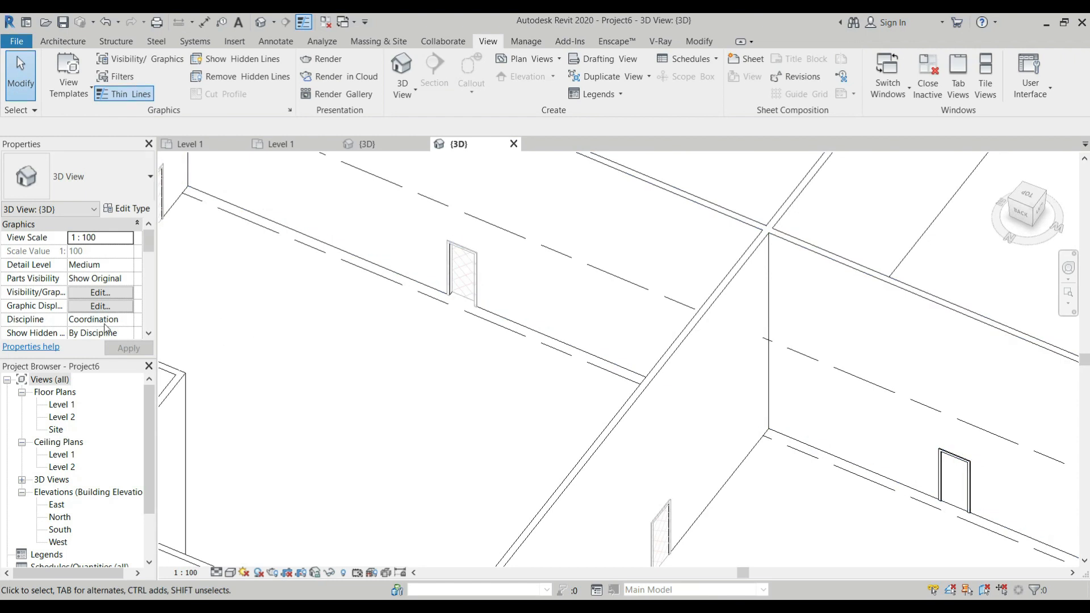
Override the Interior filter's projection/surface background pattern with Solid fill in the 3D view's graphic overrides
key(v)
key(v)
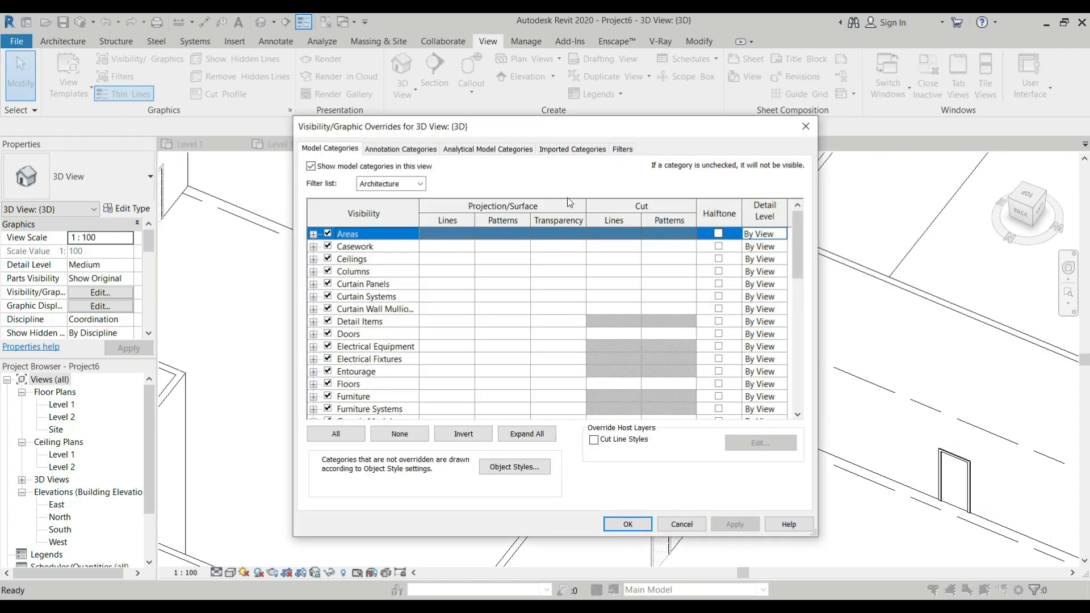
click(622, 149)
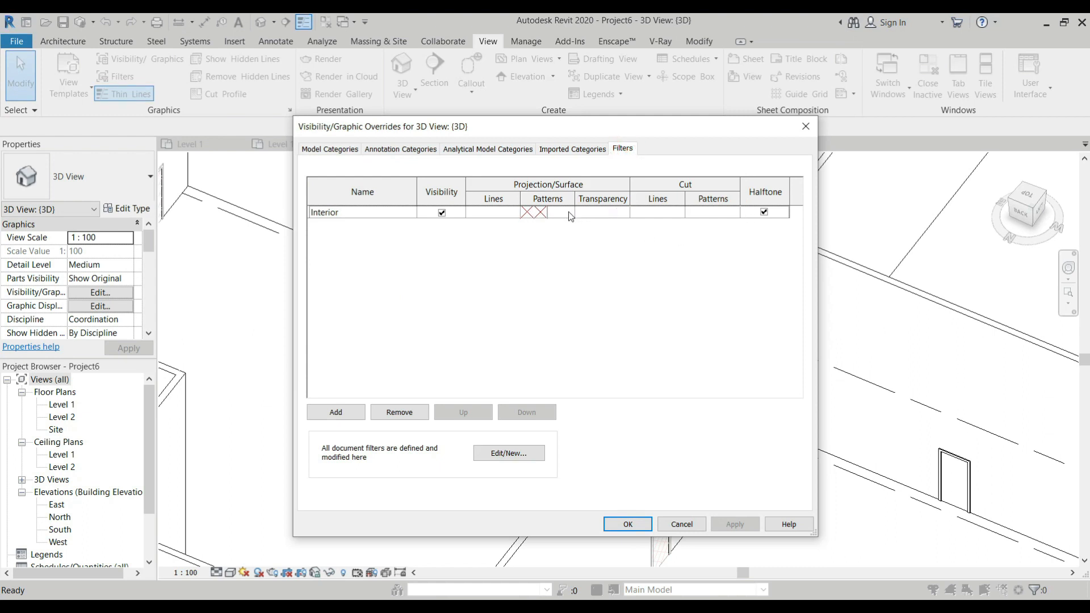
click(537, 213)
click(538, 213)
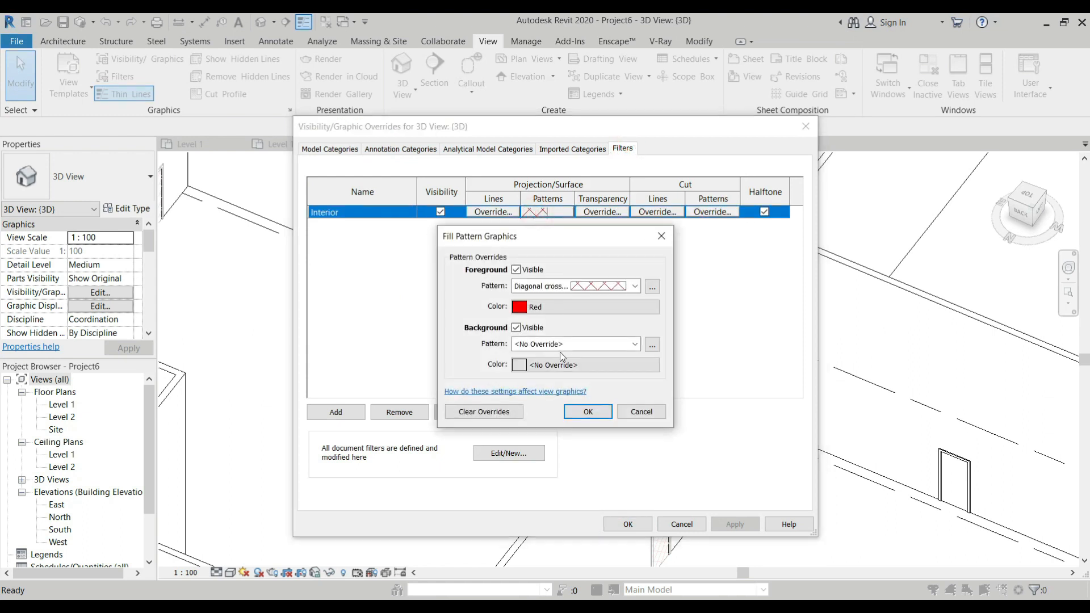
click(625, 346)
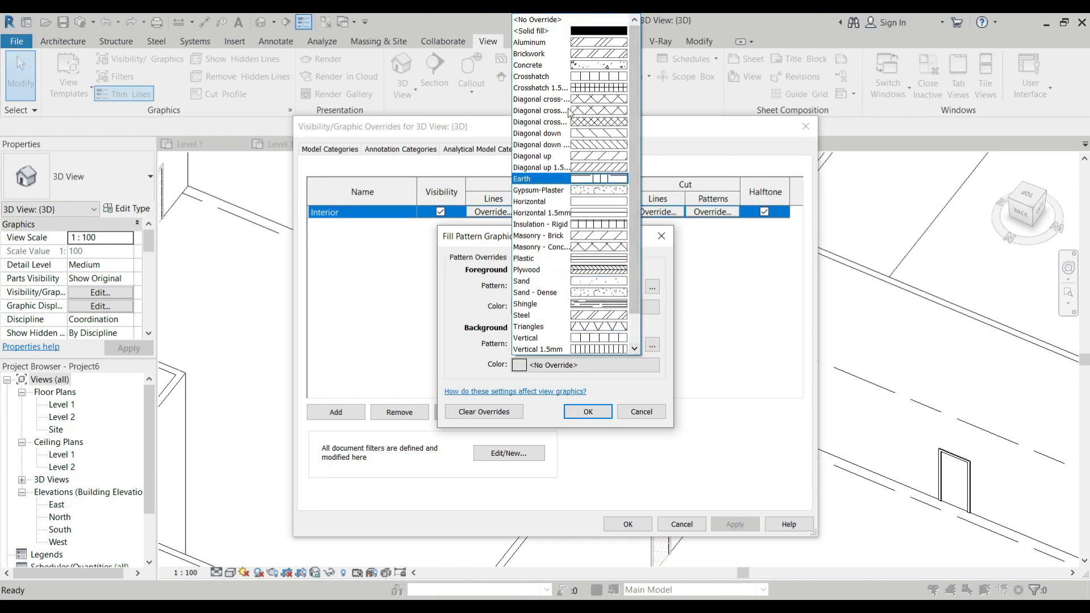
click(602, 32)
Set the Interior filter's background pattern color to Green, accept the overrides and check the doors
click(529, 366)
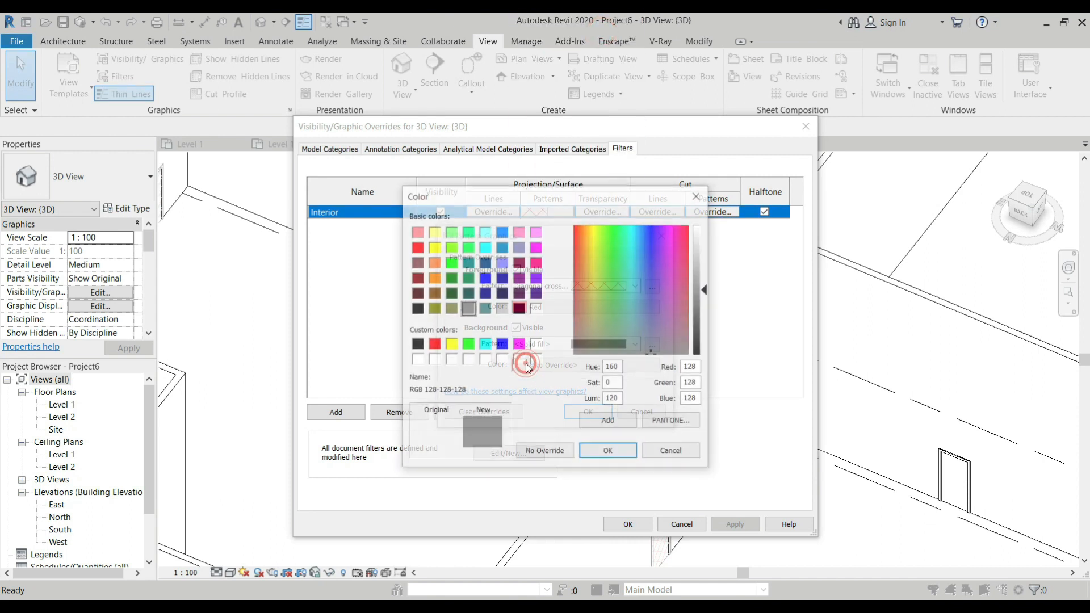
click(467, 344)
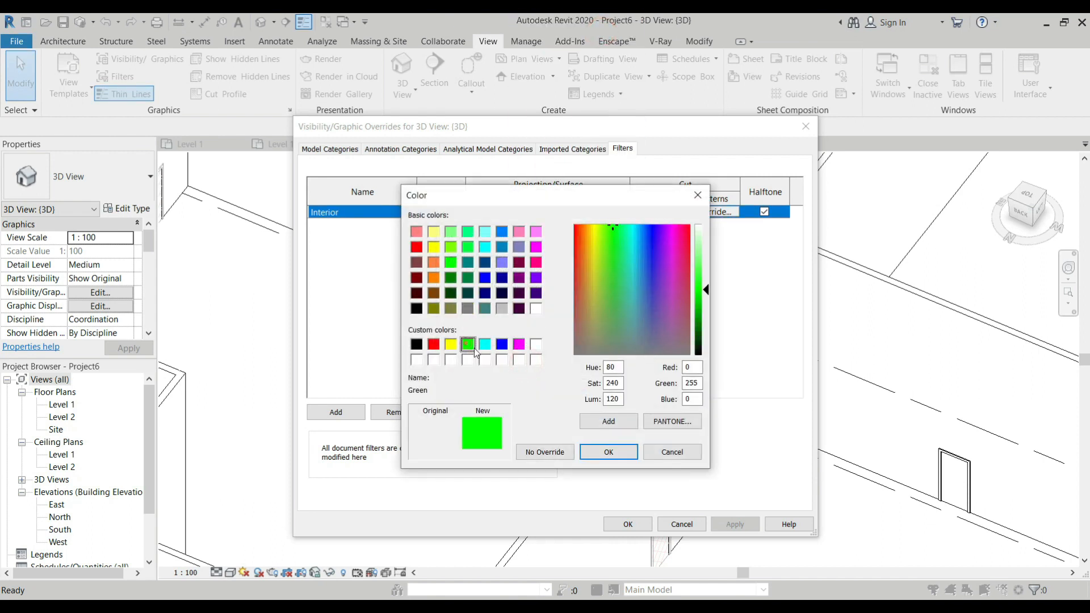
click(617, 459)
click(598, 414)
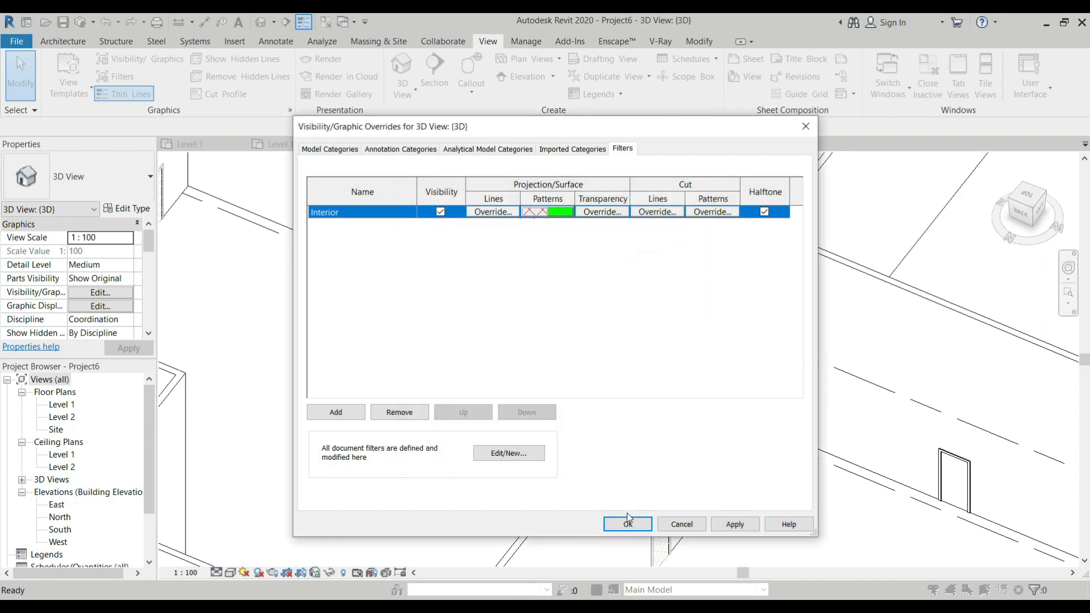
click(628, 524)
scroll(572, 370, down, 5)
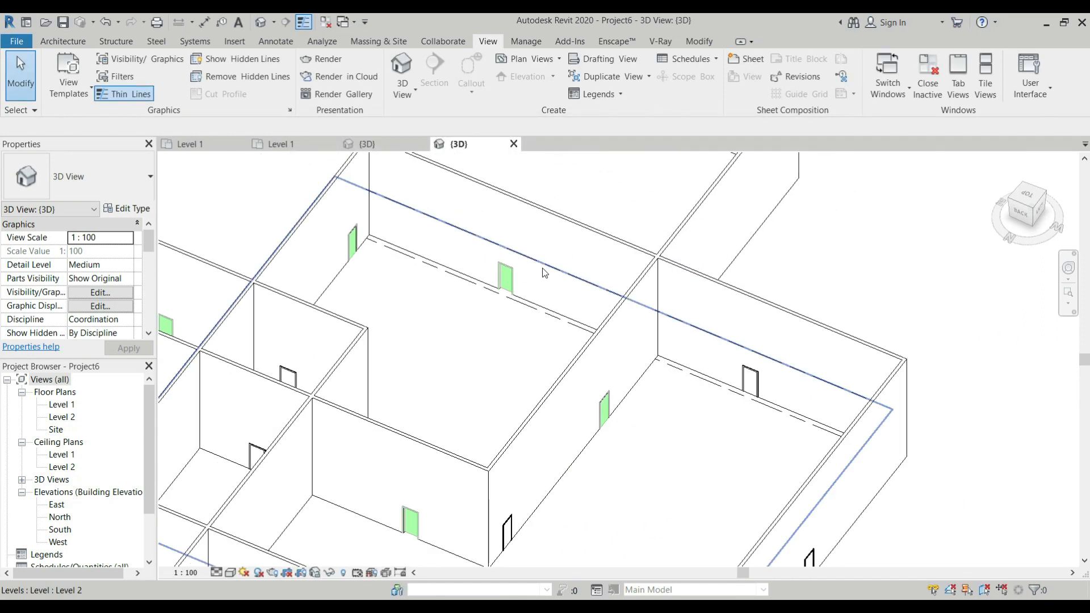
shift+middle_drag(572, 370, 513, 401)
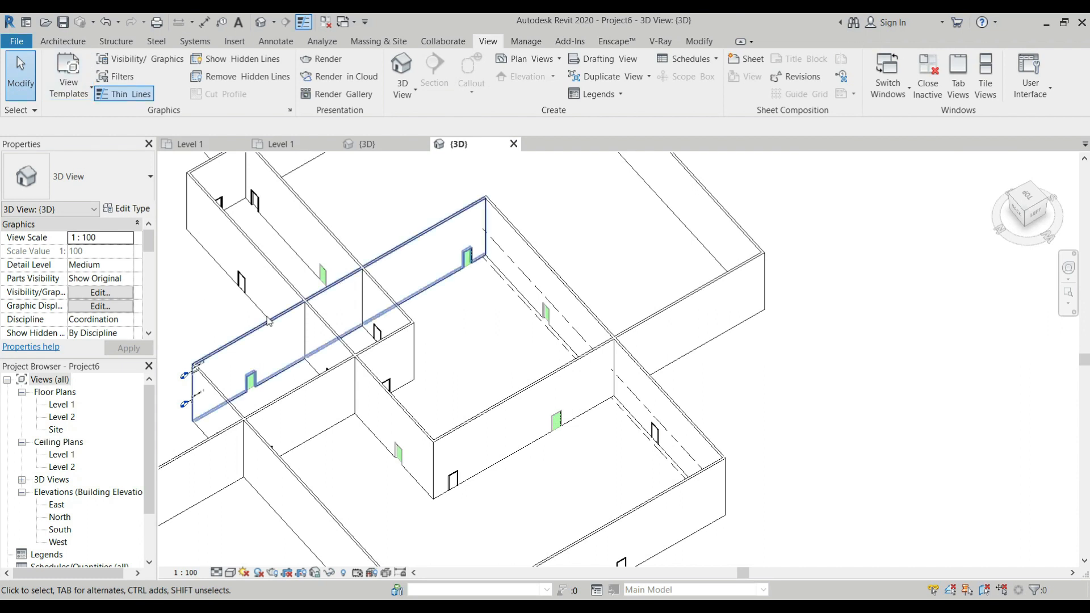
Add a third rule to the Interior filter that evaluates the Width of doors
key(v)
key(v)
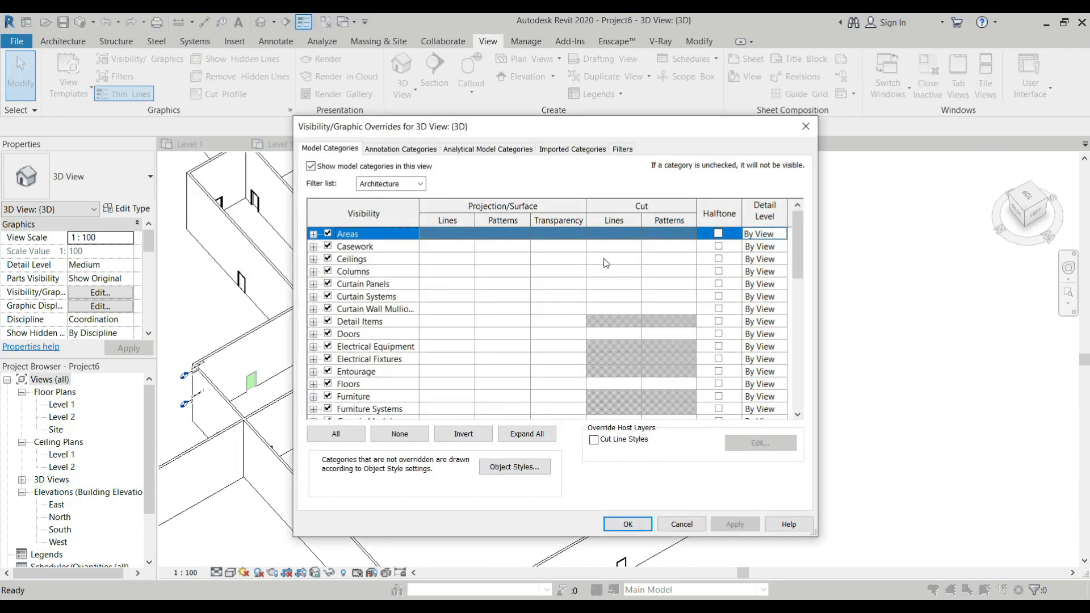
click(623, 150)
click(503, 456)
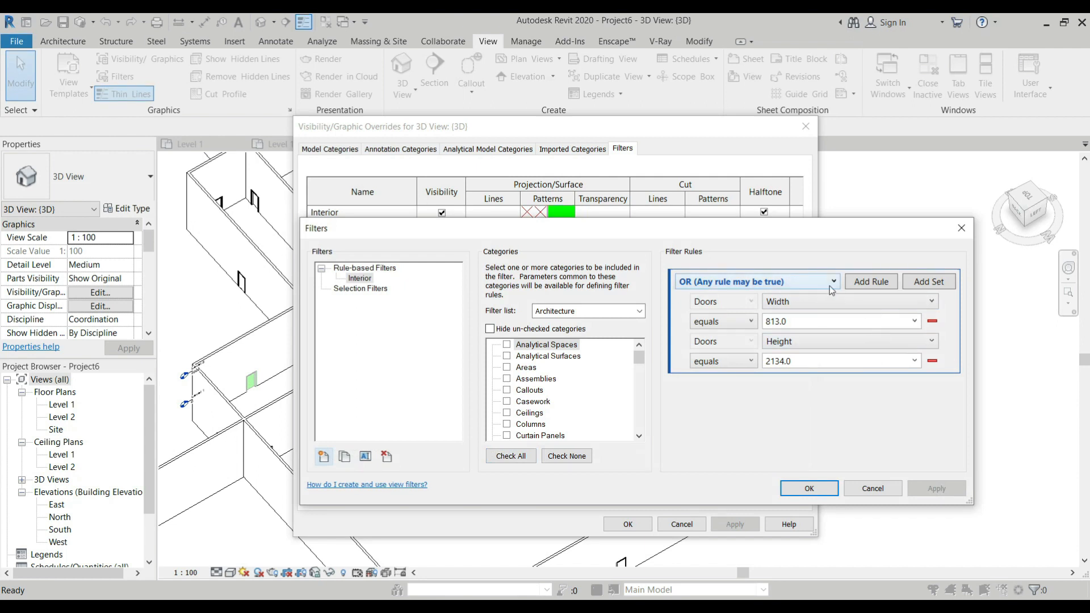
click(869, 284)
click(916, 384)
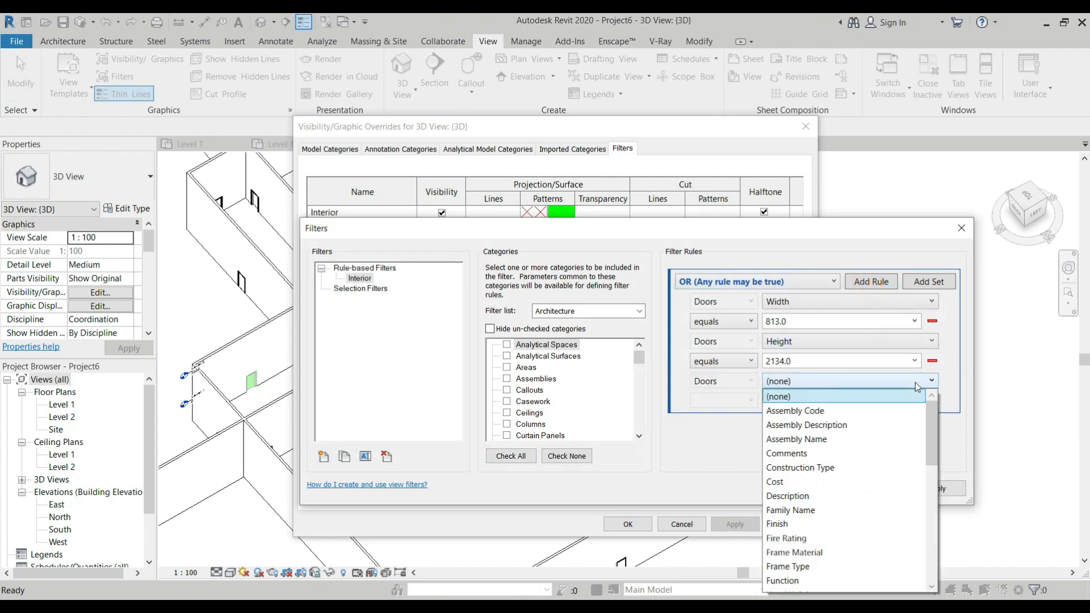
scroll(863, 506, down, 8)
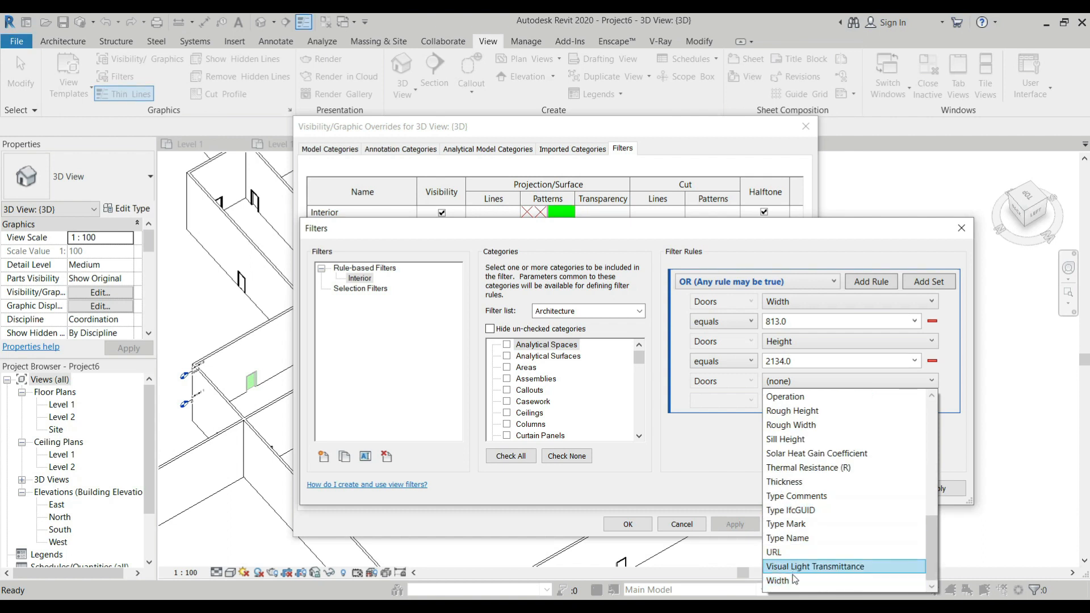
click(794, 579)
Set the new door width rule to equals 762.0 and accept the filter and view overrides
click(751, 400)
click(706, 416)
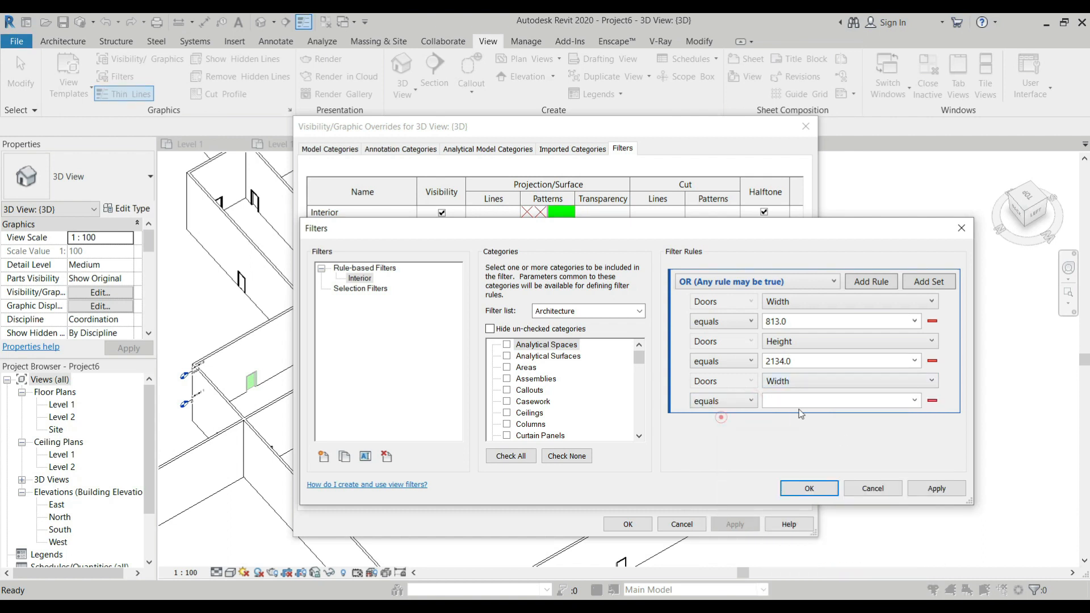
click(914, 400)
click(795, 418)
click(937, 488)
click(800, 487)
click(650, 524)
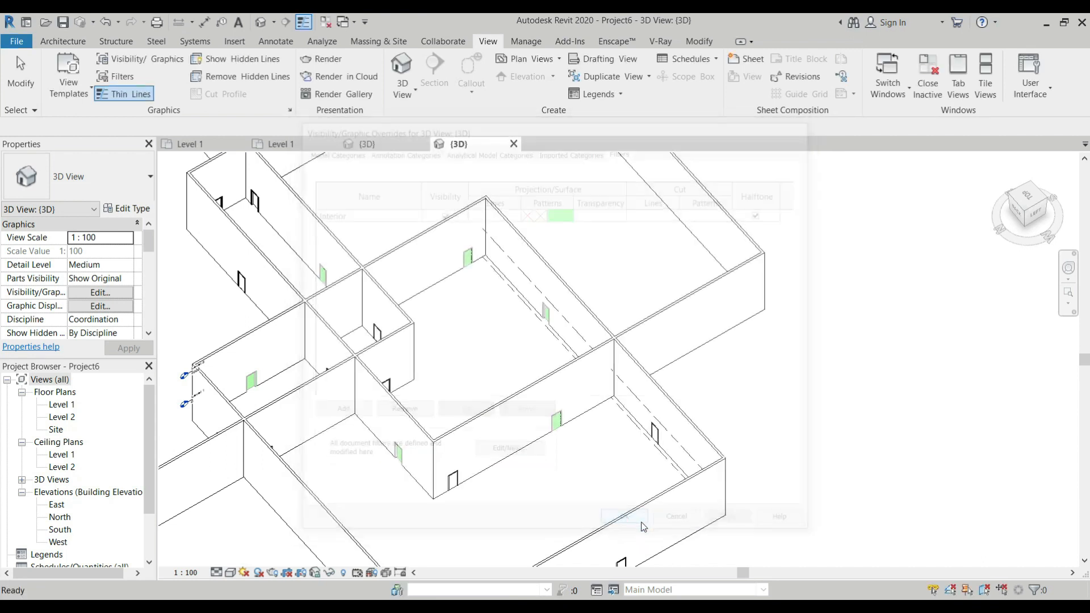
Create a new rule-based filter named Door 2
scroll(512, 371, down, 5)
scroll(495, 382, up, 5)
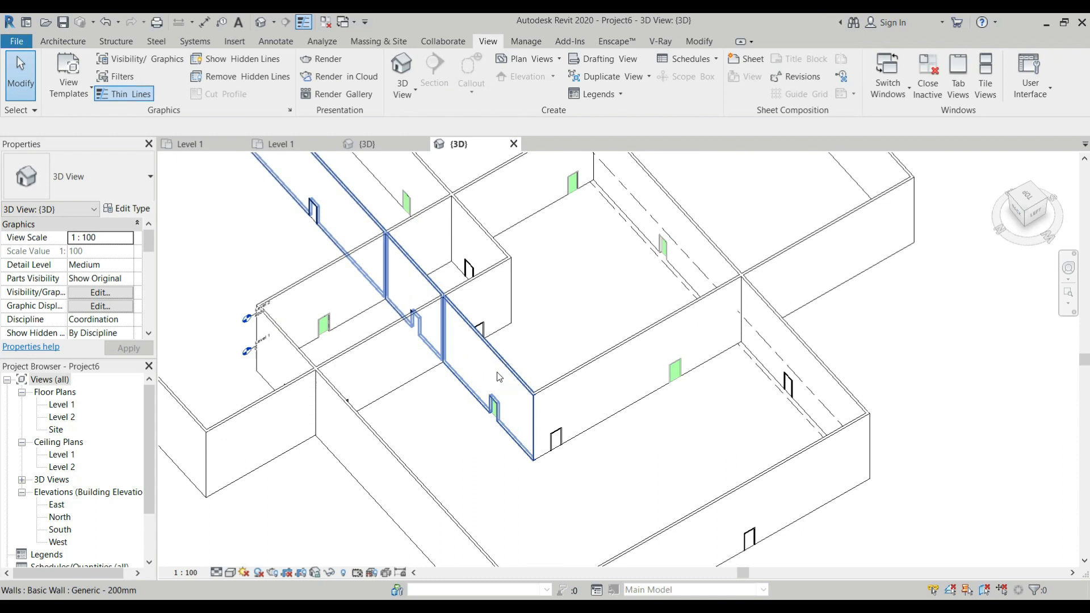
shift+middle_drag(495, 382, 307, 341)
scroll(470, 293, down, 5)
shift+middle_drag(470, 294, 626, 294)
scroll(501, 291, up, 5)
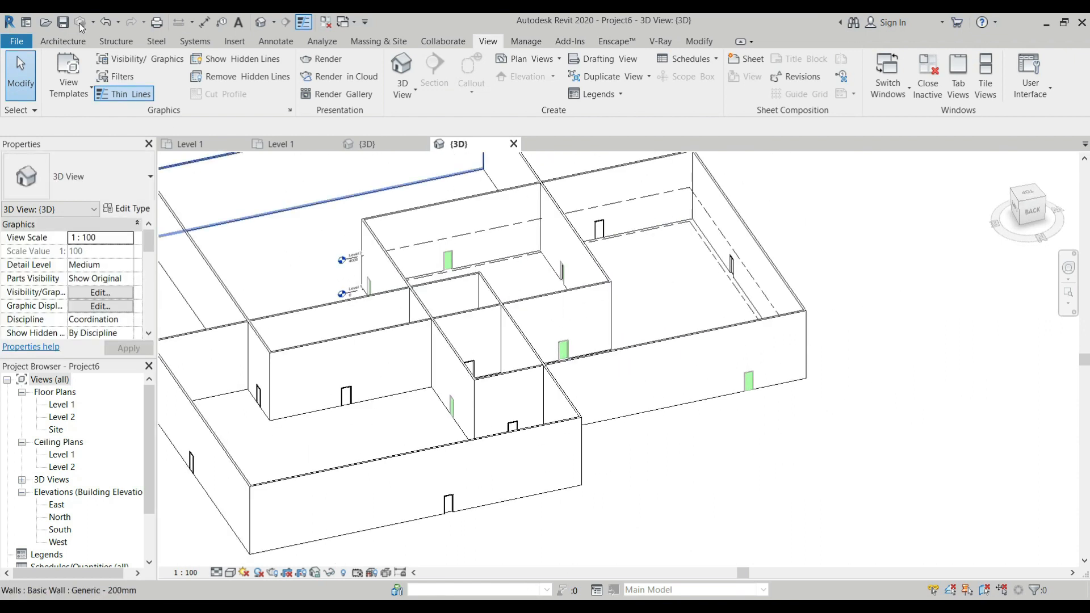
click(121, 76)
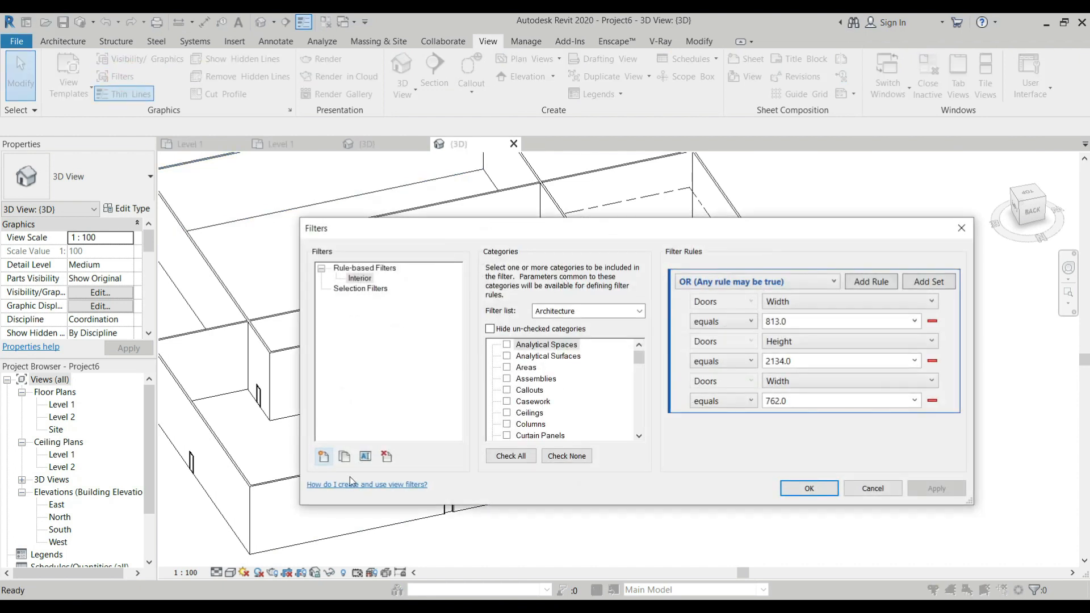
click(324, 457)
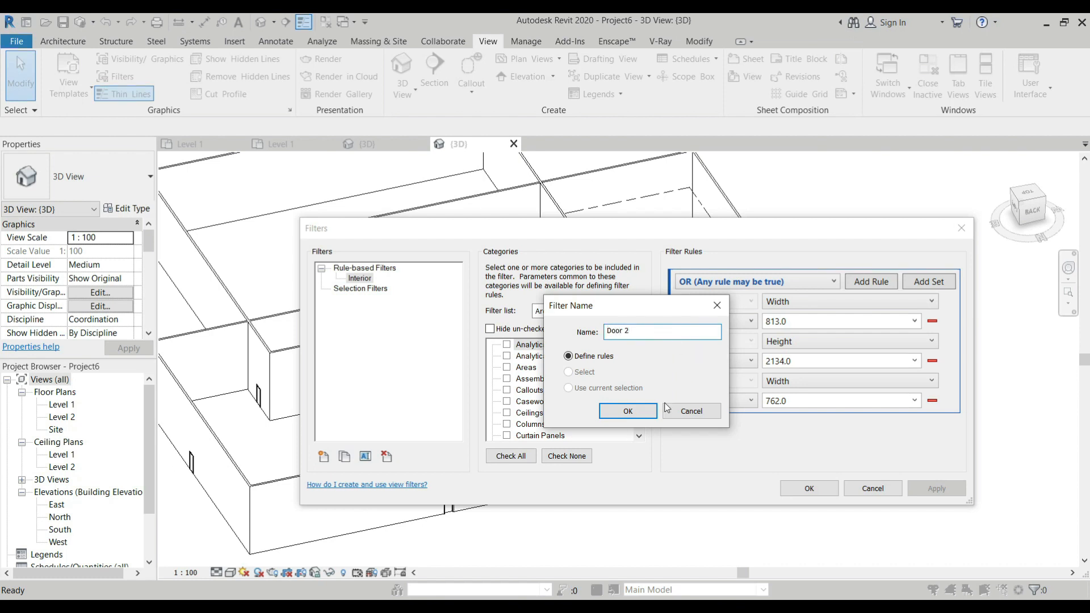
click(633, 410)
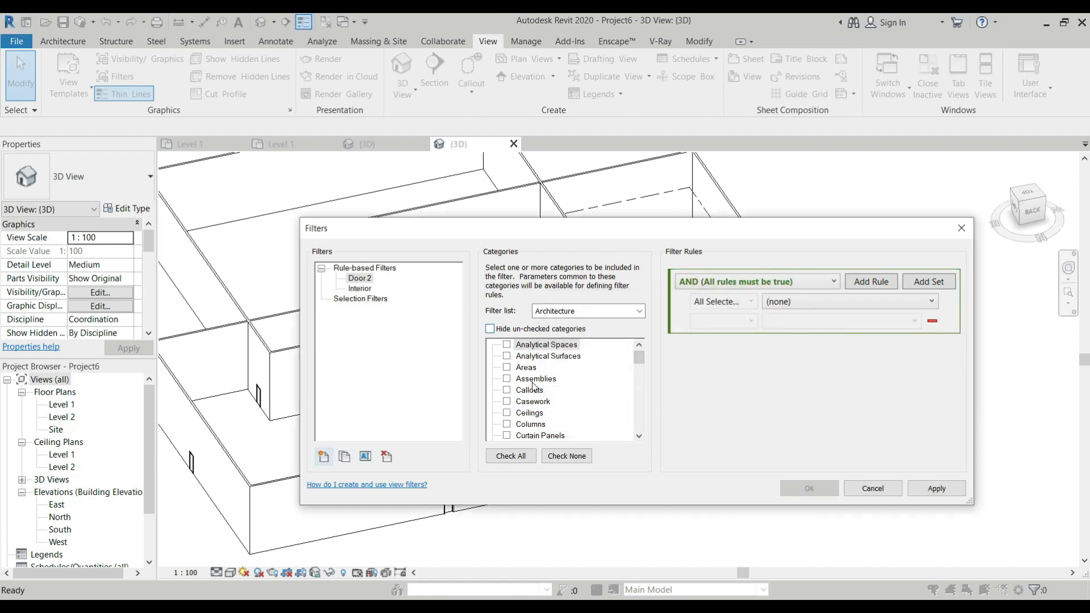
Assign the Doors category to the Door 2 filter and hide the un-checked categories
scroll(534, 395, down, 2)
click(507, 402)
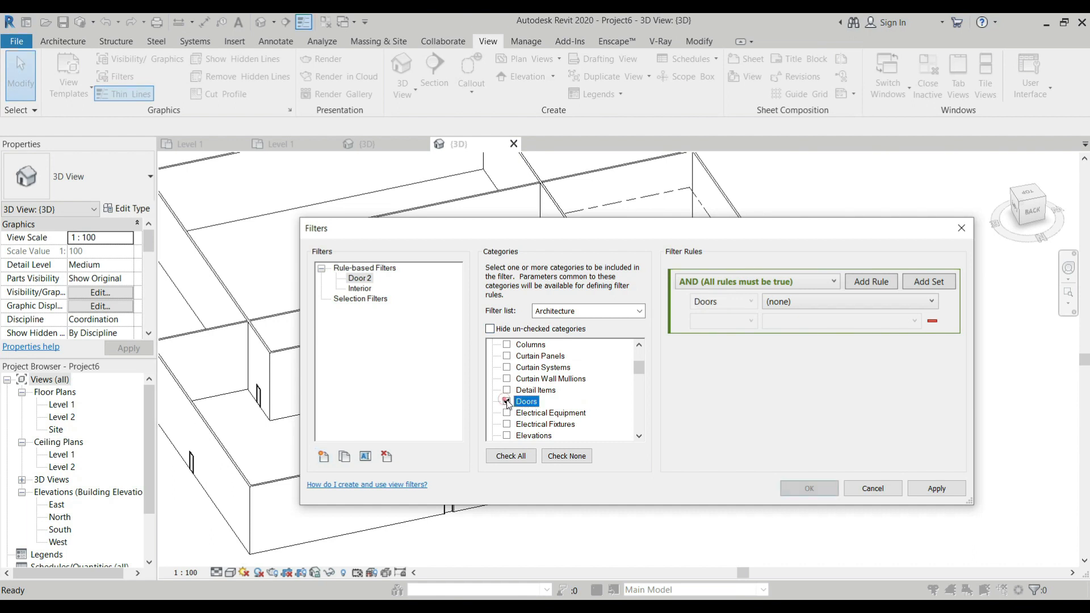
click(490, 329)
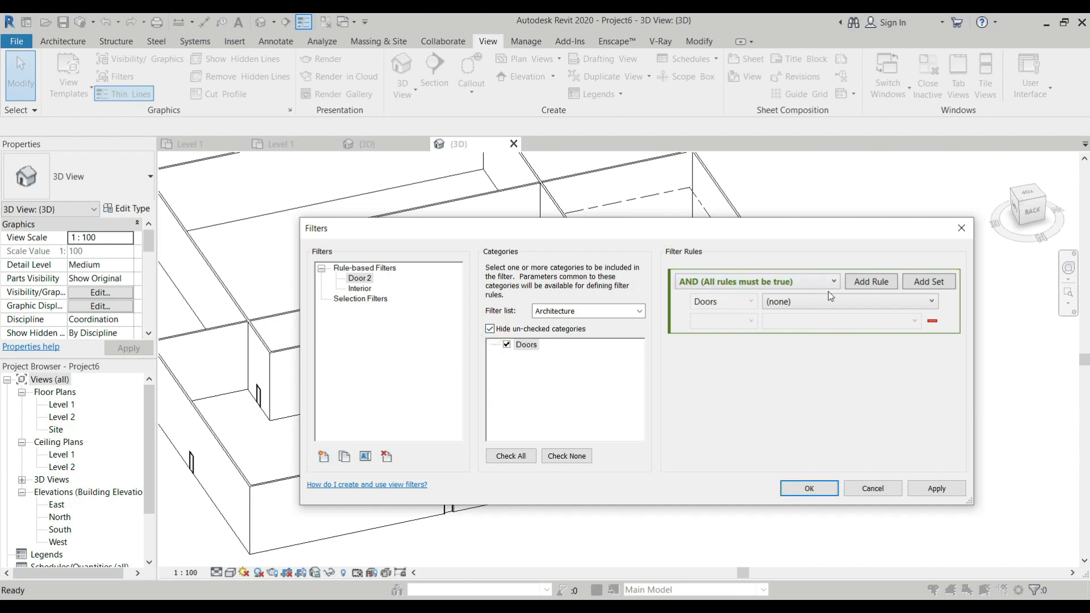
Define the Door 2 filter rule as Family Name equals M_Single-Flush, and save the filter
click(877, 296)
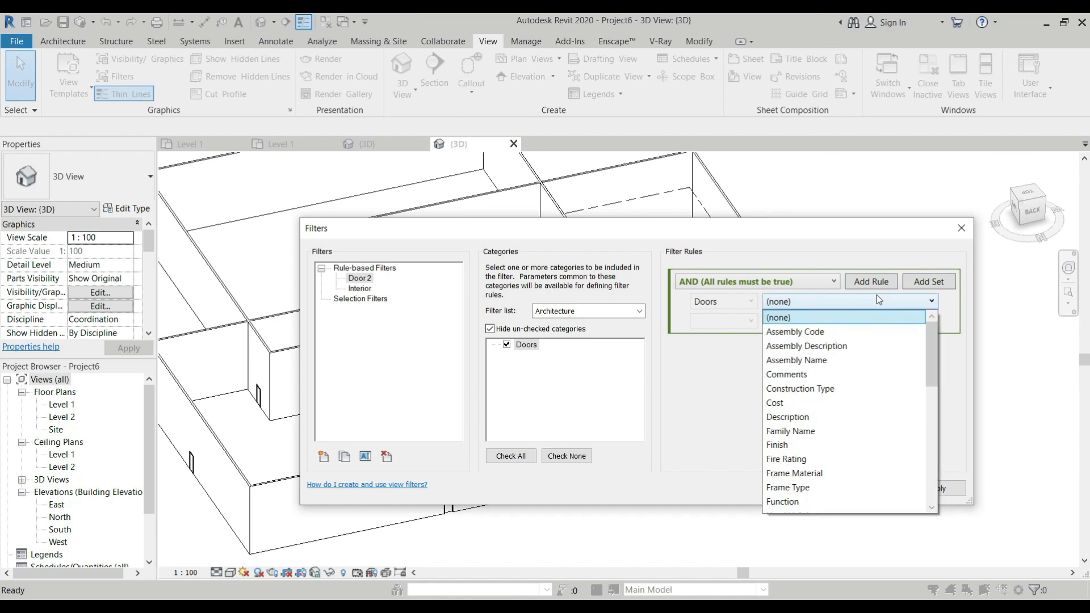
scroll(821, 422, down, 1)
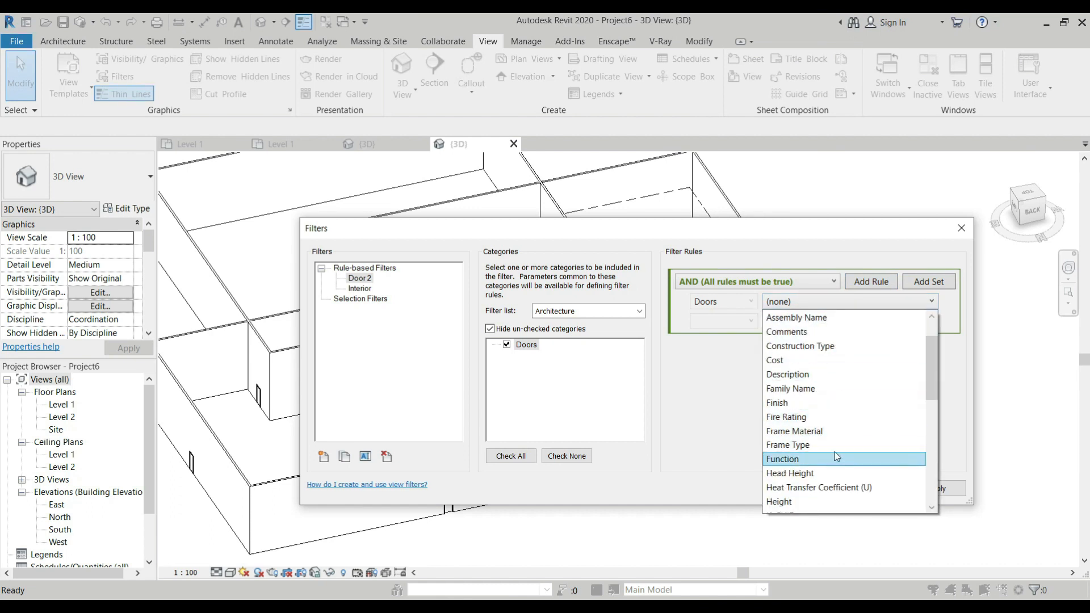
click(838, 389)
click(712, 326)
click(714, 340)
click(867, 319)
click(914, 322)
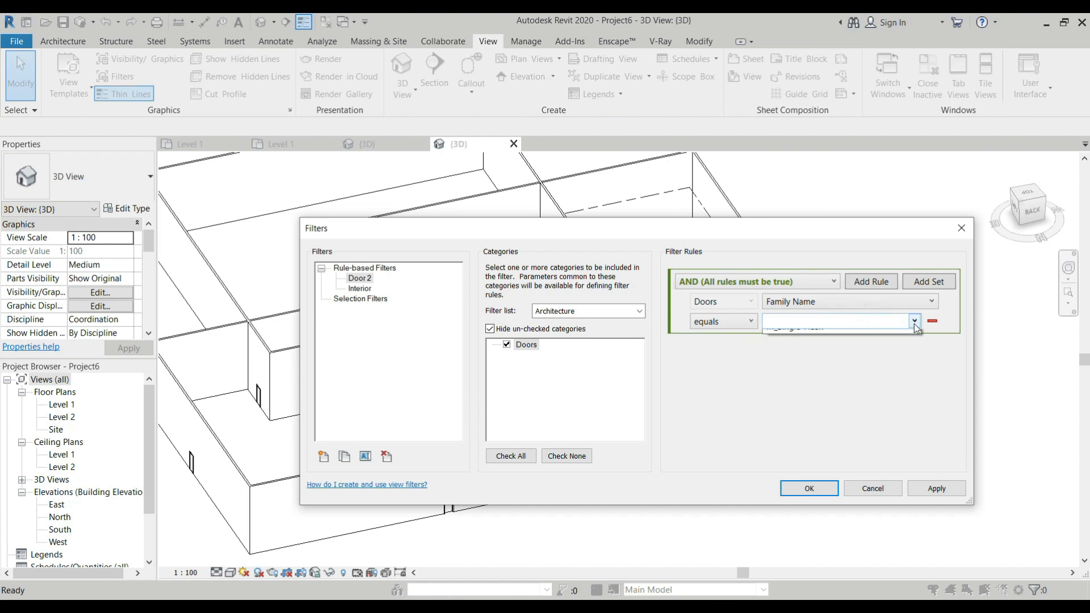
click(858, 341)
click(927, 489)
click(818, 487)
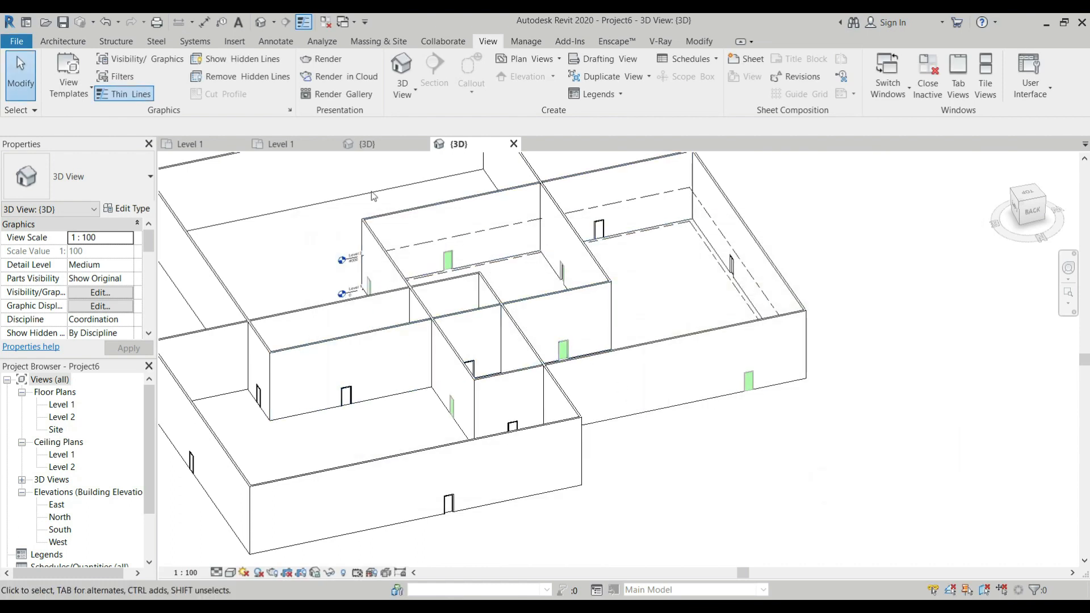
Add the Door 2 rule-based filter to the 3D view's graphic overrides and accept the dialog
key(v)
key(v)
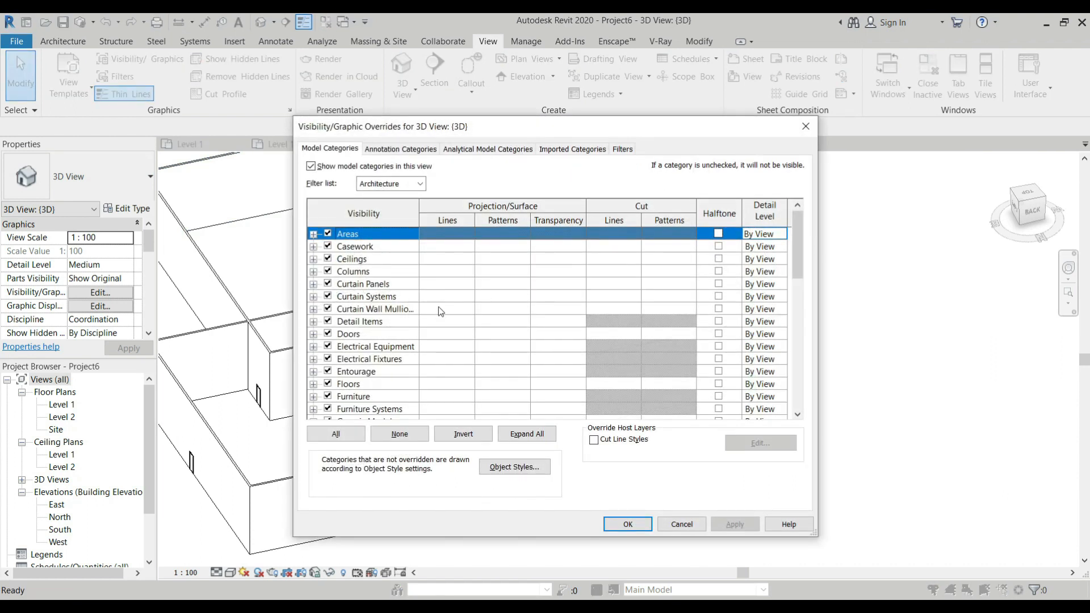
click(622, 150)
click(351, 419)
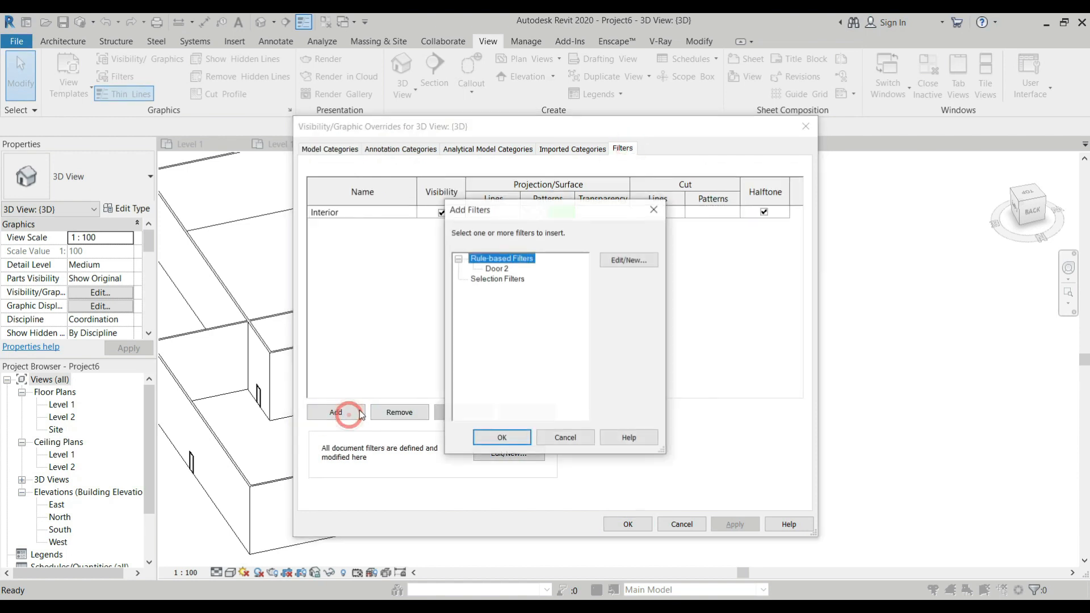
click(497, 269)
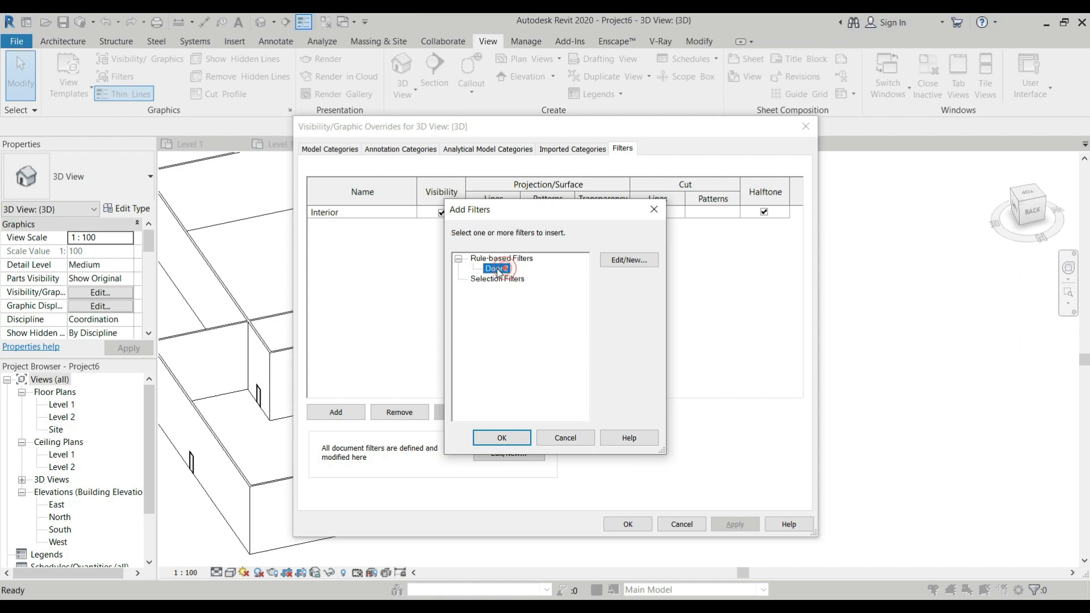
click(503, 438)
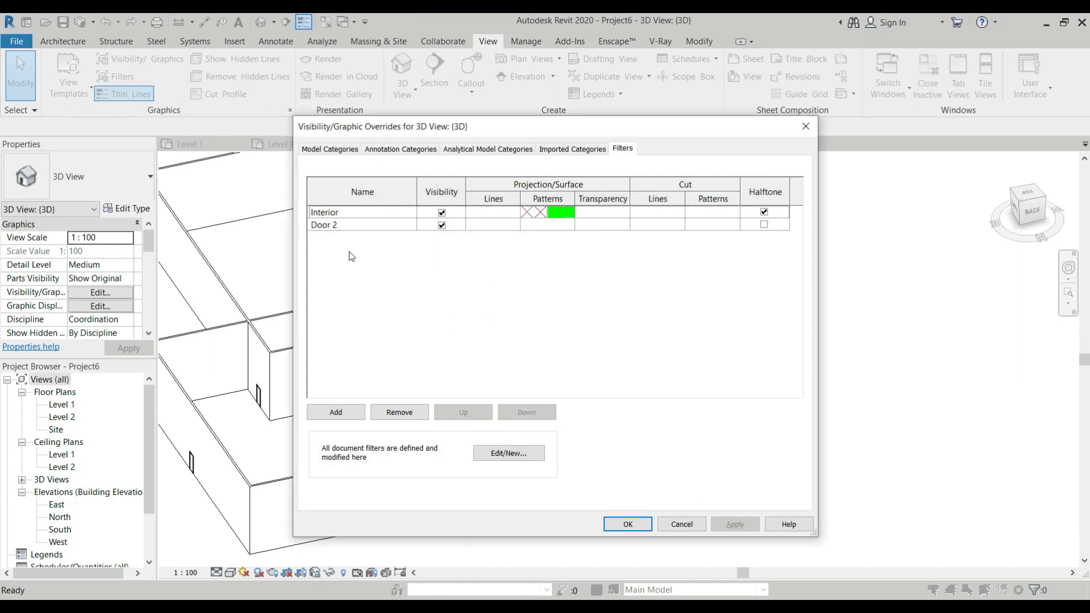
click(627, 528)
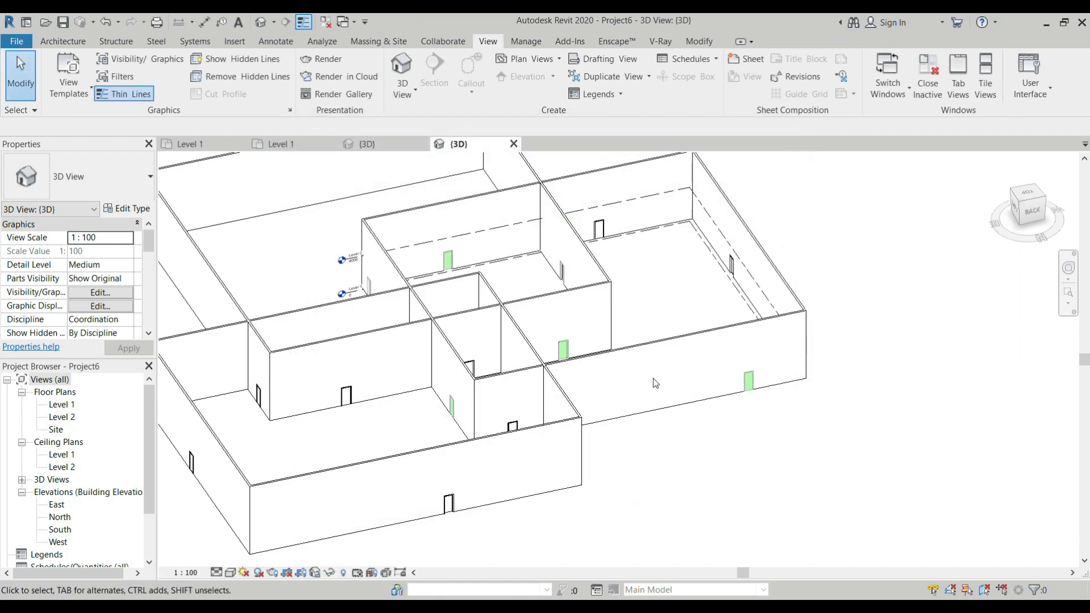
Move the Door 2 filter above Interior in the 3D view's filter order and accept the overrides
scroll(655, 383, down, 4)
scroll(620, 344, up, 4)
scroll(620, 344, up, 1)
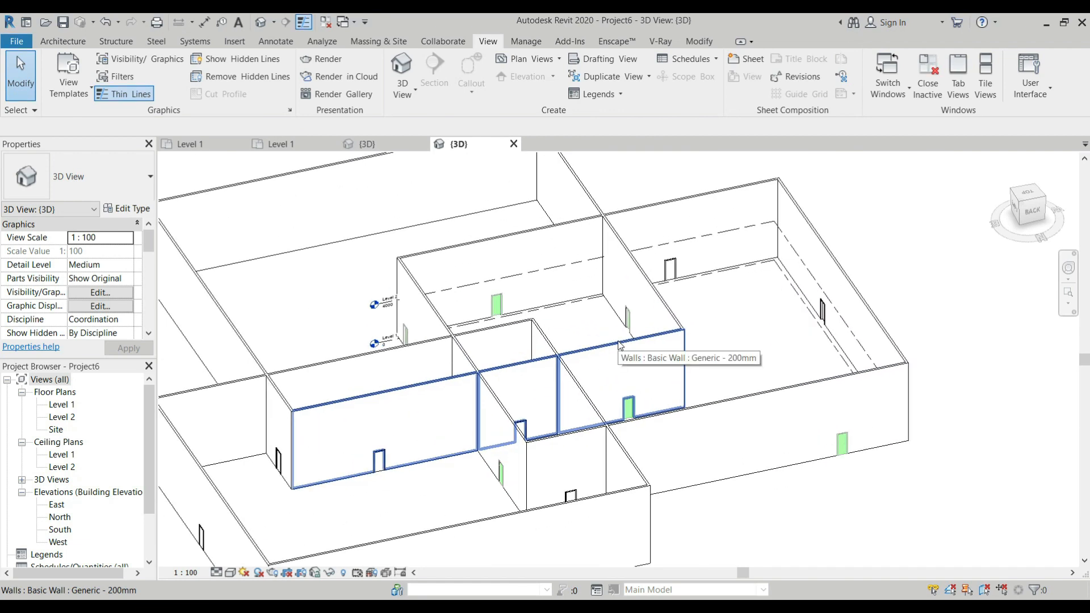
key(v)
key(g)
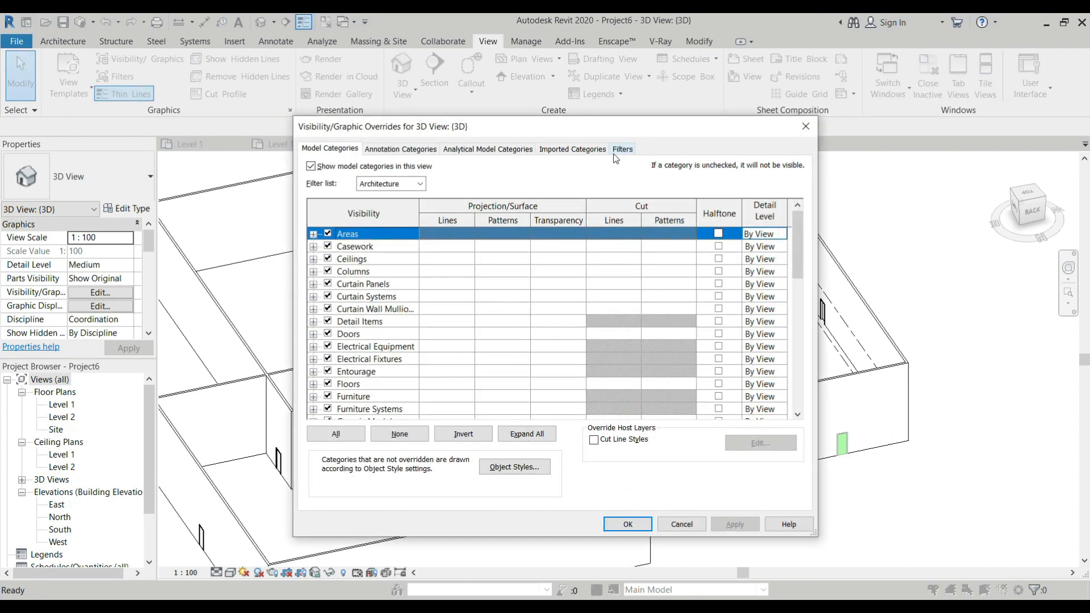
click(619, 151)
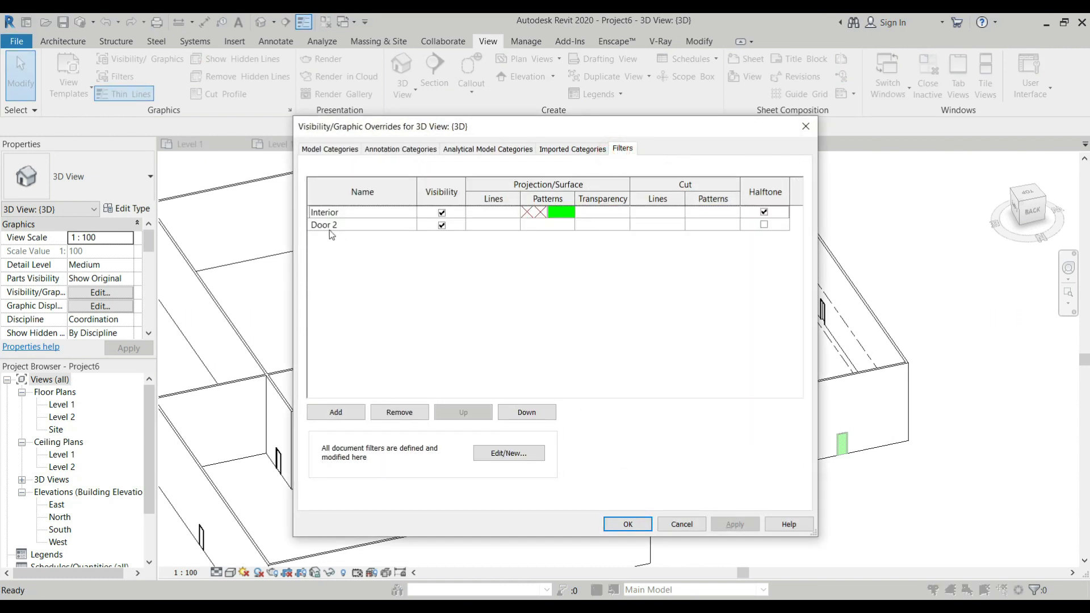
click(366, 227)
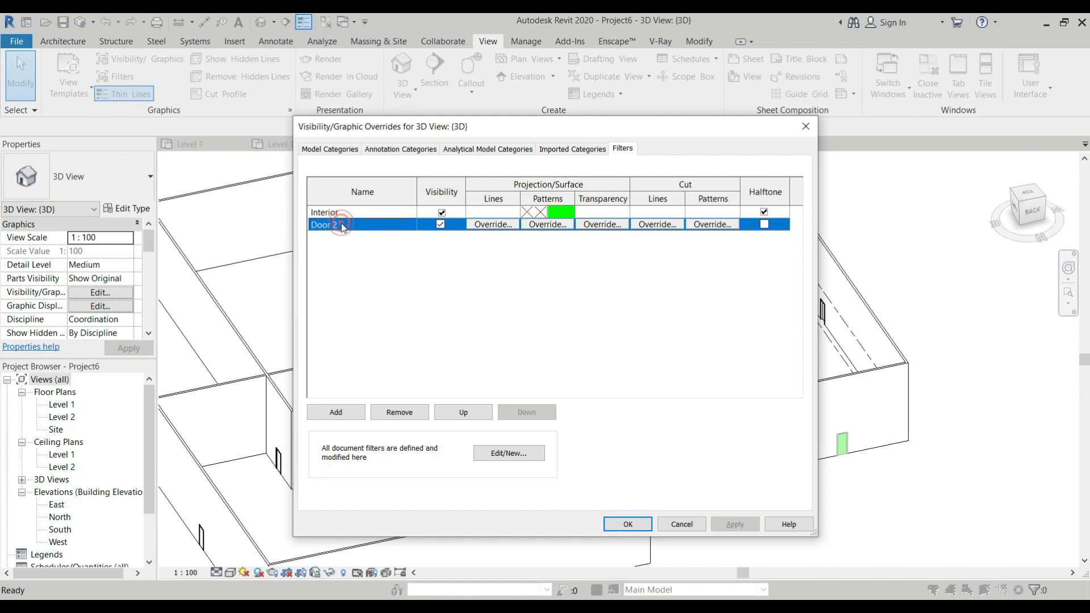
click(346, 215)
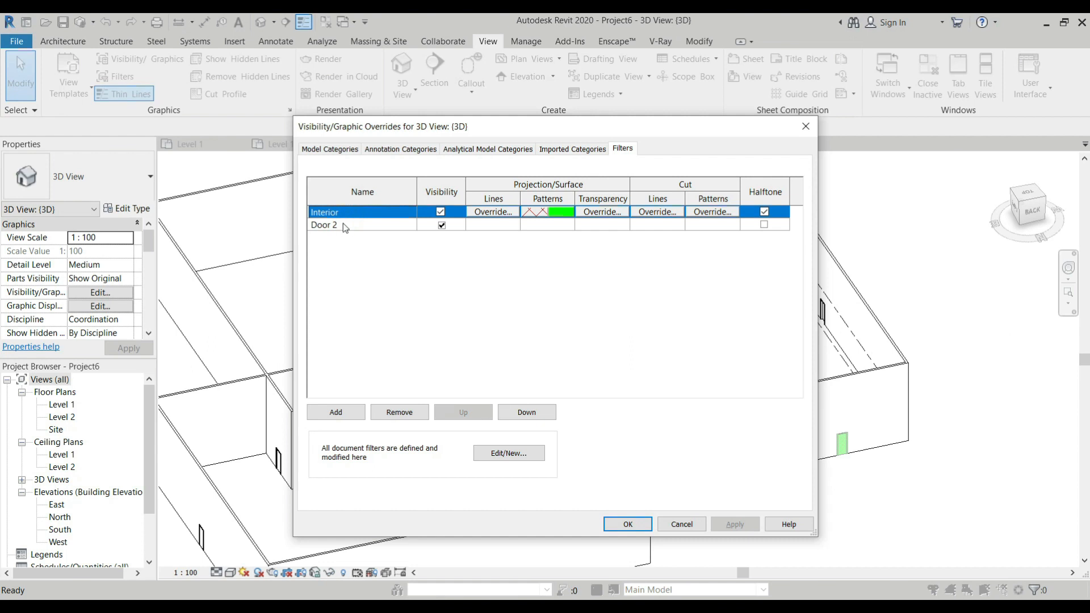
click(340, 225)
click(463, 412)
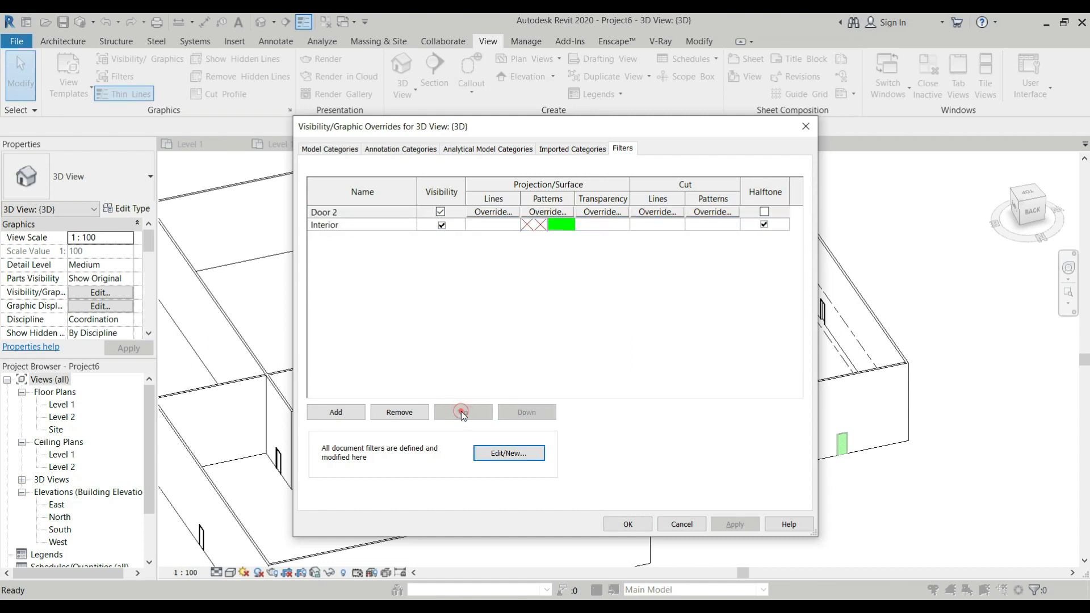
click(634, 525)
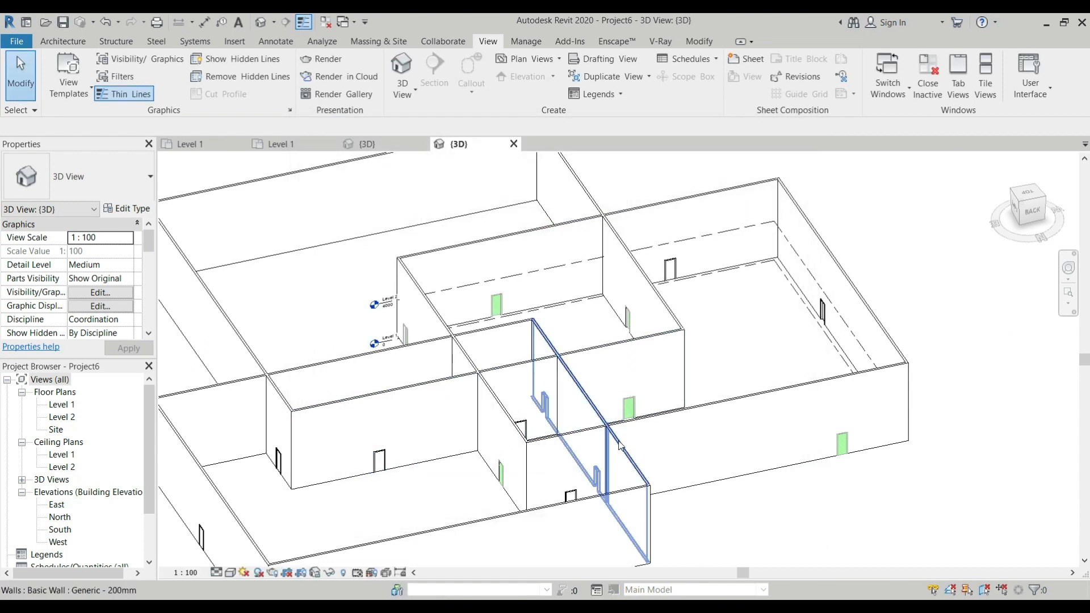
Check the rule defined for the Door 2 filter and close the filter definitions
scroll(586, 395, up, 3)
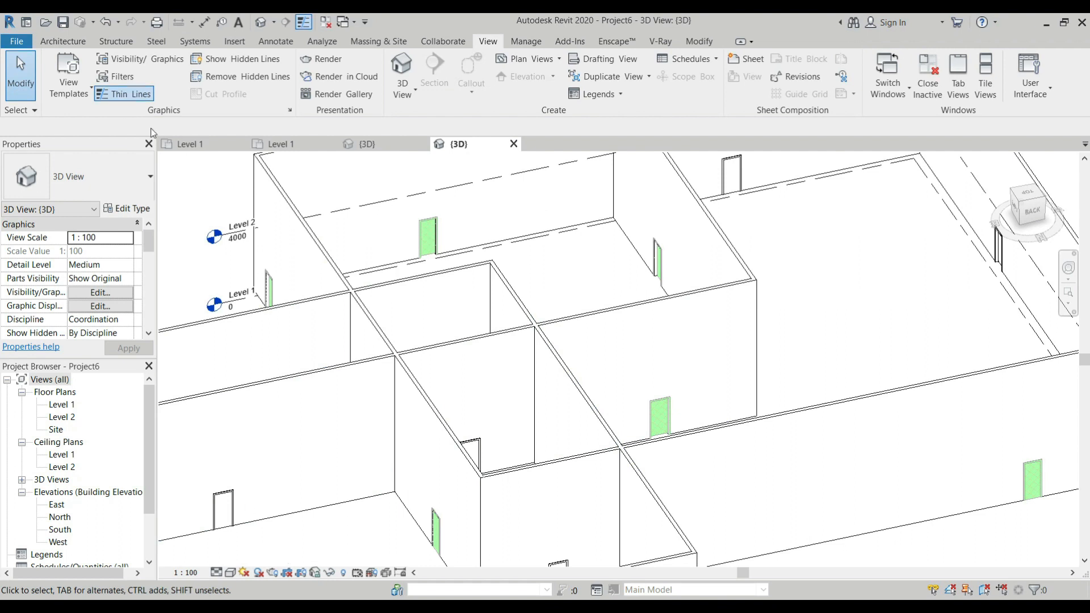
click(115, 76)
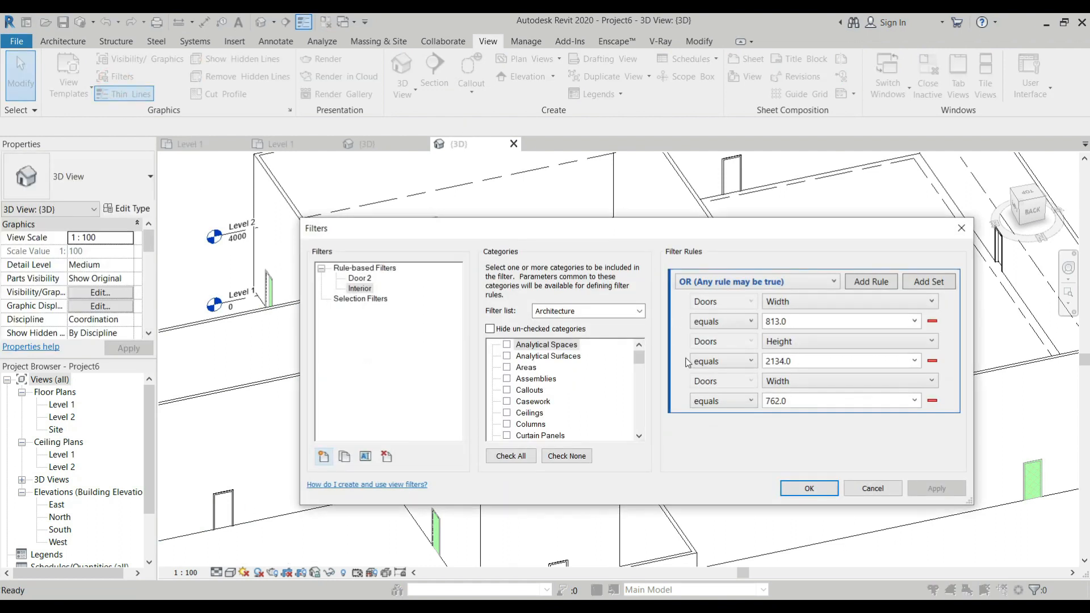
click(359, 280)
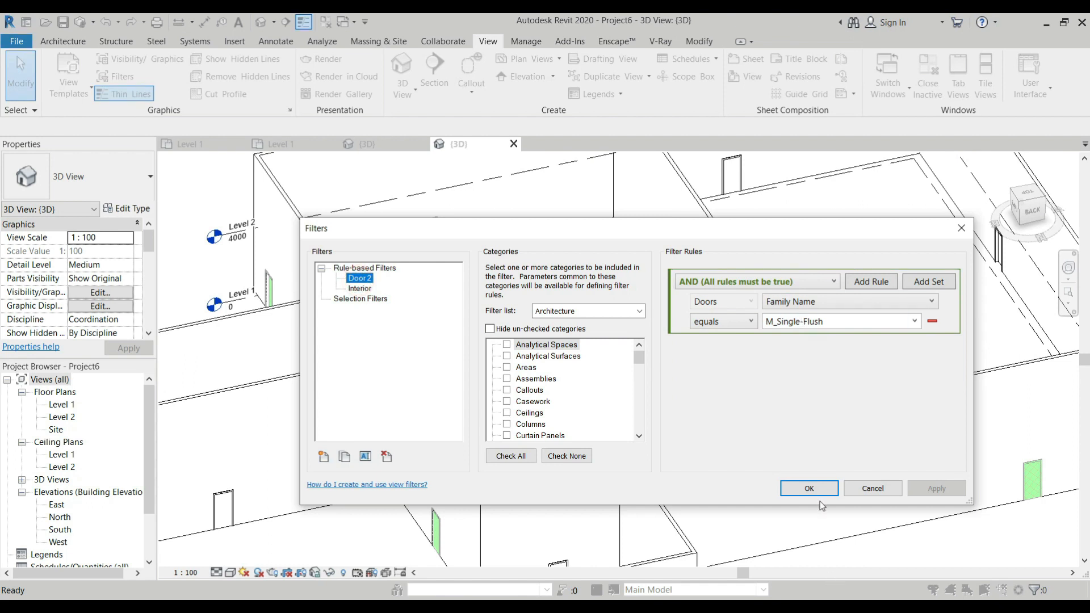
click(812, 487)
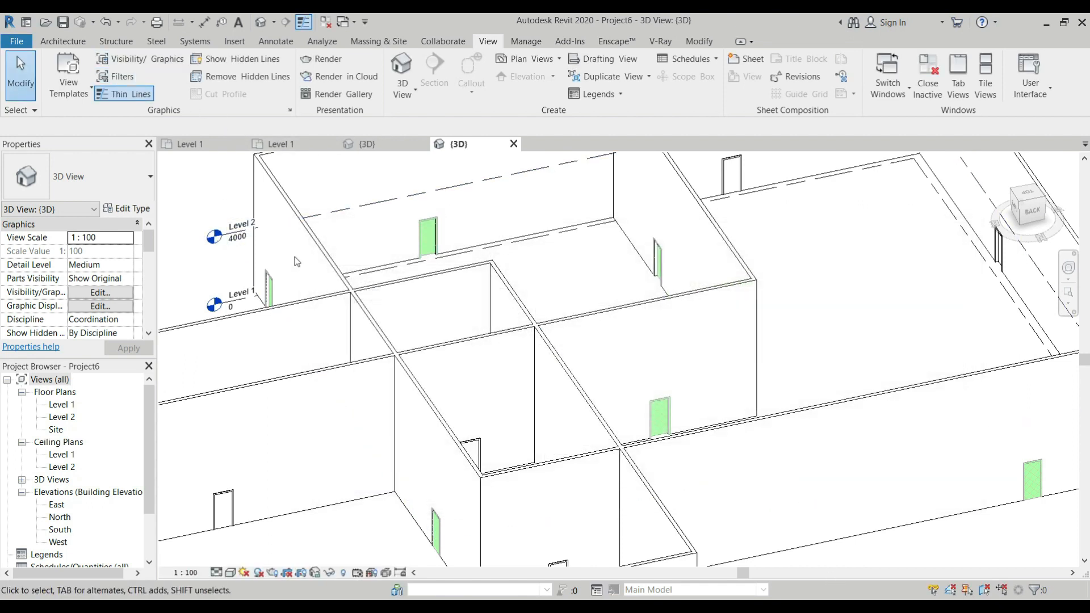
Override the Door 2 filter's projection surface pattern with a red solid fill background and accept the view overrides
key(v)
key(g)
click(623, 149)
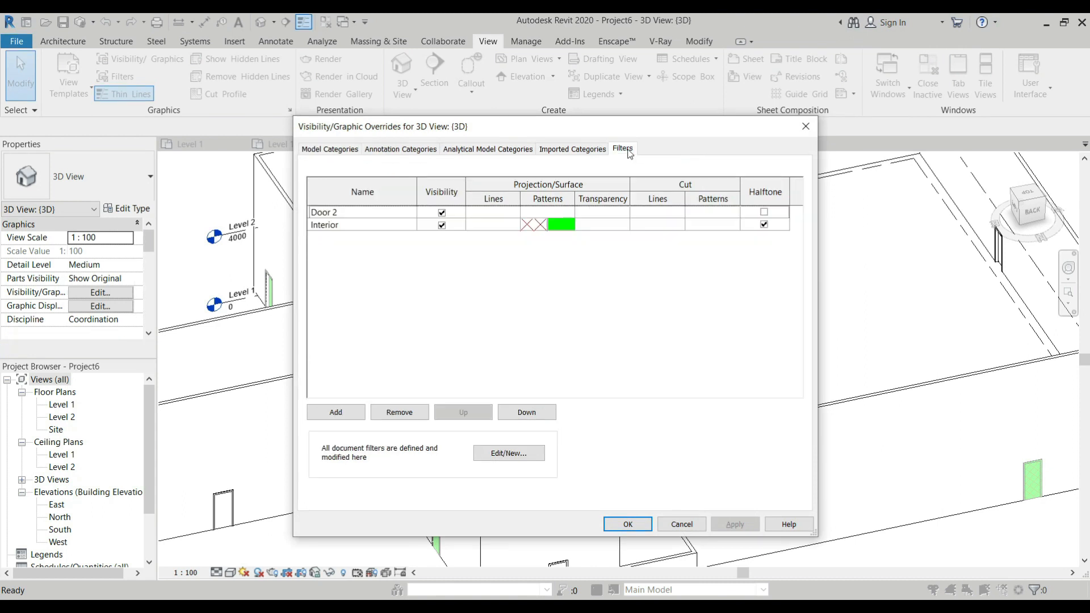
click(539, 213)
click(547, 212)
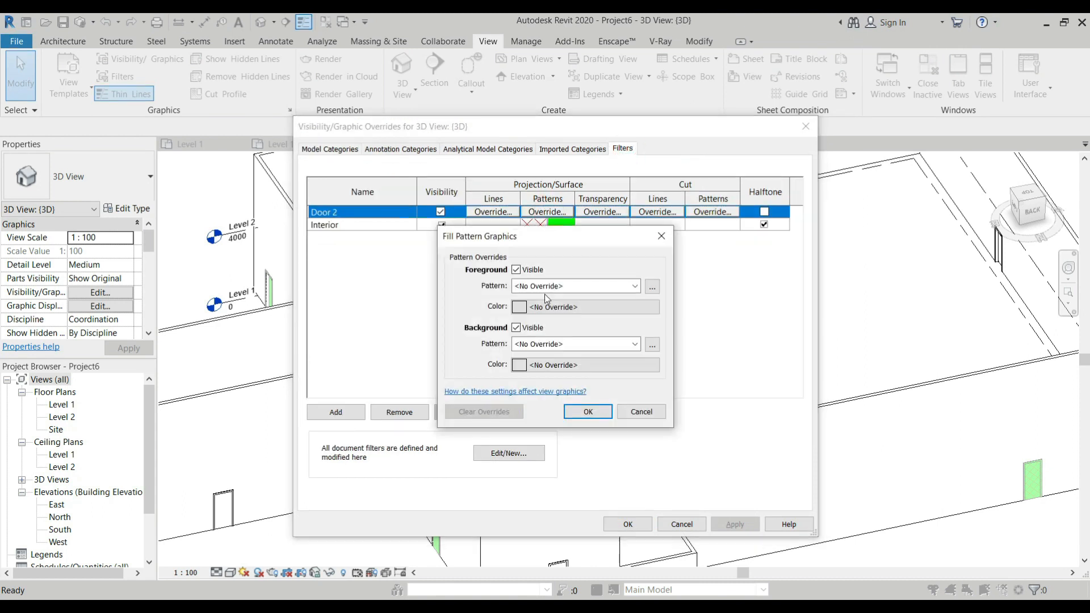
click(584, 344)
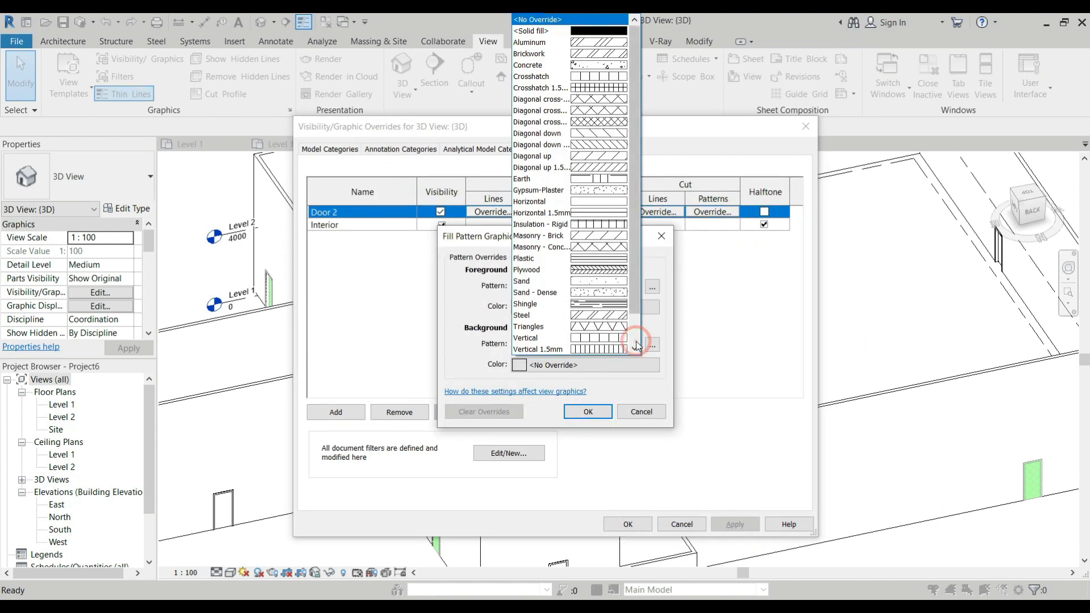
click(610, 34)
click(536, 365)
click(434, 345)
click(608, 452)
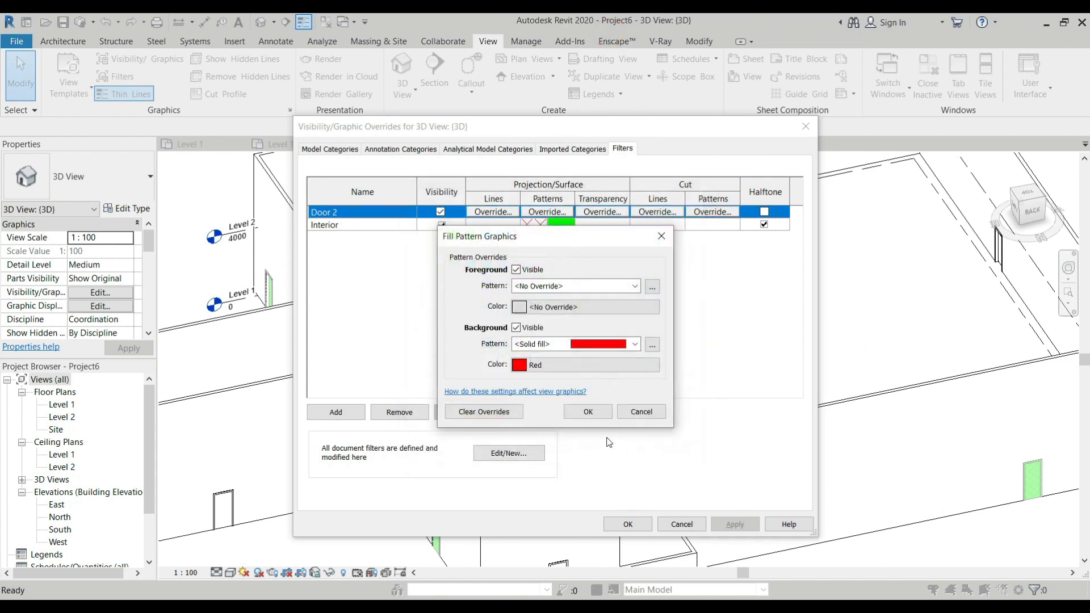
click(588, 409)
click(627, 524)
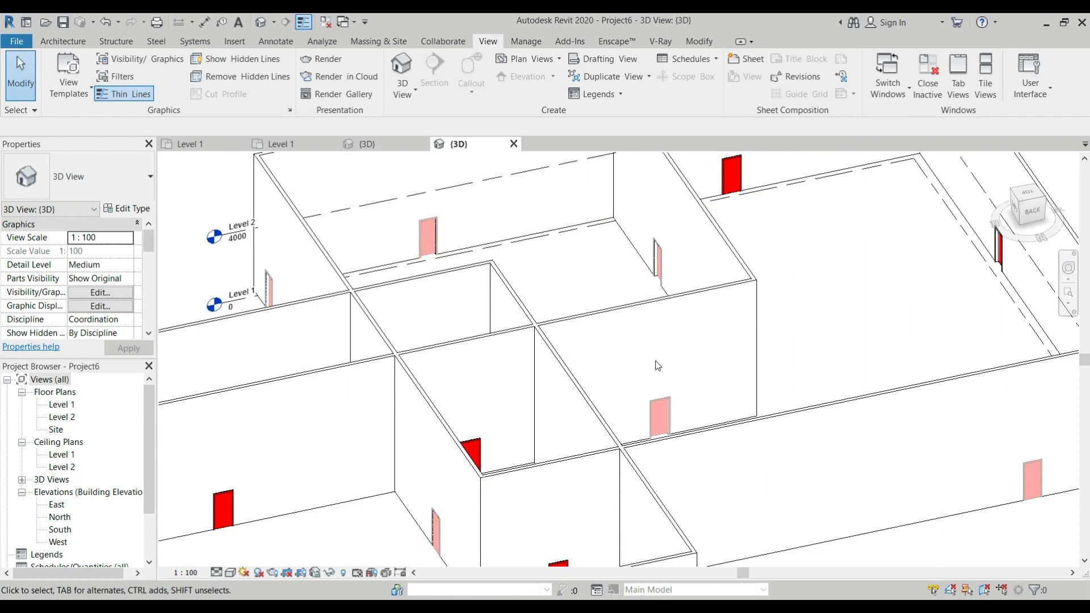
Examine the filtered doors throughout the building from several angles in the 3D view
scroll(706, 338, down, 2)
scroll(706, 338, down, 4)
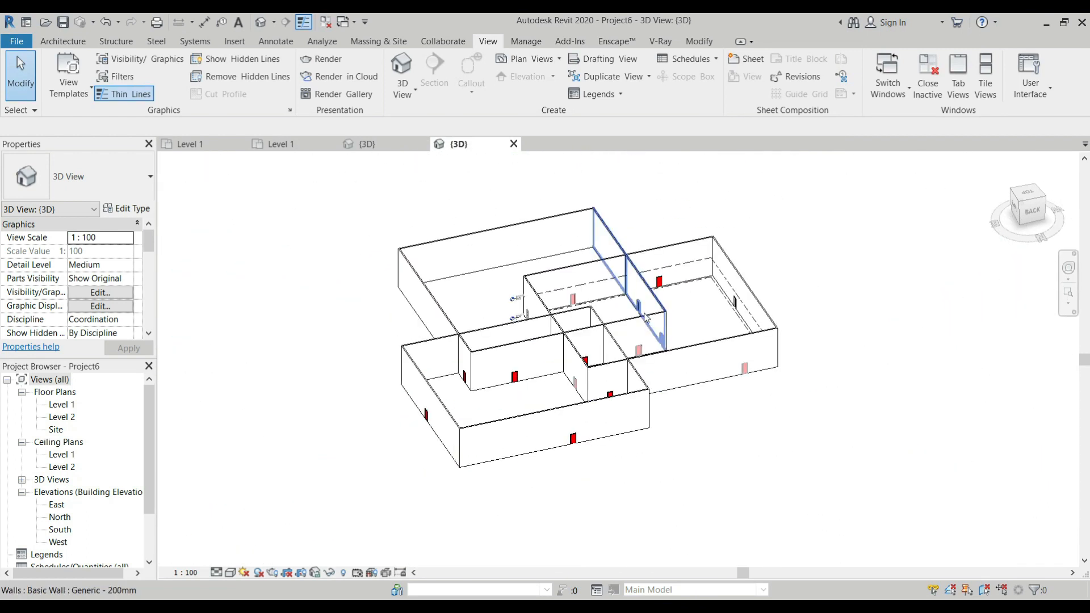
scroll(598, 305, up, 2)
shift+middle_drag(598, 305, 672, 438)
shift+middle_drag(673, 401, 704, 332)
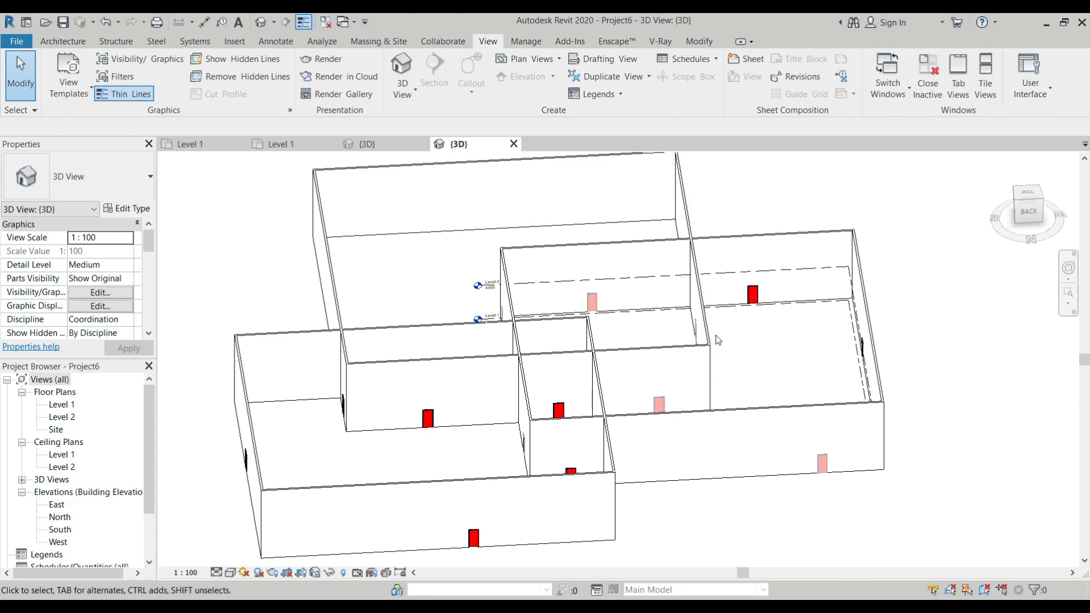
shift+middle_drag(727, 339, 591, 215)
scroll(591, 216, up, 2)
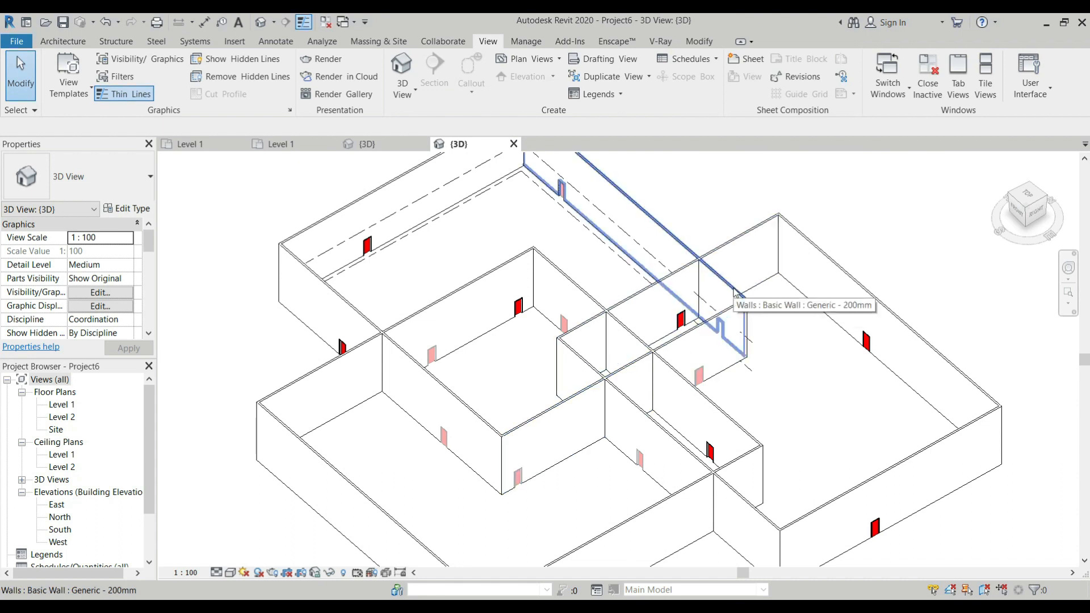
scroll(509, 345, down, 6)
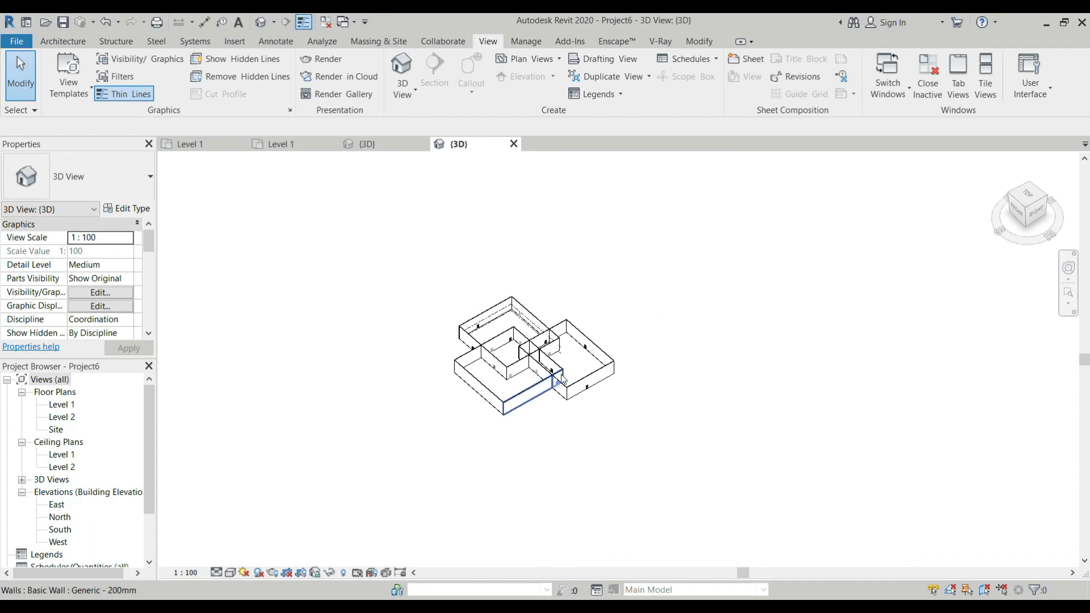
Select the entire building model and save the selection under the name "floor plan 1"
click(78, 44)
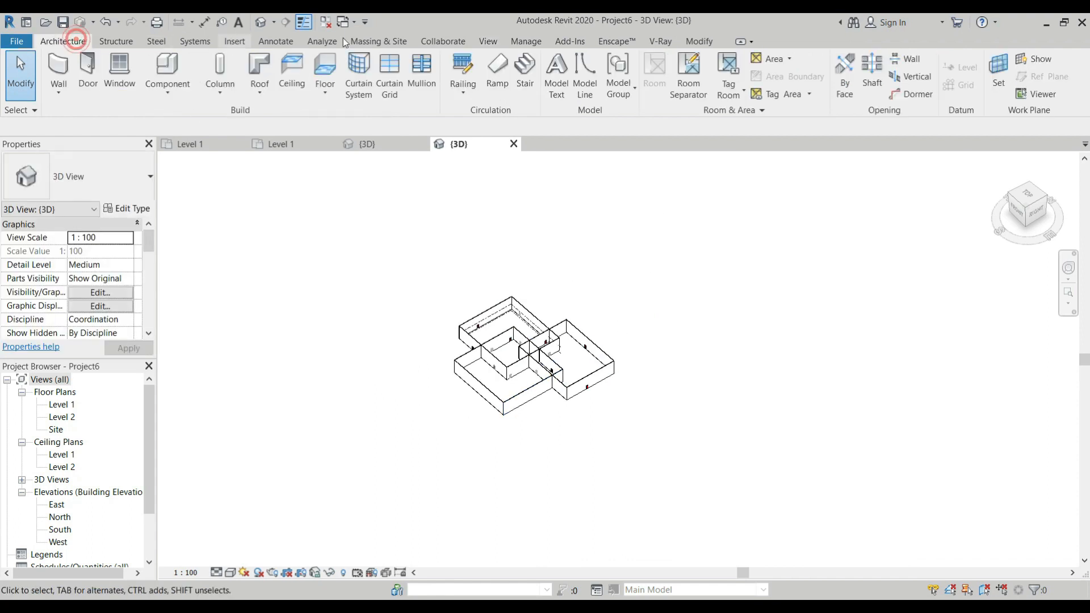
click(698, 41)
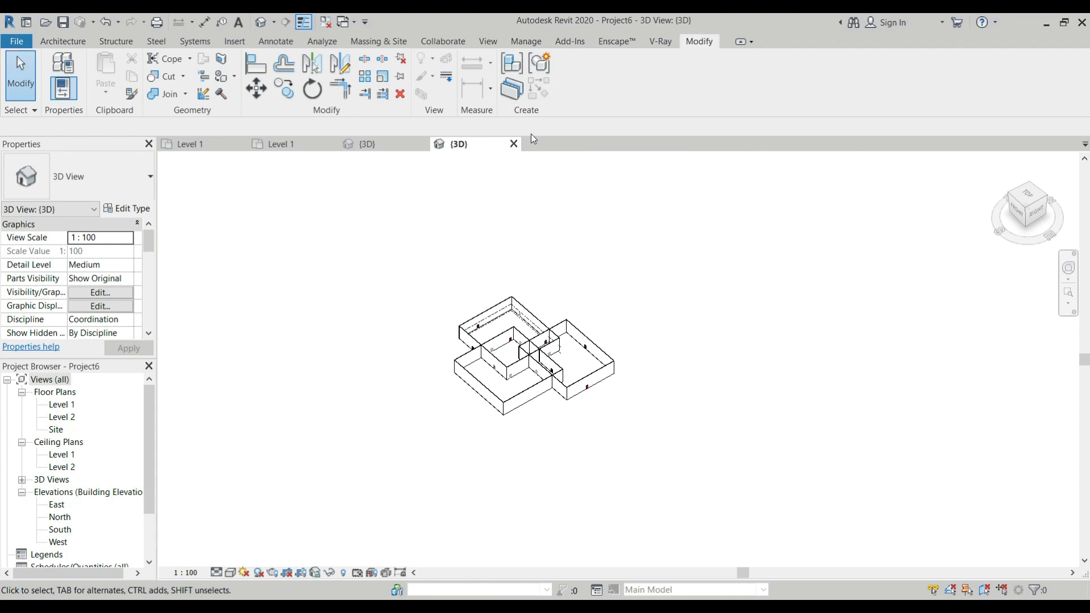
drag(700, 254, 337, 463)
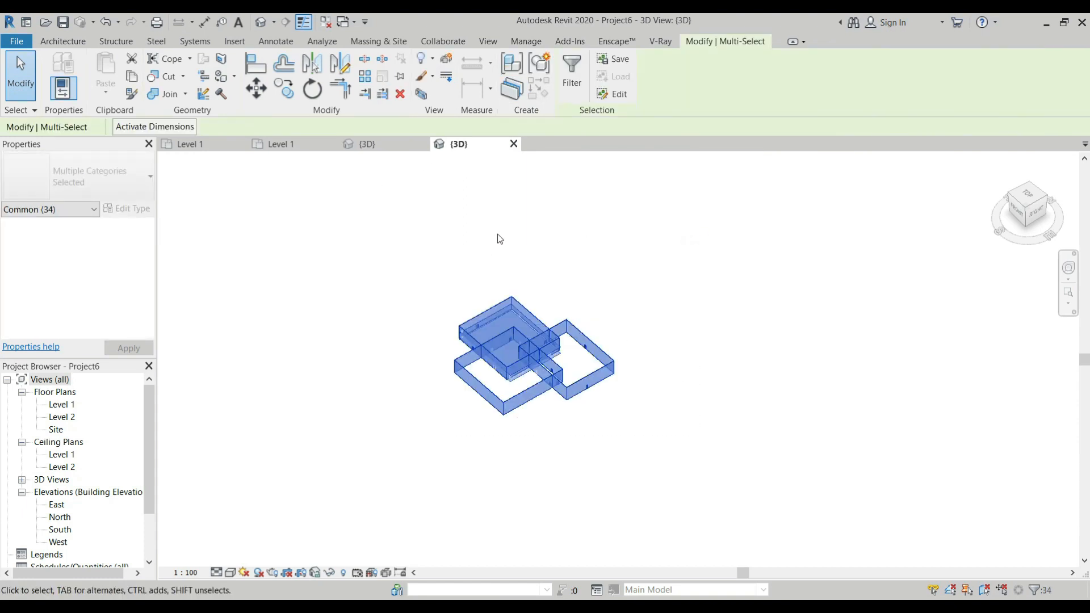
click(618, 60)
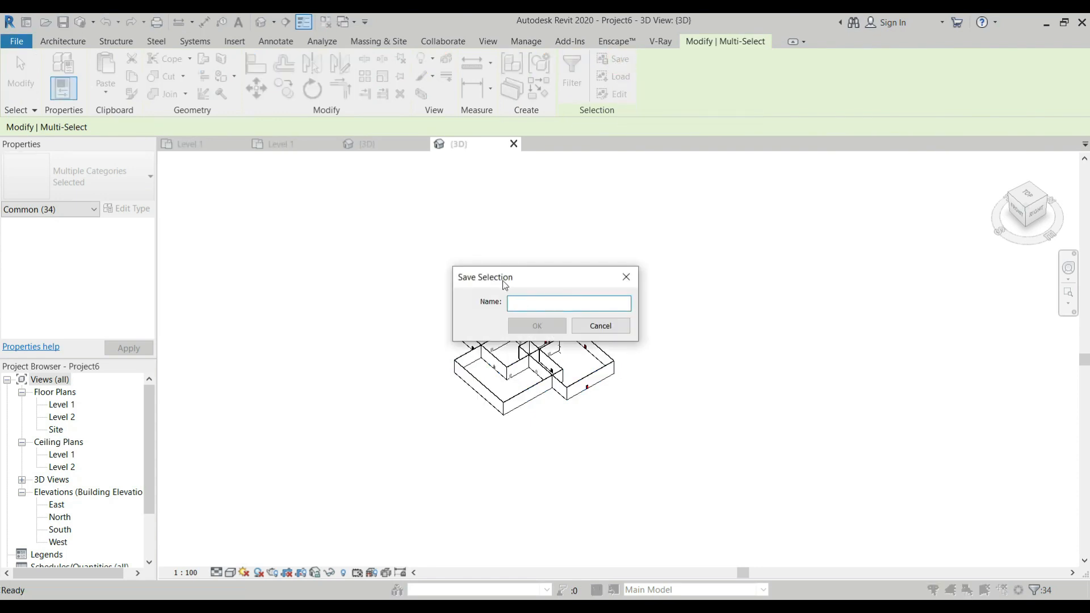
text(floor plan 1)
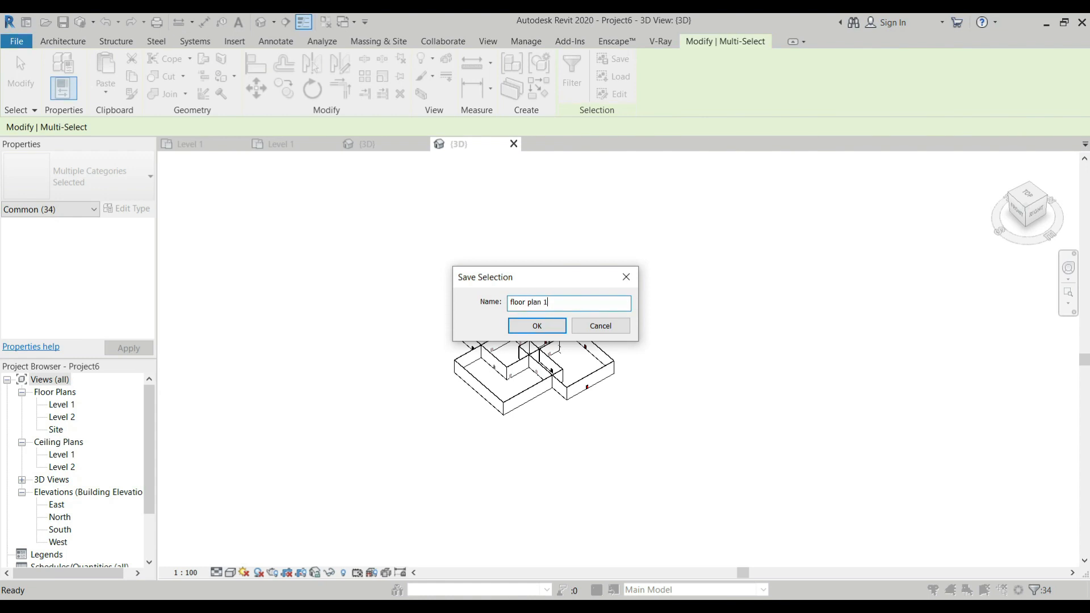
click(519, 327)
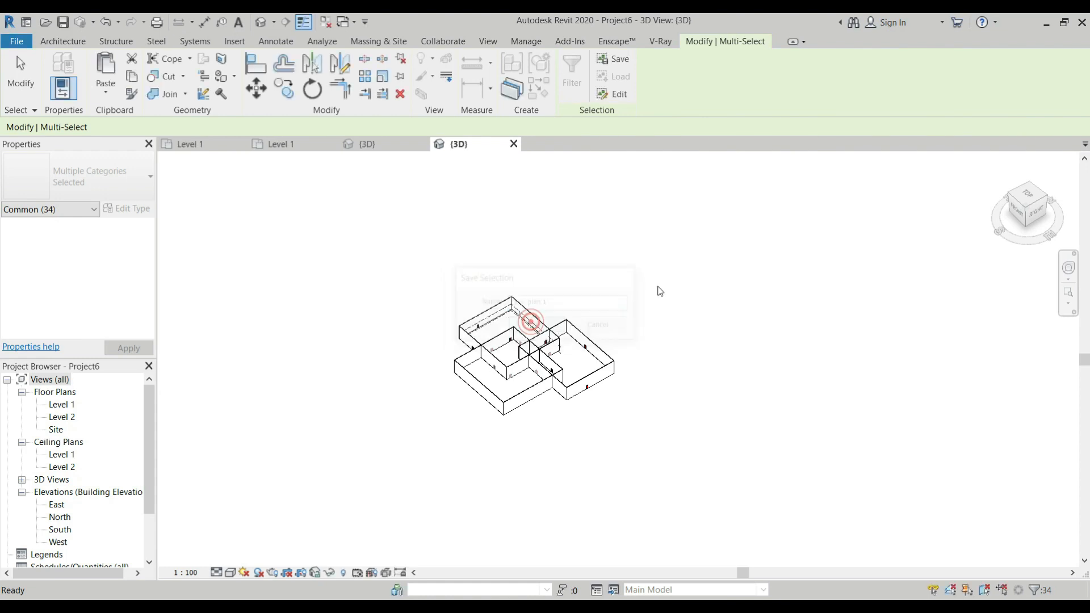
key(Escape)
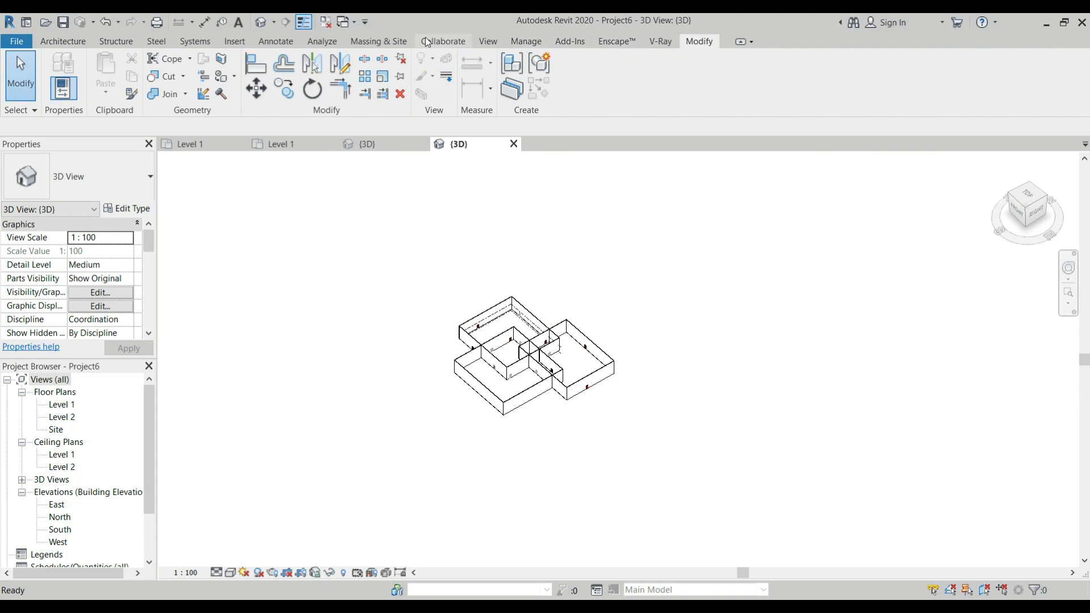
Inspect the floor plan 1 selection filter in the project's filter definitions
click(488, 41)
click(135, 77)
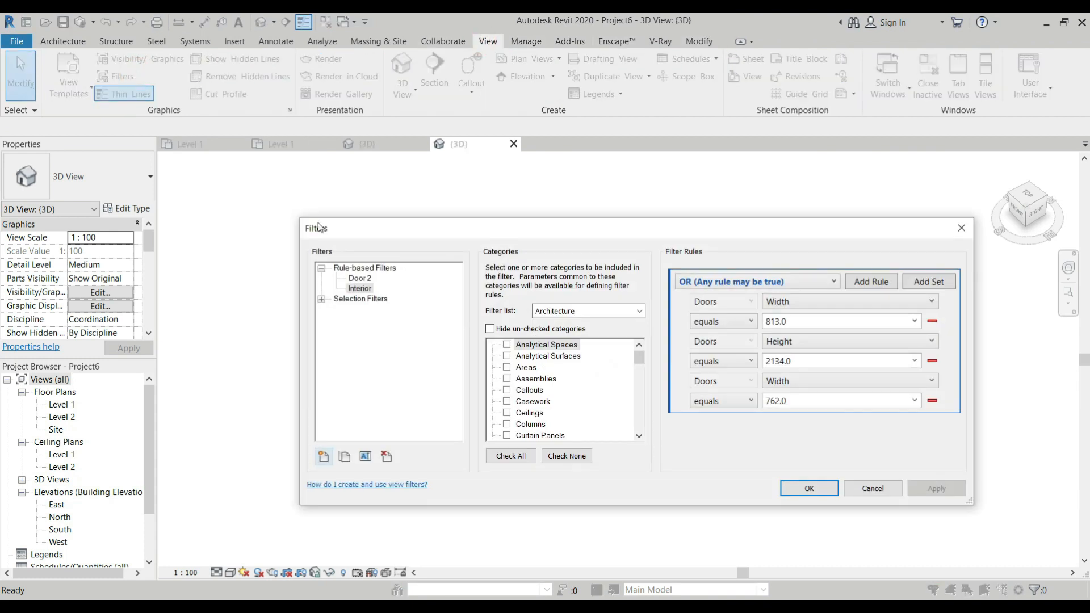
click(321, 299)
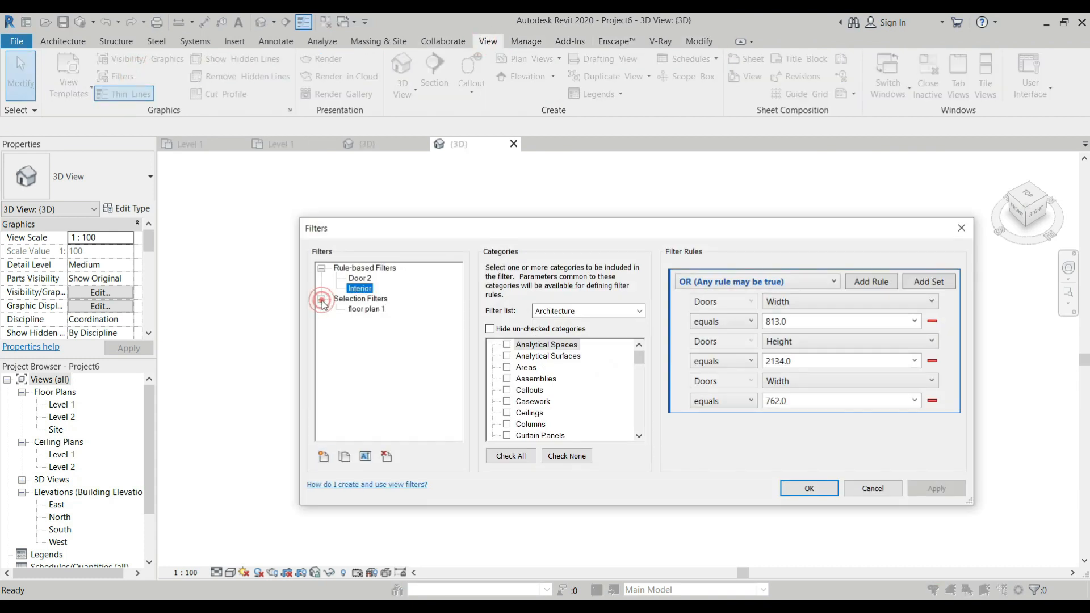
click(370, 309)
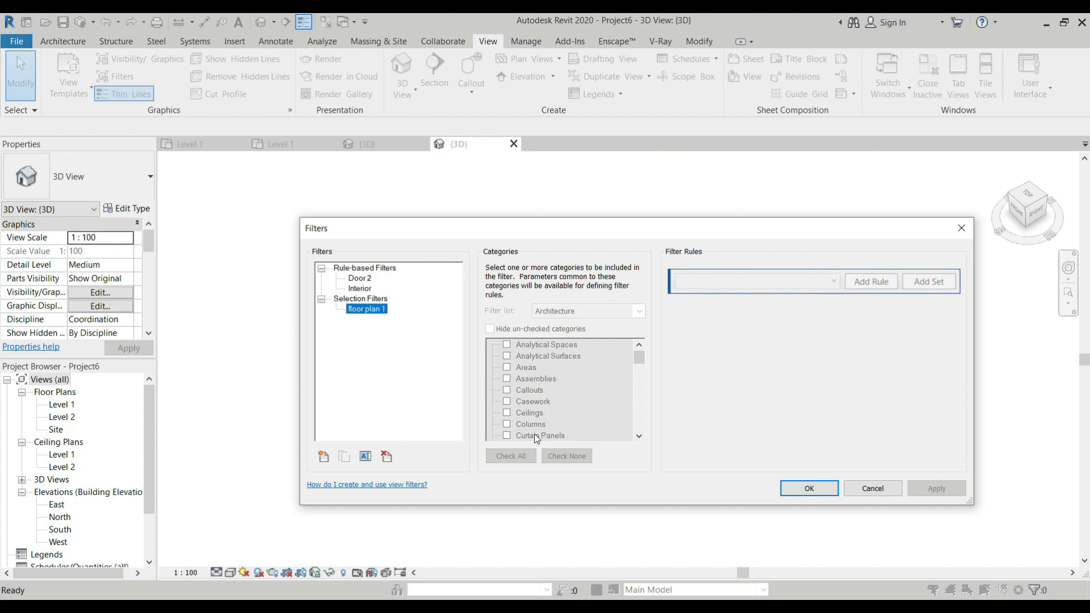
Close the filter definitions and examine the walls and filtered doors of the building in the 3D view
click(809, 488)
scroll(622, 422, up, 6)
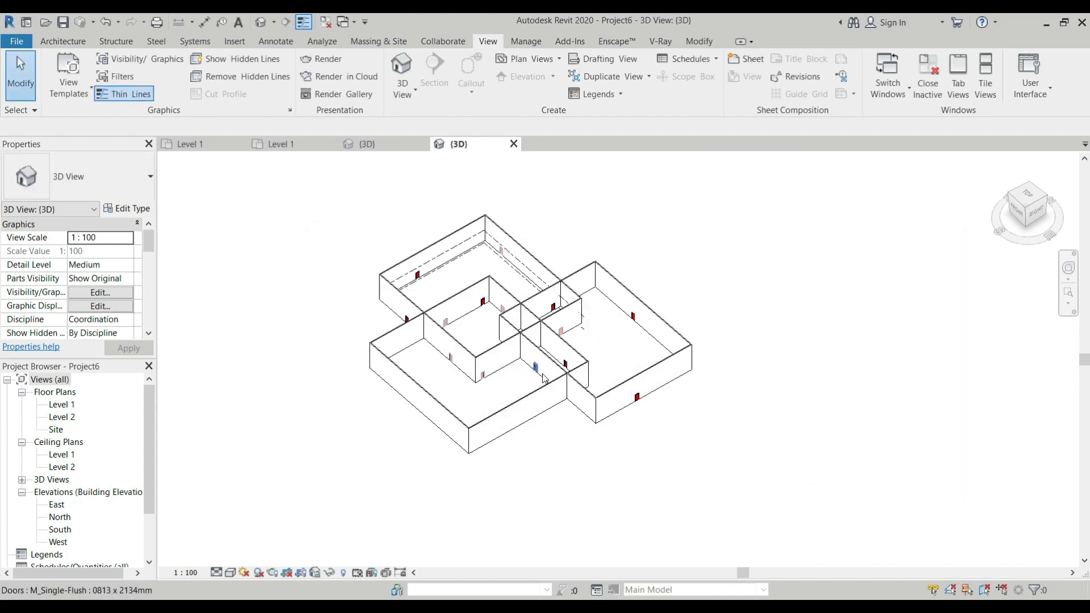
scroll(623, 423, up, 2)
scroll(803, 447, down, 2)
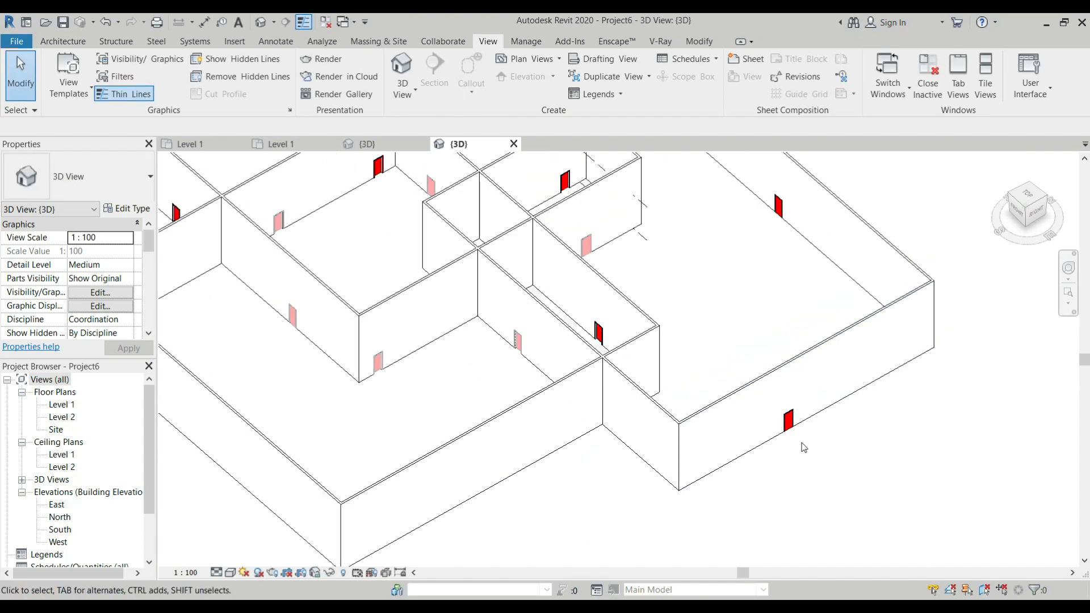
click(823, 201)
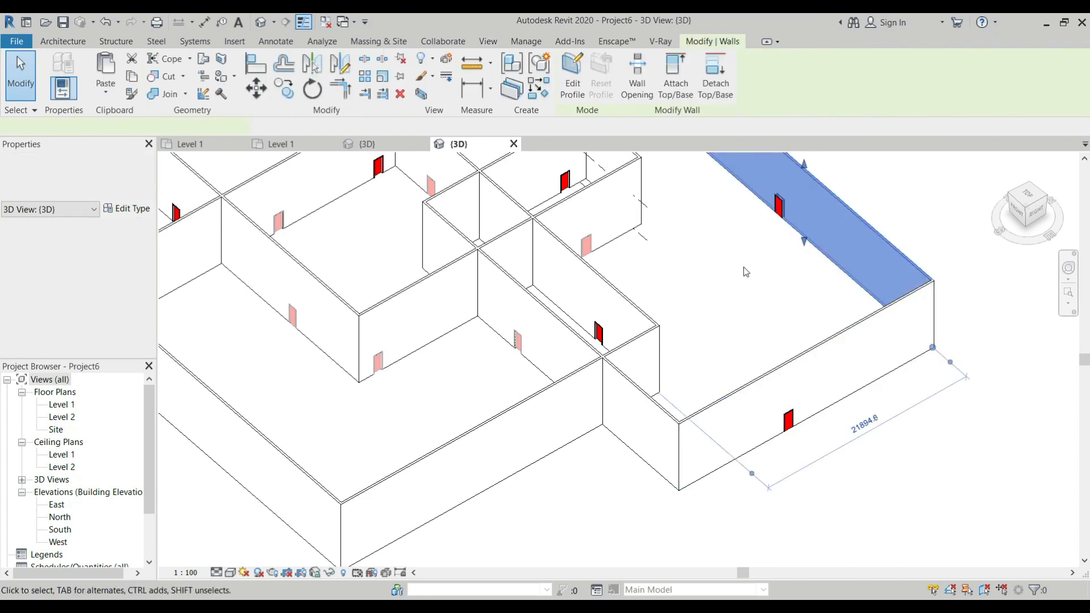
click(725, 198)
scroll(607, 261, down, 1)
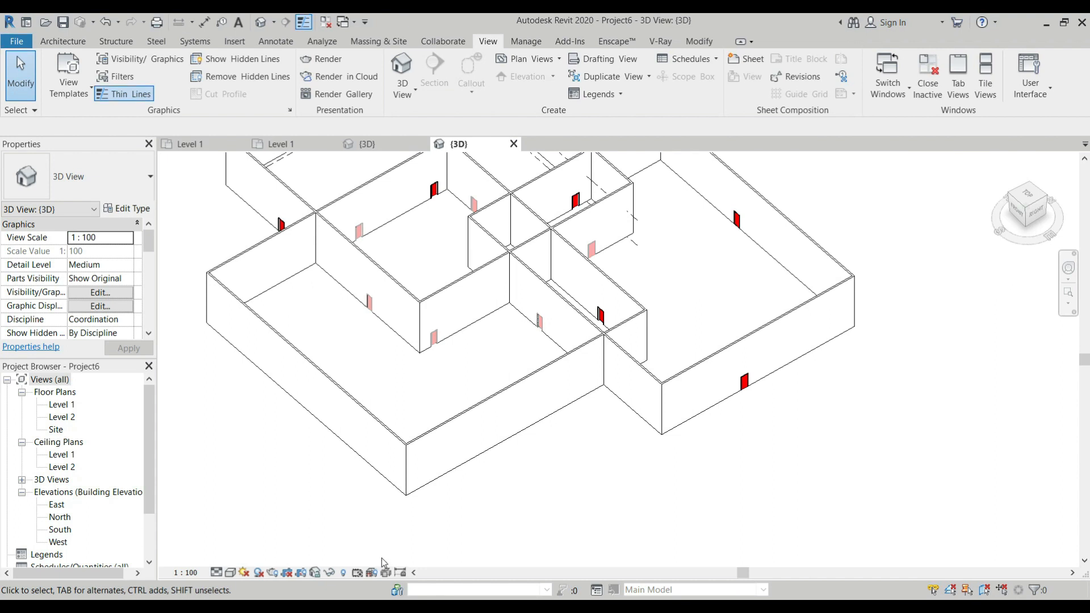
Add the floor plan 1 selection filter to the 3D view's graphic overrides and accept the change
key(v)
key(v)
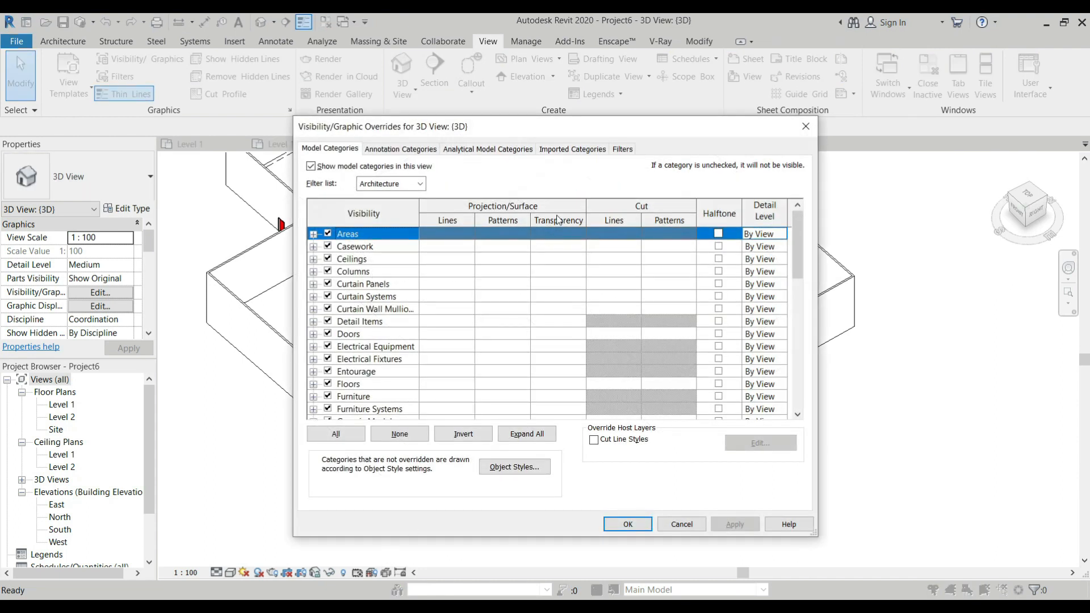
click(622, 149)
click(335, 414)
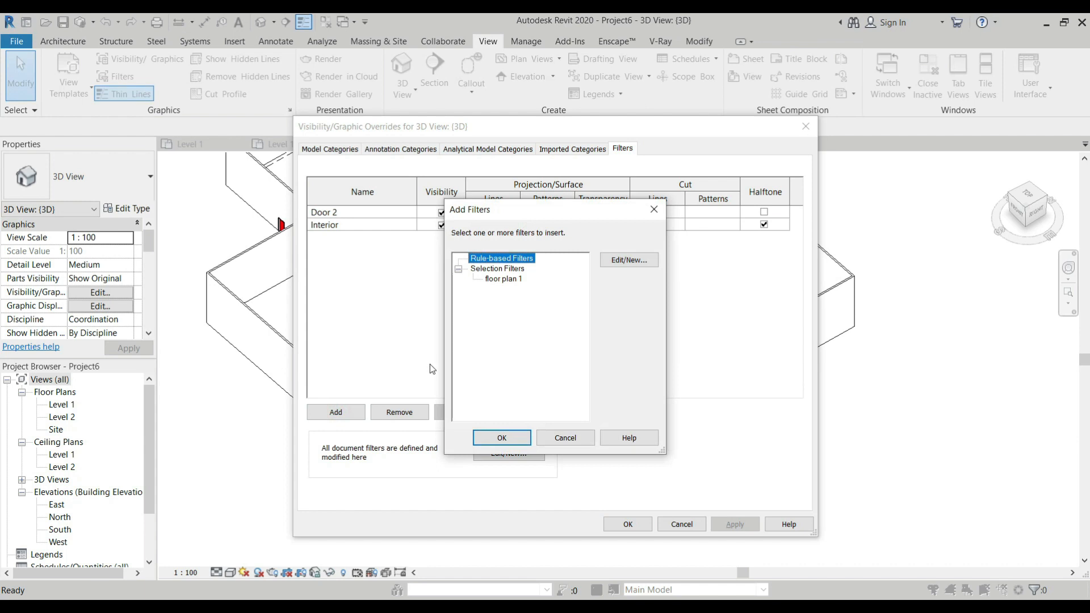
click(503, 280)
click(506, 437)
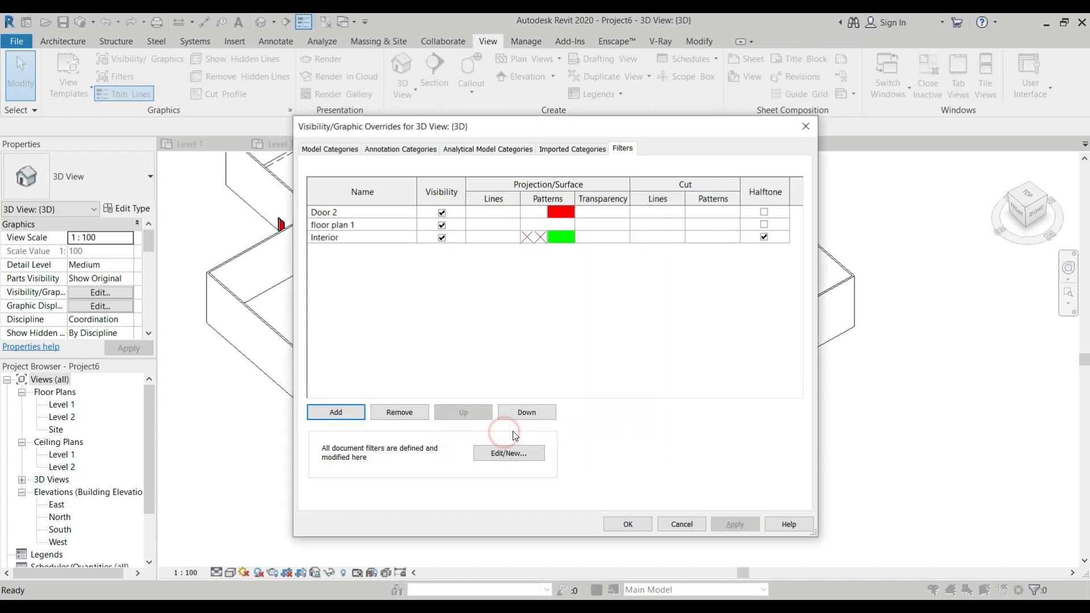
click(622, 523)
click(718, 353)
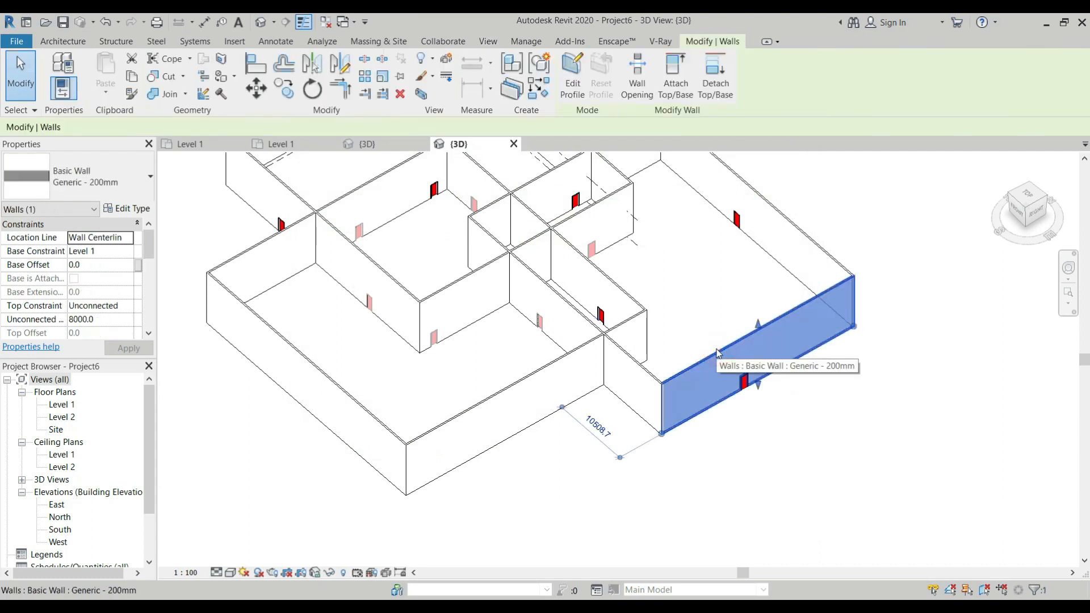
key(Escape)
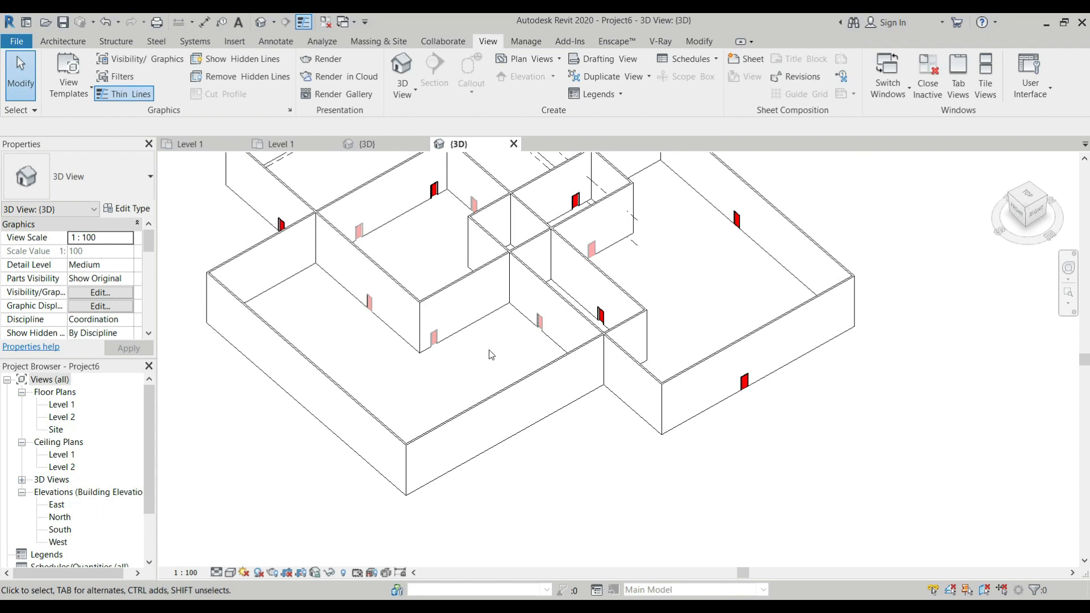
Review the graphic override options for the floor plan 1 filter in the 3D view, then leave without changes
key(v)
key(v)
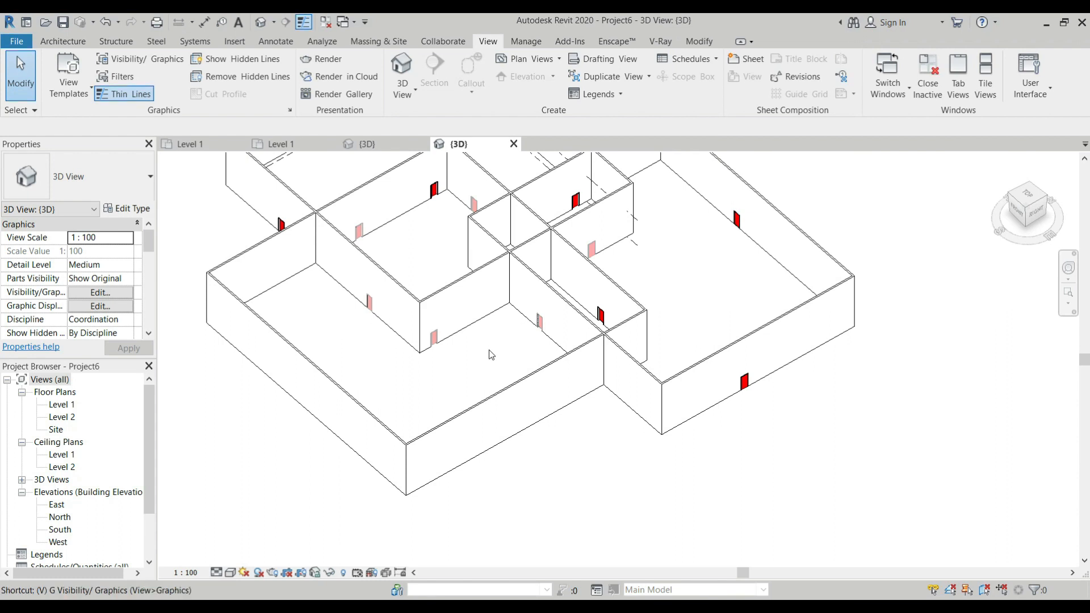
click(623, 149)
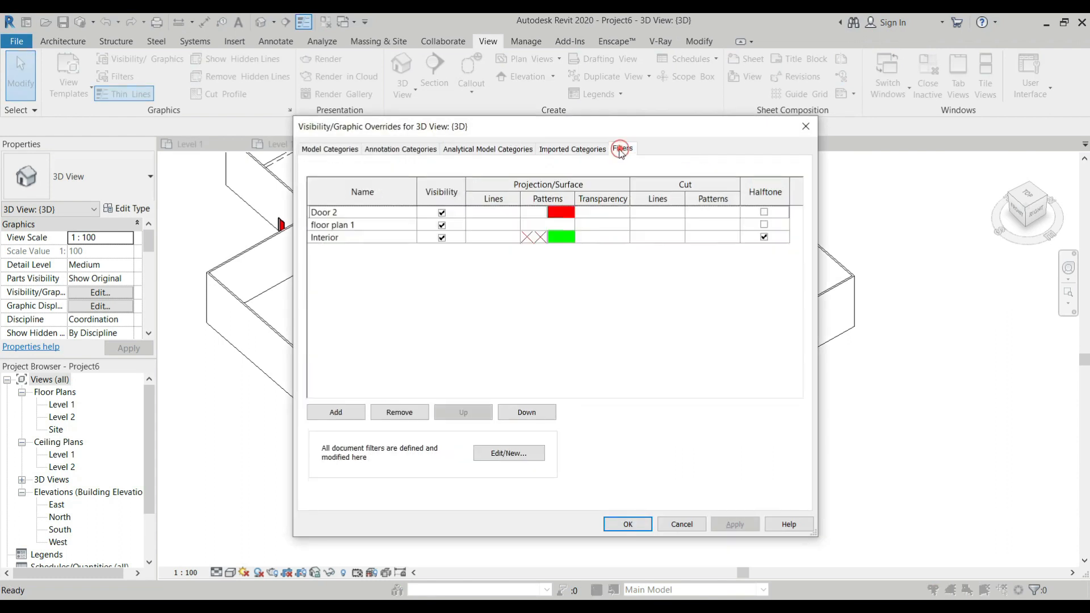
click(492, 227)
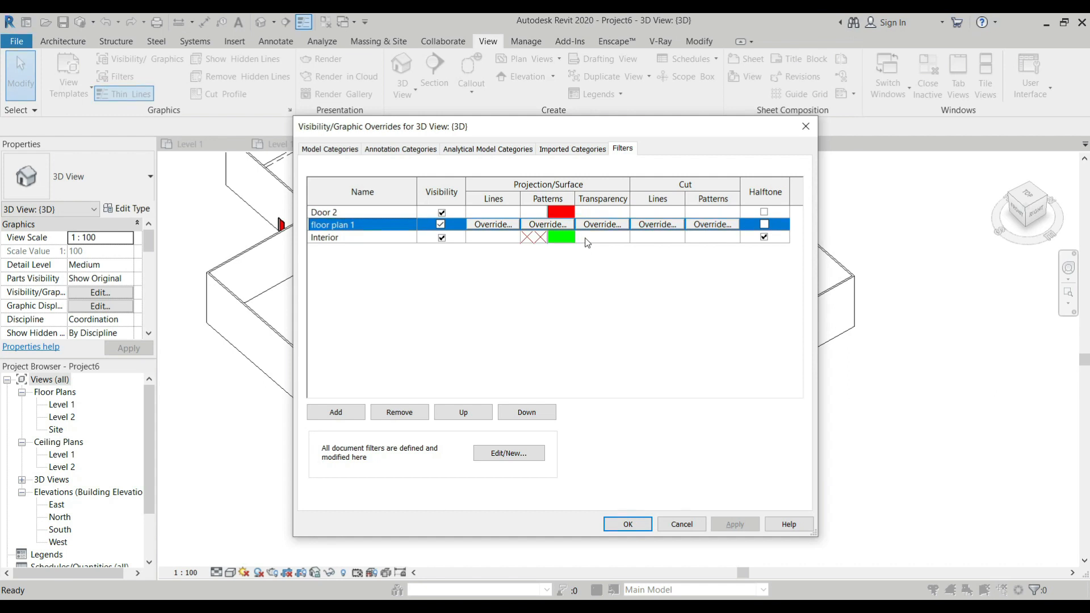
click(681, 524)
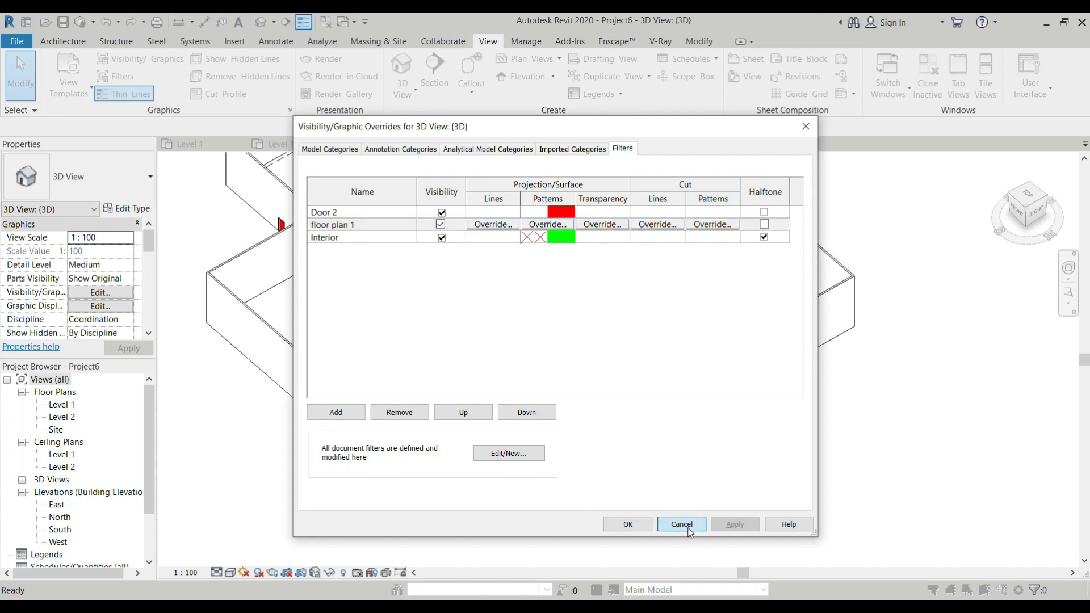
Select the whole building model and load the saved floor plan 1 selection
click(798, 363)
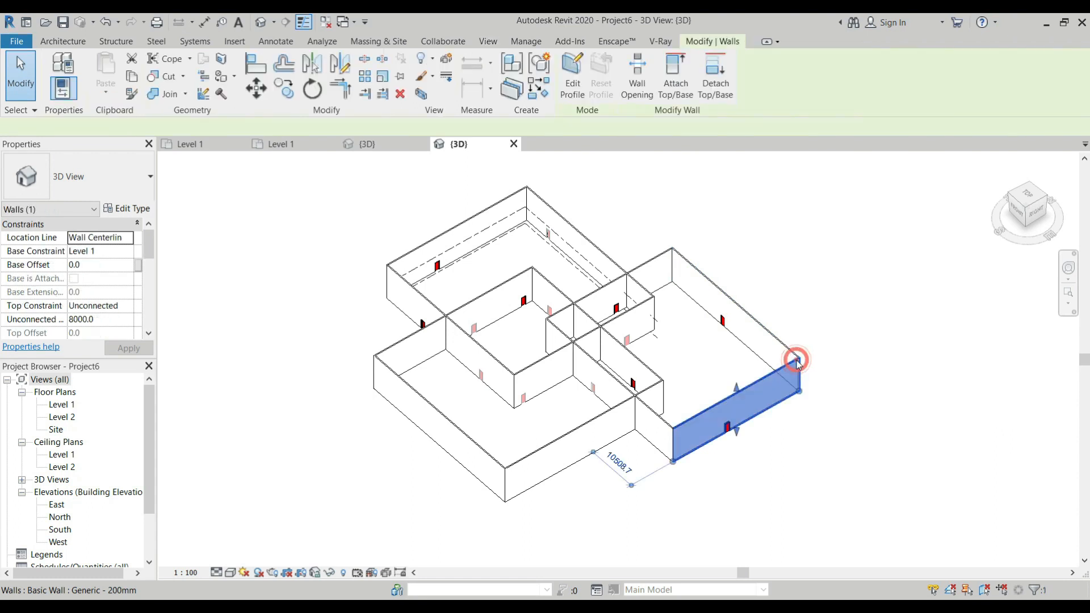
drag(874, 159, 289, 523)
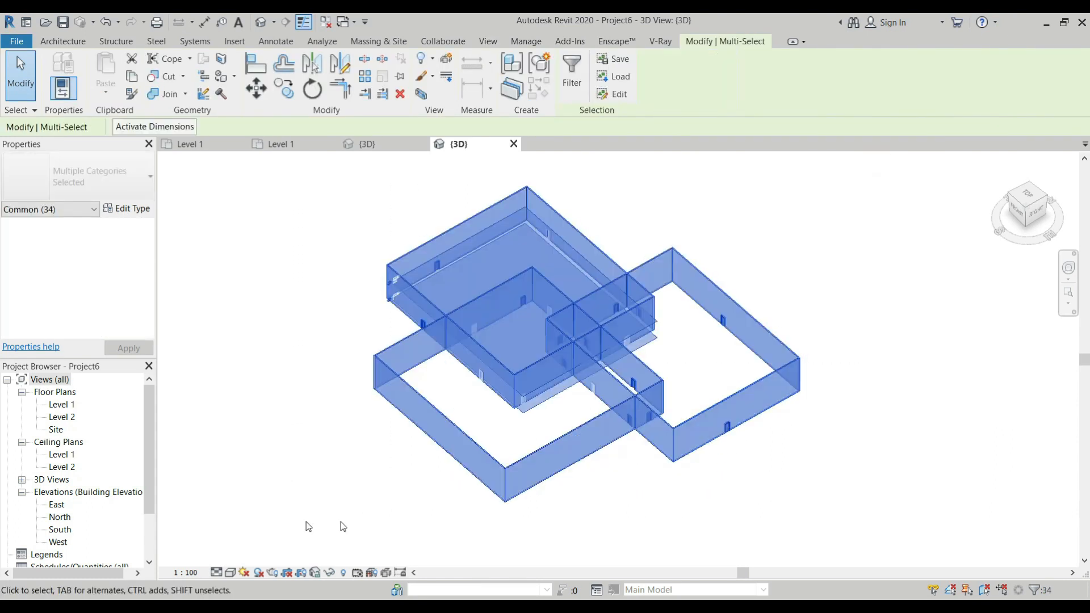
click(621, 77)
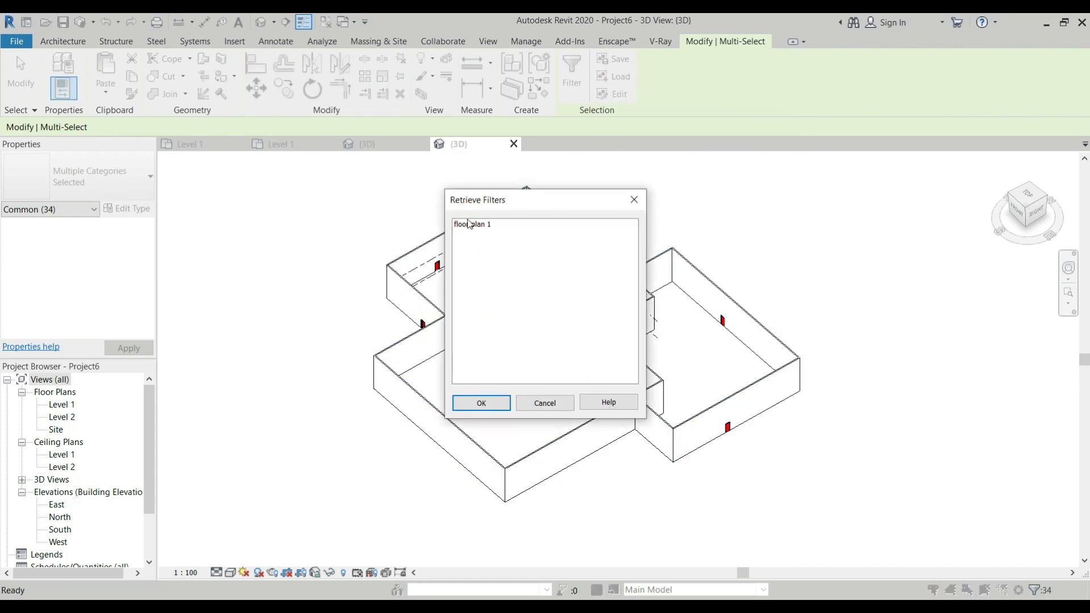
click(475, 224)
click(476, 400)
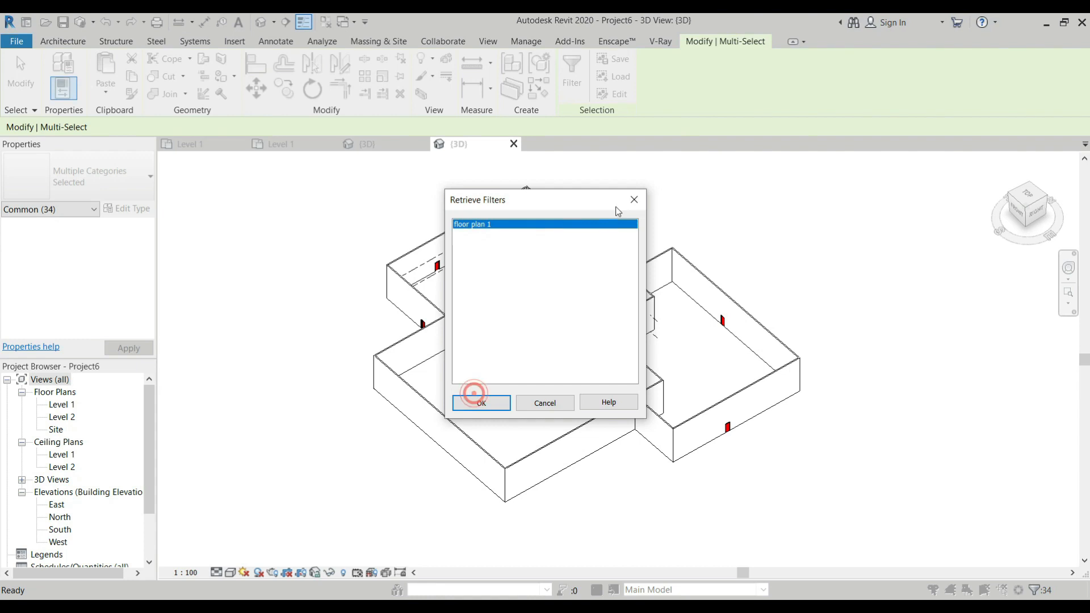
click(486, 404)
Edit the floor plan 1 selection filter, removing two red doors and the long wall hosting the inner one
click(620, 95)
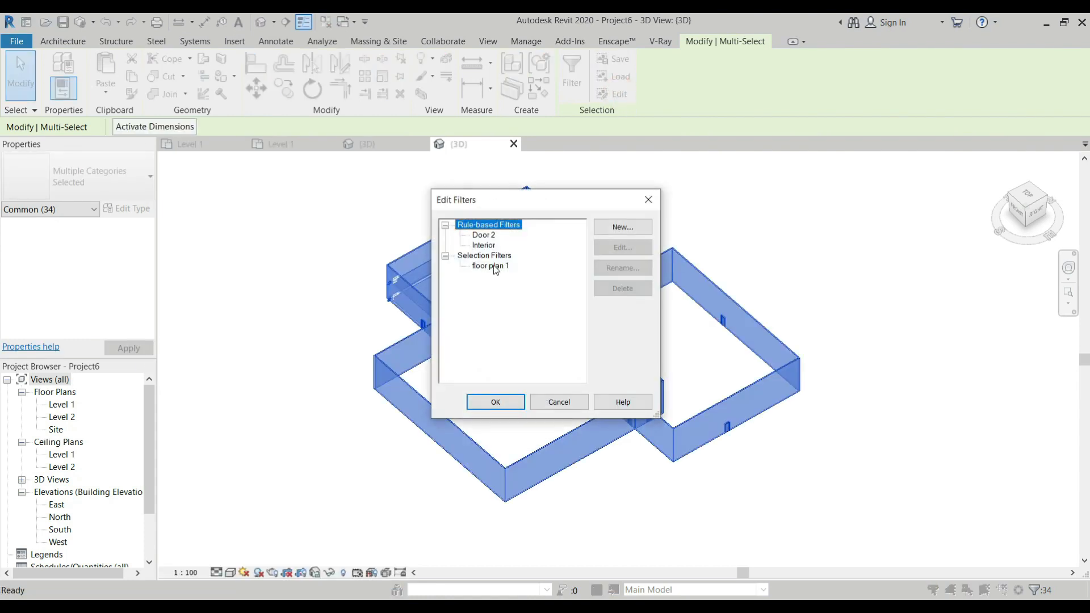
click(491, 265)
click(623, 248)
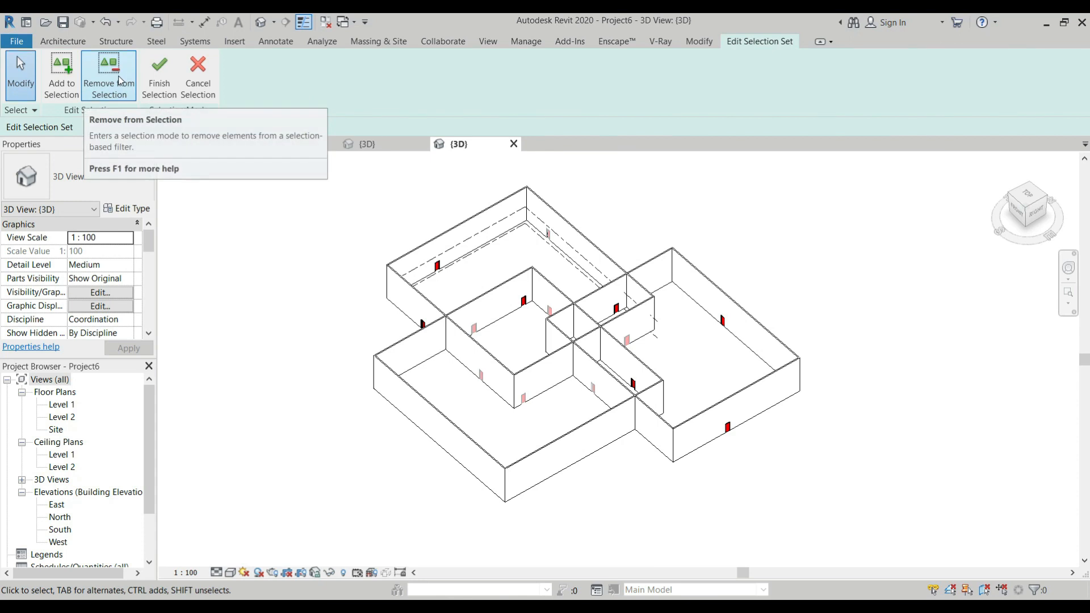
click(120, 89)
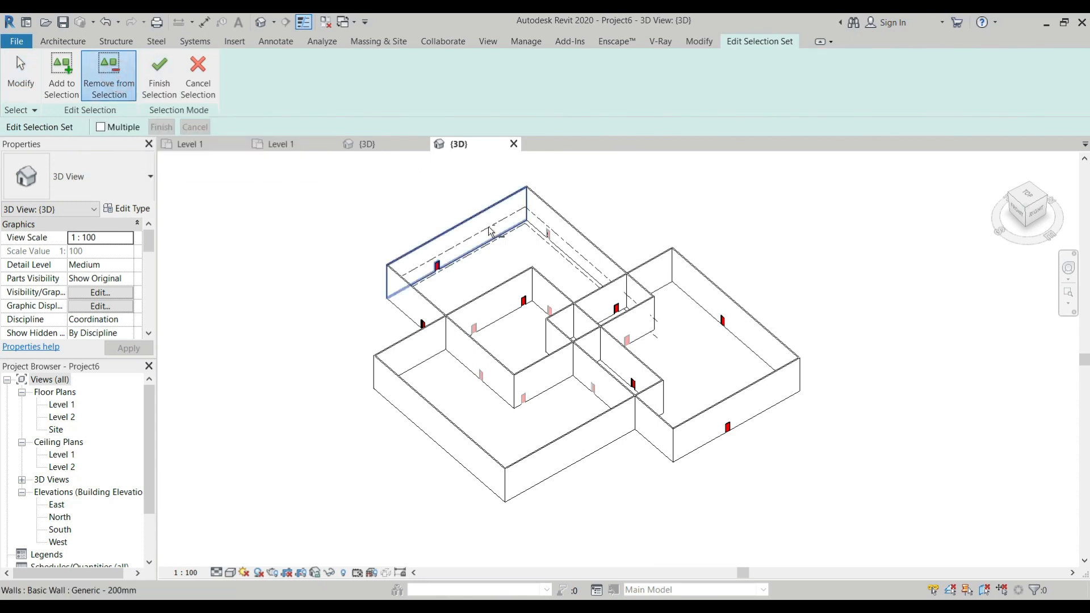
scroll(510, 262, up, 2)
click(399, 271)
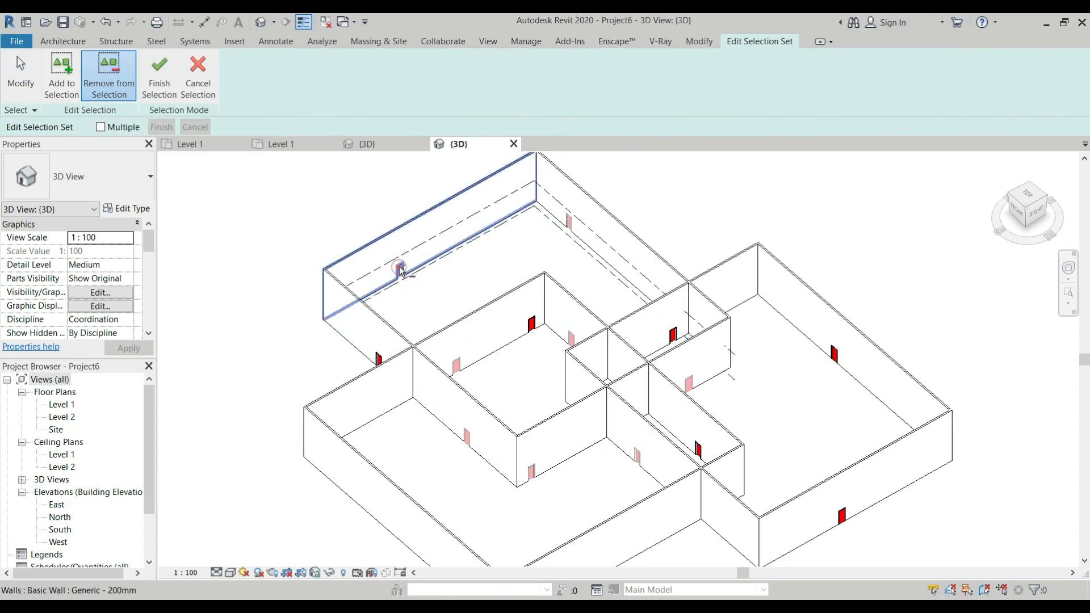
click(531, 325)
click(462, 318)
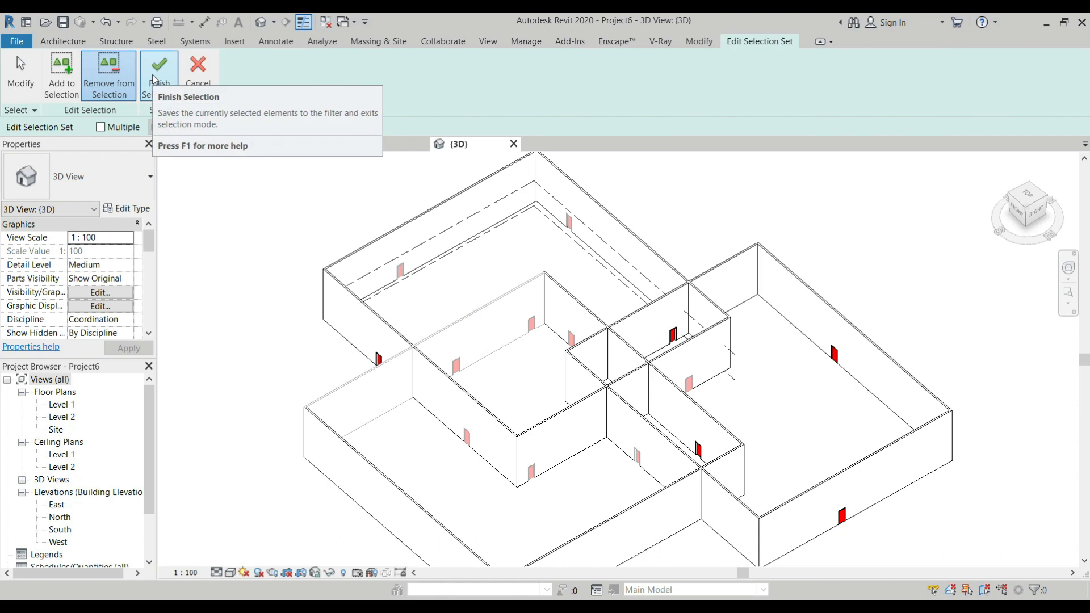
Try to remove two outer walls with red doors using multiple selection, and finish editing the floor plan 1 filter
click(100, 128)
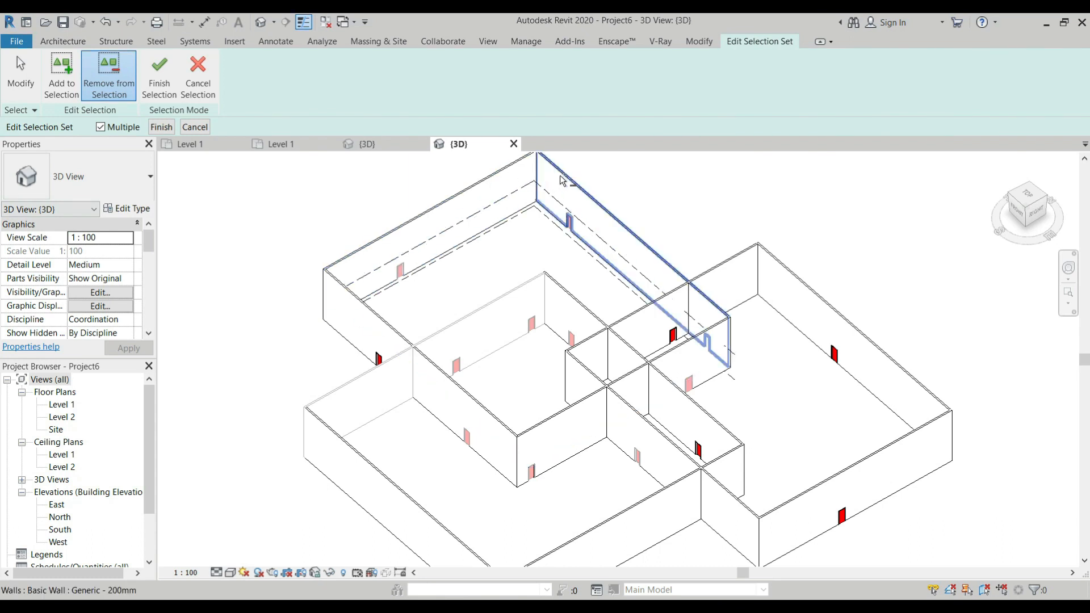
click(732, 270)
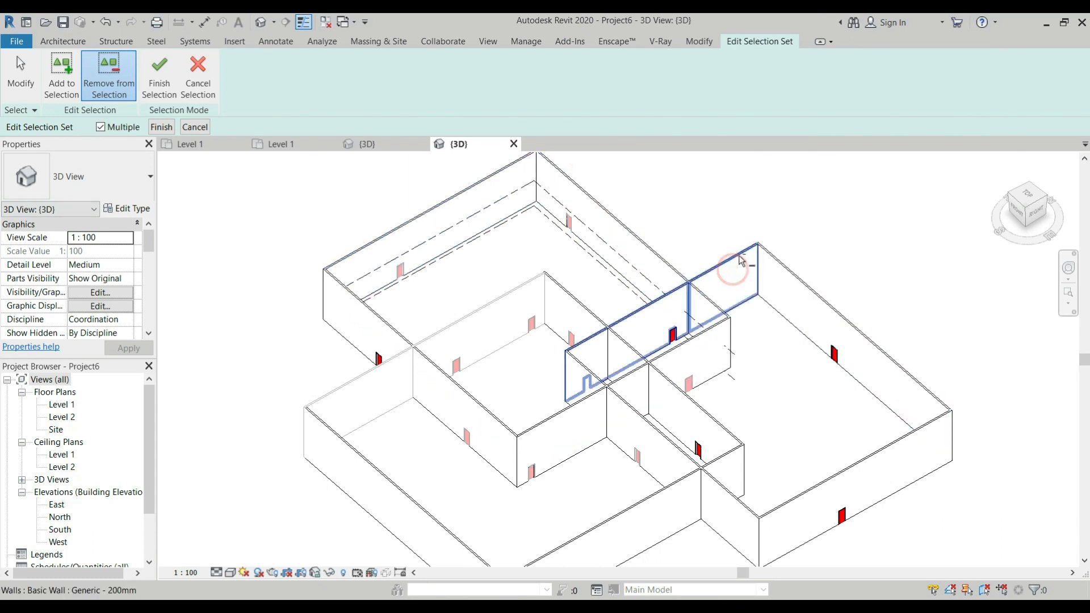
click(738, 255)
click(646, 247)
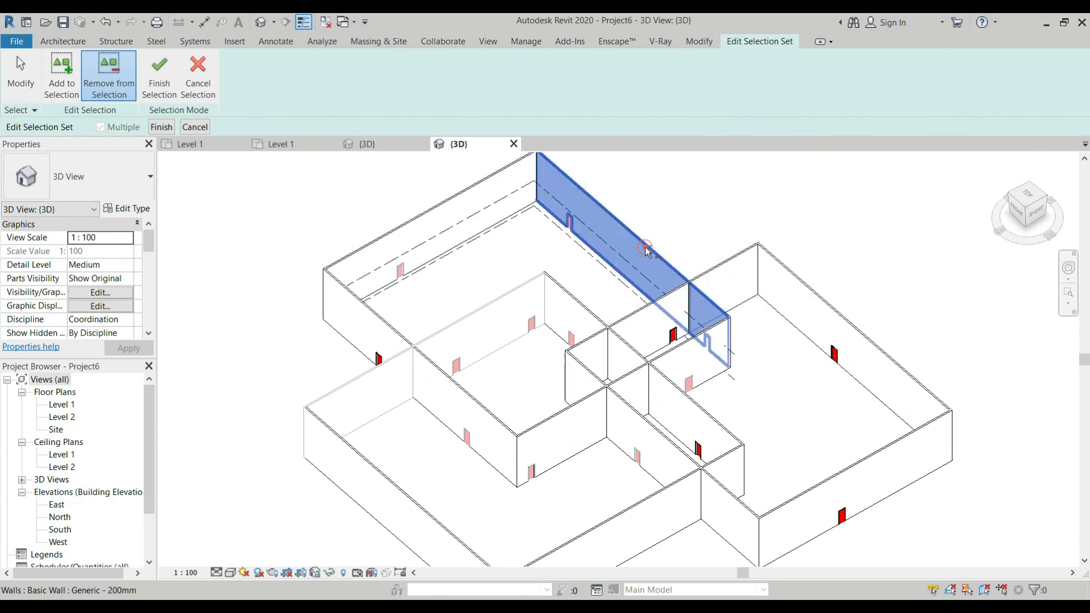
click(788, 274)
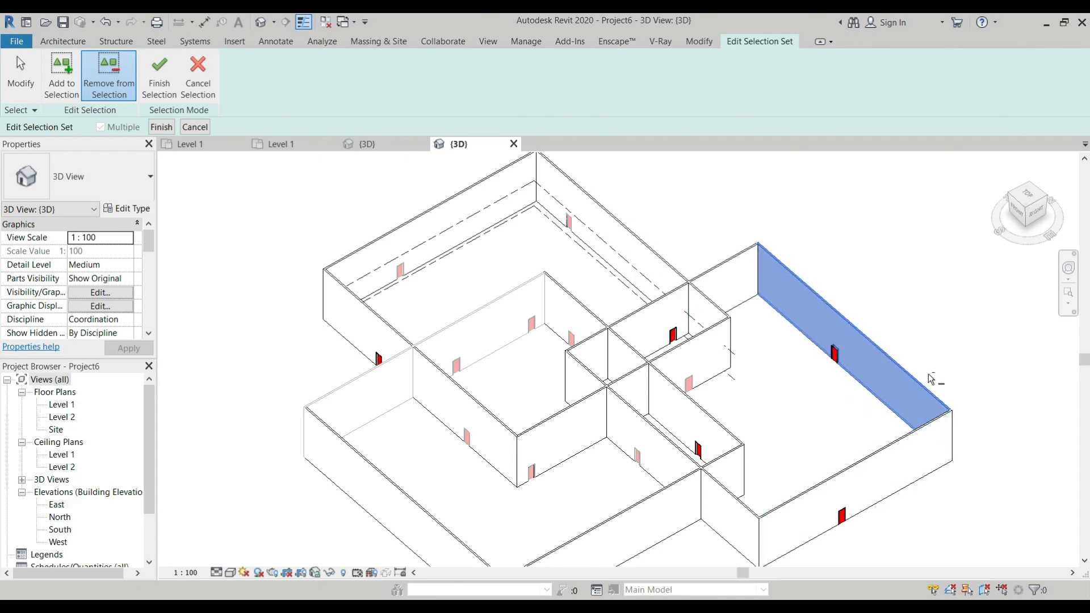
click(849, 476)
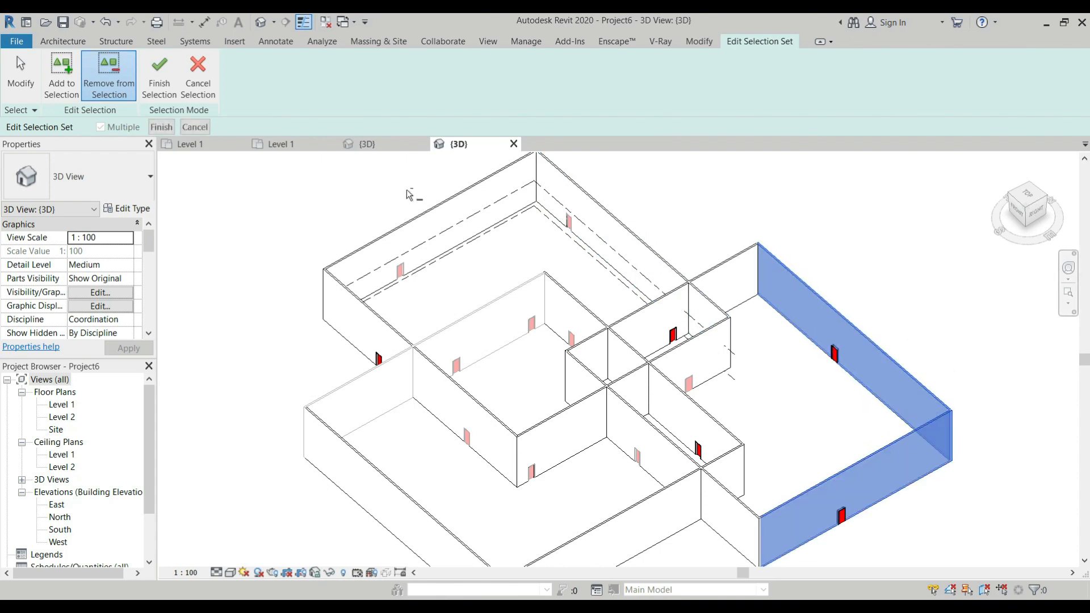
click(158, 74)
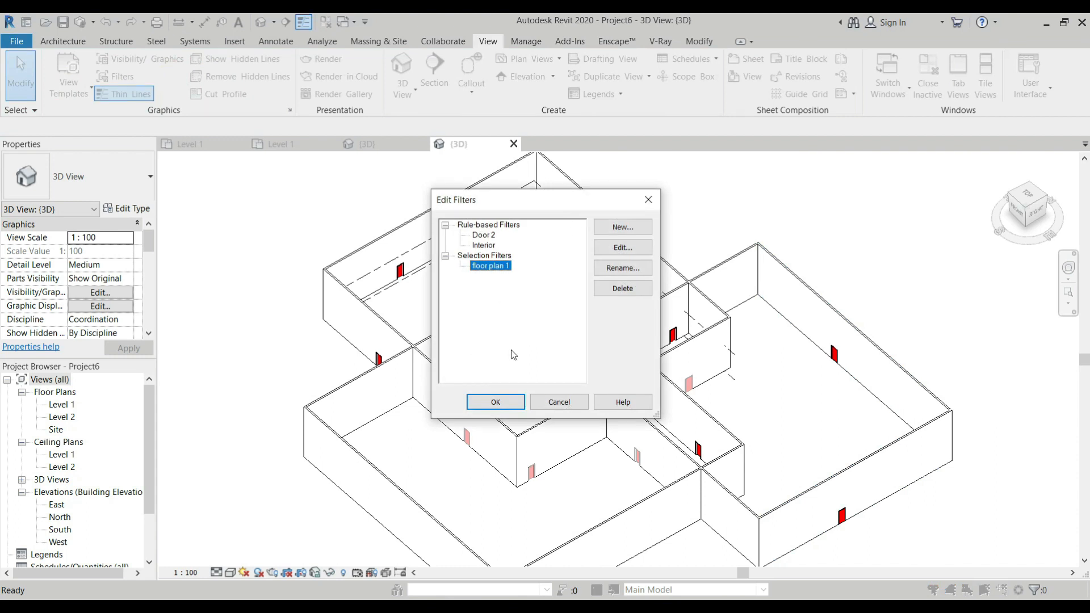
click(495, 402)
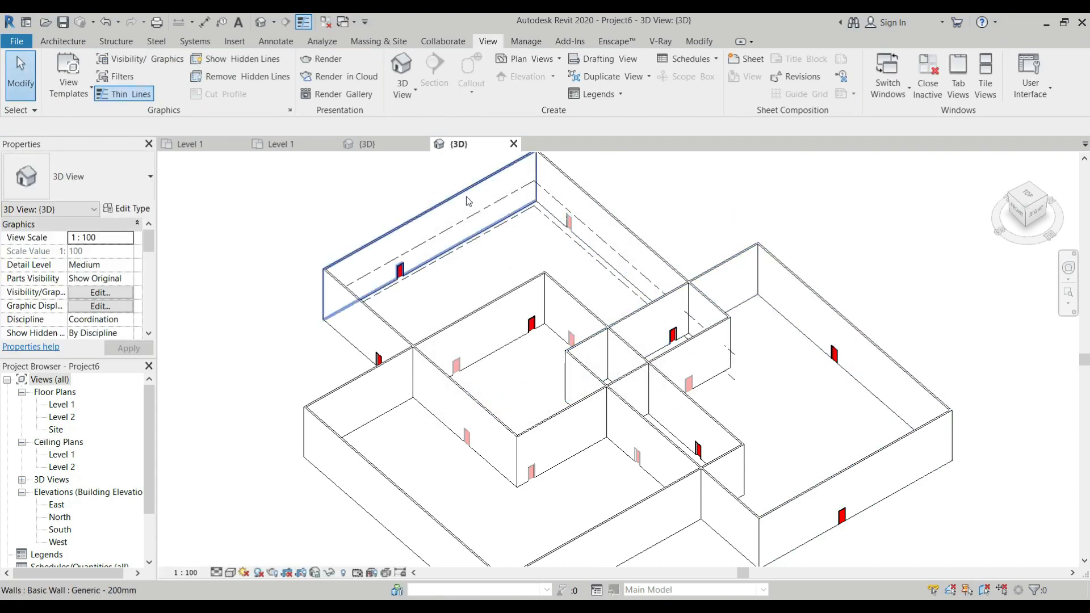
Turn on halftone for the floor plan 1 filter, turn it off for the Interior filter, and apply the view overrides
scroll(604, 260, down, 3)
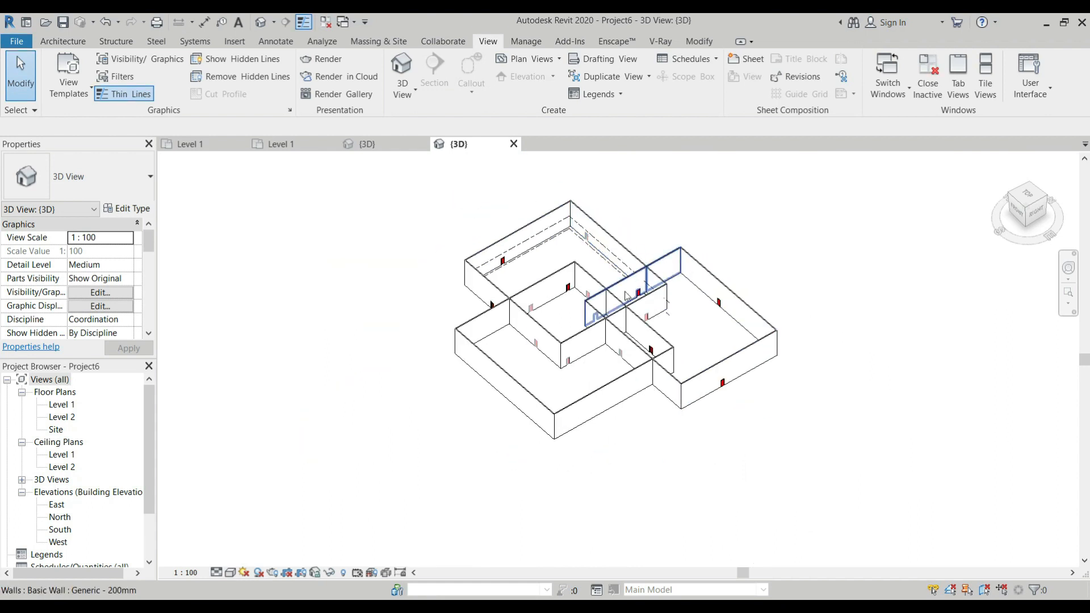
scroll(686, 267, up, 1)
scroll(688, 264, up, 2)
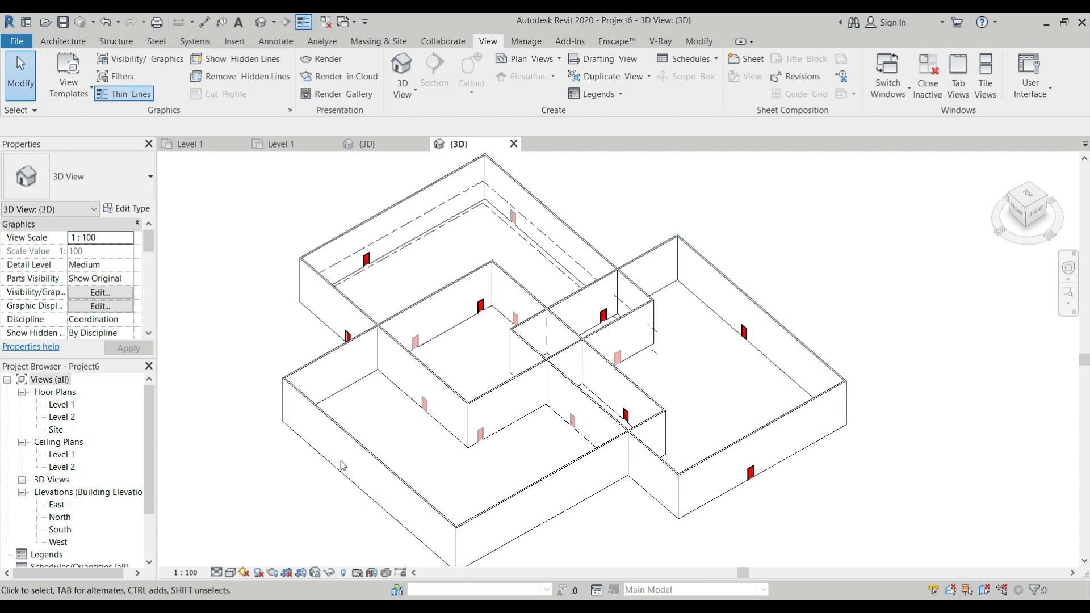
key(v)
key(g)
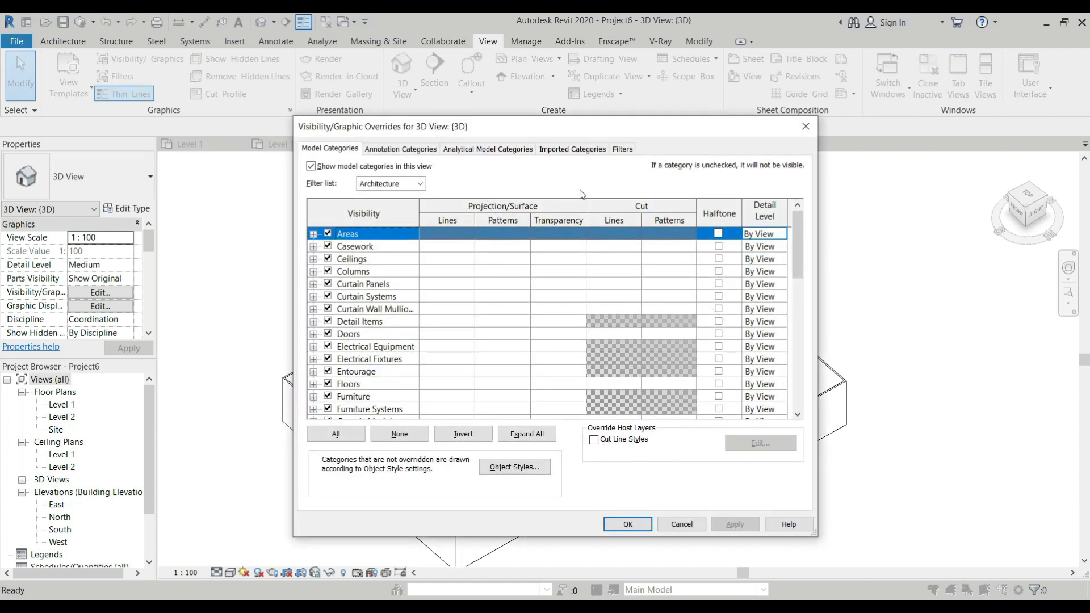
click(620, 151)
click(370, 224)
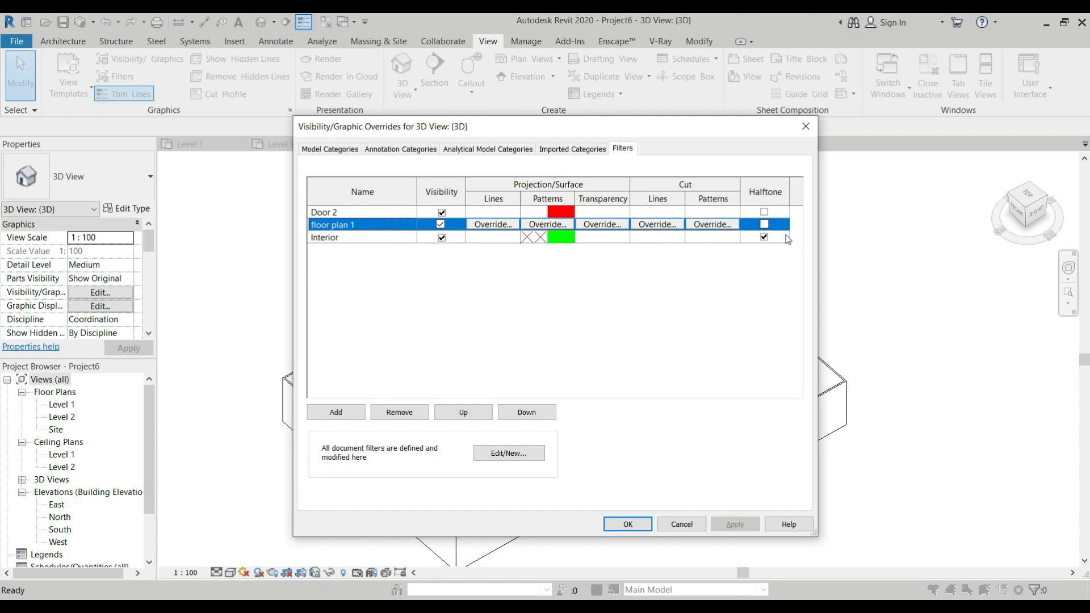
click(764, 224)
click(764, 239)
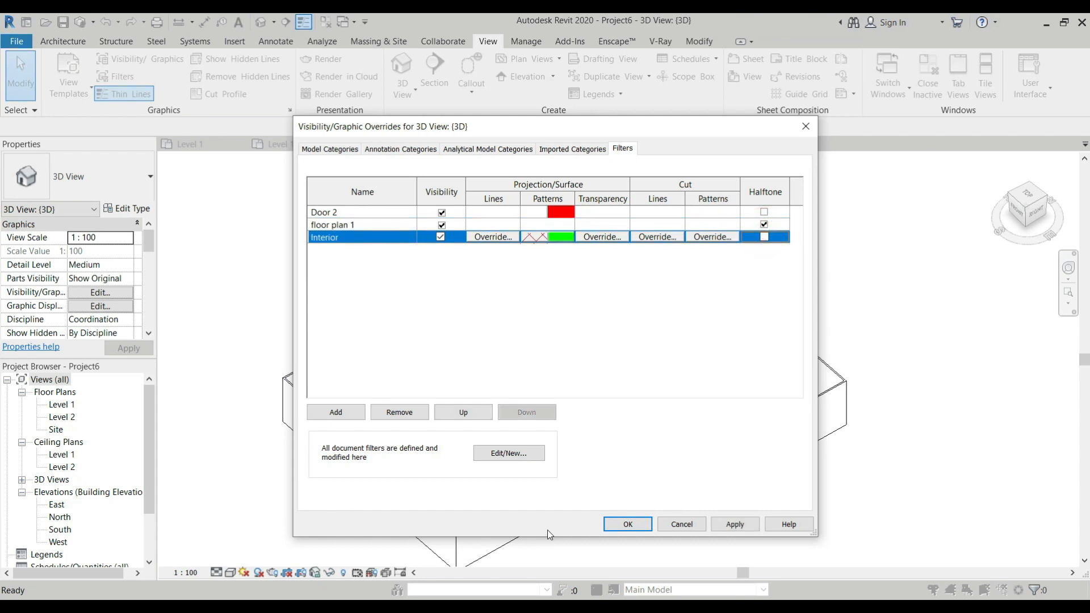
click(723, 524)
click(626, 525)
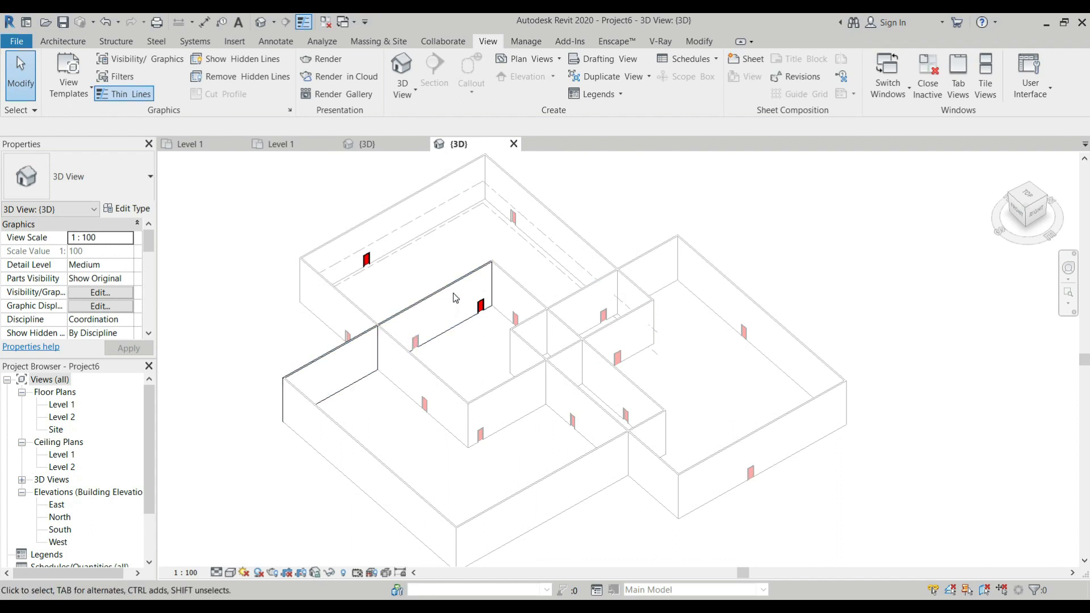
scroll(453, 293, up, 3)
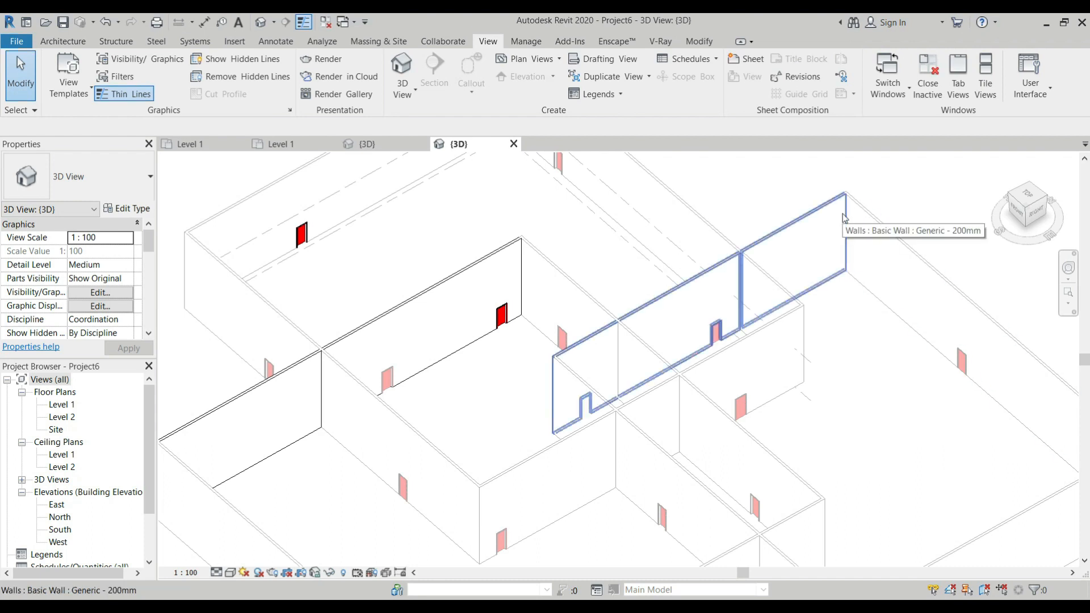
scroll(661, 282, down, 5)
scroll(662, 284, up, 2)
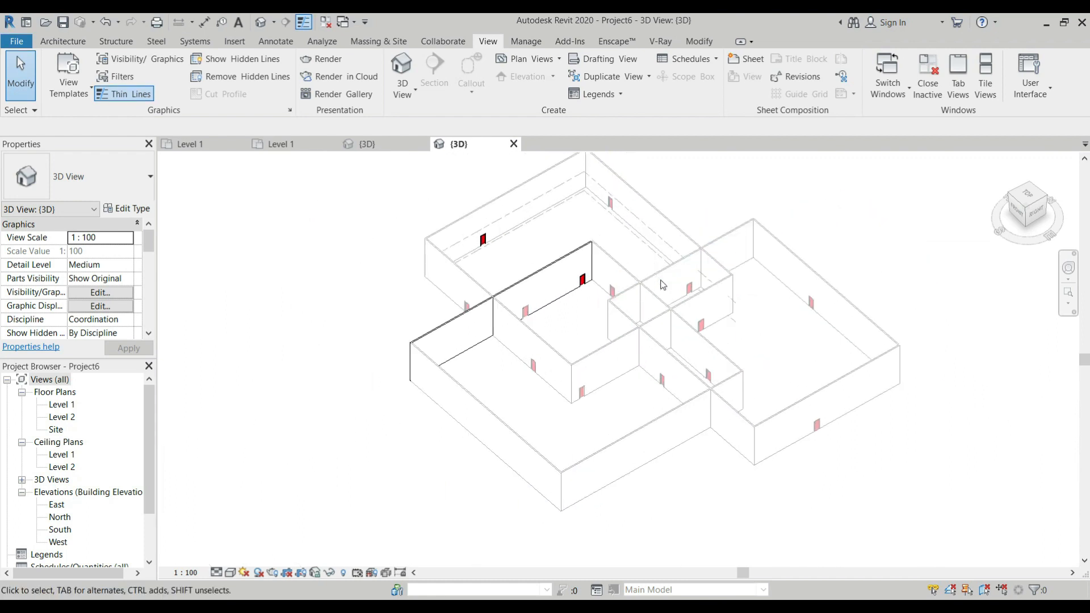
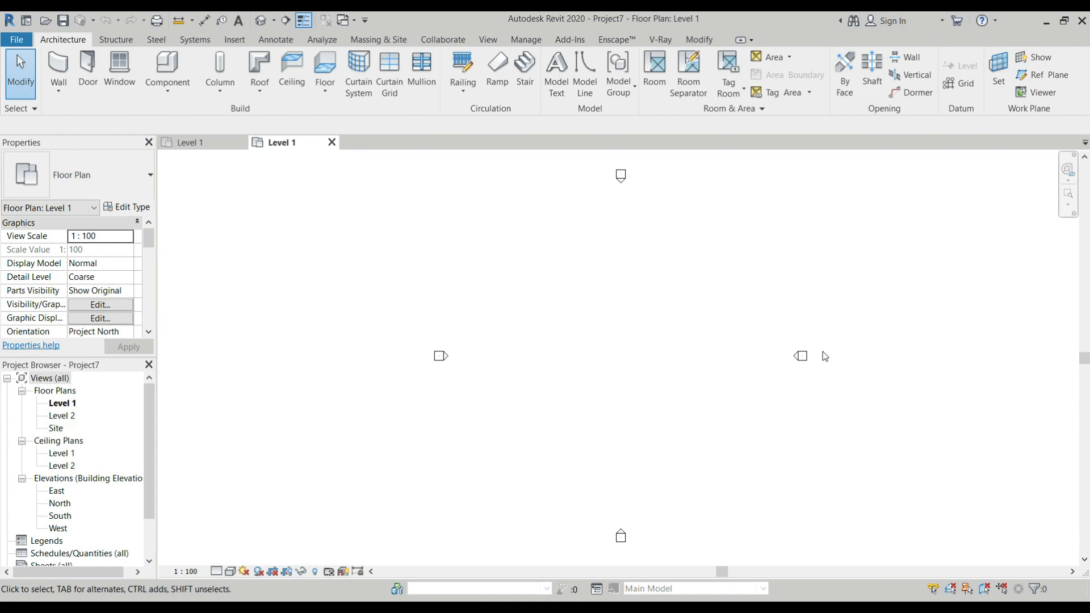
Open the design options of the new project and create an option set
click(525, 40)
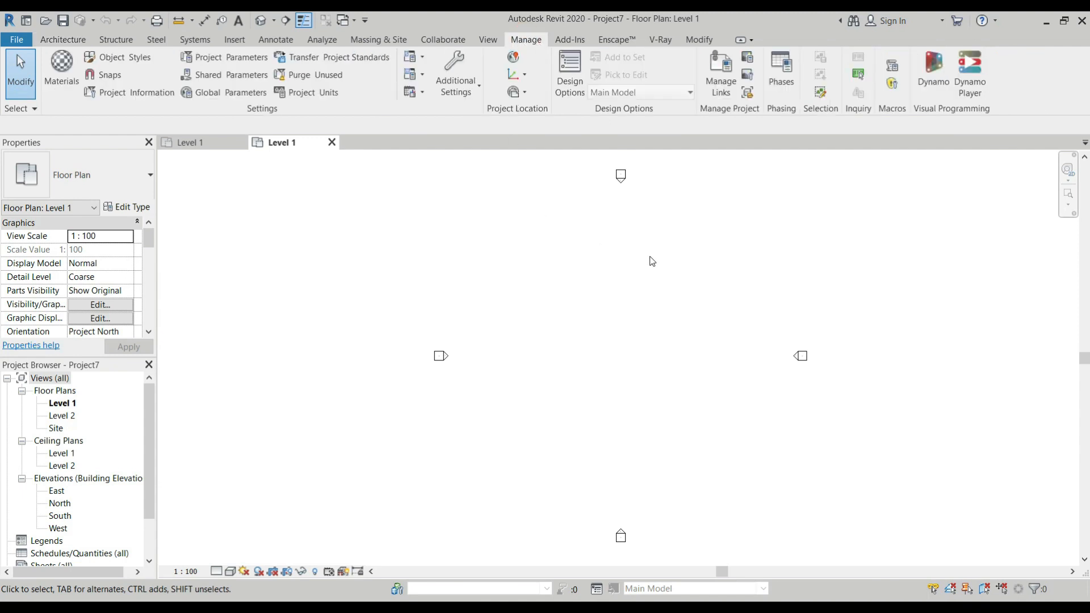
click(570, 74)
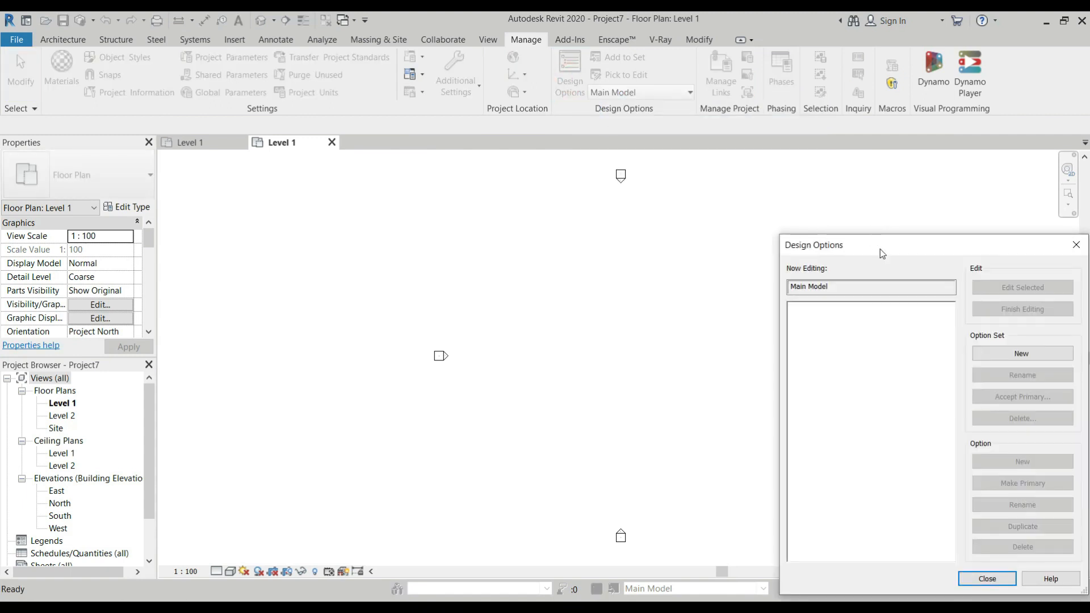
drag(880, 249, 441, 141)
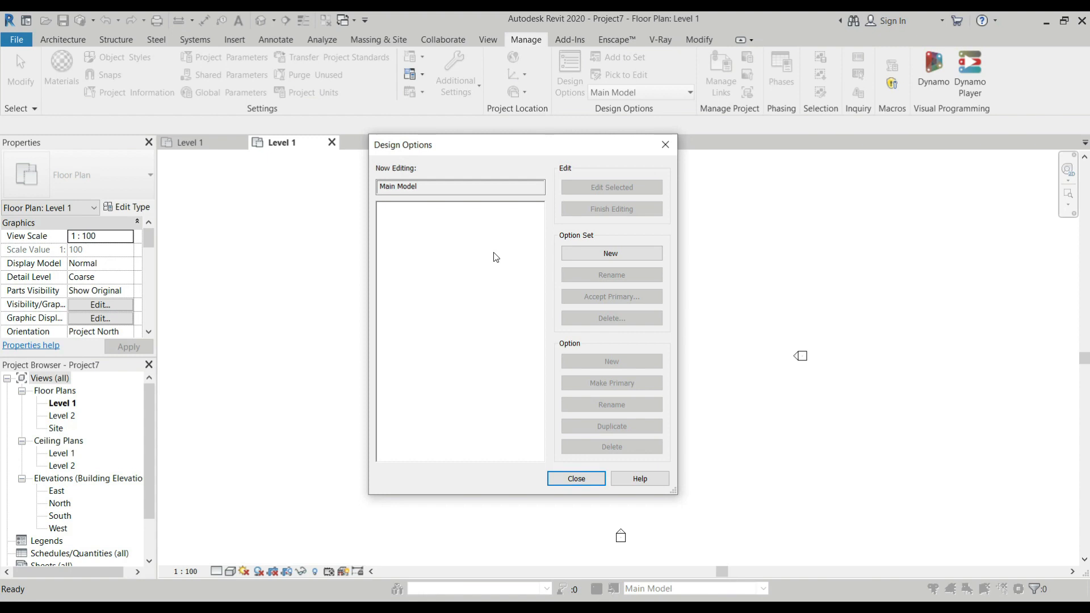
click(432, 188)
click(626, 252)
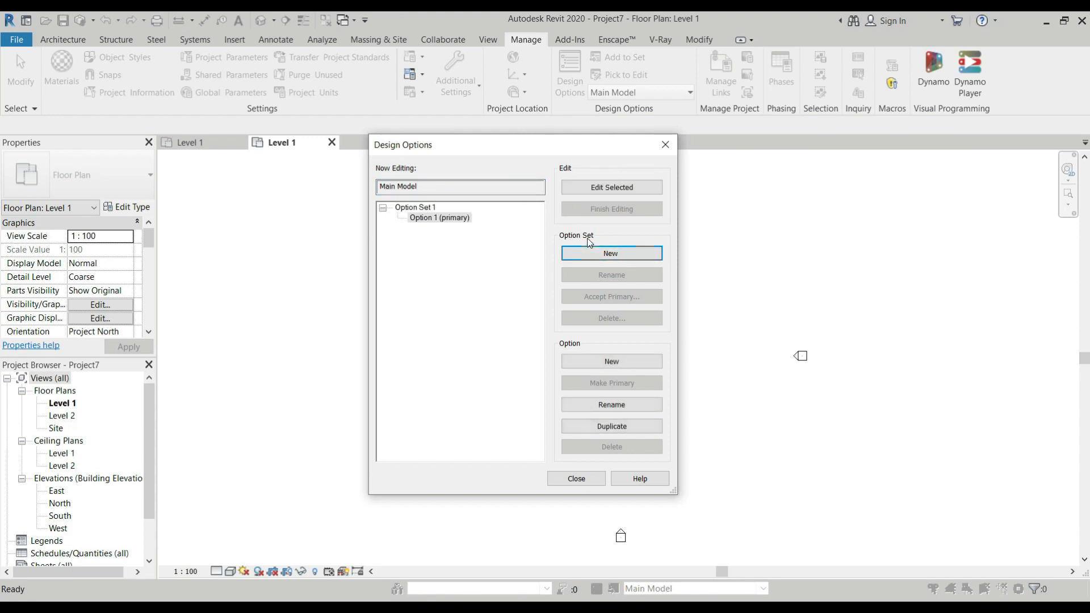
Rename the new option set to Living Room
click(421, 208)
click(612, 275)
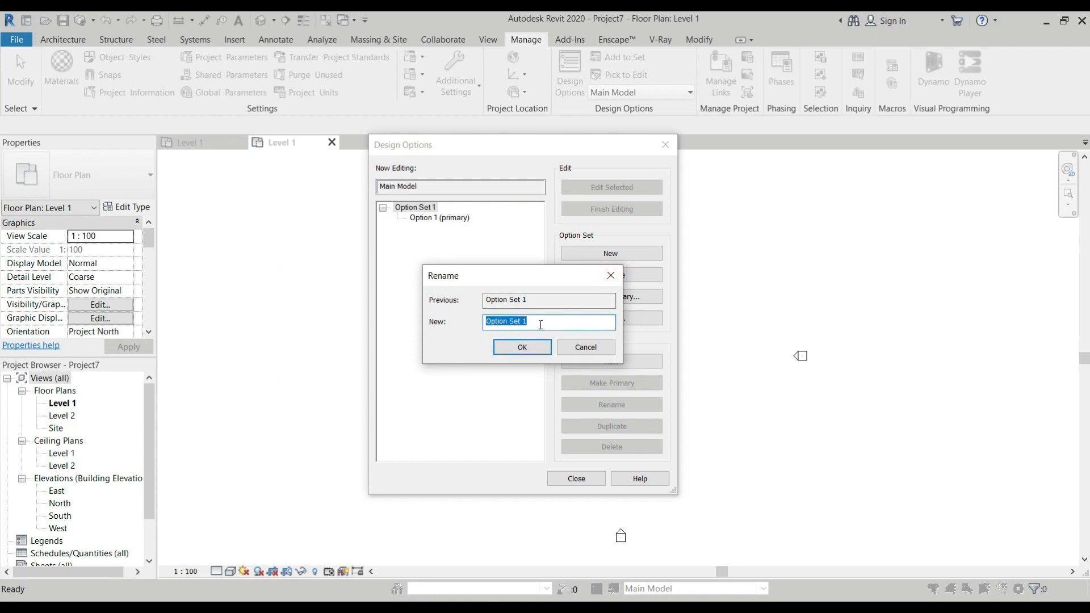
text(Living Room)
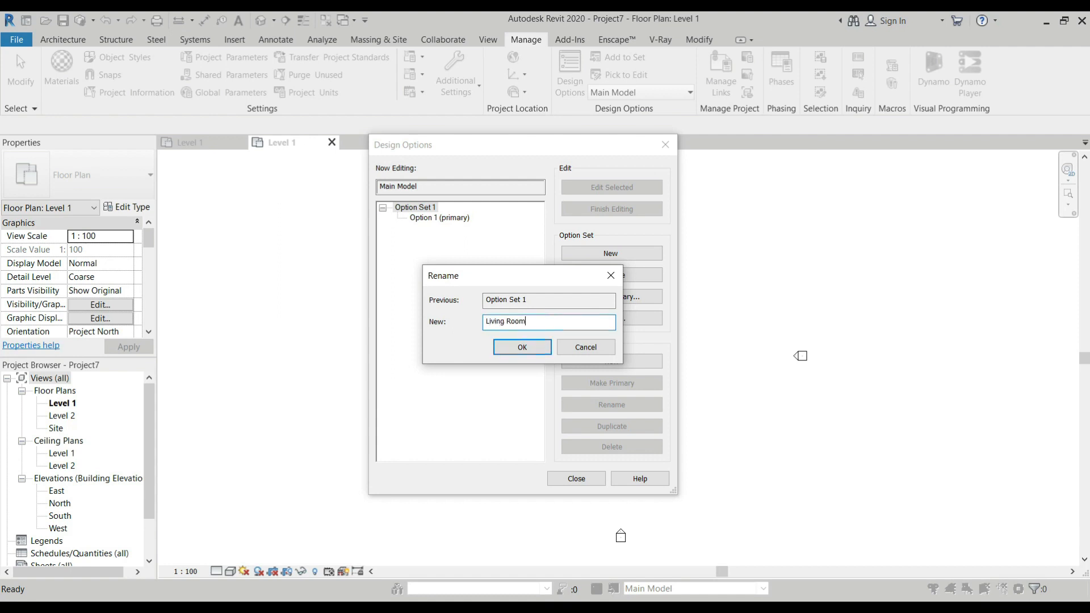
click(522, 347)
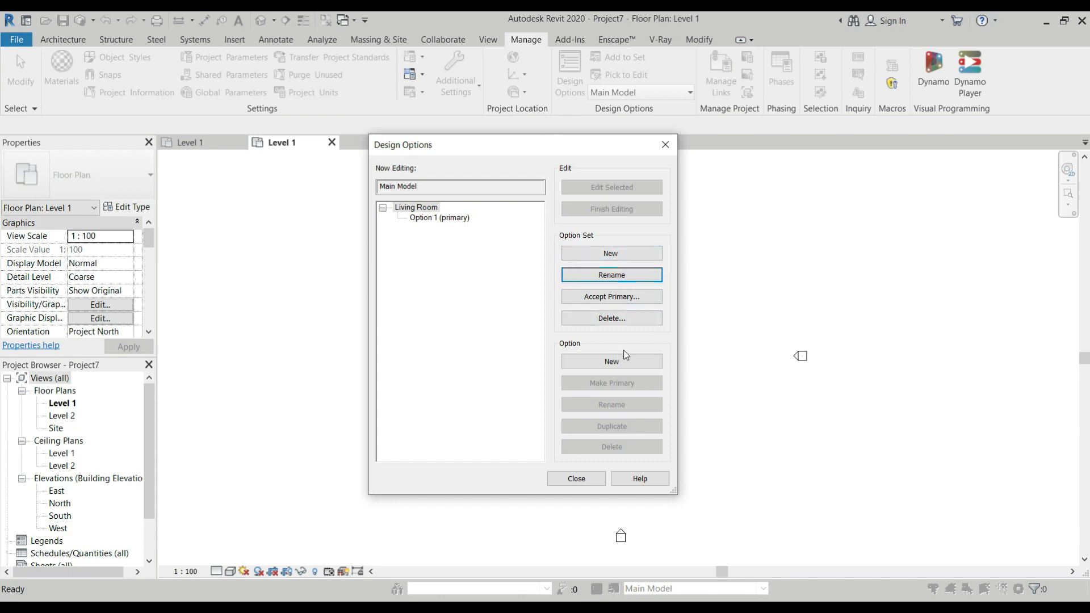
click(445, 220)
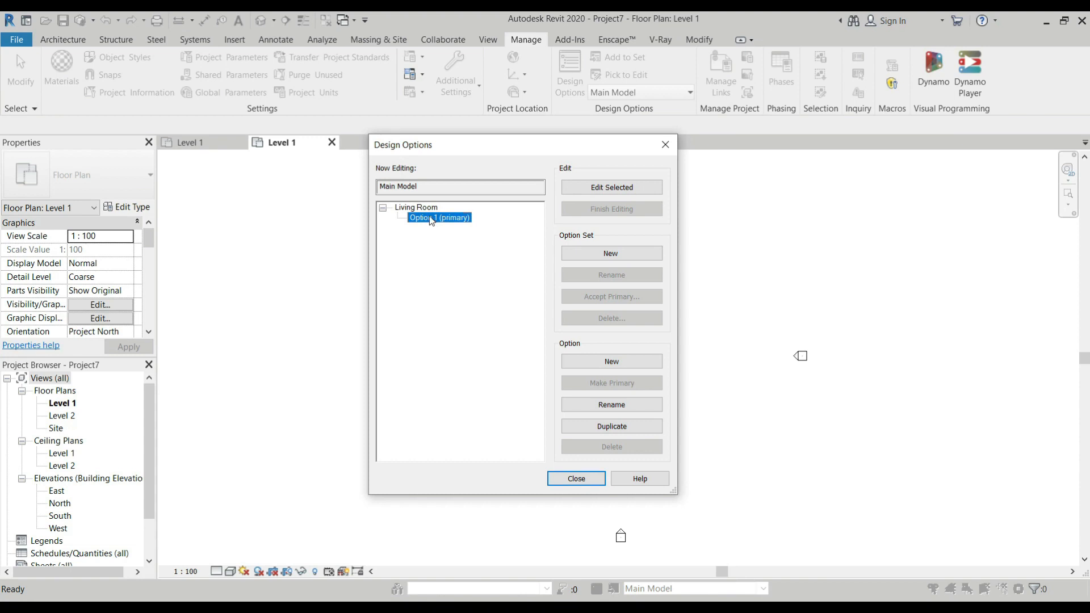
click(611, 404)
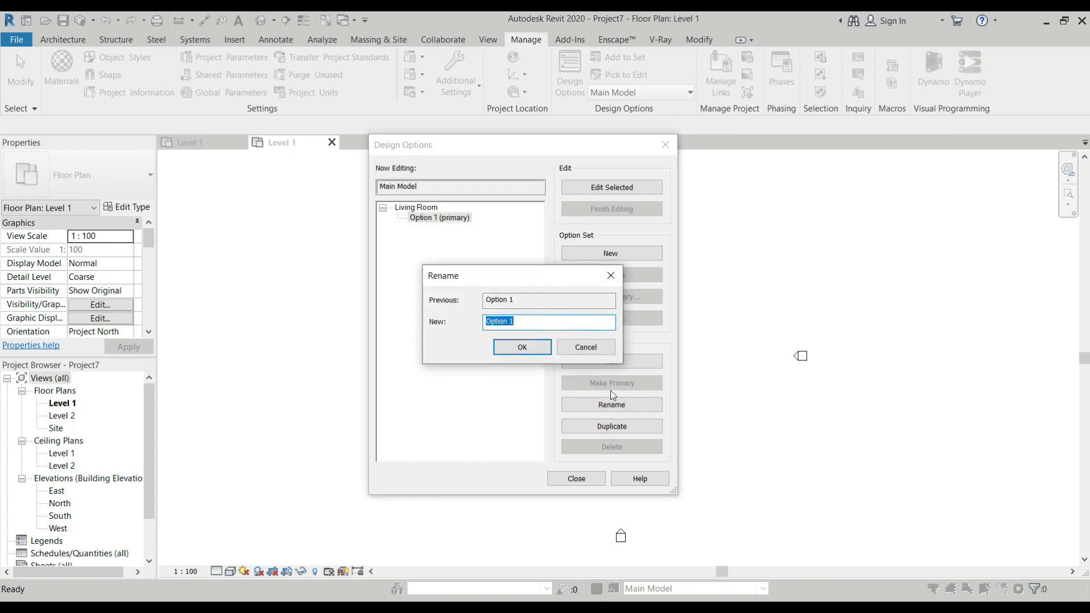
click(585, 347)
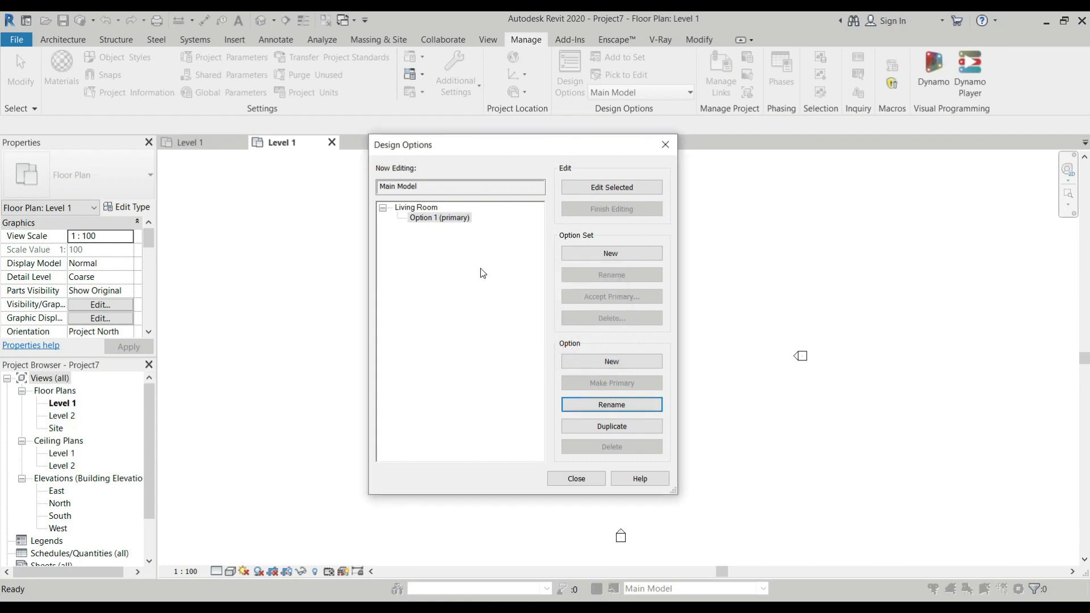
Add two more options to the Living Room set and close the design options
click(613, 360)
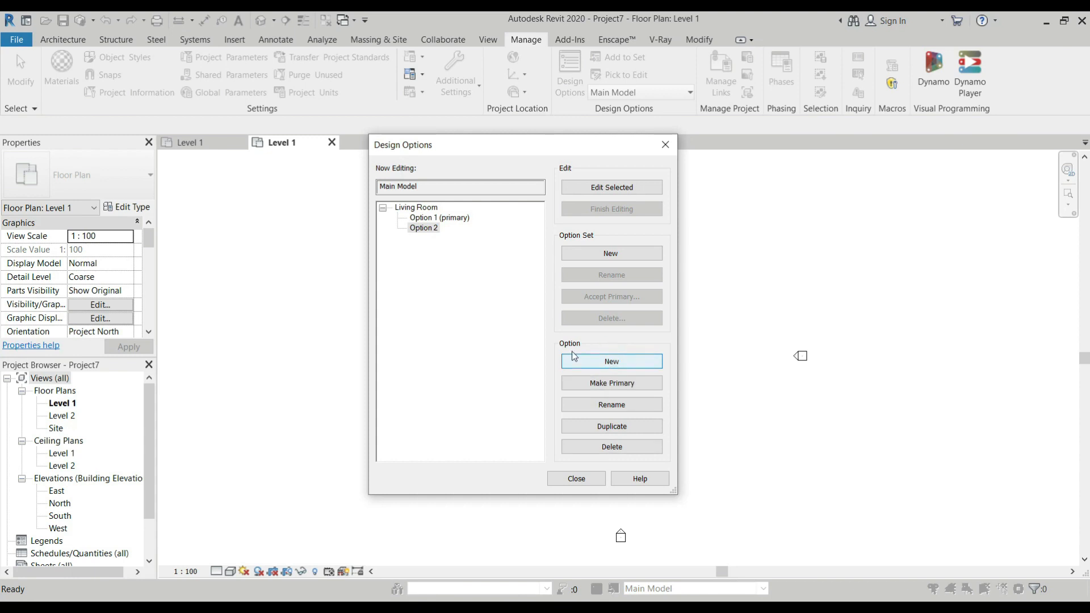
click(609, 363)
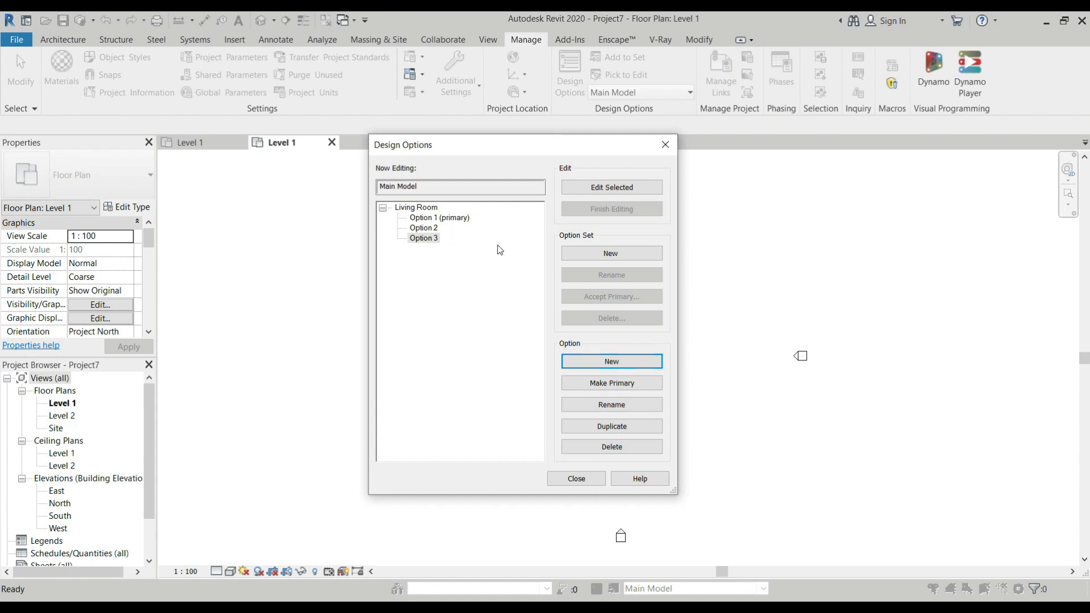
click(569, 479)
Switch to the sample project's Level 1 floor plan and create a design option set there
click(223, 146)
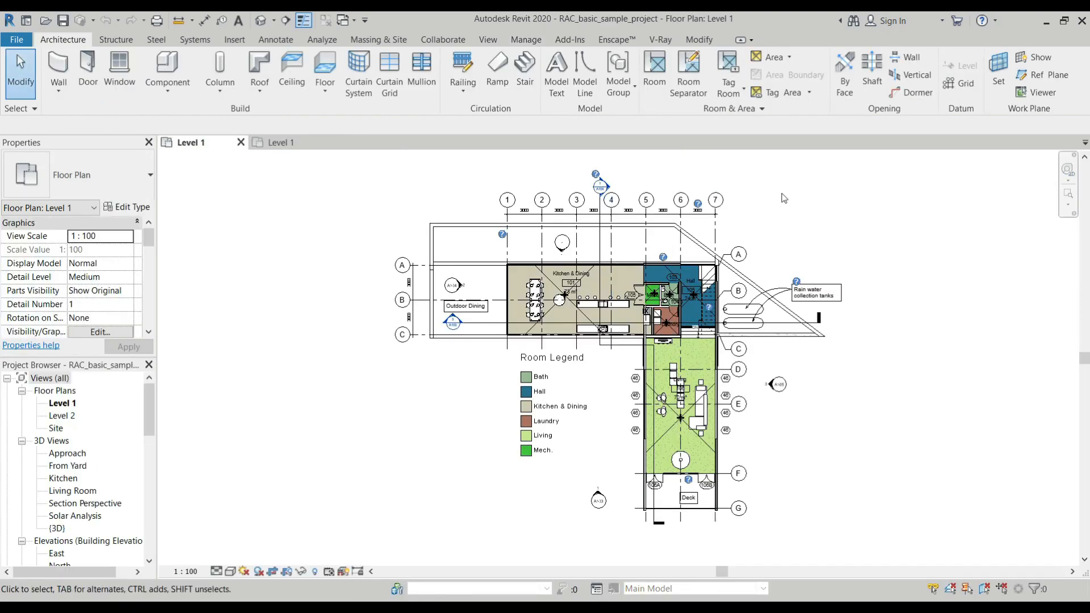
click(526, 40)
click(587, 95)
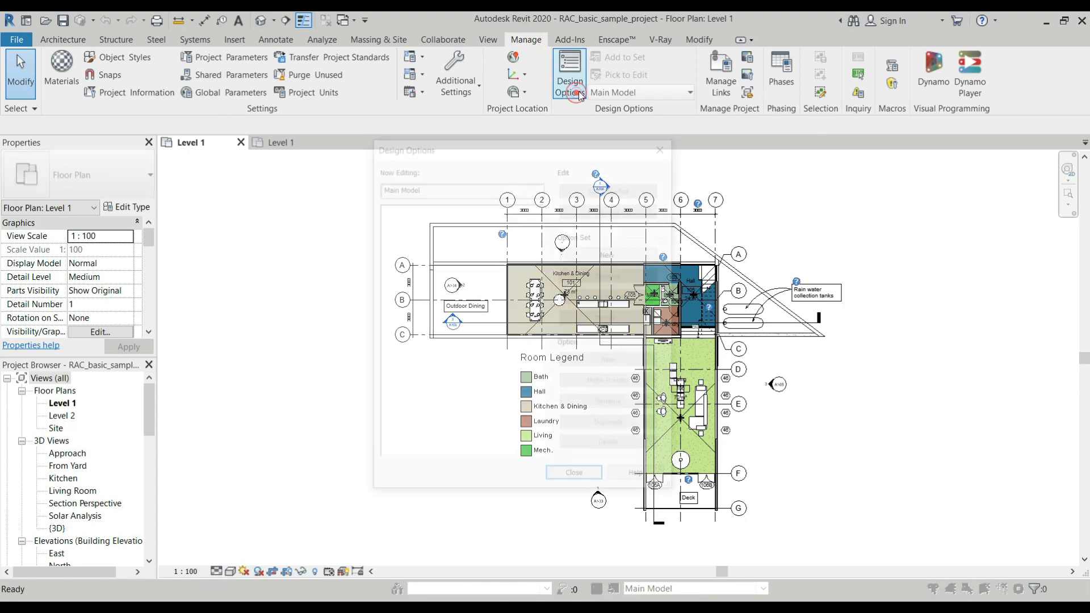
drag(553, 152, 390, 115)
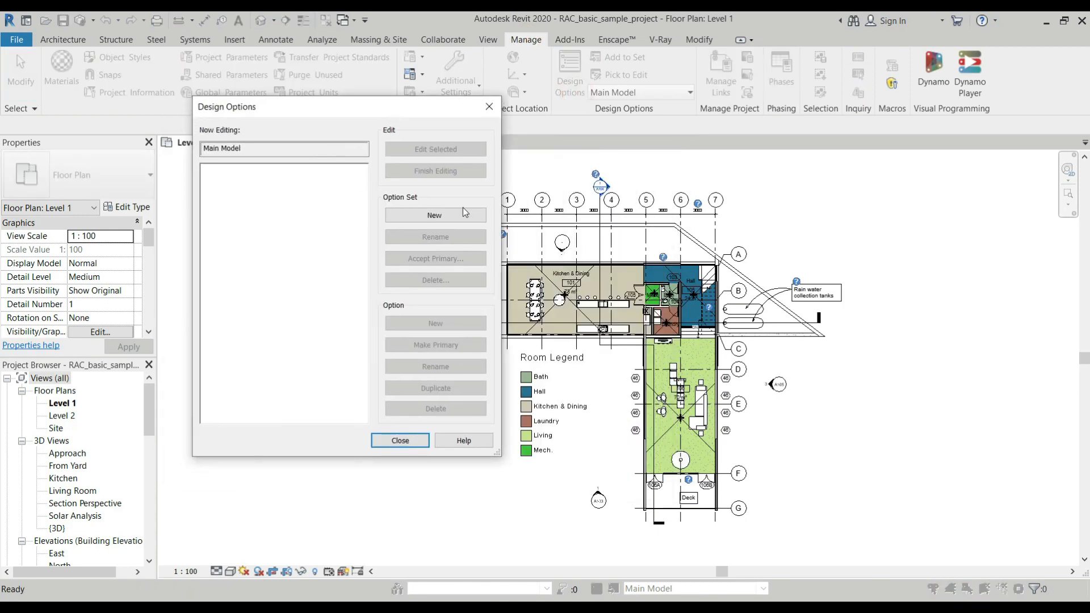
click(457, 216)
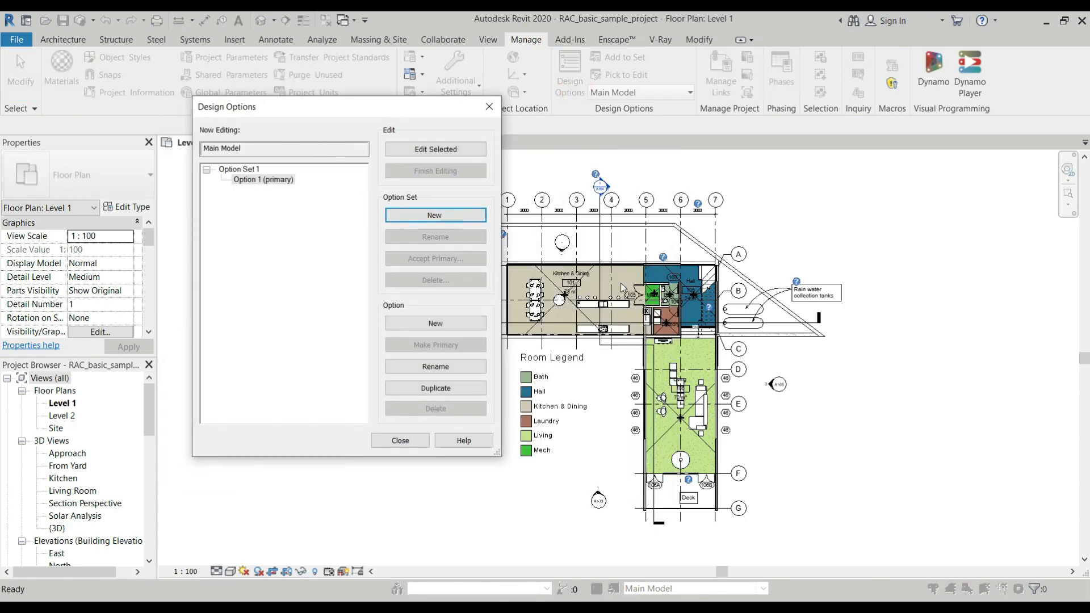
Rename the sample project's new option set to Bath
scroll(653, 321, up, 3)
scroll(726, 253, up, 2)
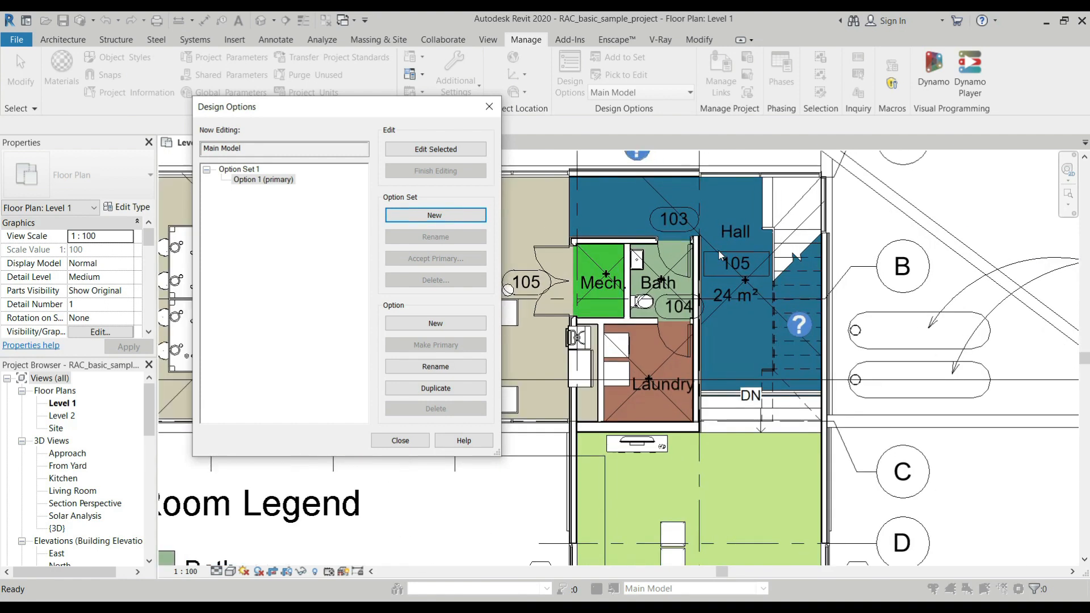
scroll(697, 268, up, 2)
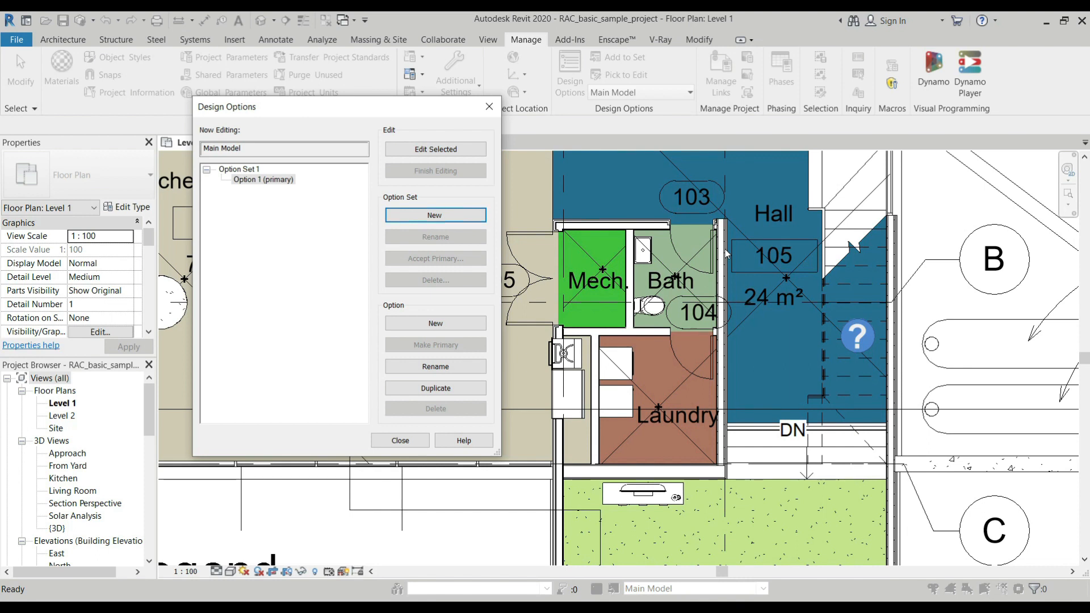
click(239, 169)
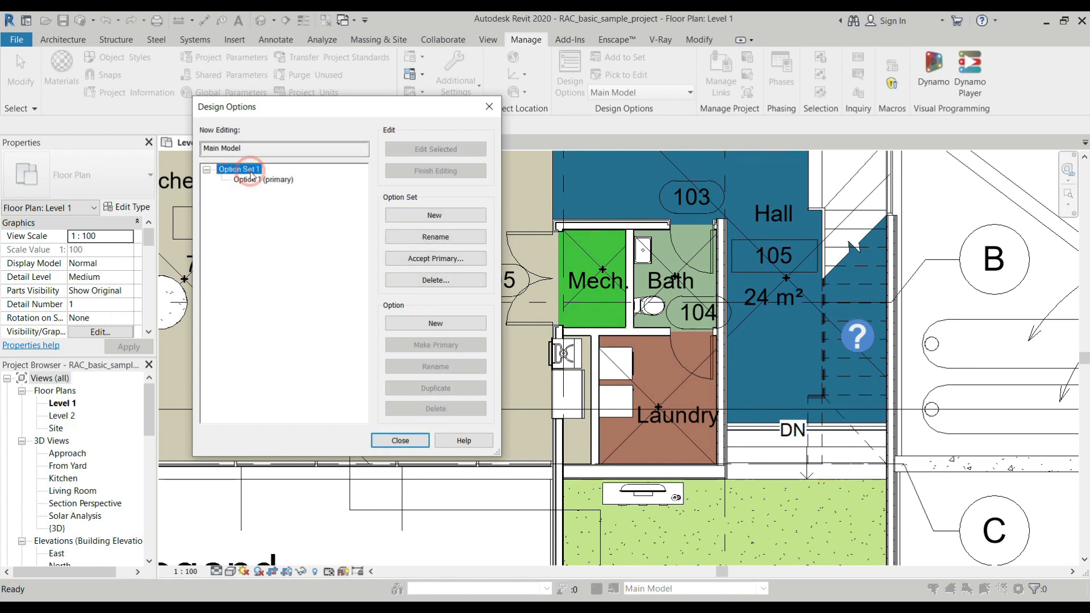
click(443, 240)
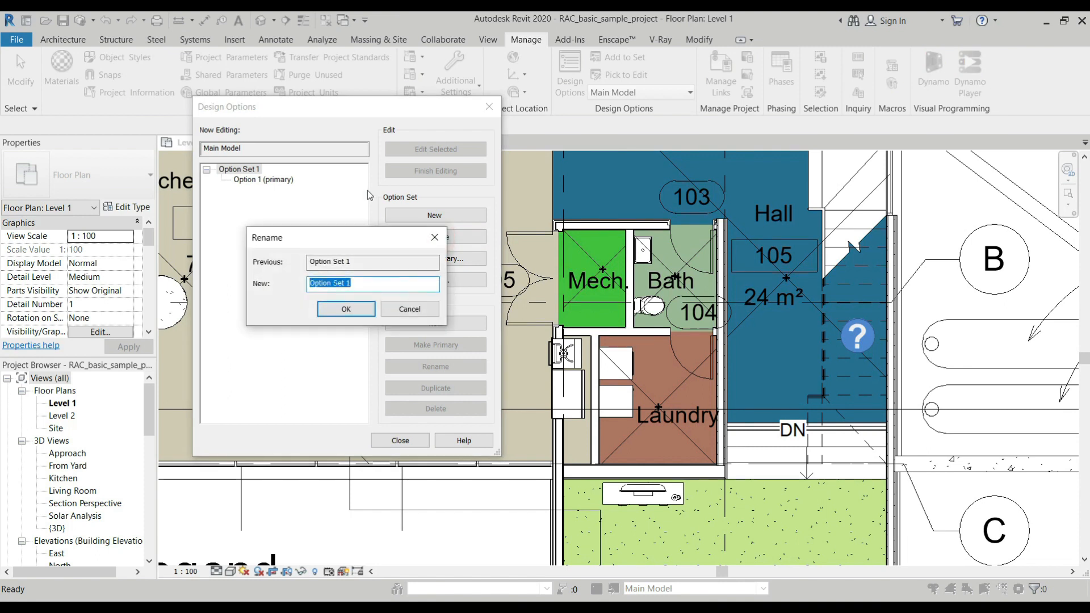
text(Bath)
click(344, 309)
Add a second option to the Bath set and close the design options
click(278, 179)
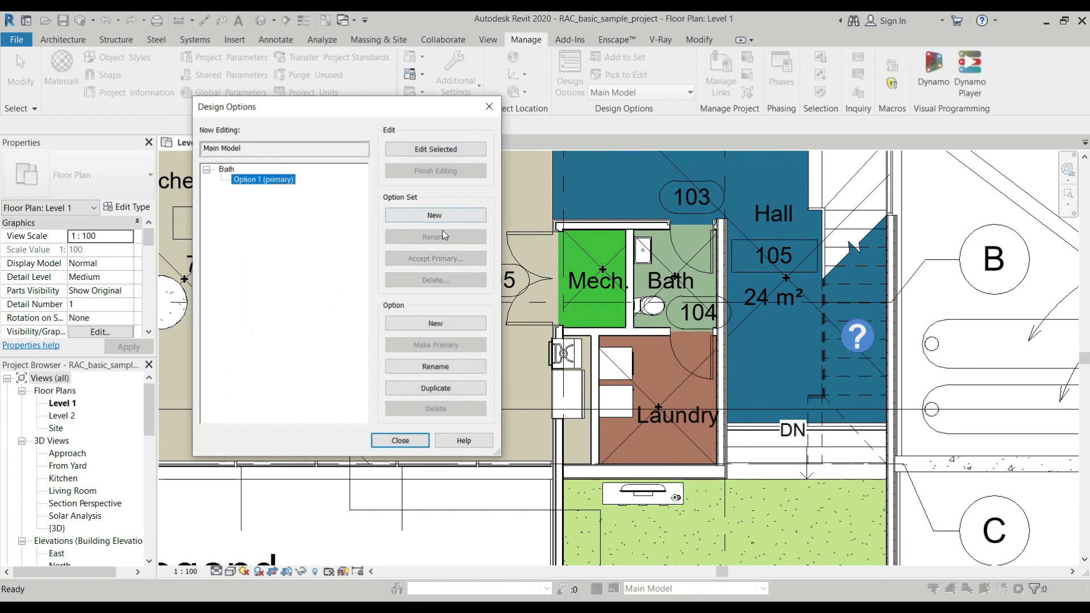
click(436, 323)
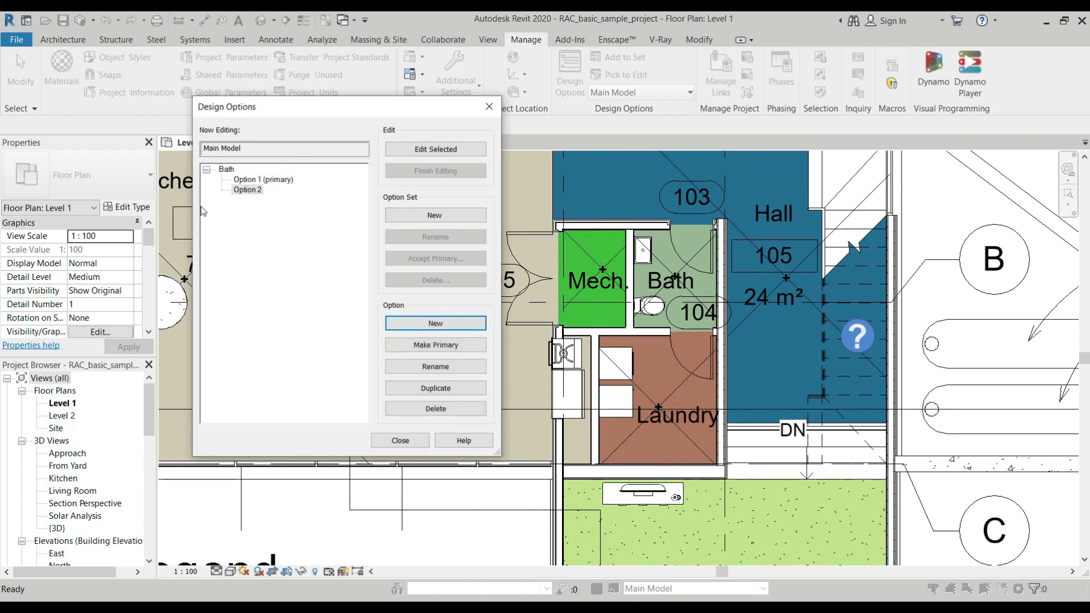
click(303, 252)
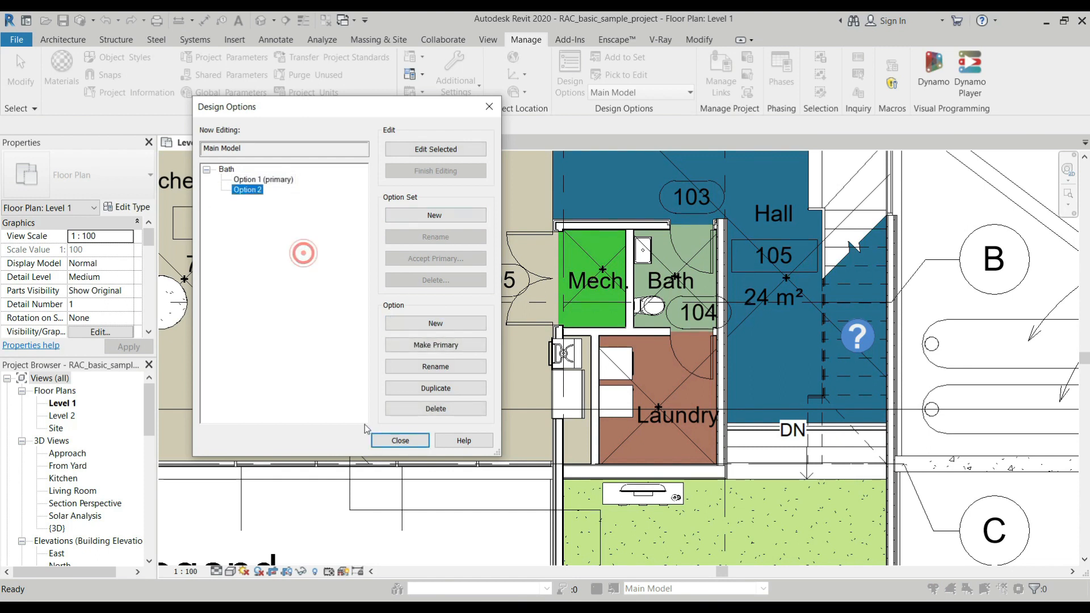
click(400, 445)
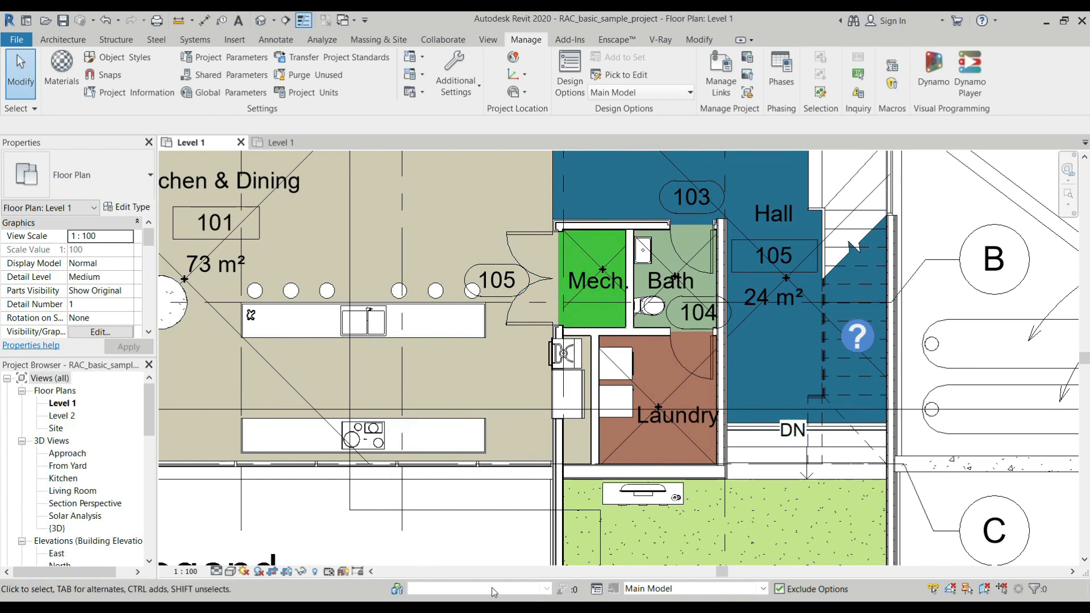
Make Option 1 (primary) of the Bath set the active design option
click(596, 589)
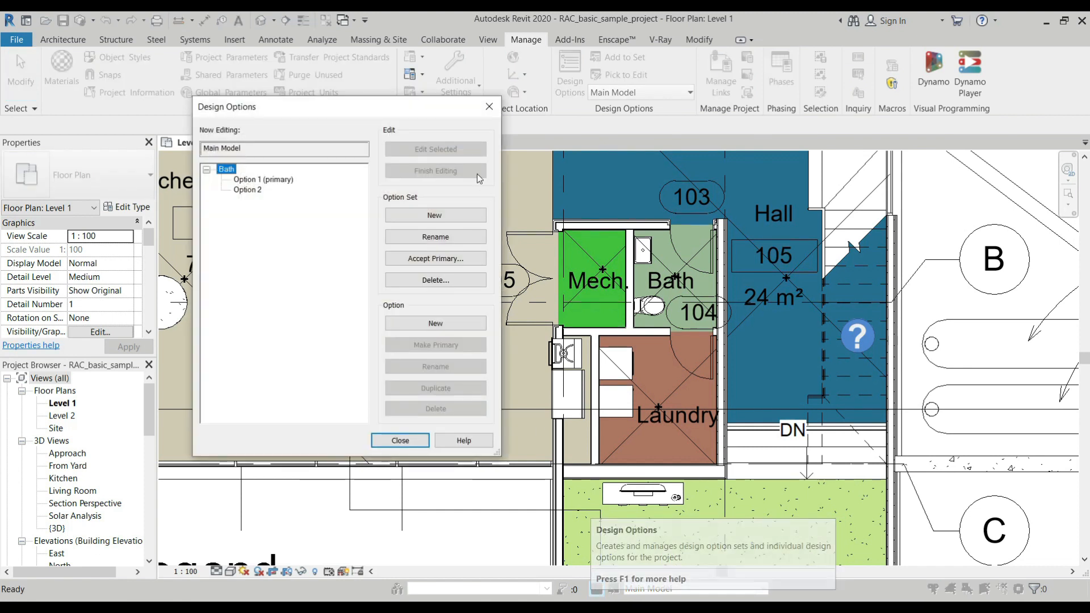
click(489, 107)
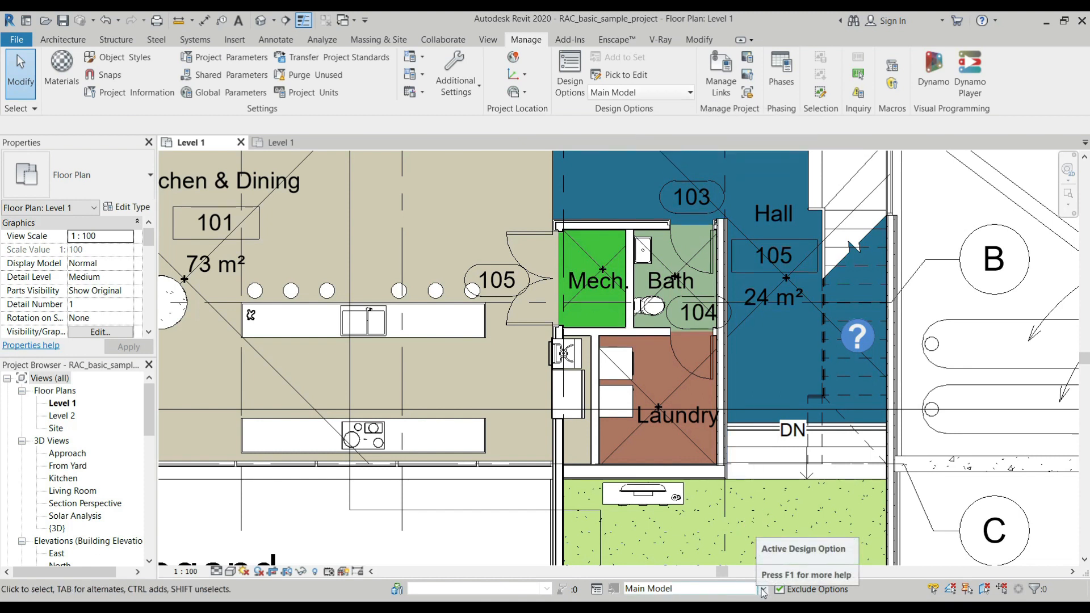
click(671, 94)
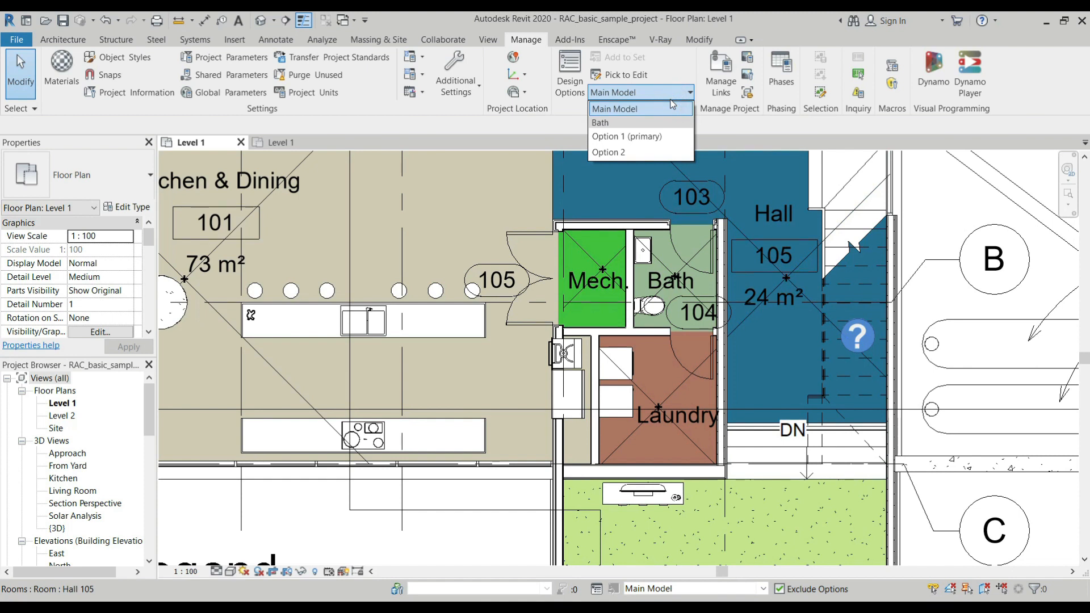
click(643, 137)
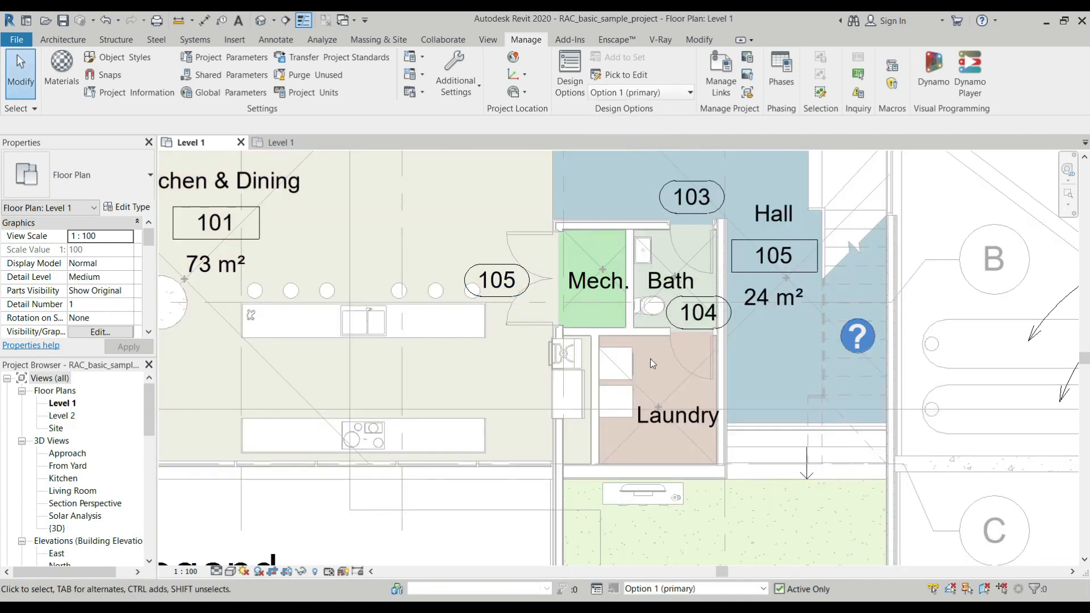
Start placing a door and set its type to Single-Flush 800 x 2100
scroll(652, 361, down, 3)
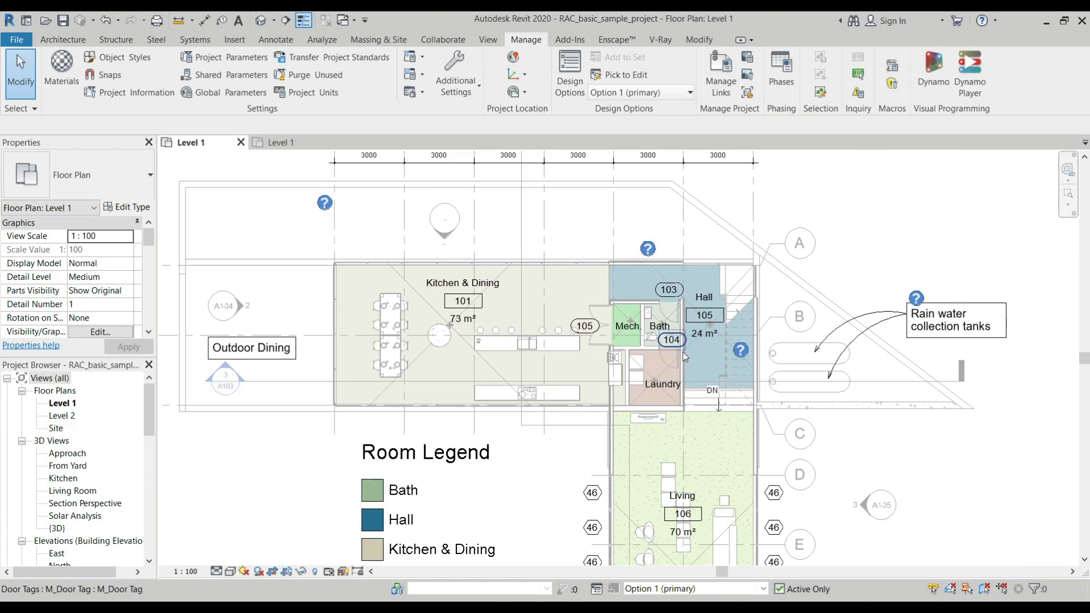
scroll(731, 350, up, 2)
scroll(732, 352, up, 3)
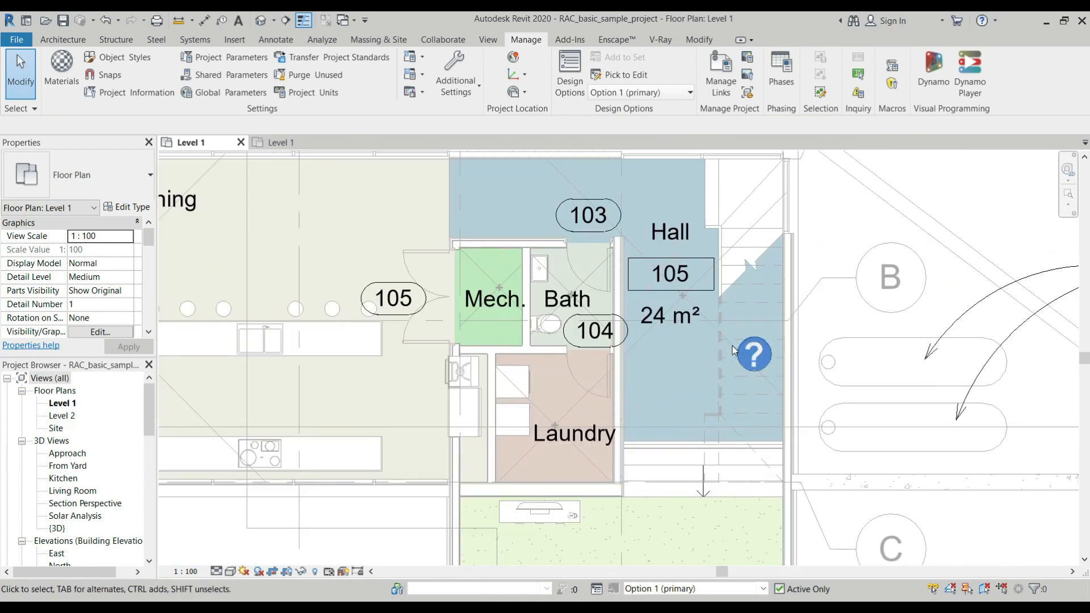
scroll(568, 256, down, 1)
scroll(620, 295, up, 1)
scroll(620, 295, up, 3)
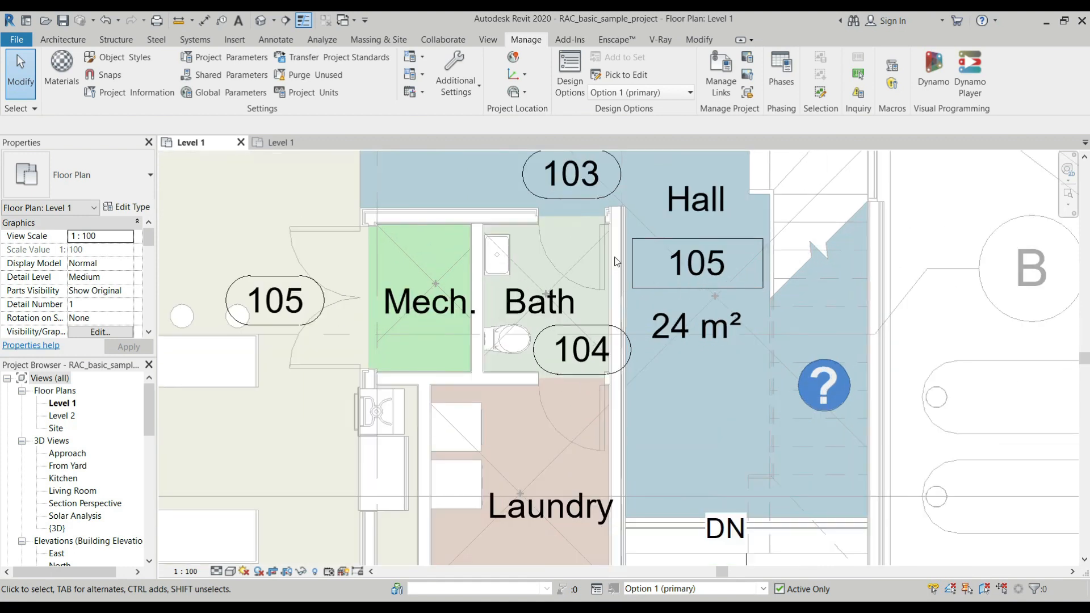
key(d)
key(r)
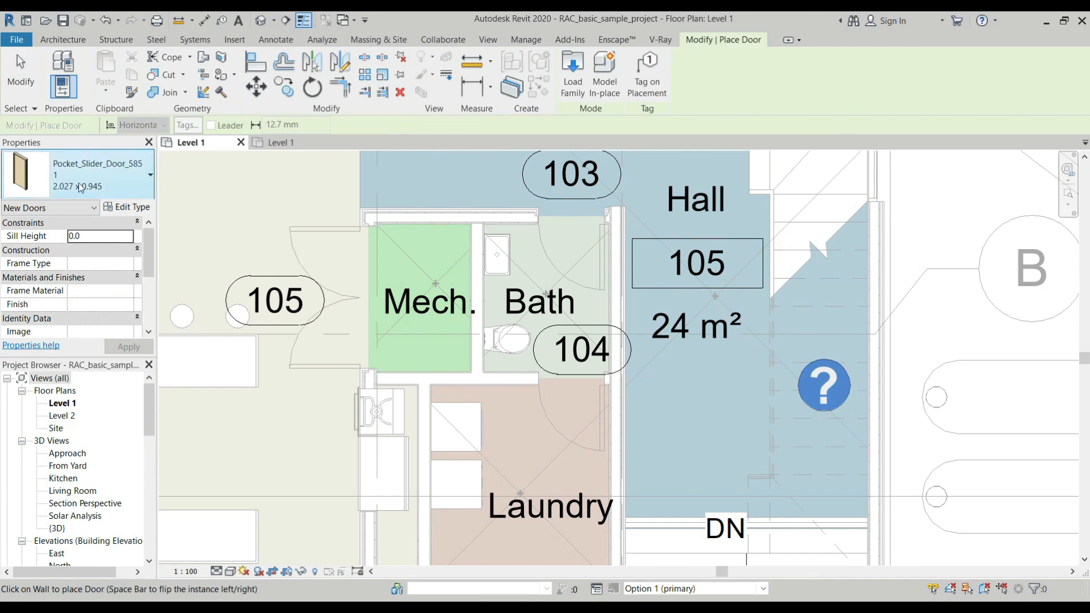
click(80, 187)
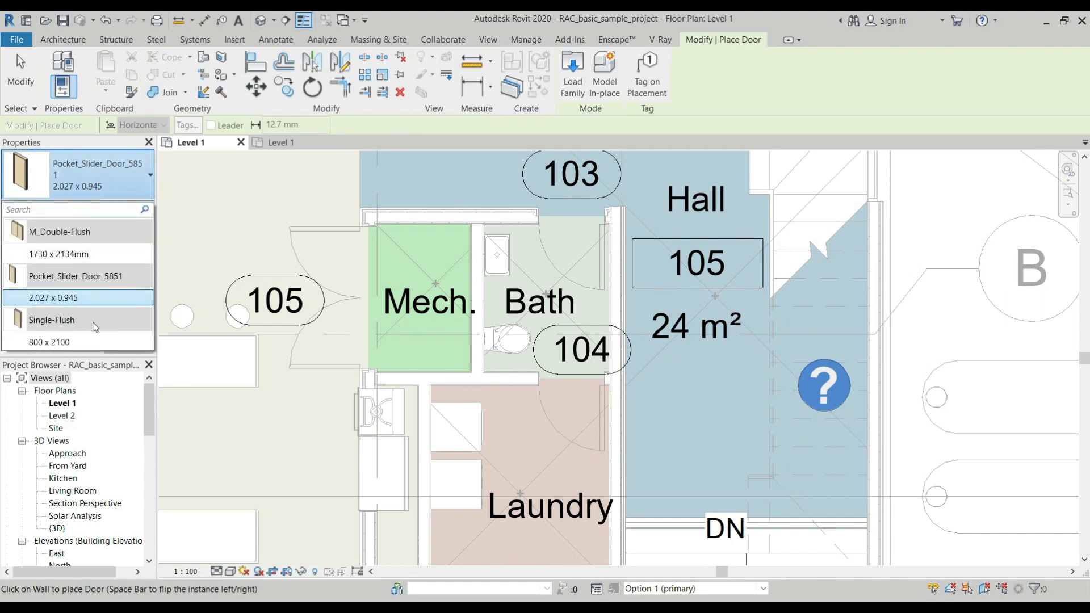
click(65, 344)
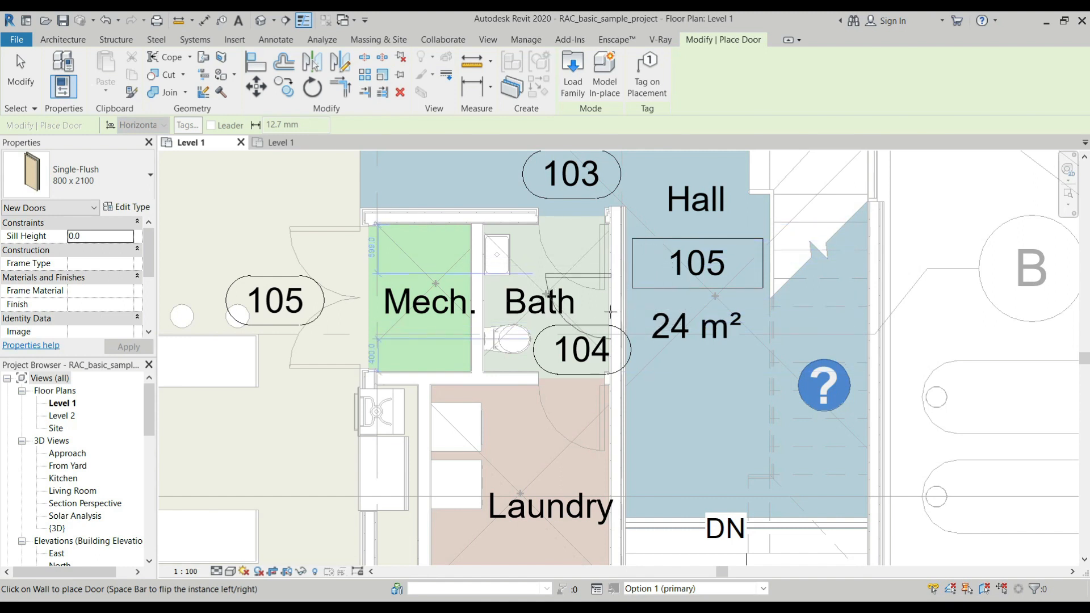
Try to place the door in the wall between Bath and Hall, and try to pick that wall's option for editing
click(606, 266)
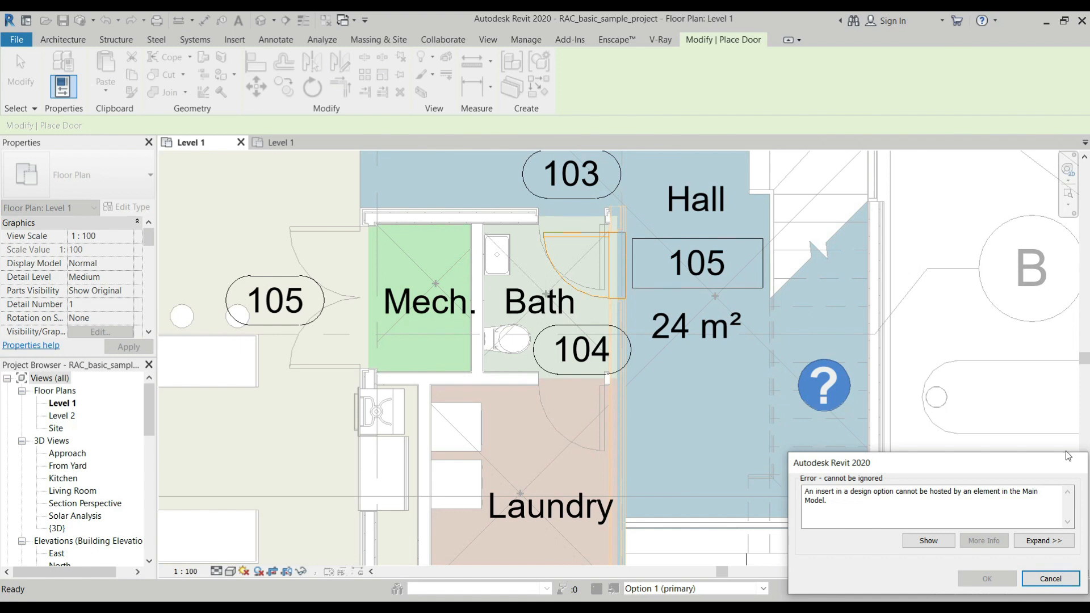
click(1051, 578)
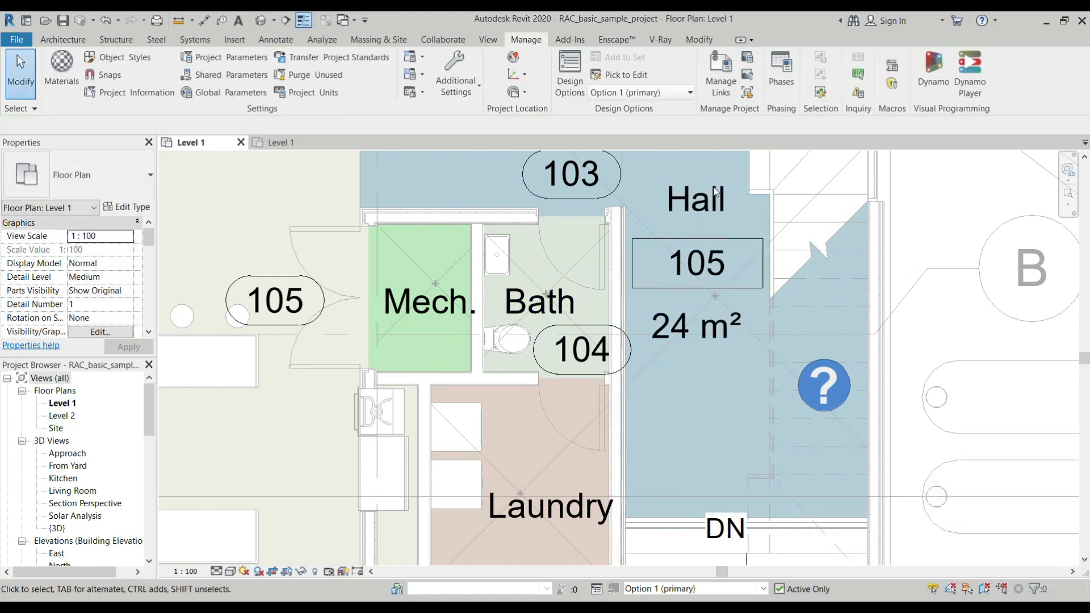
click(621, 75)
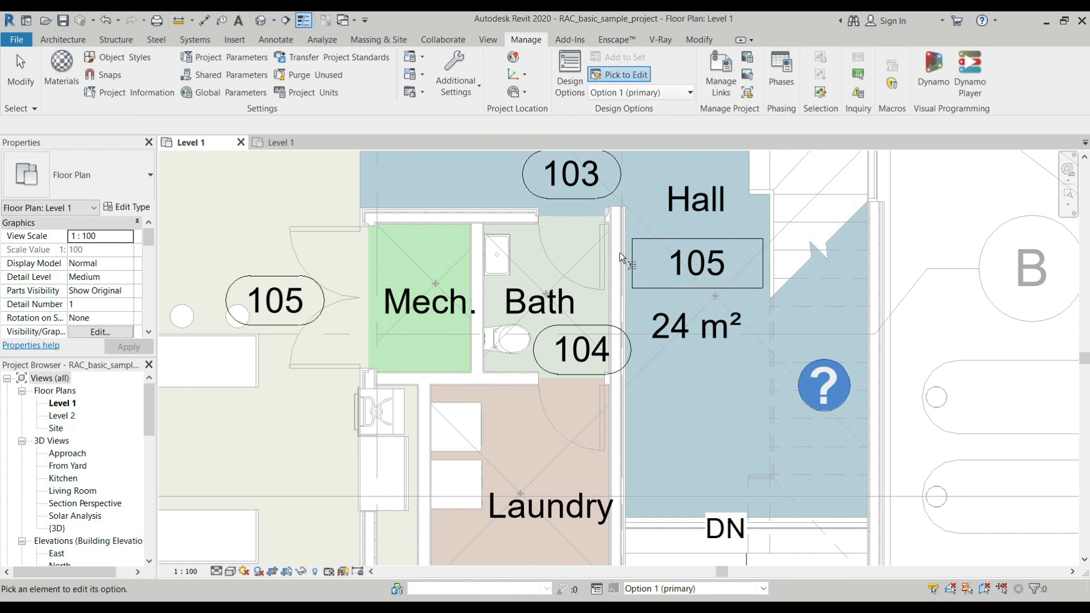
scroll(678, 338, down, 1)
scroll(601, 263, up, 5)
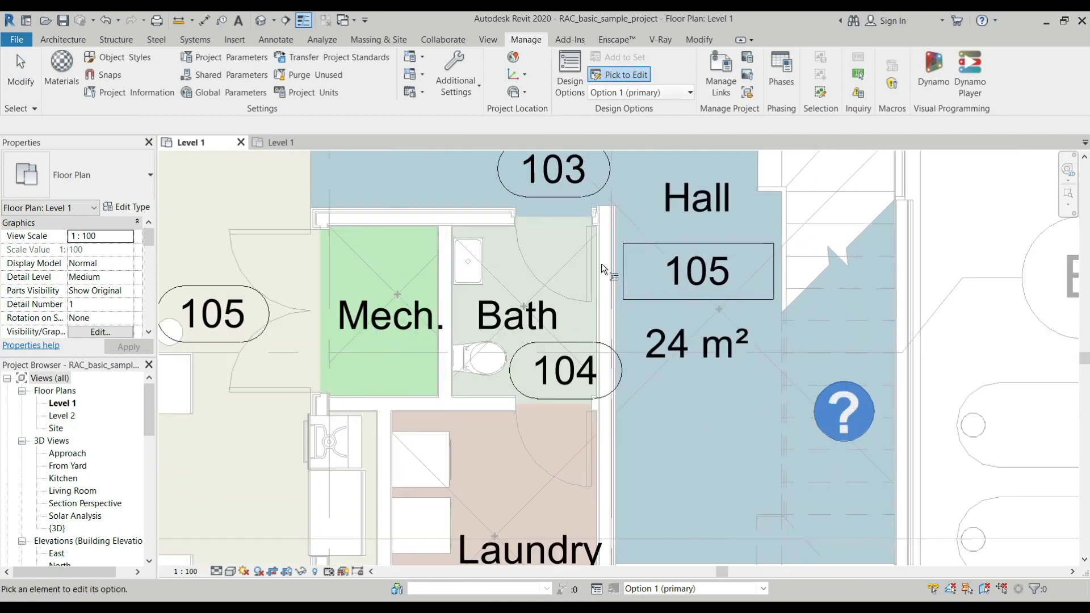
click(614, 162)
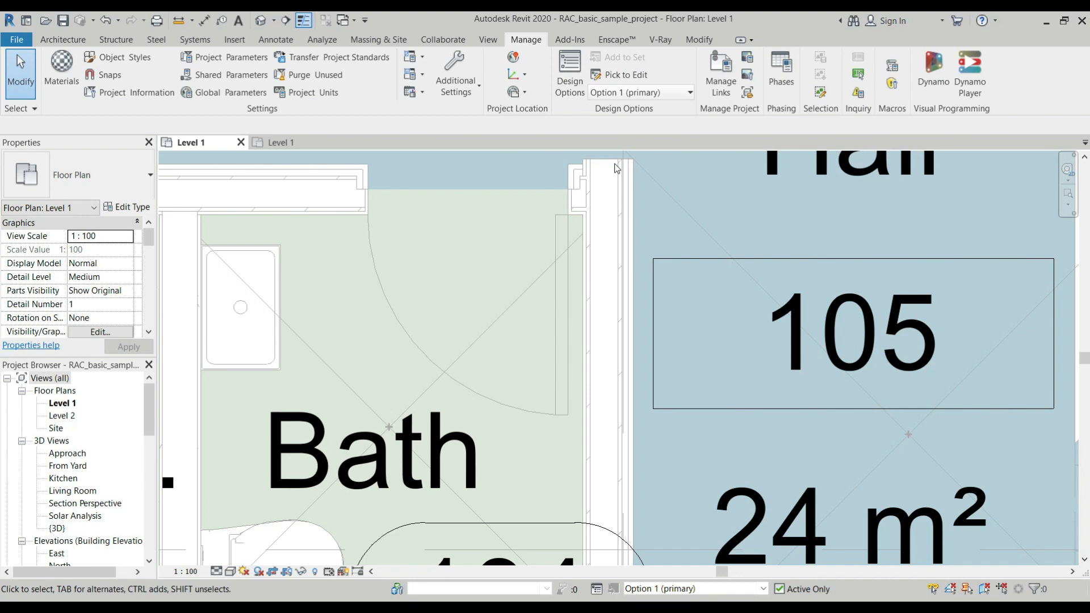
click(624, 78)
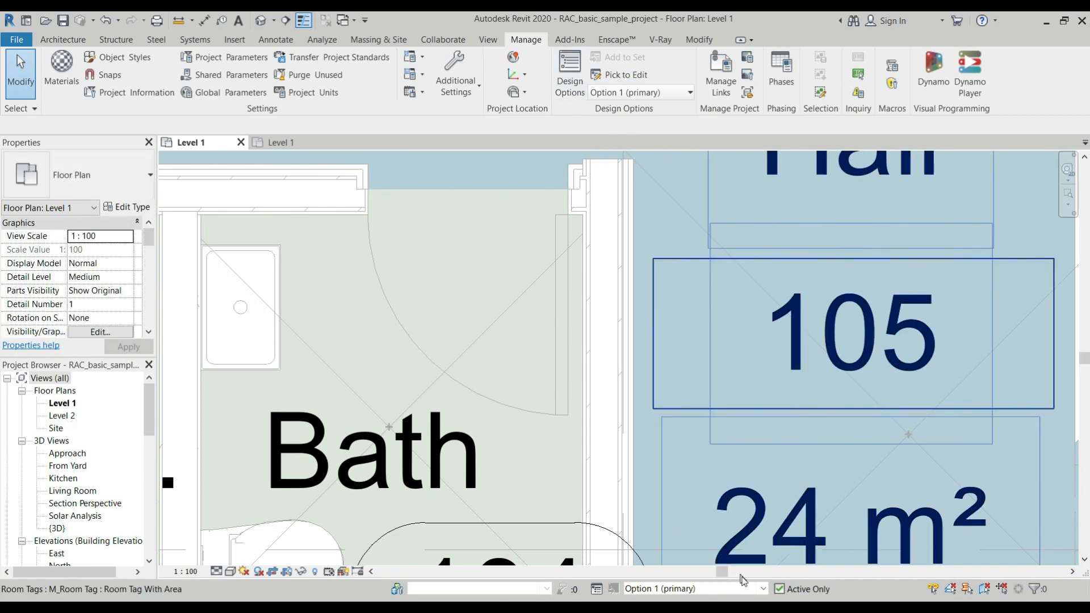
Return to the Main Model and add the Timber Clad wall between Bath and Hall to both options of the Bath set
click(763, 589)
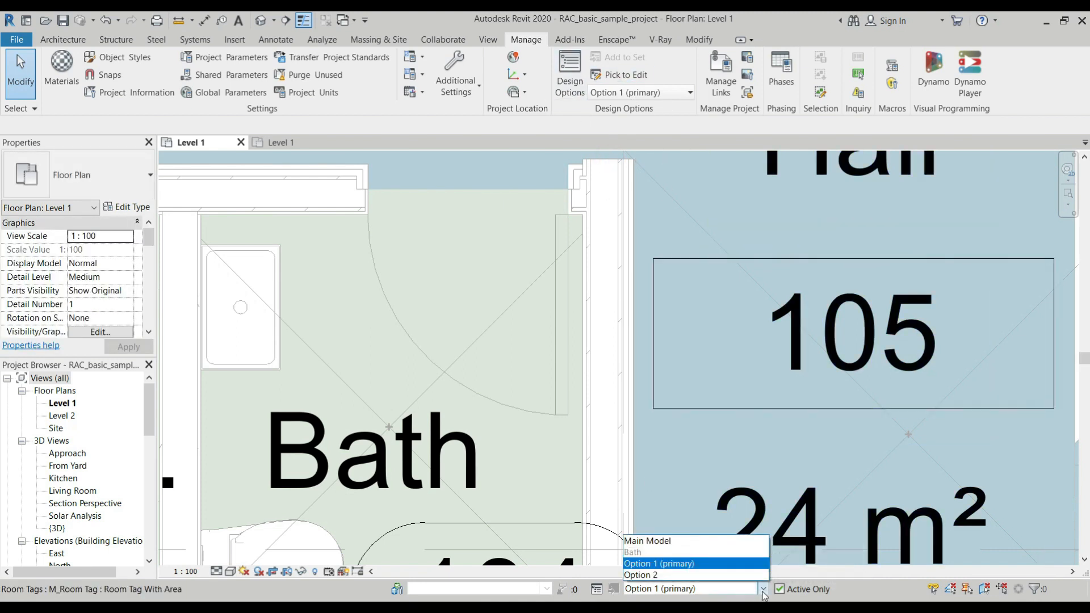
click(653, 541)
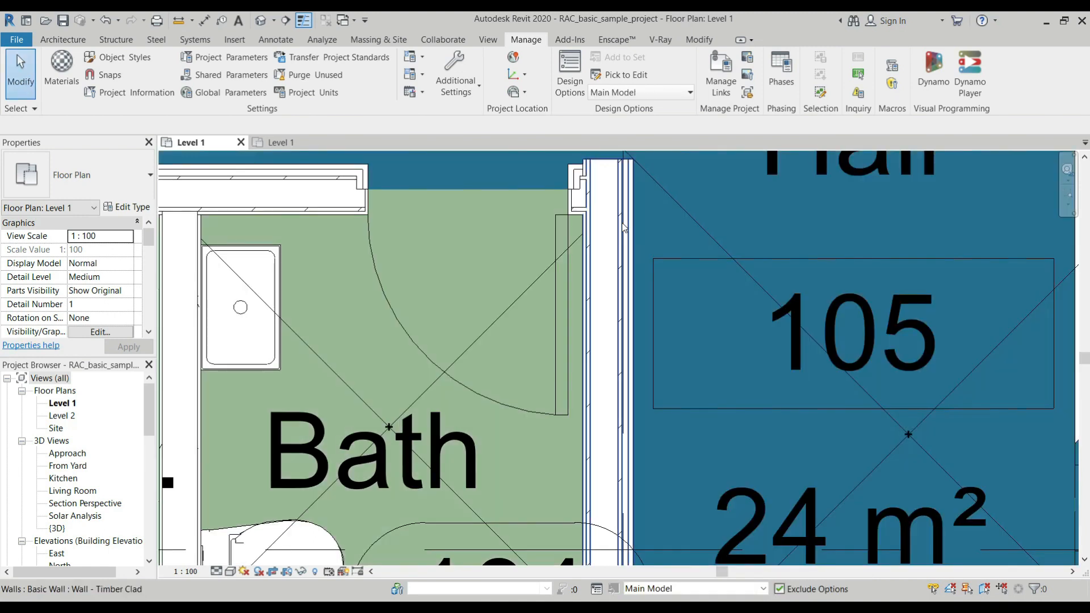
click(627, 221)
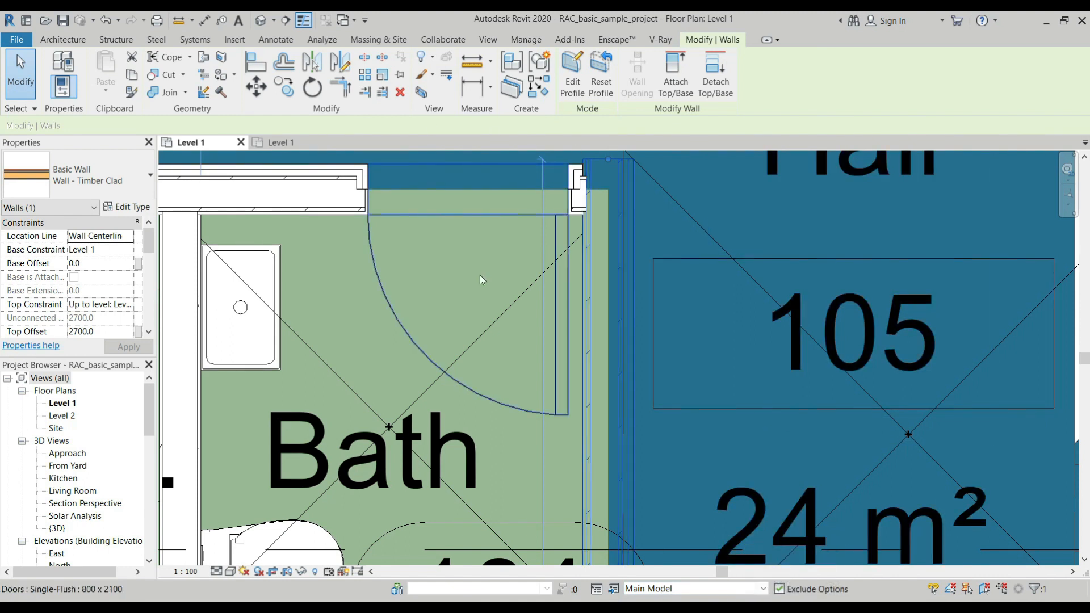
click(613, 589)
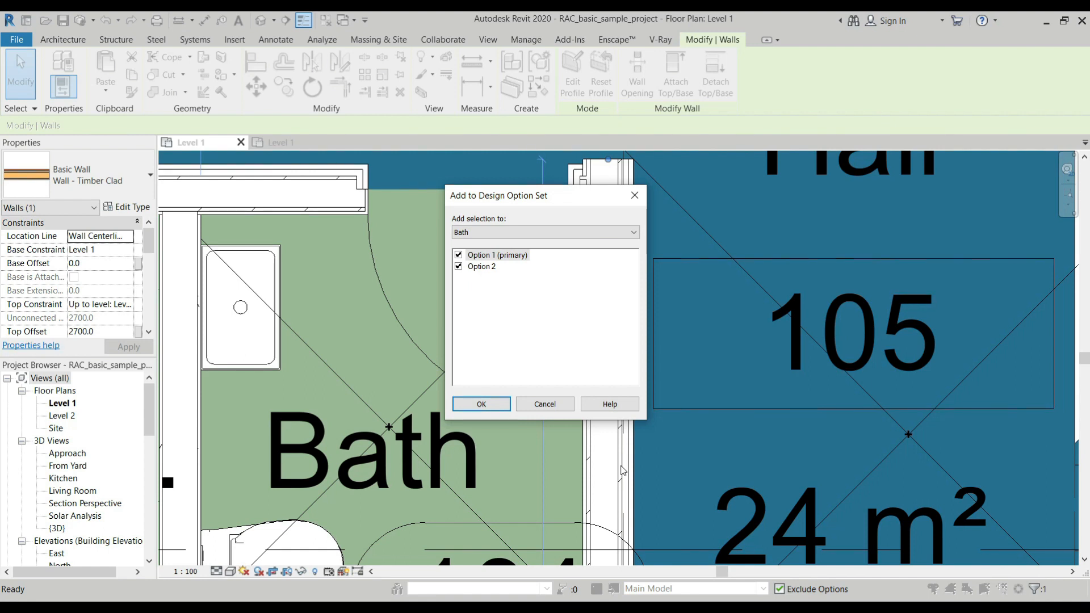
click(481, 404)
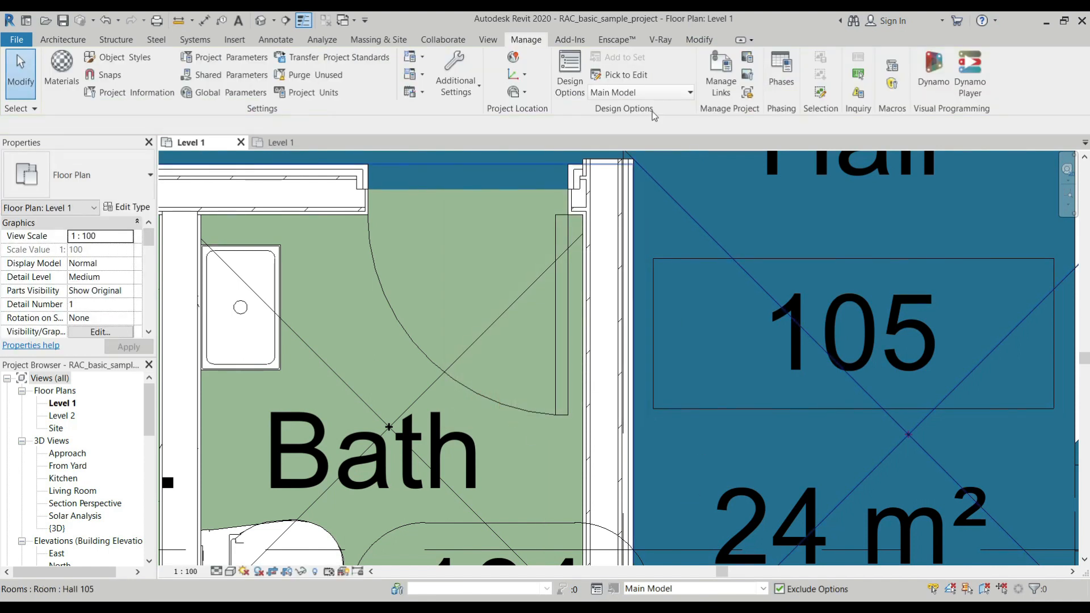
Activate Option 1 (primary) and place a Single-Flush 800 x 2100 door opening into Bath, near the upper end of the Bath–Hall wall
click(665, 93)
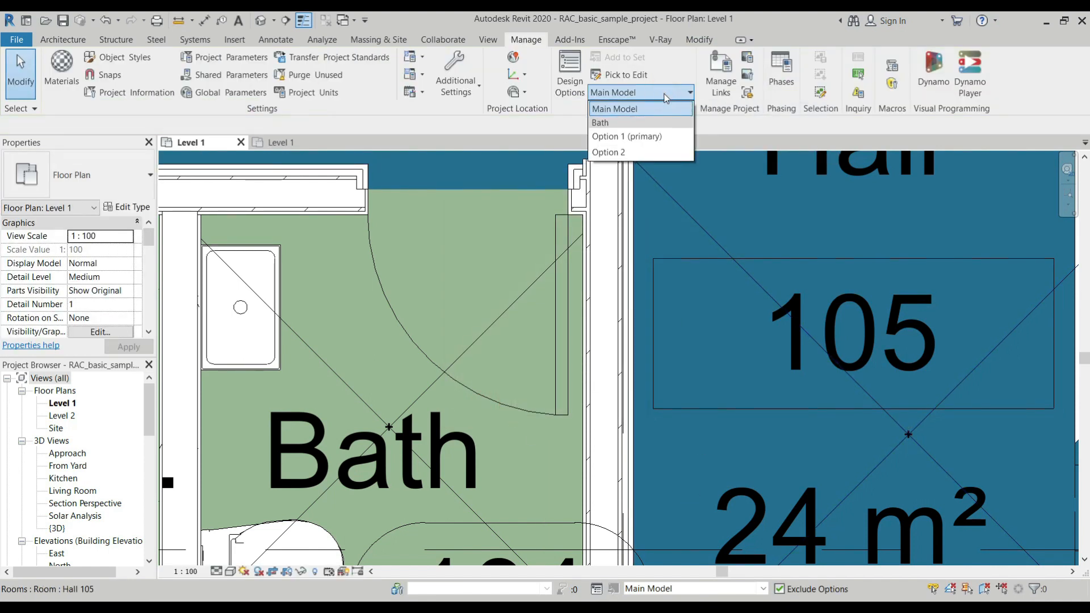
click(655, 137)
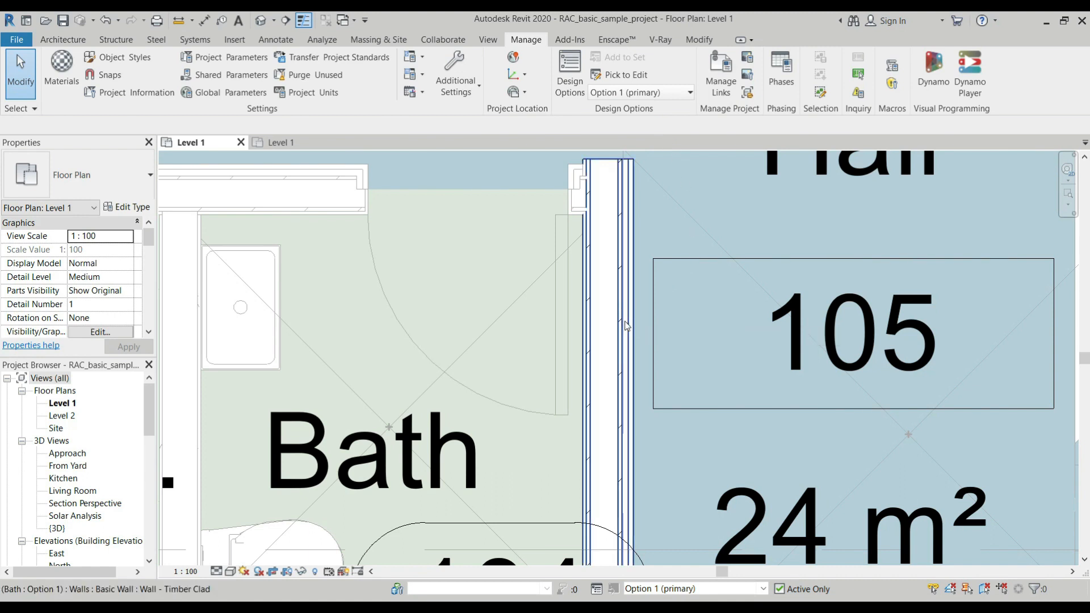
key(d)
key(r)
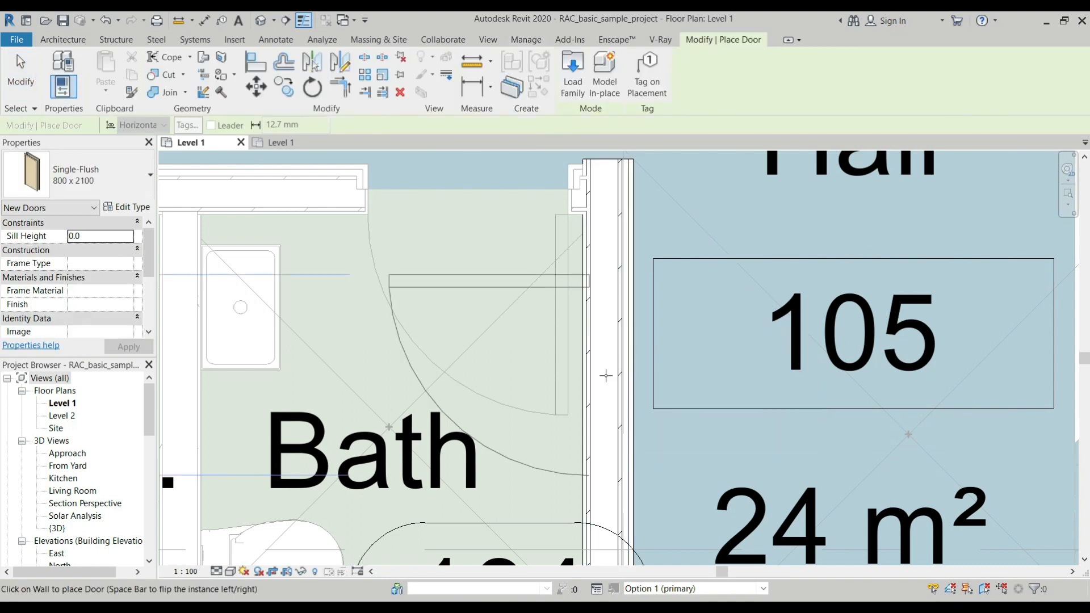
click(605, 326)
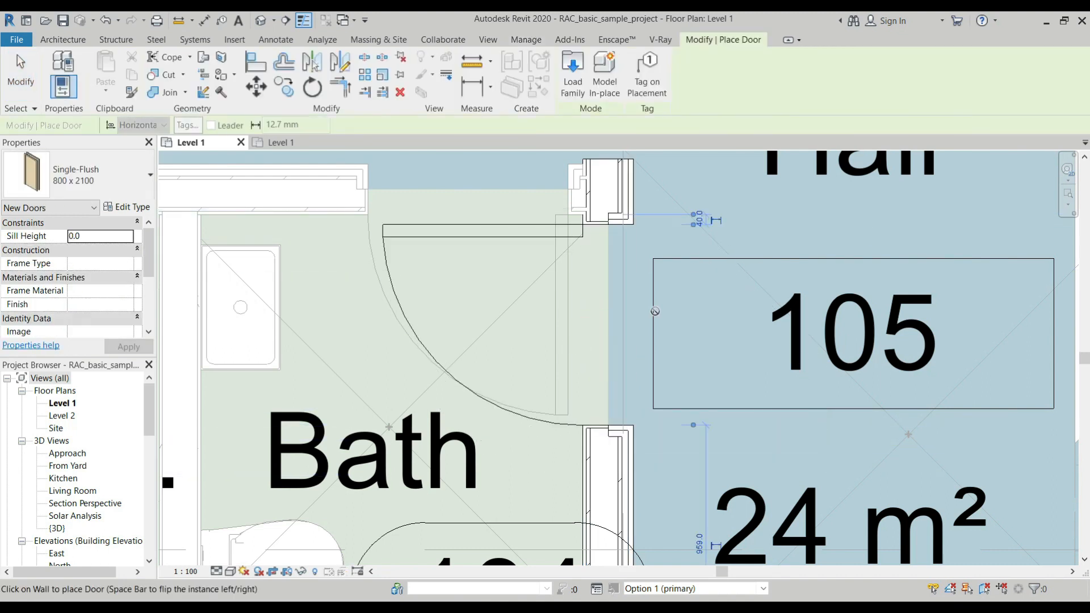
scroll(664, 275, down, 2)
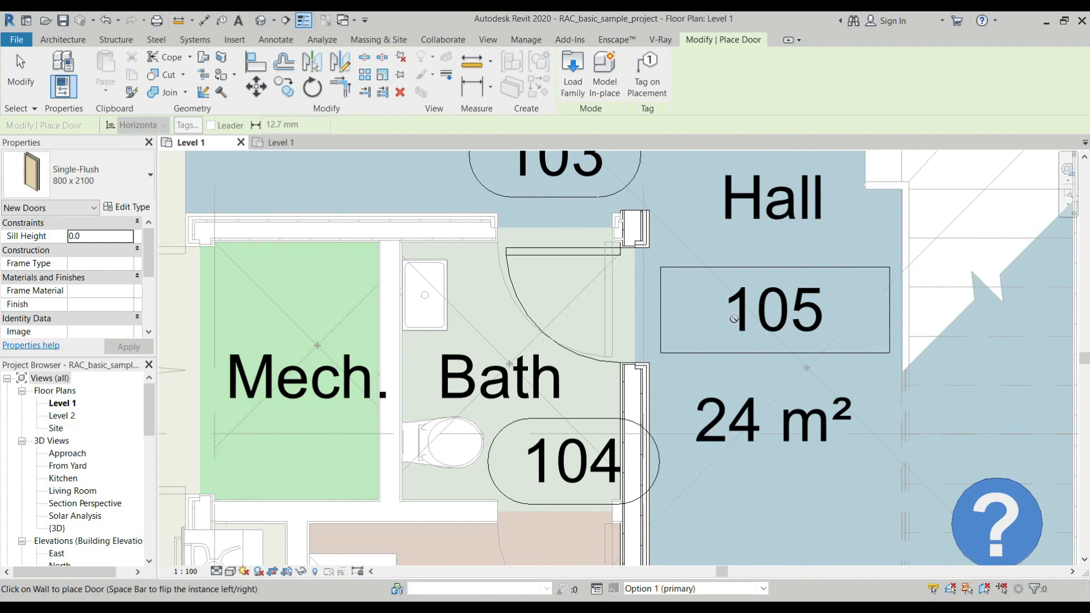
key(Escape)
key(Escape)
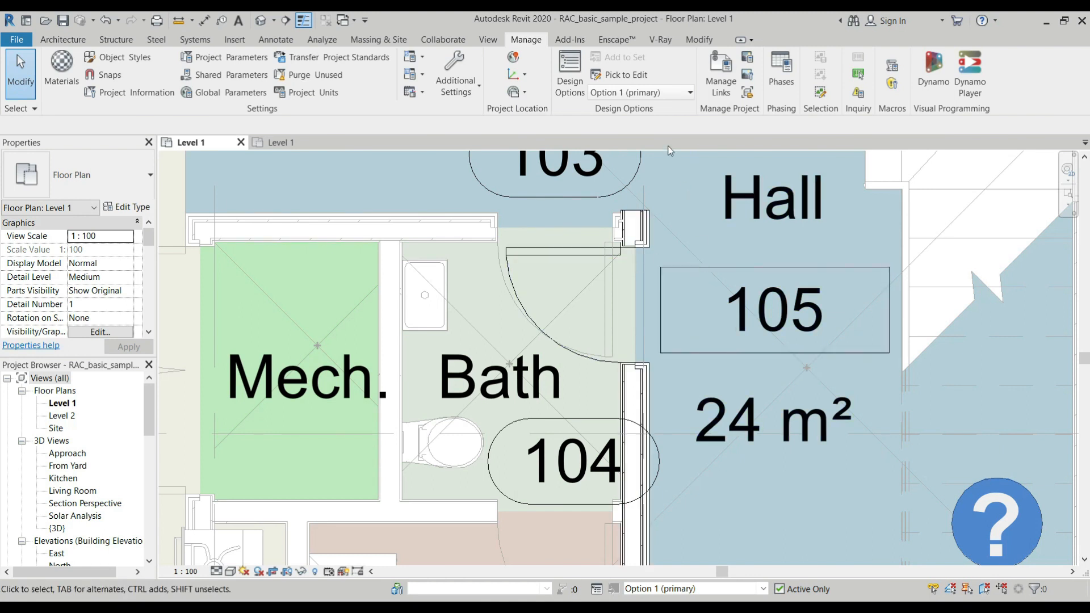
Activate Option 2 and place the 800 x 2100 door about 1200 mm from the Bath–Hall wall's upper end, flipped to swing into Bath
click(673, 93)
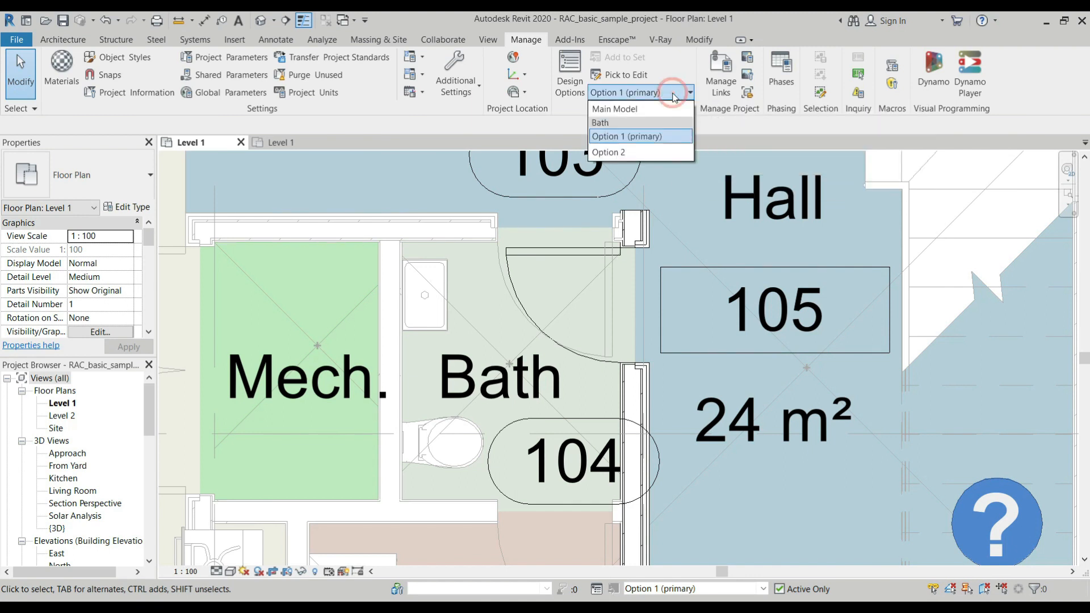
click(662, 151)
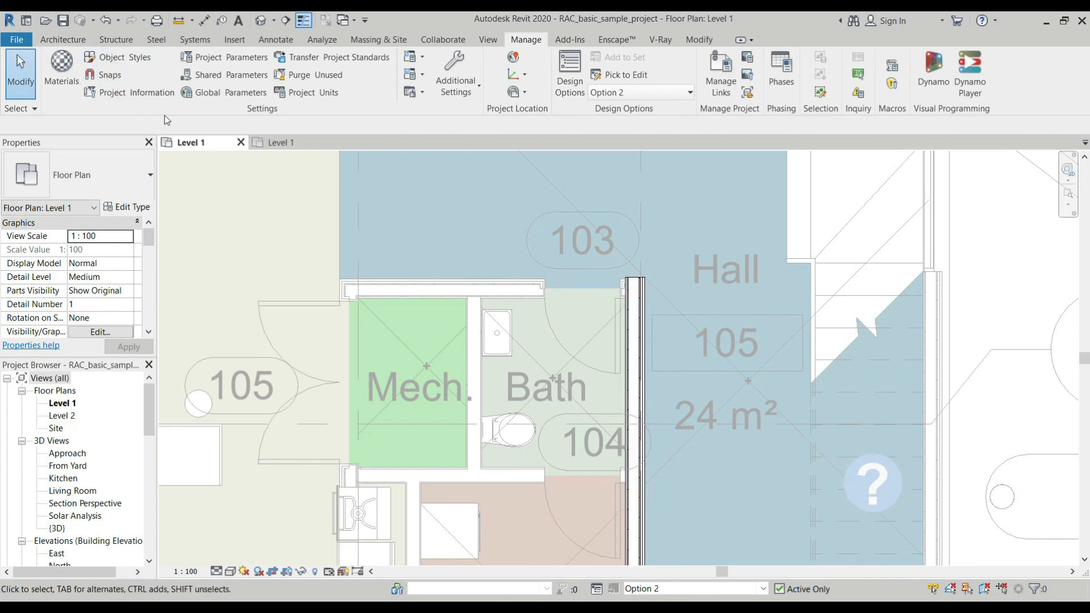
key(d)
key(r)
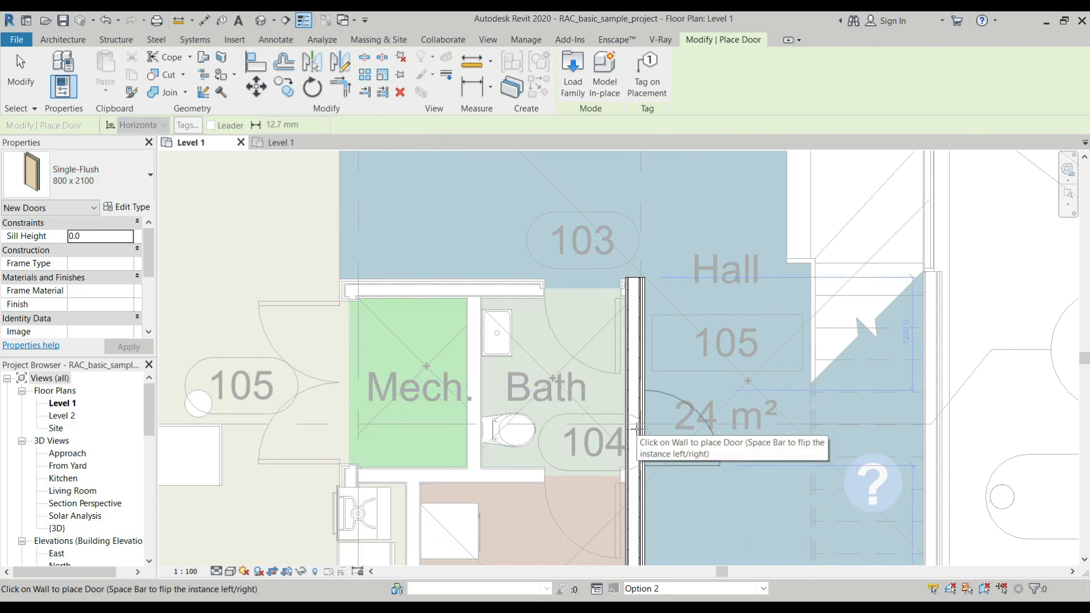
click(635, 427)
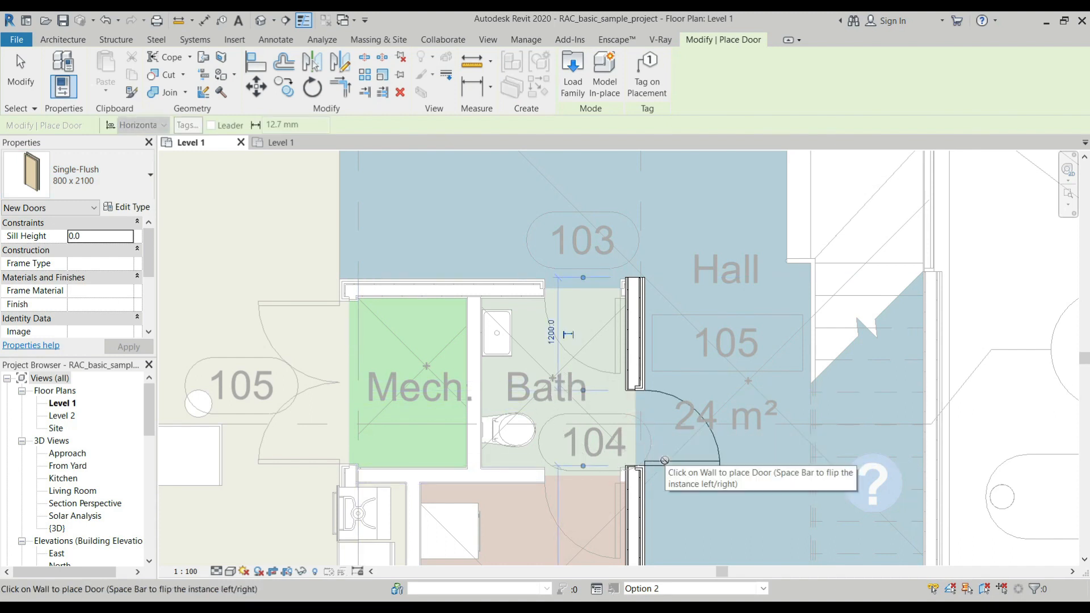
key(Escape)
click(681, 432)
click(685, 416)
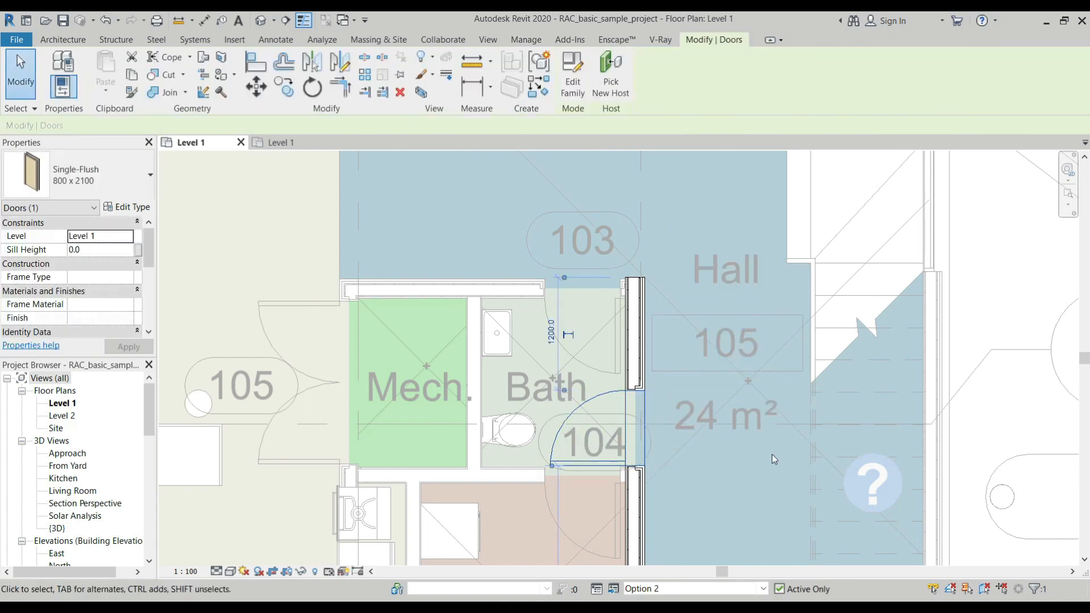
key(Escape)
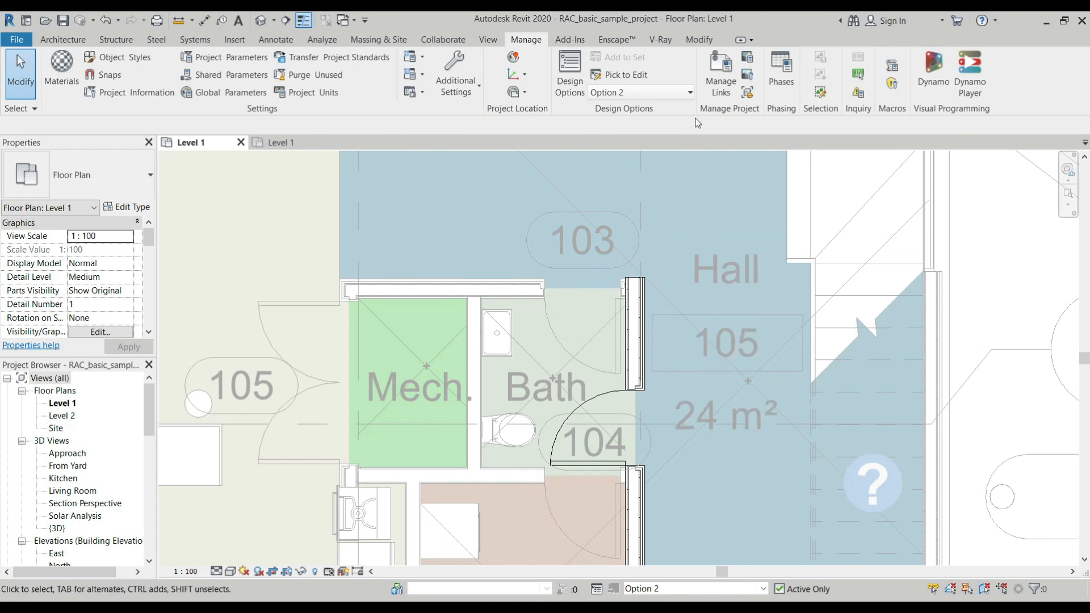
Switch to the Main Model and examine the door arrangement at the Bath room
click(679, 93)
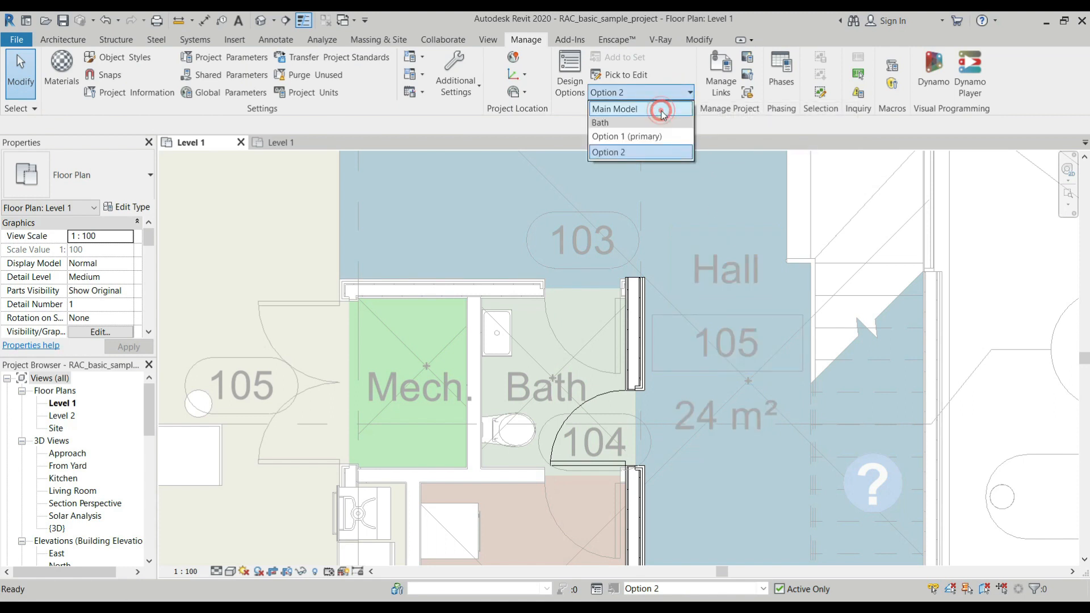
click(661, 109)
scroll(517, 289, up, 3)
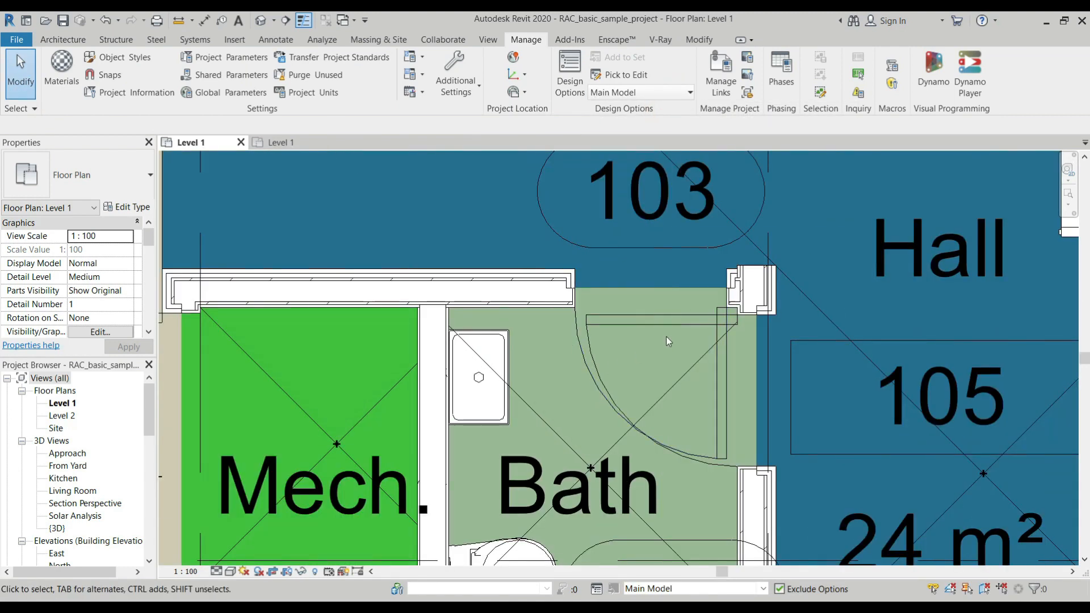
scroll(694, 324, down, 1)
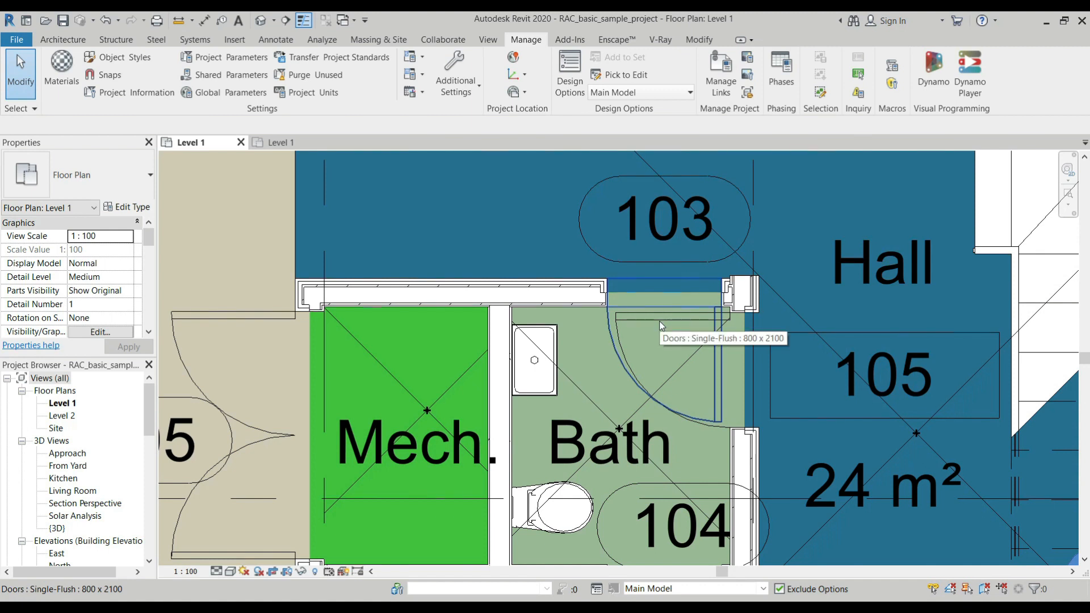
Activate Option 1 (primary) and examine its Timber Clad wall and Single-Flush door between Bath and Hall
click(661, 92)
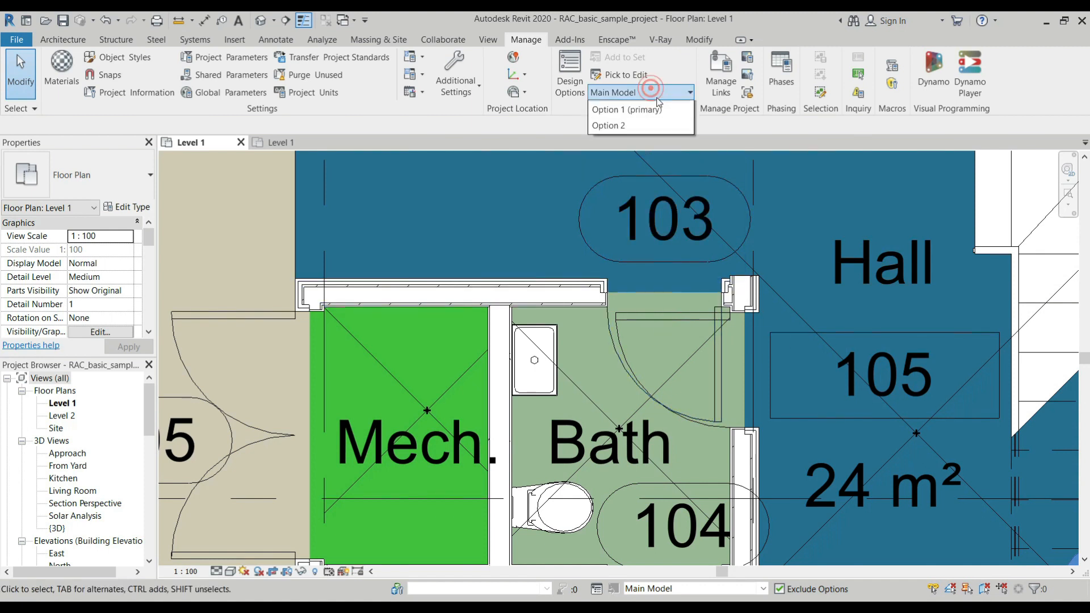
click(653, 140)
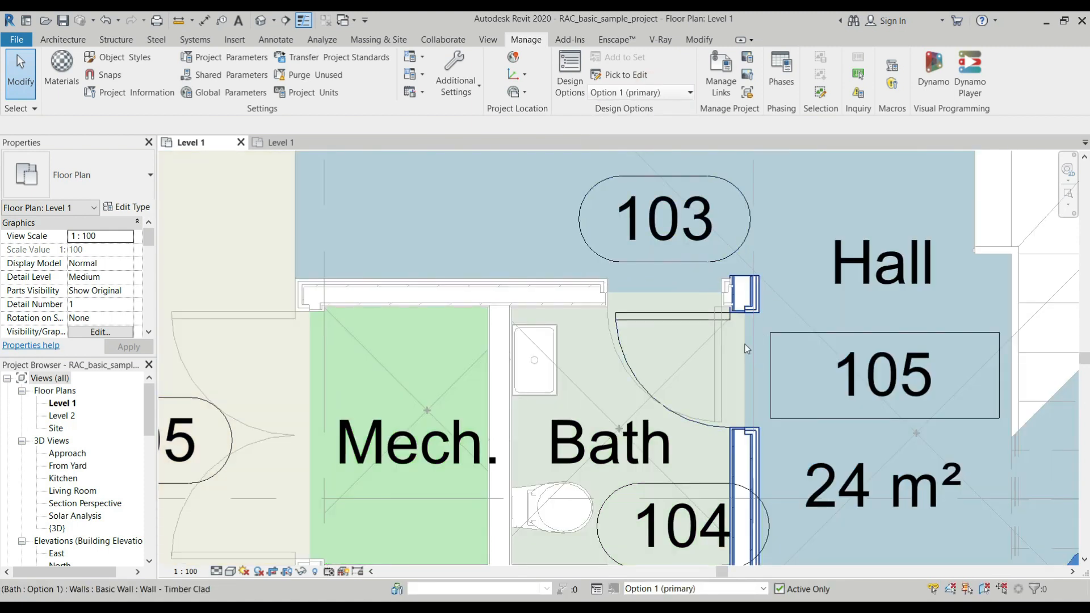
click(729, 318)
click(750, 294)
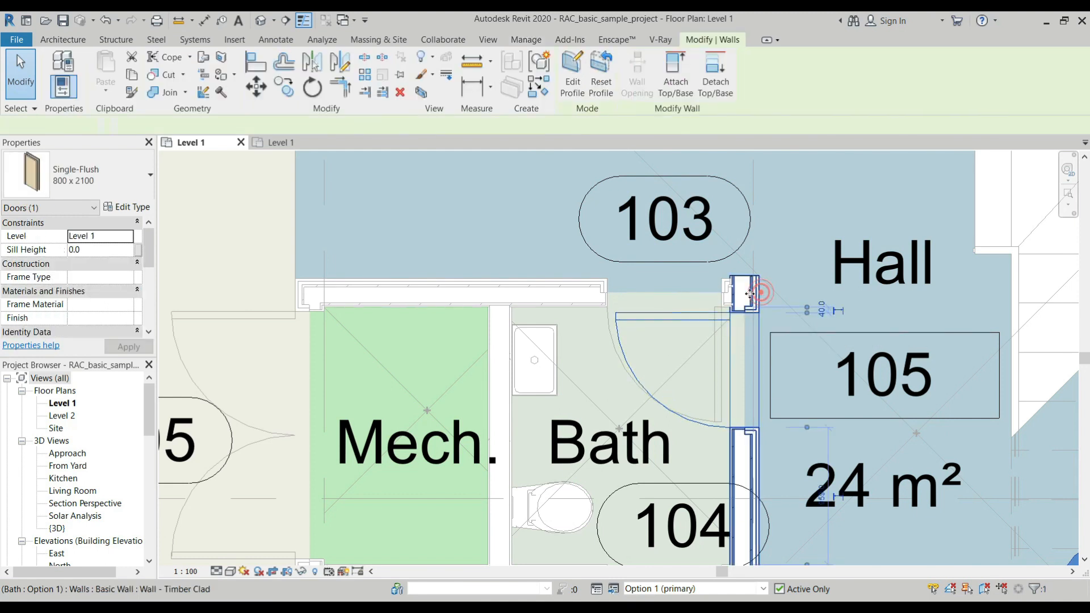
key(Escape)
click(750, 294)
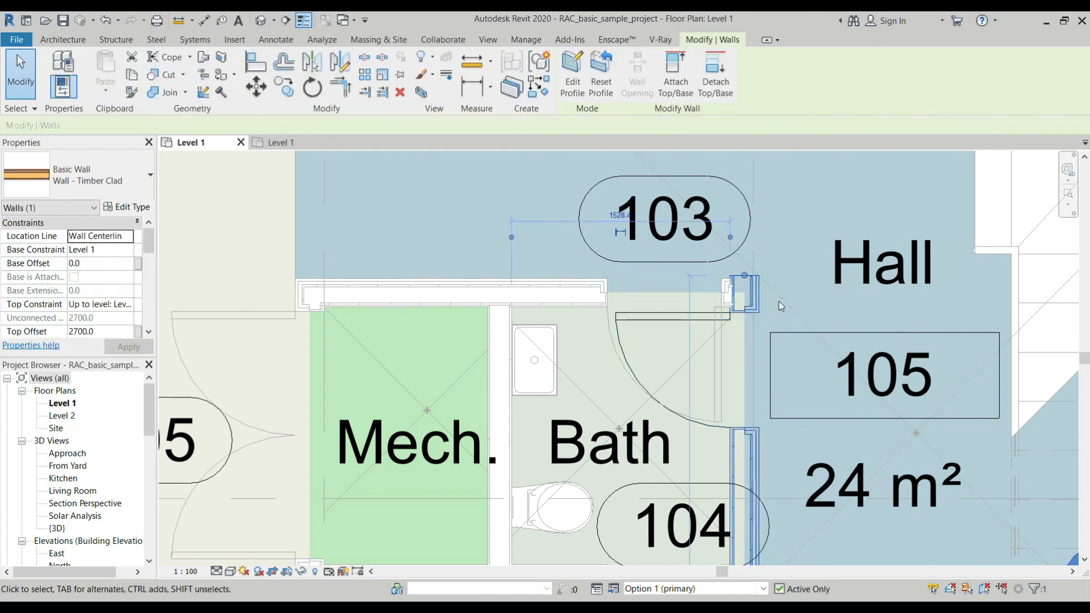
key(Escape)
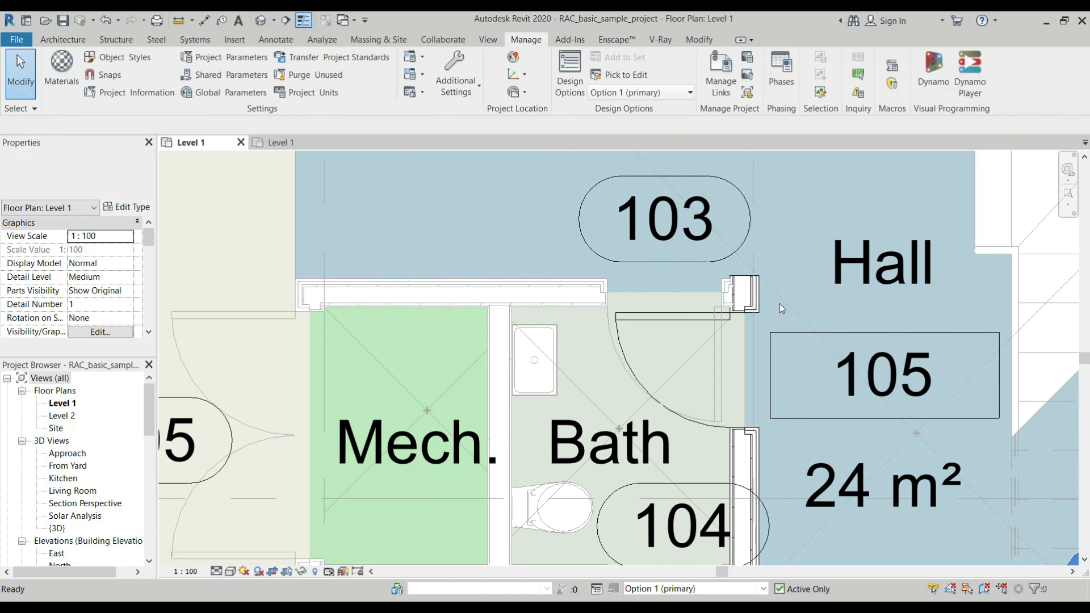
click(710, 321)
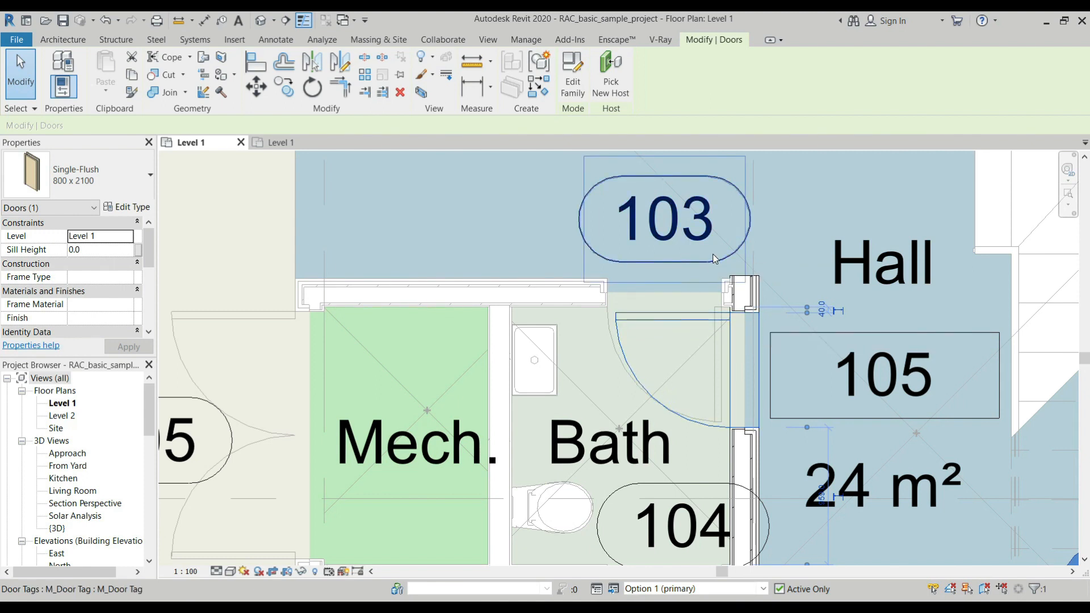
key(Escape)
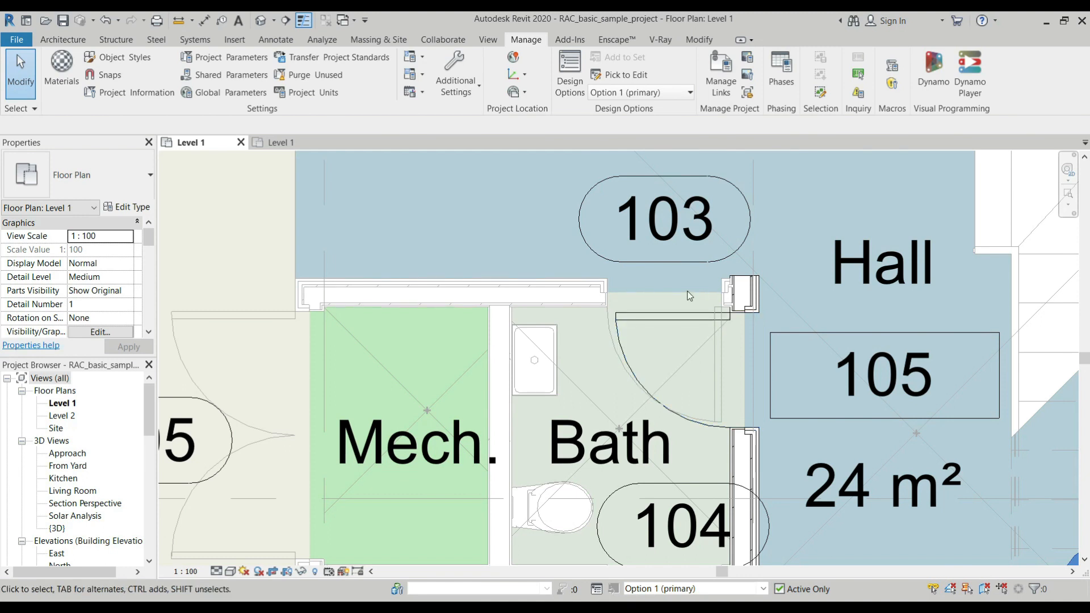
Return to the Main Model and delete door 103 from the upper wall of the Bath room
click(656, 92)
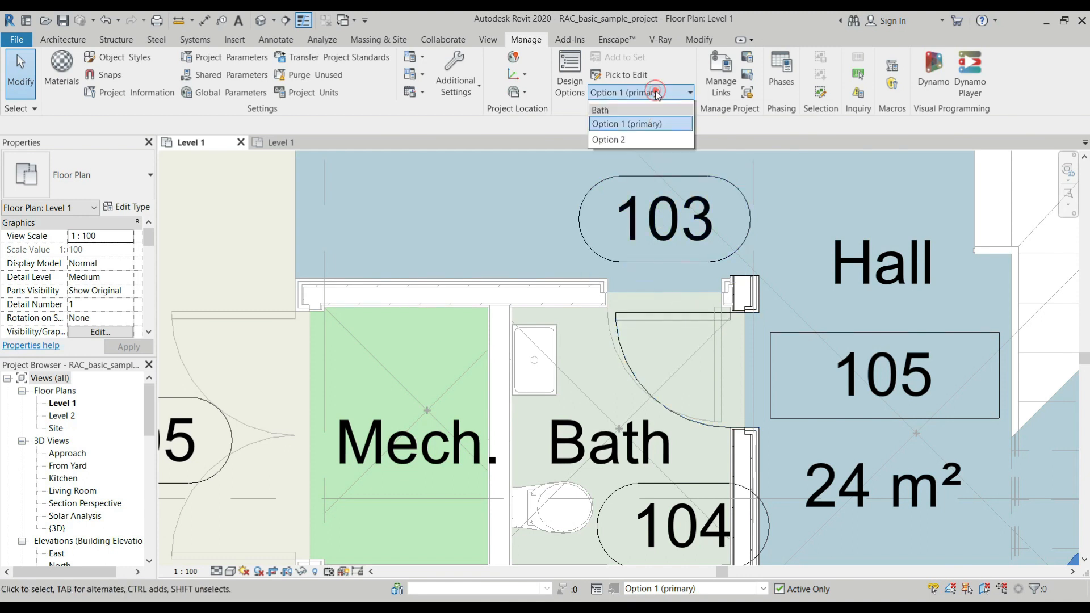
click(653, 107)
click(605, 314)
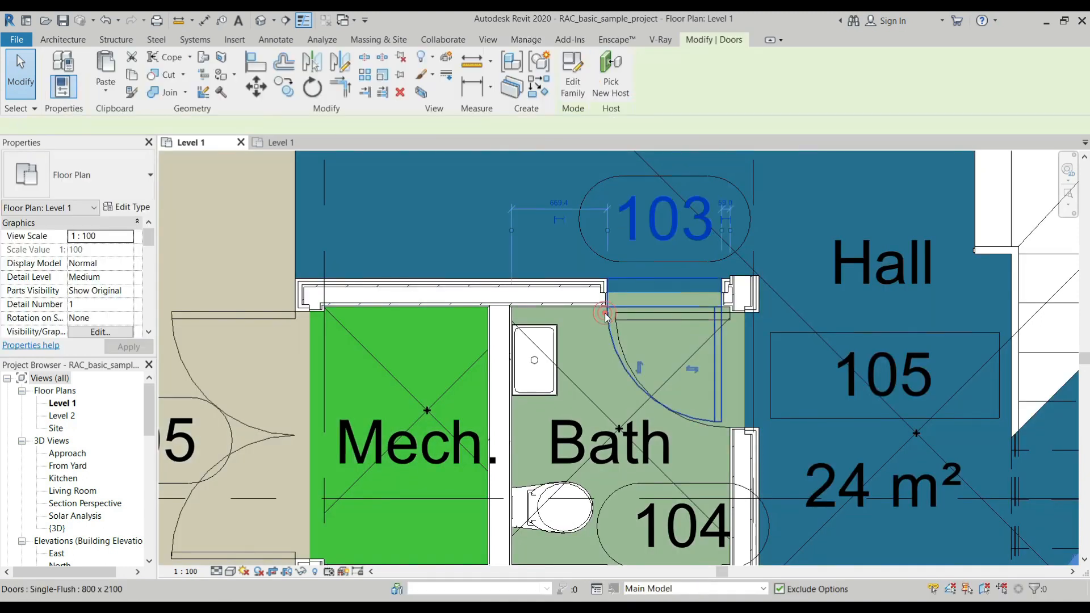
click(595, 358)
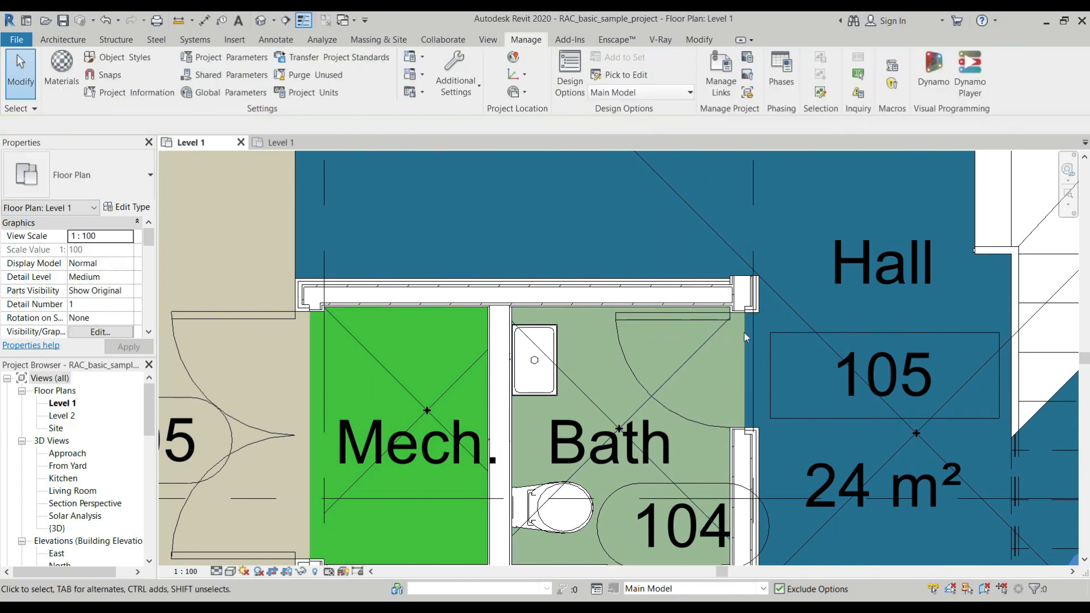
Activate Option 1 and Option 2 in turn to compare the Bath door's placement in each
click(635, 93)
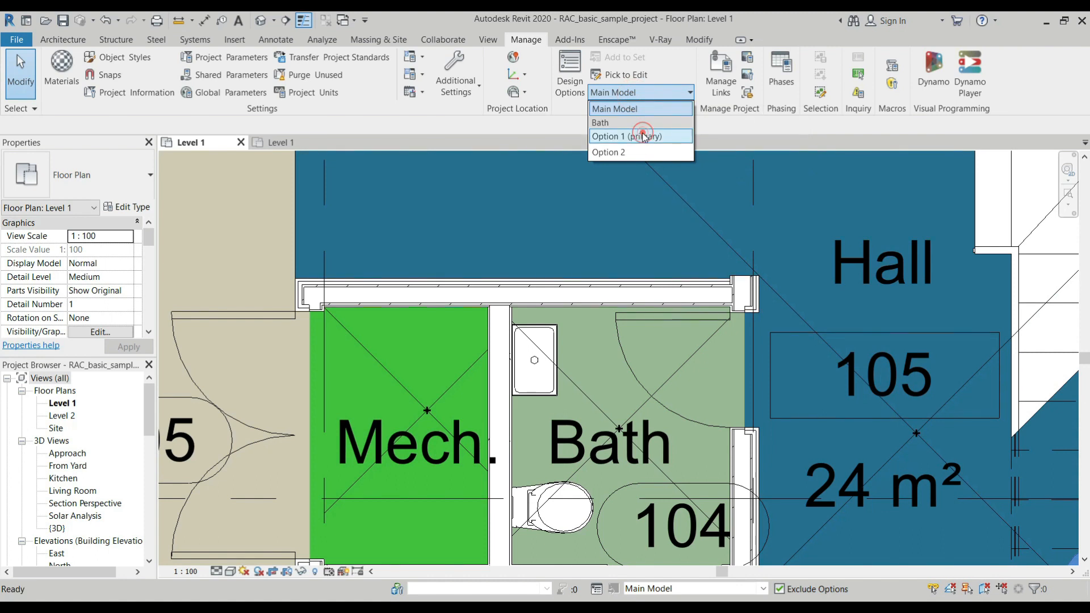
click(644, 137)
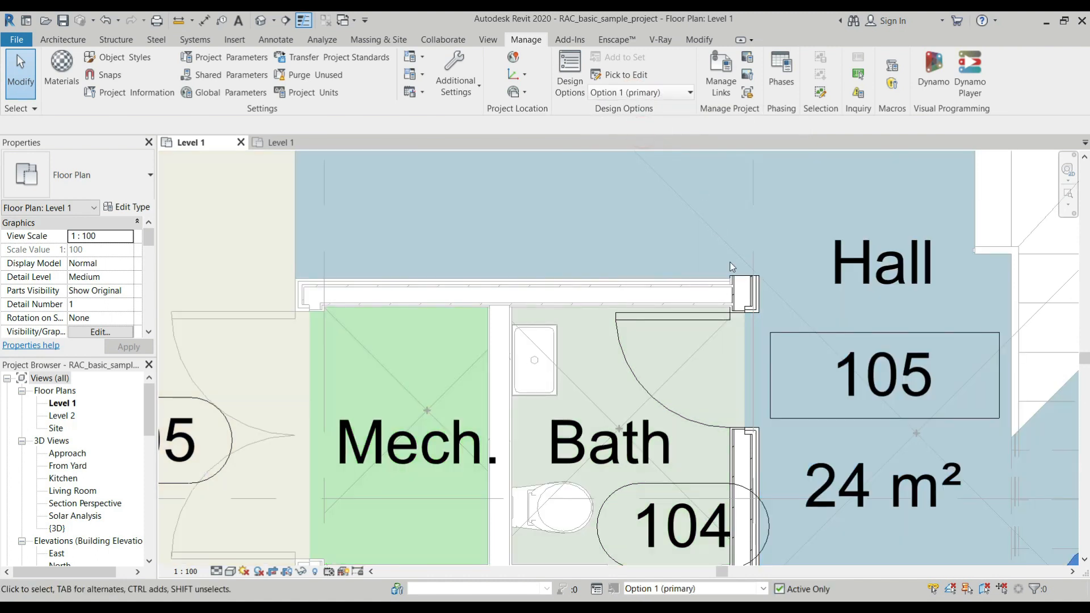
click(652, 93)
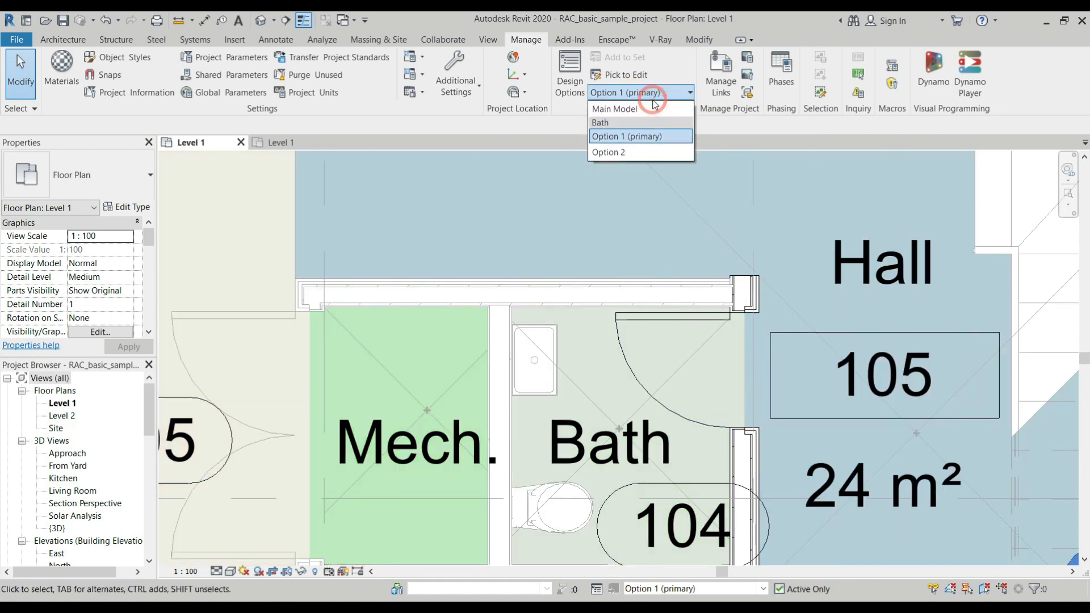
click(660, 151)
scroll(716, 454, down, 2)
scroll(715, 459, up, 2)
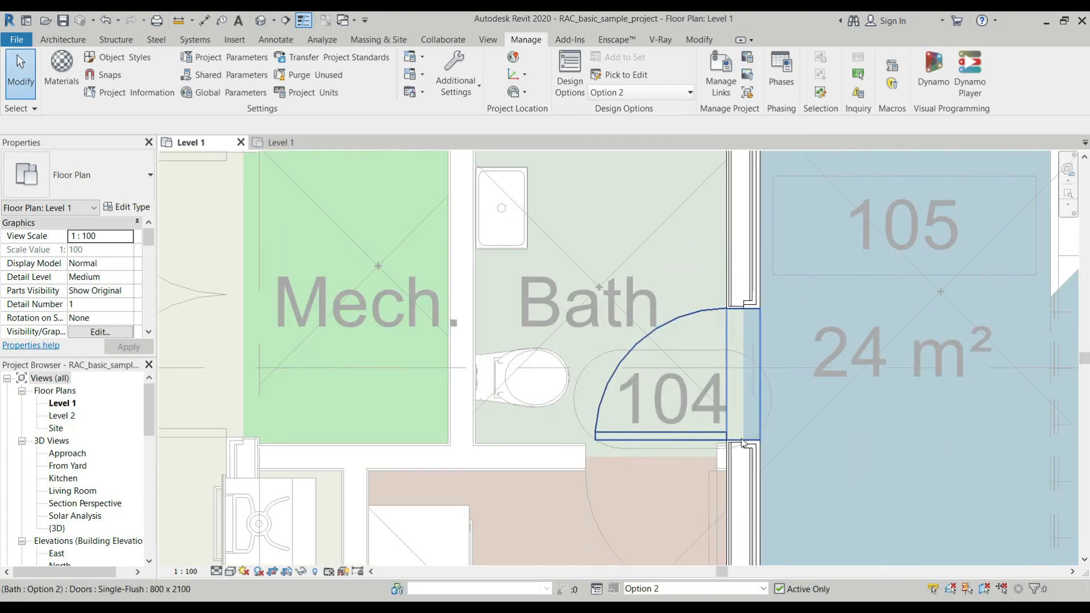
scroll(718, 443, down, 1)
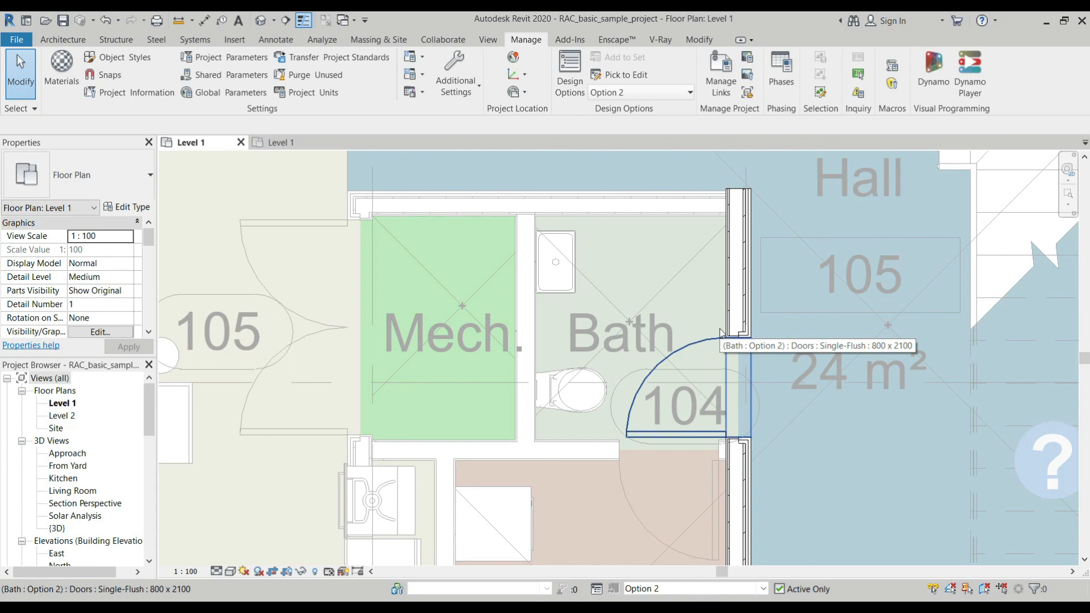
scroll(720, 334, down, 2)
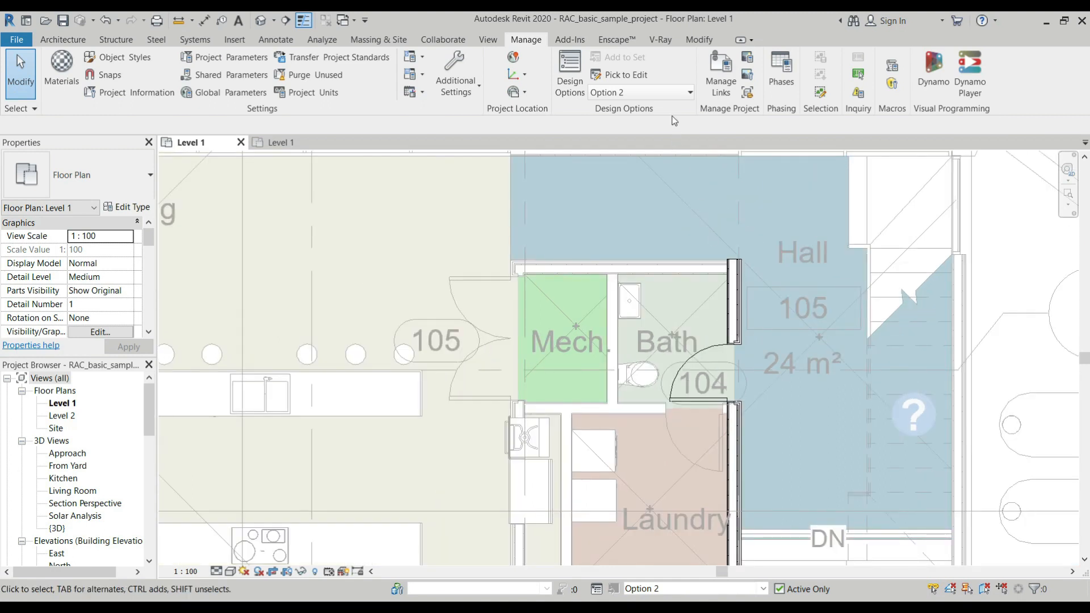
In Option 1, draw an L-shaped Interior - Partition wall from the Mech.–Bath partition into Mech., with an 801 mm leg up to the upper wall
click(672, 92)
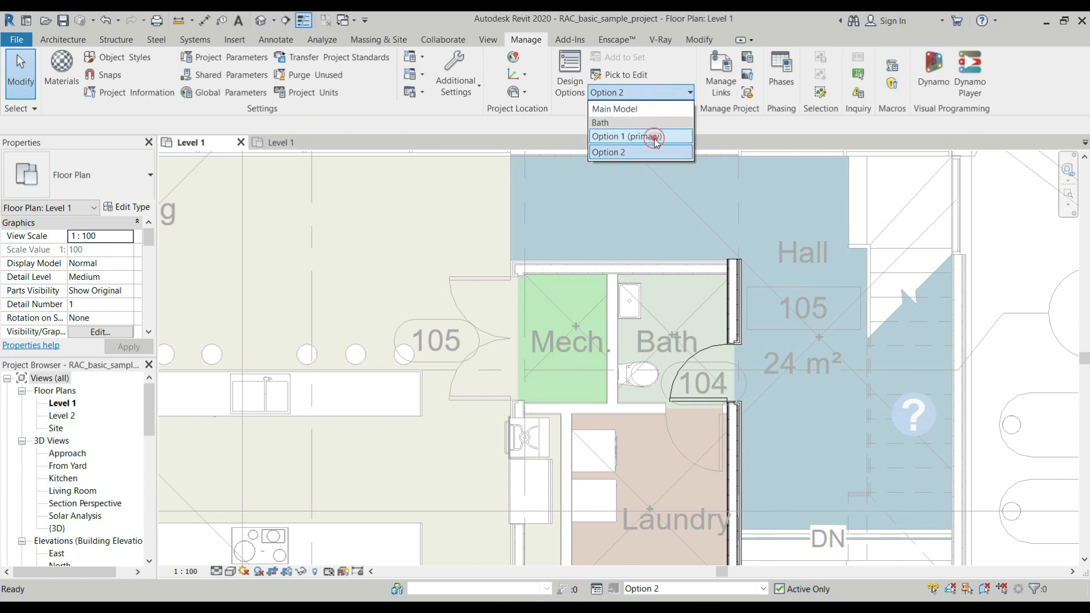
click(654, 138)
scroll(537, 182, down, 3)
scroll(625, 352, up, 3)
scroll(614, 439, up, 2)
scroll(613, 430, down, 2)
middle_drag(594, 276, 673, 500)
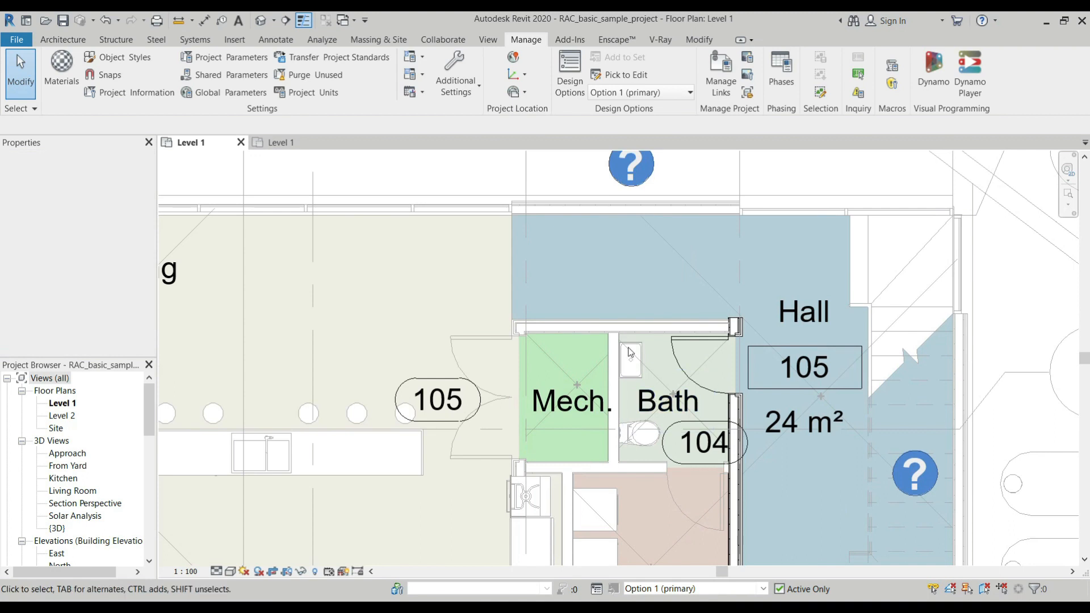
scroll(630, 351, up, 2)
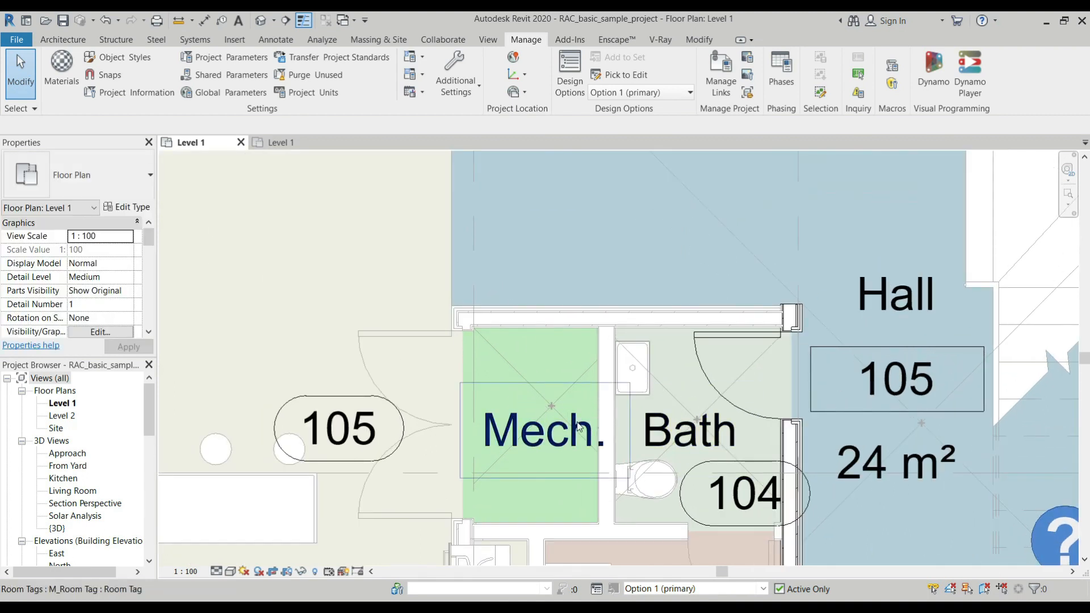
key(w)
key(a)
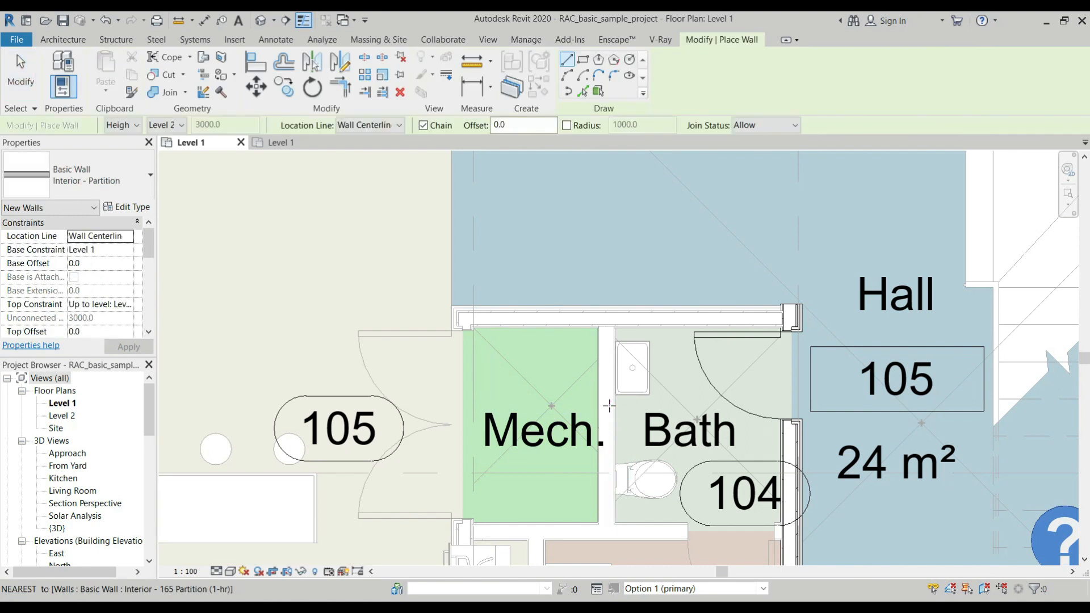
click(608, 405)
click(551, 403)
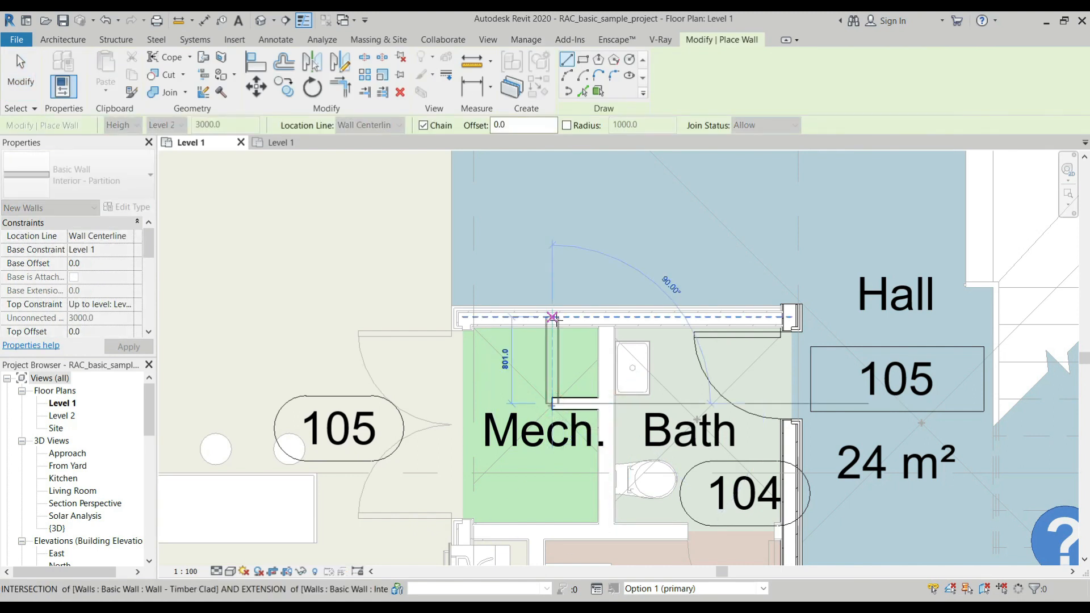
click(552, 317)
key(Escape)
key(Escape)
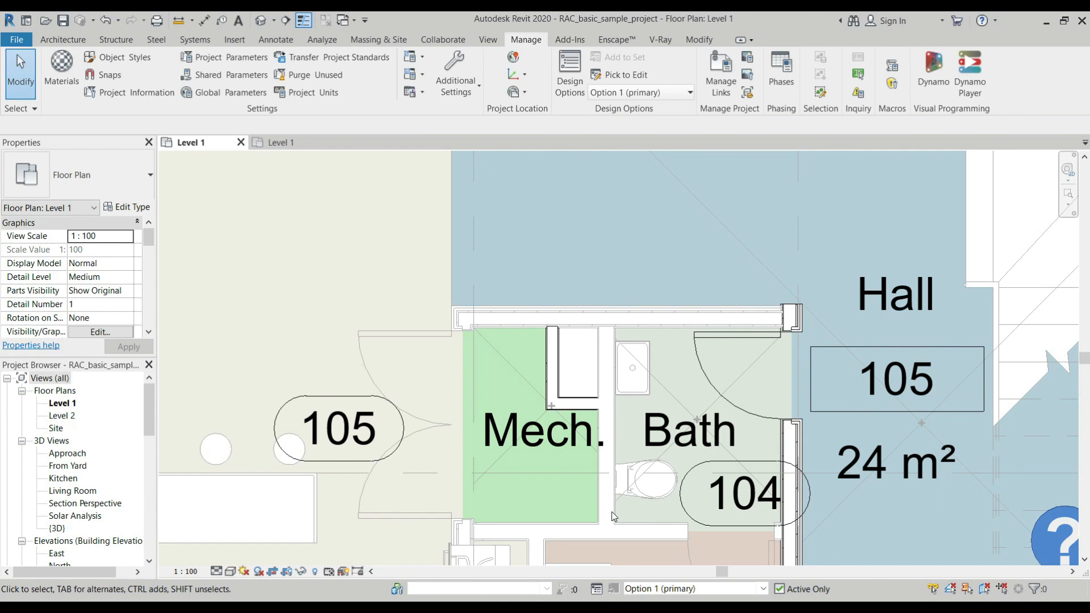
After checking Option 2, return to the Main Model and shorten the upper end of the Mech.–Bath partition to the L-shaped wall
click(653, 92)
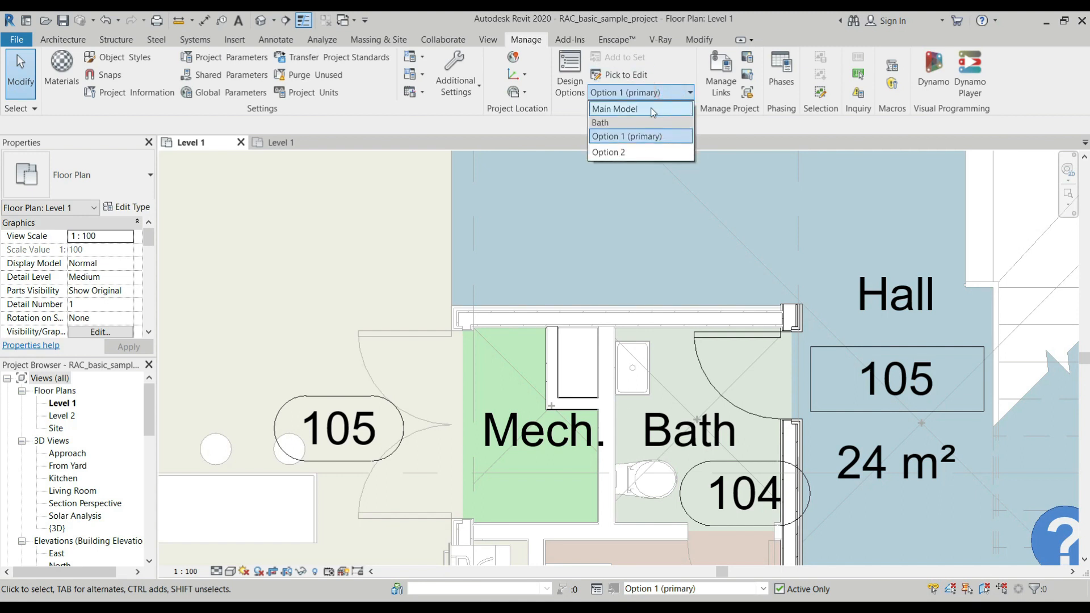
click(642, 152)
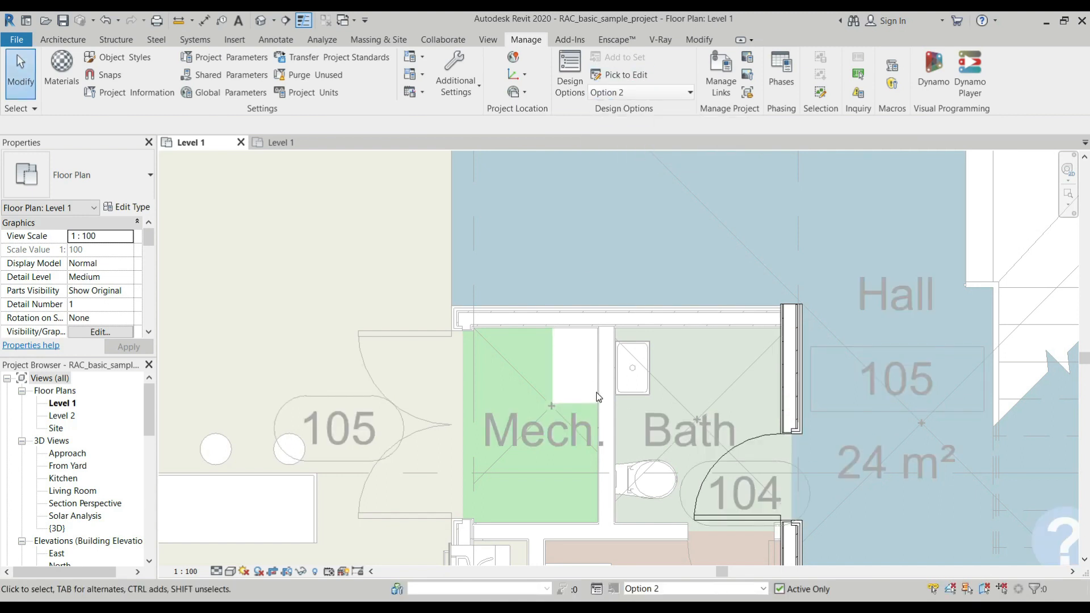
click(675, 92)
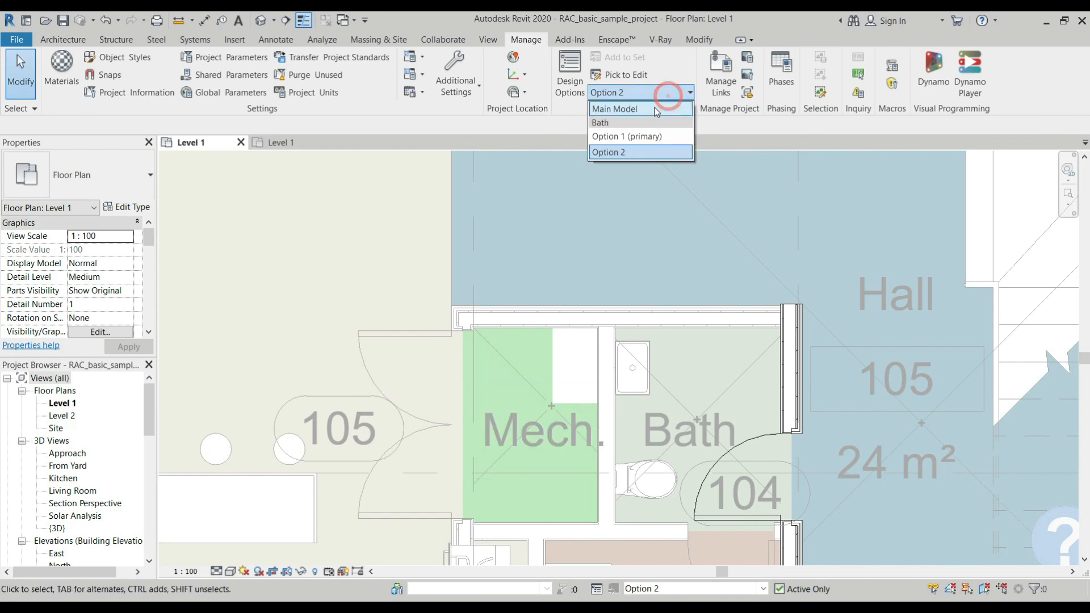
click(656, 109)
click(607, 334)
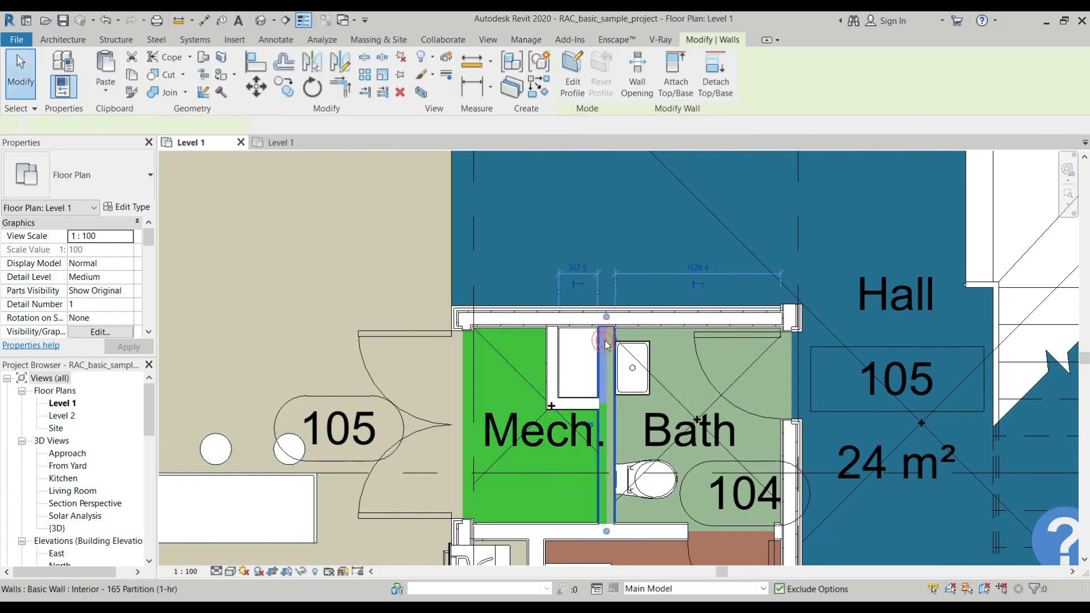
drag(606, 318, 603, 397)
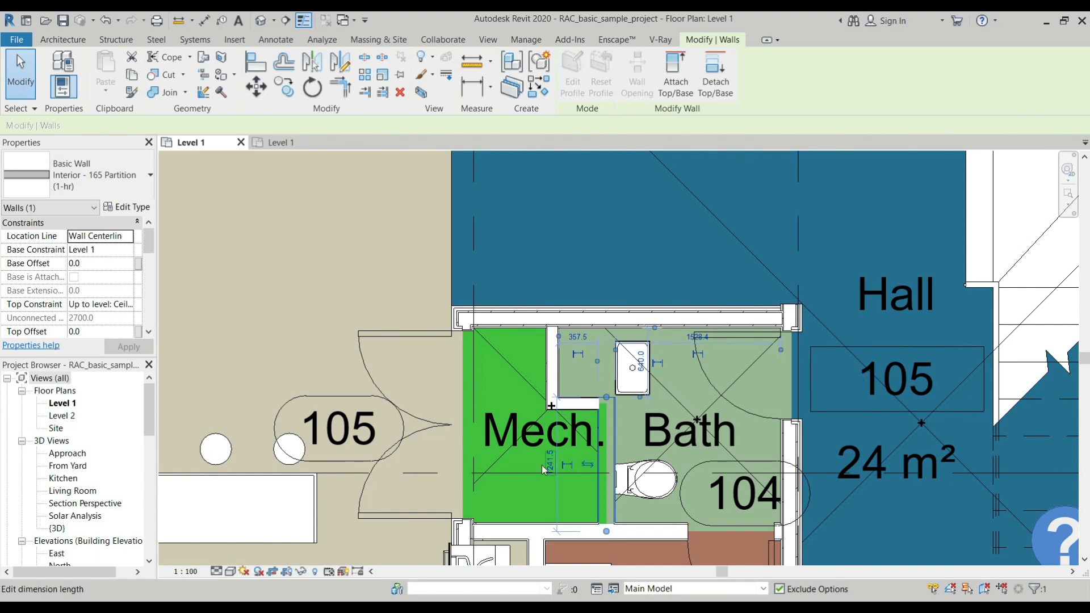
click(606, 182)
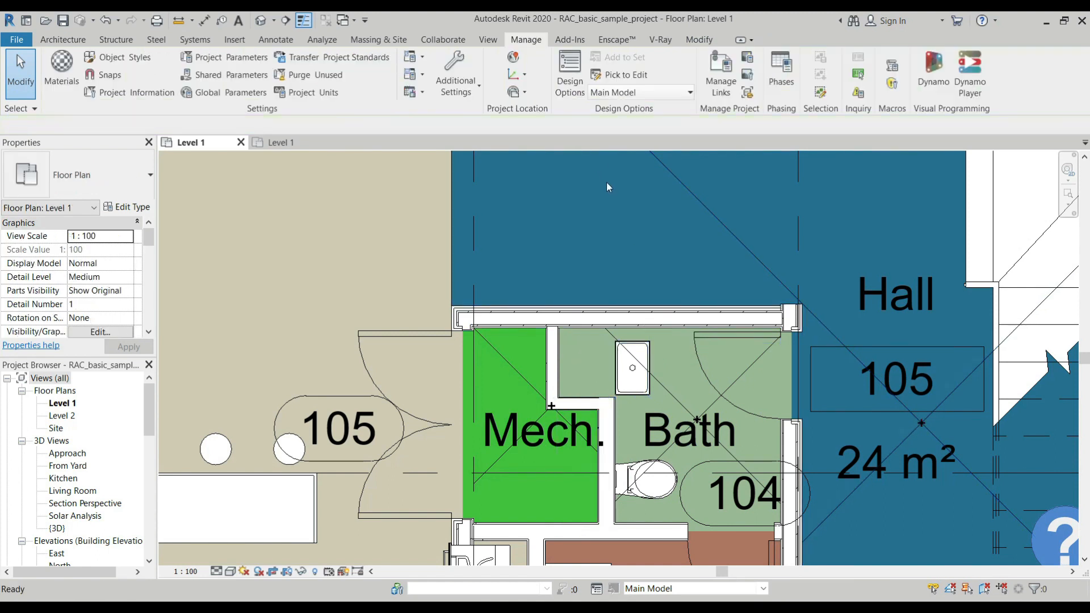
Activate Option 1 of the Bath set, open the Design Options manager and finish editing to return to the Main Model
click(679, 93)
click(658, 137)
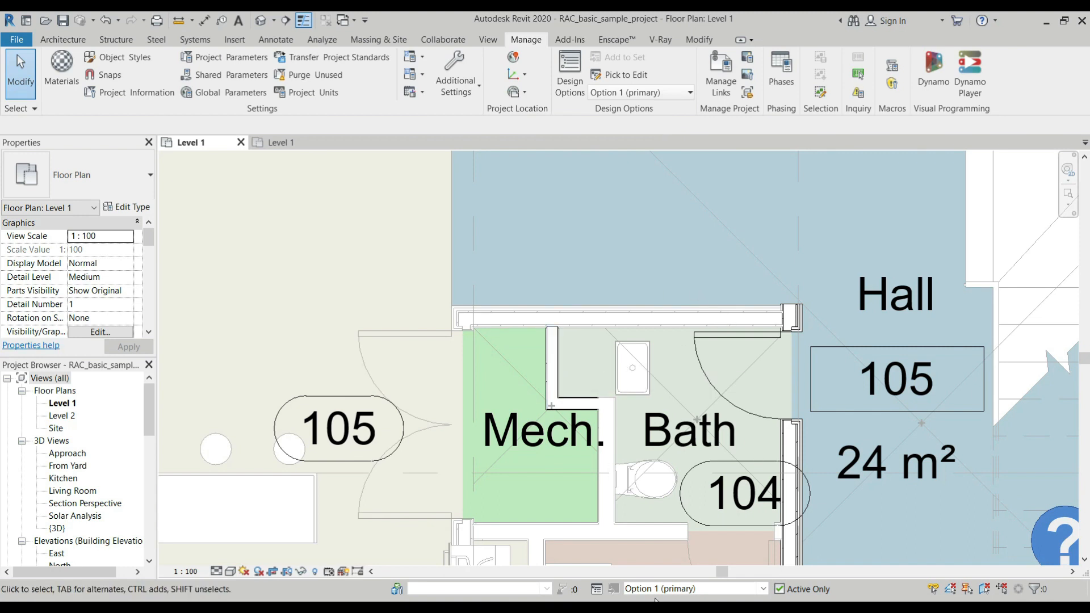
click(596, 589)
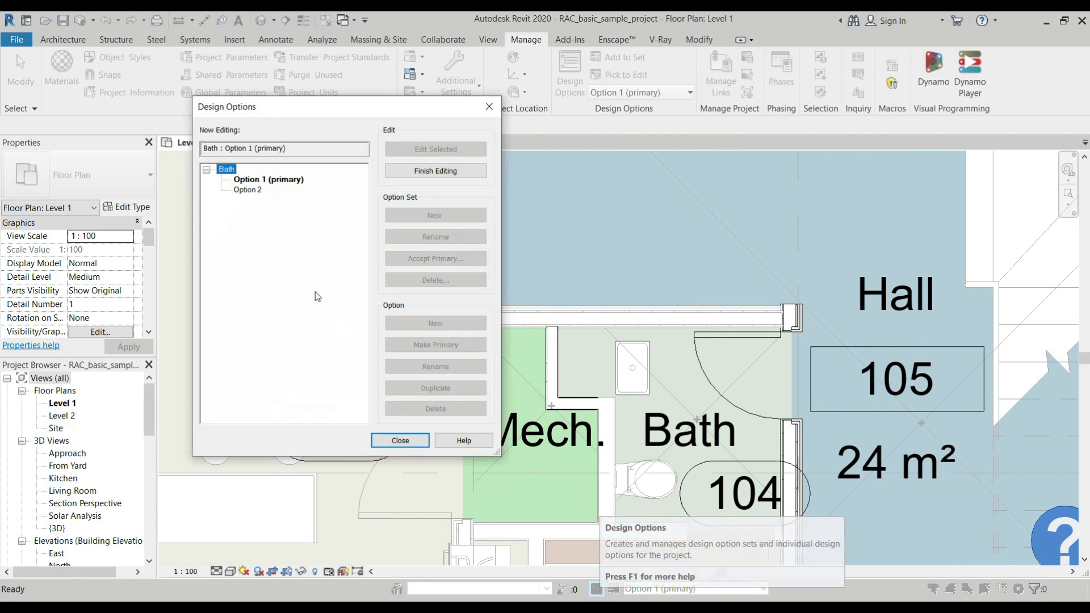
click(256, 181)
click(247, 198)
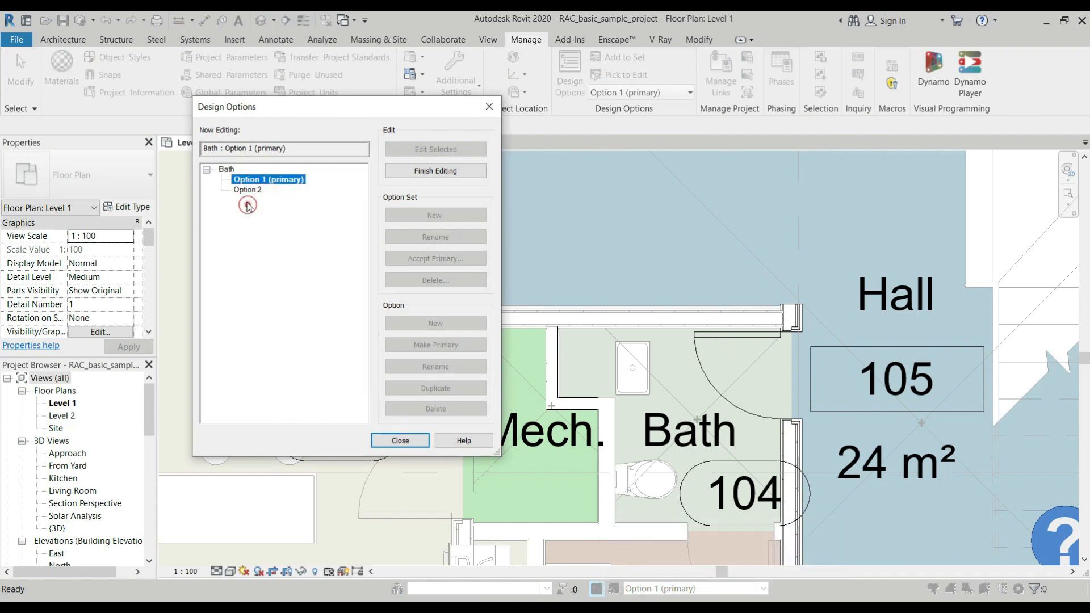
click(227, 170)
click(436, 170)
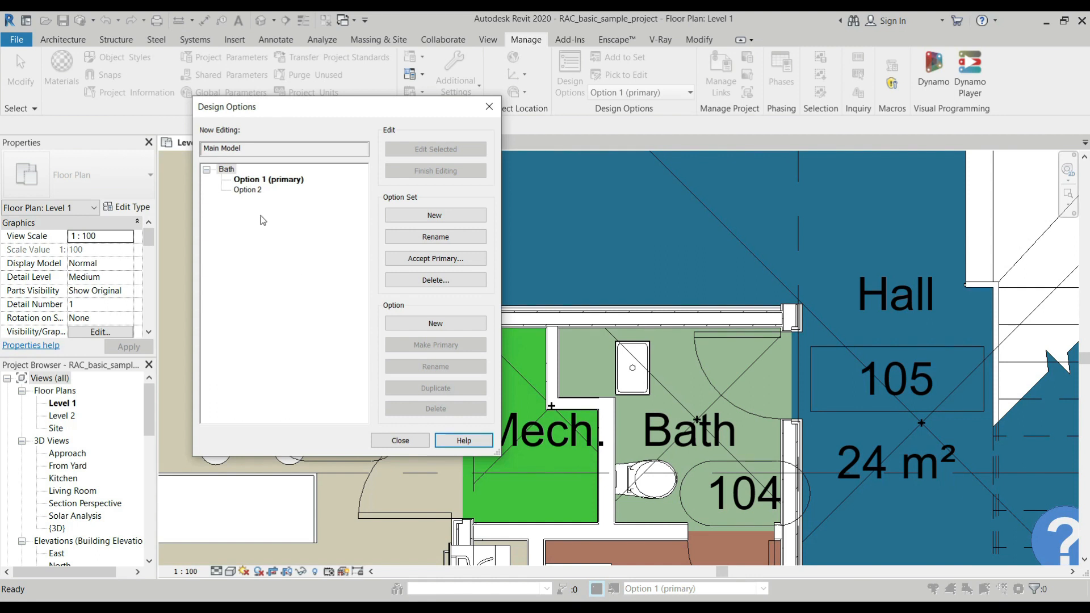
Make Option 2 the primary option of the Bath set and accept the room warnings
click(247, 190)
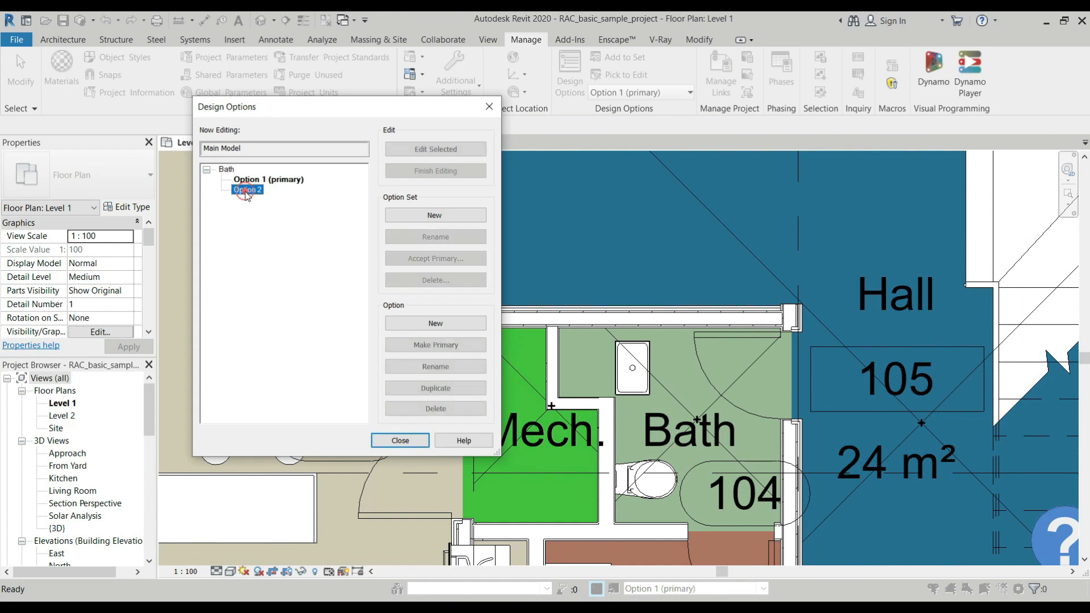
click(427, 346)
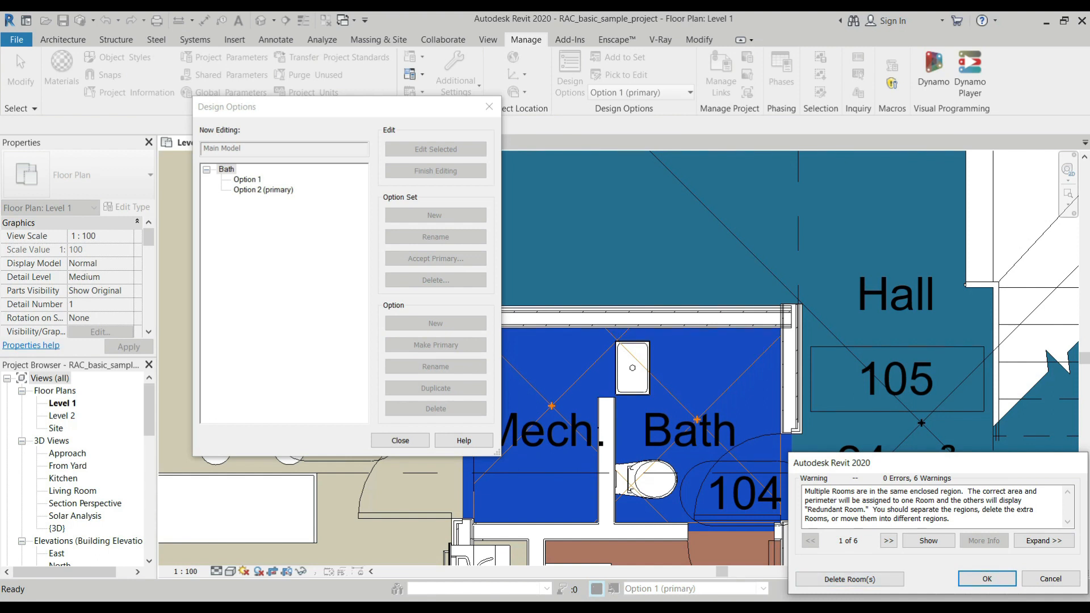
click(991, 577)
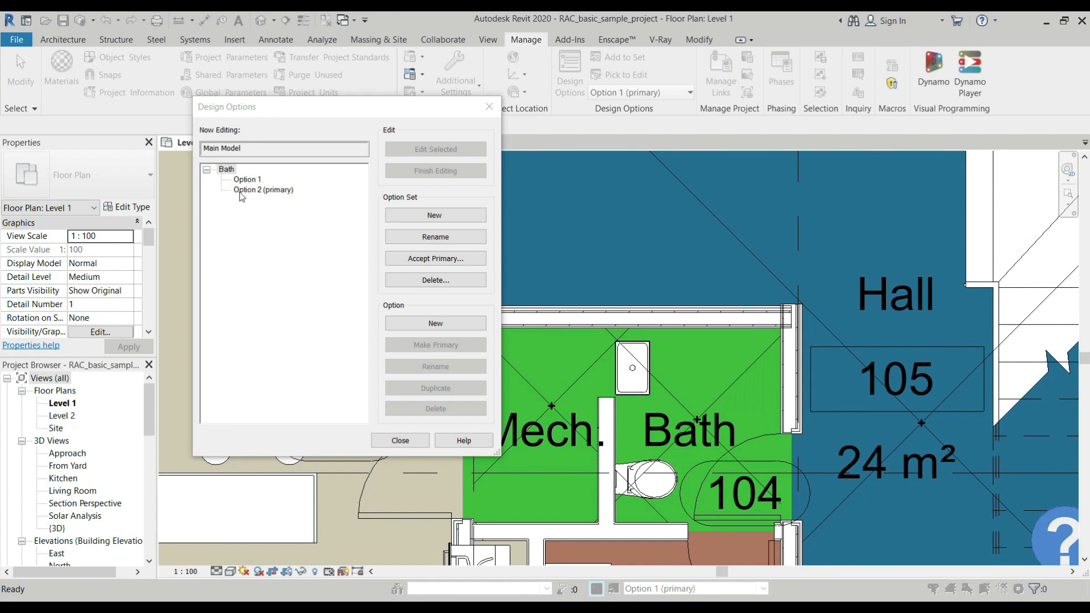
Delete the Bath option set together with its secondary options and leave the Design Options manager
click(436, 280)
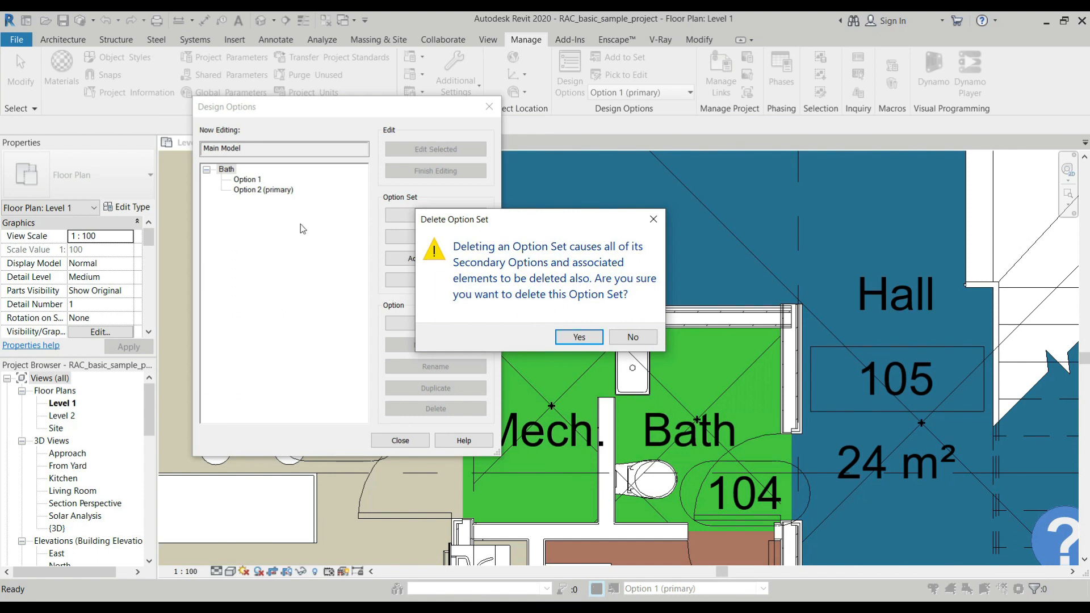
click(574, 339)
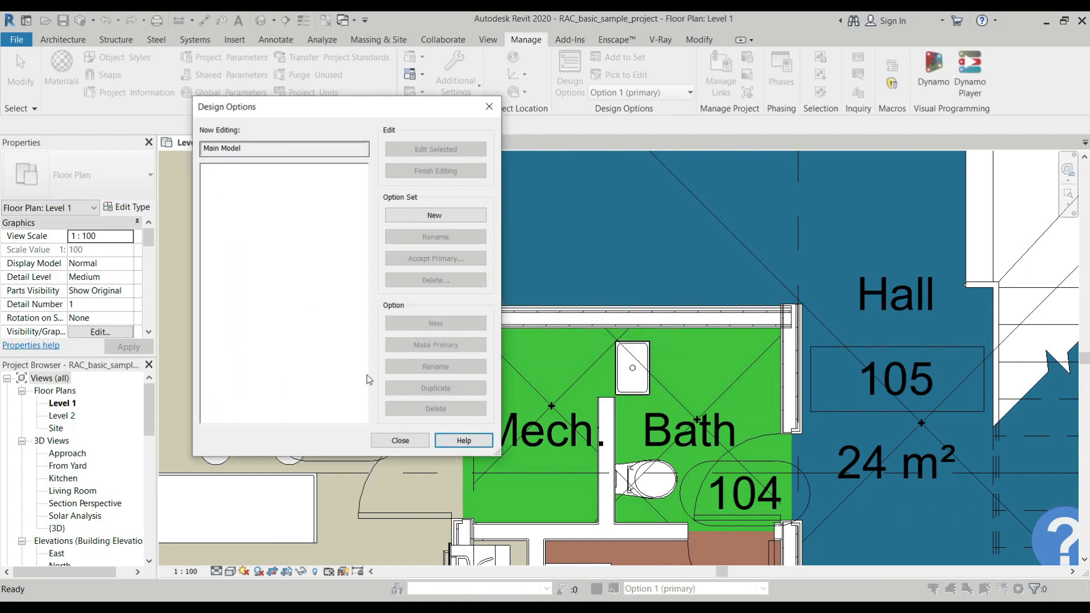
click(423, 442)
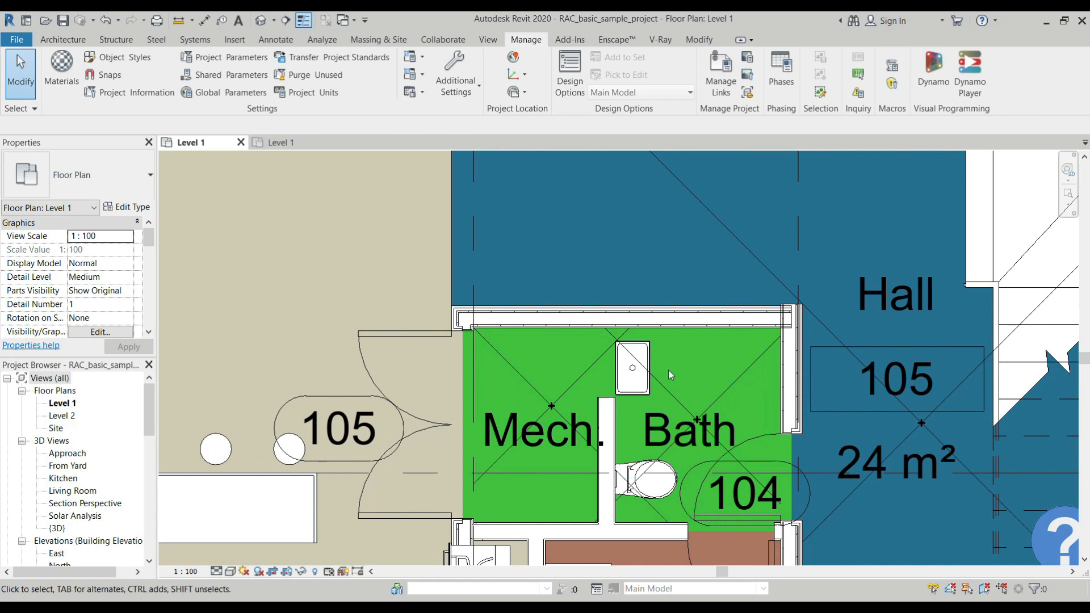
Create three new option sets in the Design Options manager and return to the model
scroll(669, 369, down, 2)
scroll(738, 465, up, 1)
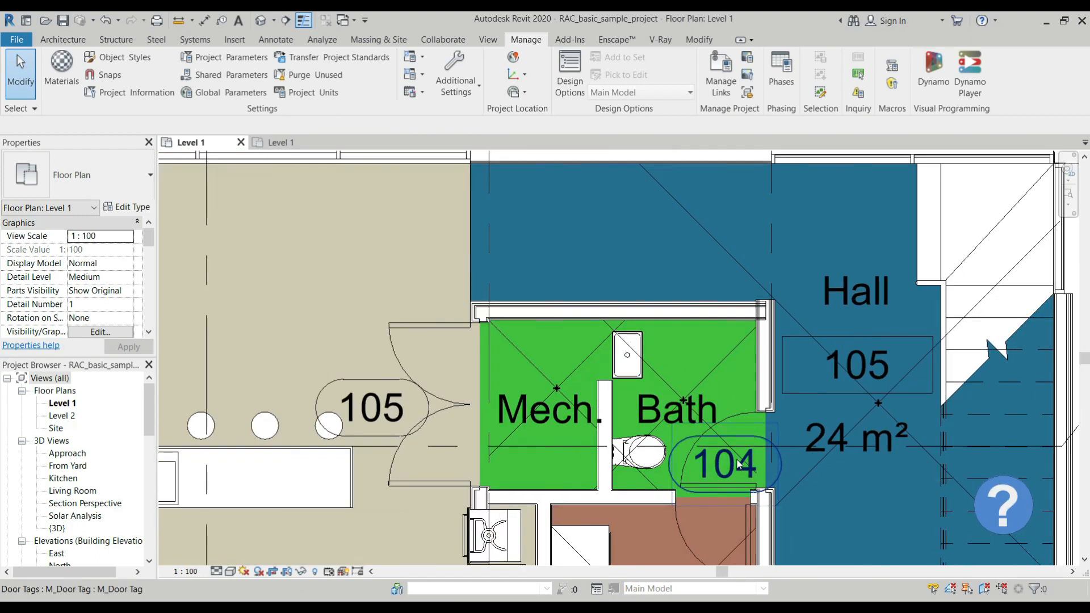
scroll(749, 436, up, 1)
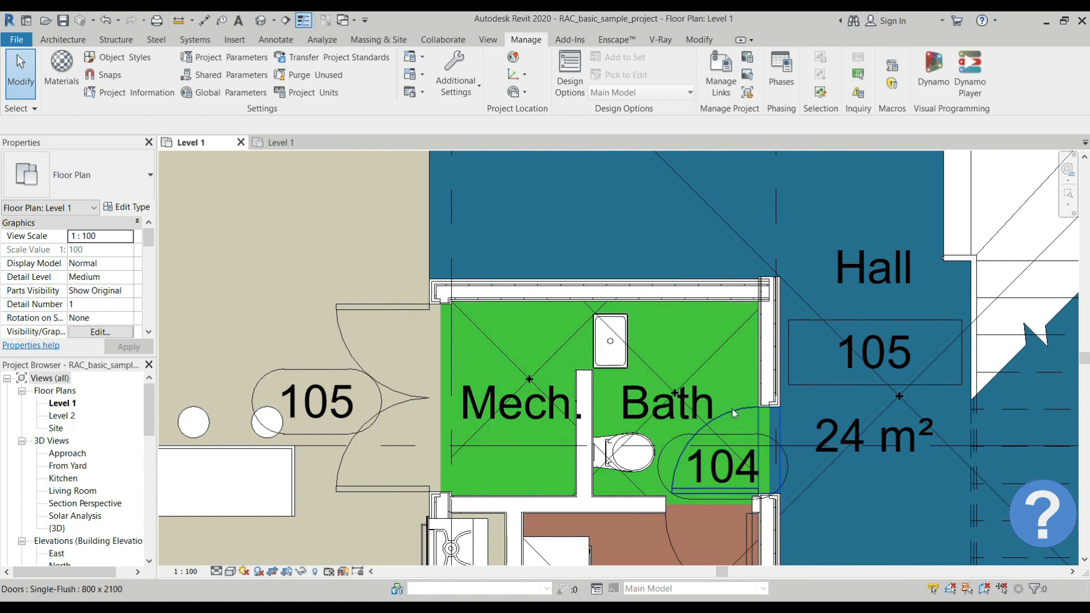
click(566, 98)
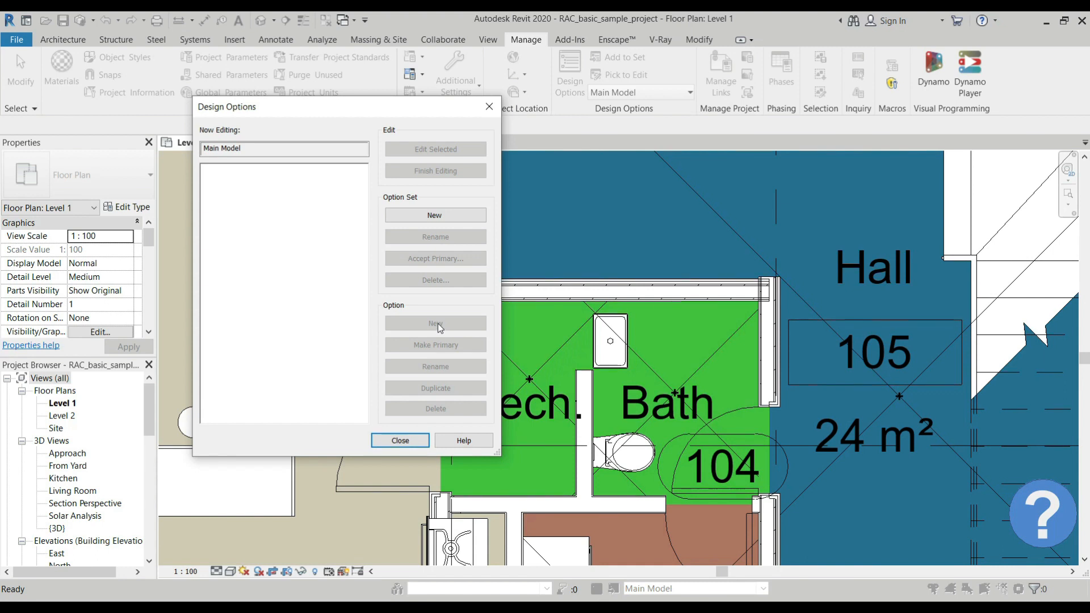
click(431, 214)
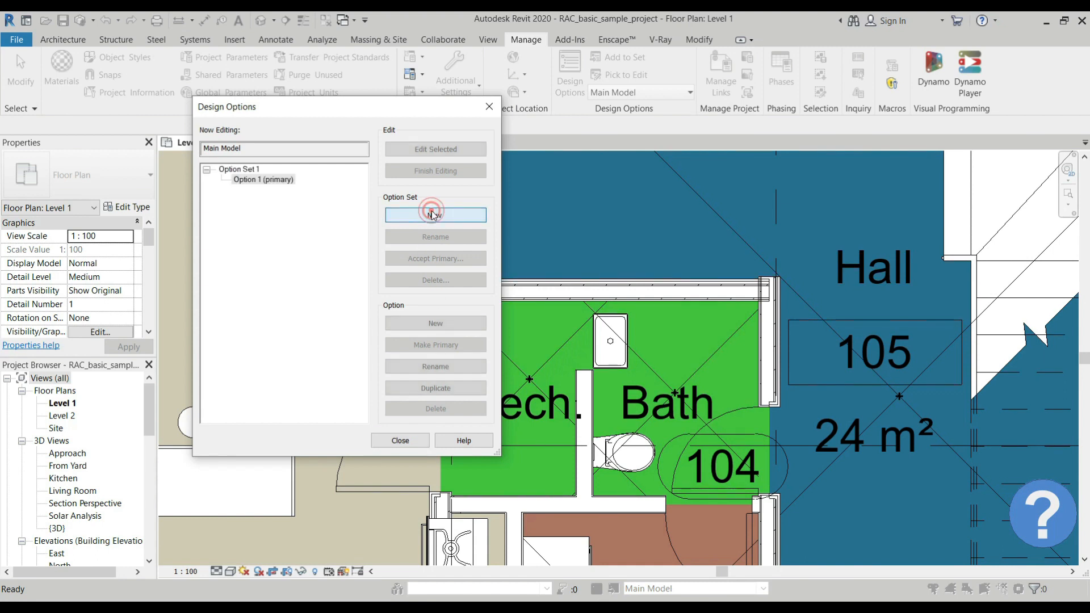
click(431, 214)
click(432, 215)
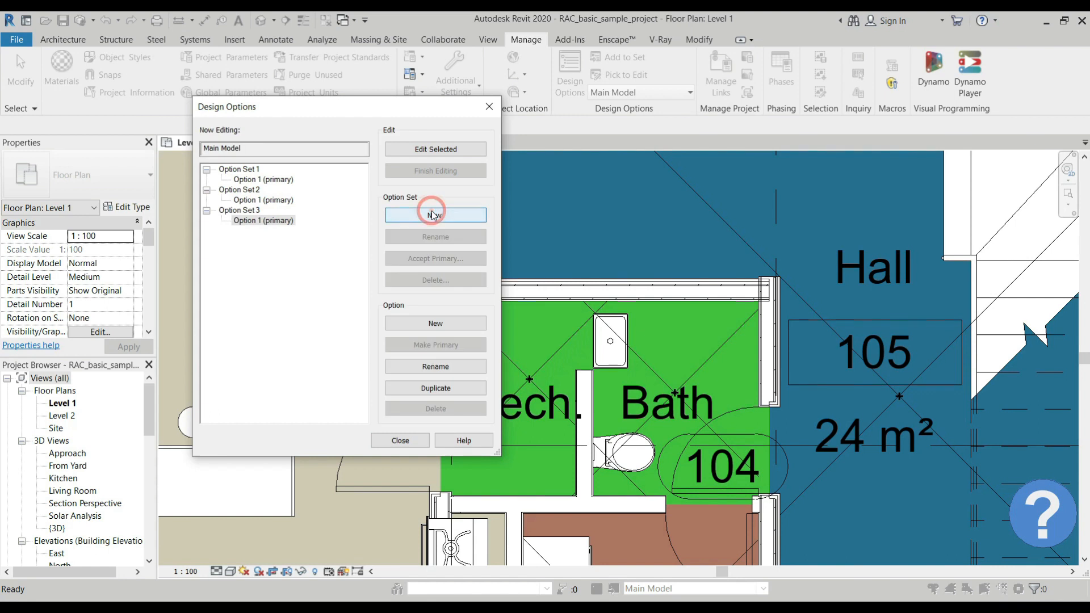
click(261, 179)
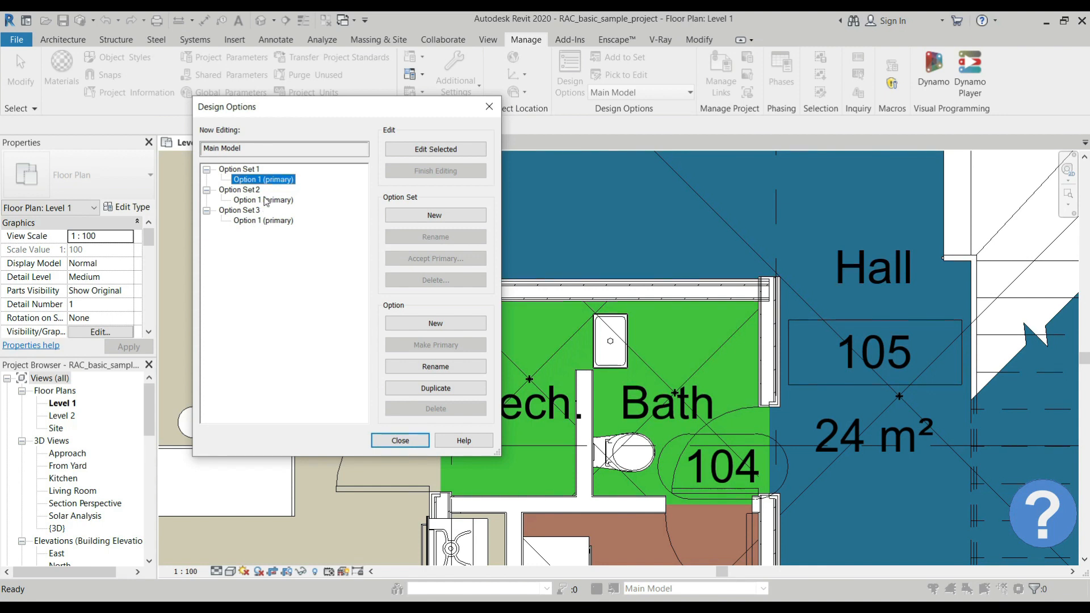
click(402, 441)
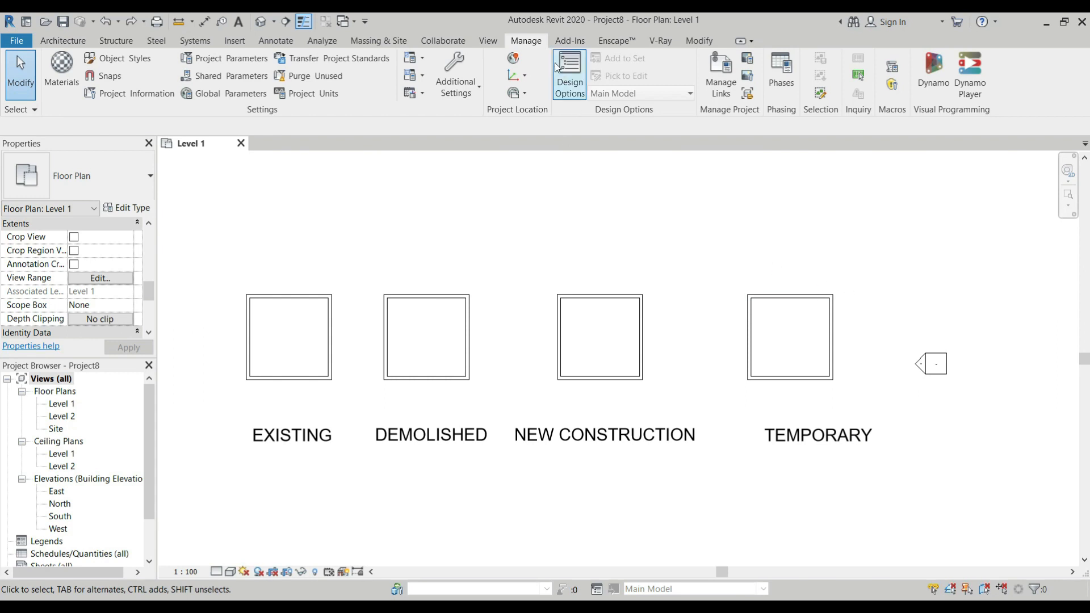
In Project8, try inserting a phase after Existing and combining New Construction with the previous phase, and cancel the Phasing changes
click(787, 85)
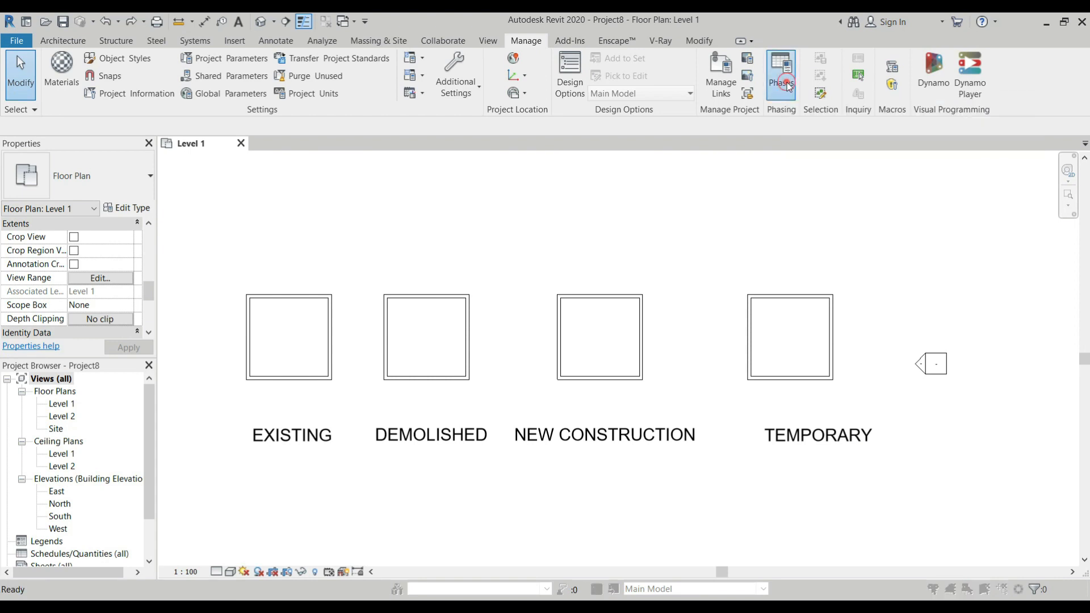
drag(767, 132, 636, 130)
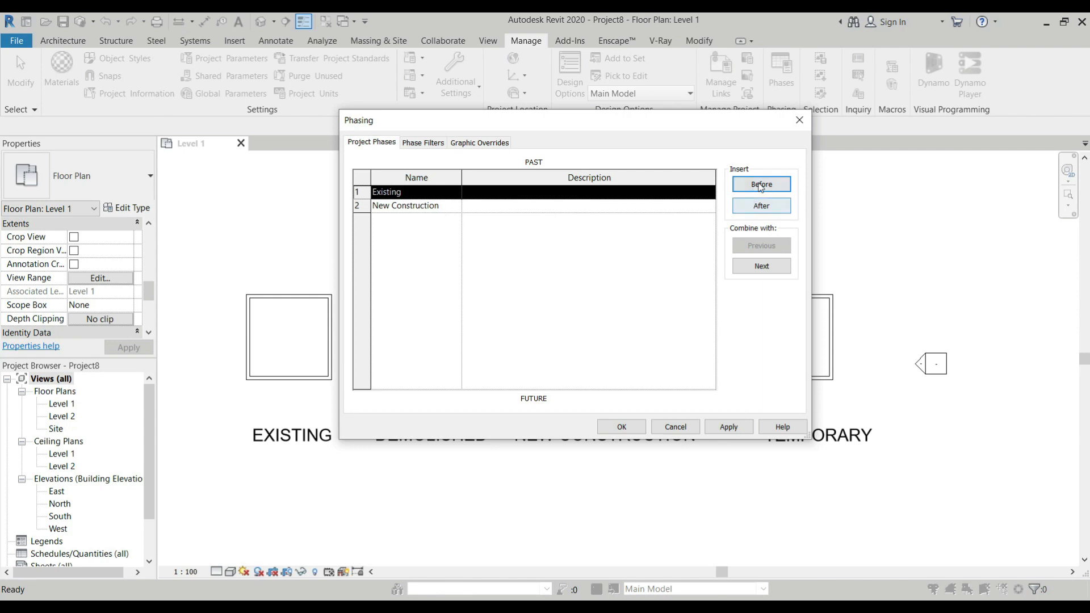
click(760, 206)
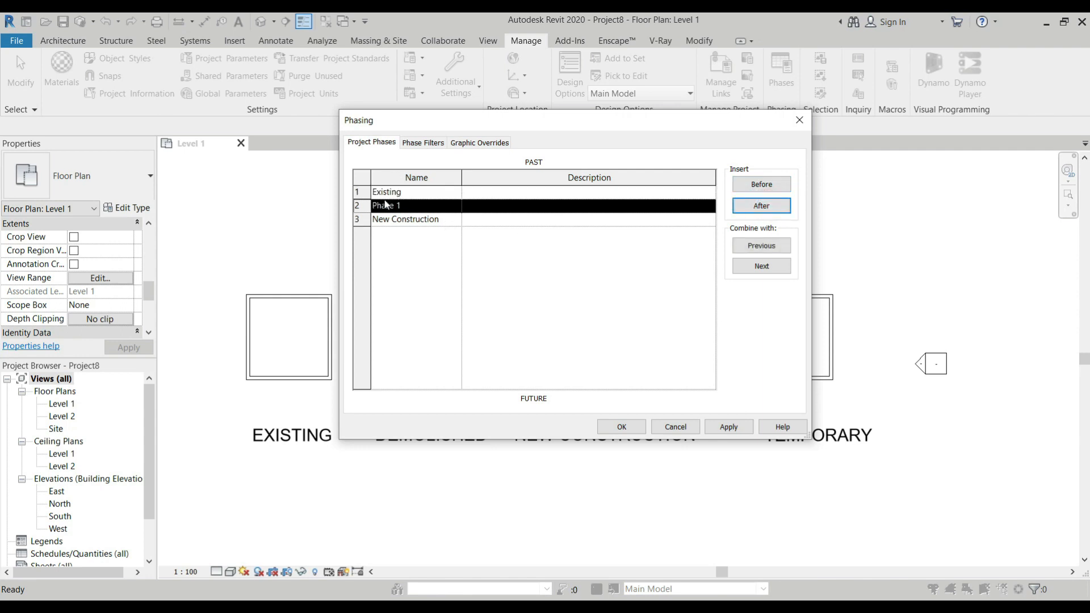
click(361, 192)
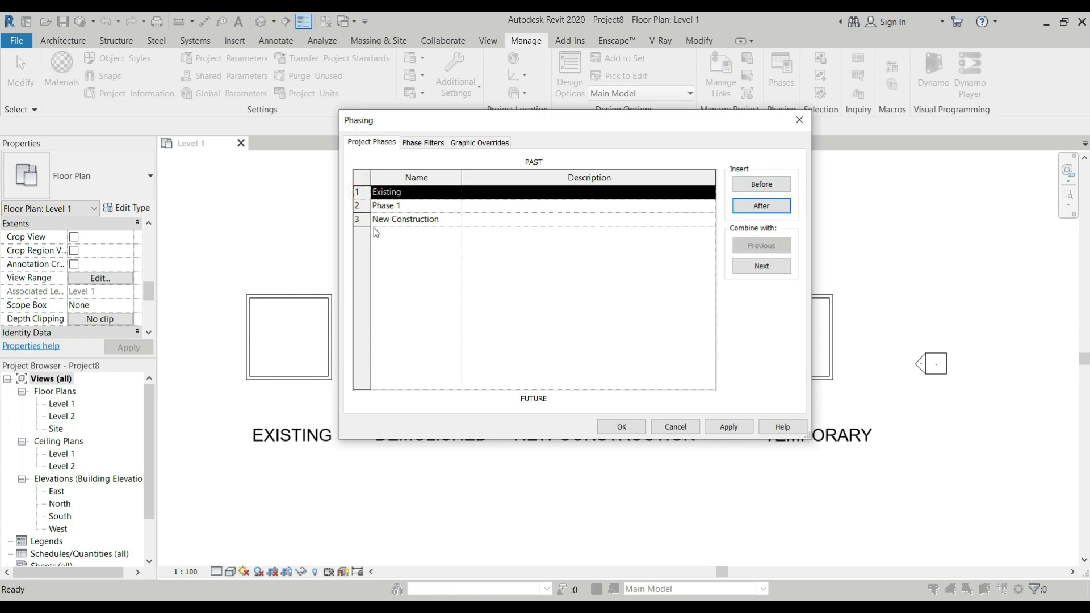
click(362, 219)
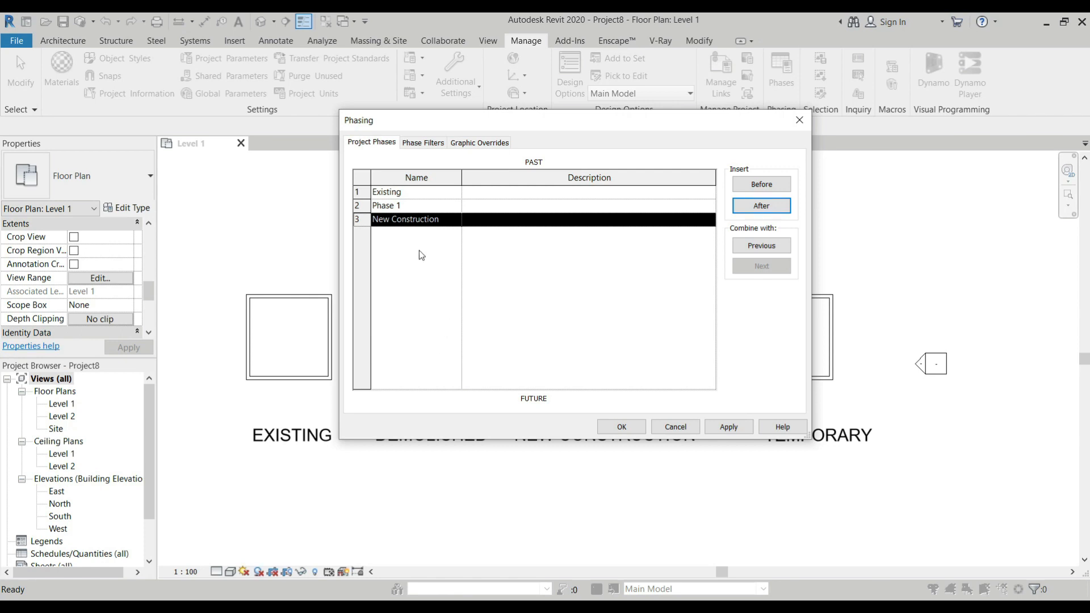
click(775, 253)
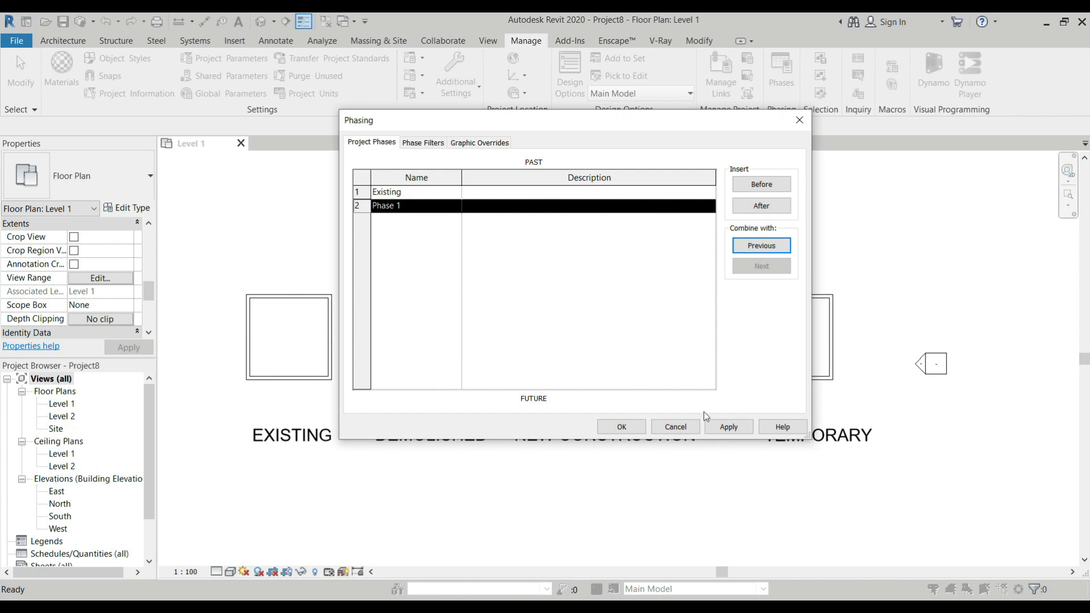
click(676, 426)
Review the project's phase filters and the graphic overrides for each phase status, leaving the Phasing settings without saving
click(781, 74)
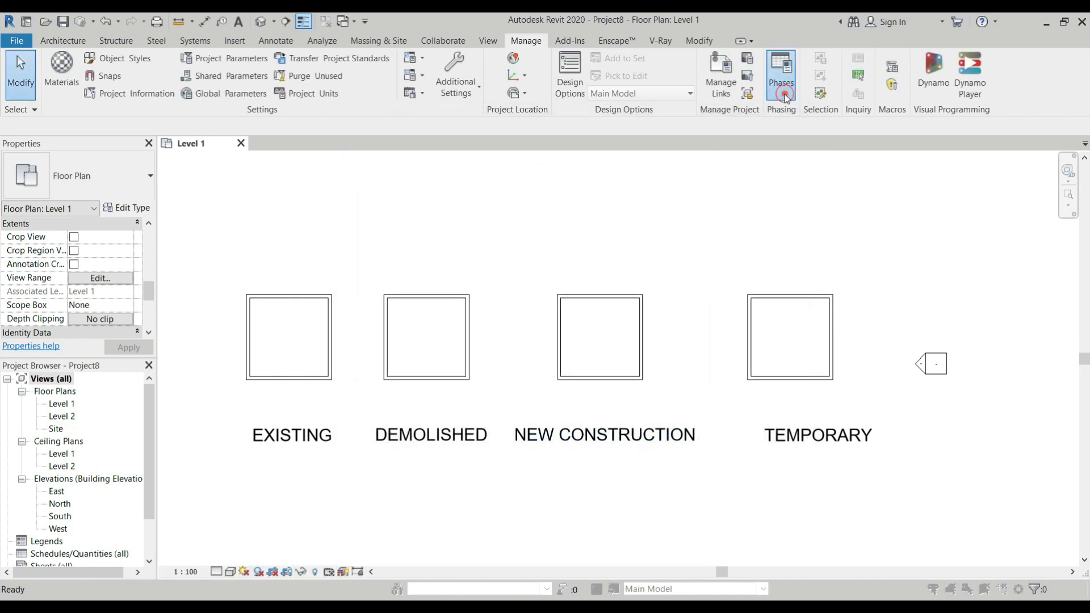
click(423, 143)
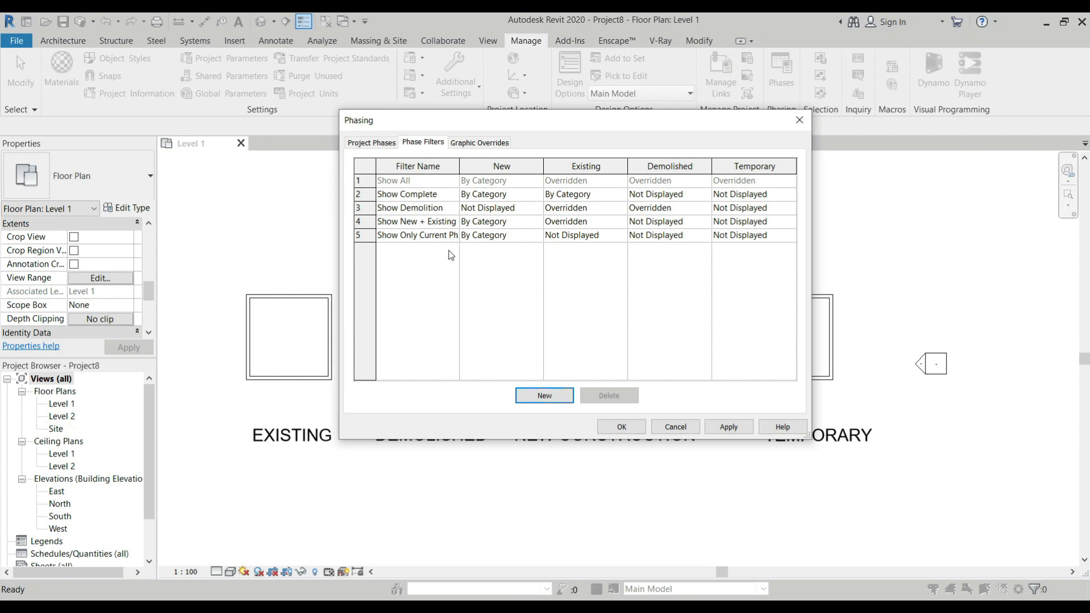
drag(459, 165, 478, 165)
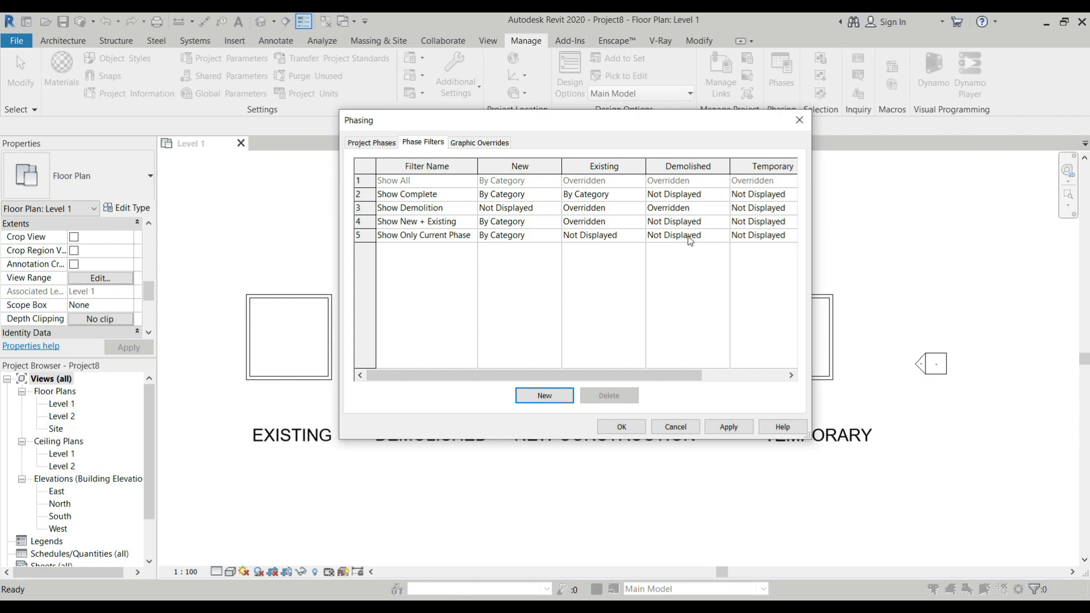
click(480, 144)
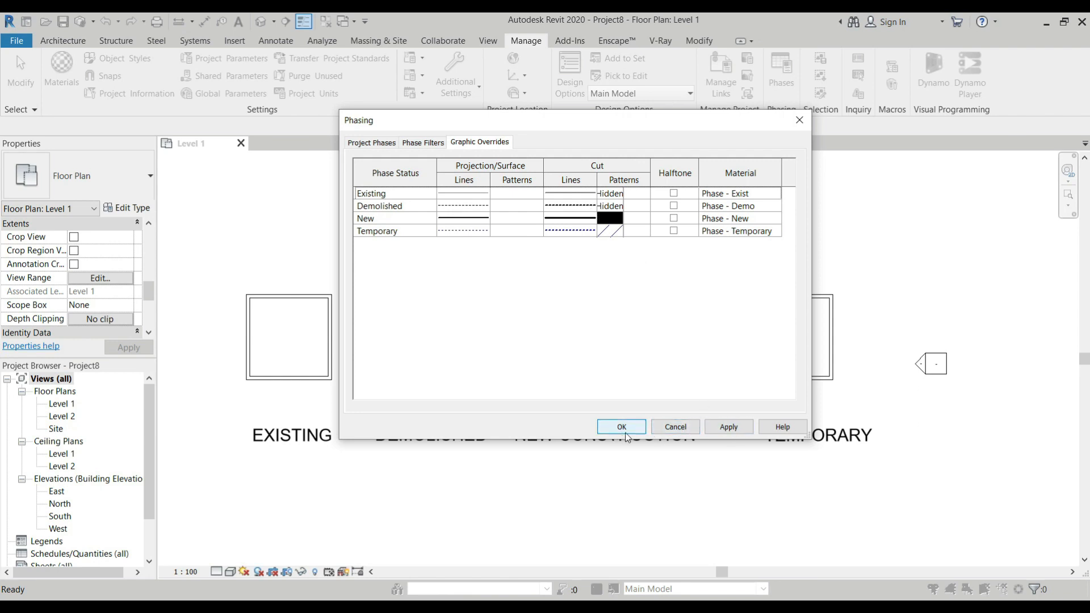
click(675, 430)
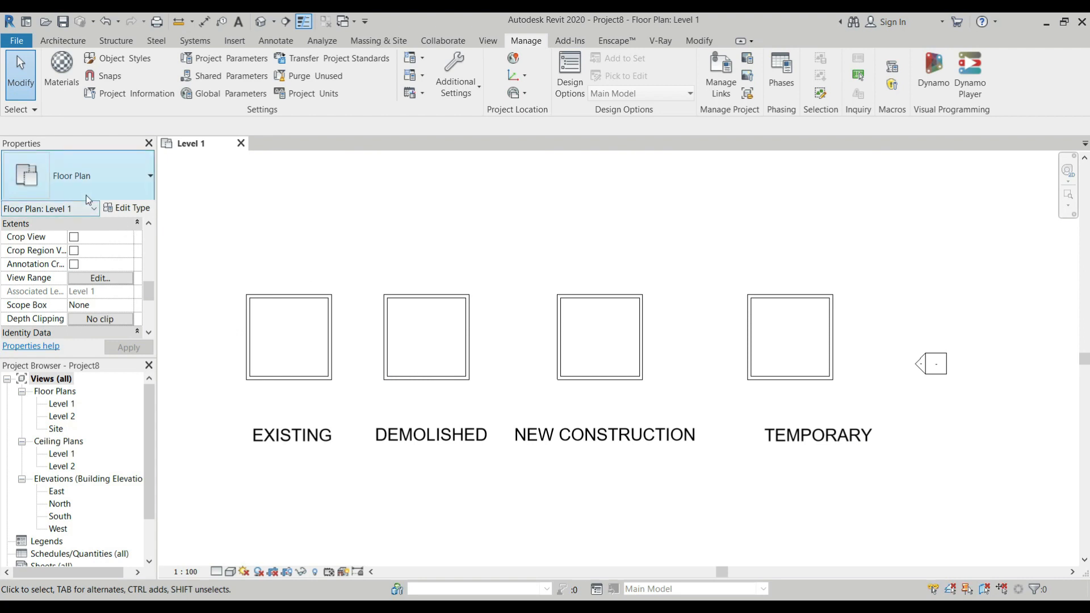
Examine the Phase Filter and Phase choices of the Level 1 view, choosing New Construction as its phase
scroll(113, 256, down, 3)
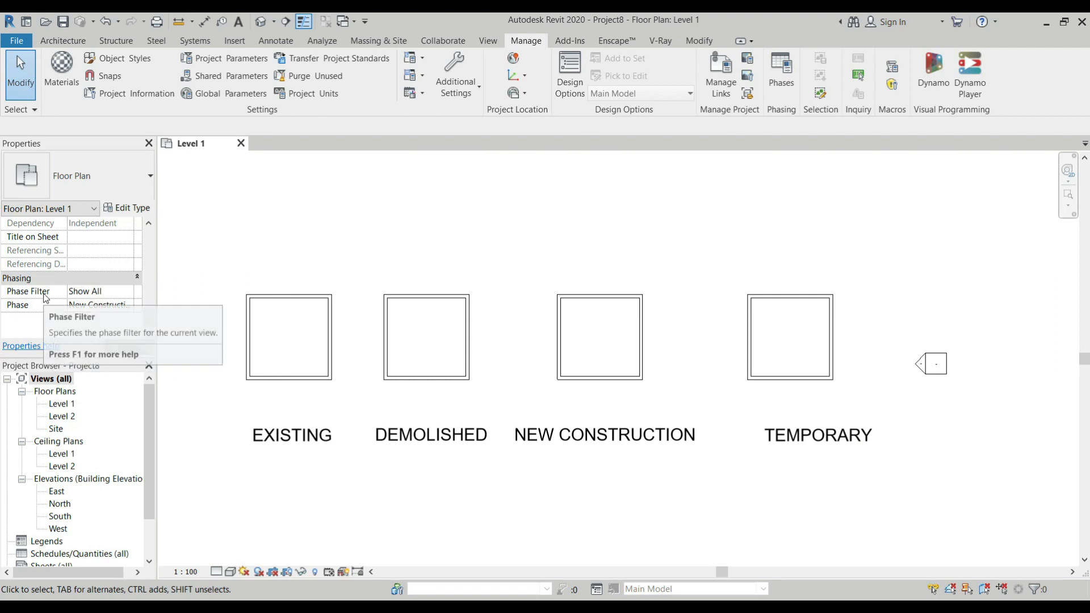
click(135, 291)
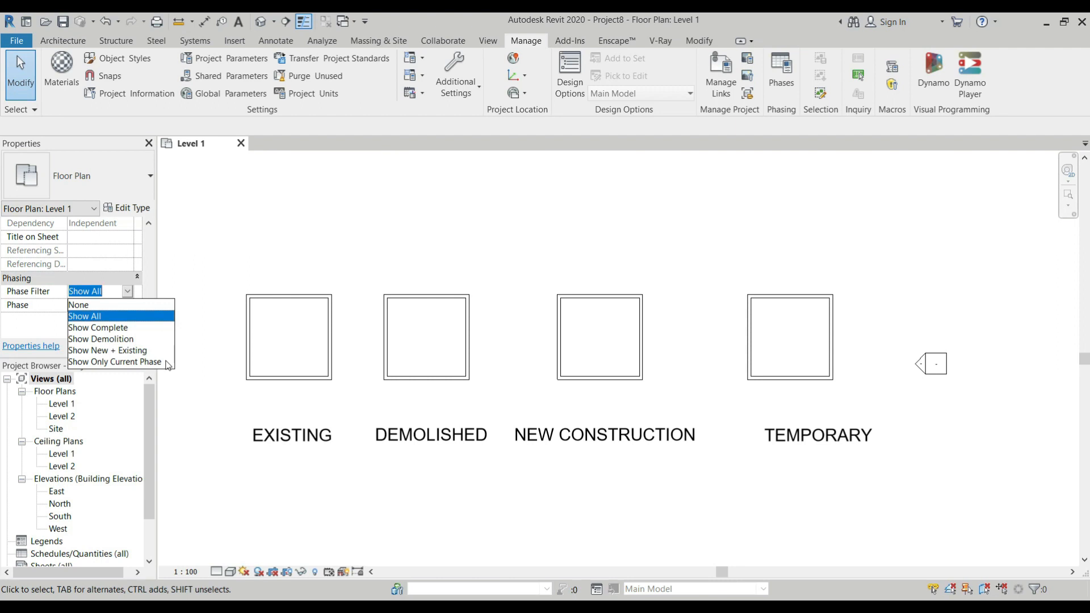
click(24, 325)
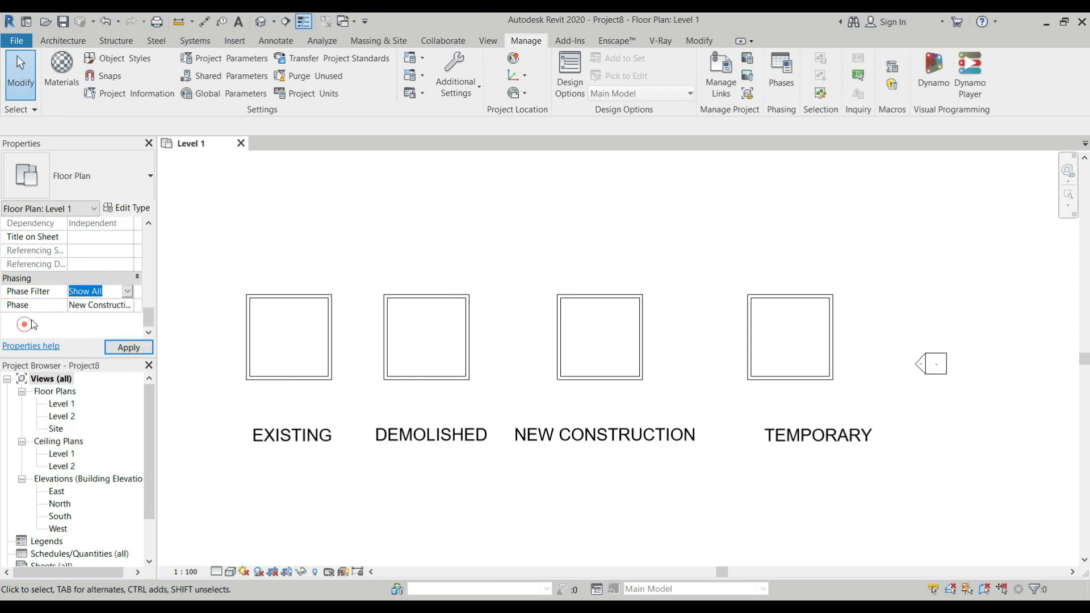
click(129, 306)
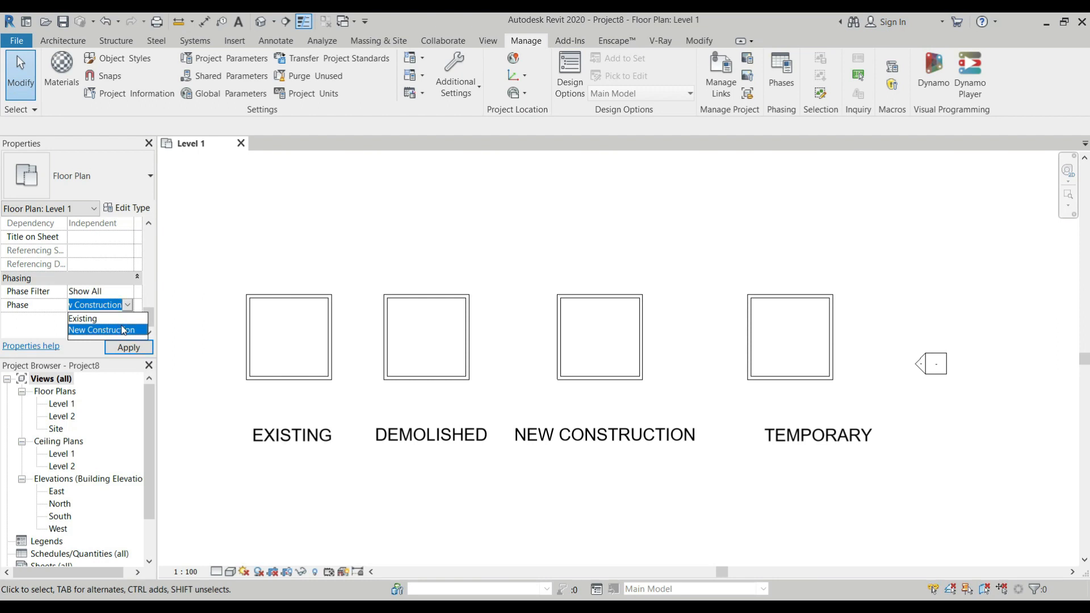
click(123, 330)
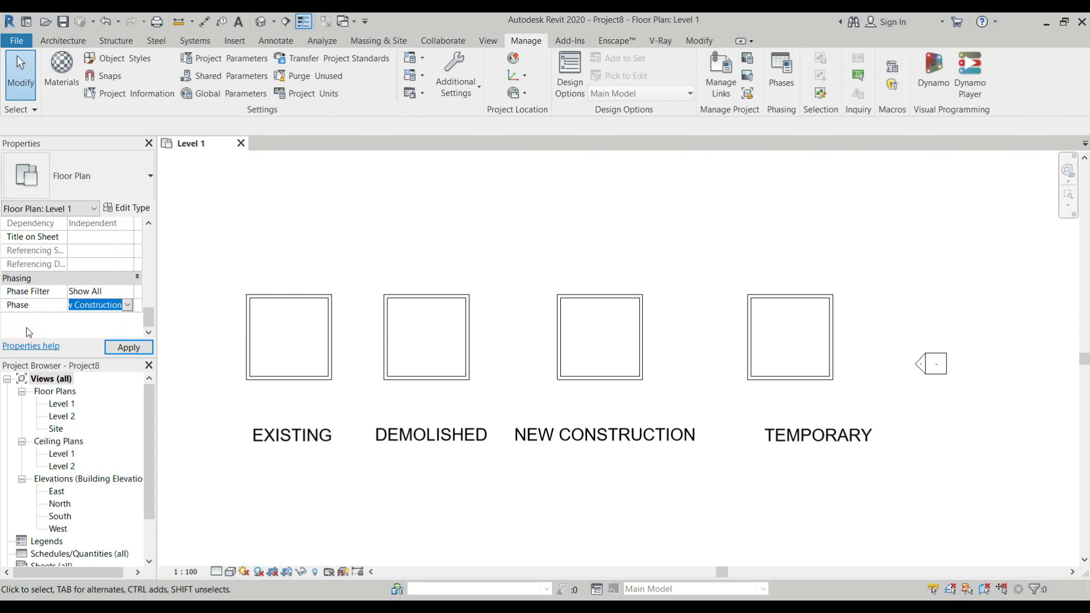
Set Phase Created to Existing for the four walls of the square above the EXISTING label
drag(344, 267, 204, 407)
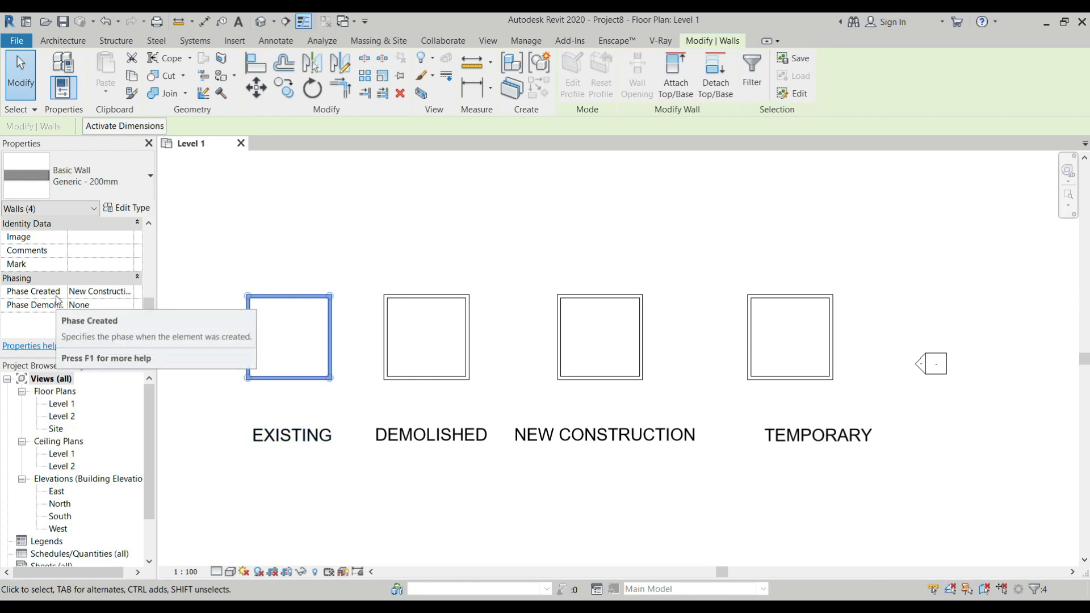
click(128, 291)
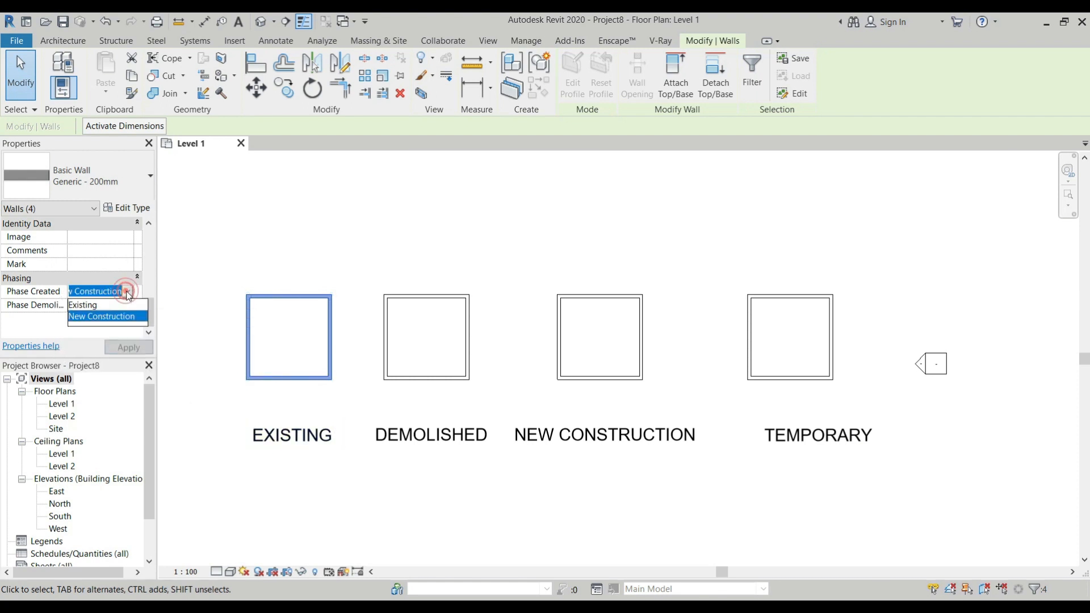
click(93, 306)
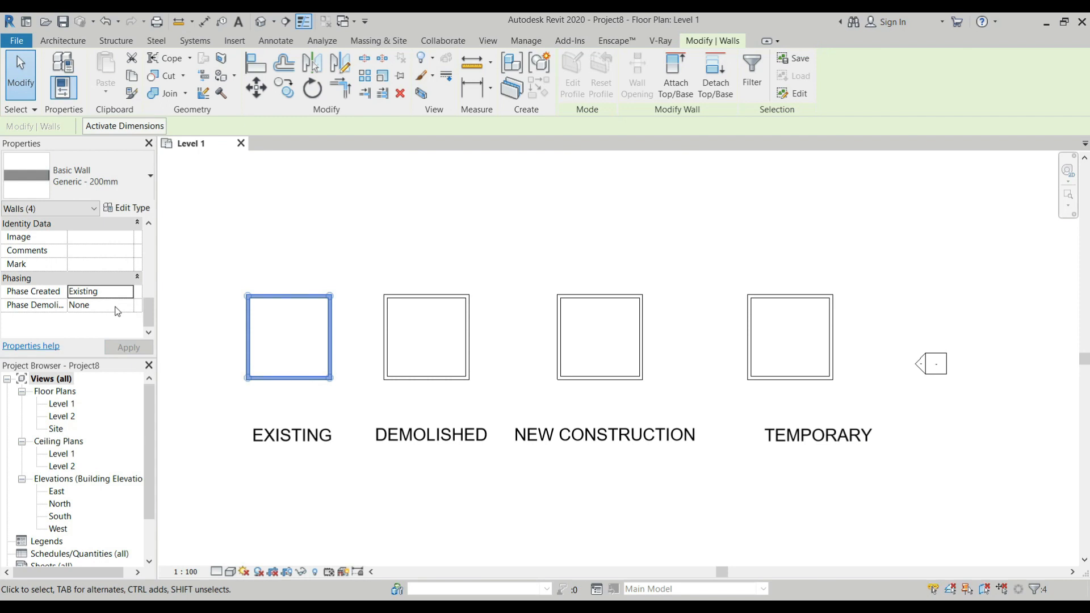
click(362, 239)
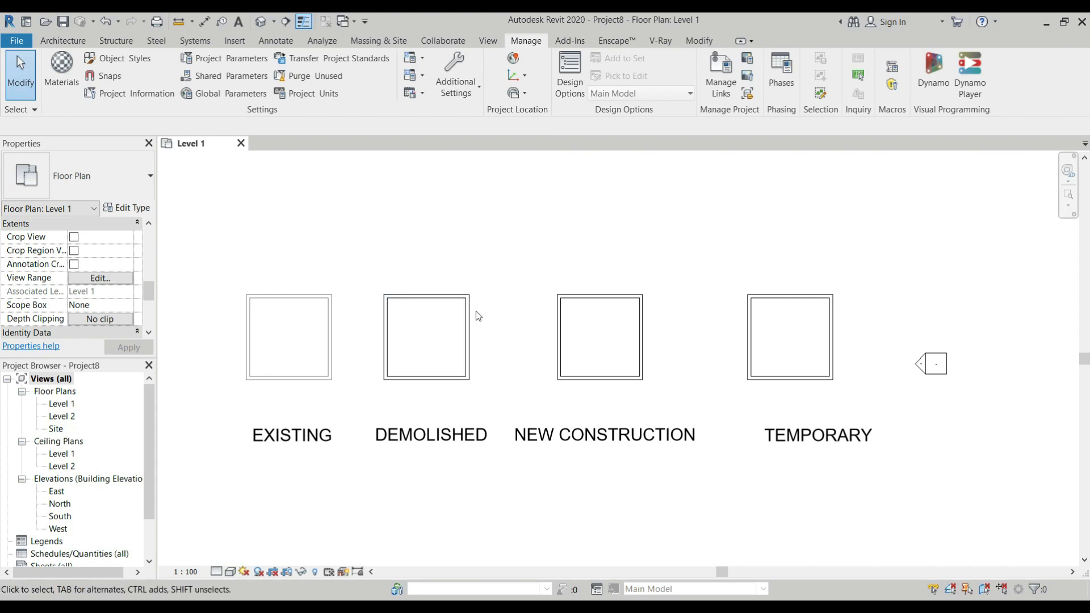
Set both Phase Created and Phase Demolished to New Construction for the four walls above the DEMOLISHED label
drag(423, 375, 365, 385)
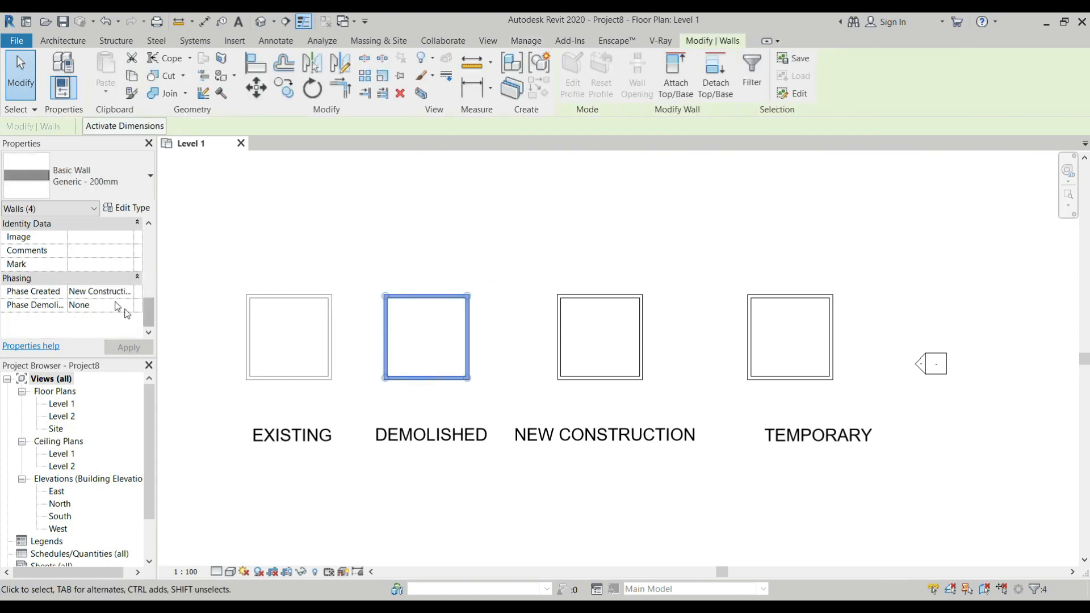
click(130, 291)
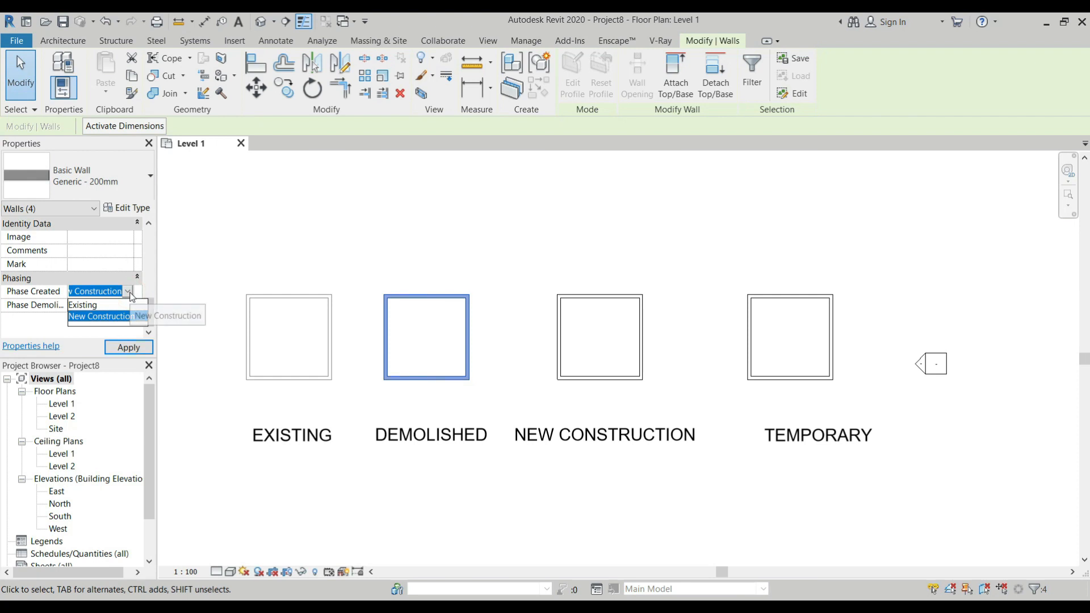
click(99, 316)
click(97, 305)
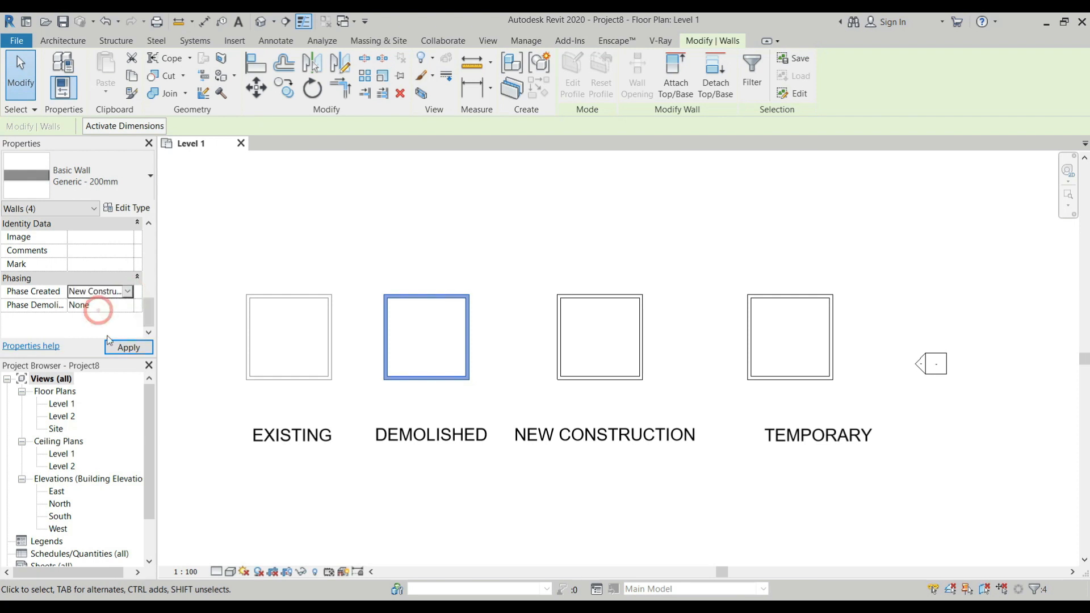
click(126, 305)
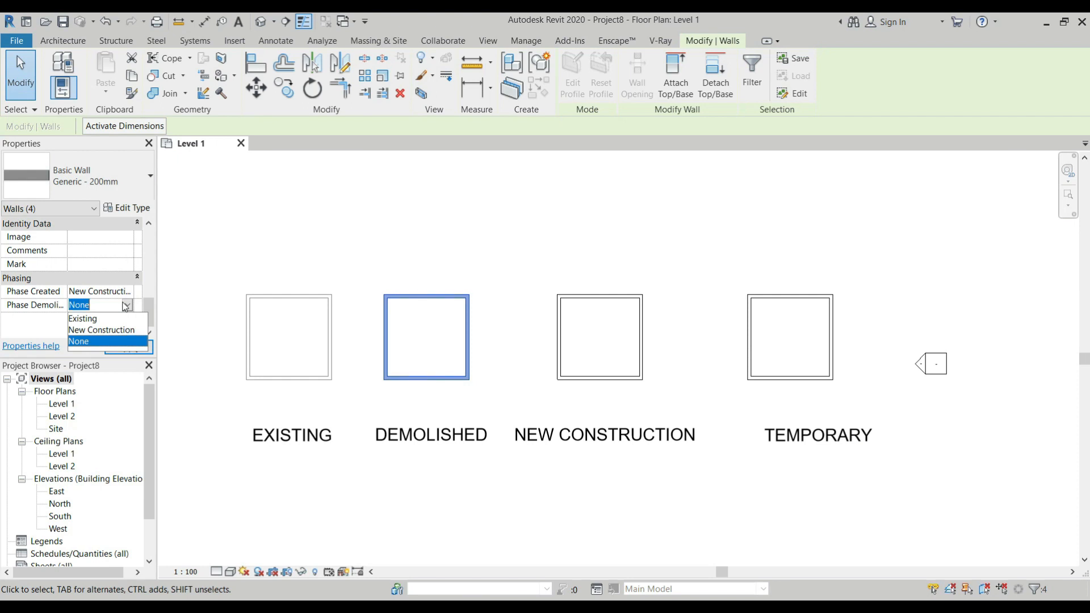
click(116, 329)
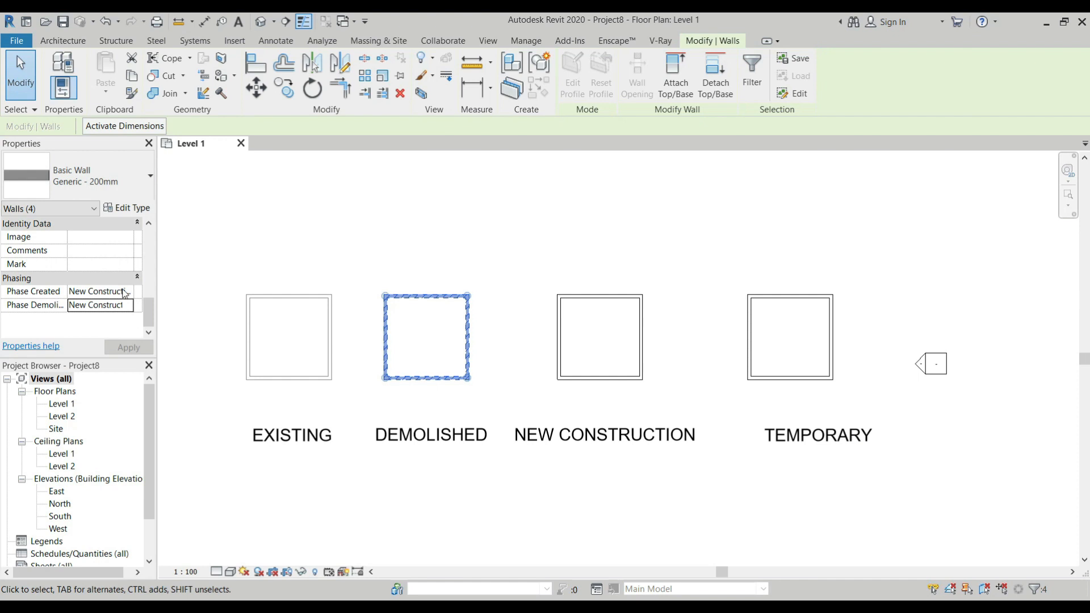
Set Phase Created to Existing for the four walls of the square above the DEMOLISHED label
click(129, 291)
click(95, 305)
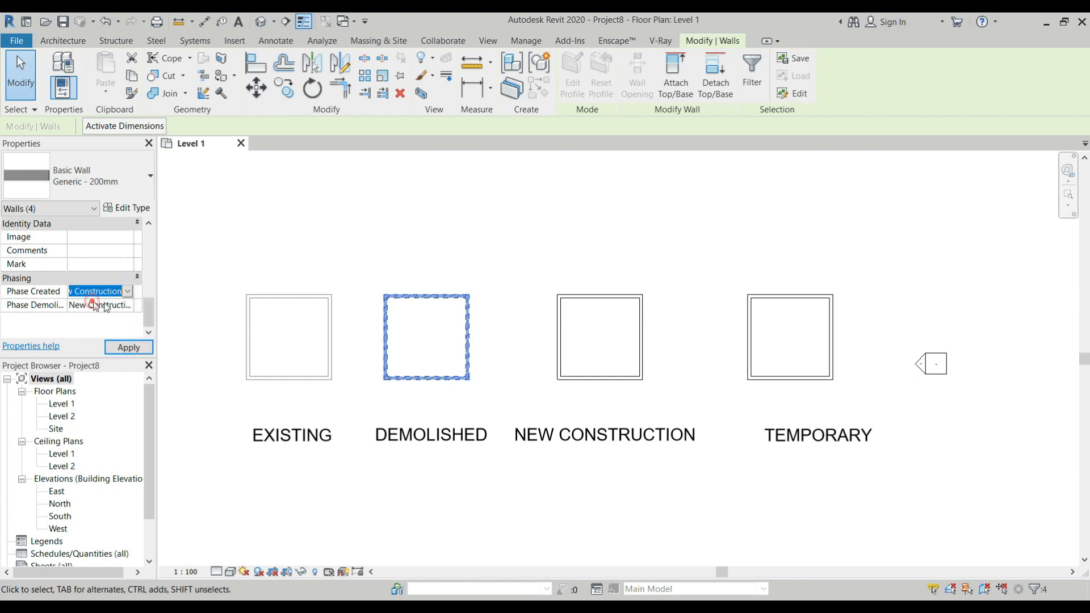
click(273, 248)
drag(149, 290, 129, 321)
drag(502, 286, 367, 392)
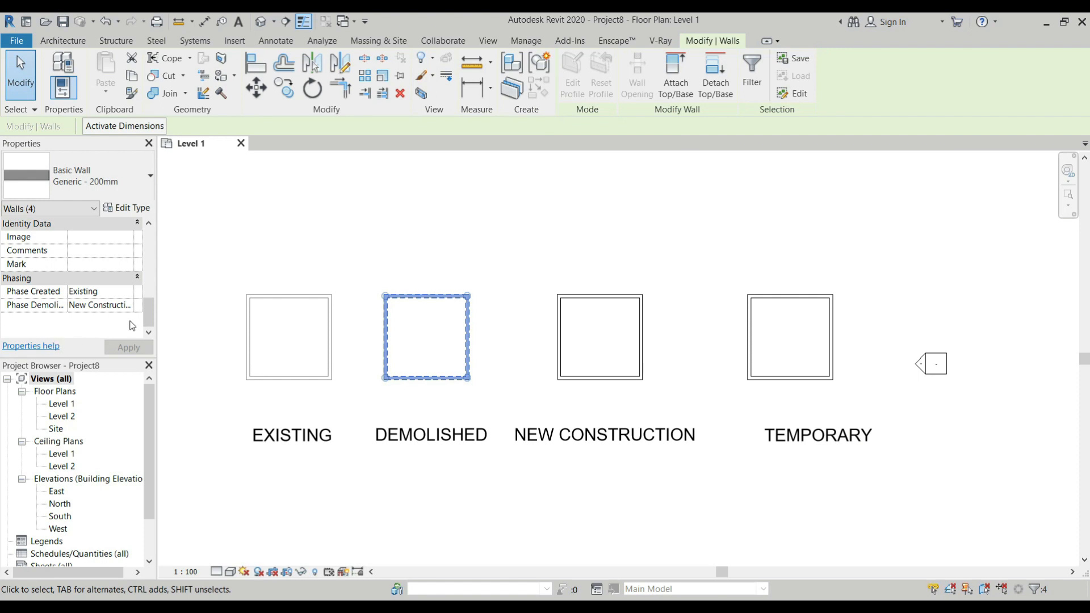
Check the phases of the NEW CONSTRUCTION walls and set Phase Demolished to New Construction for the four walls above the TEMPORARY label
click(389, 261)
mouse_move(673, 268)
mouse_down()
mouse_move(555, 414)
mouse_move(518, 414)
mouse_up()
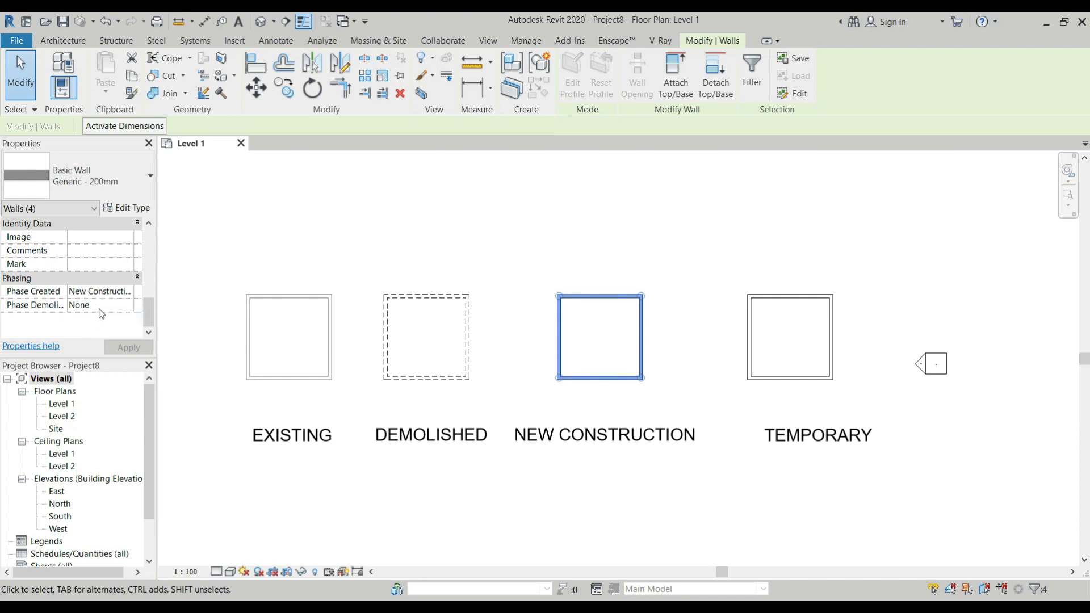
click(756, 243)
drag(895, 259, 706, 415)
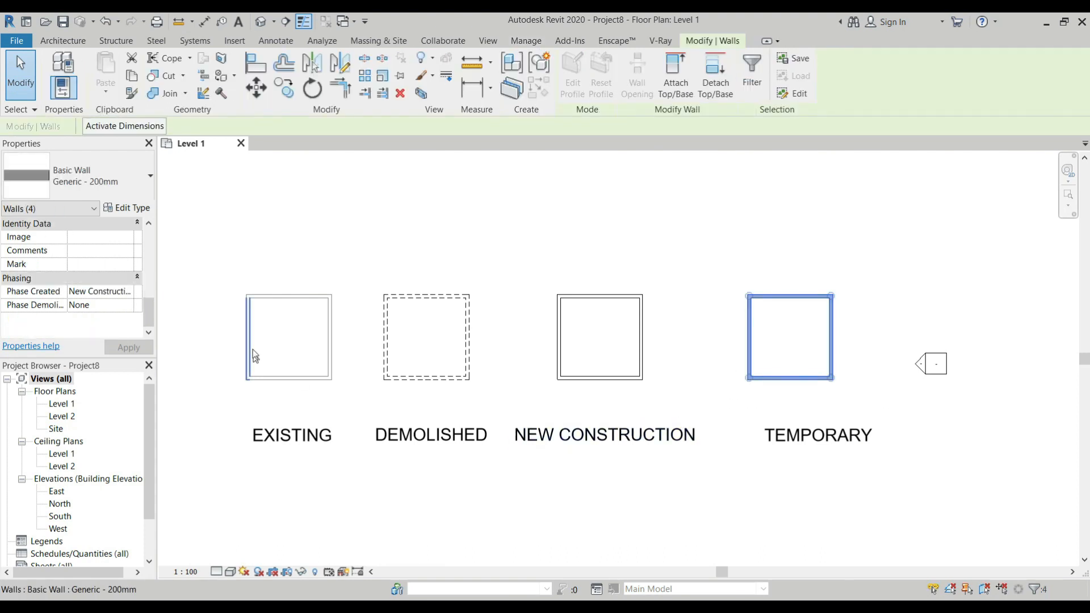
click(127, 306)
click(127, 305)
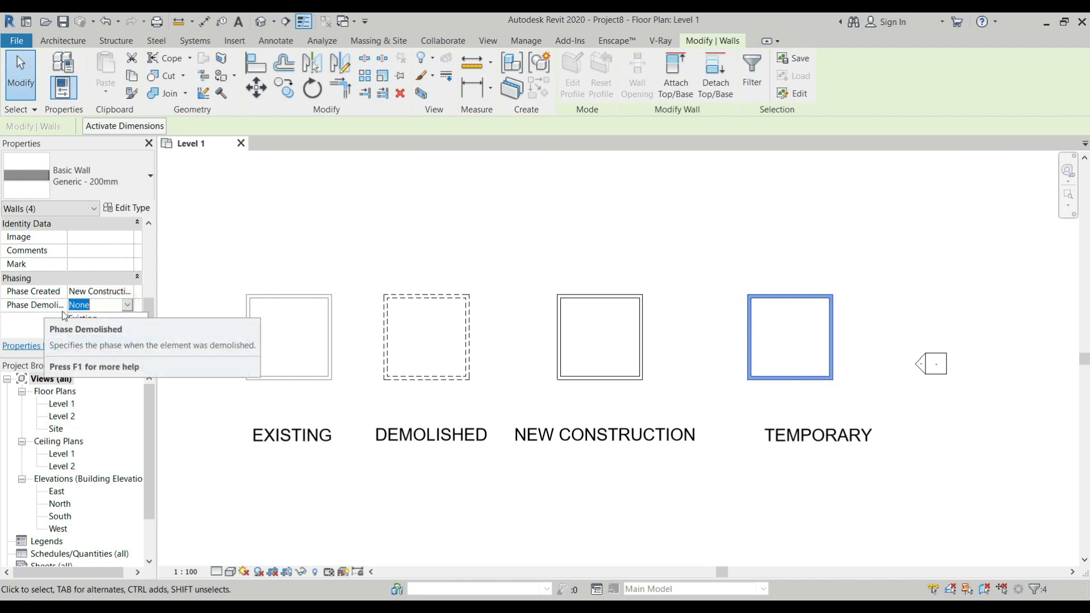
click(112, 328)
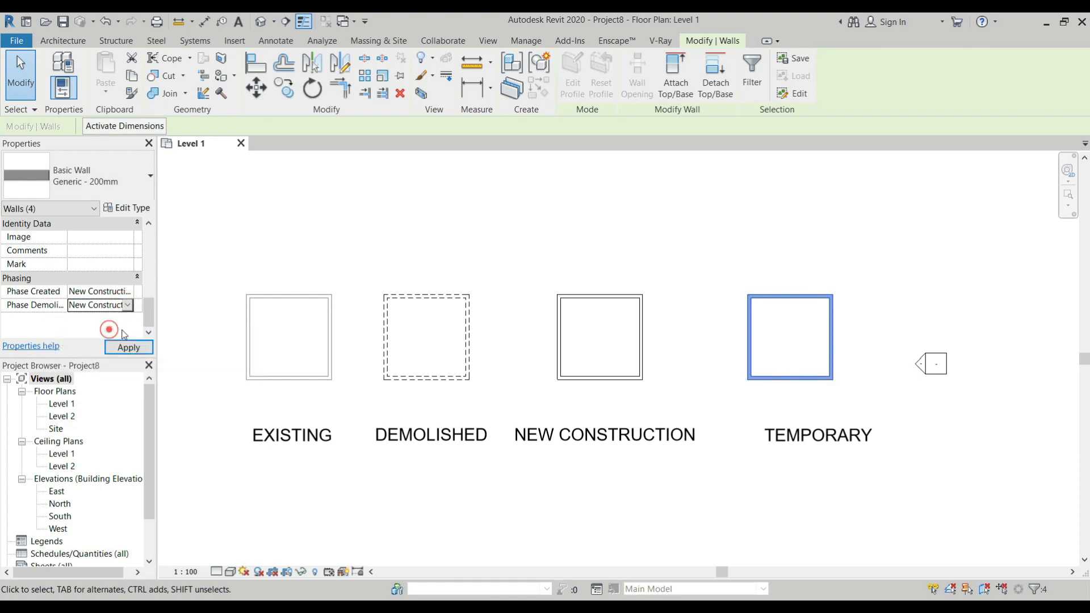
click(542, 227)
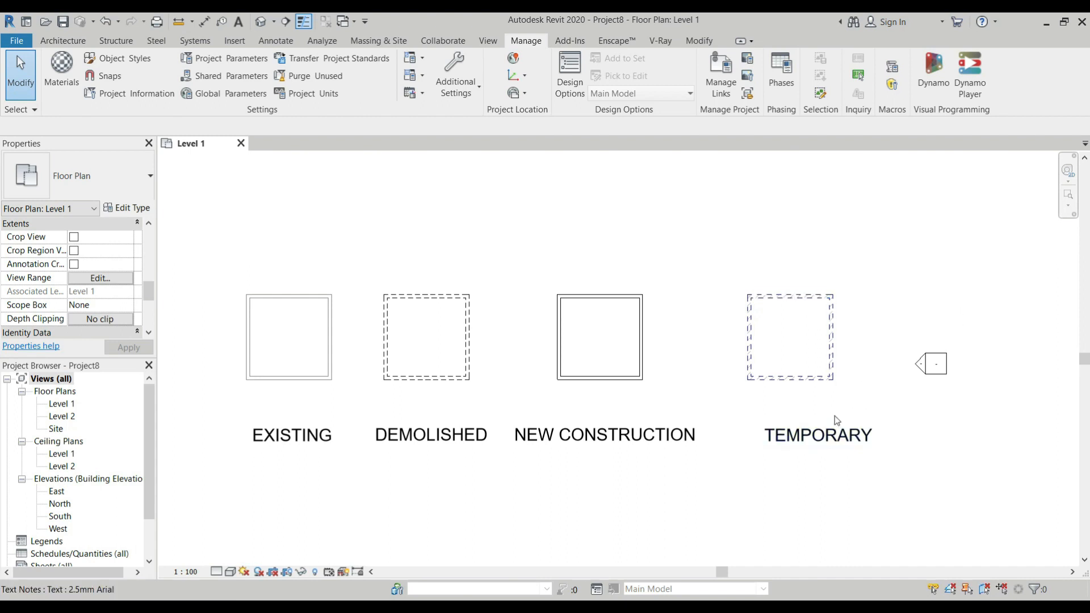
Set the Level 1 view's Phase Filter to Show Complete
scroll(87, 298, down, 2)
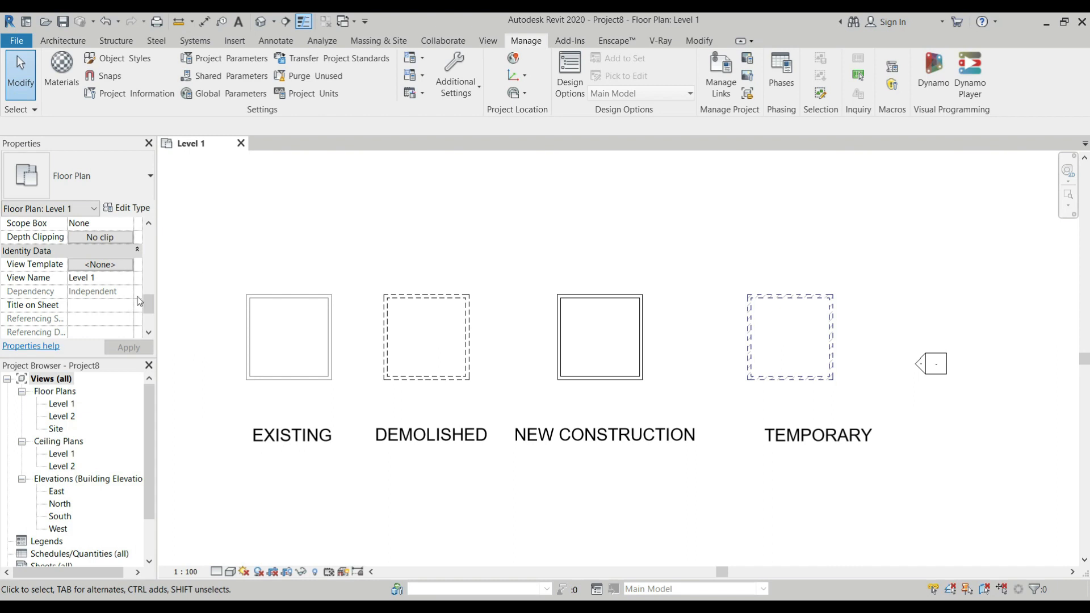
scroll(137, 287, down, 2)
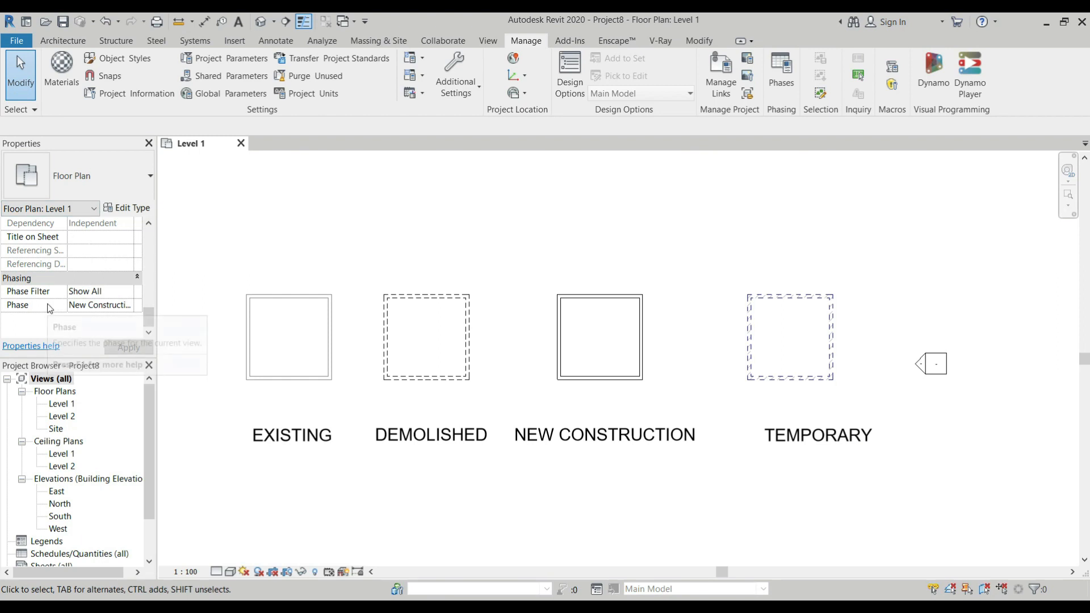
click(127, 292)
click(127, 292)
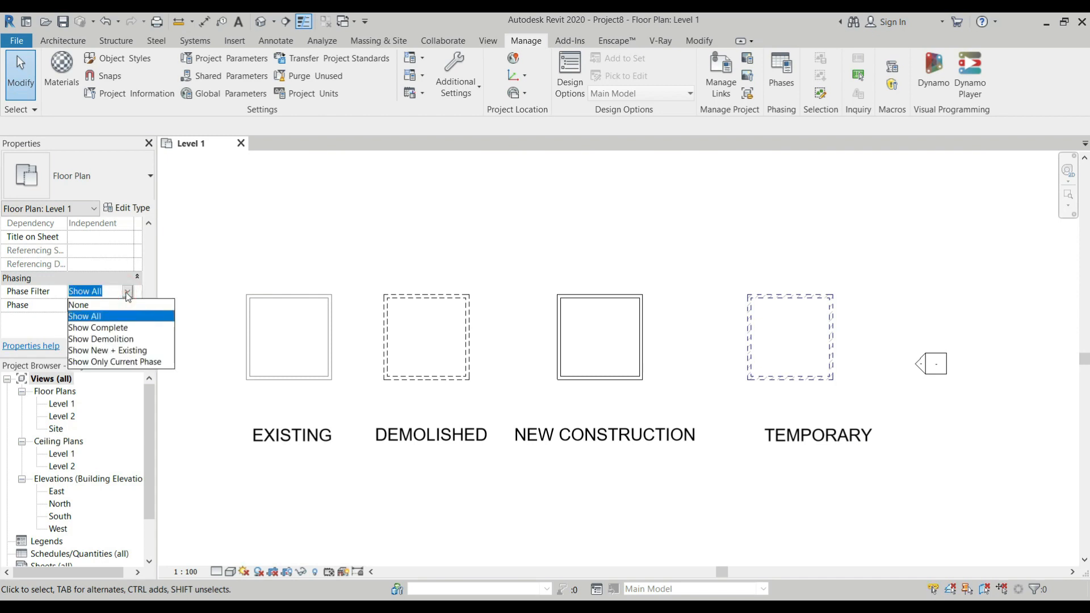
click(113, 329)
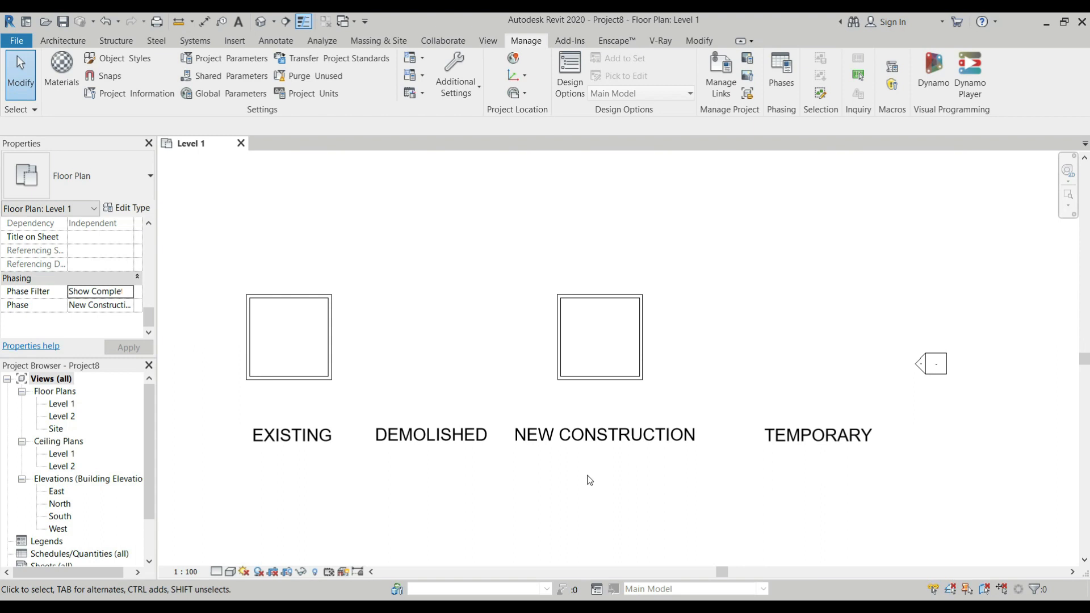
Switch the Level 1 view's Phase Filter to Show Demolition
click(129, 297)
click(129, 293)
click(120, 340)
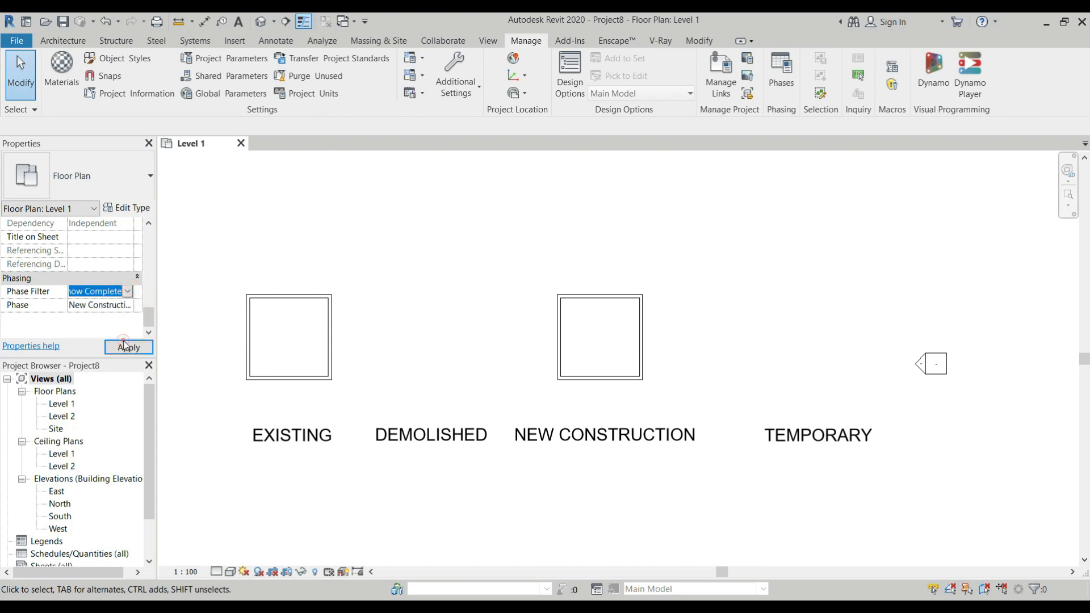
click(128, 347)
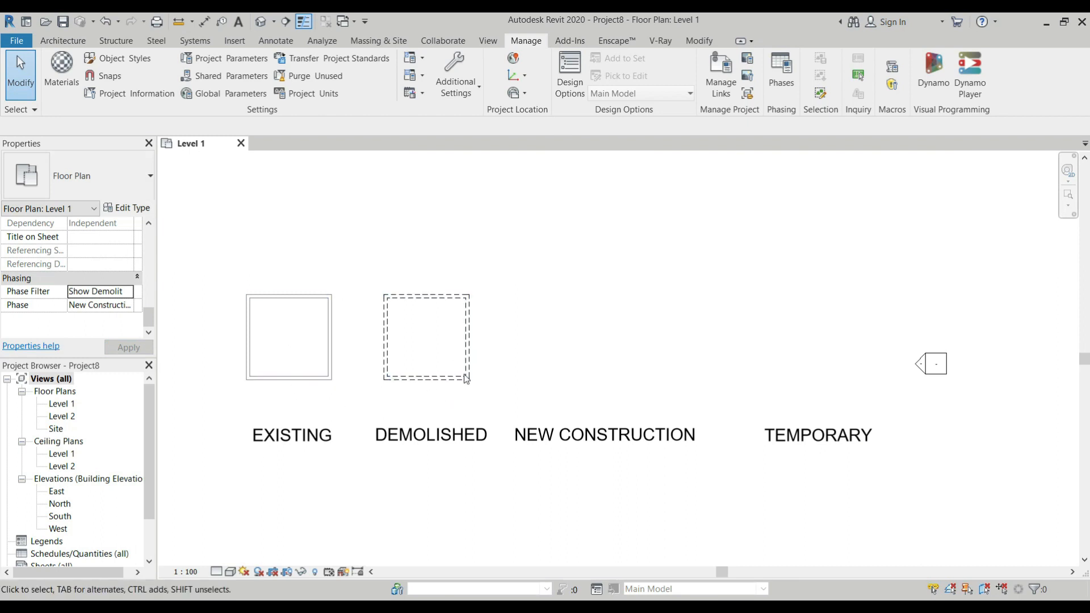
Try the Show New + Existing and Show Only Current Phase filters on the Level 1 view
click(129, 293)
click(128, 292)
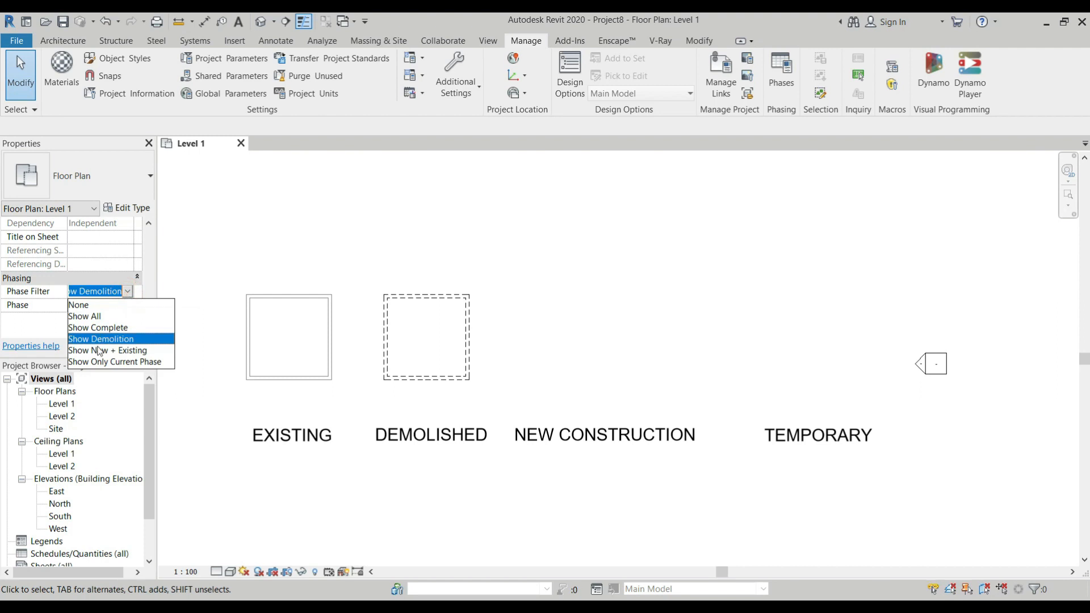
click(98, 351)
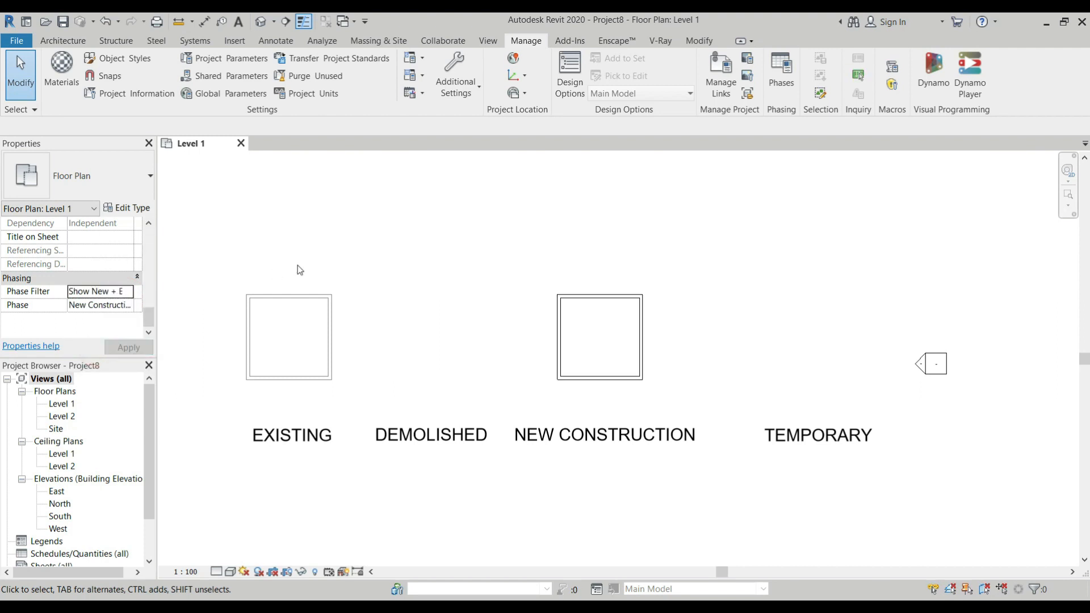
click(129, 292)
click(130, 293)
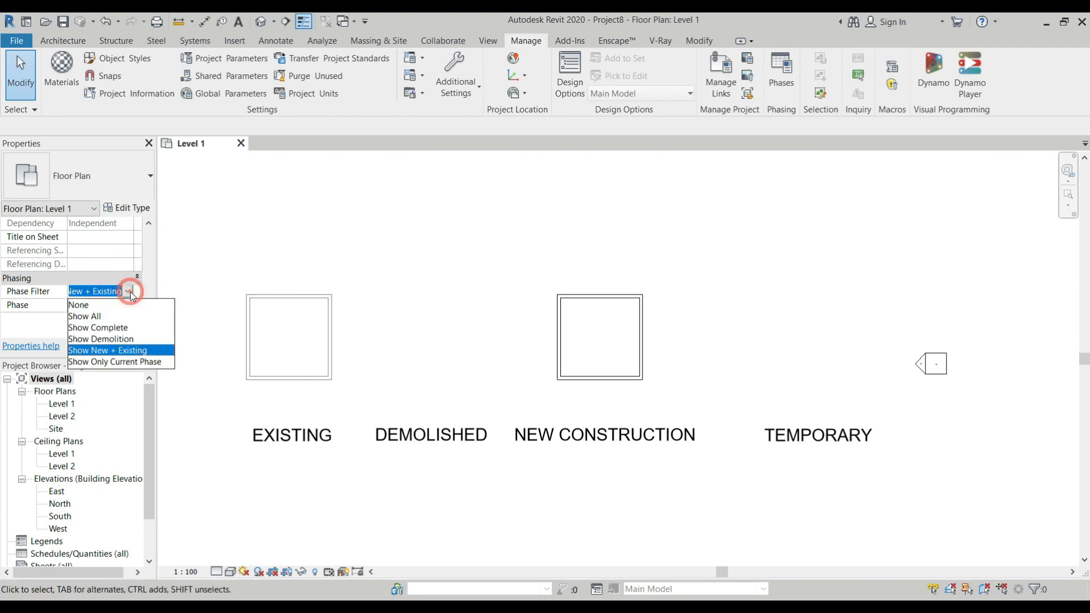
click(136, 362)
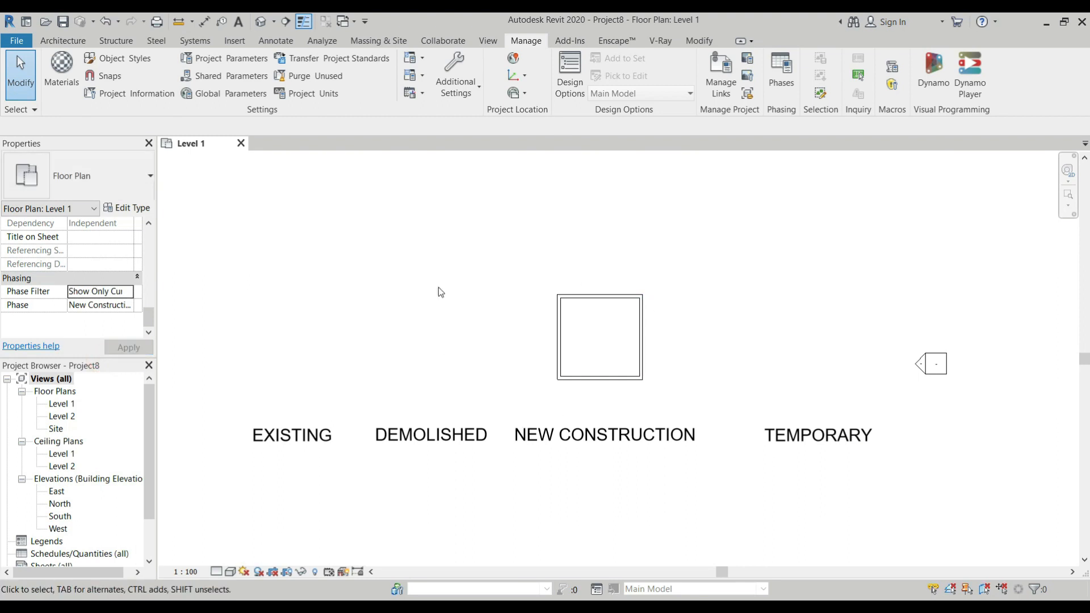
Set the Level 1 view's Phase to Existing and its Phase Filter to Show New + Existing
click(121, 308)
click(121, 309)
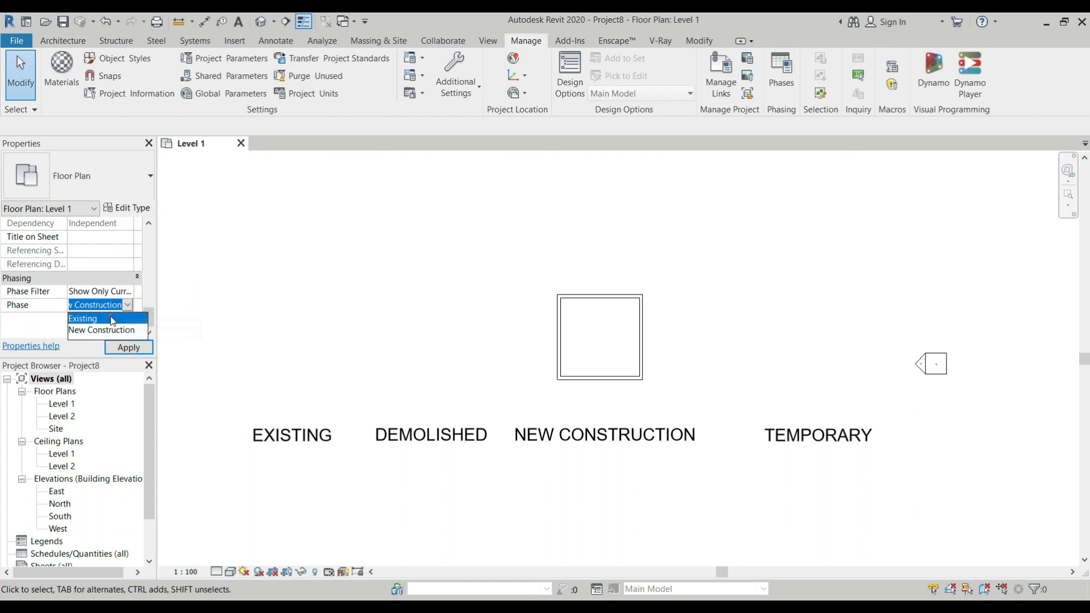
click(83, 319)
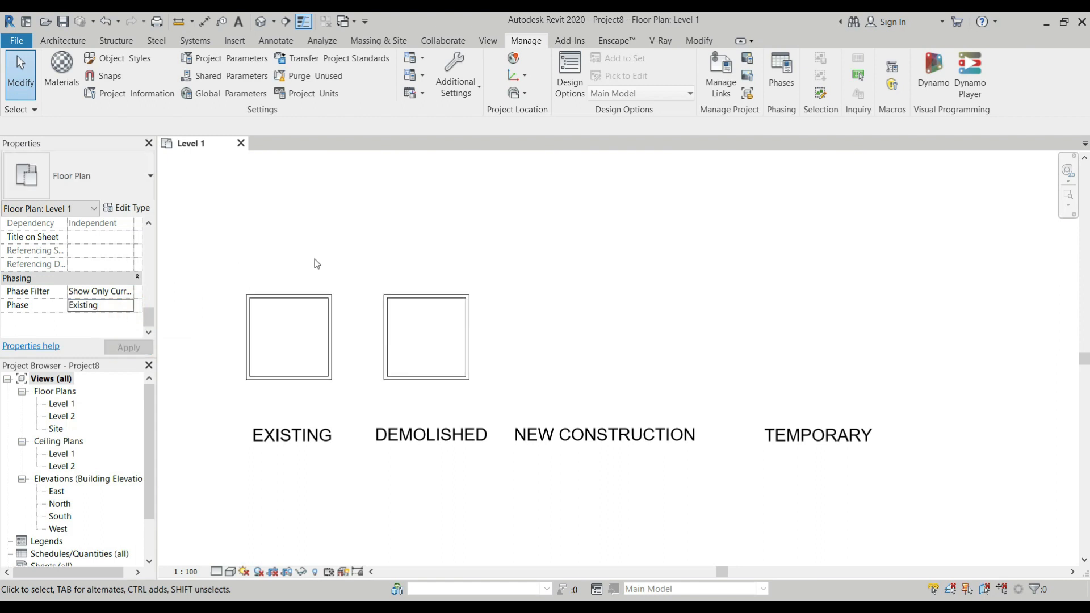
click(129, 293)
click(128, 292)
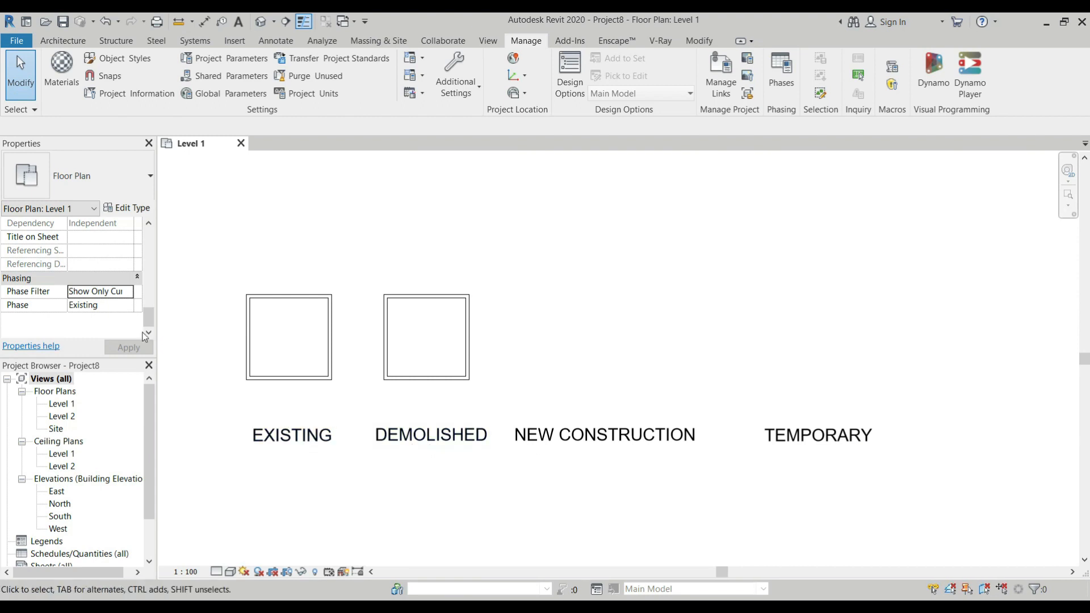
click(124, 299)
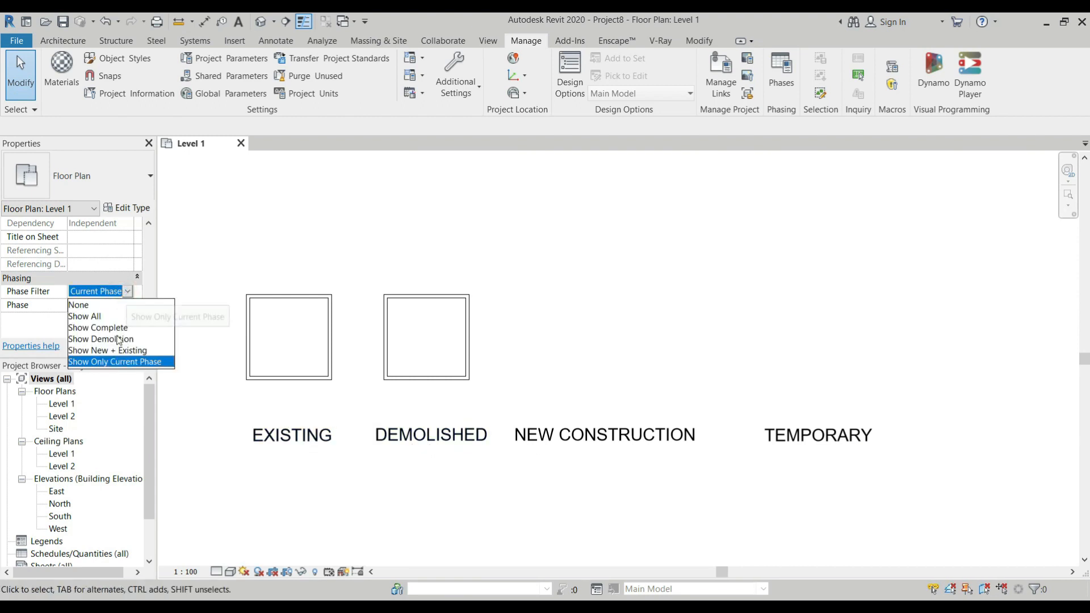
click(18, 326)
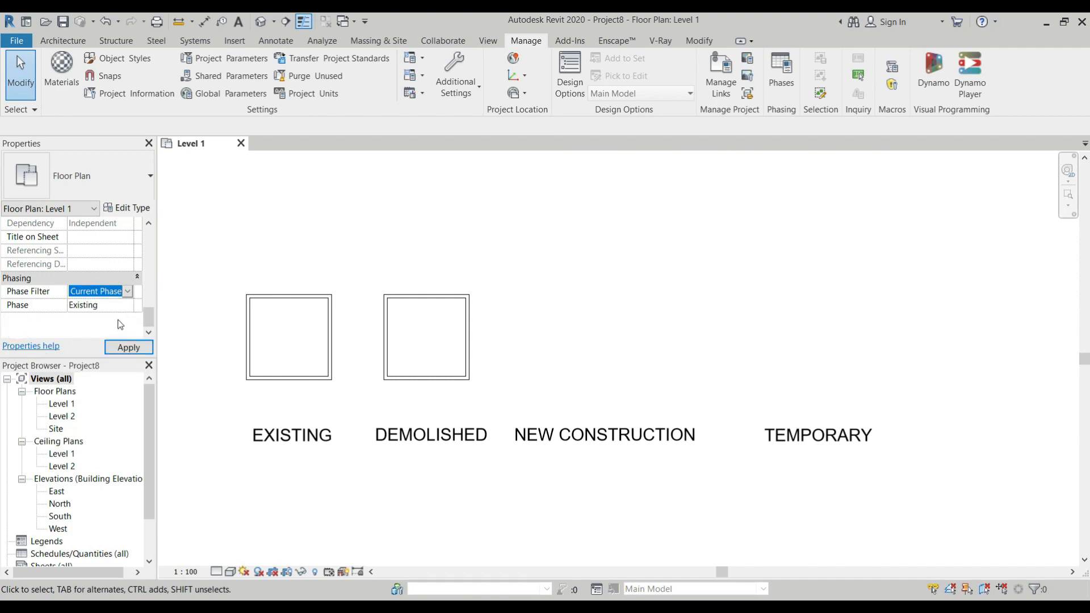
click(128, 347)
click(128, 291)
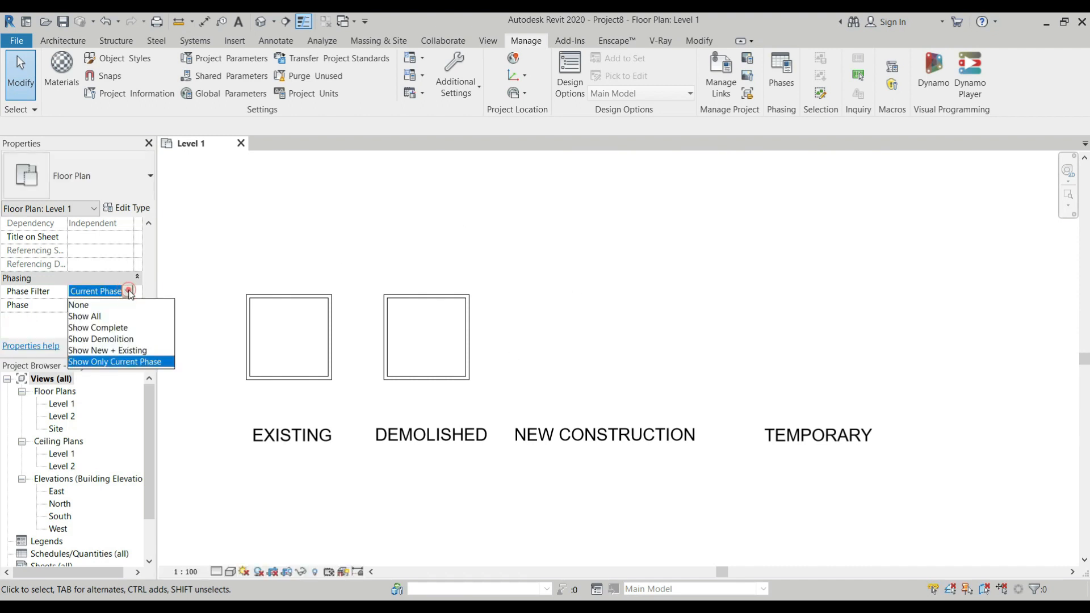
click(99, 350)
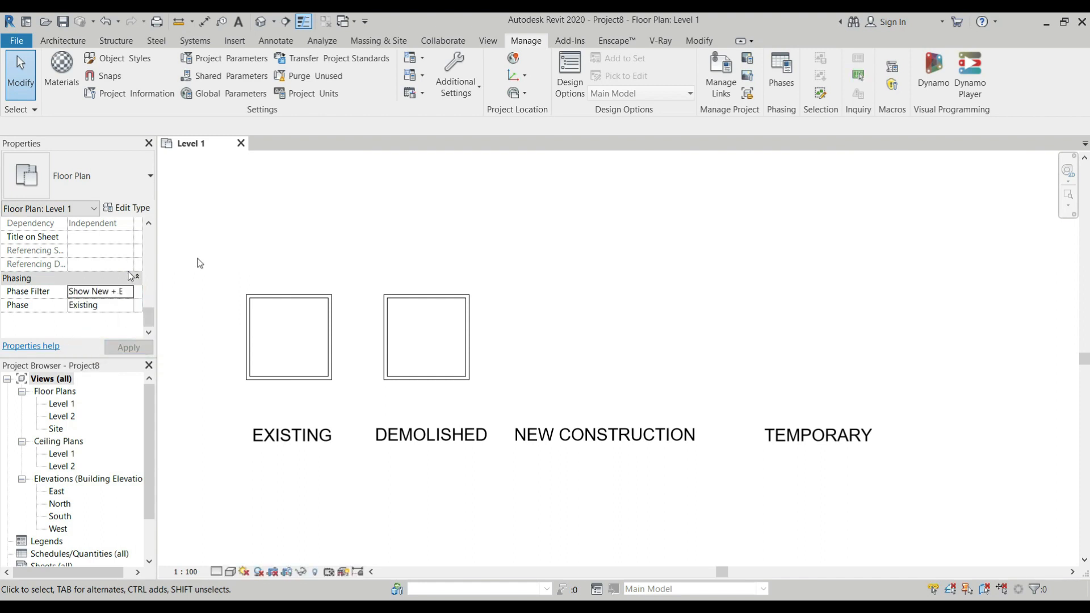
Try the Show Demolition, Show Complete and Show All filters on the Level 1 view in the Existing phase
click(129, 291)
click(102, 339)
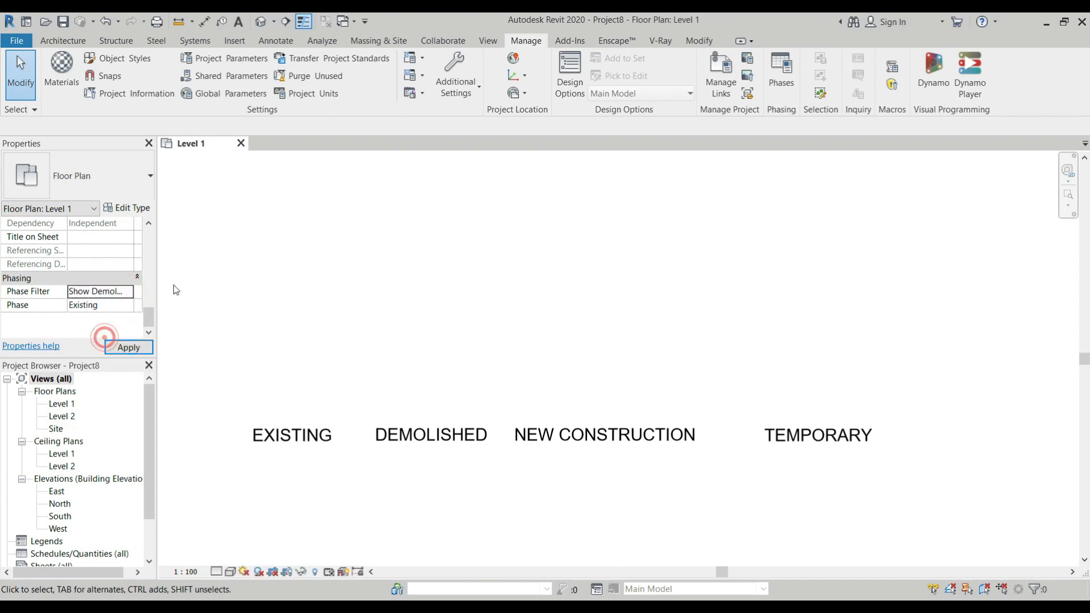
click(129, 291)
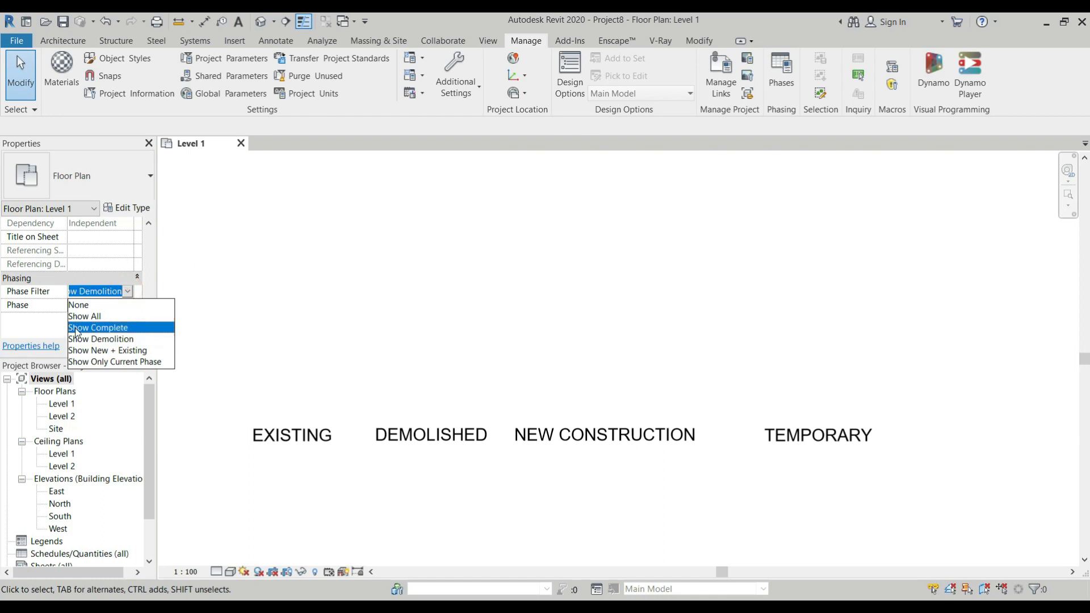
click(97, 327)
click(131, 292)
click(99, 316)
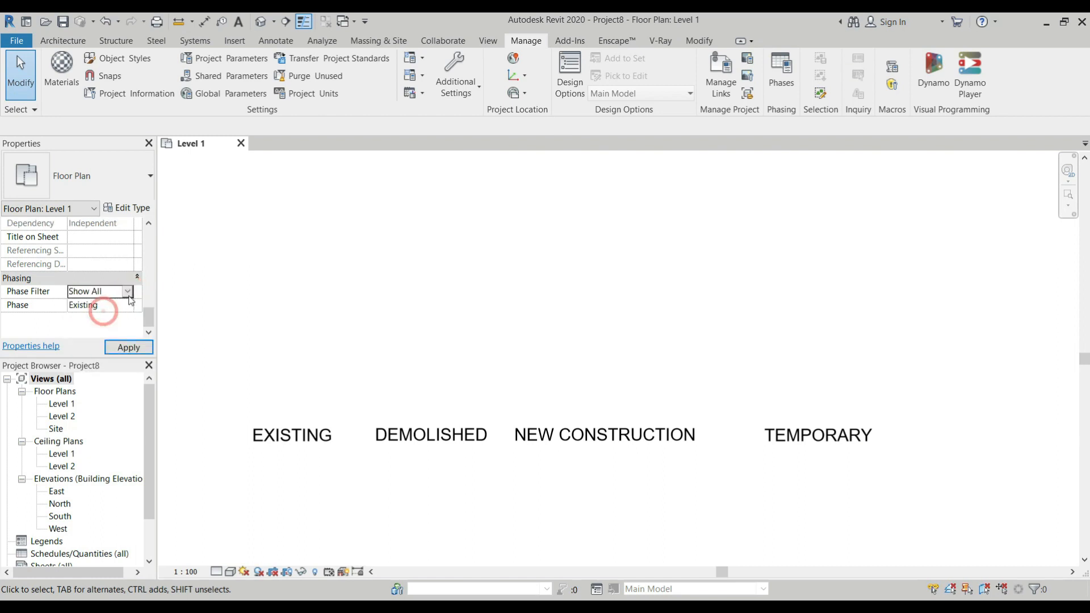
Set the Level 1 view's Phase to New Construction and its Phase Filter to Show All
click(94, 291)
click(91, 305)
click(127, 291)
click(126, 292)
click(119, 306)
click(127, 305)
click(95, 330)
click(127, 291)
click(126, 291)
click(126, 291)
click(96, 316)
click(339, 253)
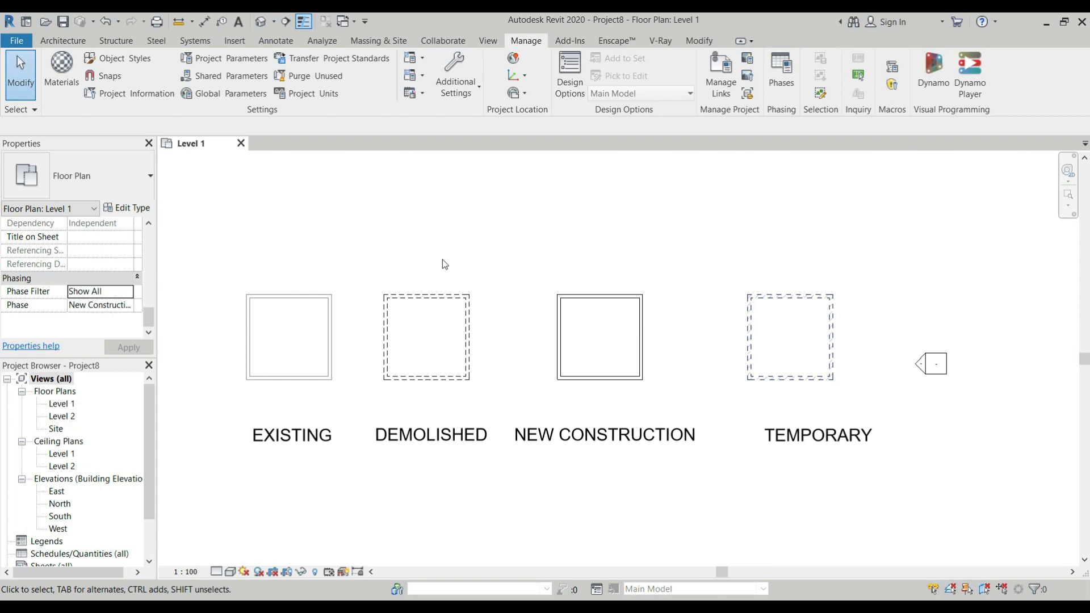
Split the lower wall of the Existing square at two points to isolate its middle segment
scroll(302, 382, up, 5)
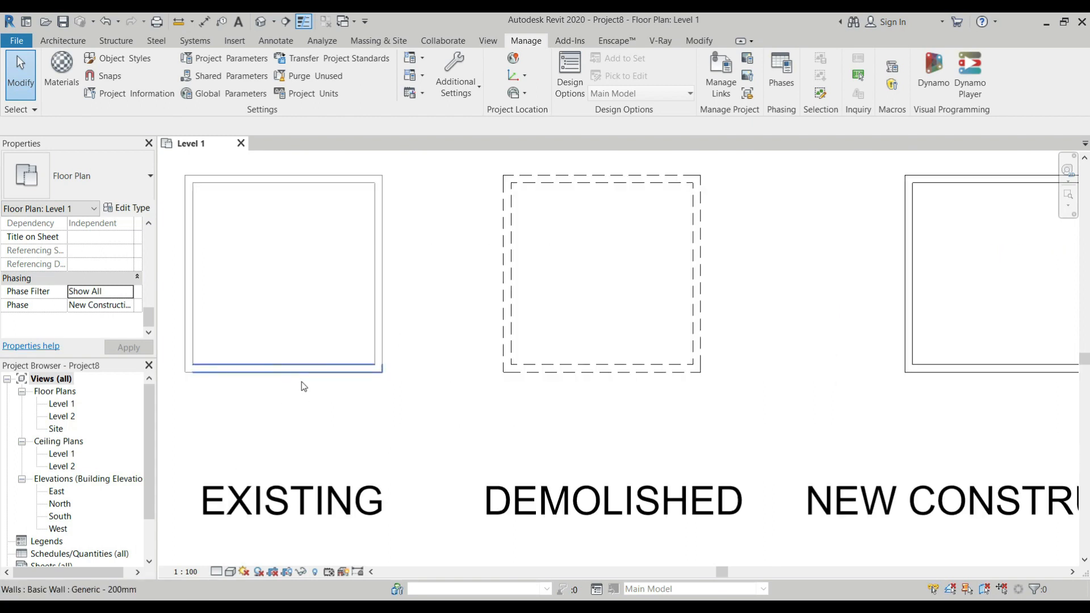
scroll(373, 356, down, 3)
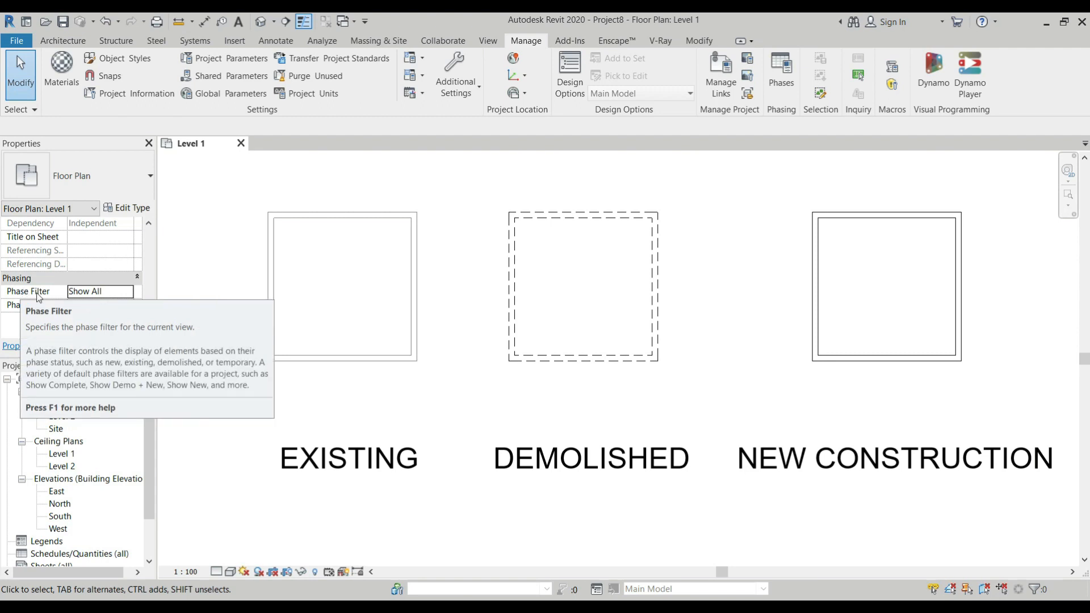
scroll(262, 204, down, 1)
scroll(300, 276, up, 1)
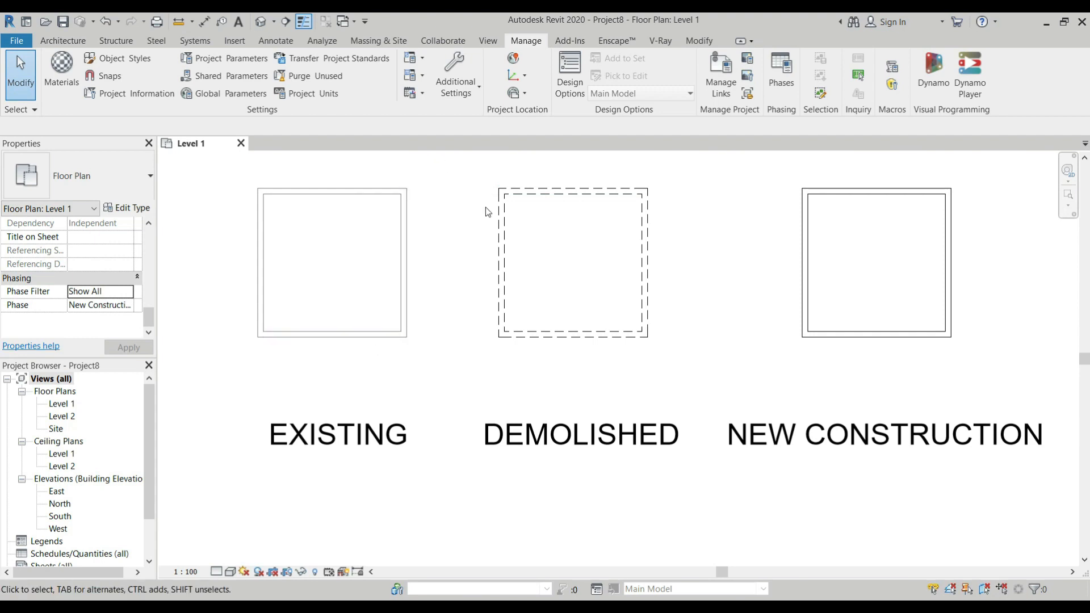
click(701, 42)
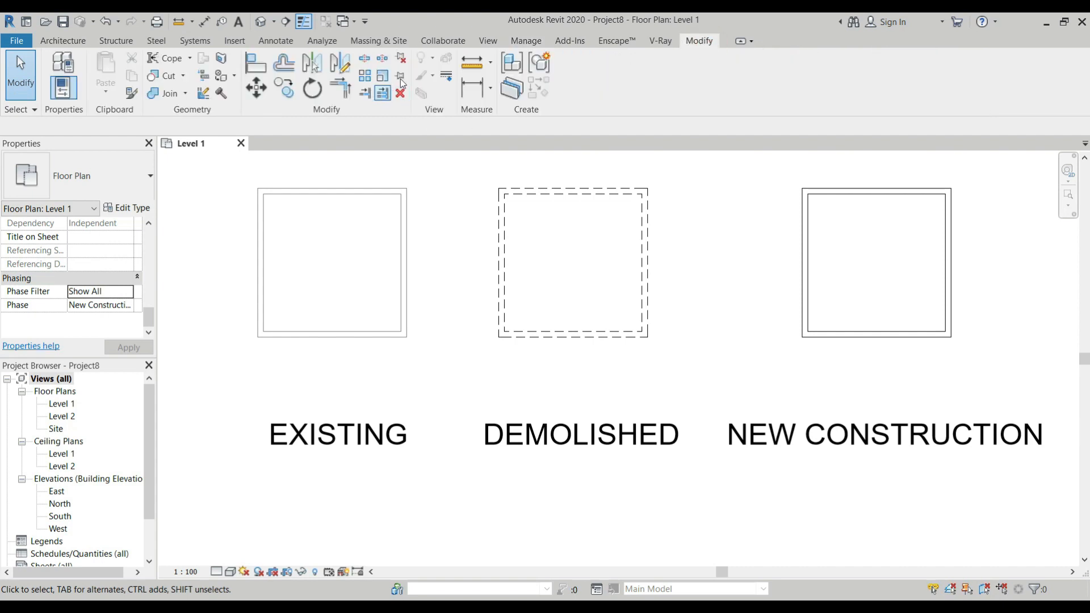
click(363, 58)
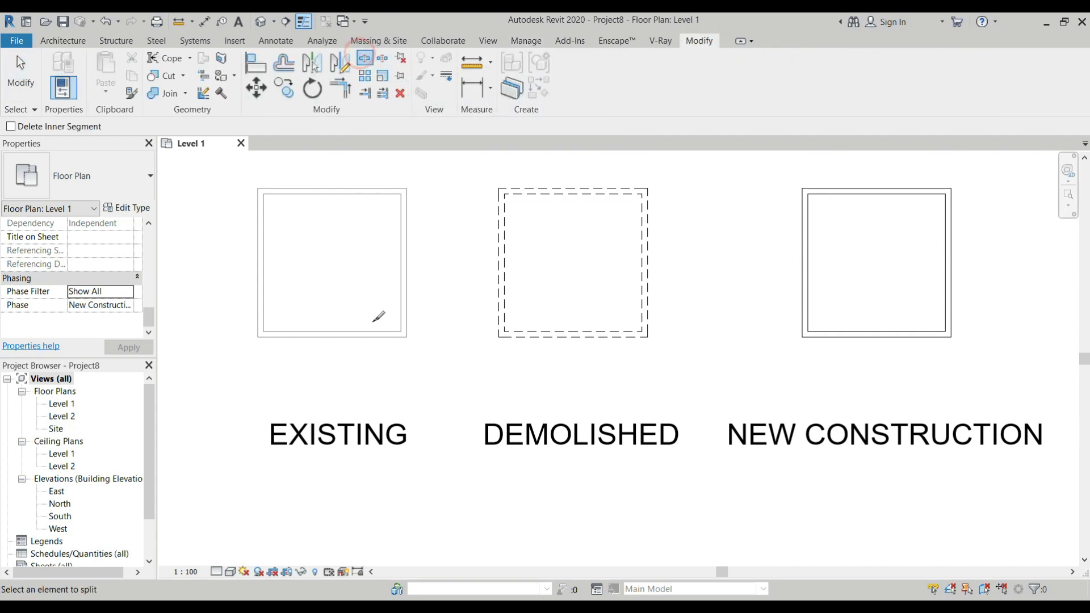
click(377, 323)
key(Escape)
click(379, 332)
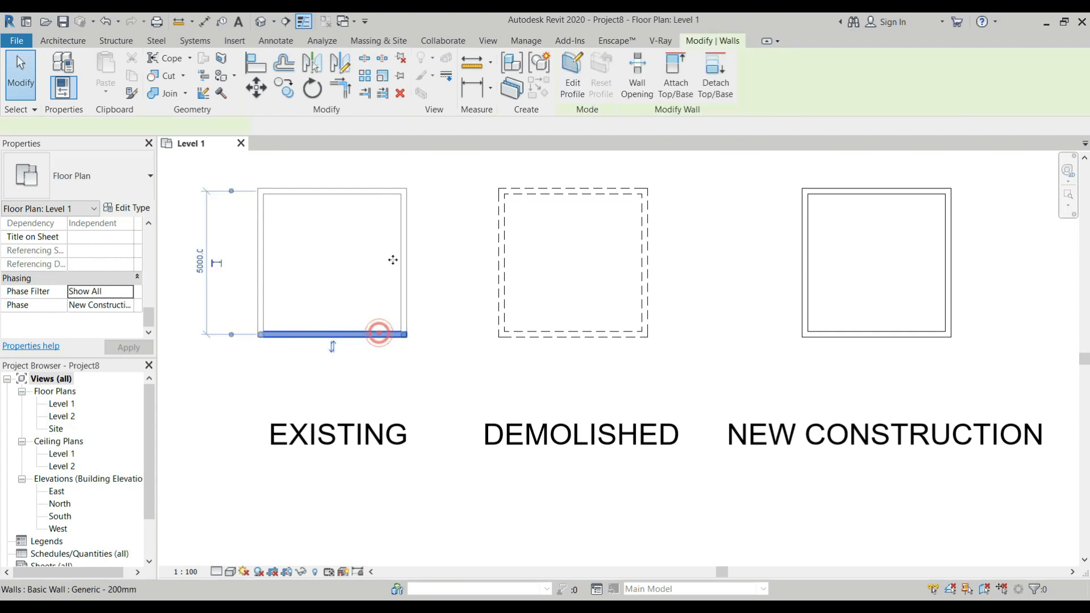
key(s)
key(l)
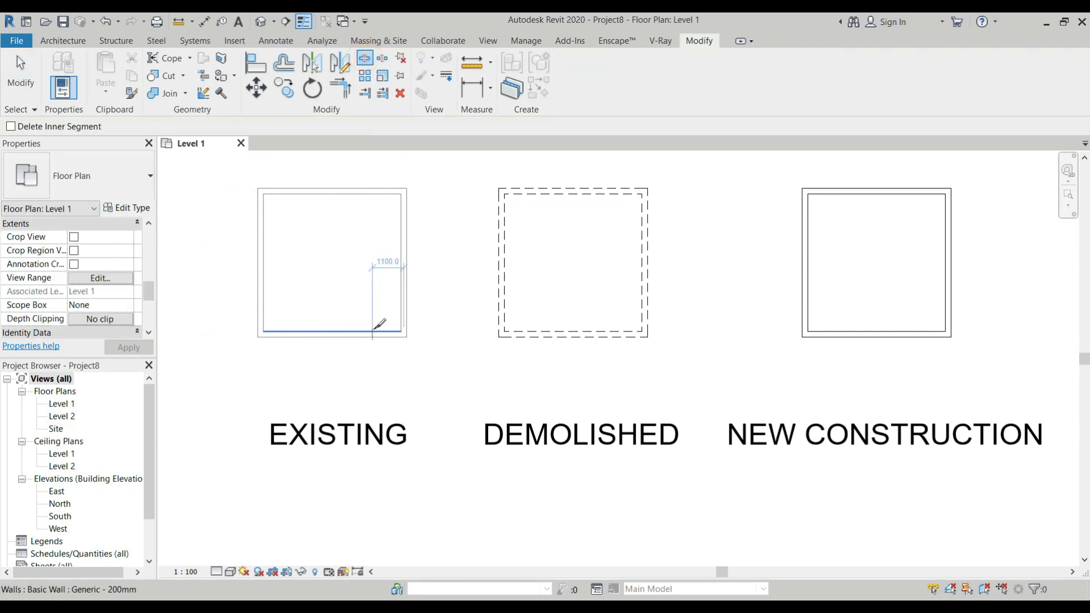
click(372, 333)
click(300, 333)
key(Escape)
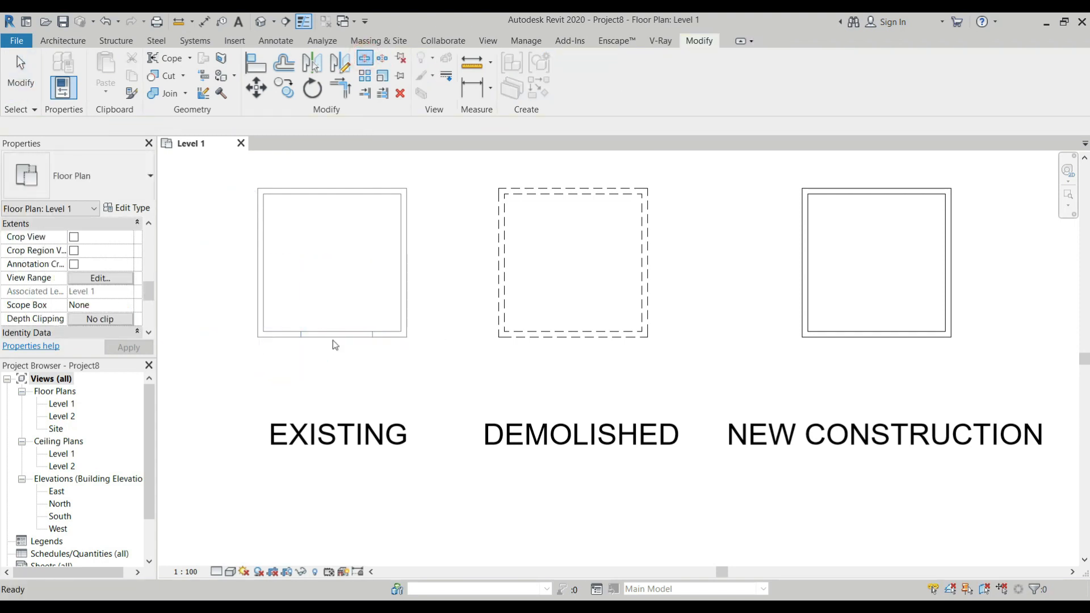
Try to set the middle wall segment's Phase Created to New Construction and its Phase Demolished to Existing
click(336, 333)
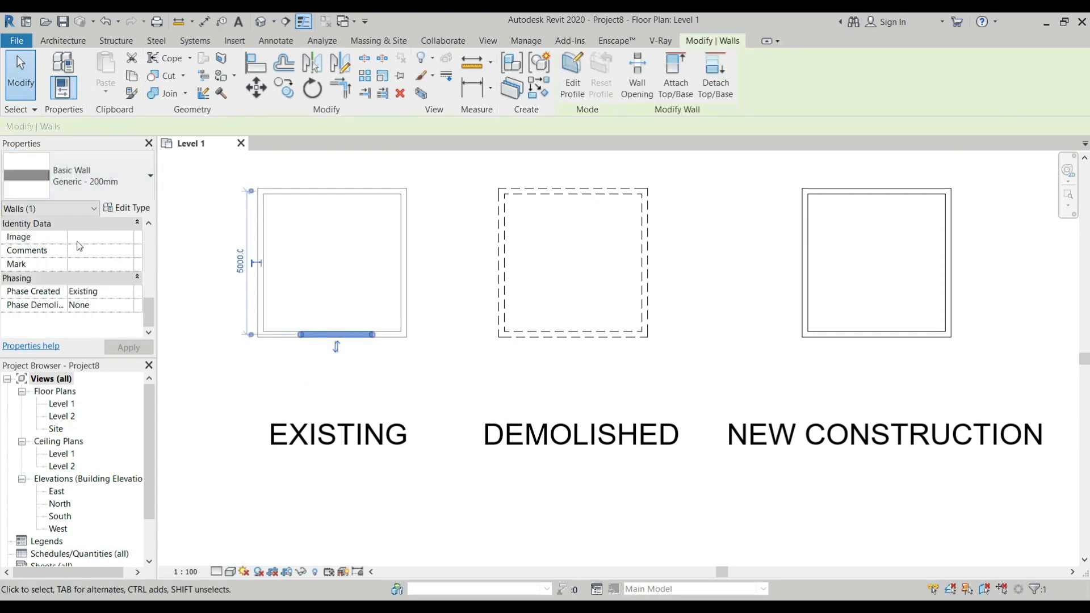
click(130, 293)
click(128, 291)
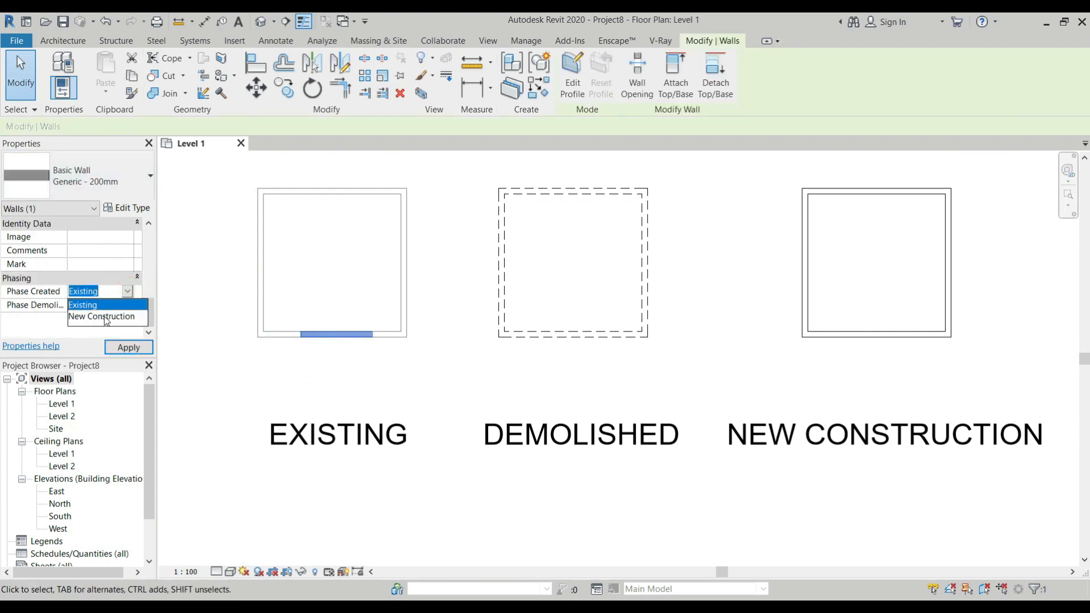
click(105, 320)
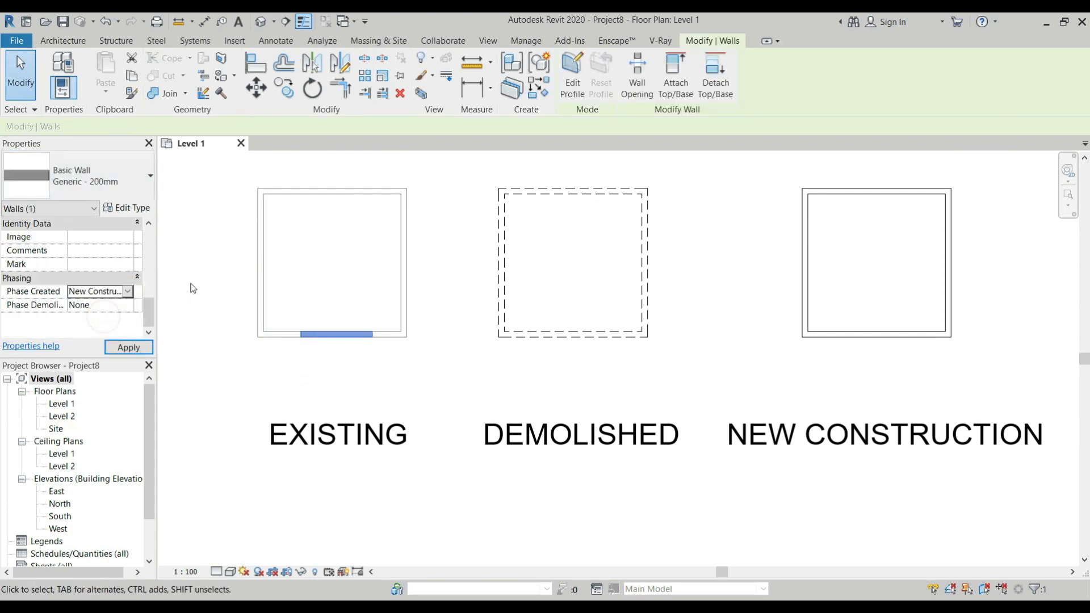
click(123, 305)
click(127, 306)
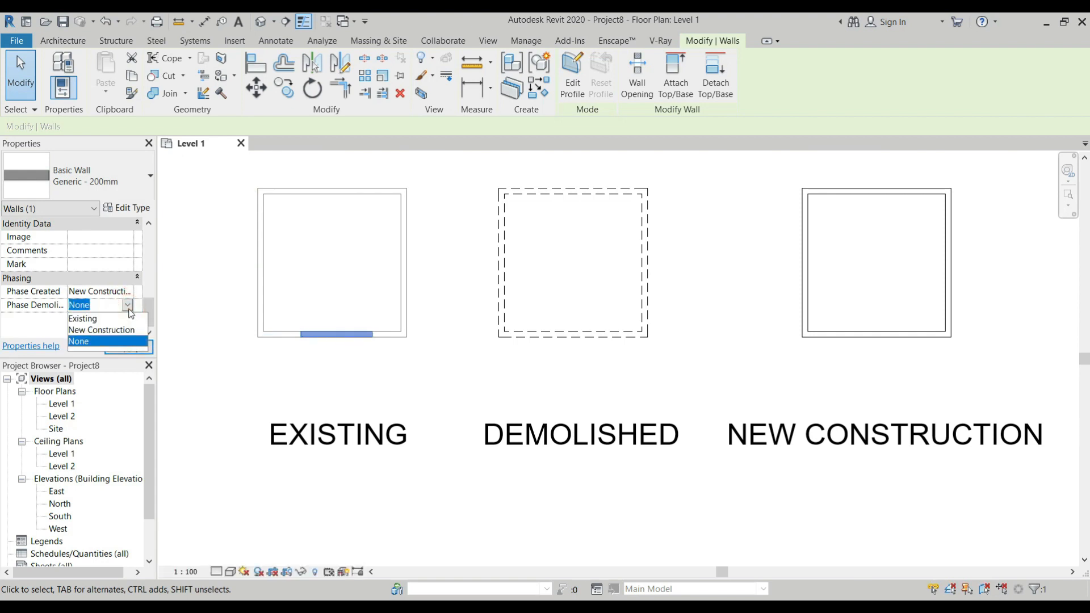
click(85, 320)
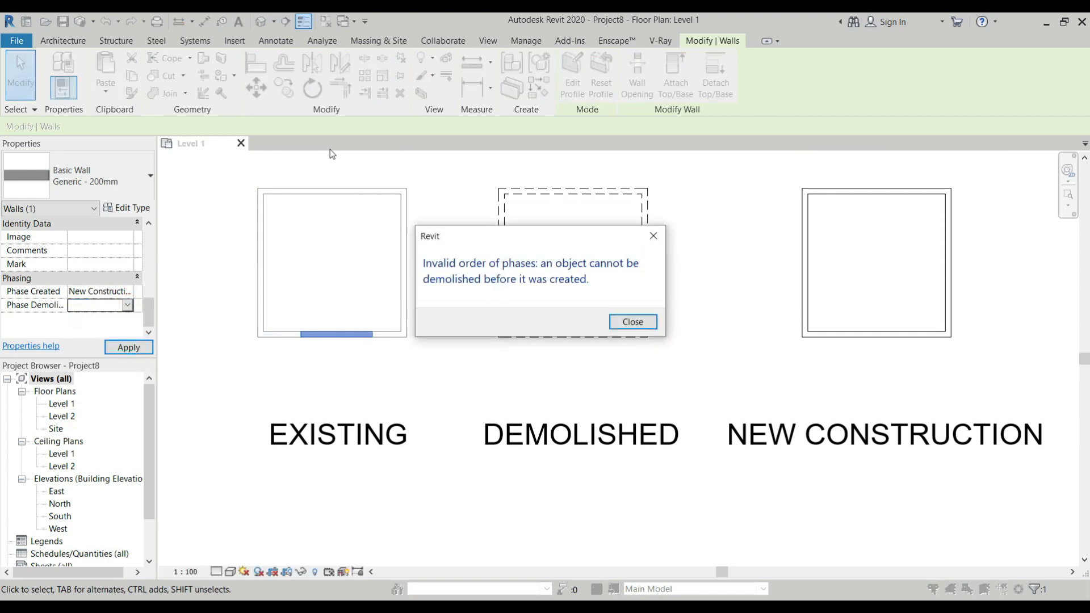
click(630, 322)
Set the middle wall segment's Phase Created to Existing and its Phase Demolished to New Construction
click(128, 291)
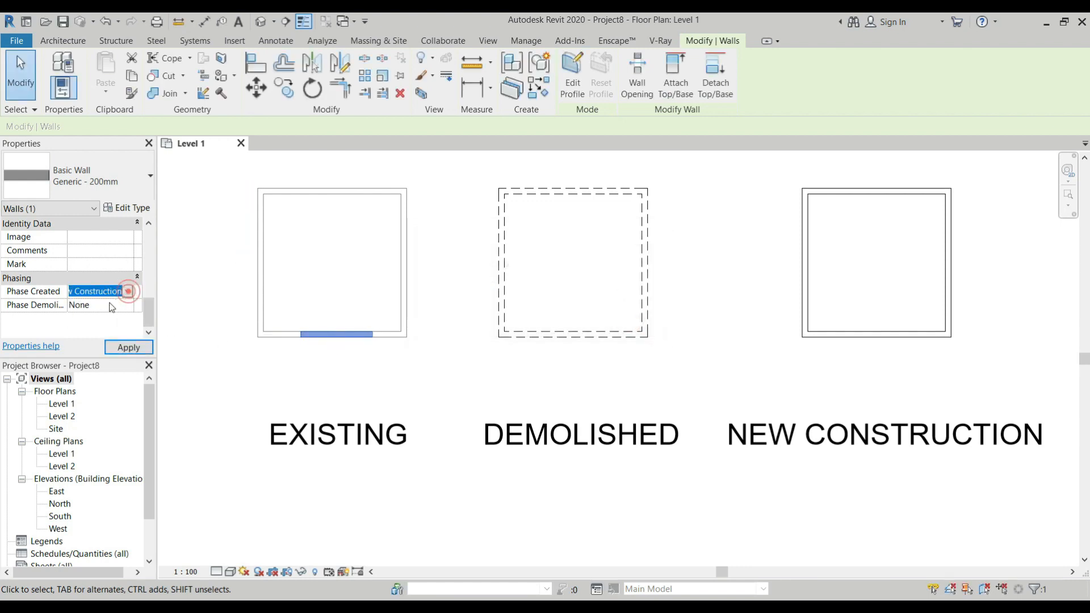
click(128, 291)
click(85, 302)
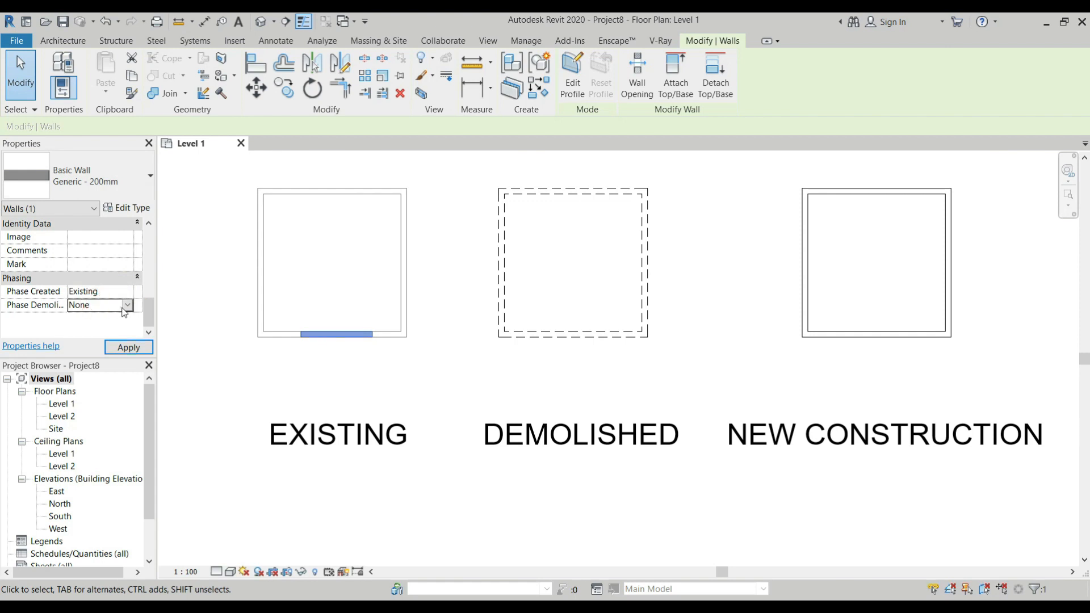
click(125, 306)
click(101, 330)
click(404, 161)
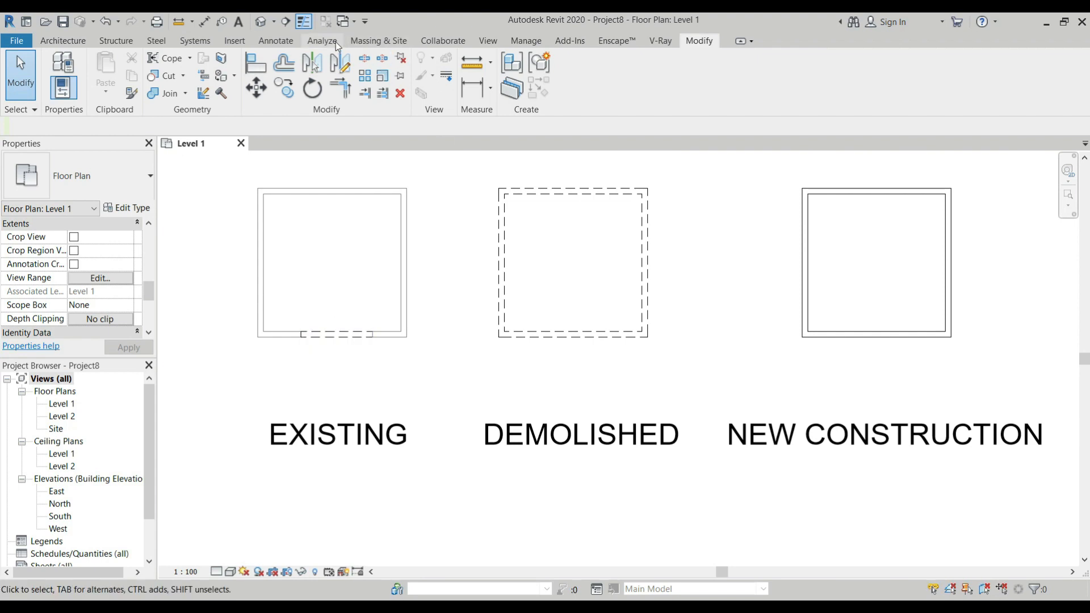
Open the default 3D view and examine how the demolished wall segment and the four sample wall boxes are displayed
click(259, 21)
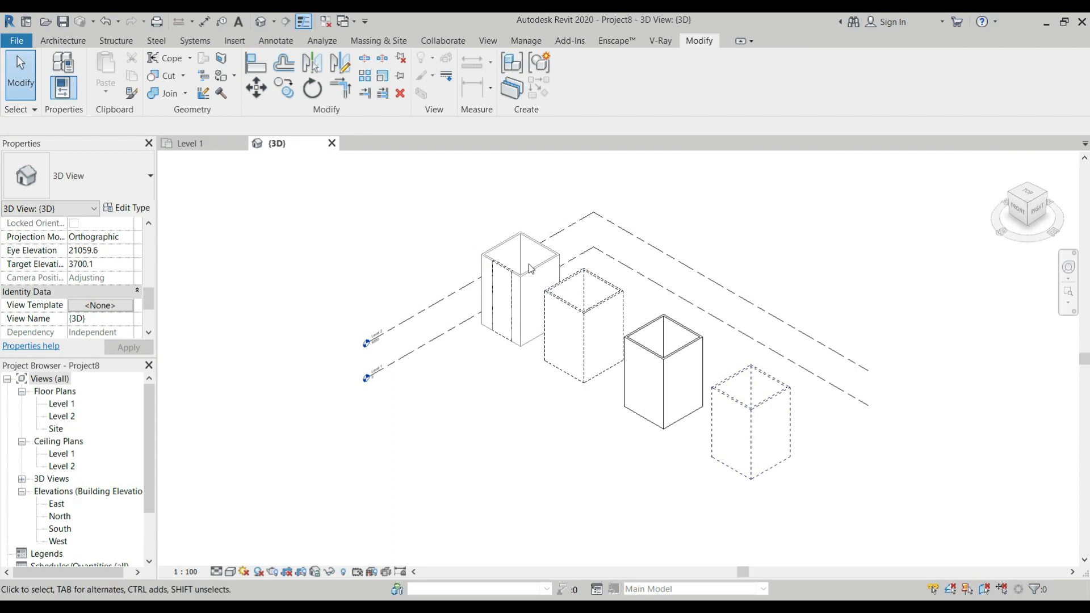
scroll(531, 272, up, 3)
scroll(528, 298, down, 2)
shift+middle_drag(499, 352, 562, 340)
scroll(459, 376, up, 3)
scroll(416, 306, up, 2)
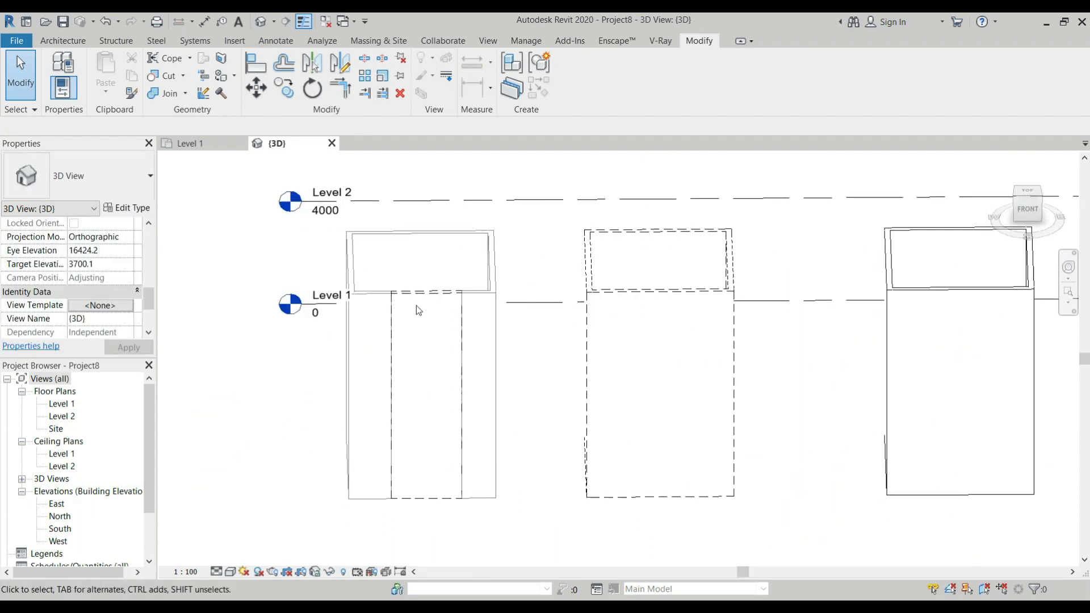
click(426, 291)
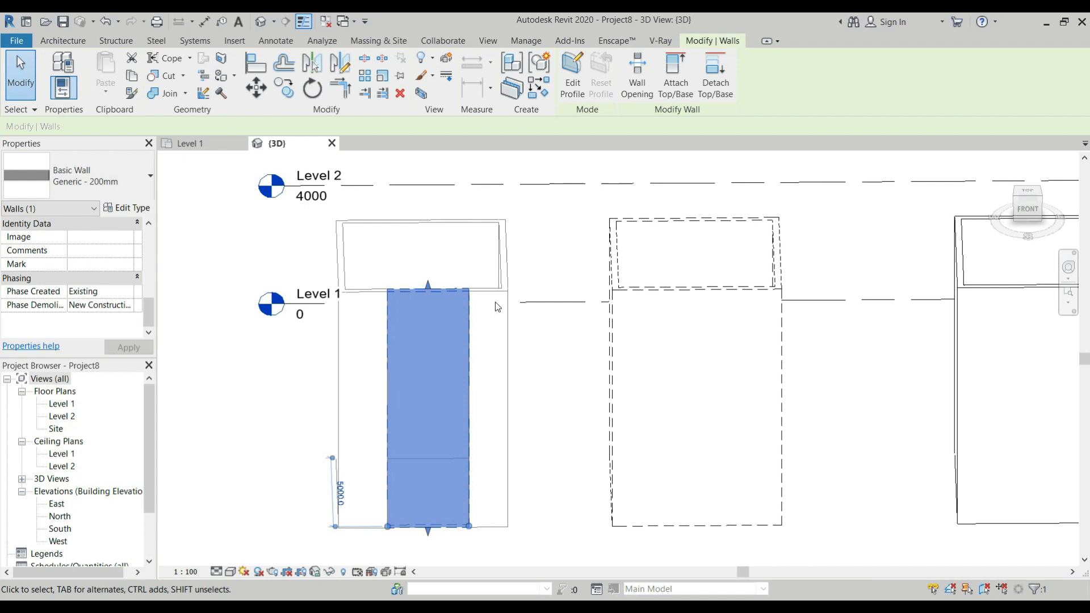
shift+middle_drag(500, 329, 448, 450)
scroll(343, 315, down, 3)
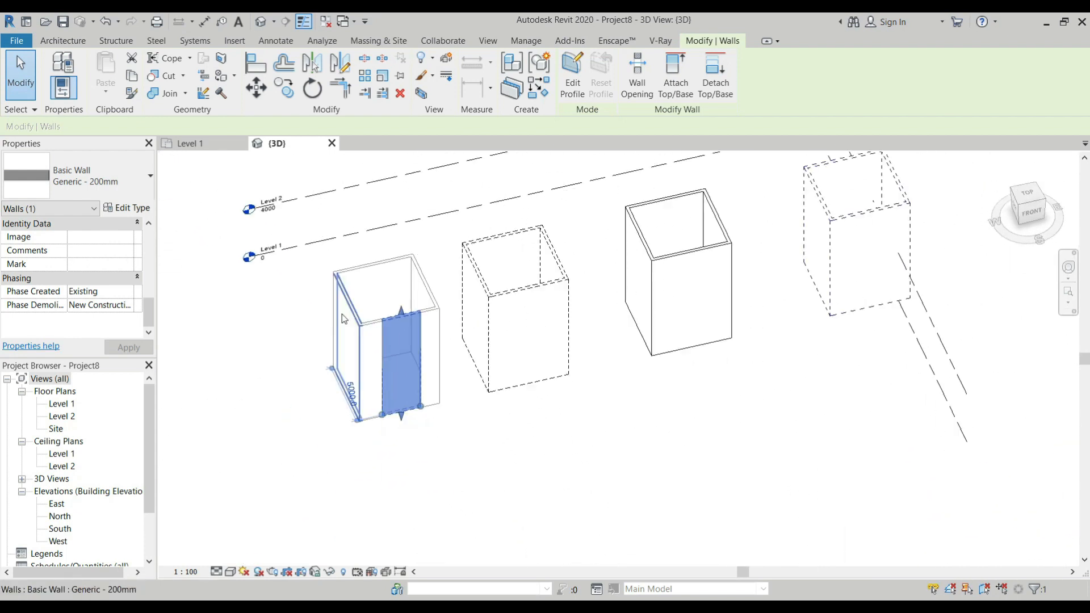
scroll(628, 260, up, 1)
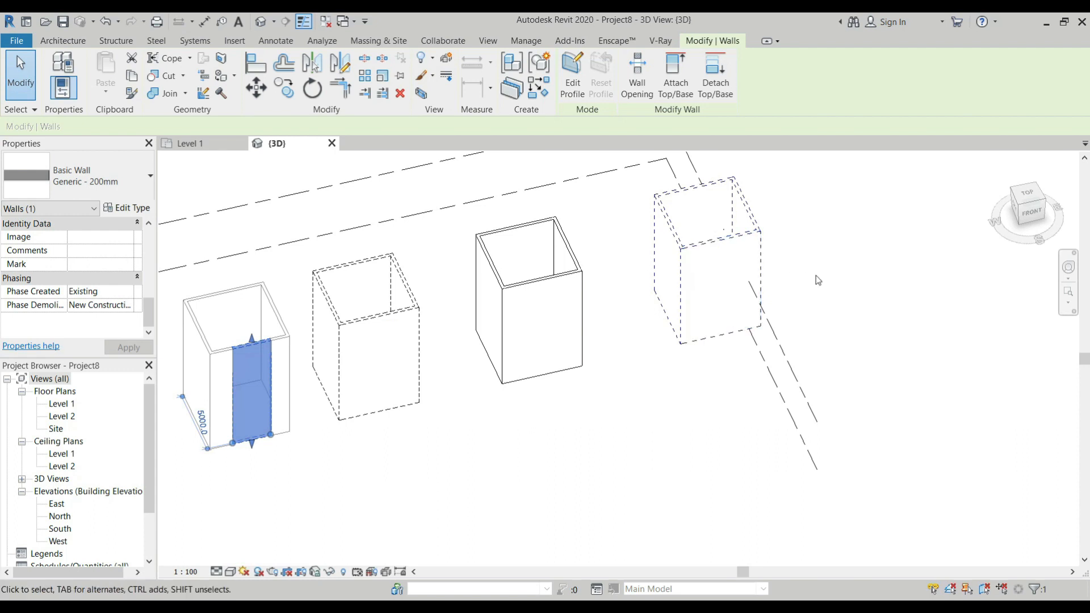
scroll(816, 275, down, 2)
scroll(458, 273, up, 1)
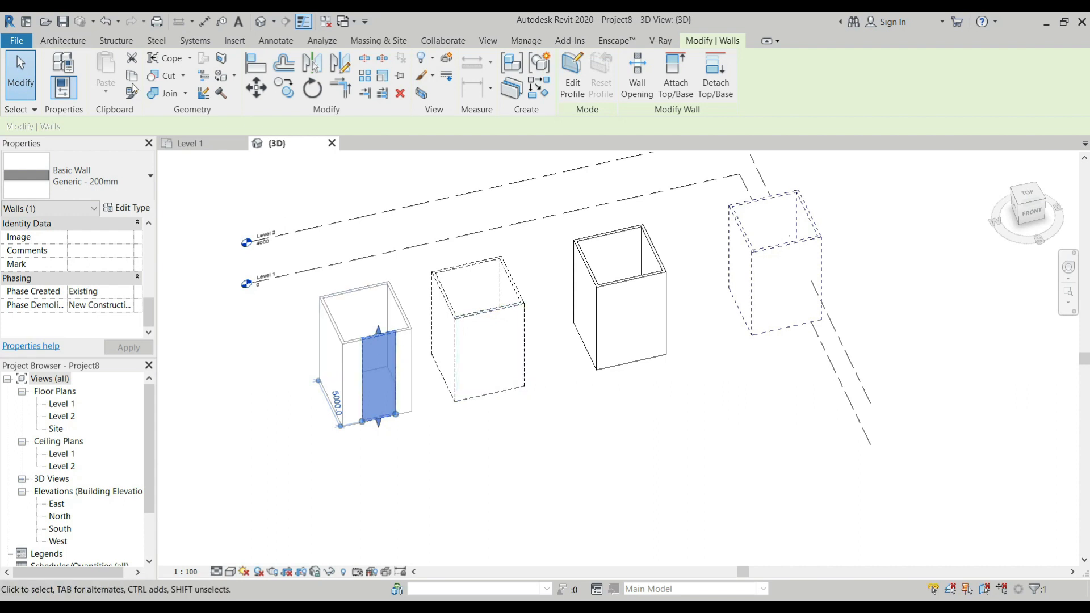
On Level 1, place an M_Single-Flush 0915 x 2134mm door in the Existing square's left wall, about 1900 mm from the lower corner
click(190, 143)
key(d)
key(r)
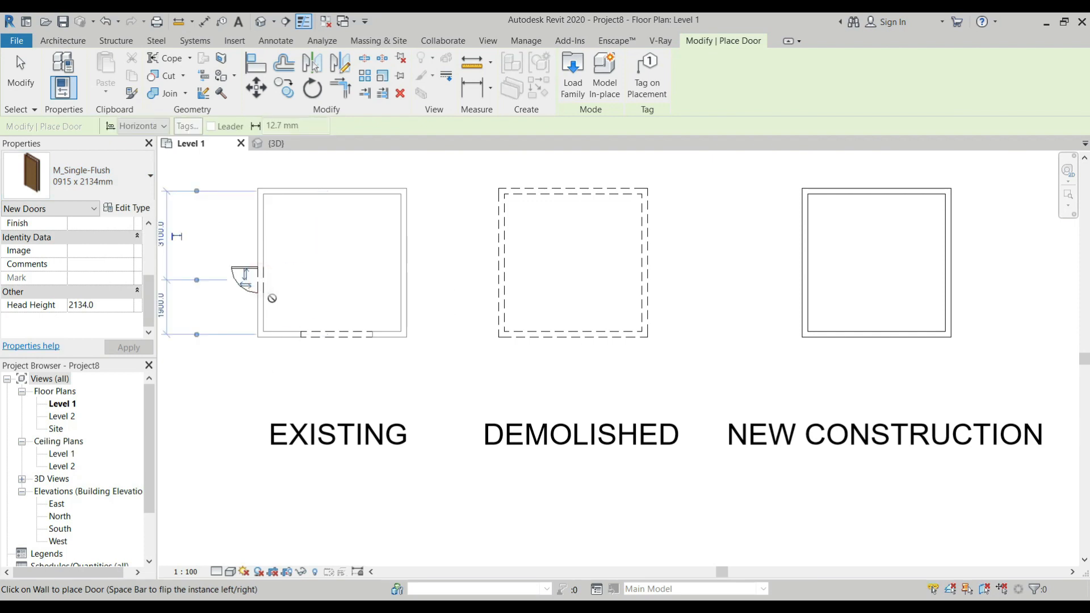
scroll(229, 273, up, 1)
scroll(229, 273, up, 2)
key(Escape)
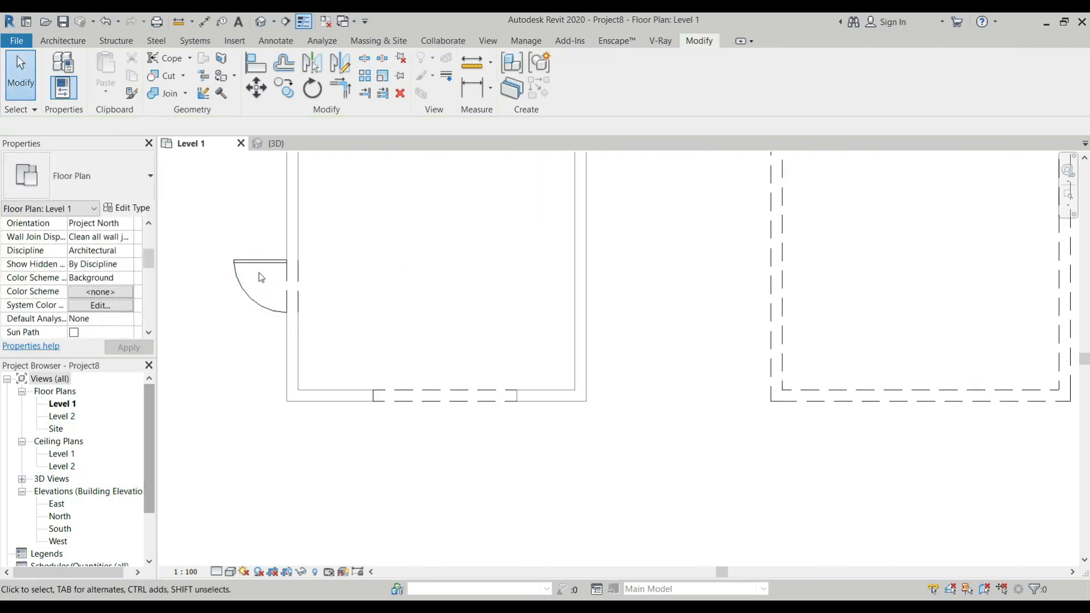
Set the new door's Phase Created to Existing
click(256, 265)
scroll(127, 316, down, 2)
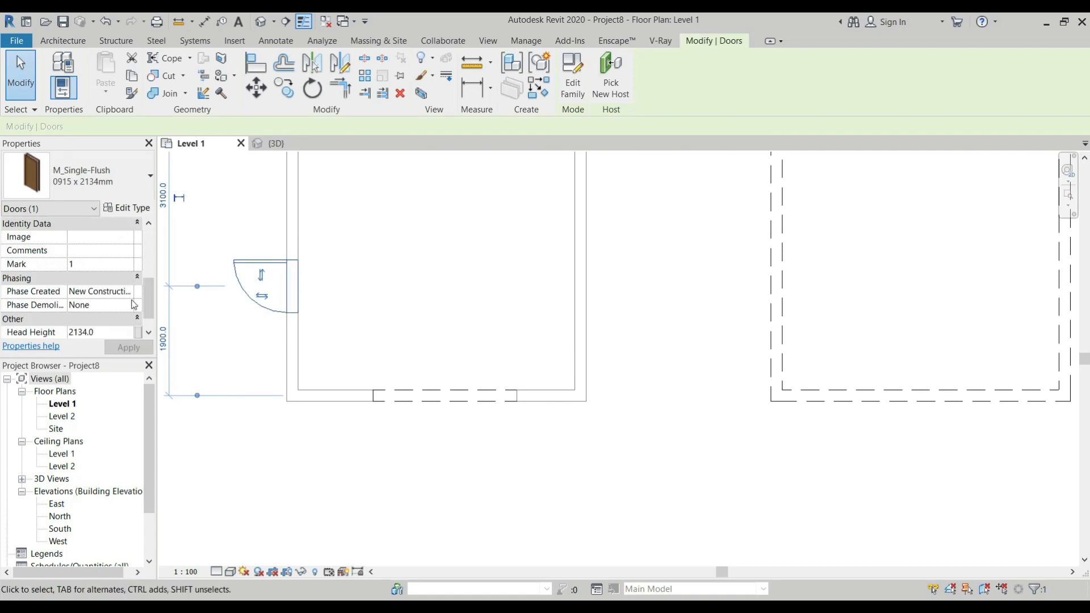
click(127, 264)
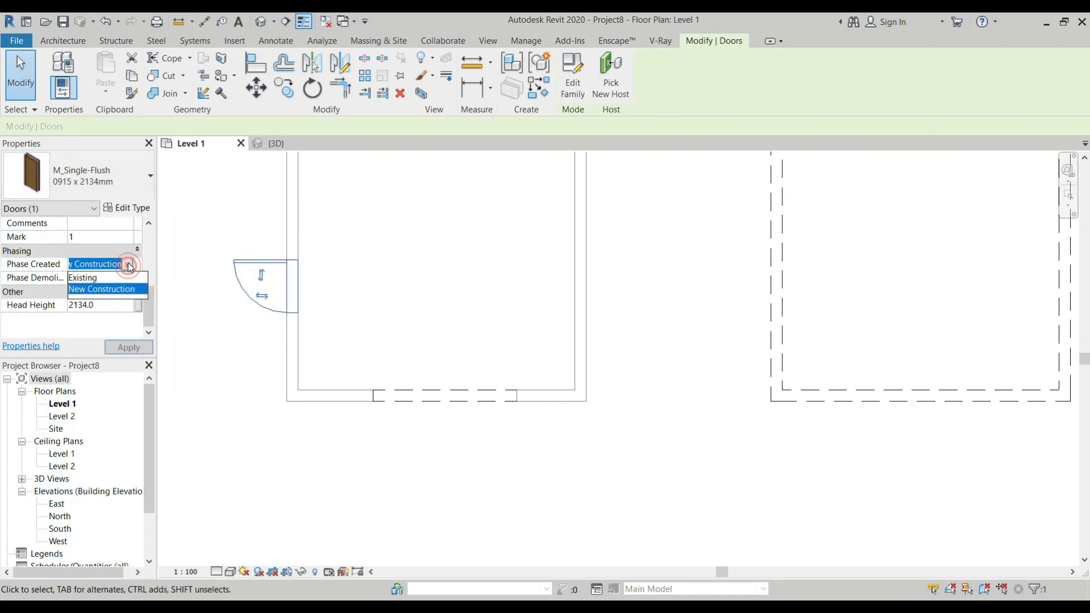
click(85, 276)
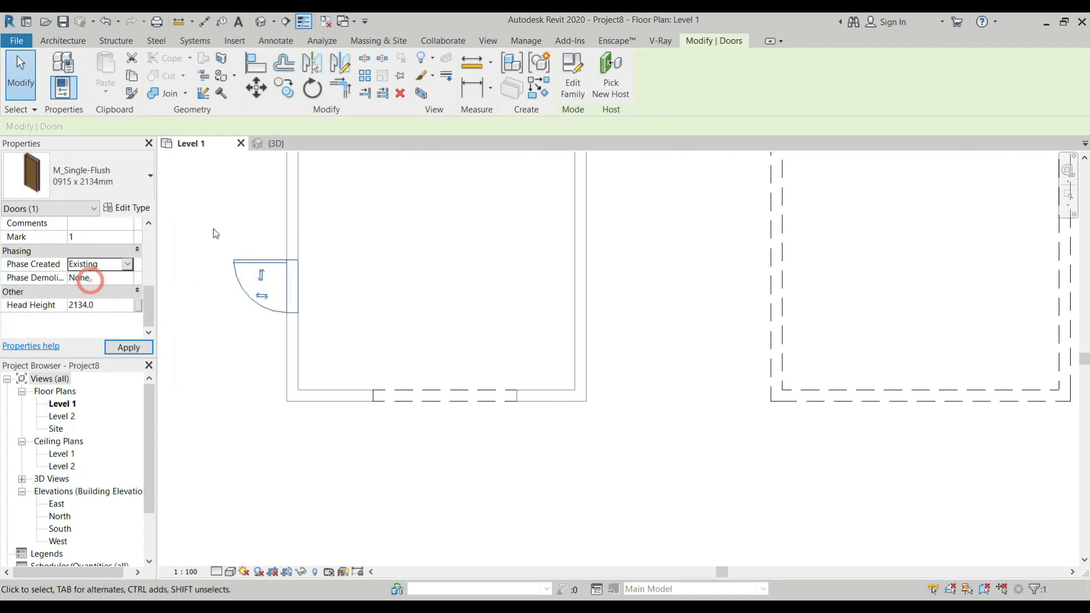
click(306, 464)
scroll(402, 337, down, 2)
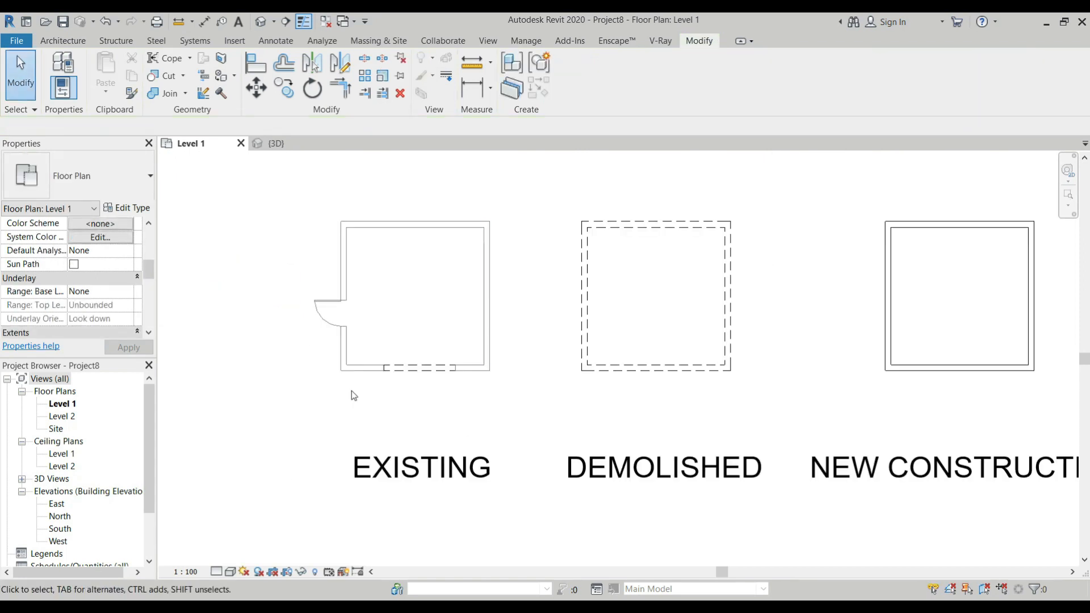
Set the Phase Demolished of the Existing square's door to New Construction
click(318, 305)
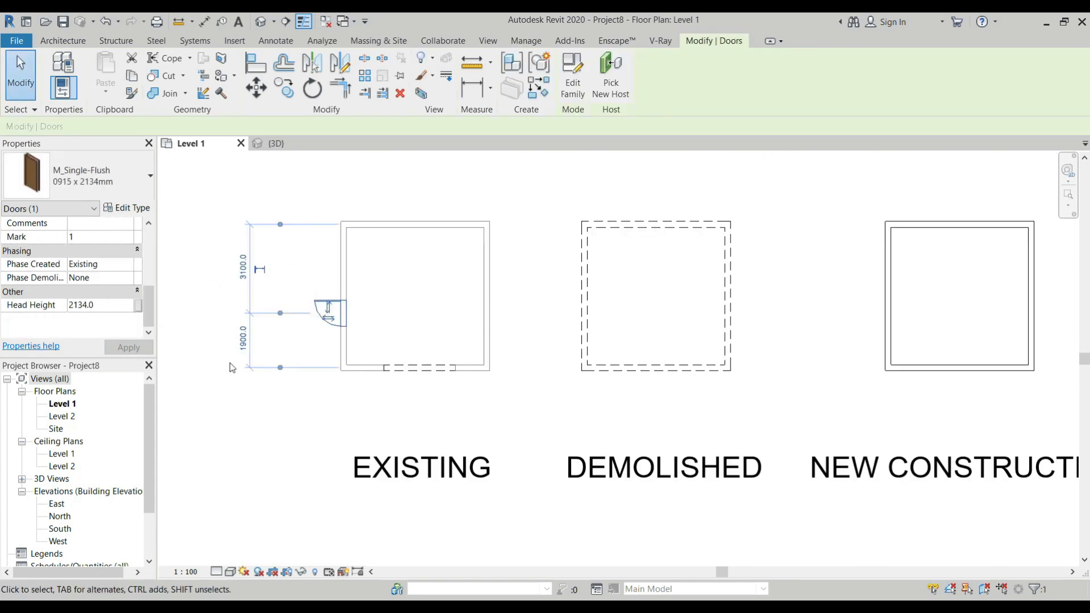
click(126, 278)
click(127, 279)
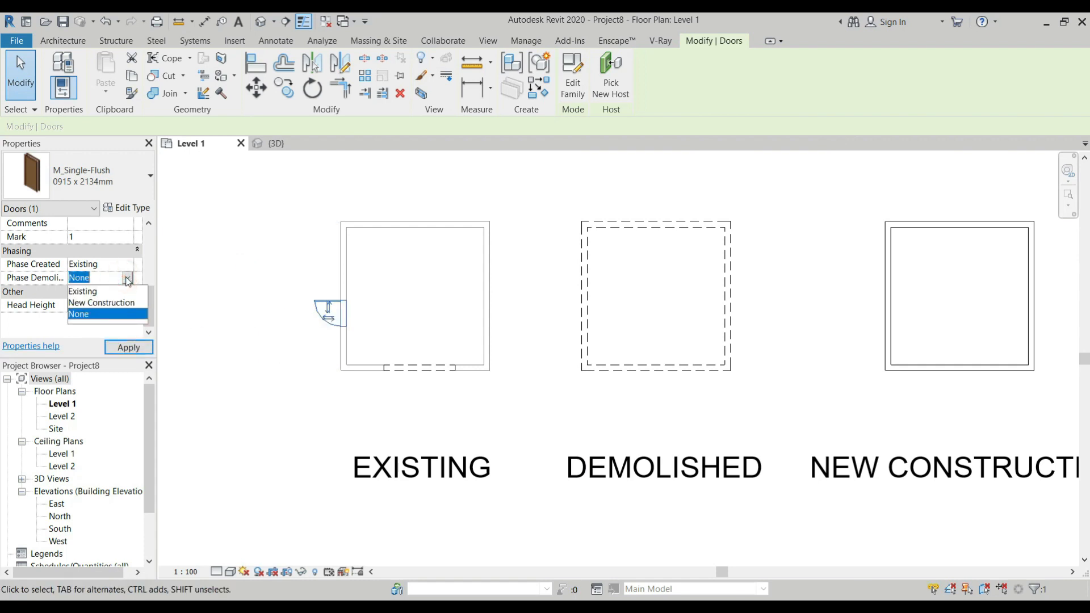
click(101, 302)
click(201, 255)
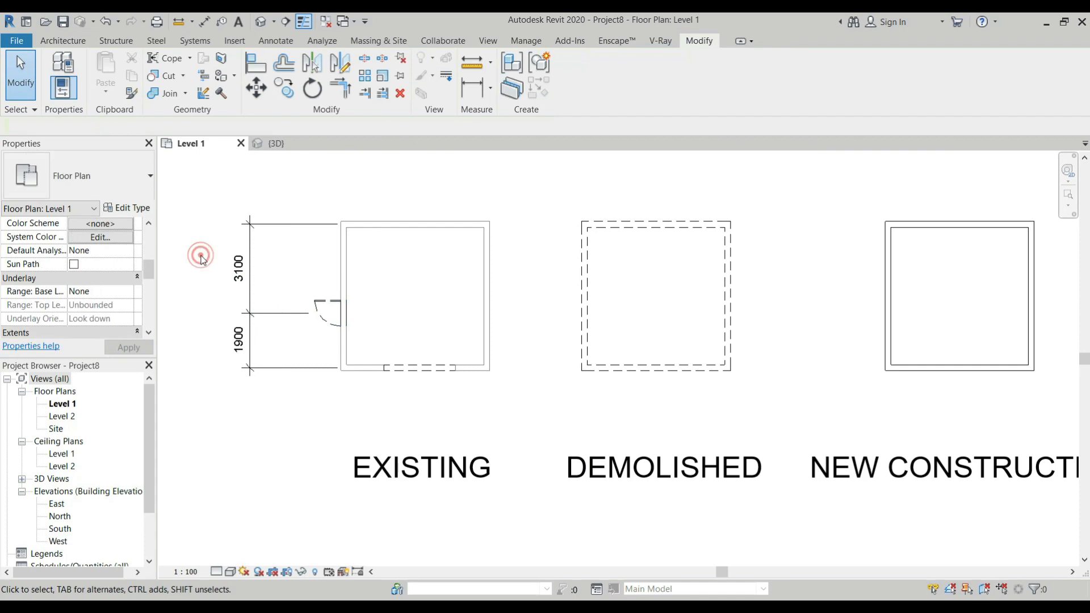
Inspect the demolished door in the 3D view and set that view's Phase Filter to Show Demolition
scroll(339, 309, up, 2)
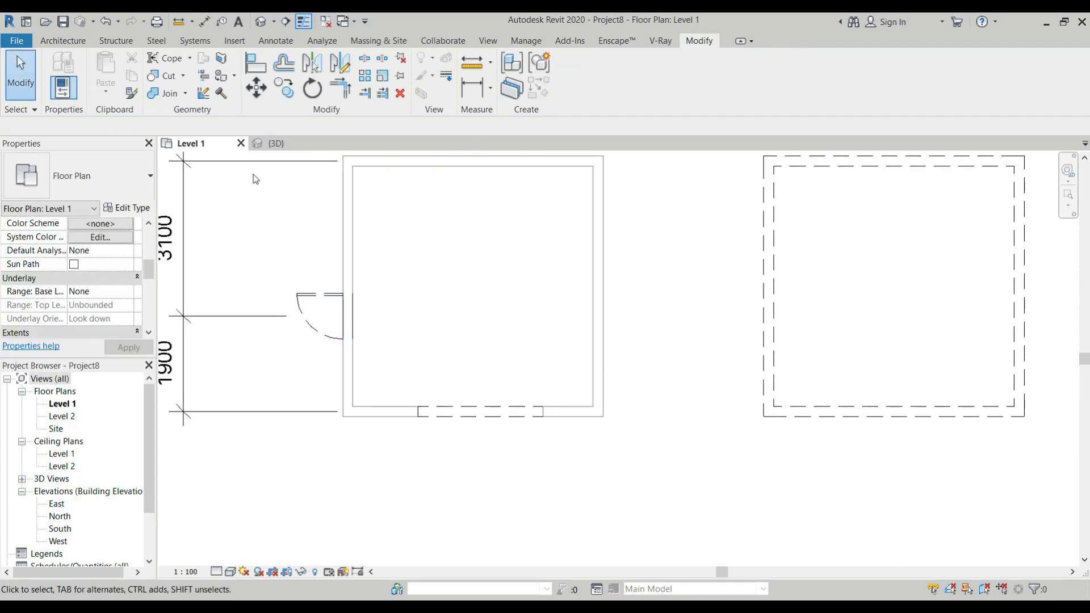
click(297, 142)
shift+middle_drag(306, 435, 488, 377)
scroll(357, 455, up, 4)
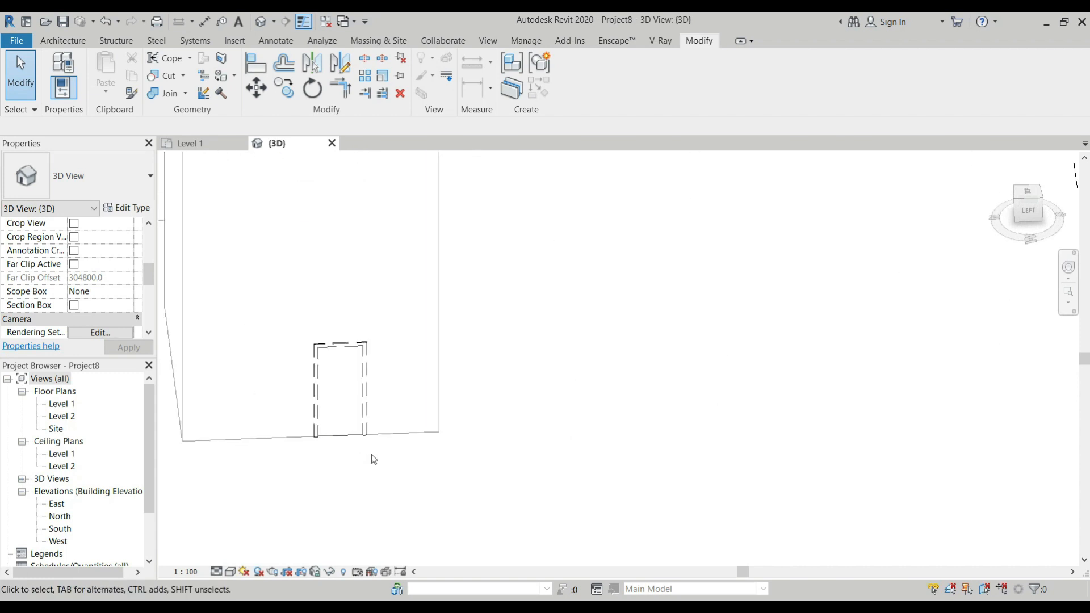
scroll(121, 319, down, 3)
click(112, 297)
click(127, 292)
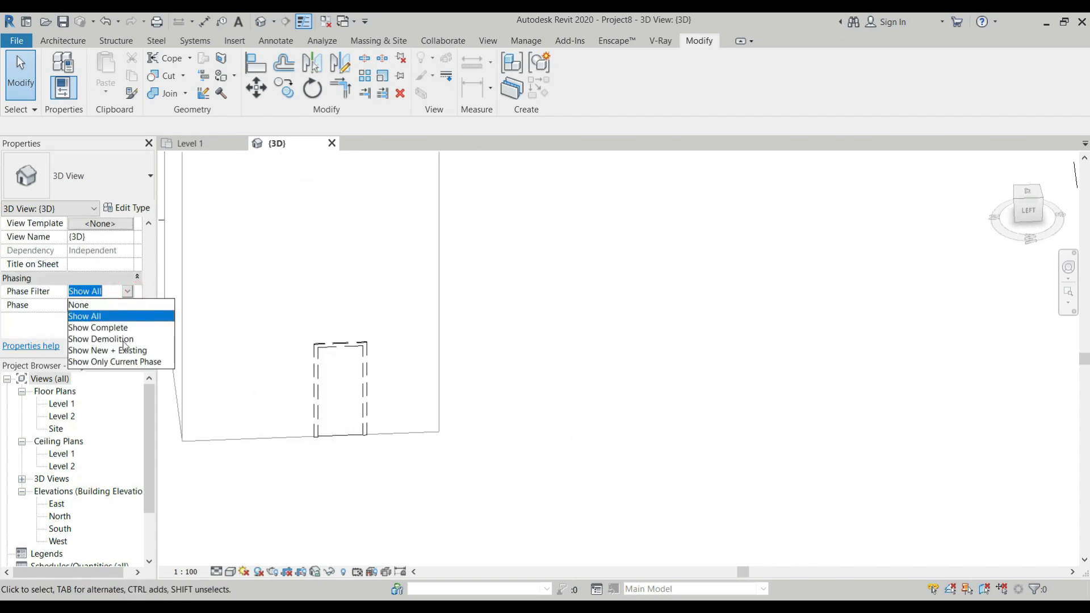
click(124, 340)
scroll(489, 328, down, 3)
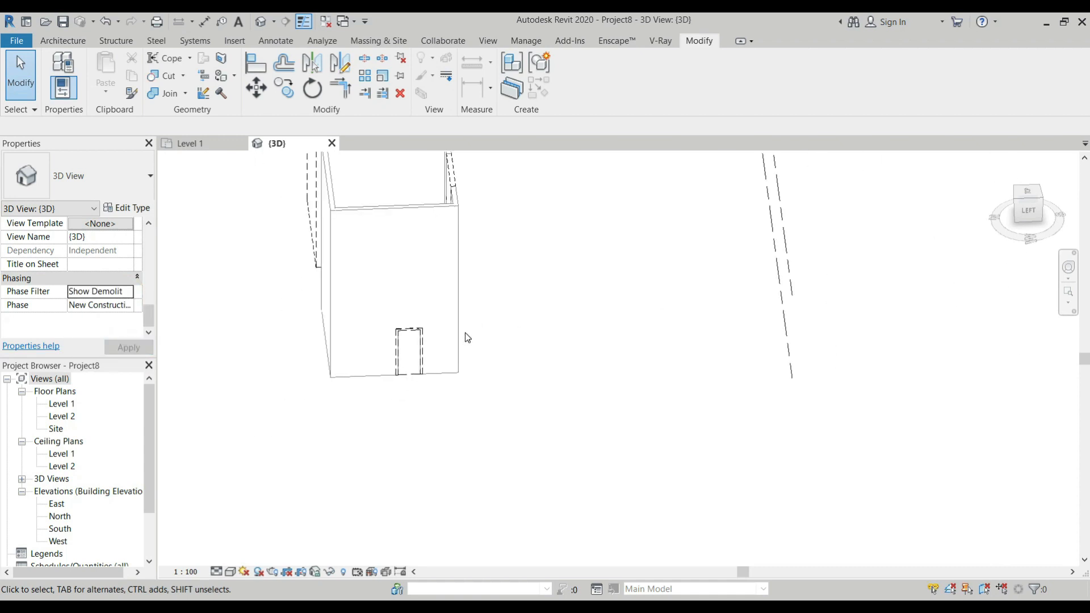
Set the 3D view's Phase Filter to Show New + Existing and inspect the Existing square where the wall segment and door were demolished
shift+middle_drag(550, 367, 348, 383)
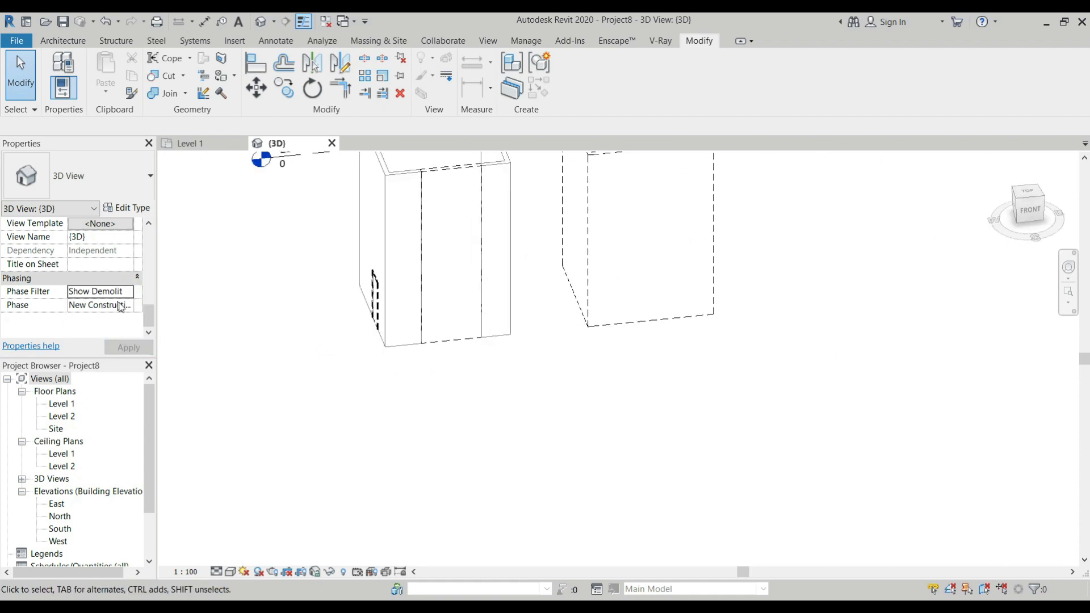
scroll(421, 250, down, 3)
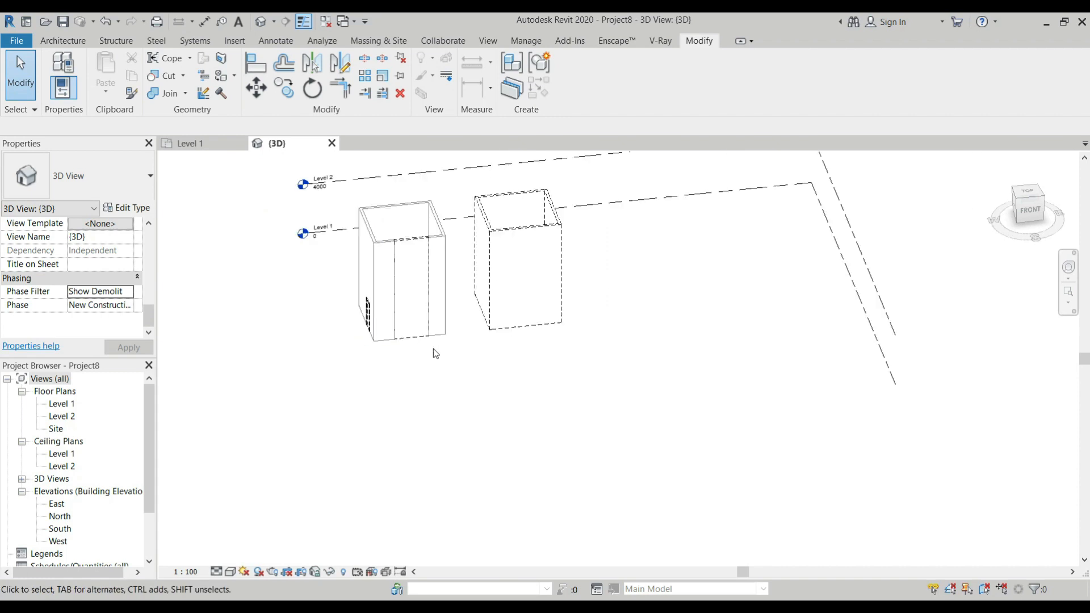
scroll(203, 314, up, 2)
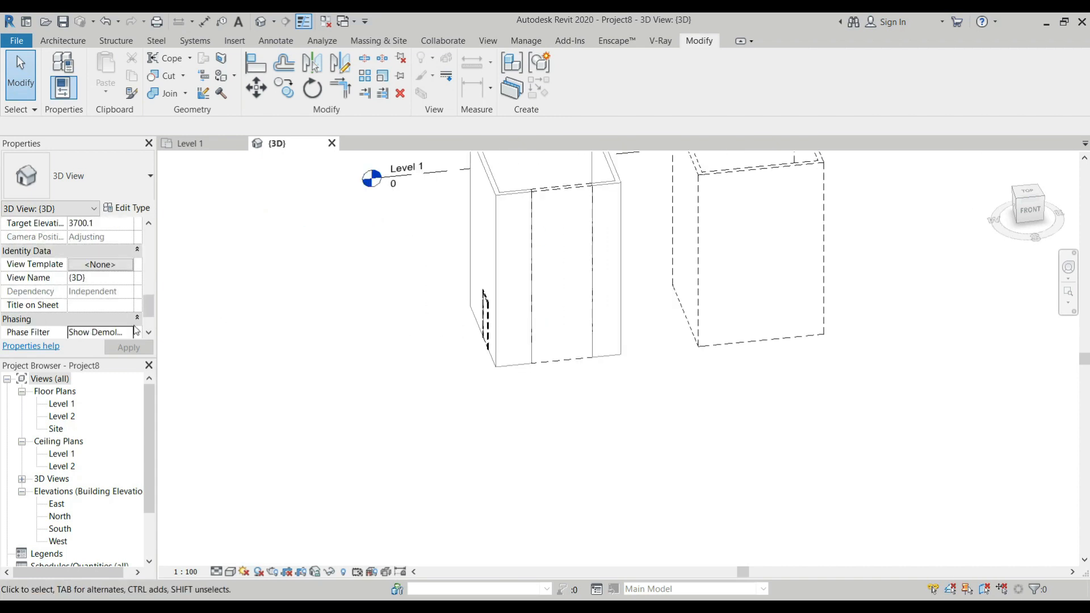
click(127, 290)
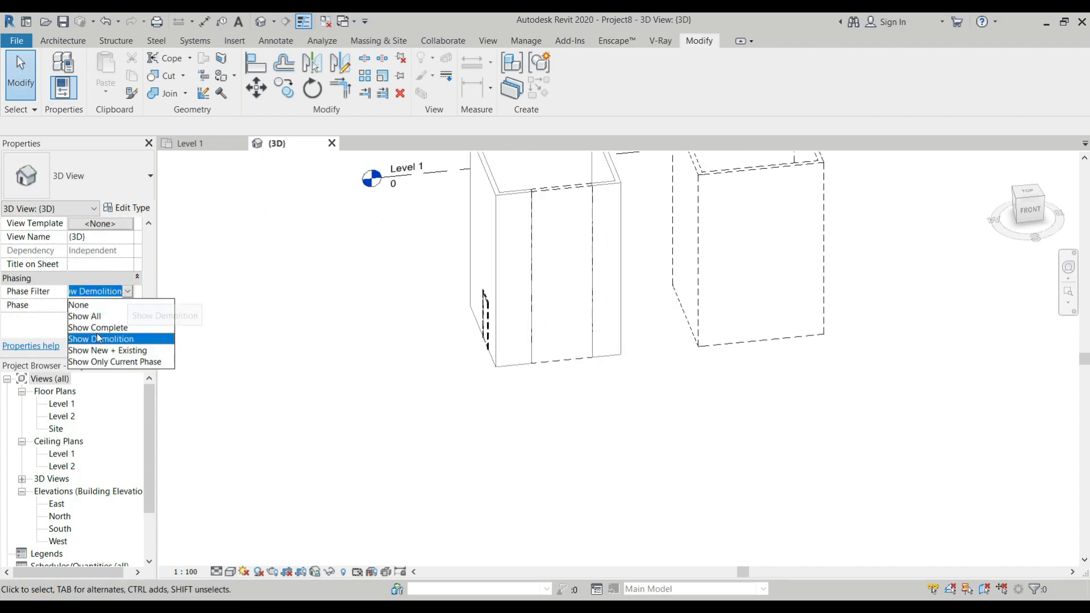
click(127, 352)
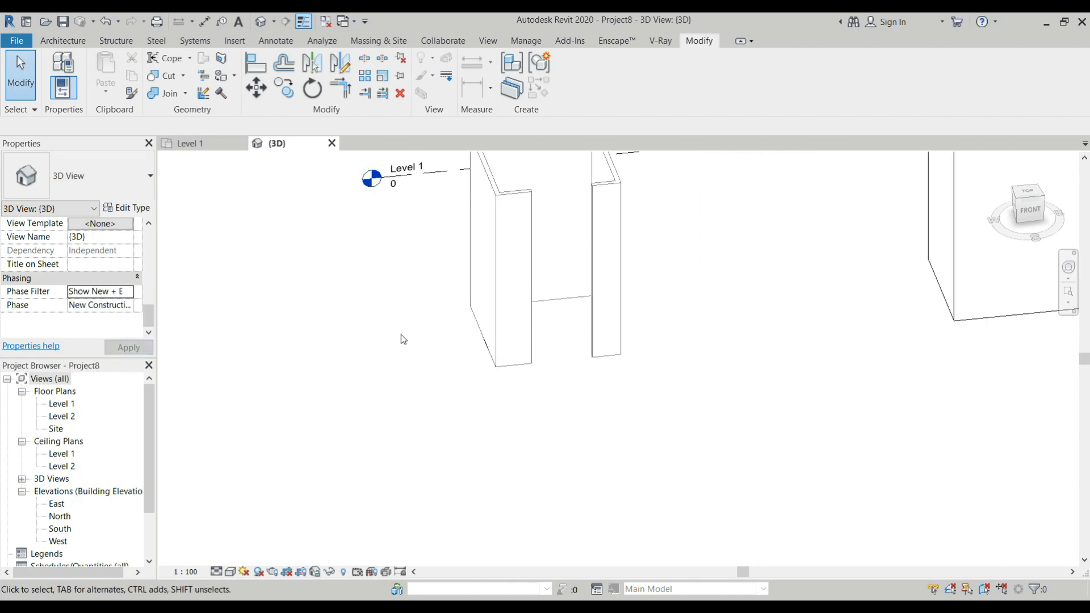
scroll(400, 335, down, 3)
shift+middle_drag(512, 366, 426, 419)
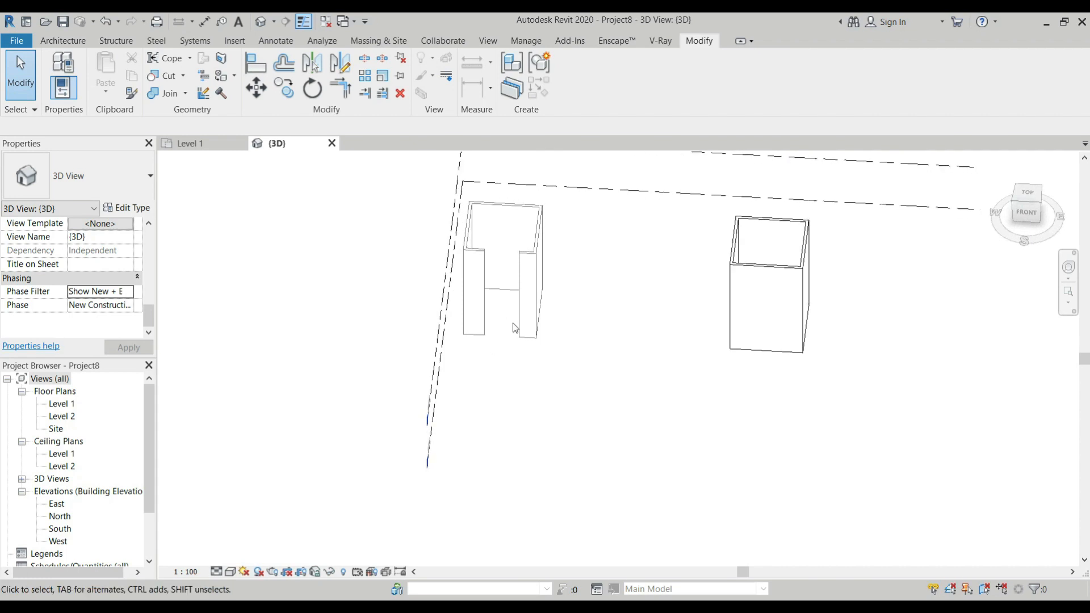
shift+middle_drag(513, 324, 423, 336)
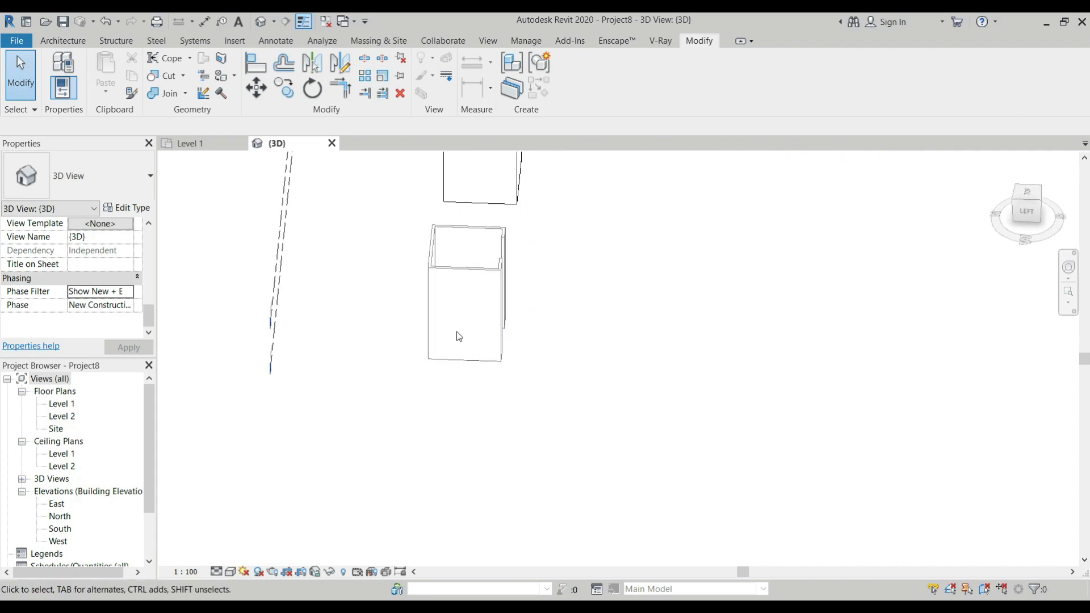
shift+middle_drag(564, 392, 356, 454)
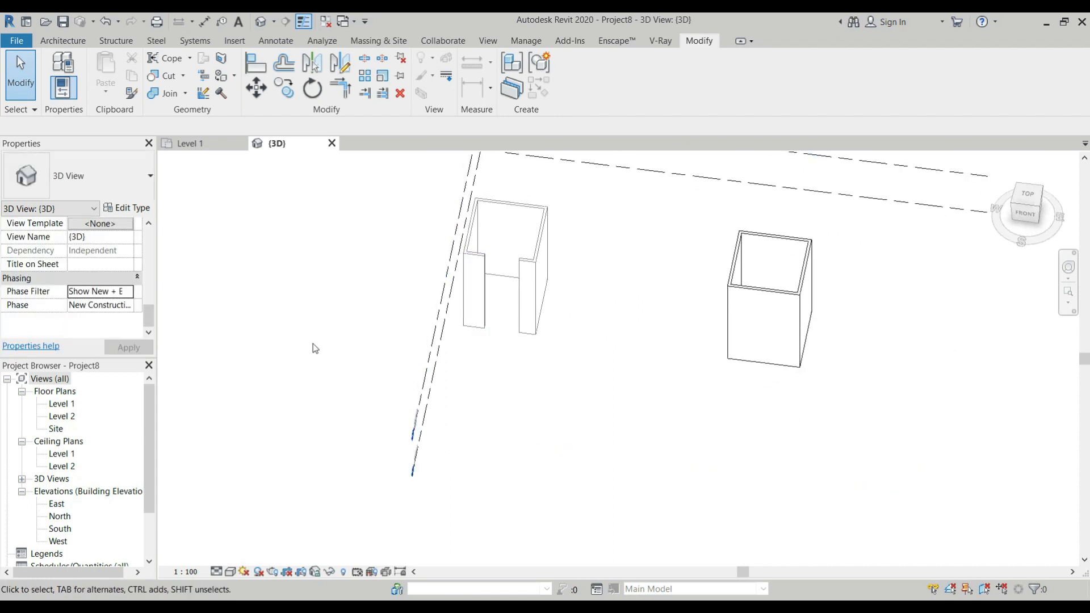
Set the 3D view's Phase Filter to Show Only Current Phase and inspect the infill wall piece at the demolished door
click(128, 291)
click(124, 361)
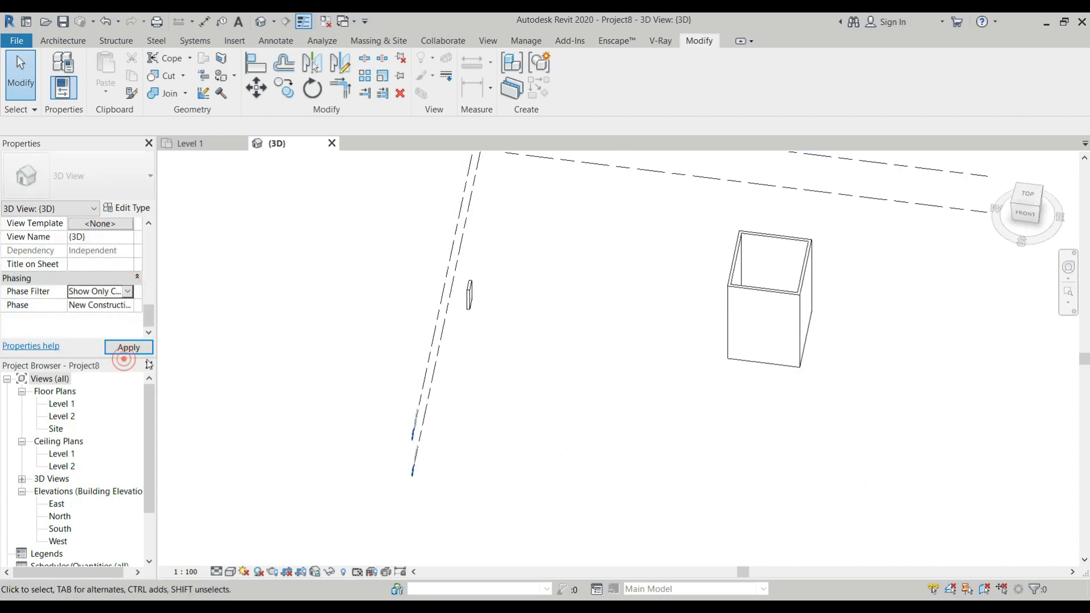
shift+middle_drag(281, 309, 576, 313)
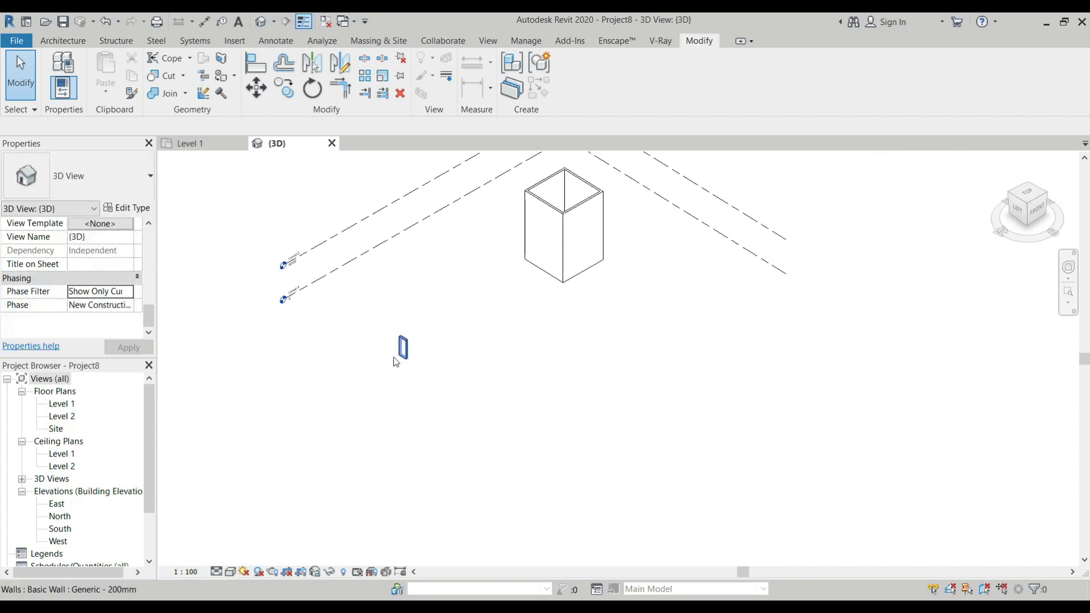
scroll(420, 351, up, 4)
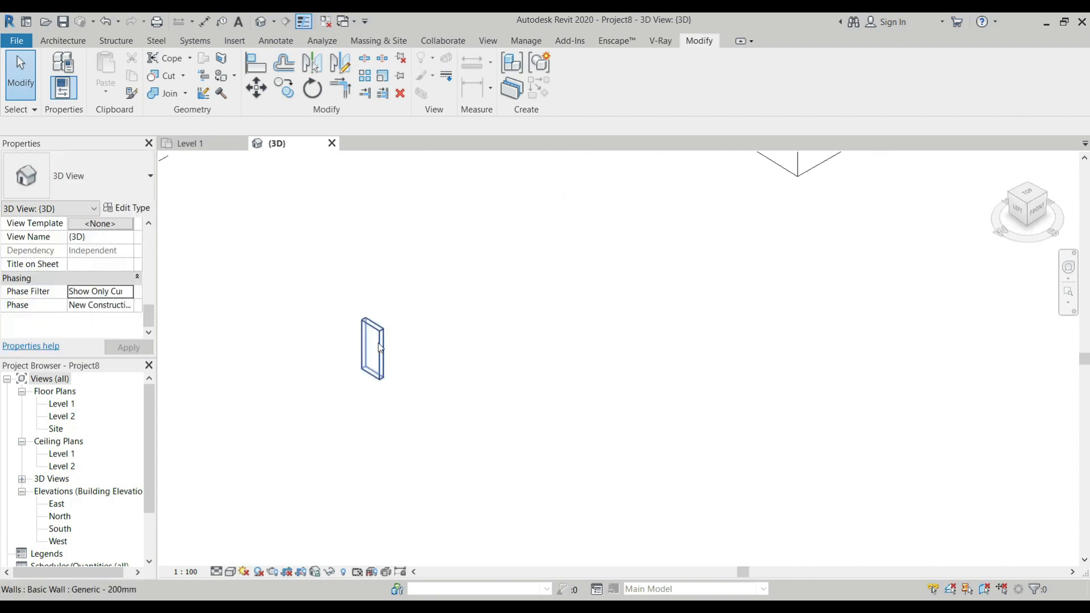
click(381, 348)
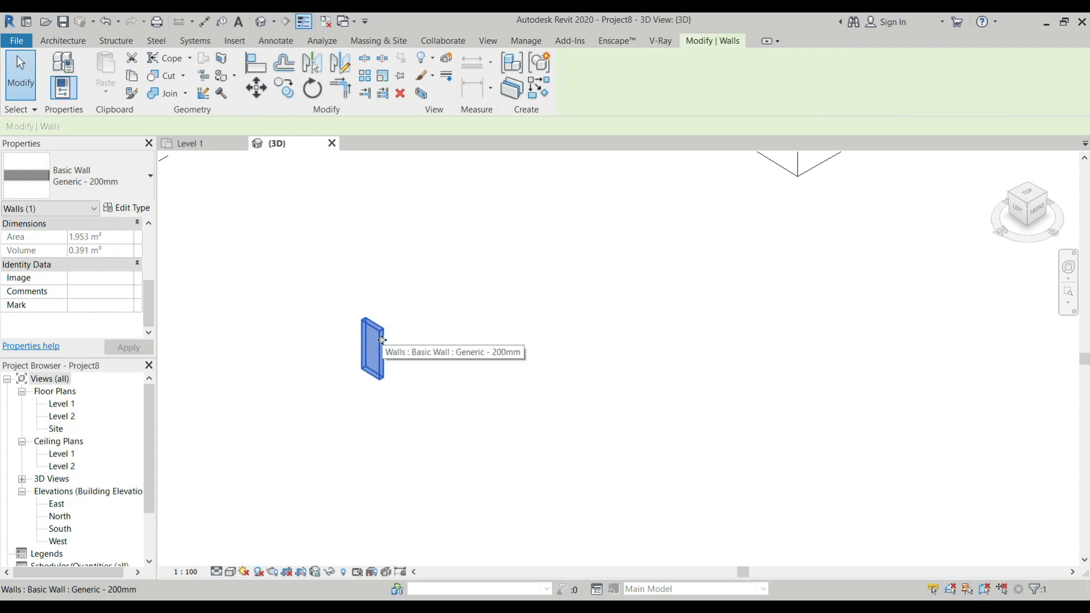
scroll(396, 373, down, 4)
scroll(386, 363, up, 4)
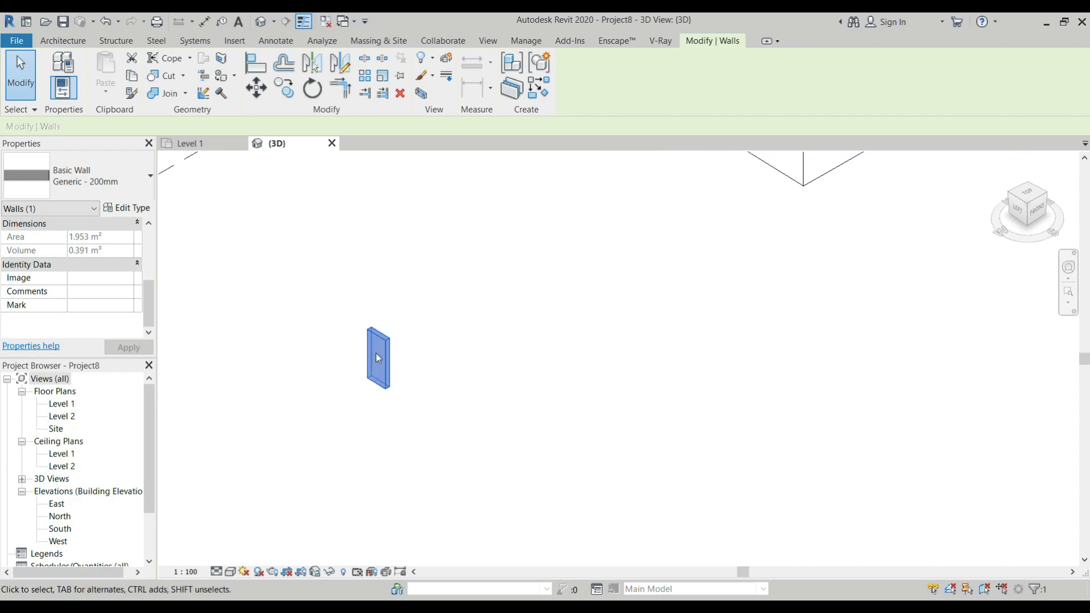
scroll(378, 357, down, 2)
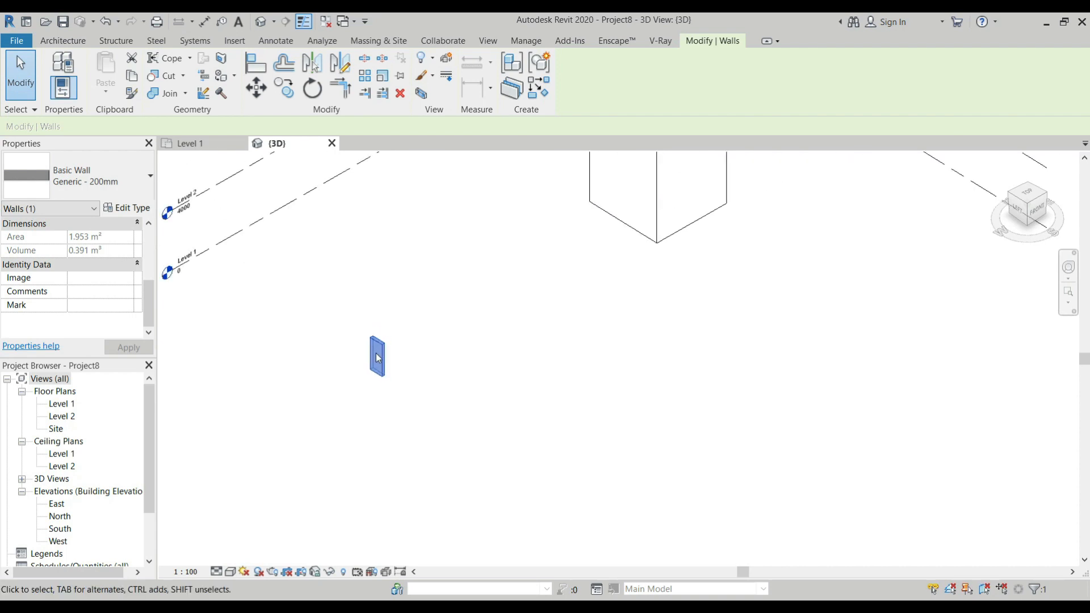
Examine the door's infill wall piece in the Level 1 plan and compare the four phase squares there
click(217, 143)
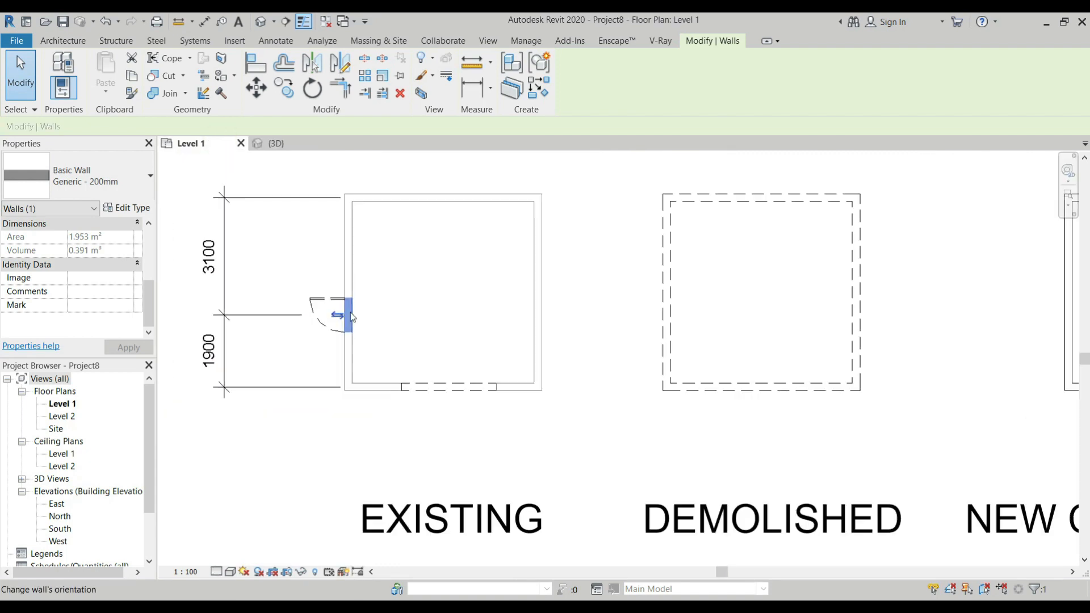
scroll(399, 323, down, 2)
click(503, 377)
click(513, 398)
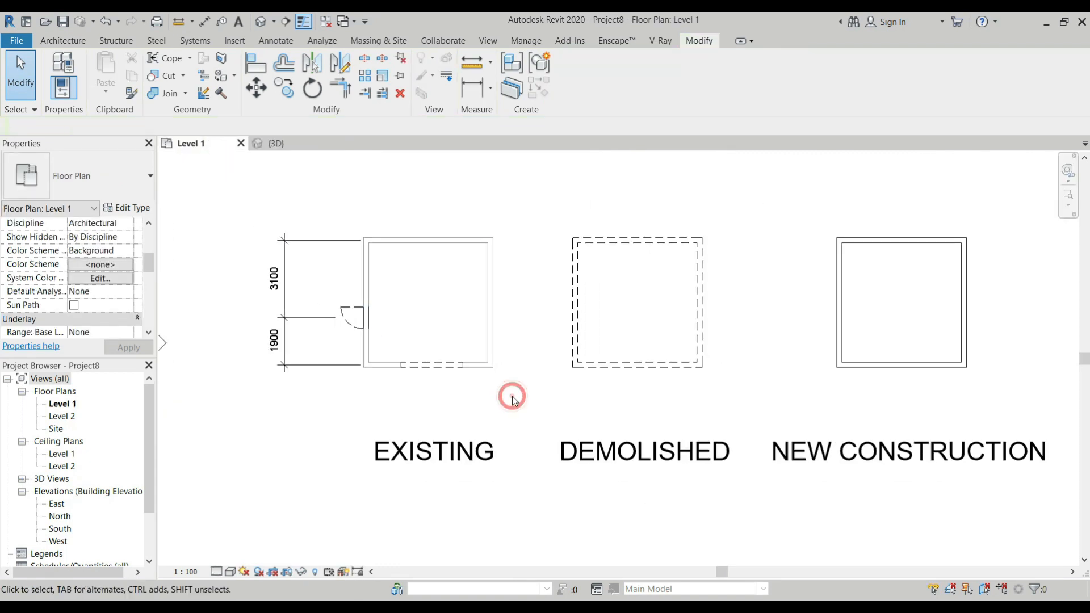
scroll(455, 384, down, 3)
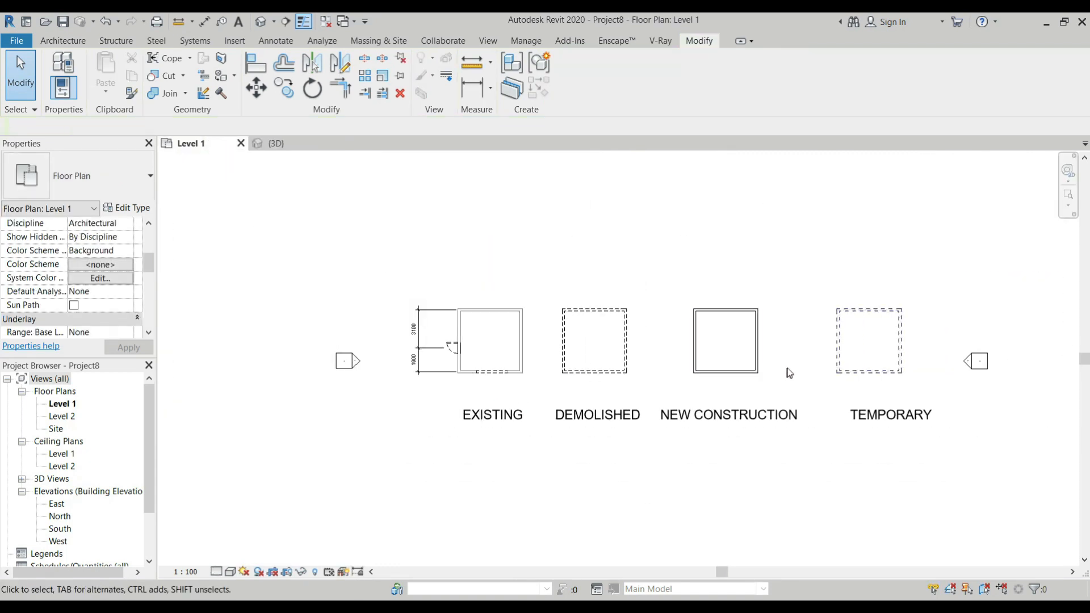
scroll(789, 373, up, 1)
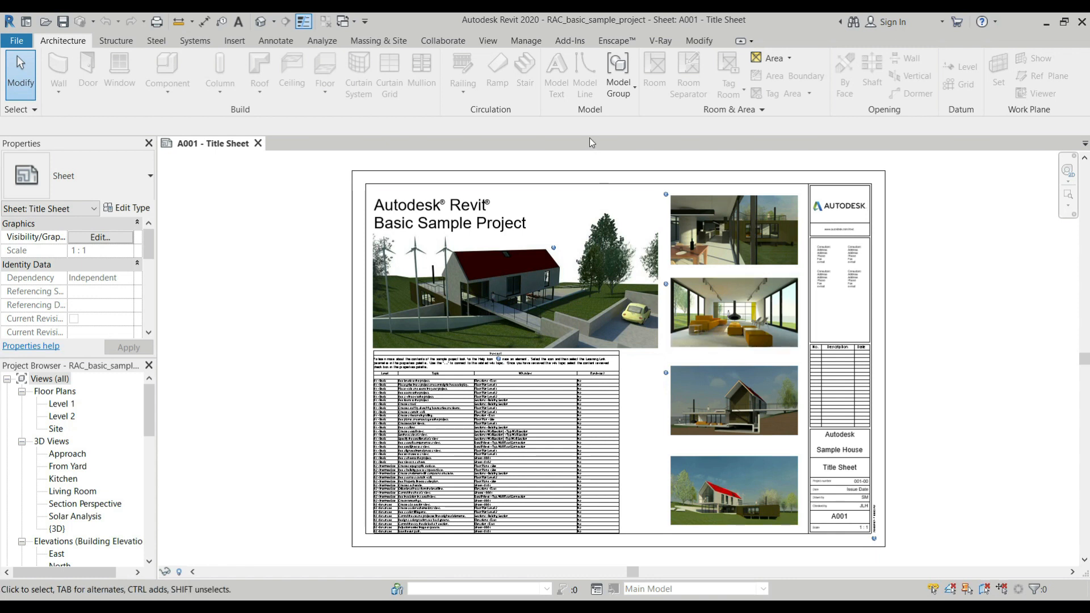
click(459, 43)
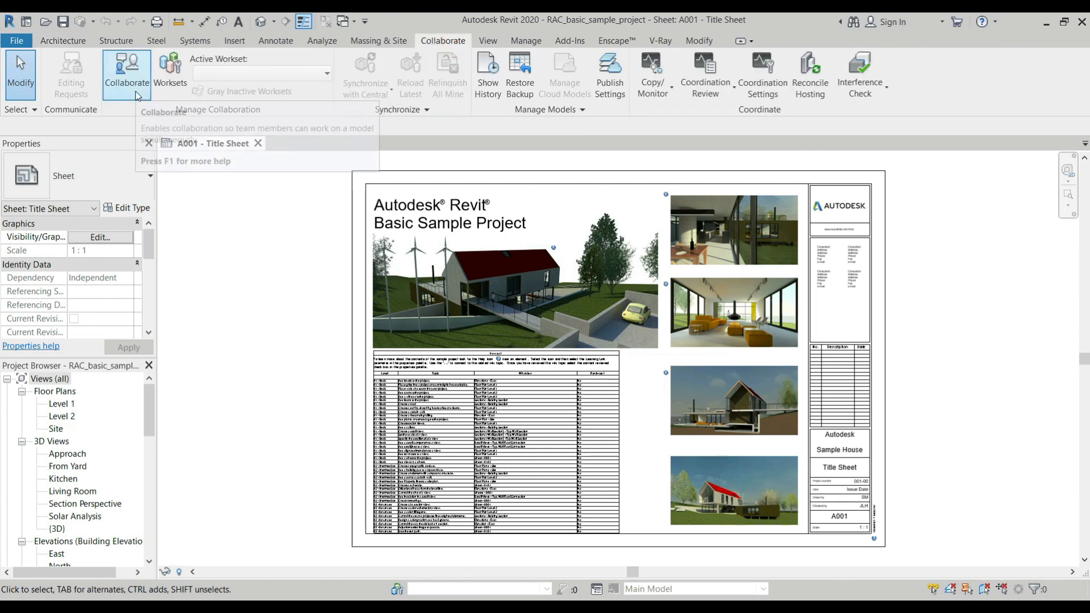
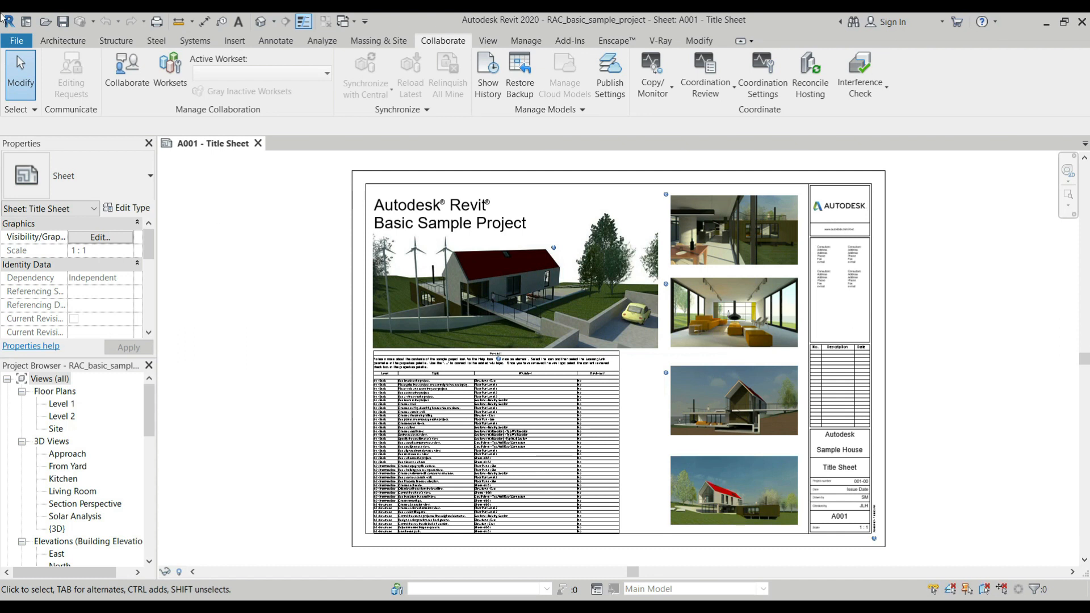
click(126, 85)
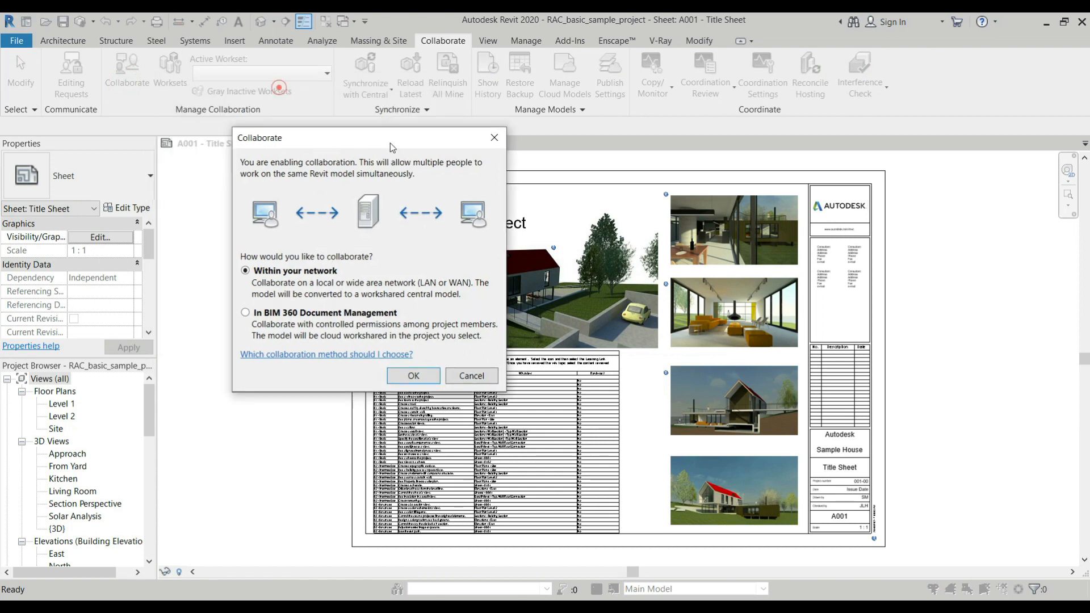
drag(390, 143, 457, 166)
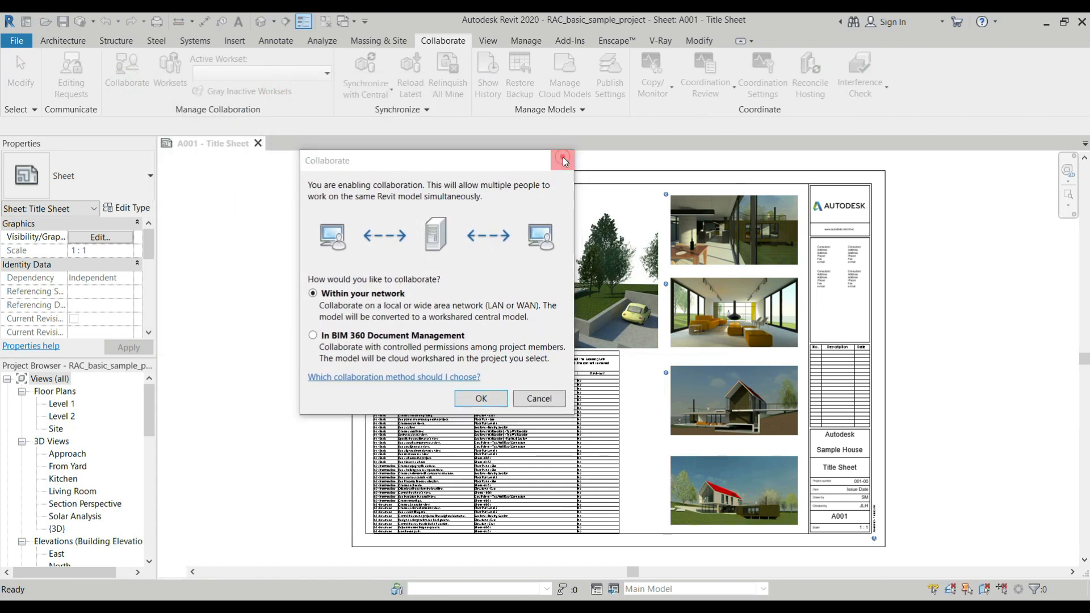
click(563, 159)
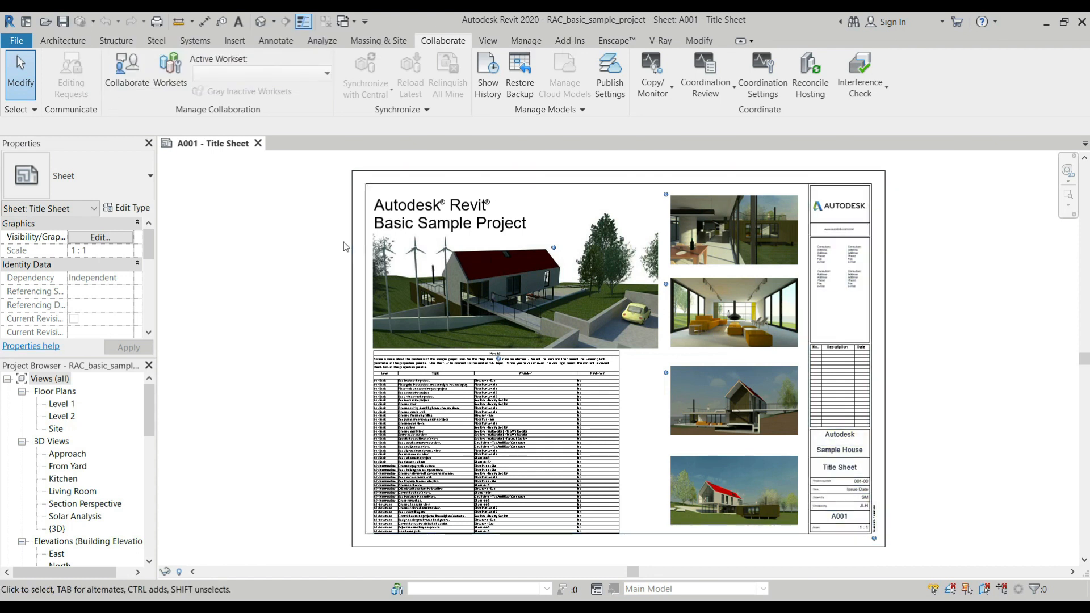
Enable collaboration on the RAC_basic_sample_project model using the Within your network method
click(127, 77)
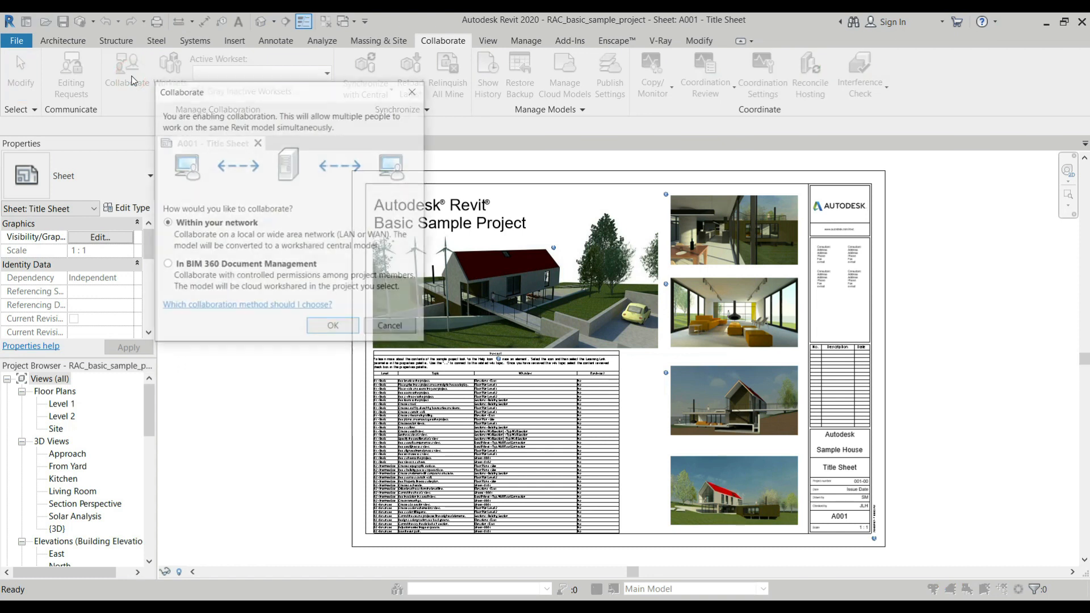
drag(454, 171, 480, 168)
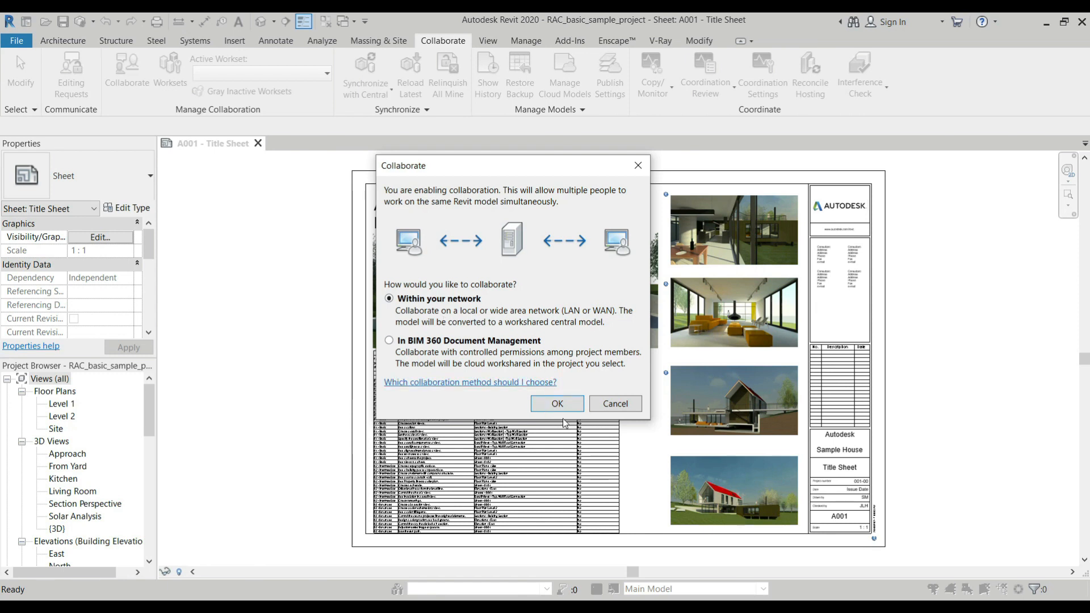
click(557, 404)
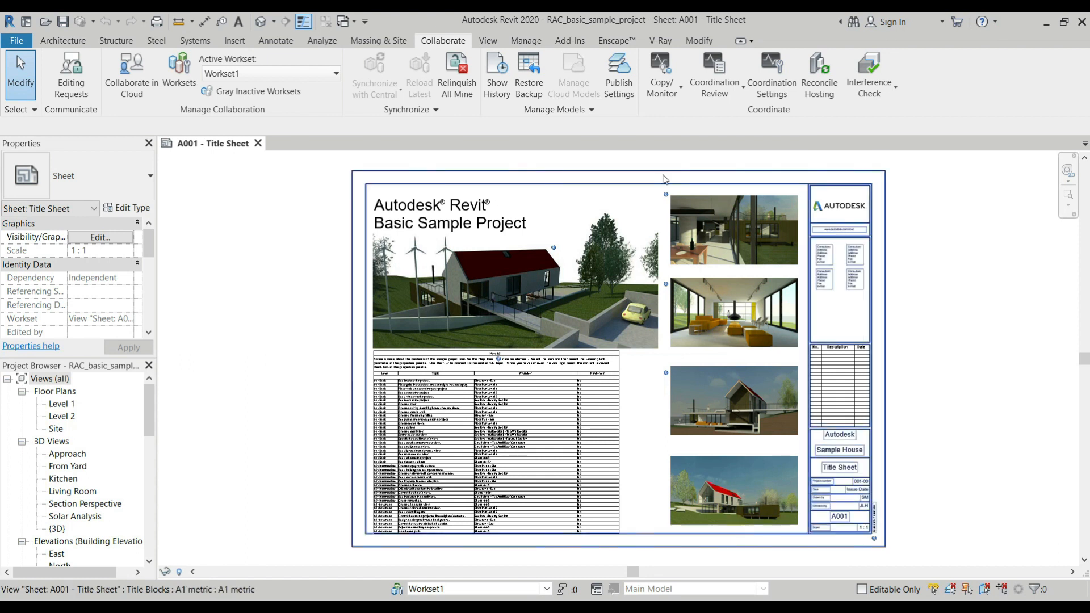
Prepare to save the workshared model as a project on the Desktop, named Central File_rac_basic_sample_project.rvt
click(16, 40)
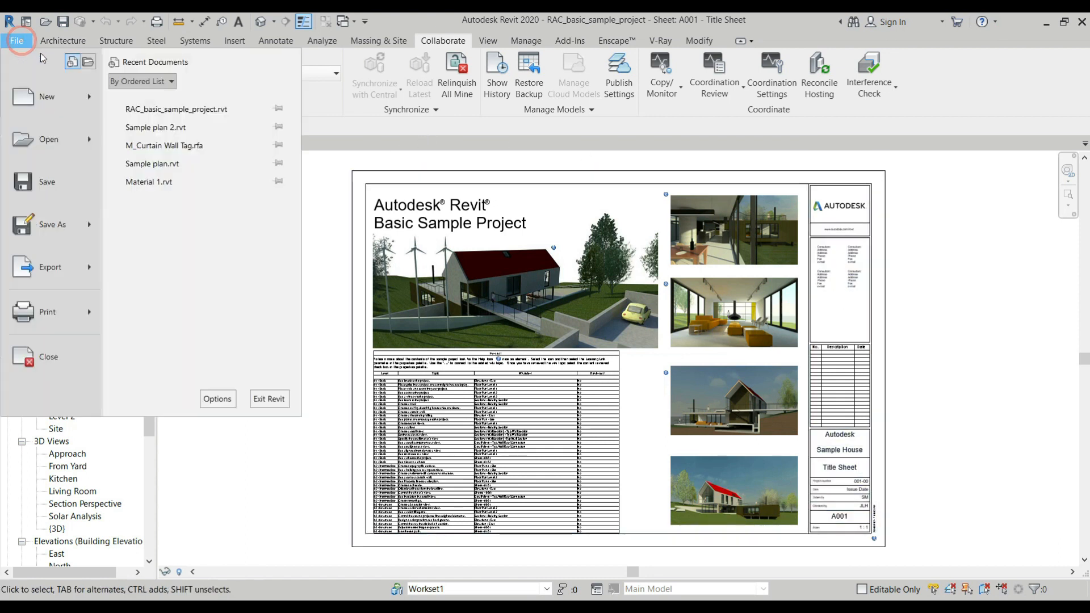
click(59, 225)
click(151, 166)
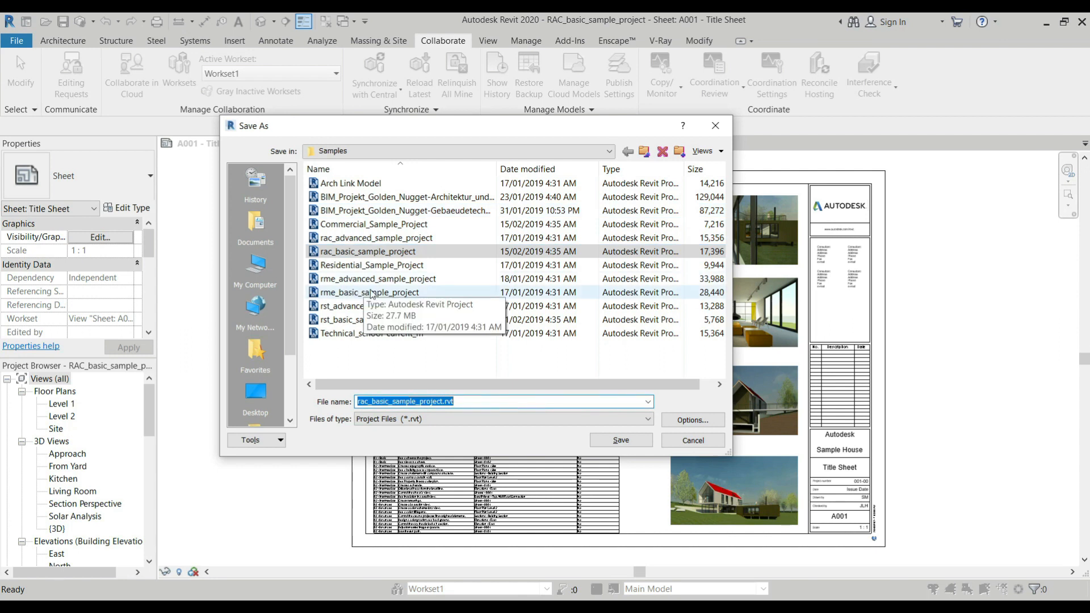
click(252, 402)
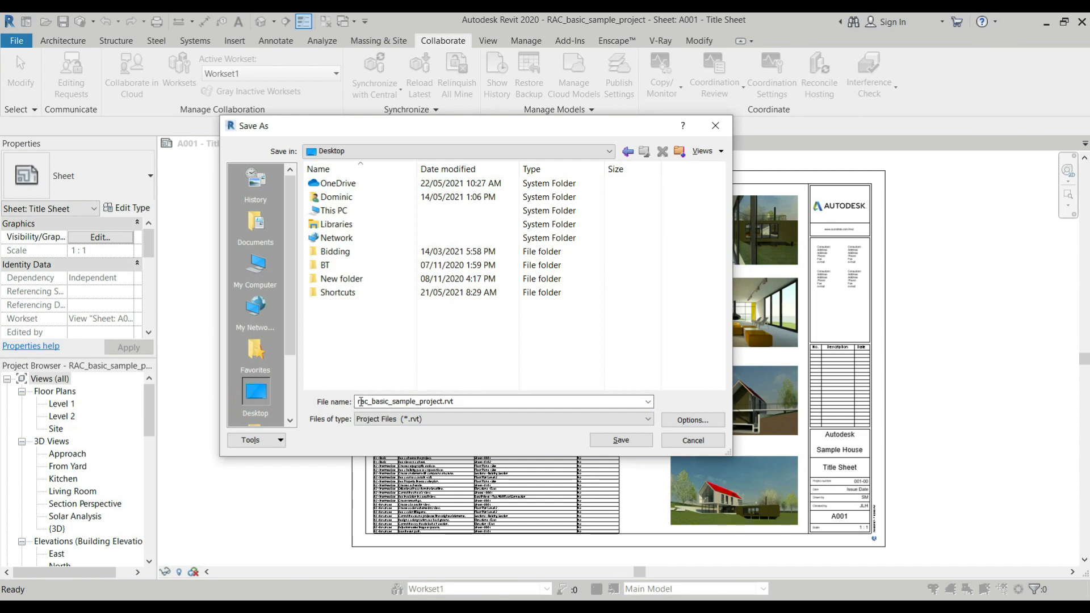
double_click(359, 402)
click(359, 401)
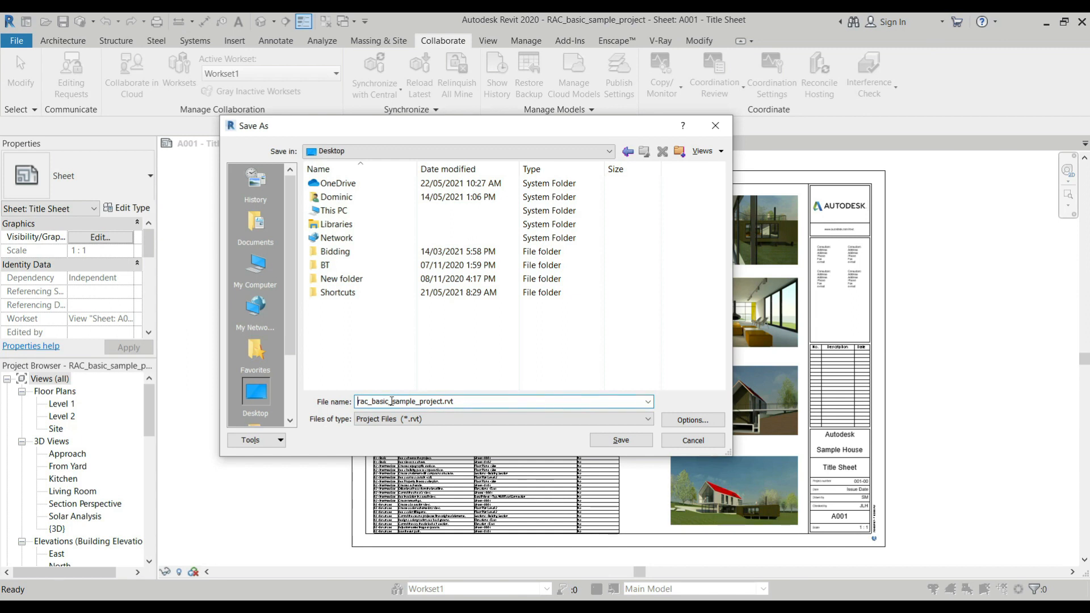
text(Central)
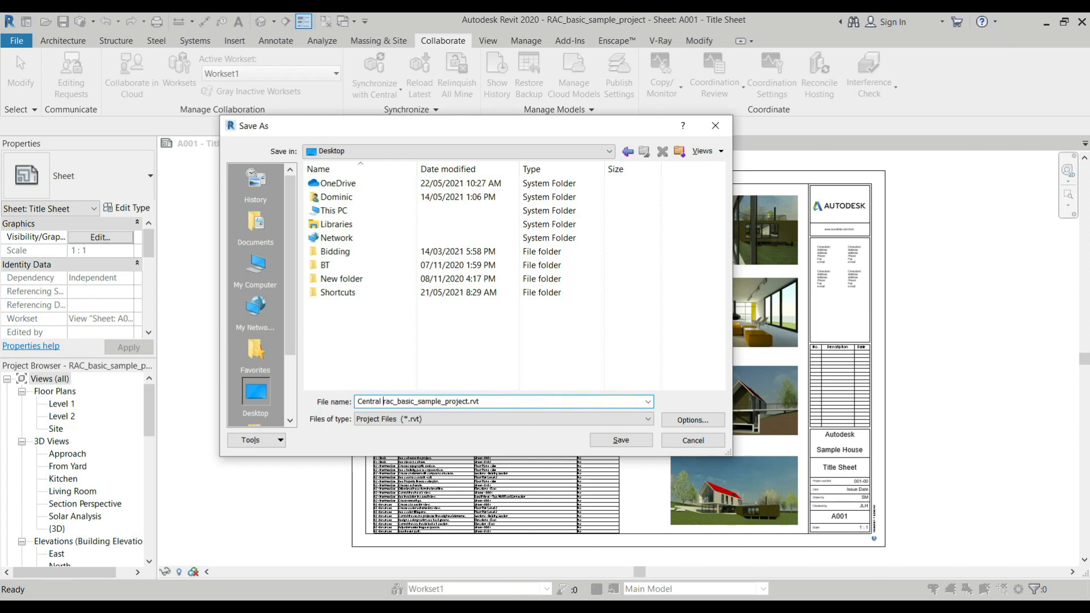
text(File_)
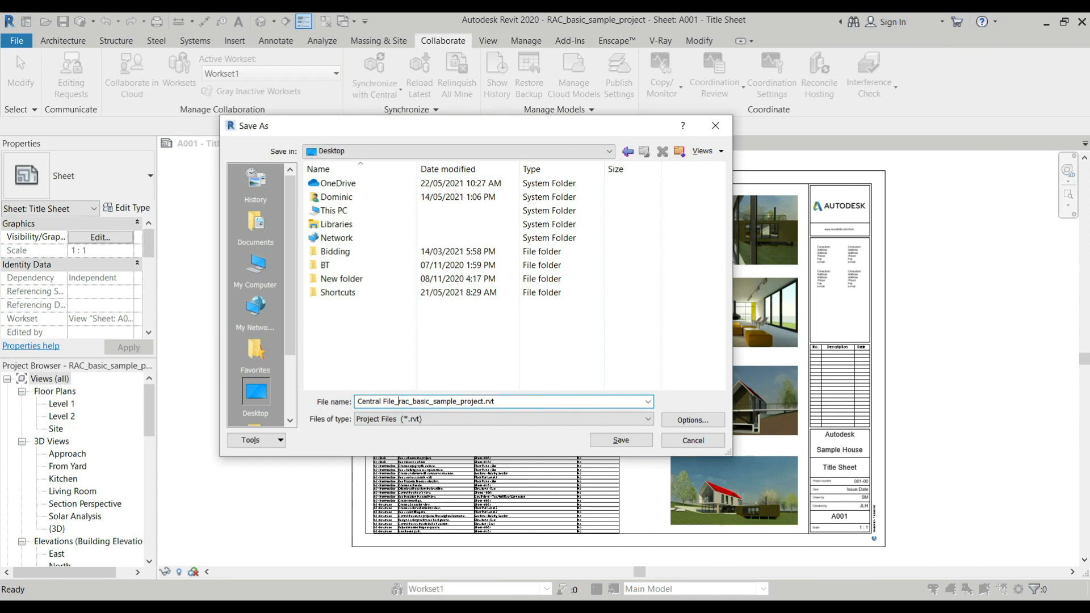
Enable regenerating the thumbnail preview if the view/sheet is not up-to-date in the file save options, and save the central file
click(688, 420)
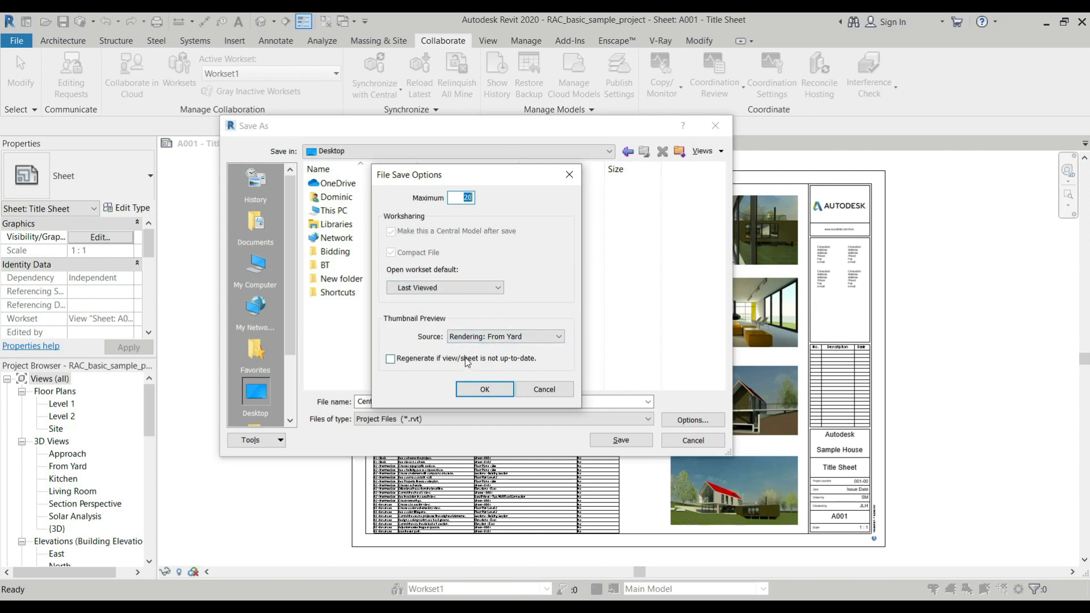
click(528, 339)
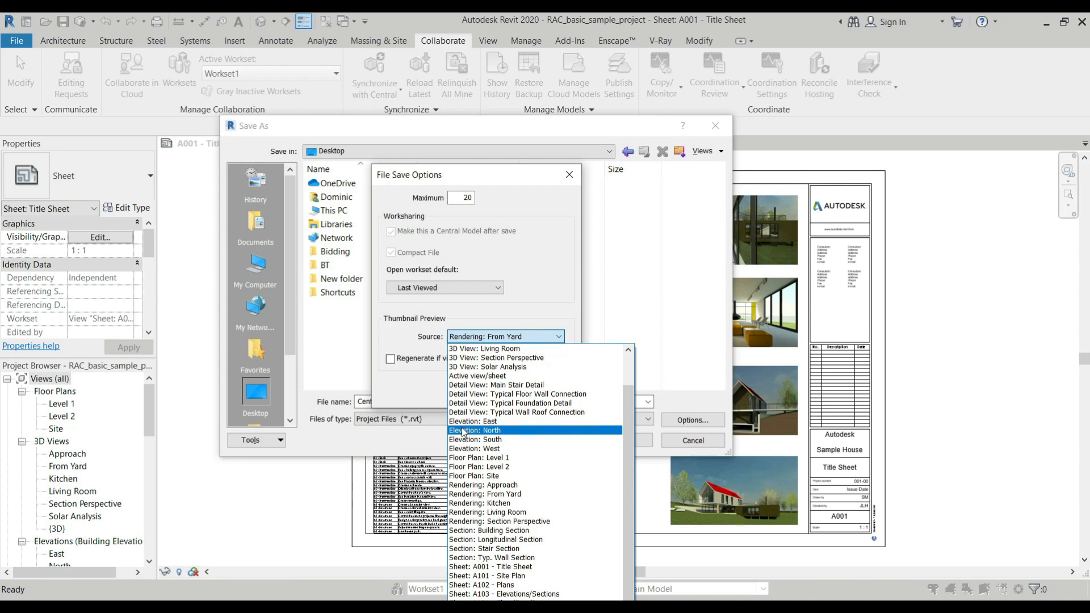
click(521, 307)
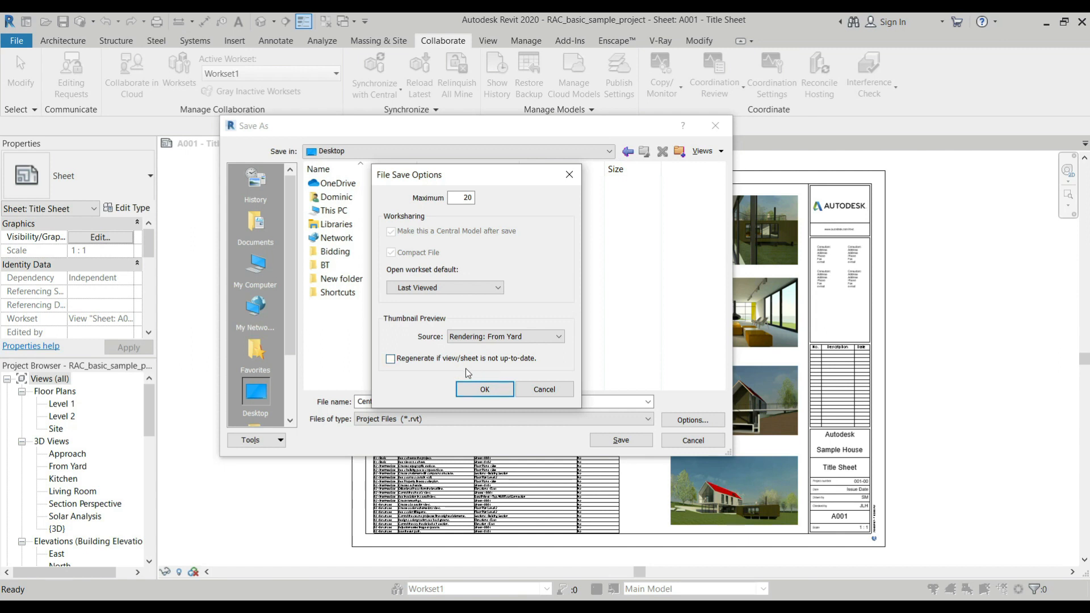
click(391, 360)
click(490, 398)
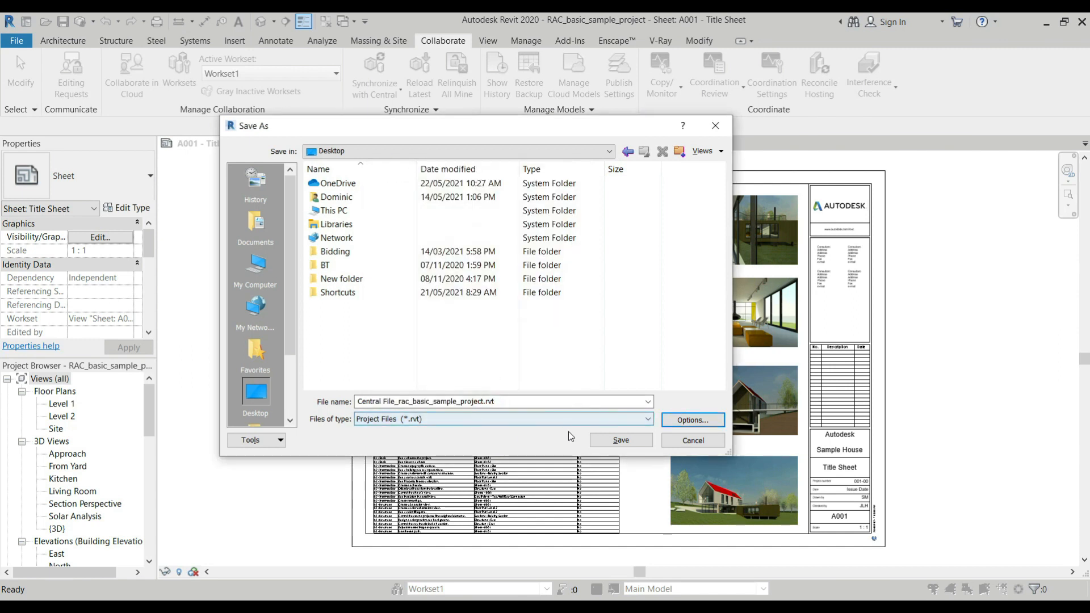
click(617, 442)
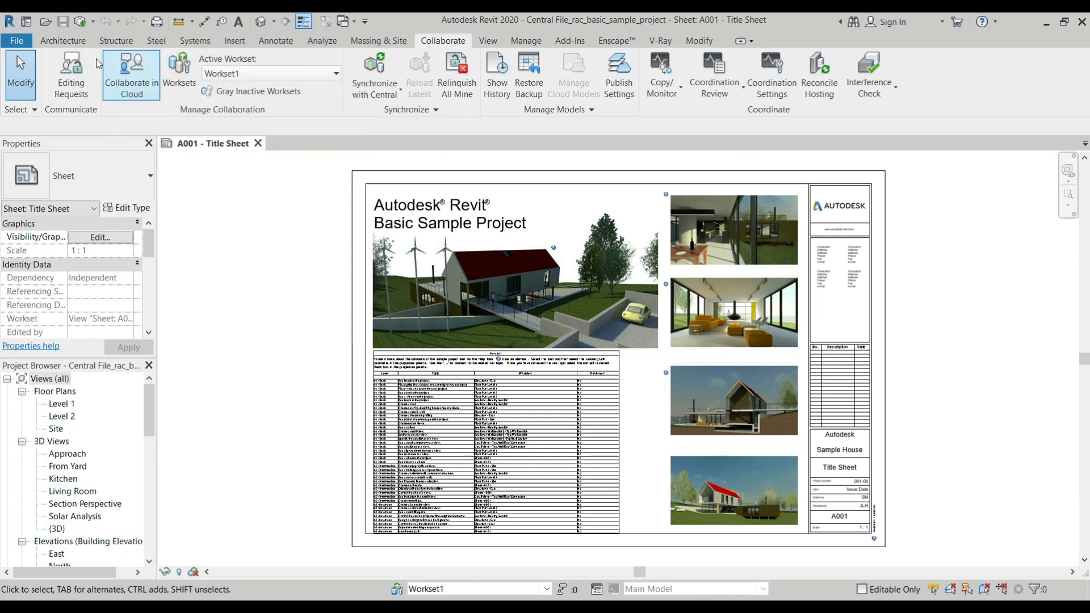
Open the Synchronize with Central settings for the central file and examine the available synchronization options
click(93, 22)
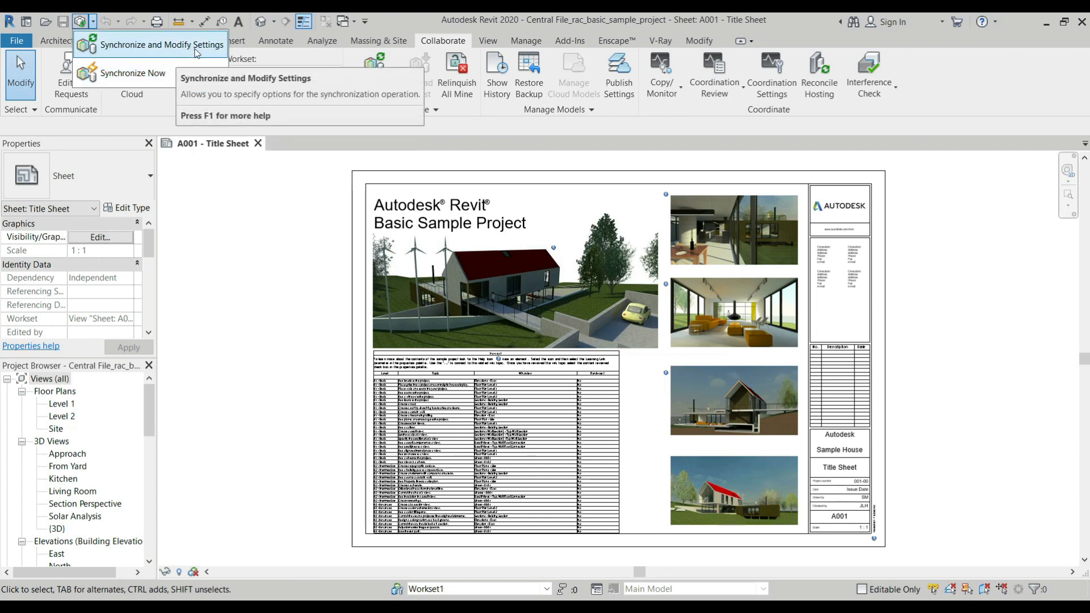
click(197, 52)
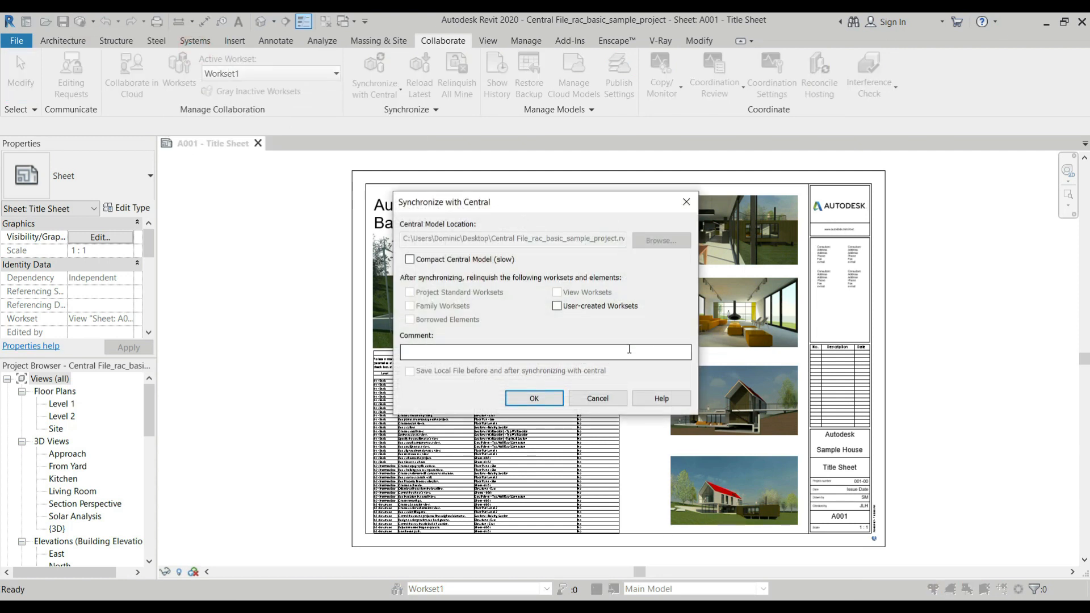
drag(507, 203, 450, 187)
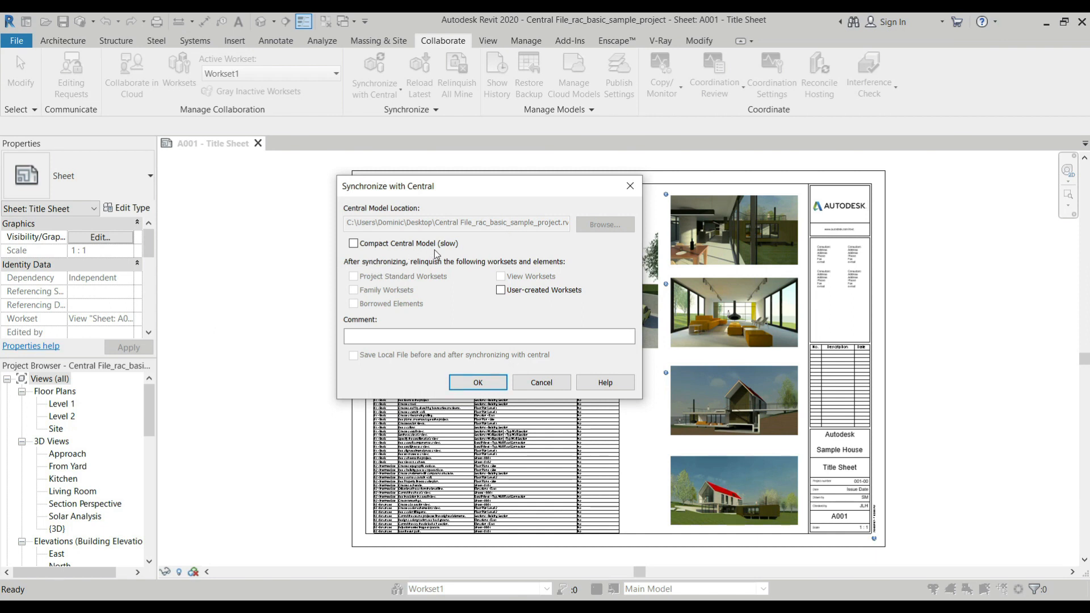
Synchronize with the central model with Compact Central Model enabled, and close the project's title sheet
click(354, 245)
click(482, 382)
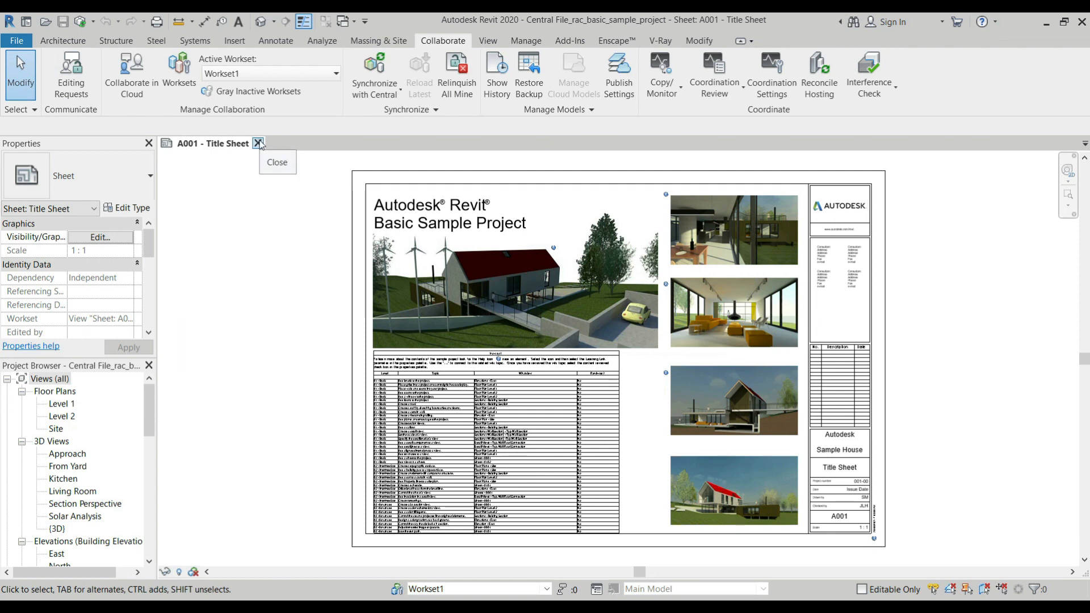
click(258, 143)
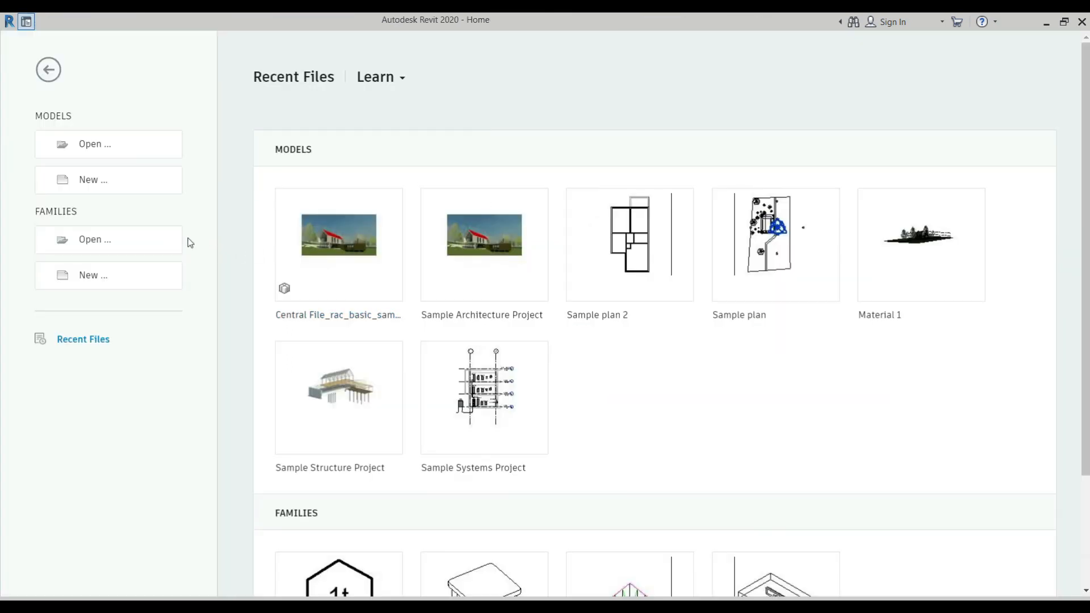
Open Central File_rac_basic_sample_project.rvt from the Desktop as a new local copy with Audit enabled
click(131, 152)
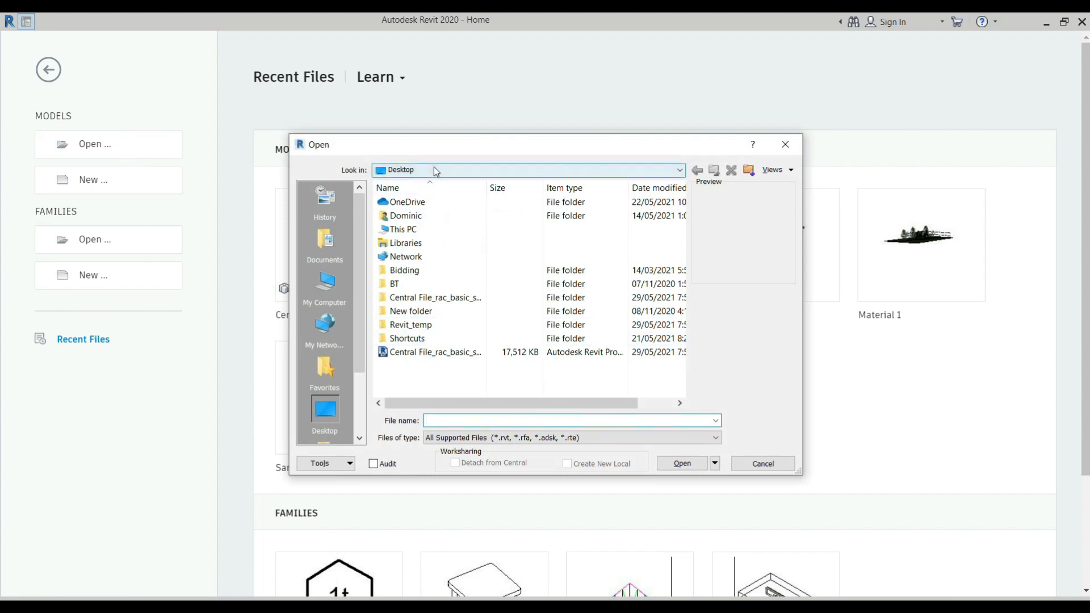
click(431, 352)
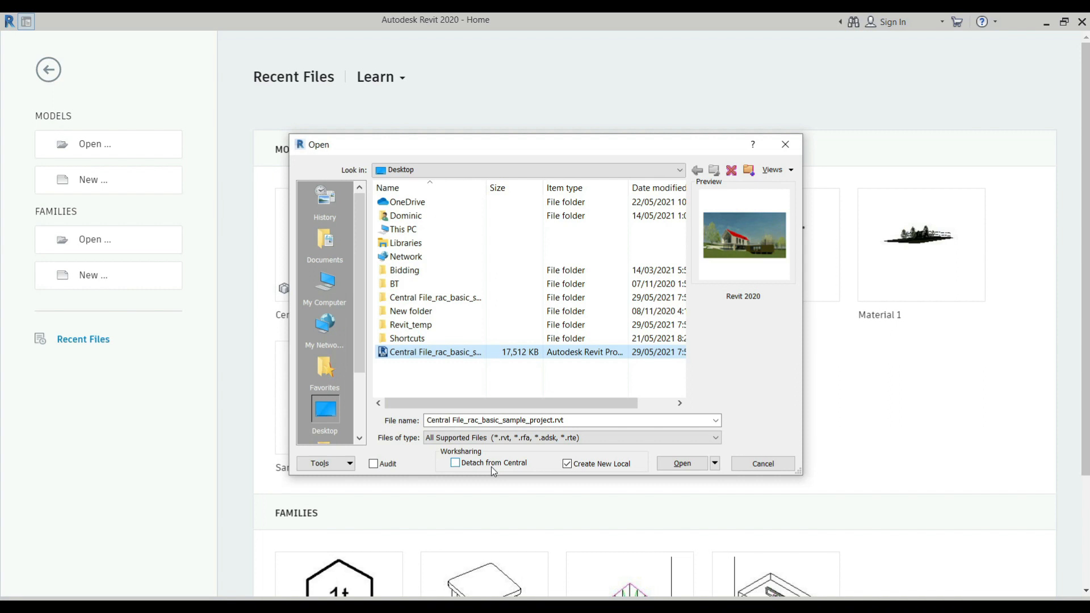
click(372, 463)
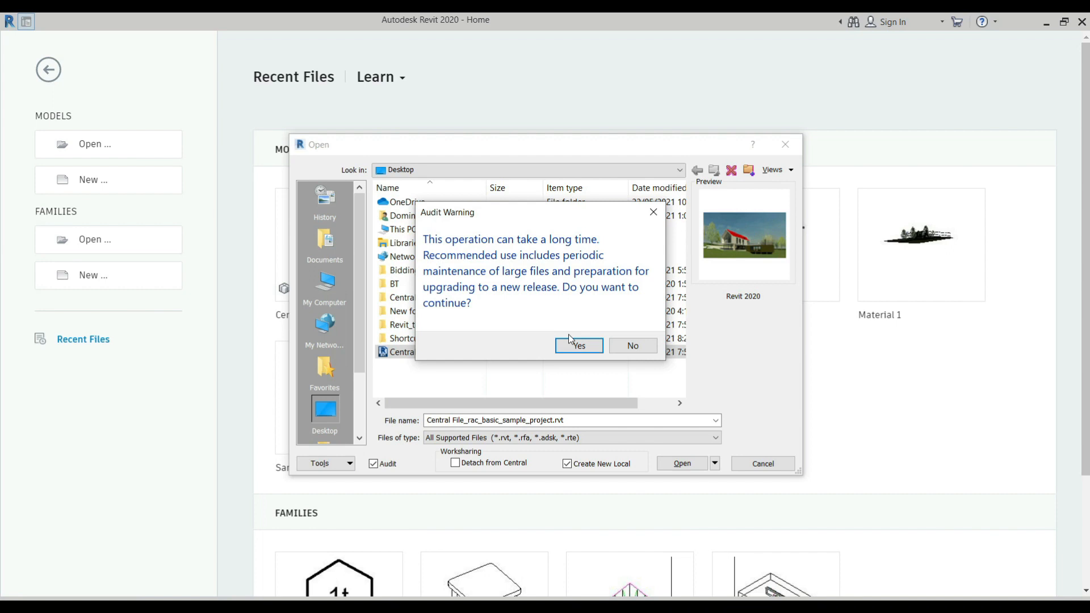
click(579, 346)
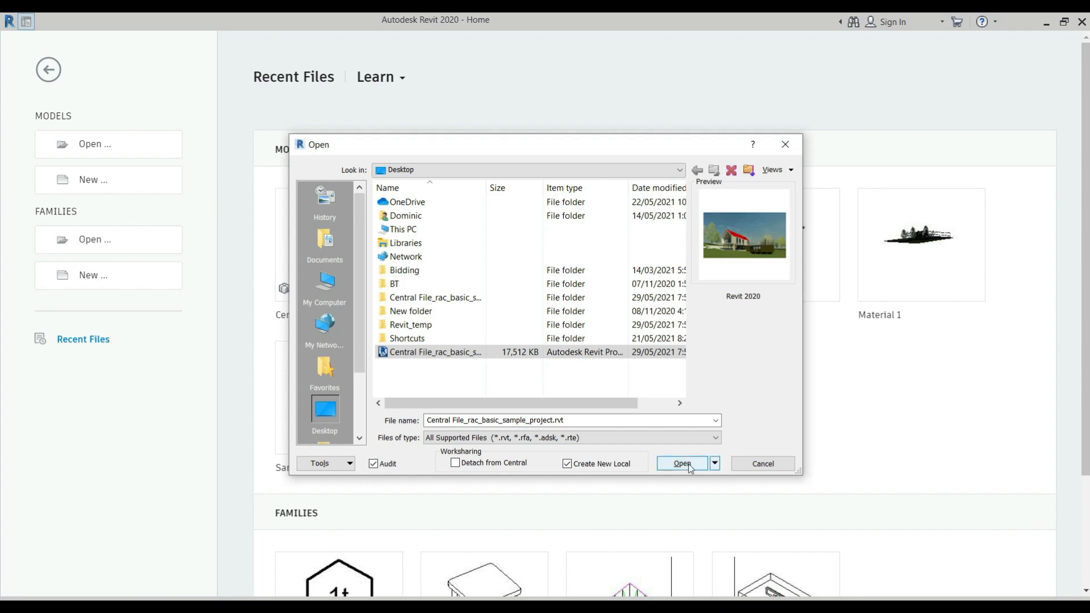
click(715, 464)
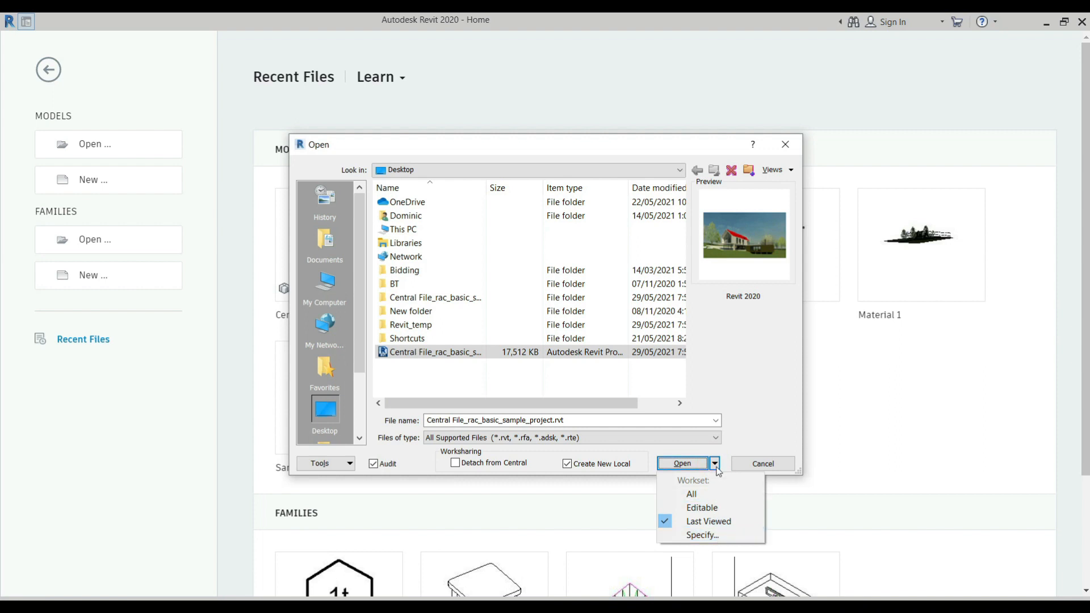
click(716, 462)
click(685, 463)
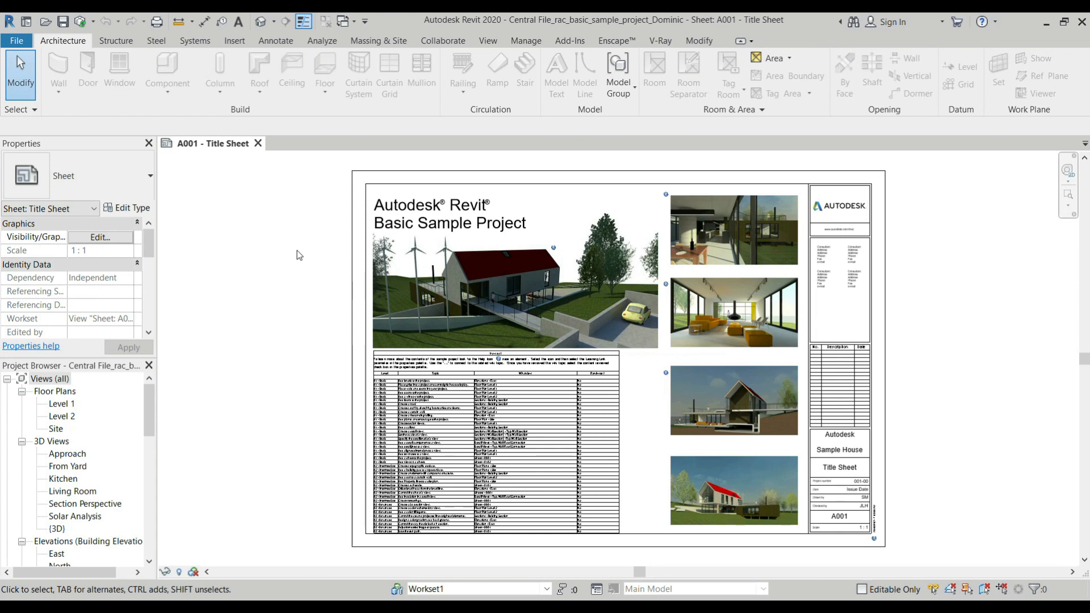
Synchronize the local file with the central model immediately using Synchronize Now, and save the local file
click(443, 41)
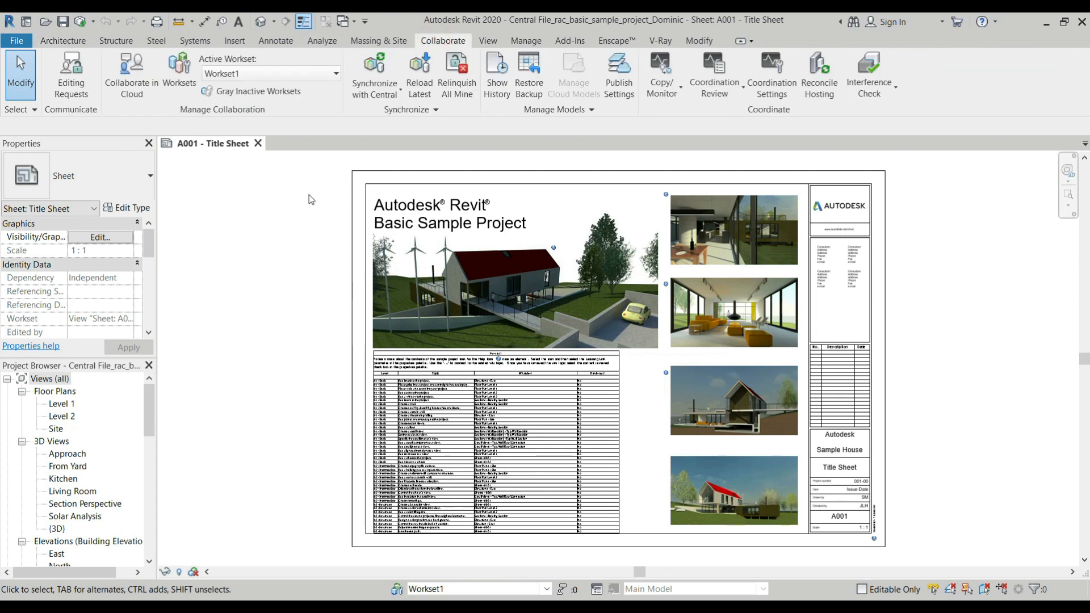
click(397, 93)
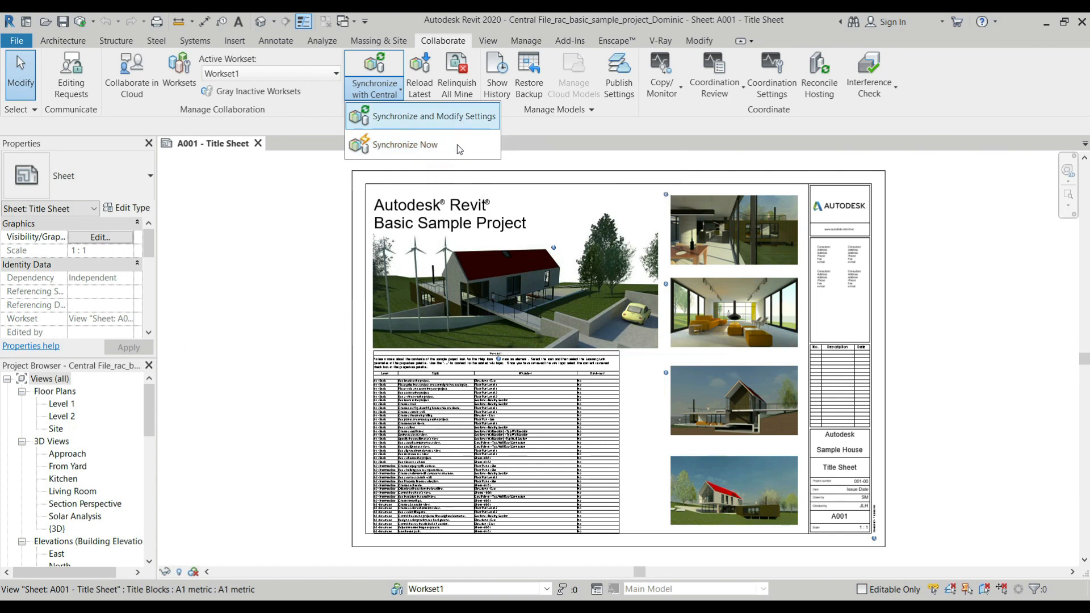
click(421, 145)
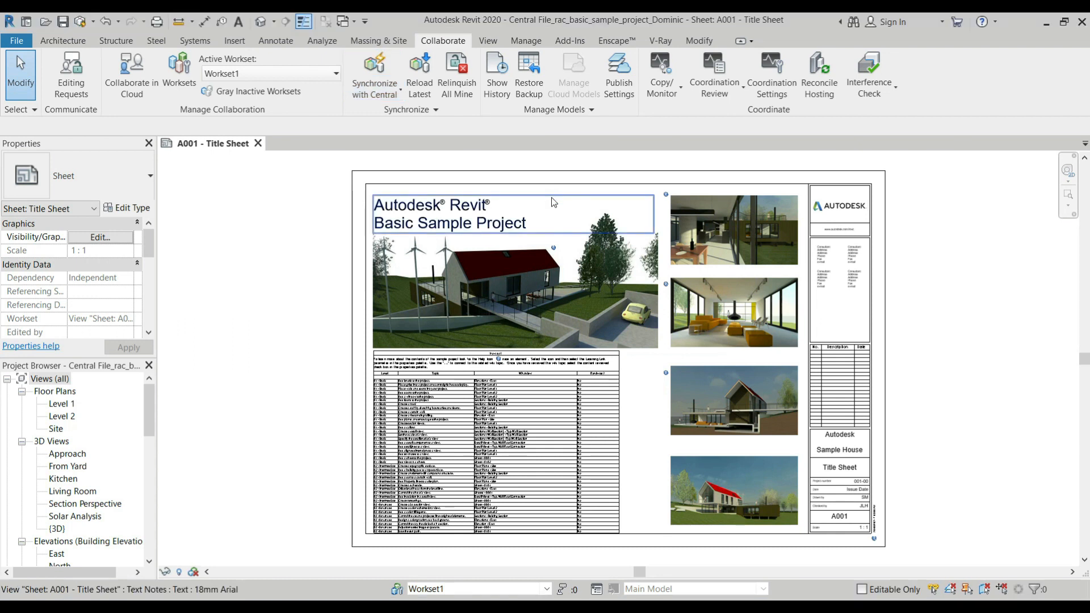
click(63, 22)
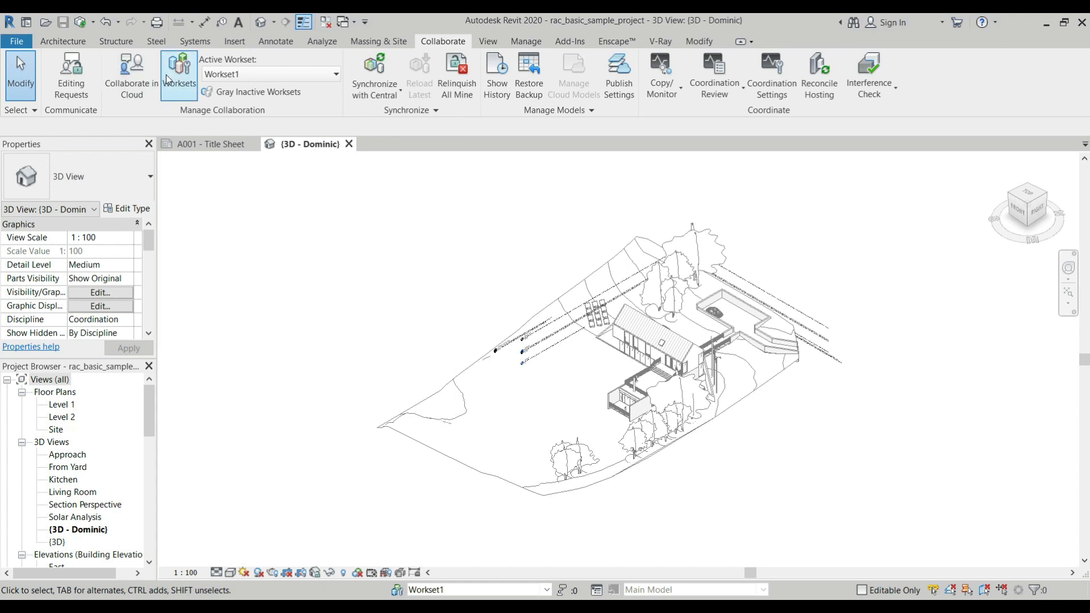
Open the Worksets dialog and review the choices for the active workset, leaving Workset1 active
click(185, 81)
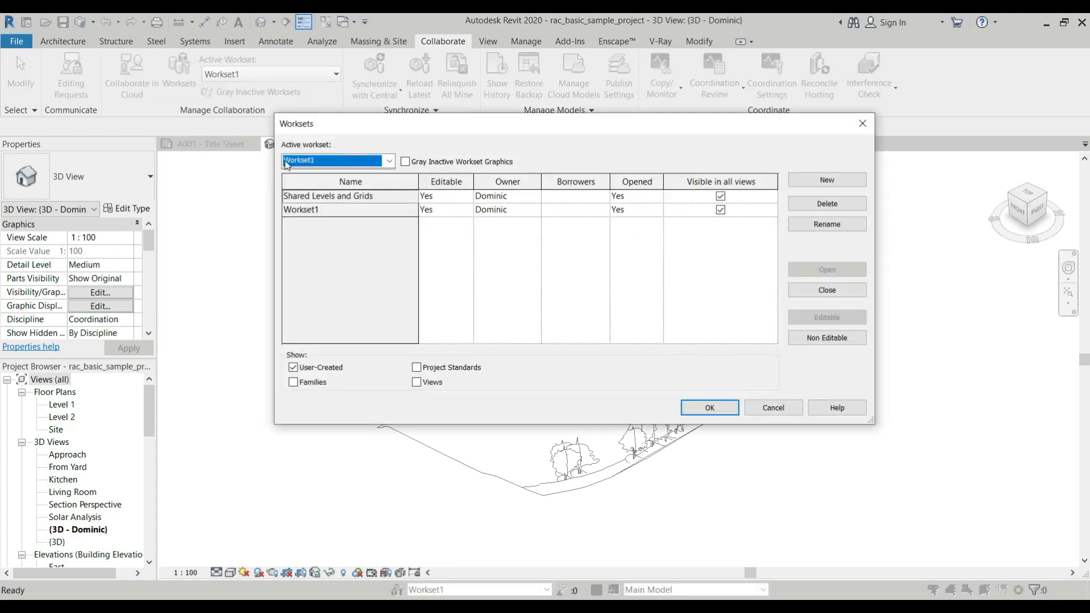
drag(444, 126, 496, 121)
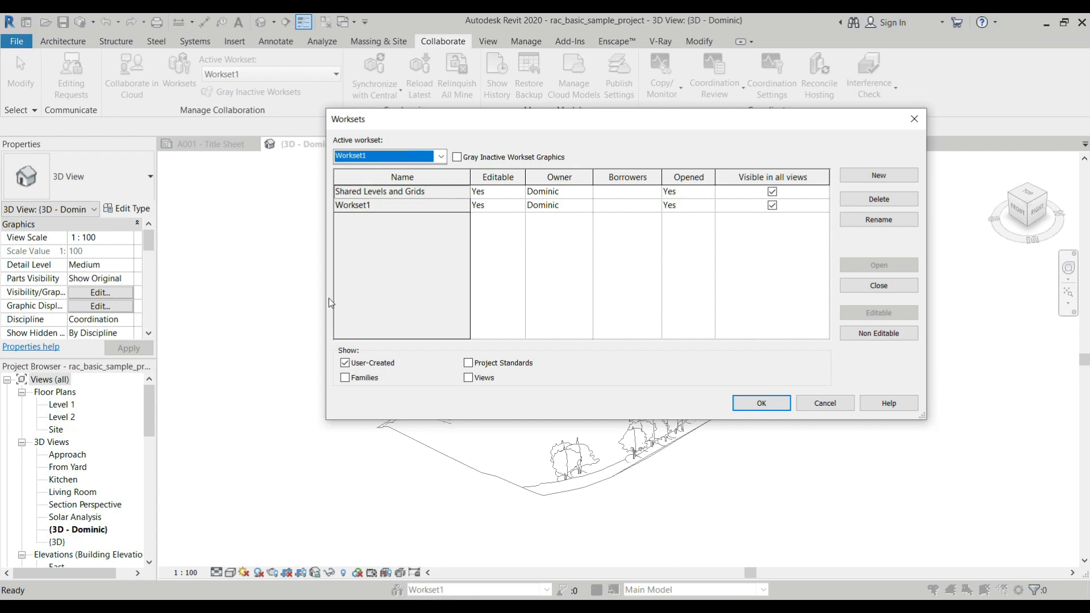
drag(551, 125, 468, 154)
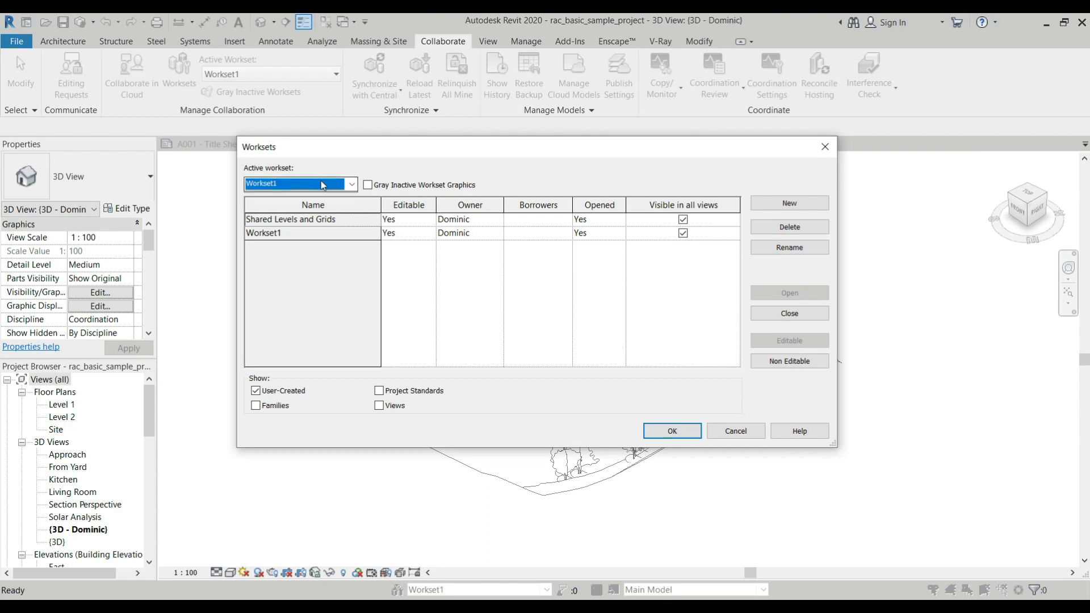
click(353, 184)
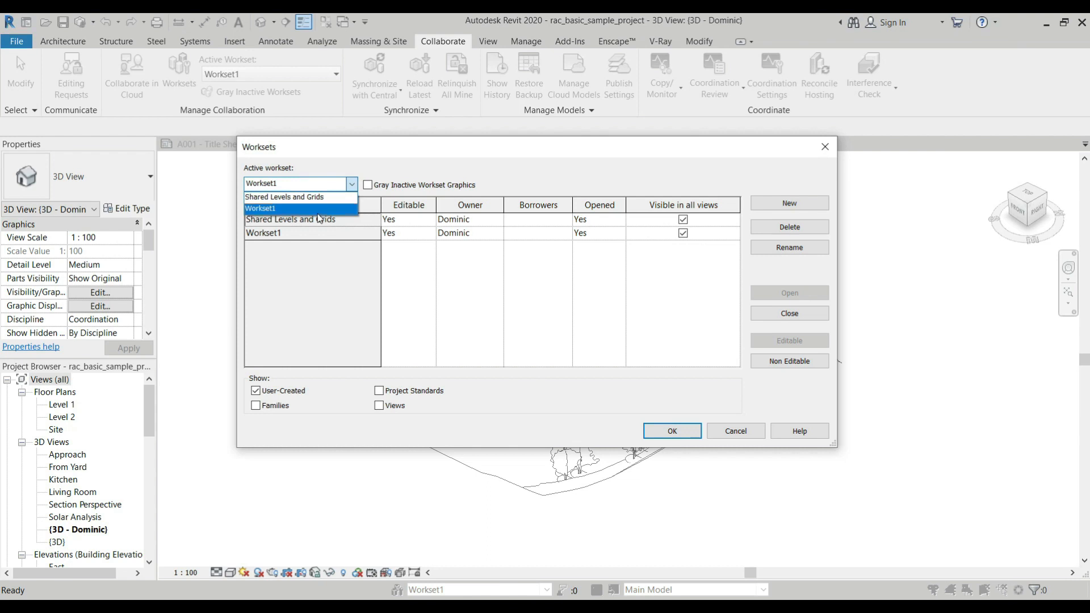
click(353, 186)
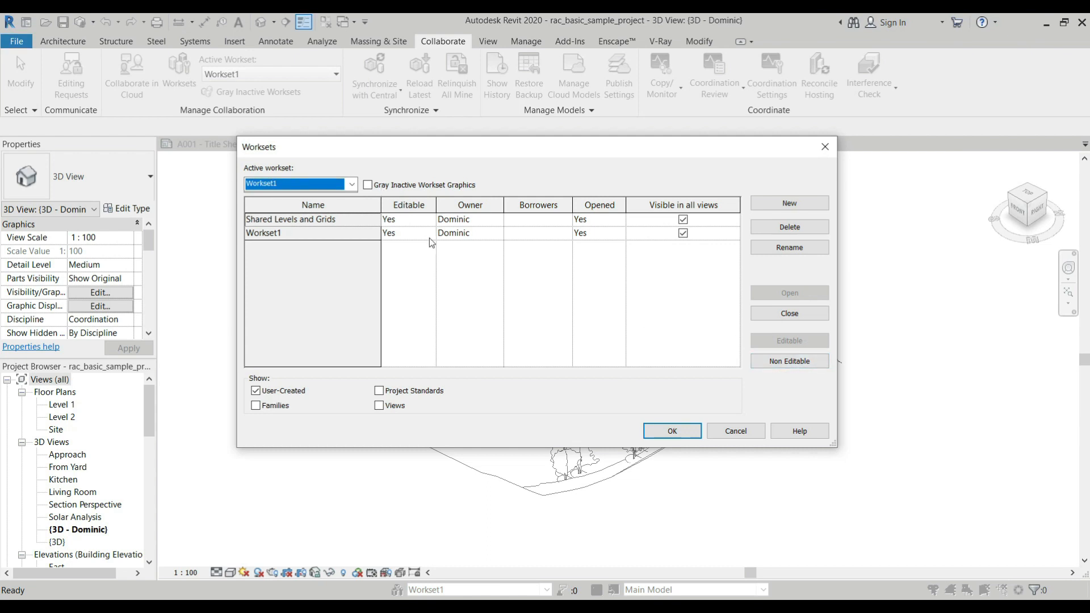
Try making the Shared Levels and Grids workset non-editable, and set its Editable value back to Yes
click(430, 222)
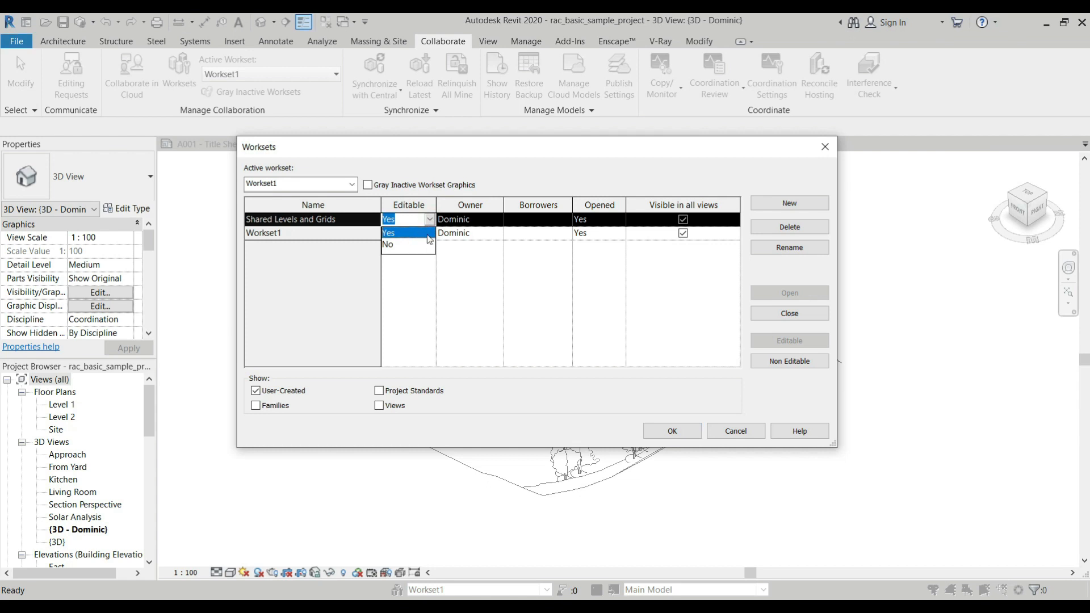
click(427, 220)
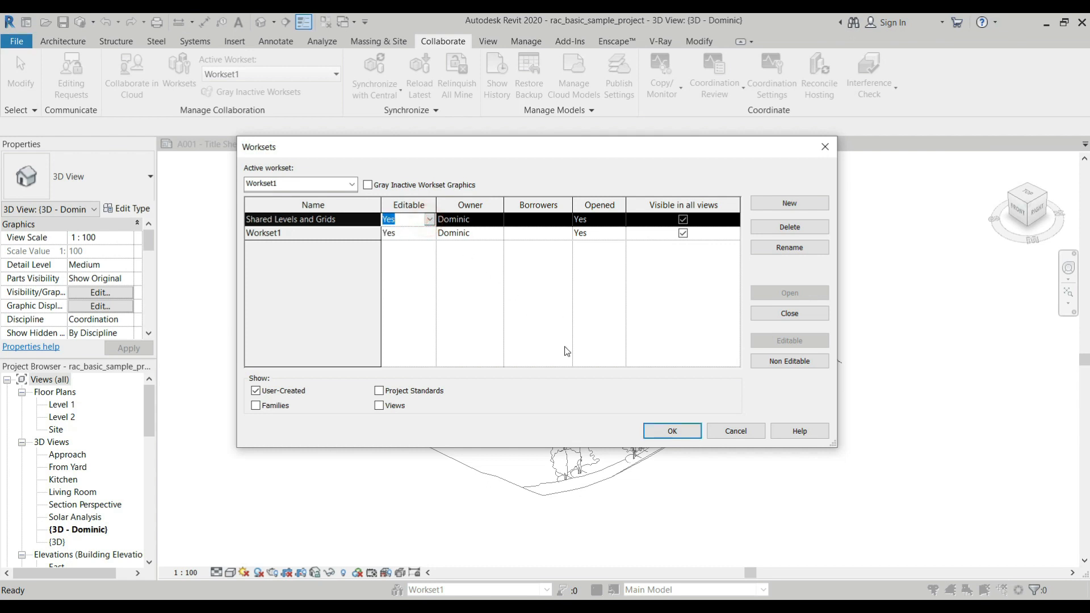
click(428, 310)
click(429, 220)
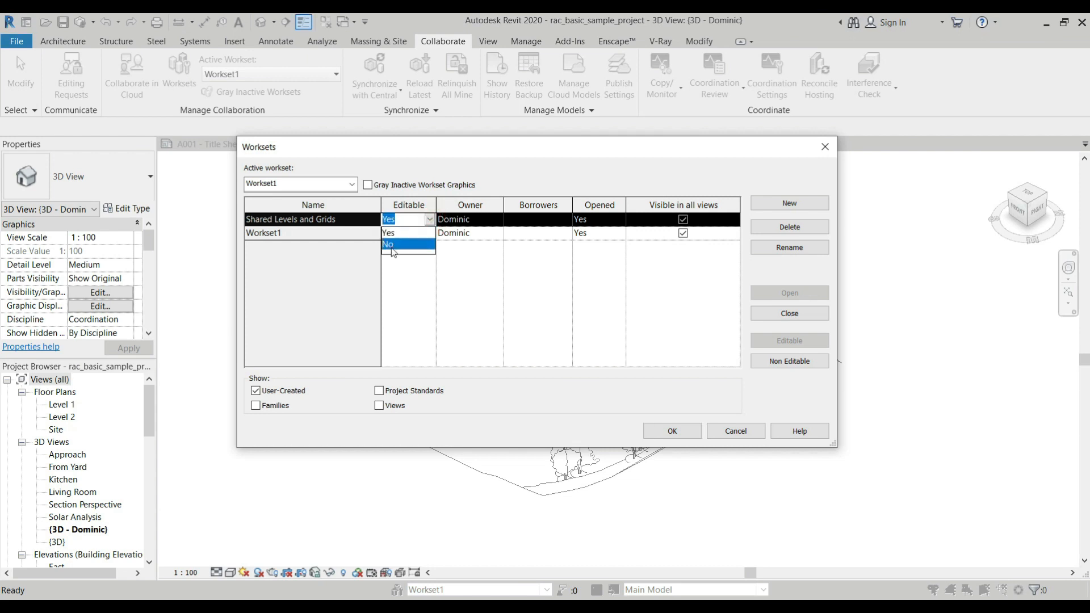
click(391, 245)
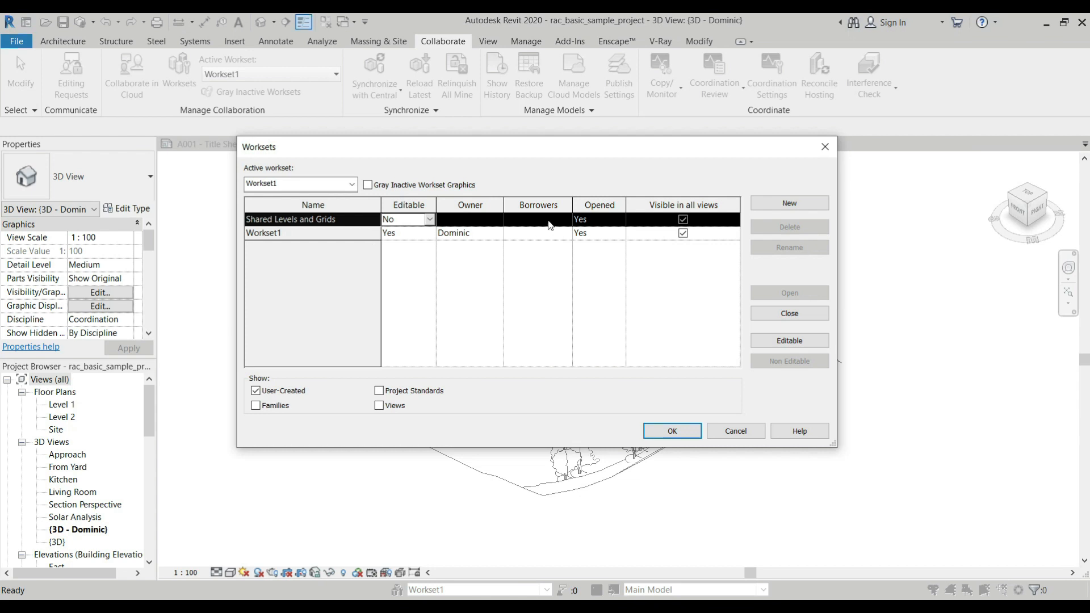
click(430, 219)
click(400, 237)
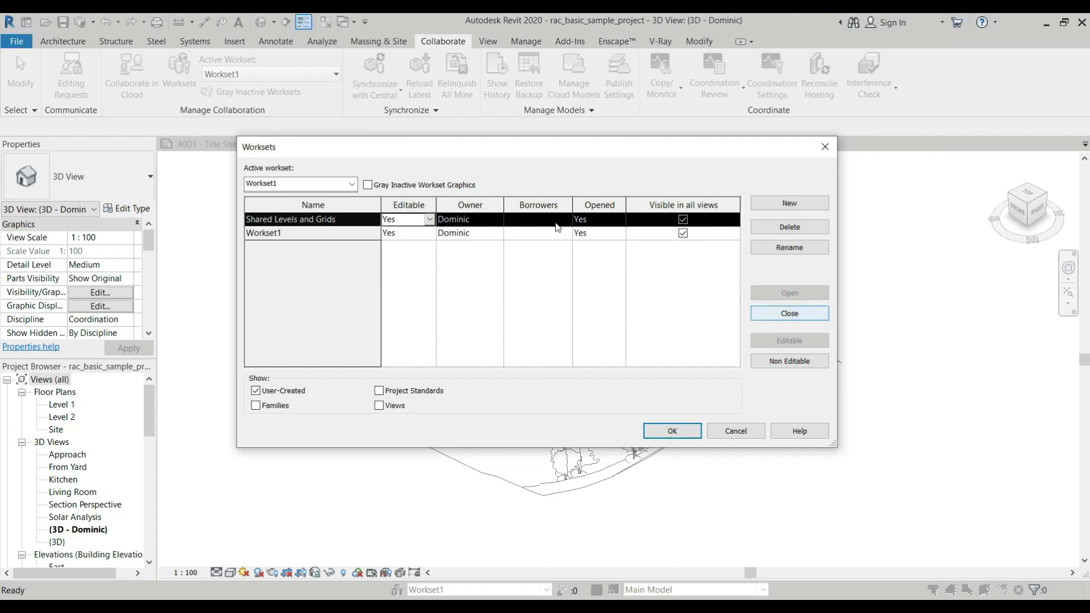
Try closing the Shared Levels and Grids workset by setting Opened to No, and return it to Yes
click(619, 219)
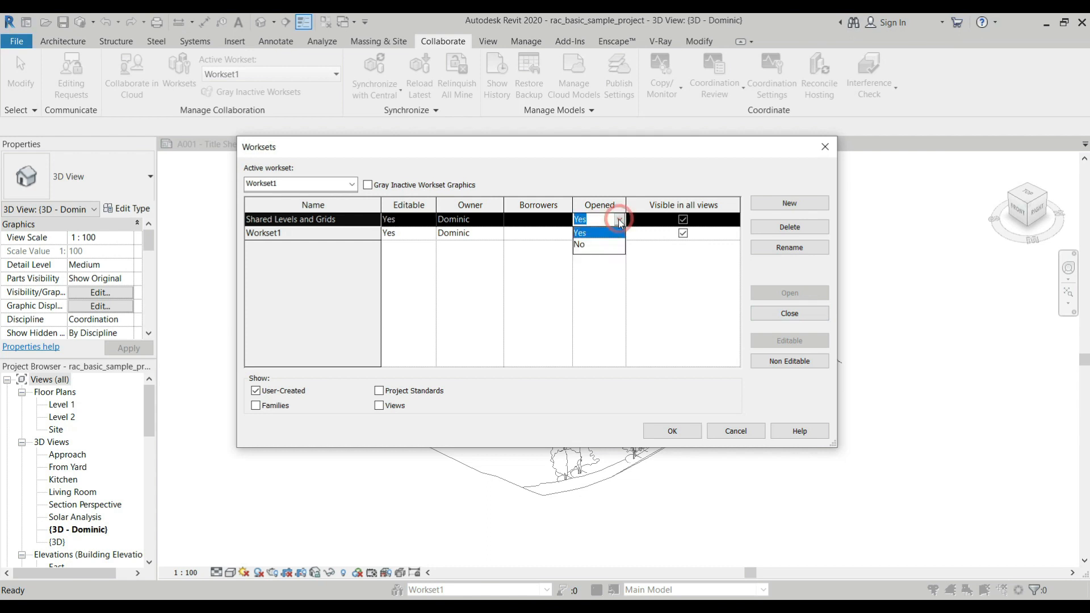
click(602, 245)
click(619, 219)
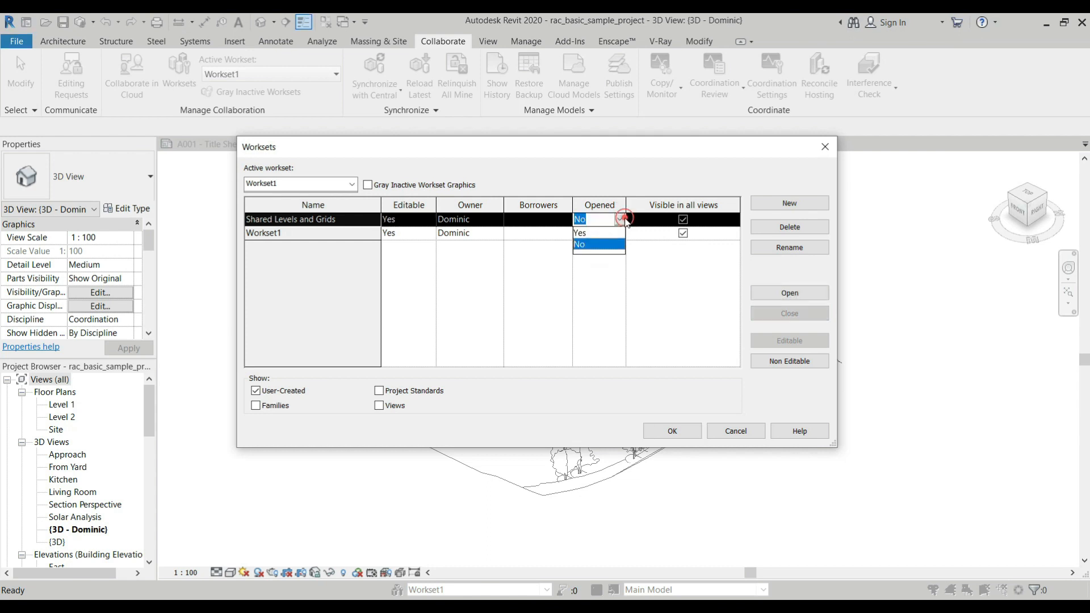
click(606, 233)
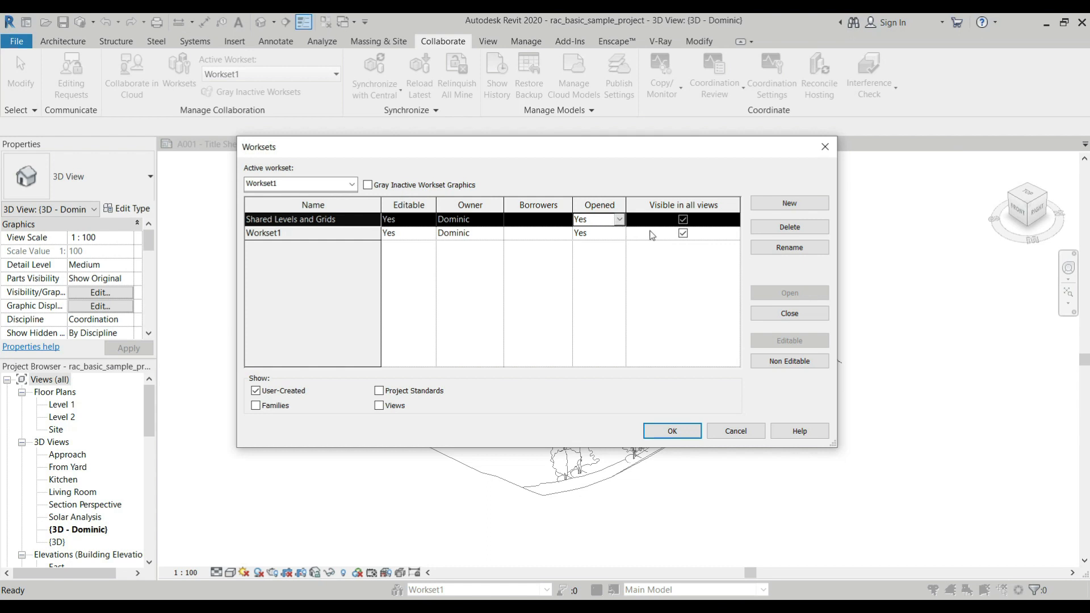
click(620, 219)
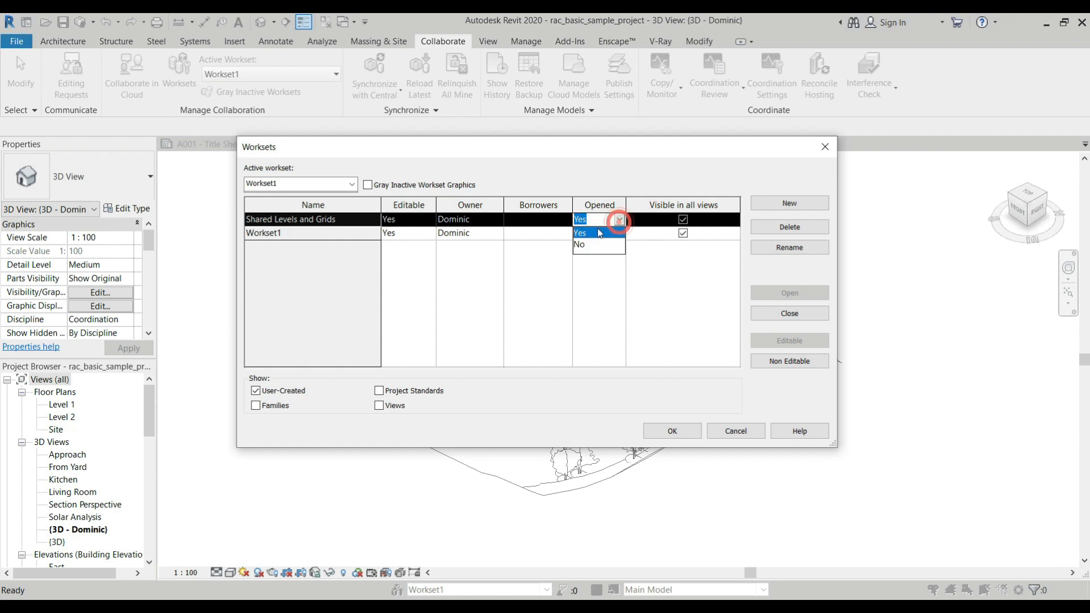
click(590, 244)
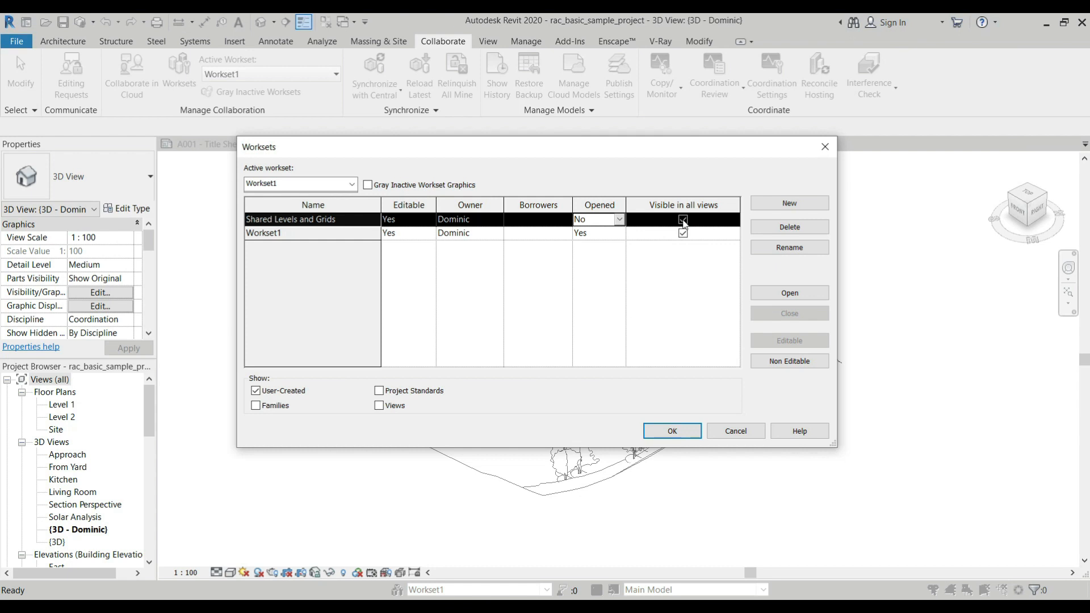
click(619, 220)
click(592, 232)
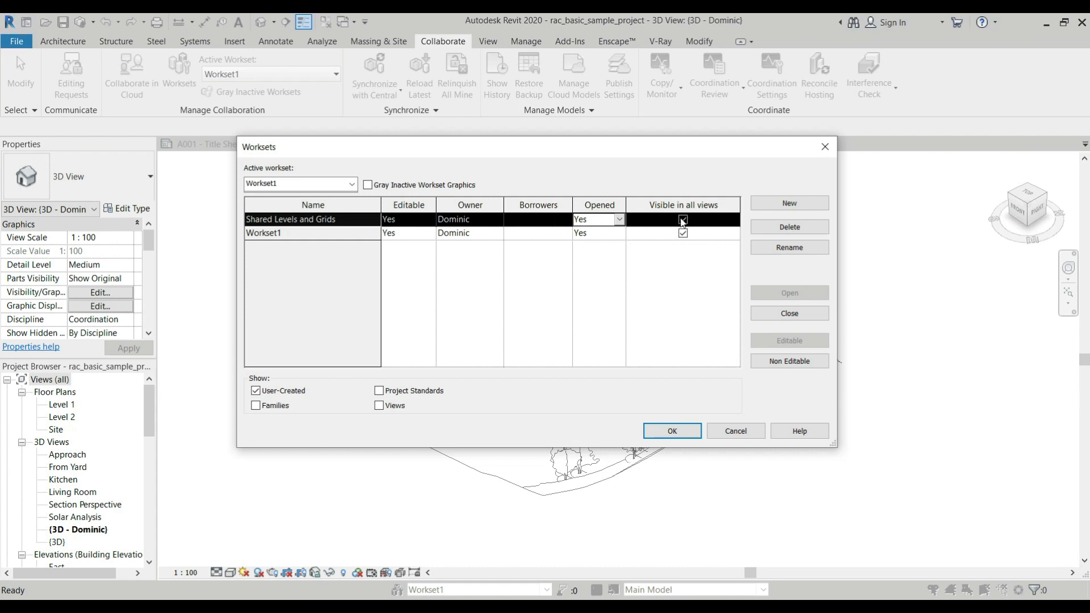
Turn off Visible in all views and Opened for the Shared Levels and Grids workset, and restore both settings
click(682, 220)
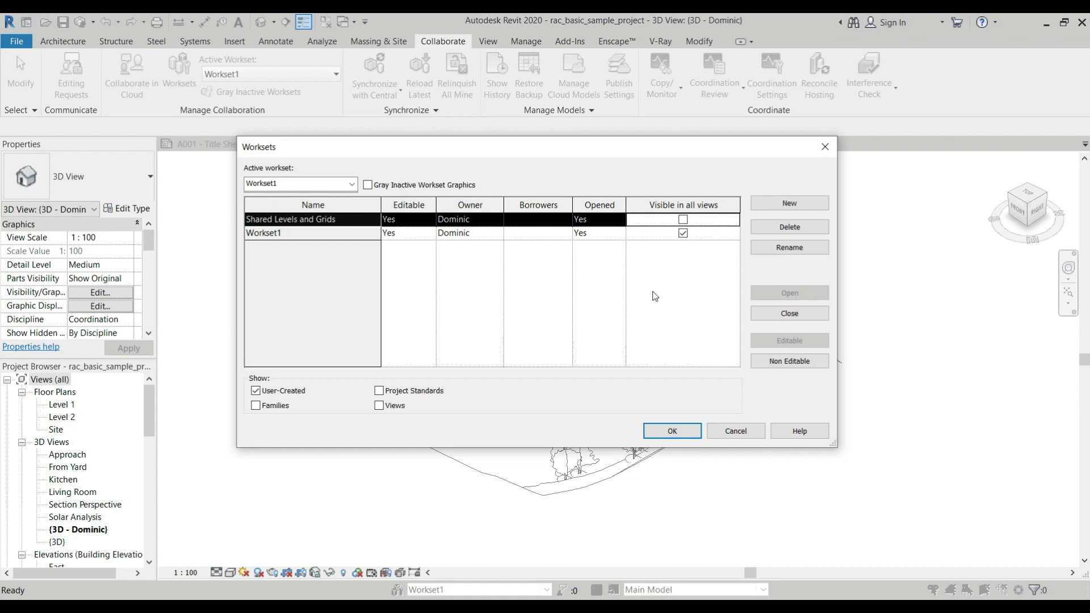
click(613, 218)
click(615, 219)
click(590, 241)
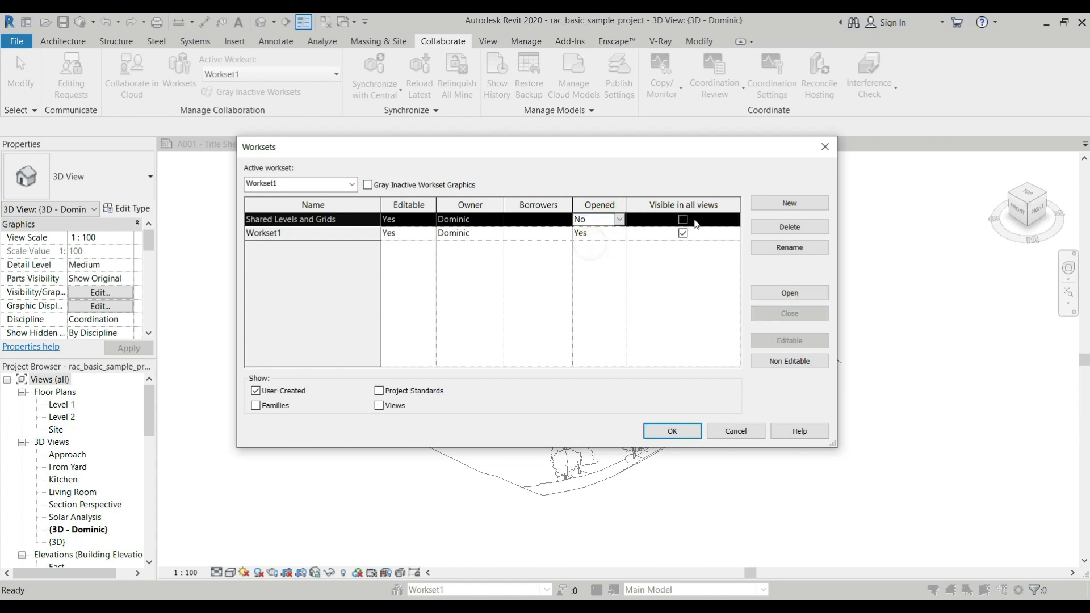
click(682, 221)
click(683, 219)
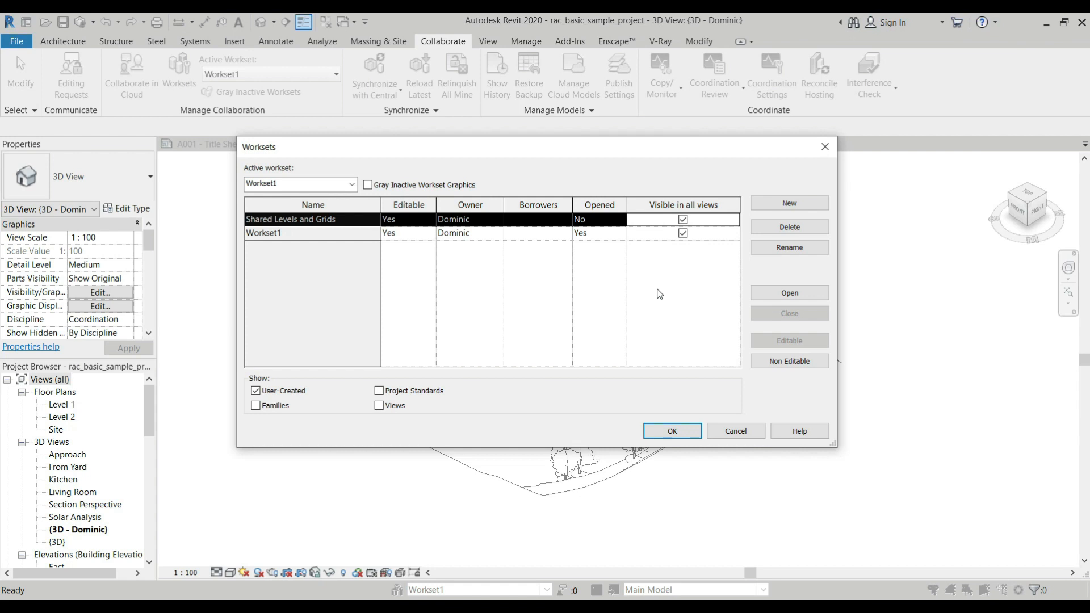
click(624, 219)
click(593, 233)
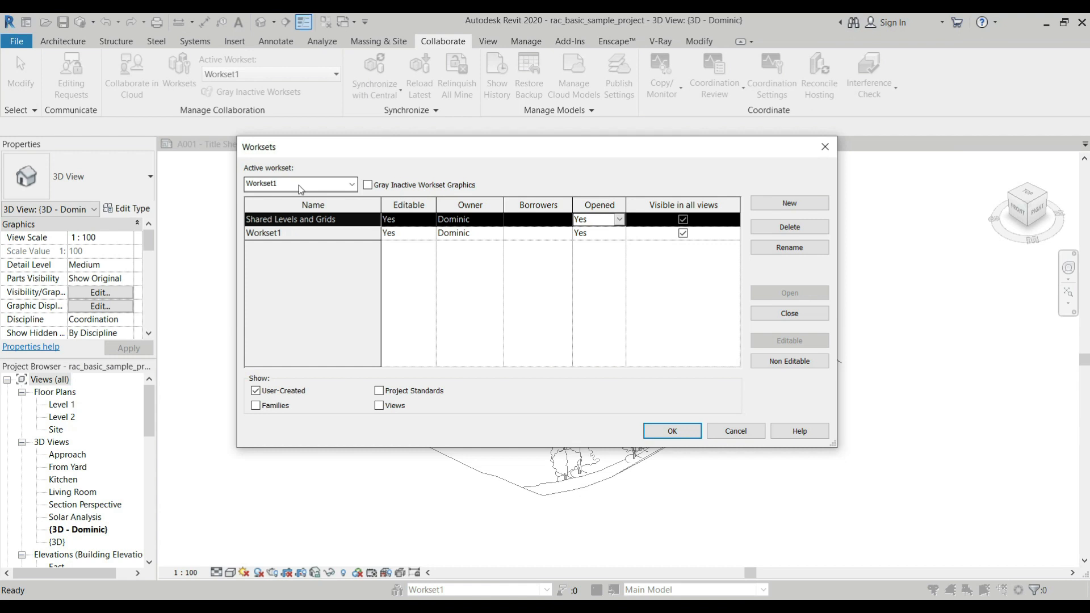
Examine the workset list filtered by Families, Project Standards and Views in turn, with user-created worksets hidden
click(256, 406)
click(256, 390)
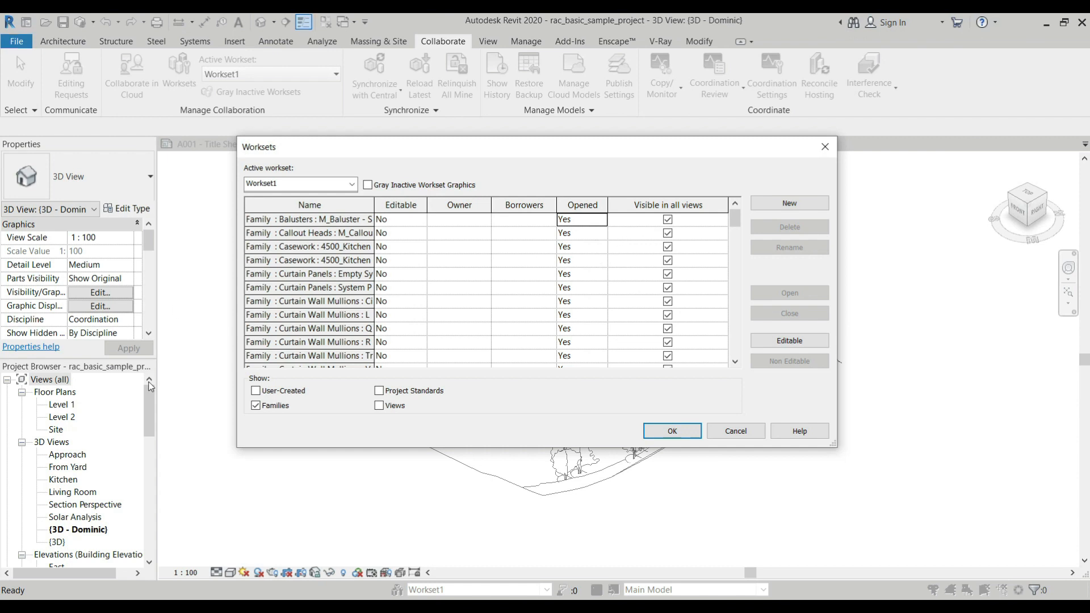
click(379, 391)
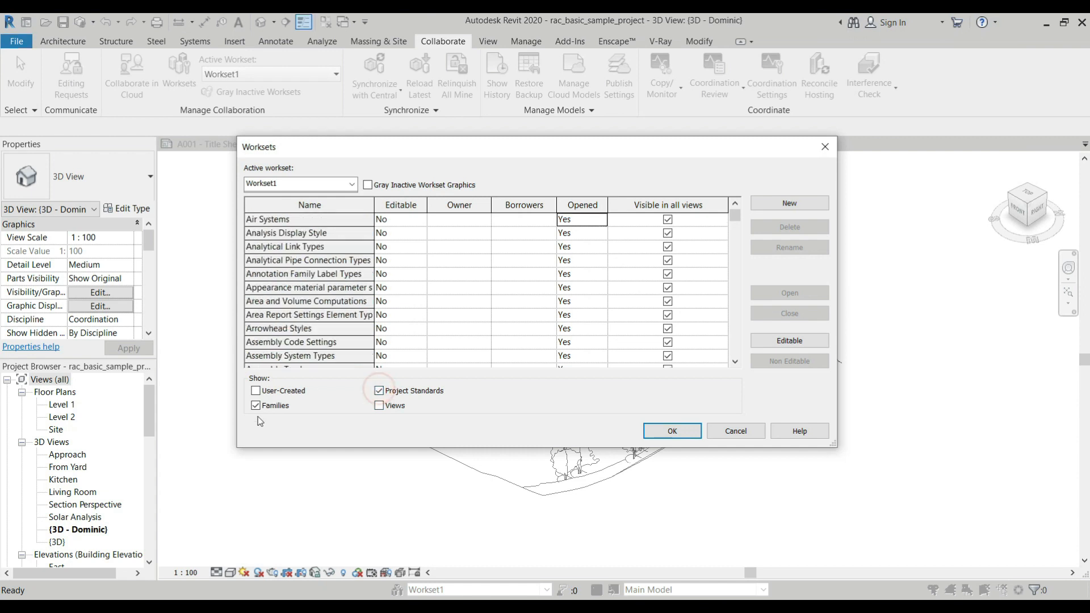
click(256, 406)
scroll(446, 293, down, 5)
scroll(346, 282, up, 5)
click(379, 404)
click(379, 391)
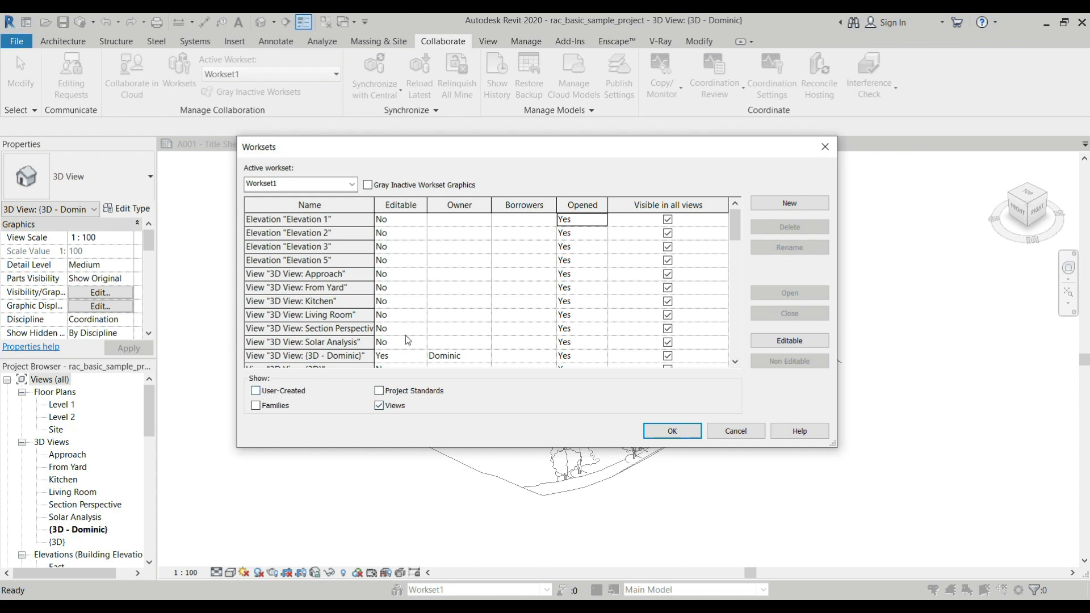
Limit the workset list to user-created worksets and create a workset named Architecure, visible in all views
click(268, 391)
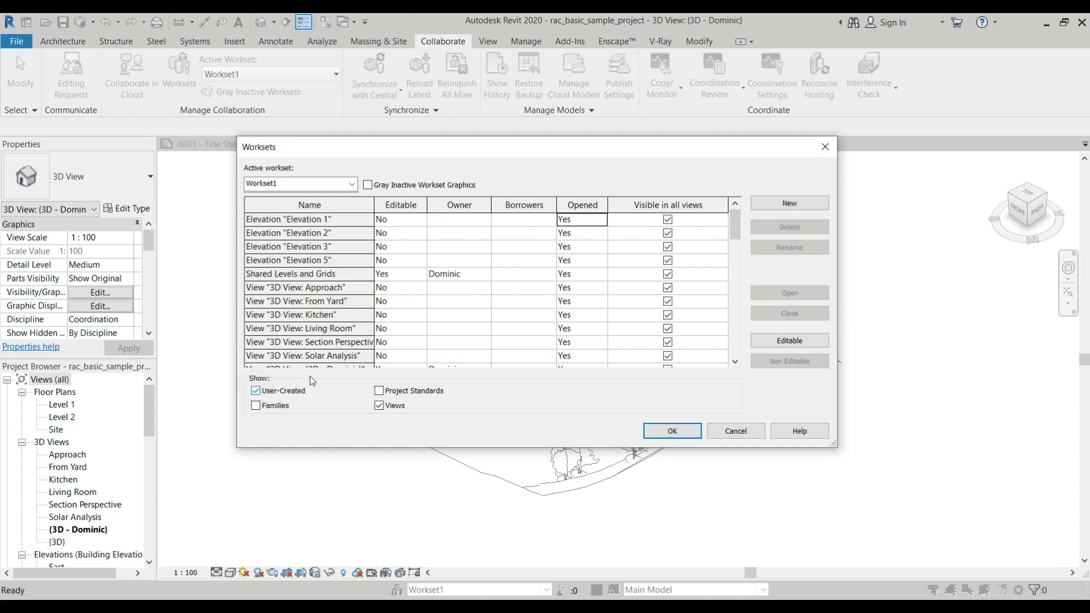
click(379, 406)
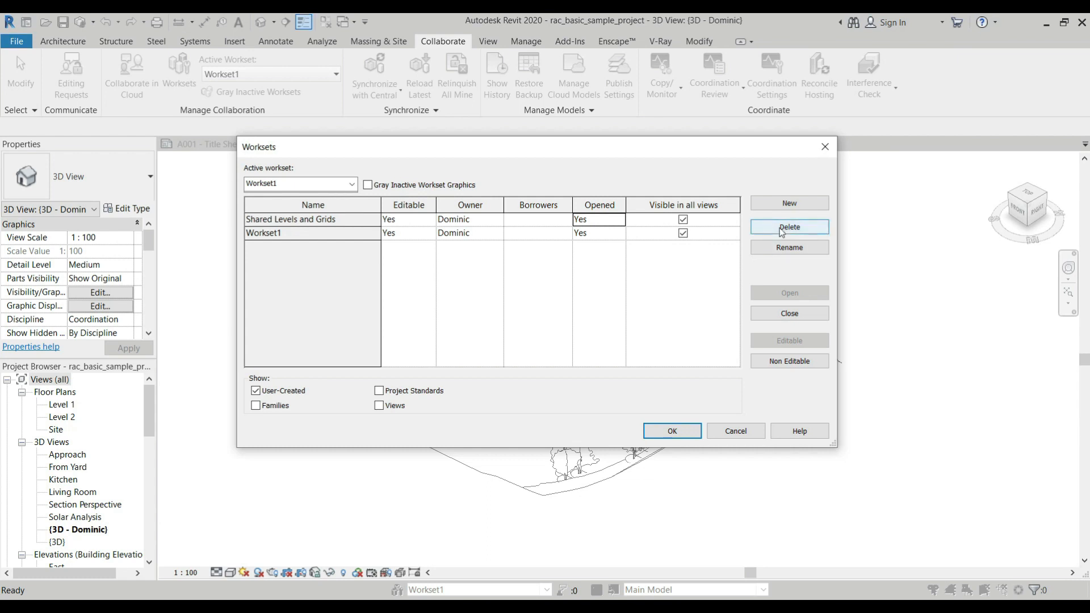
click(800, 205)
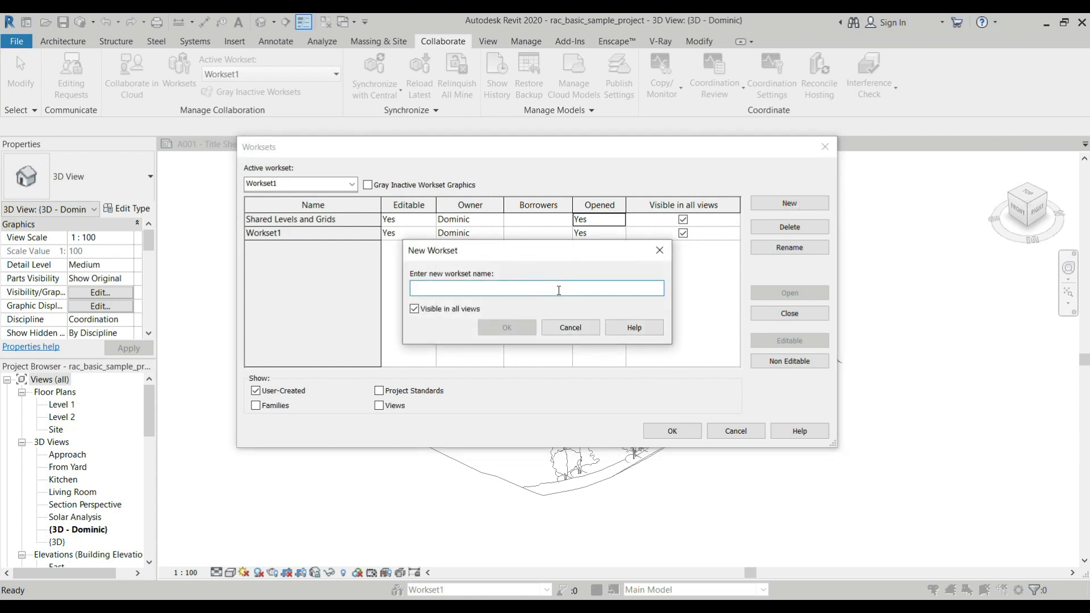
text(Ar)
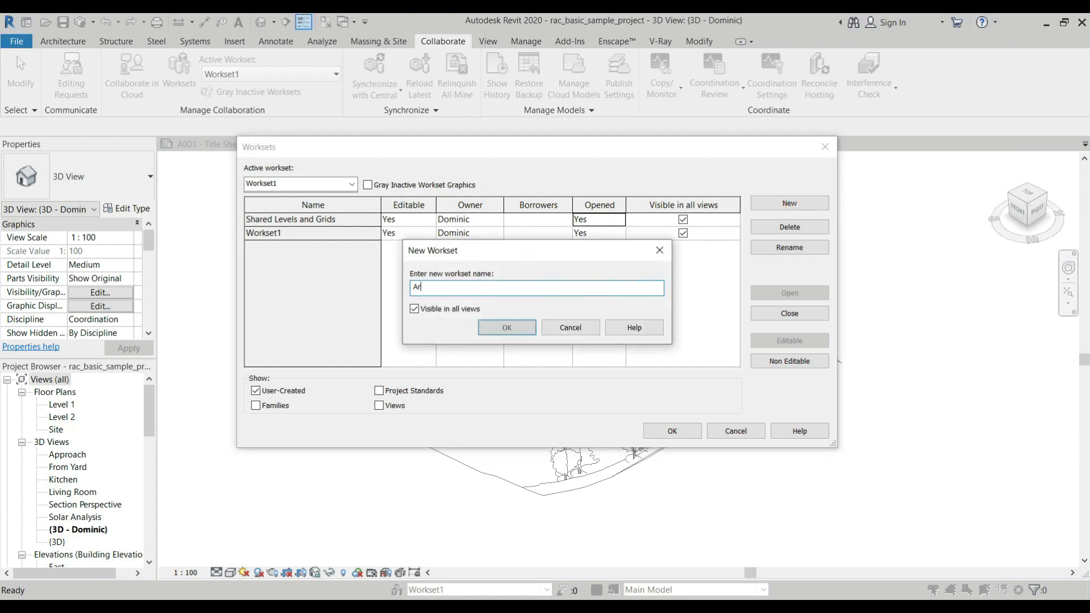
text(chitecure)
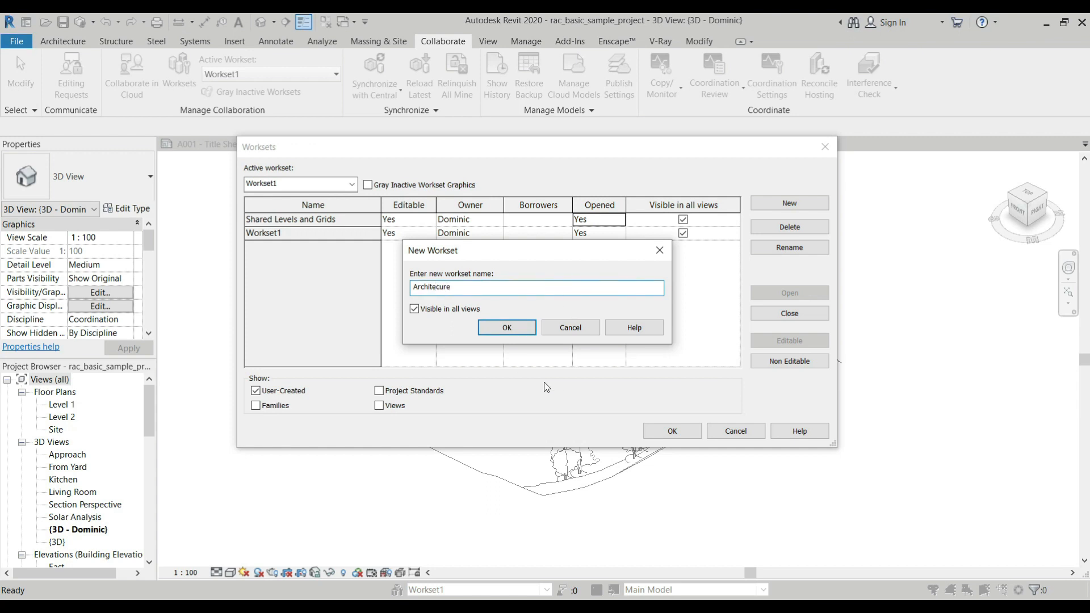
click(507, 326)
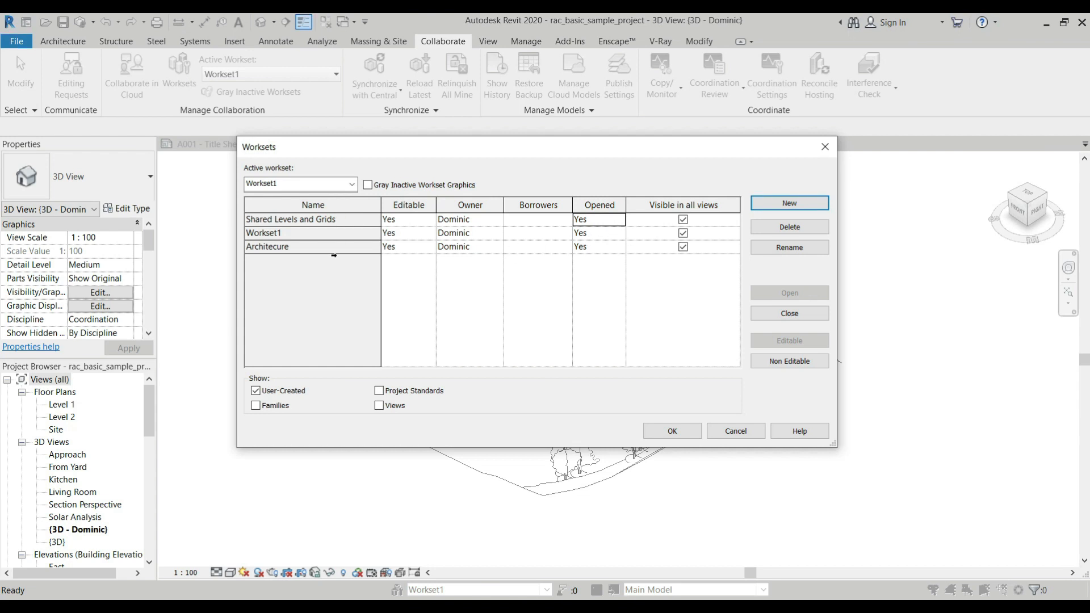
Try making the new Architecure workset non-editable
click(325, 249)
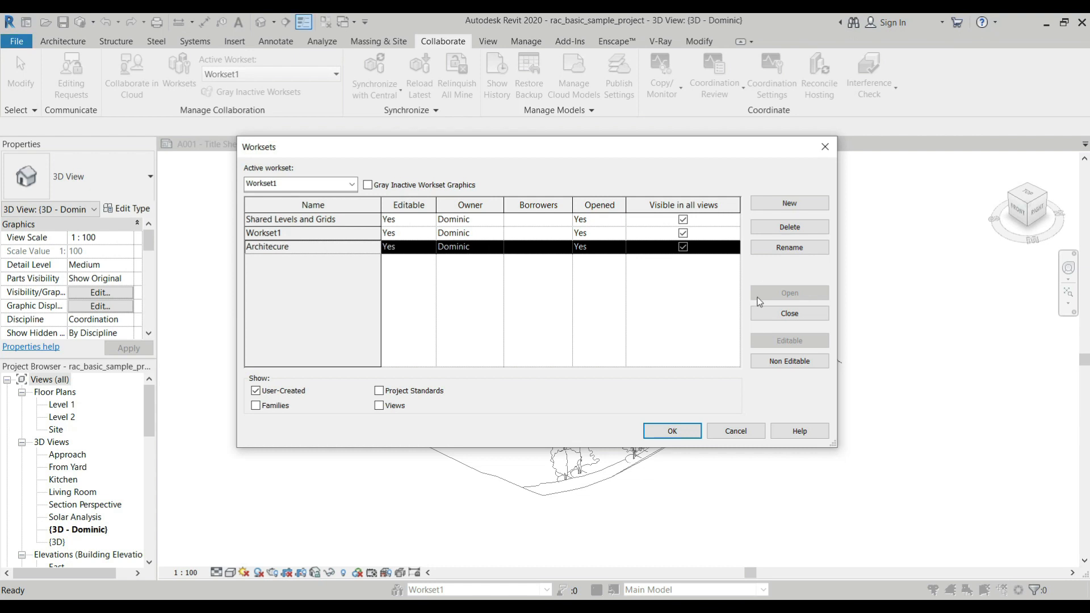
click(786, 361)
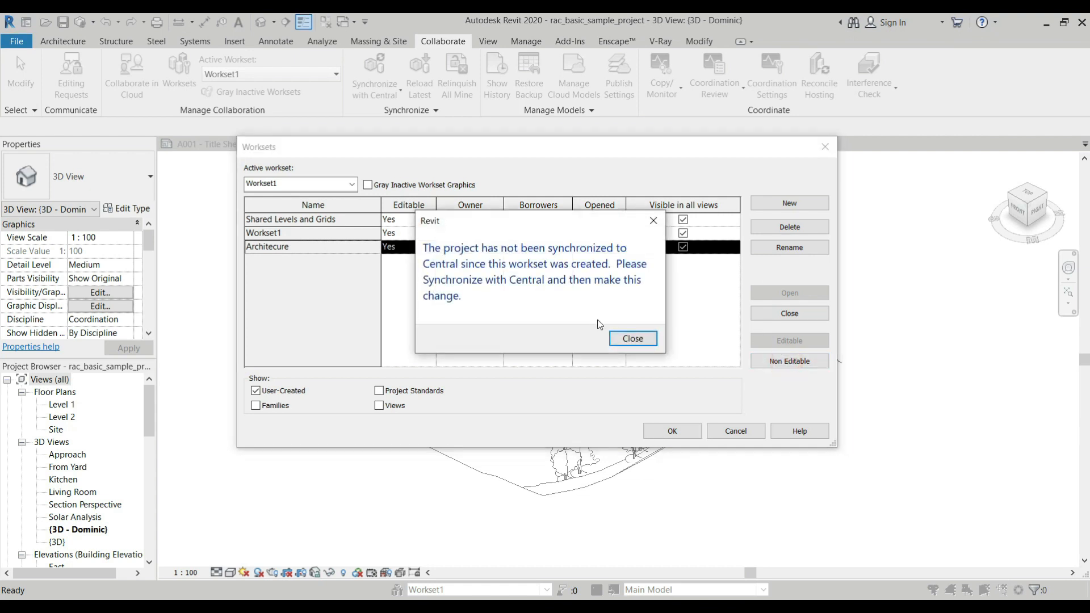
click(645, 339)
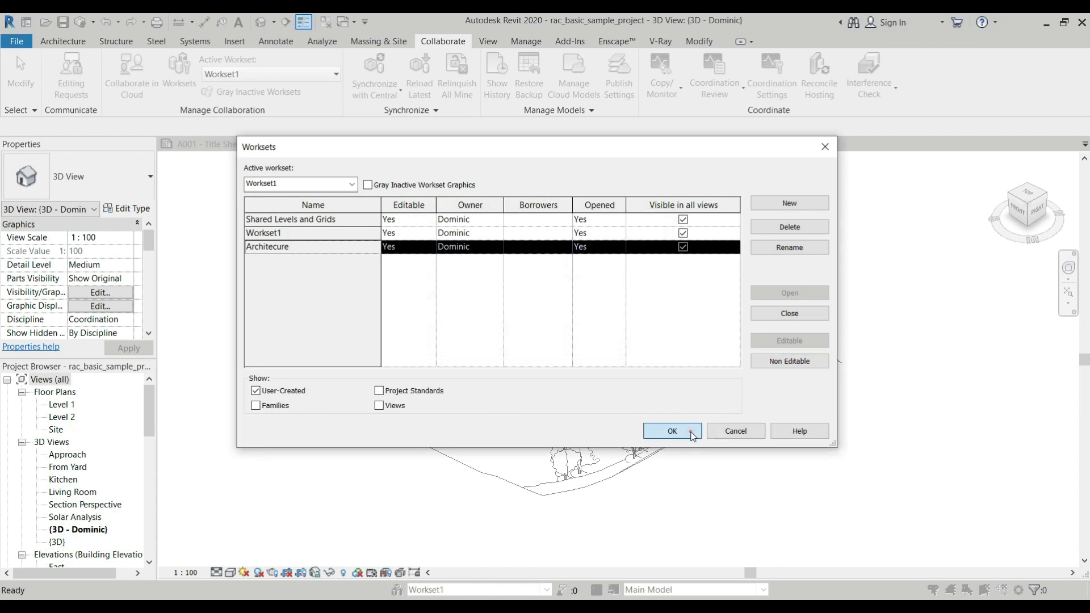
Accept the workset changes with Architecure as the active workset, and synchronize the project with central
click(672, 431)
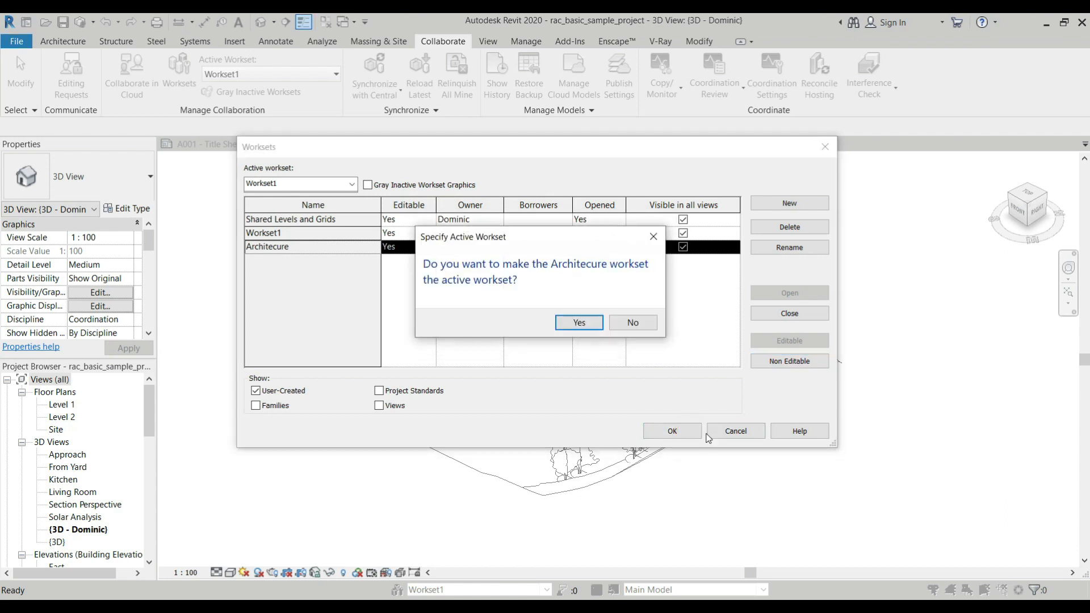
click(578, 323)
click(85, 25)
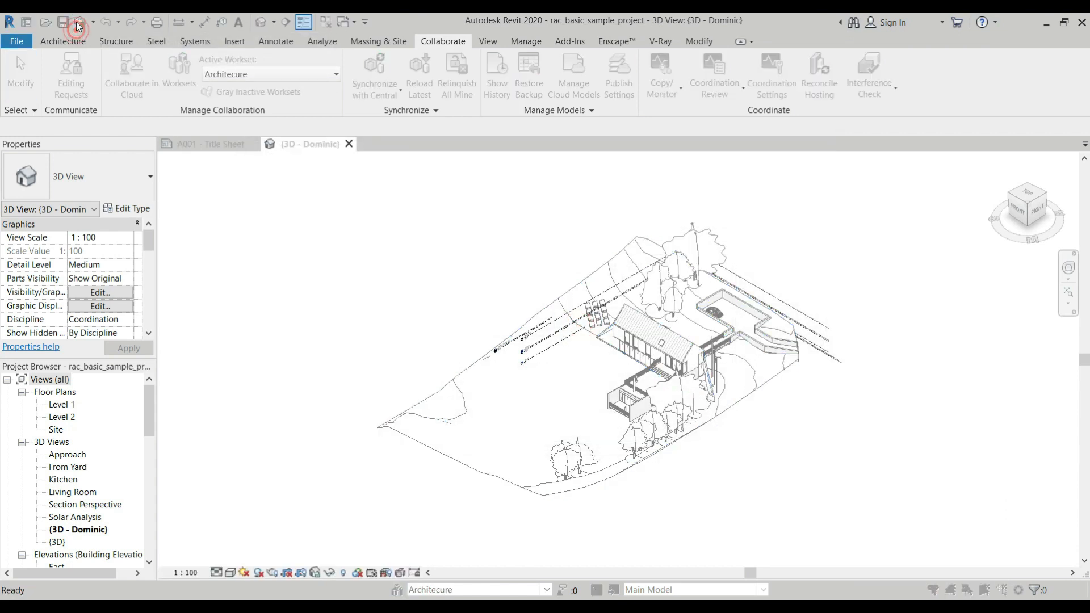
click(354, 244)
click(476, 382)
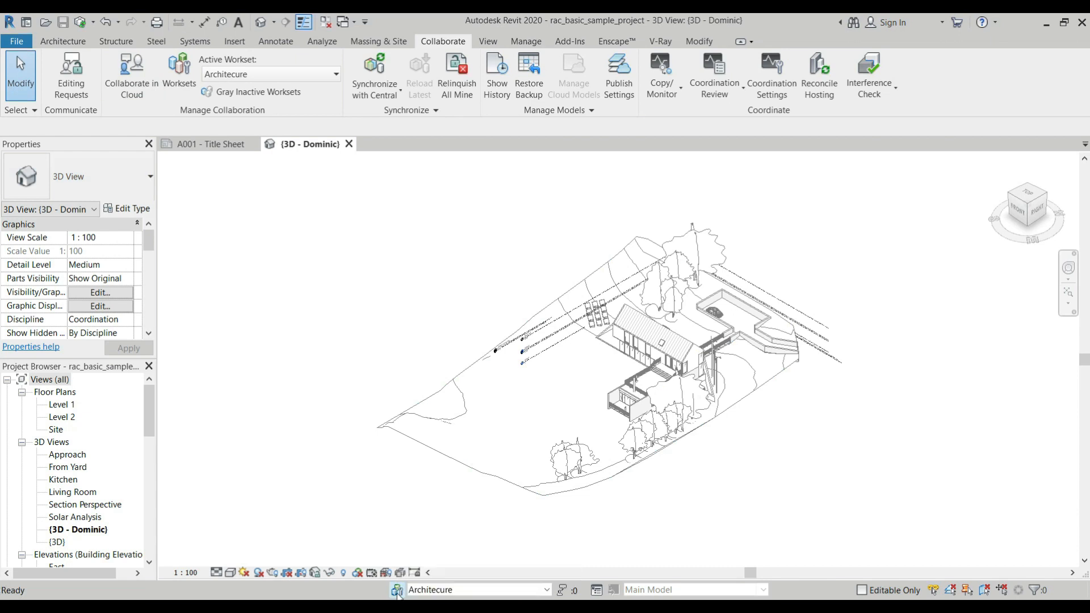
Reopen the workset settings and make the Architecure workset non-editable
click(397, 591)
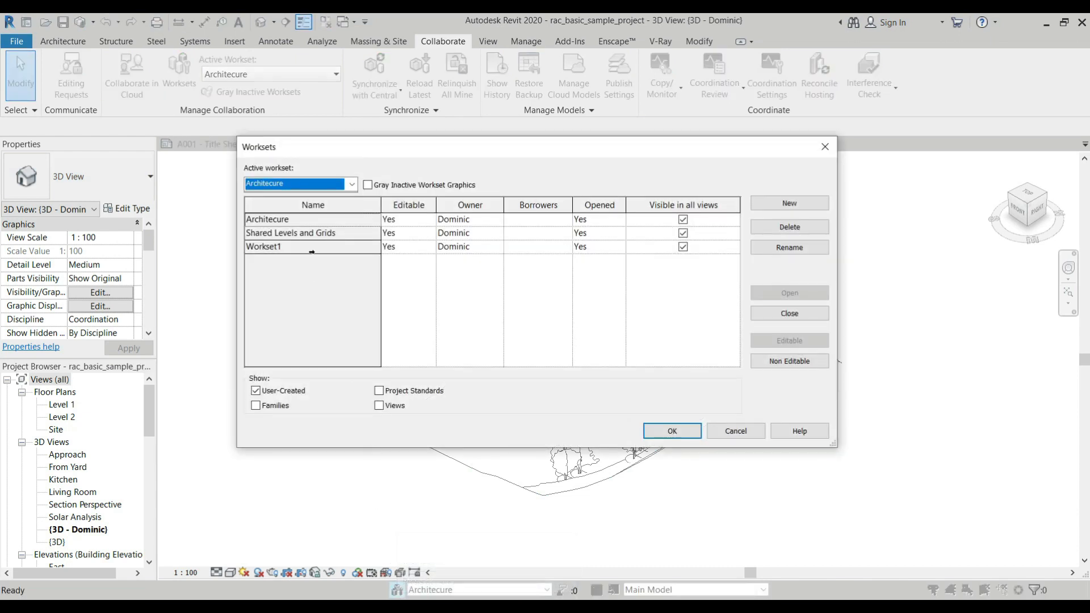
click(301, 222)
click(808, 363)
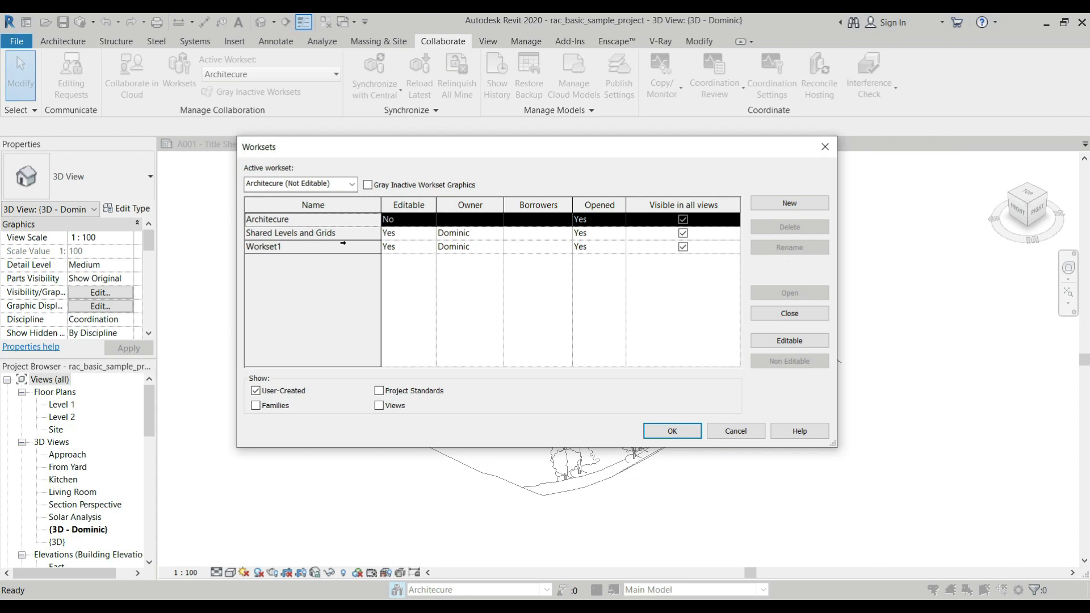
click(296, 251)
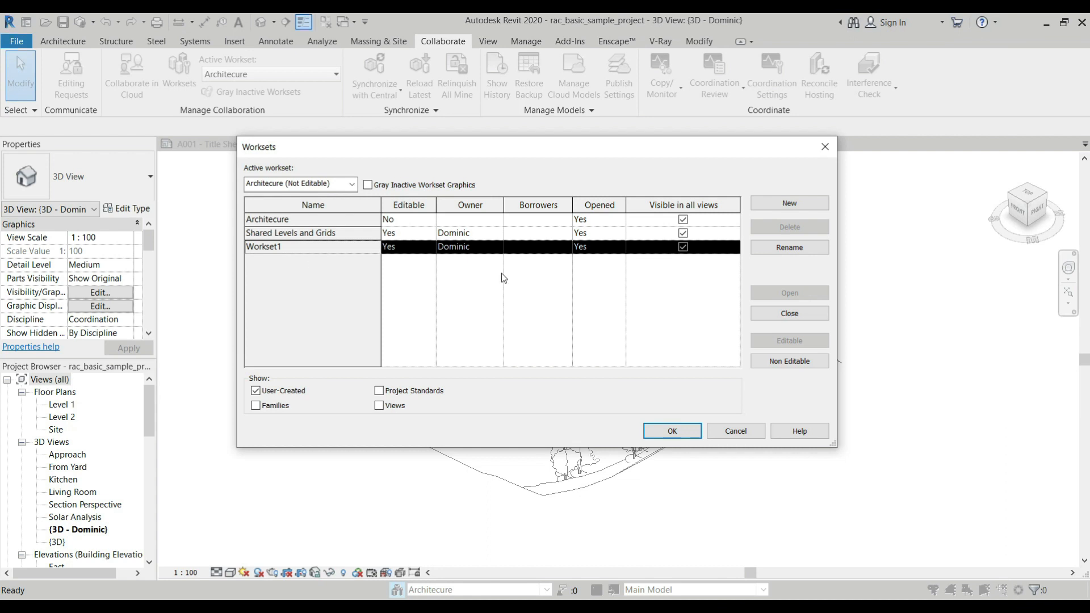
click(785, 247)
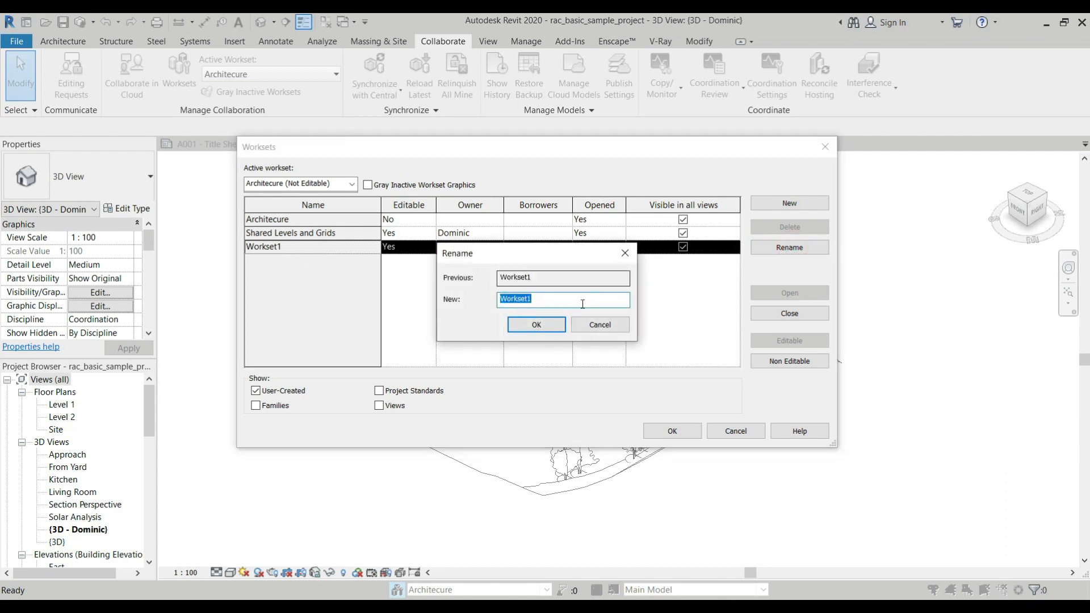
click(600, 324)
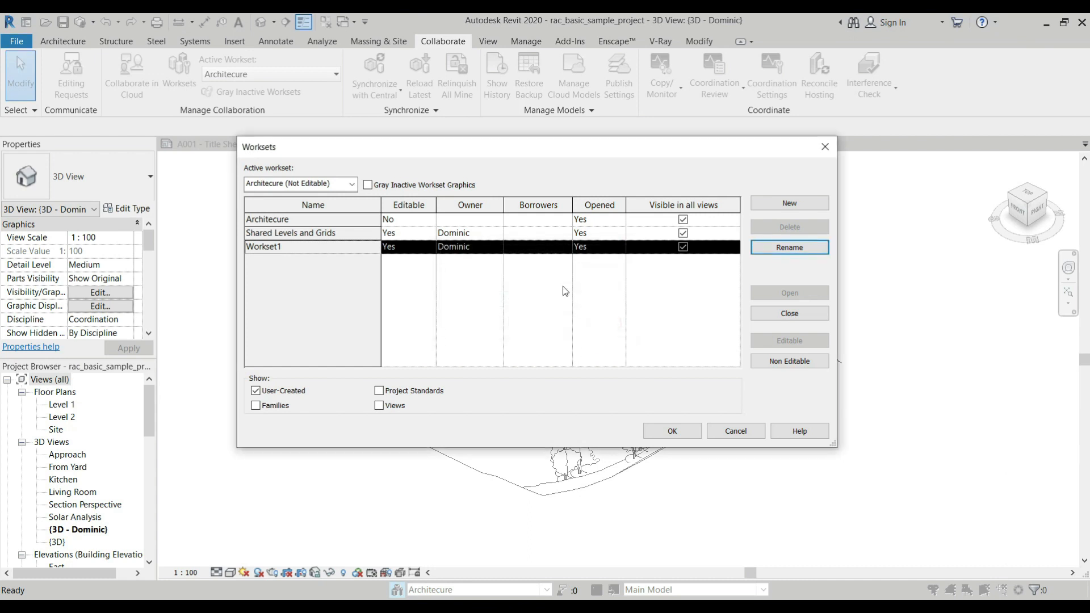
click(336, 220)
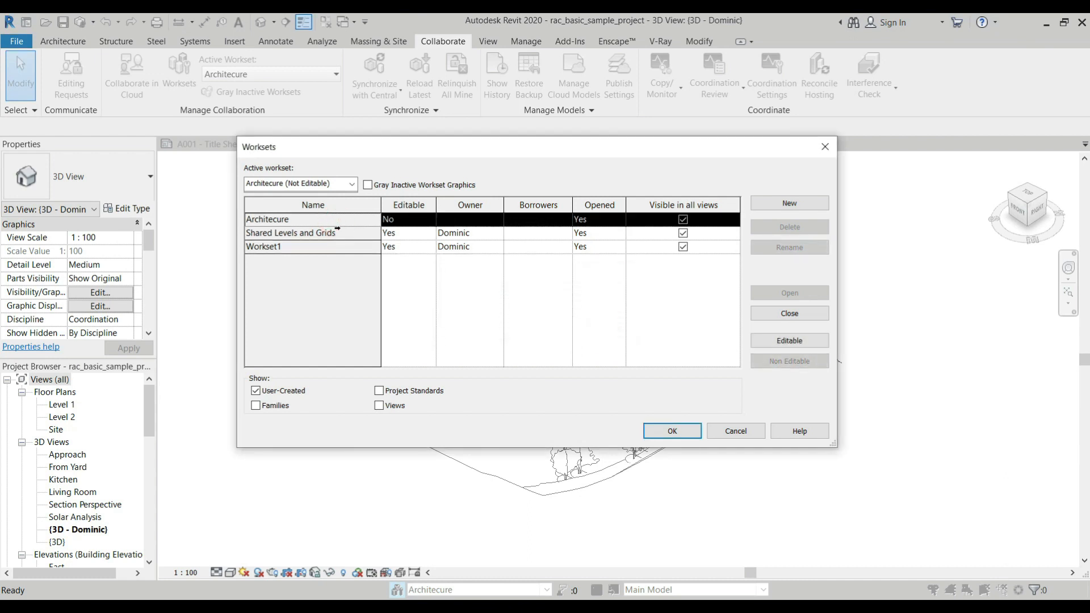
click(336, 233)
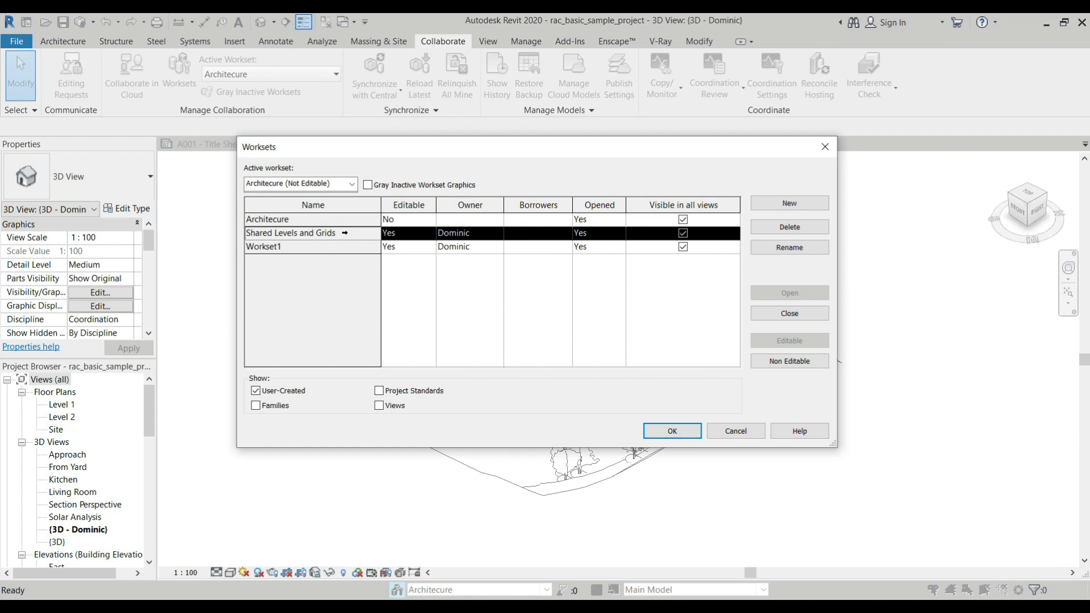
click(317, 247)
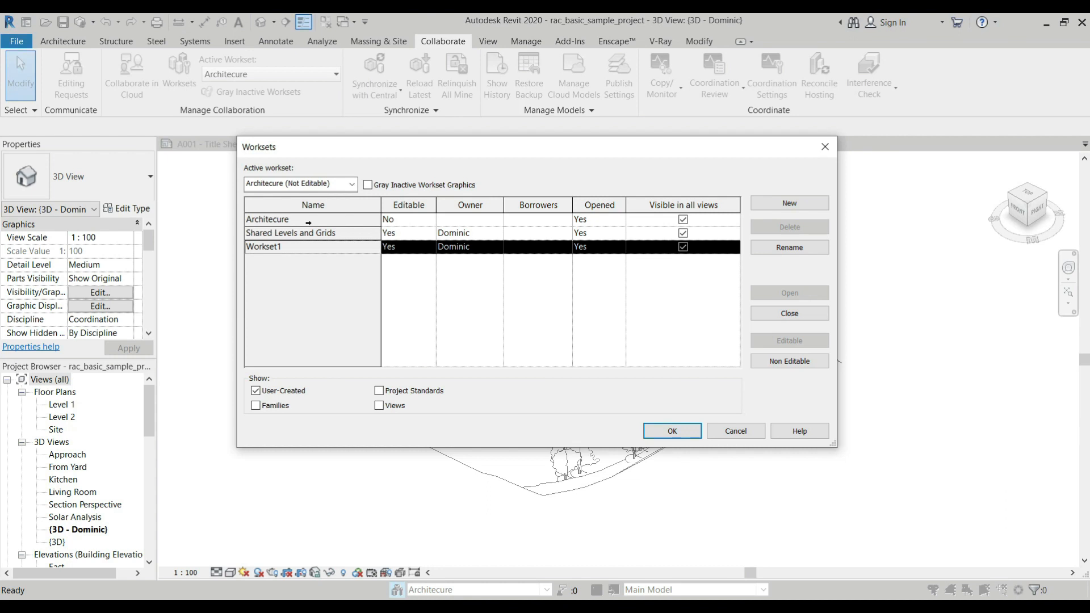
Make the Architecure workset editable again and delete it
click(317, 223)
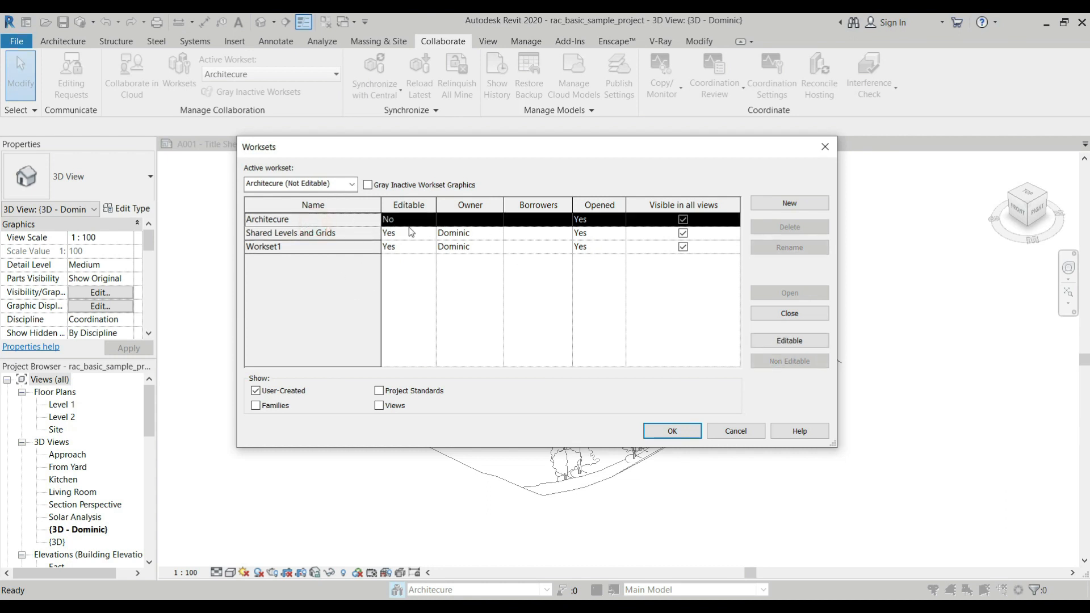
click(779, 340)
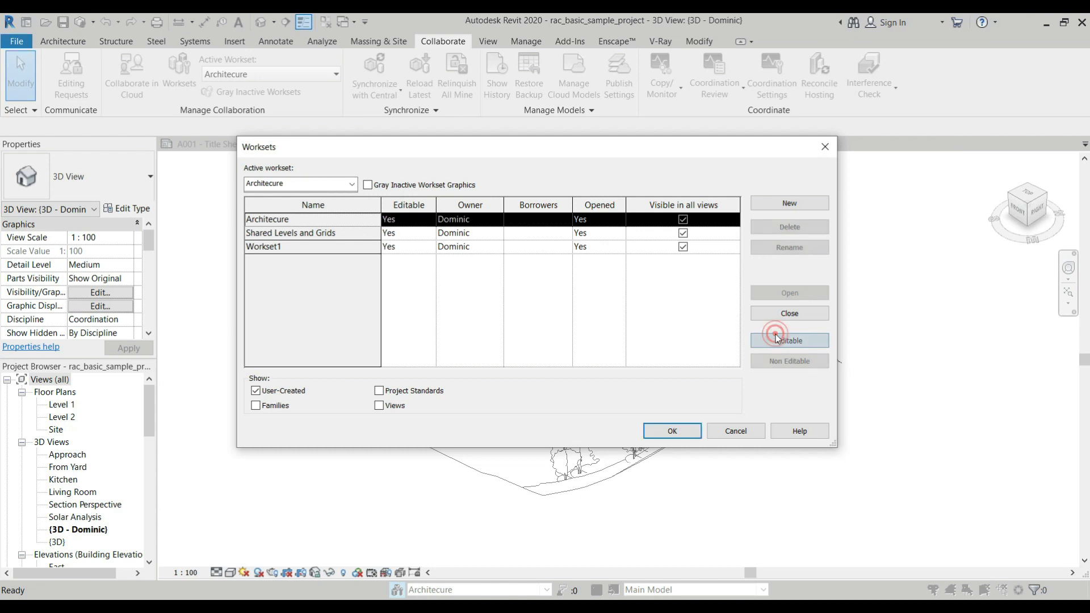
click(802, 228)
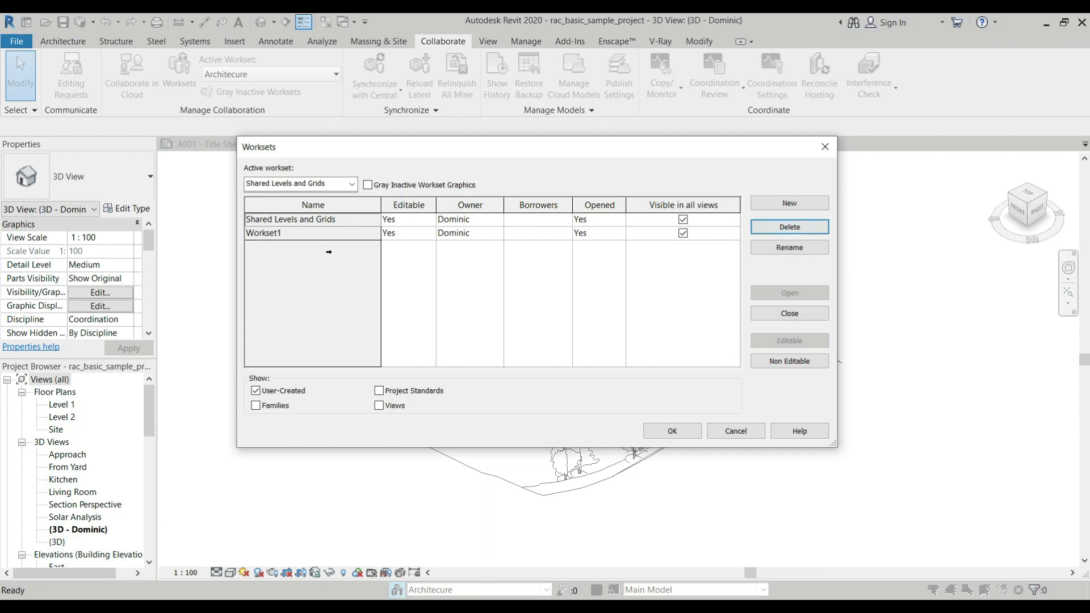
Create a new workset named Architecture, visible in all views
click(277, 233)
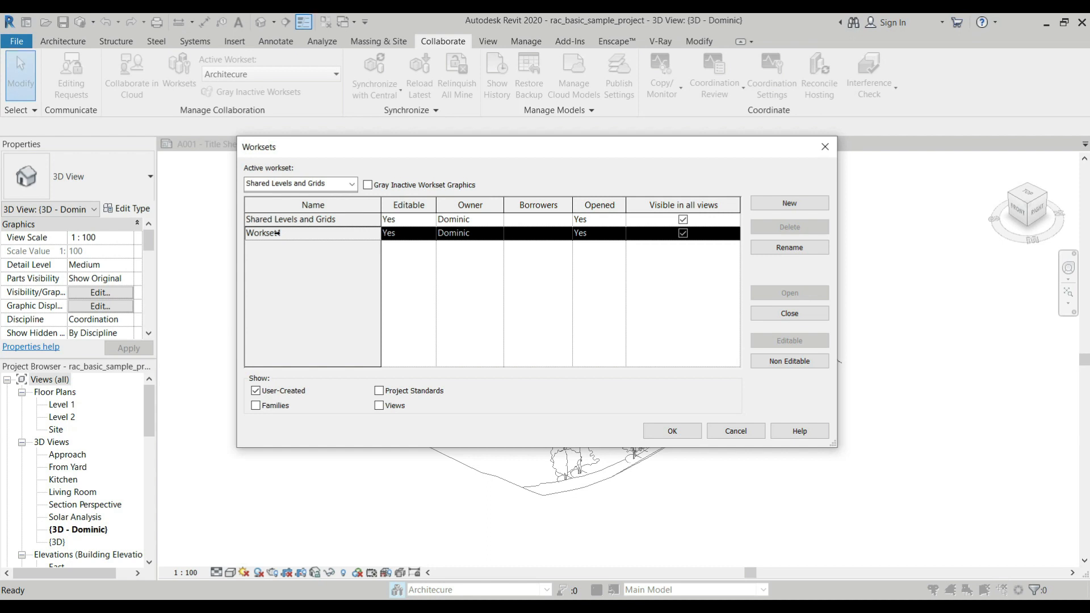
click(790, 203)
text(A)
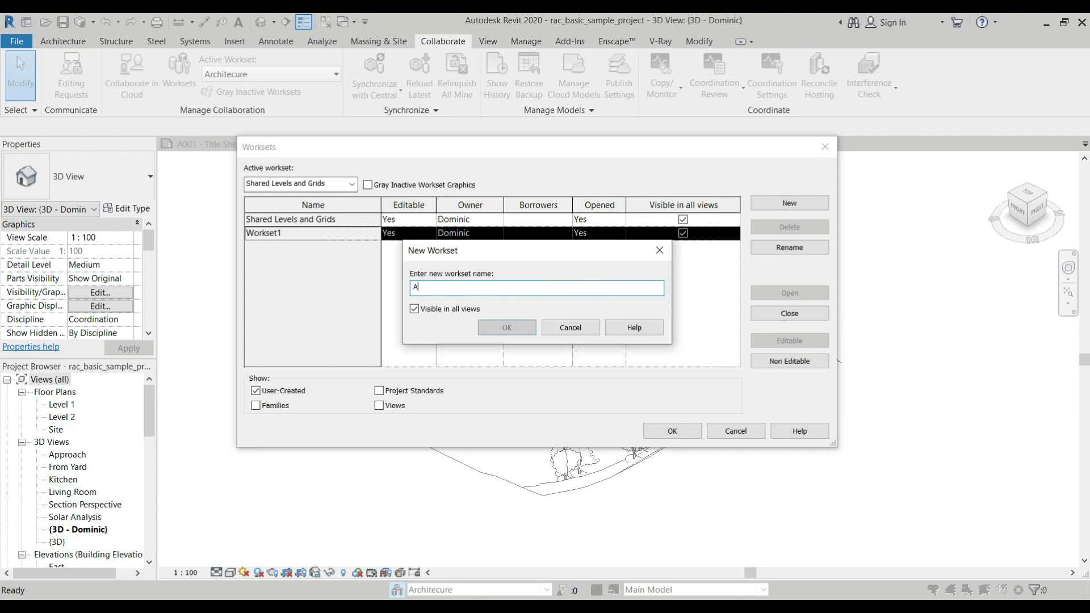
text(rchitecture)
key(BackSpace)
key(BackSpace)
key(BackSpace)
key(BackSpace)
key(BackSpace)
text(cture)
click(513, 326)
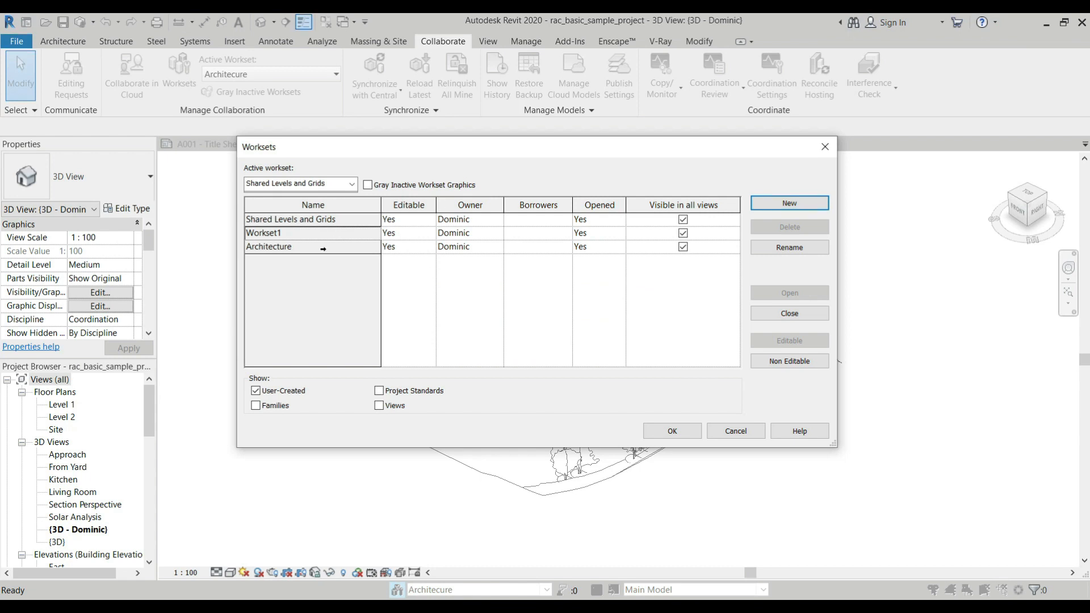
Close the Architecture workset and delete it from the workset list
click(322, 248)
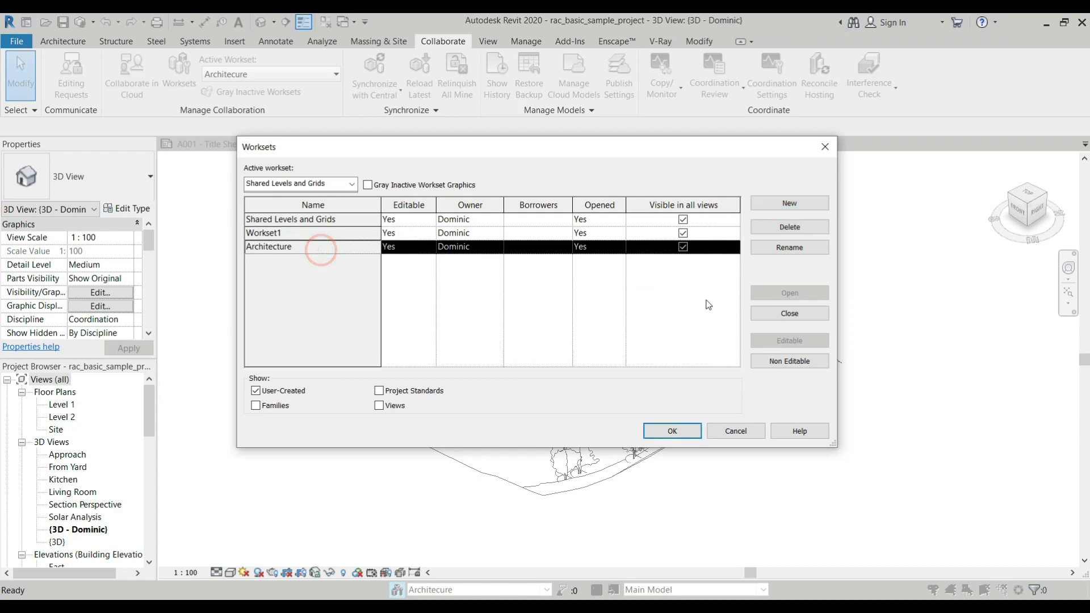
click(797, 317)
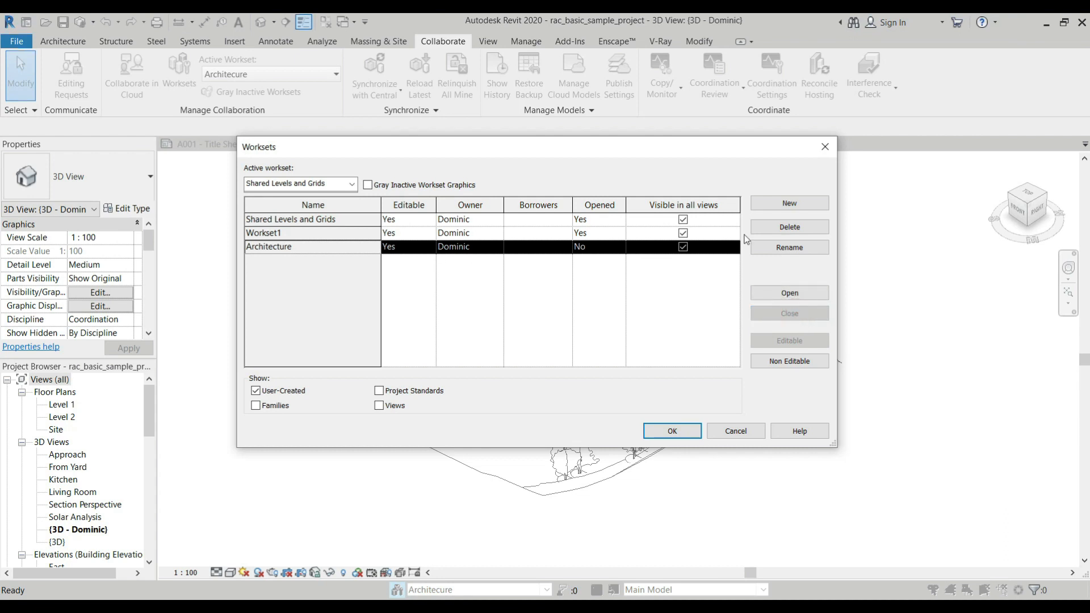
click(796, 228)
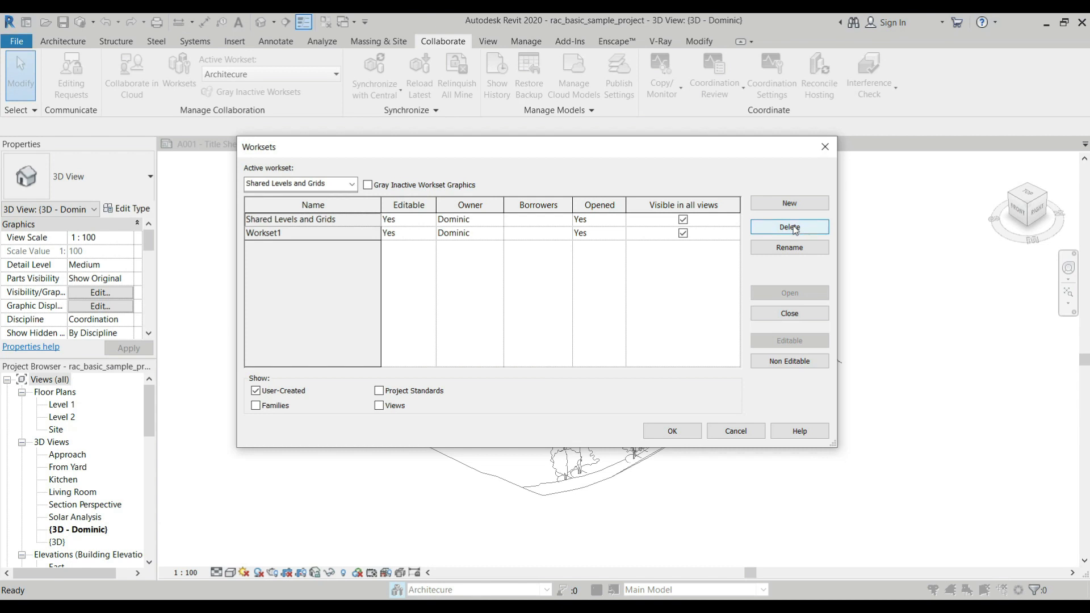
Create a workset named architecture, visible in all views, make it the active workset and select it in the list
click(352, 183)
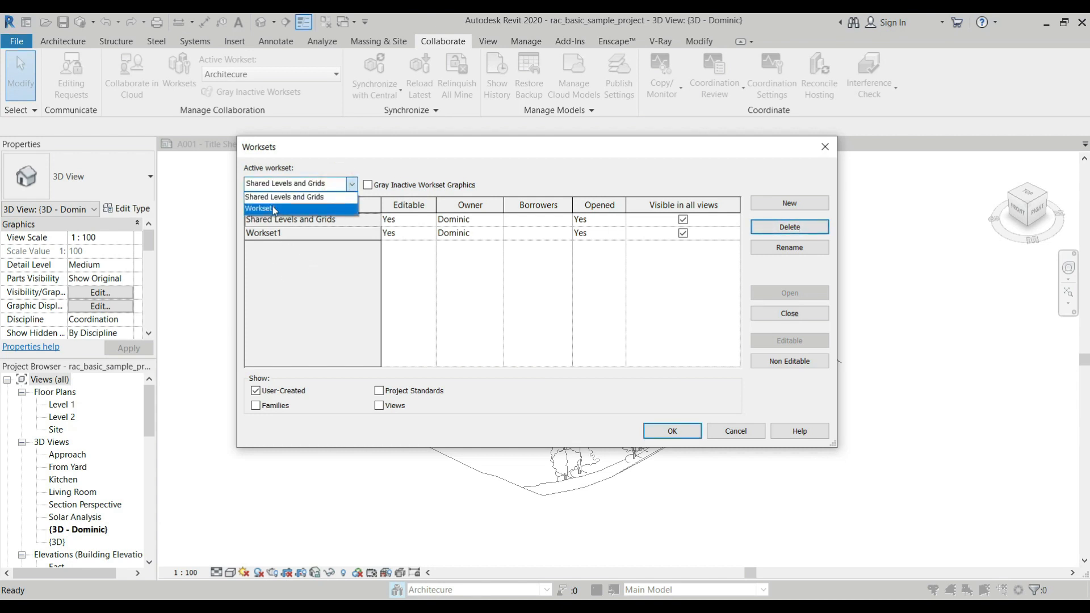
click(341, 281)
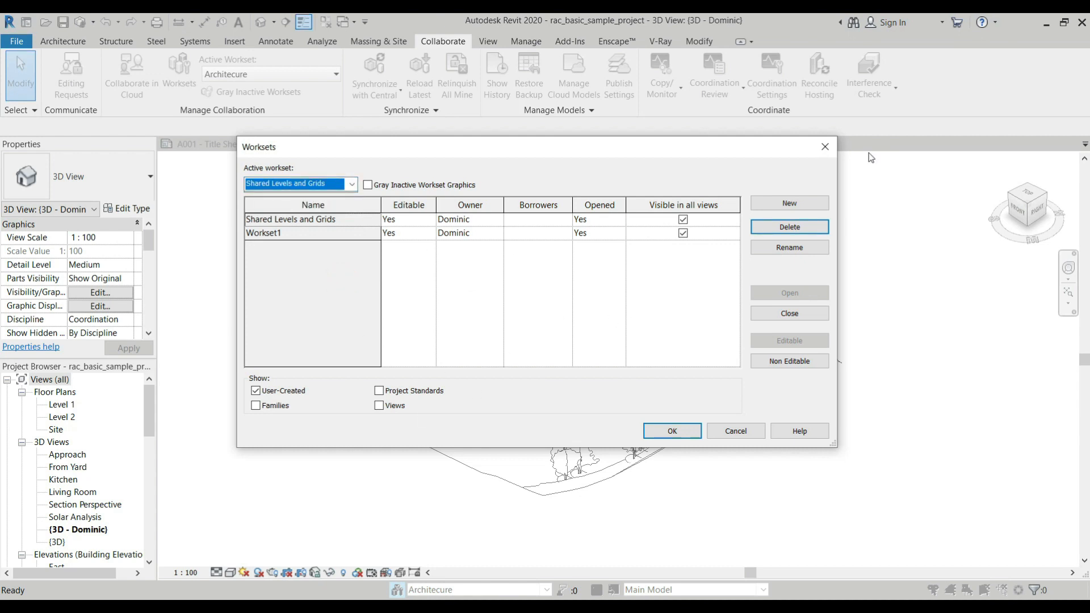
click(789, 202)
text(architecture)
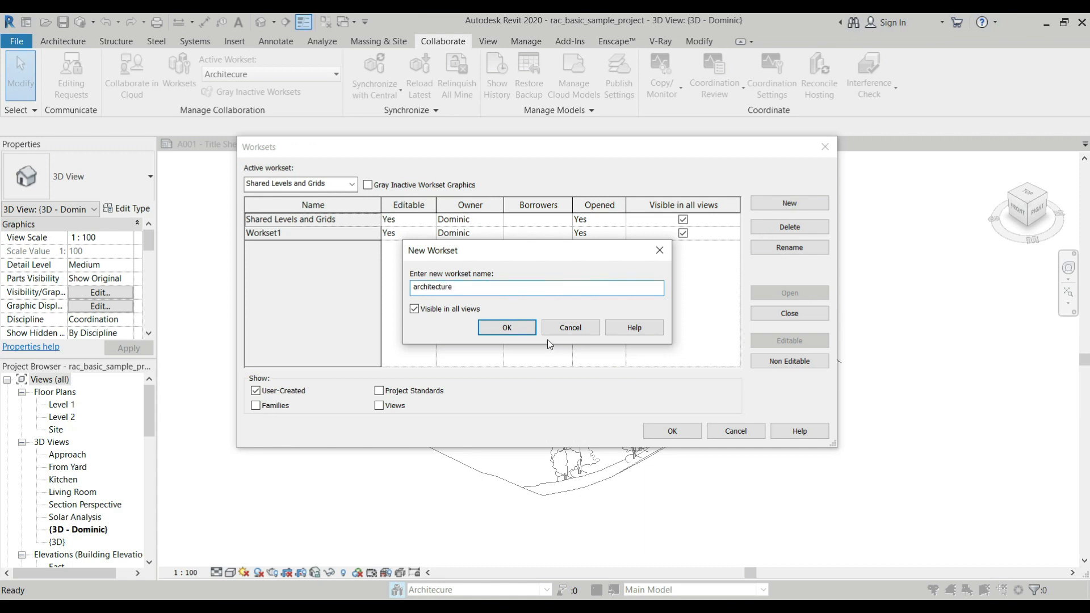
click(514, 326)
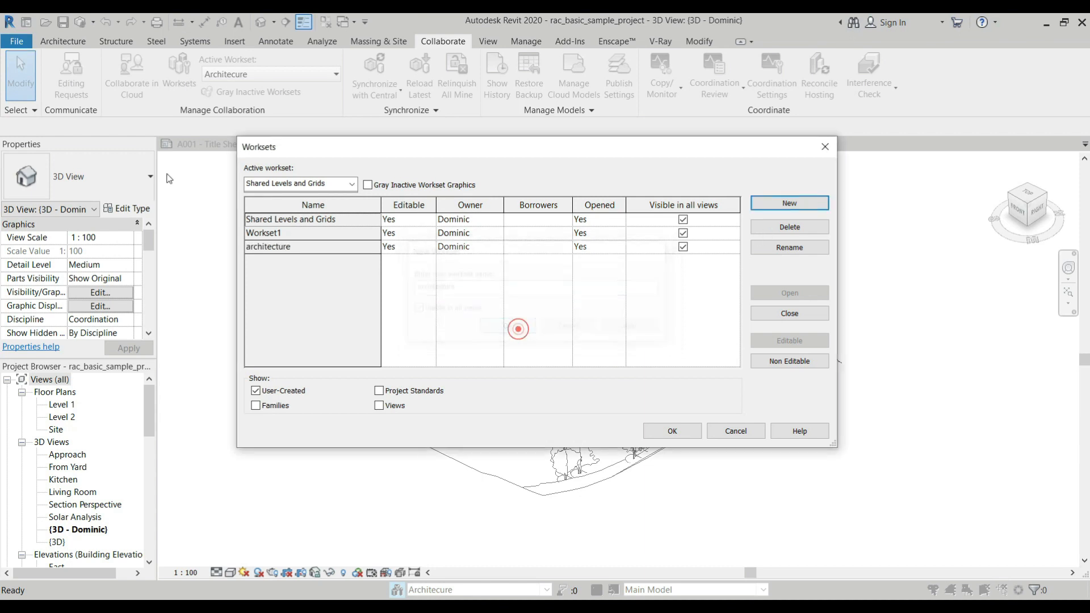
click(352, 184)
click(284, 195)
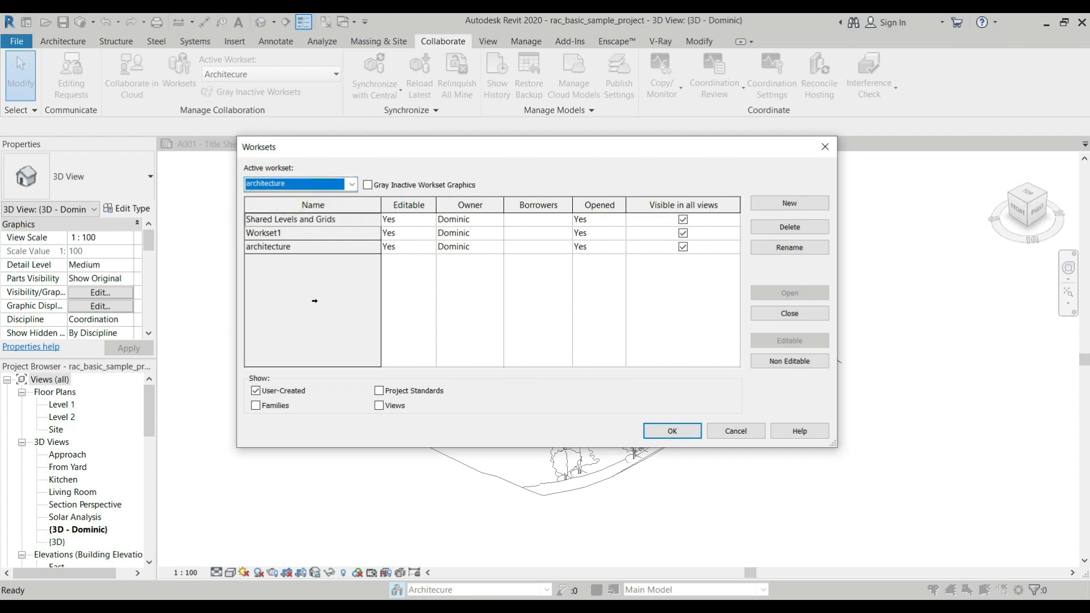
click(309, 247)
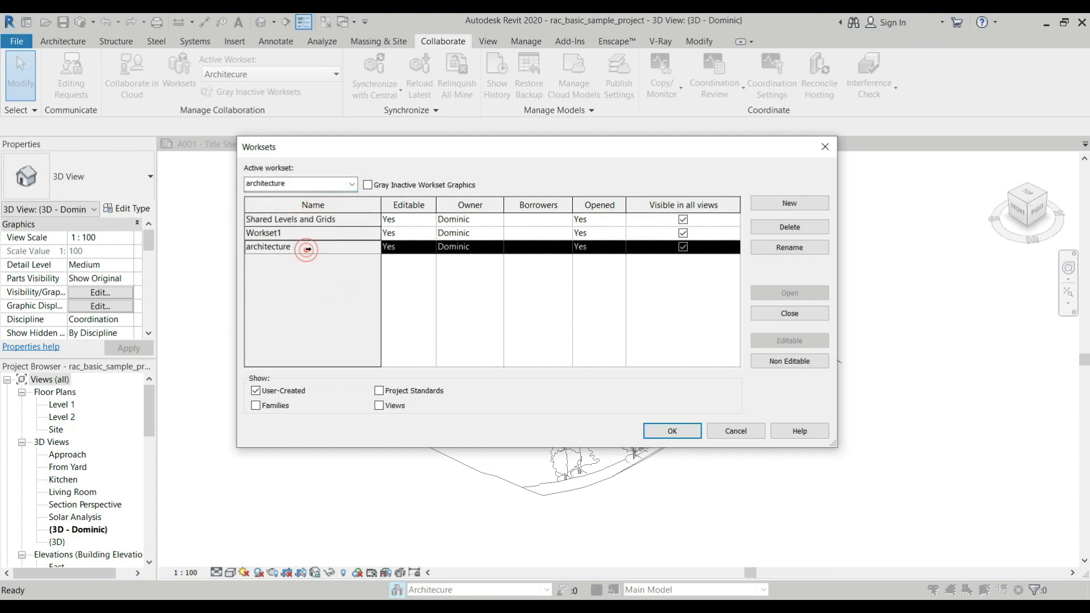
Delete the architecture workset and make Workset1 the active workset
click(763, 229)
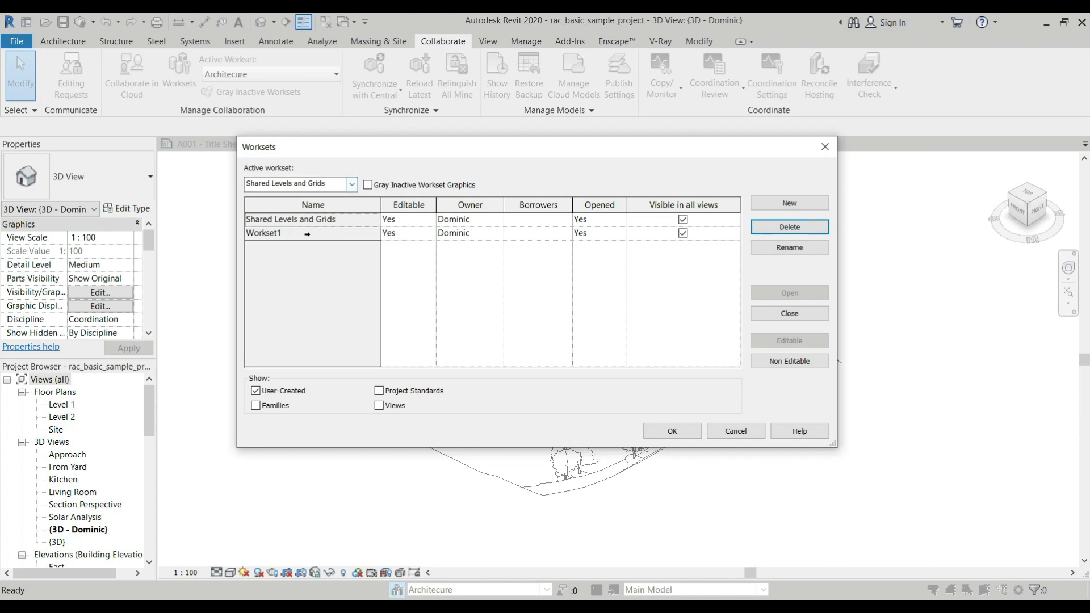
click(307, 233)
click(352, 184)
click(289, 207)
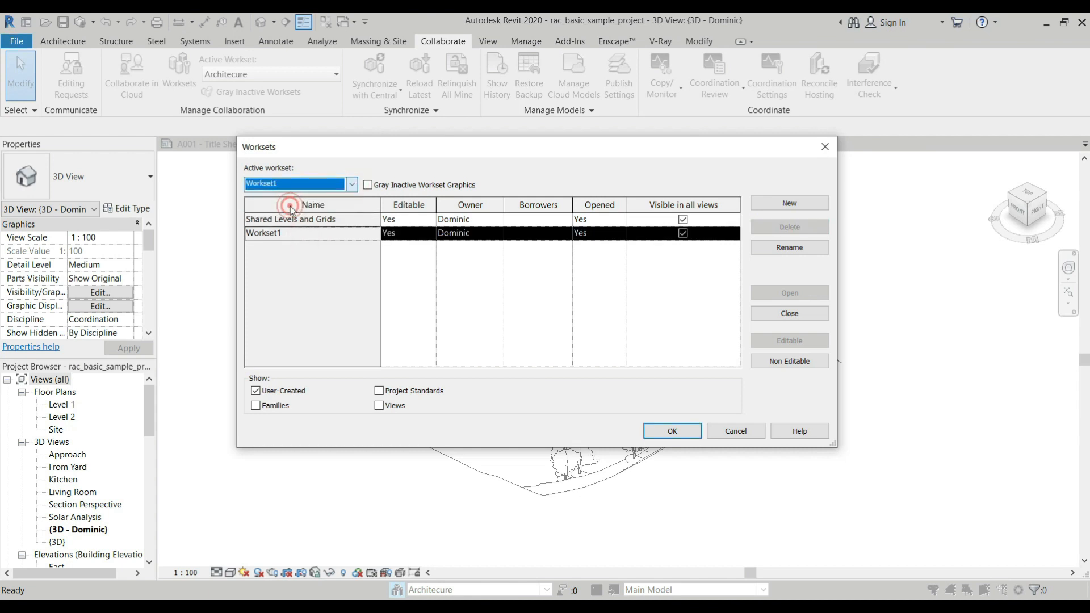
click(692, 434)
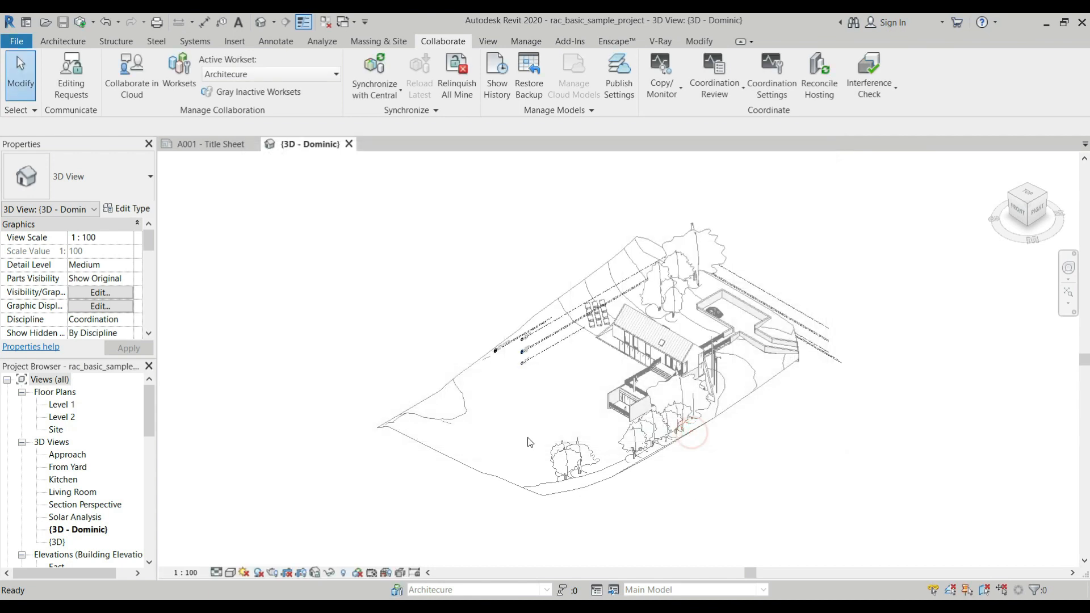
Create a workset named Architecture, visible in all views, and make it the active workset
click(396, 590)
click(809, 203)
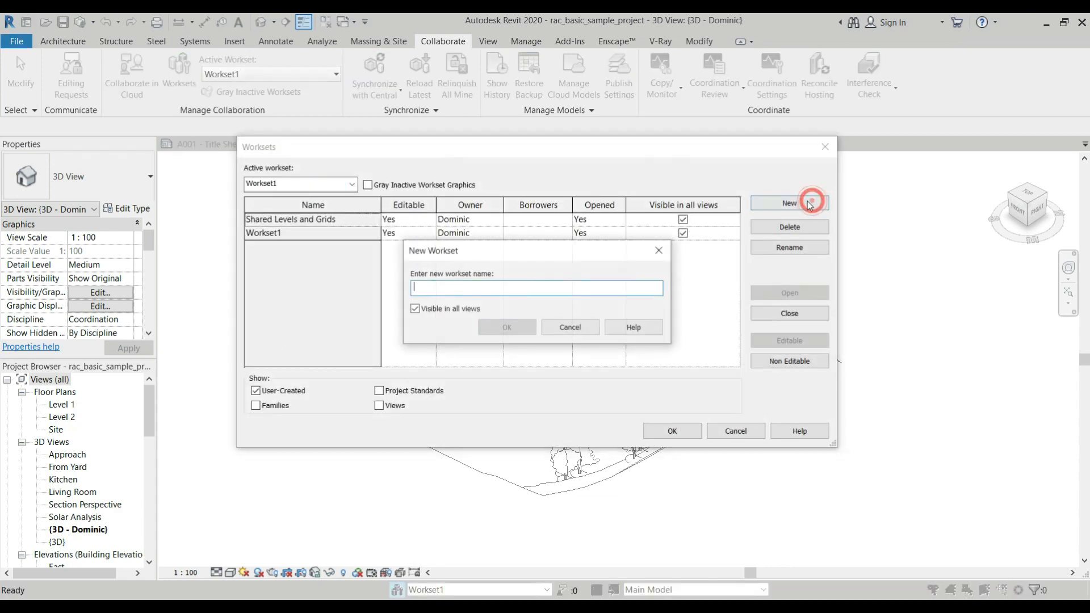
text(Architecture)
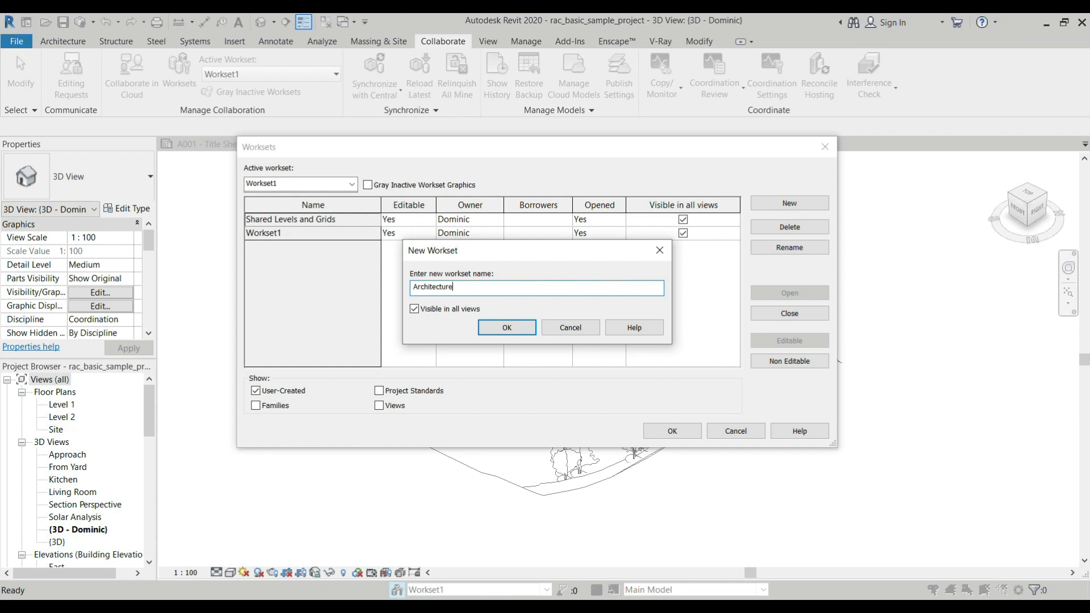
click(488, 331)
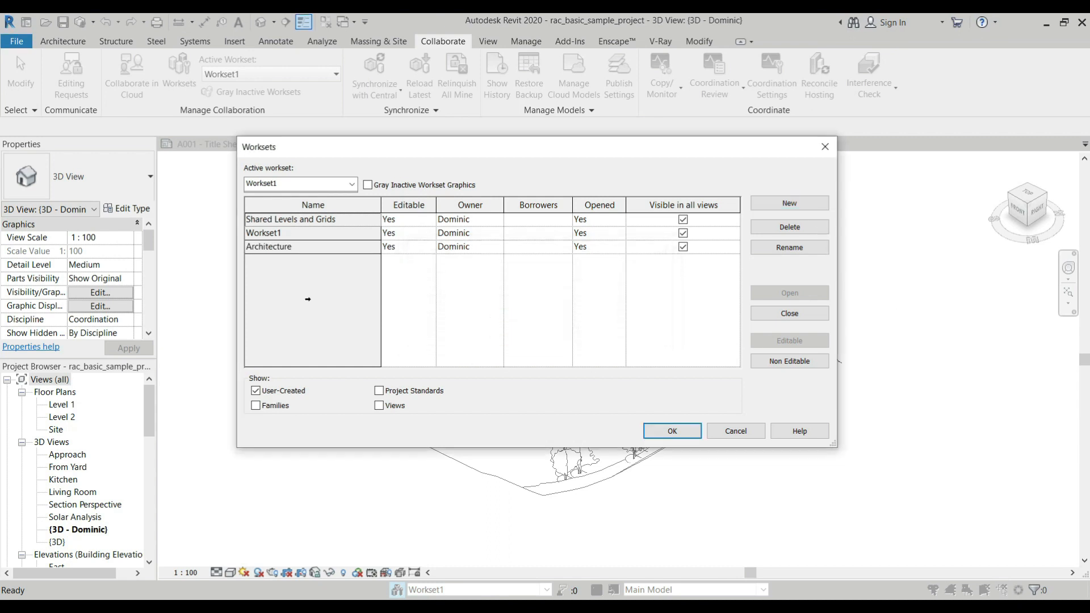
click(333, 250)
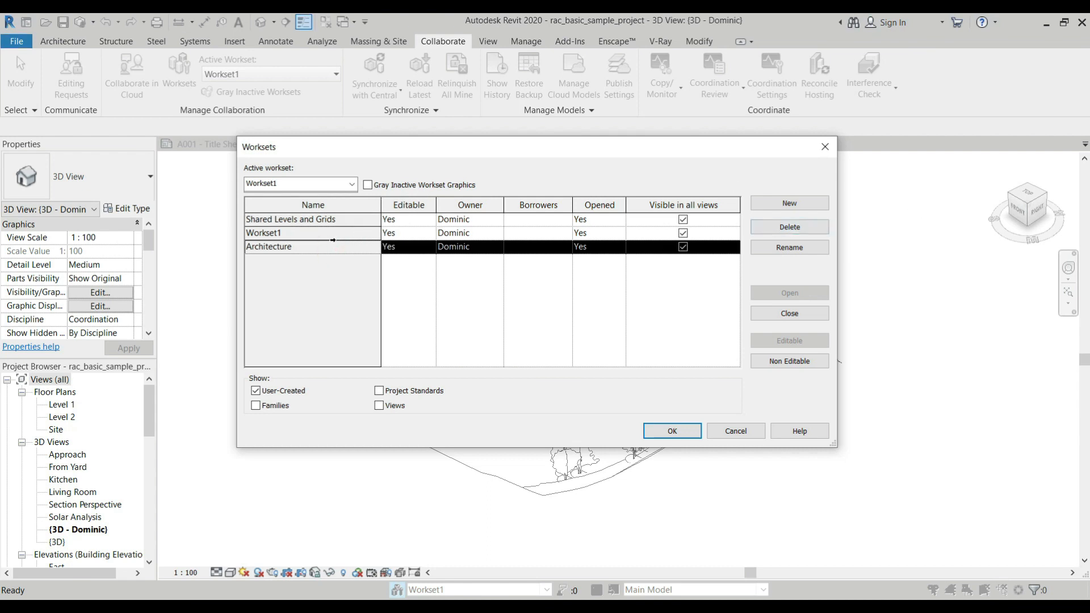
click(334, 233)
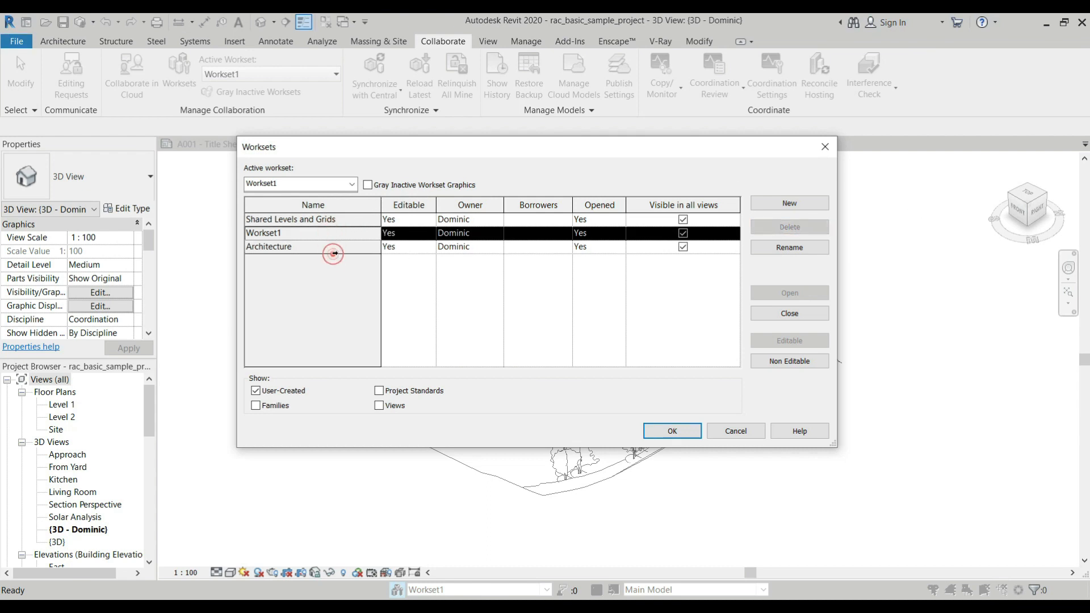
click(339, 247)
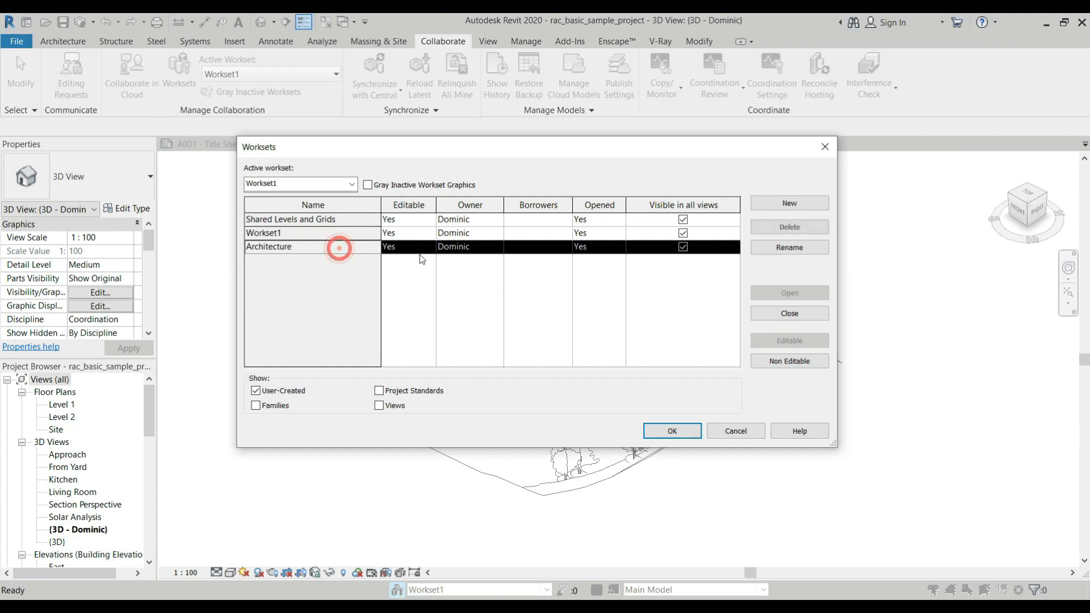
click(675, 428)
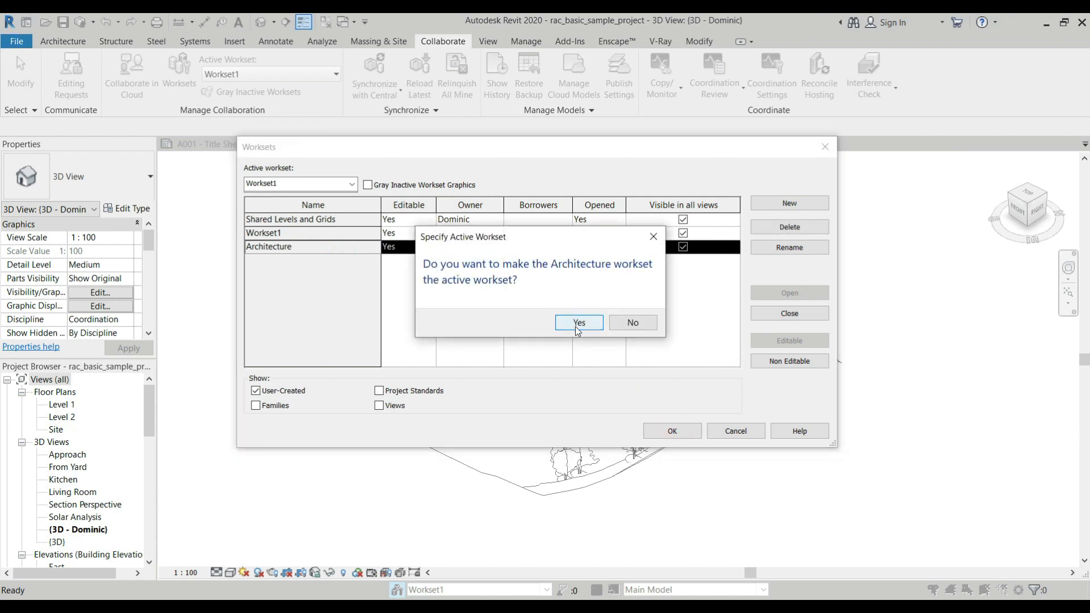
click(578, 323)
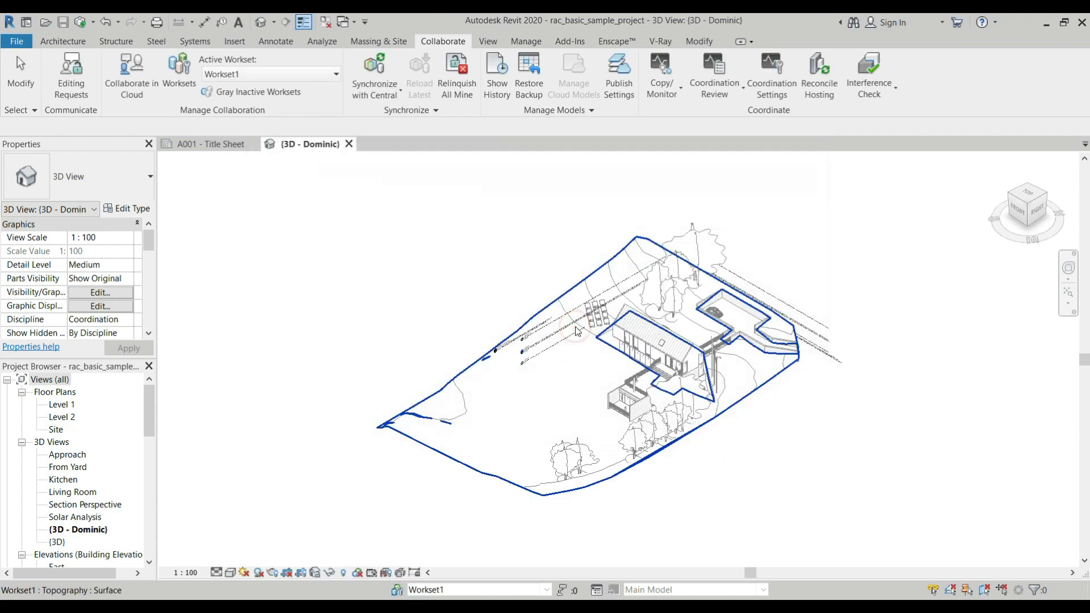
Delete the Architecture workset from the workset list
click(399, 590)
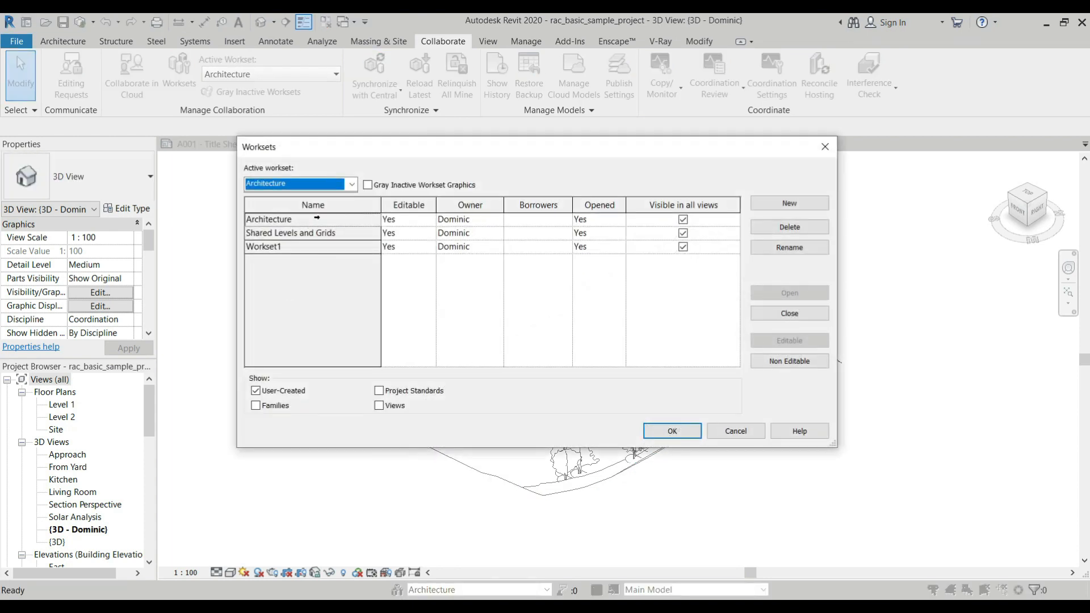
click(314, 219)
click(787, 227)
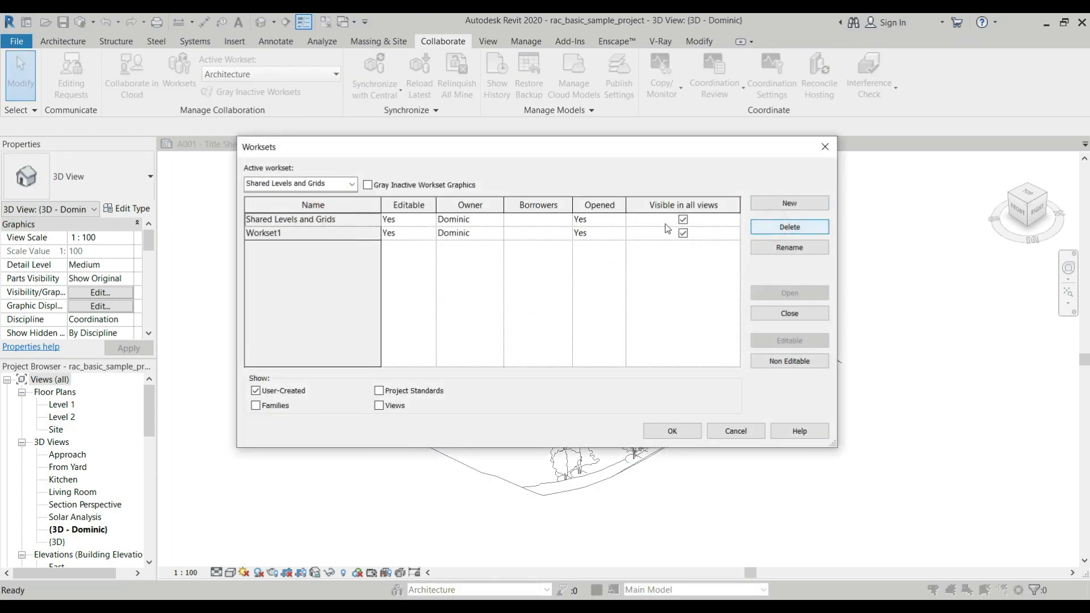
click(344, 234)
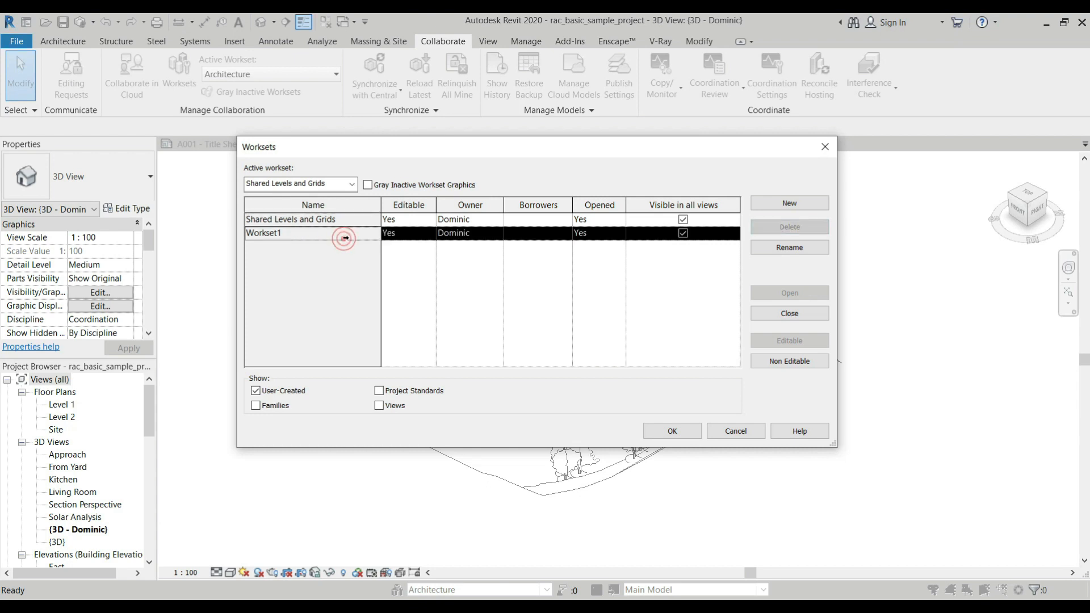
click(773, 250)
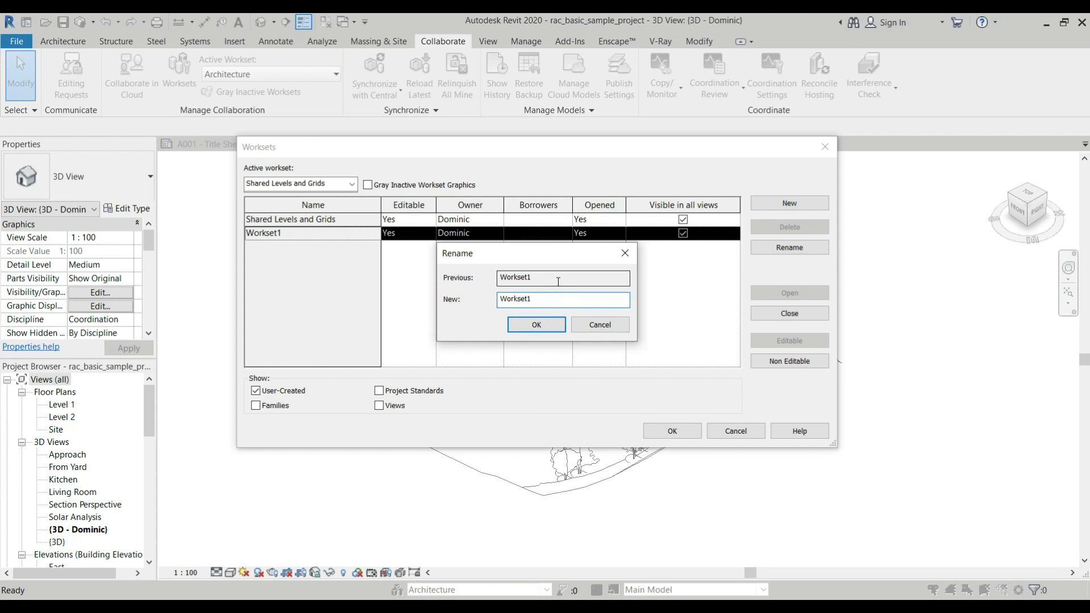
click(579, 299)
click(594, 329)
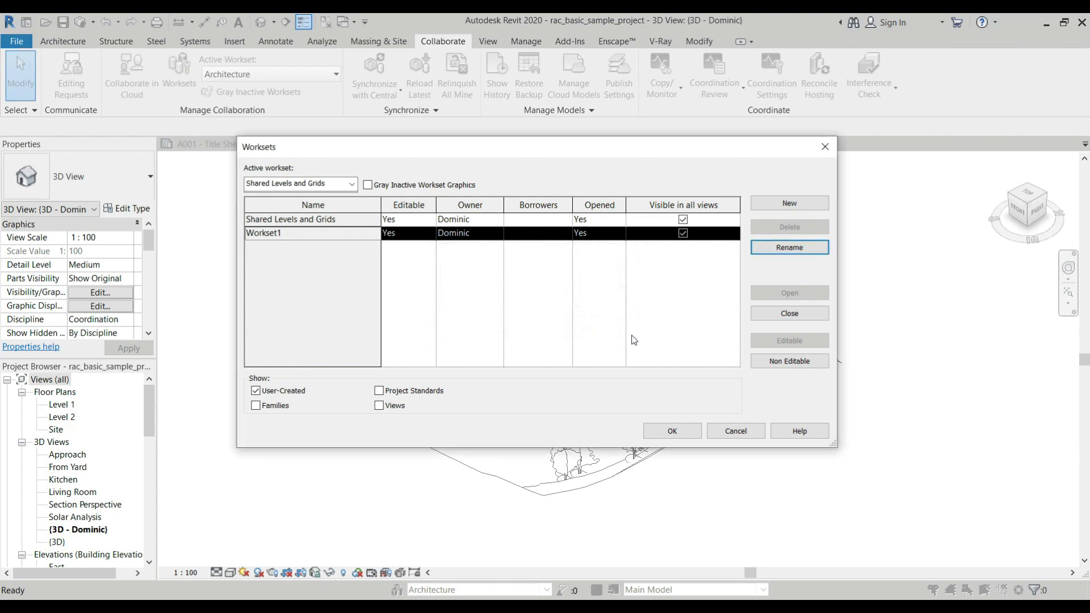
Create a new user workset named Architecture with visibility in all views
click(800, 203)
text(archit)
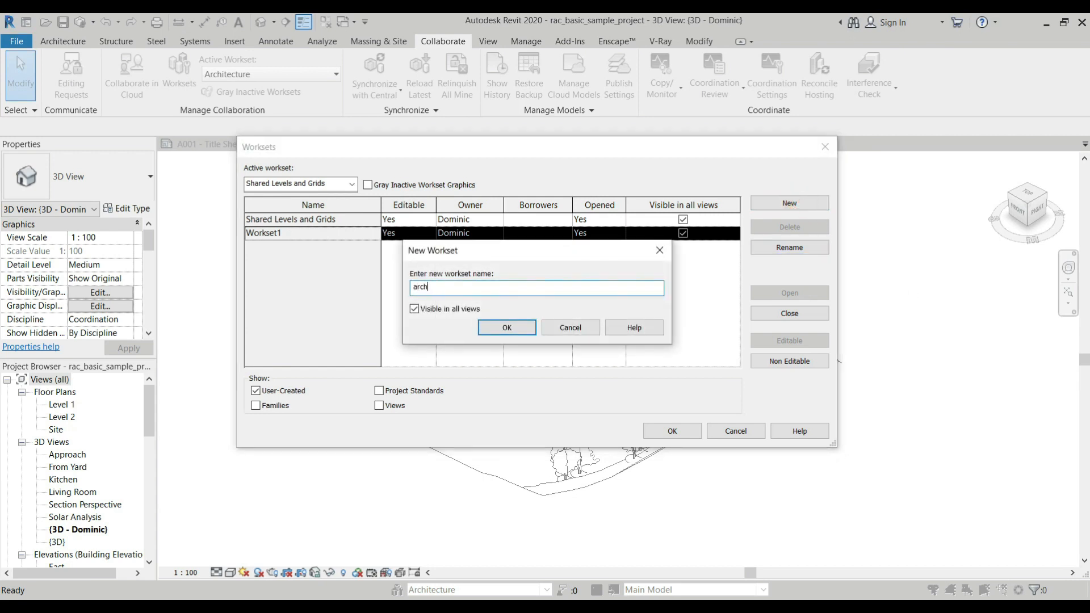
key(BackSpace)
text(Ar)
click(506, 328)
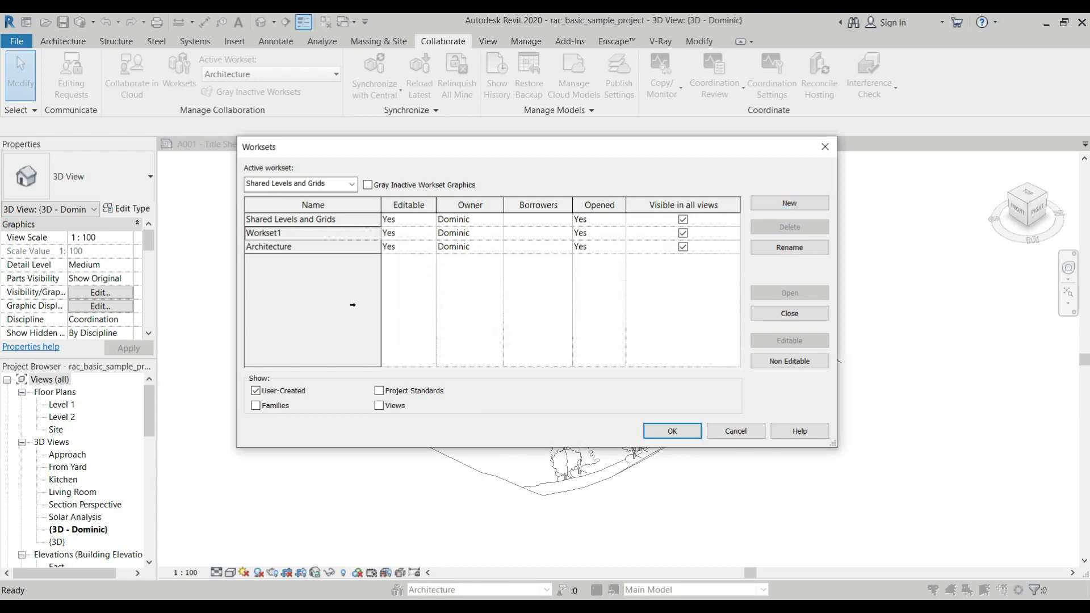
Set Workset1 as the active workset and accept the workset changes
click(332, 244)
click(351, 183)
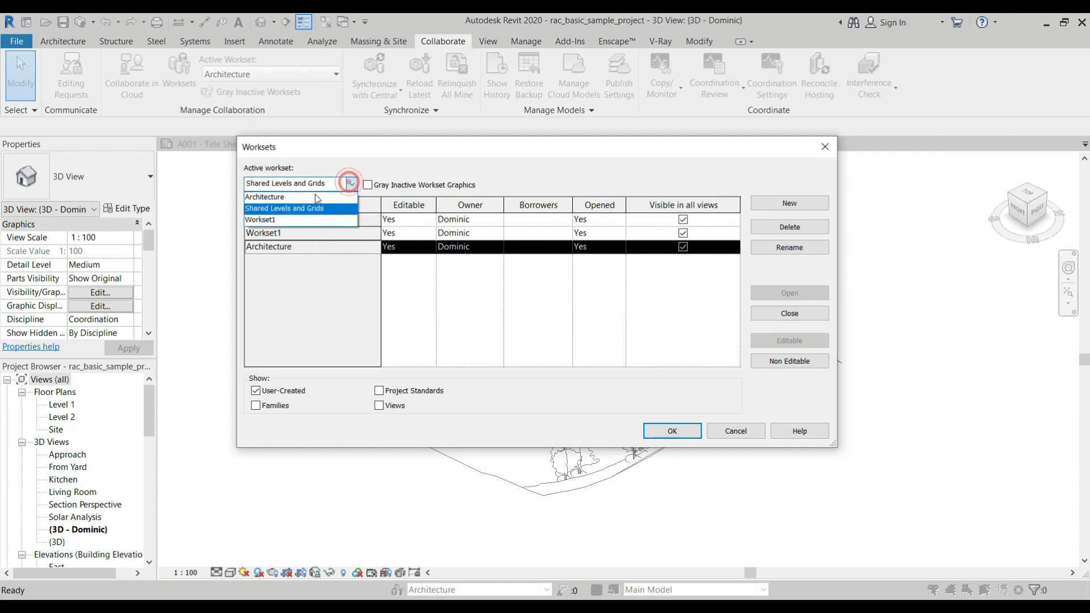
click(295, 215)
click(669, 427)
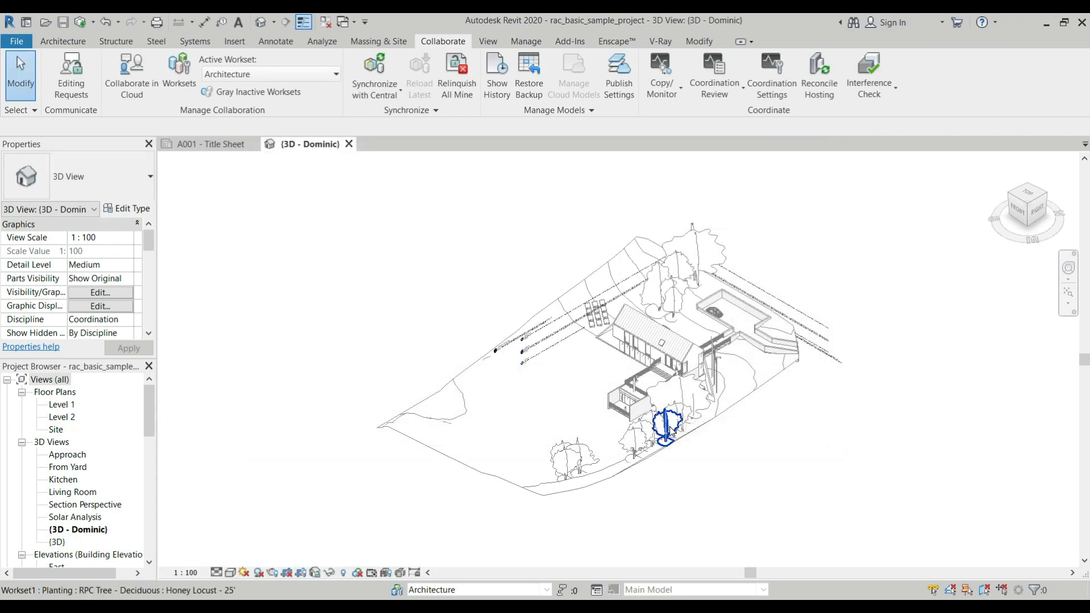
Open the Level 1 floor plan and assign the Kitchen & Dining room's upper horizontal curtain wall to the Architecture workset
scroll(679, 356, up, 2)
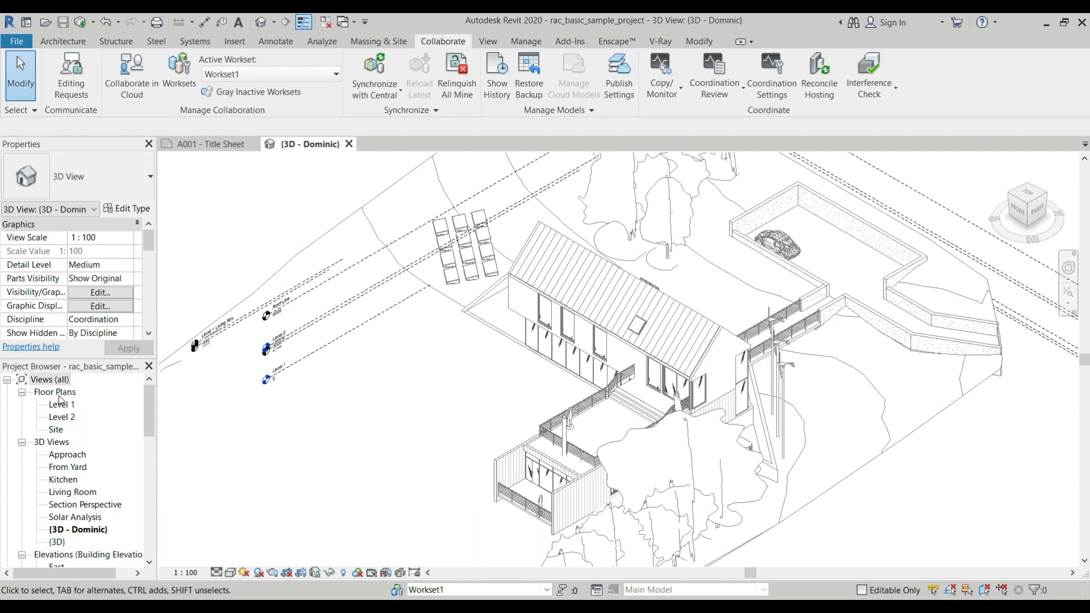
double_click(63, 404)
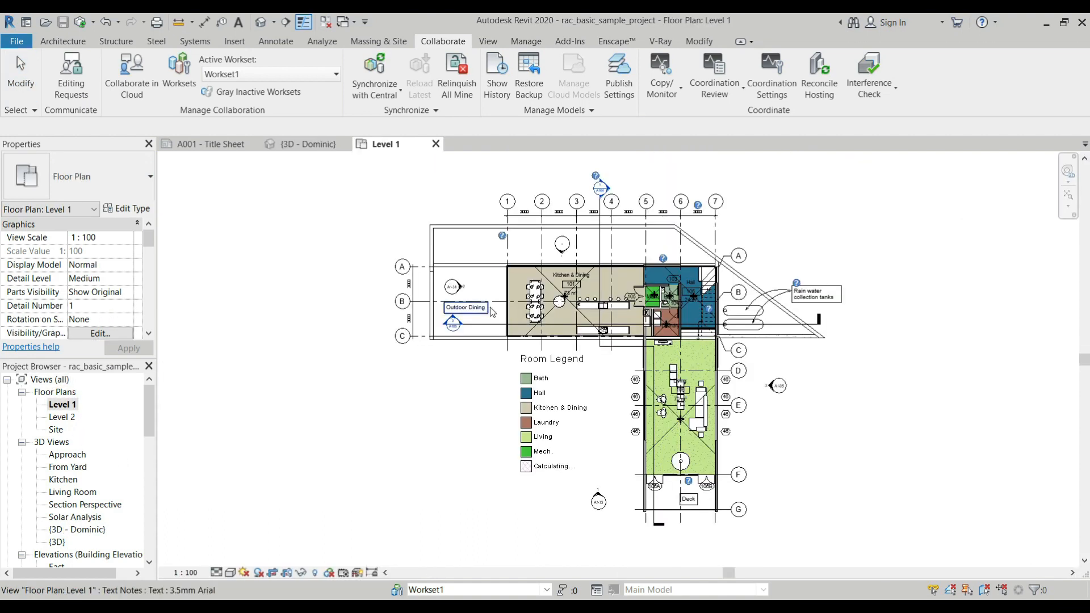
scroll(622, 274, up, 4)
click(518, 257)
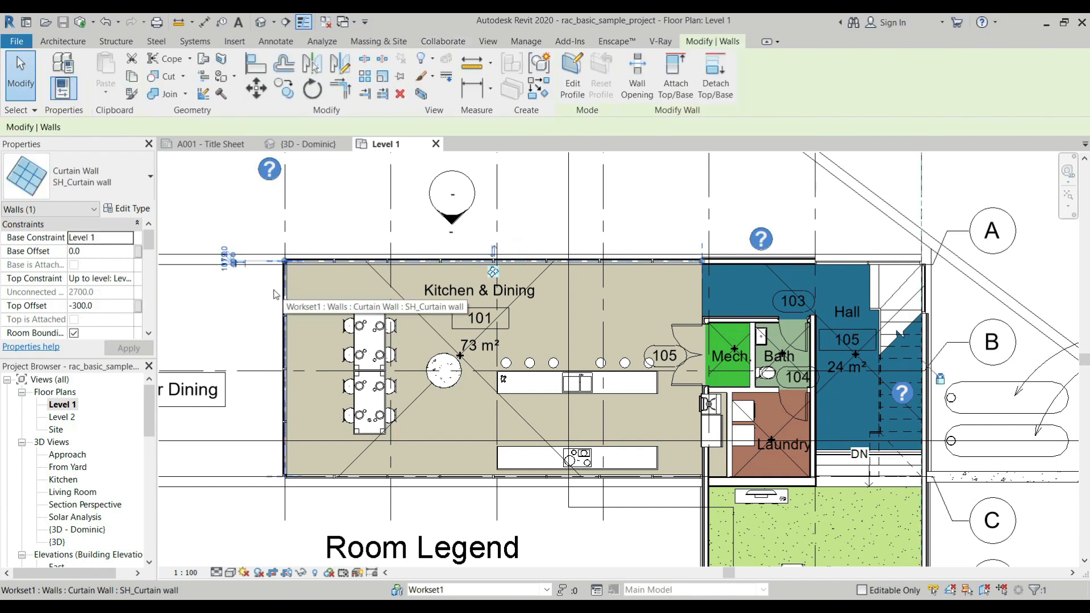
scroll(114, 278, down, 8)
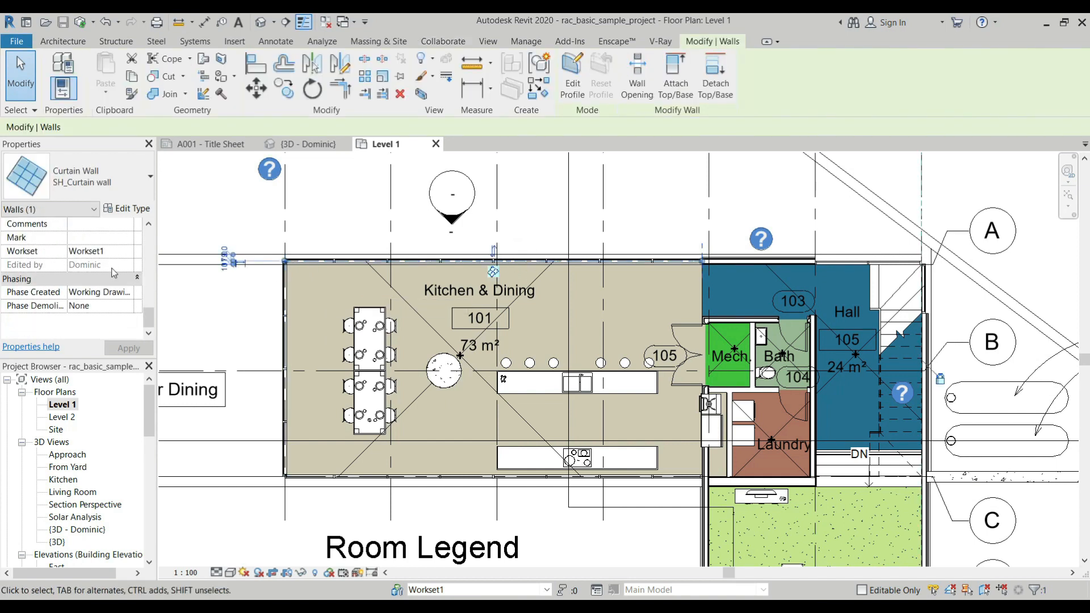
click(127, 251)
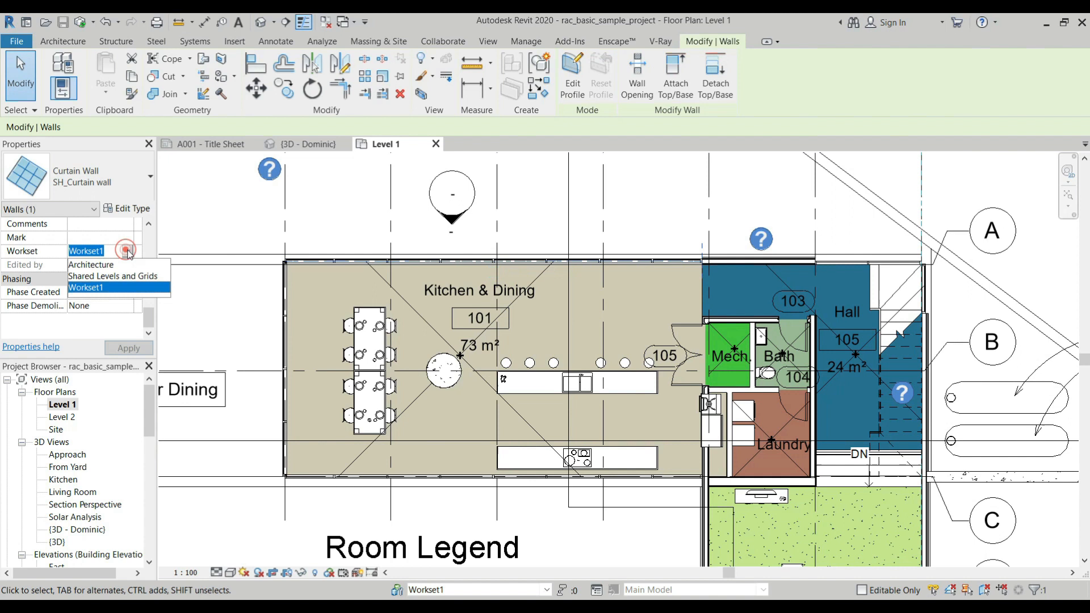
click(102, 265)
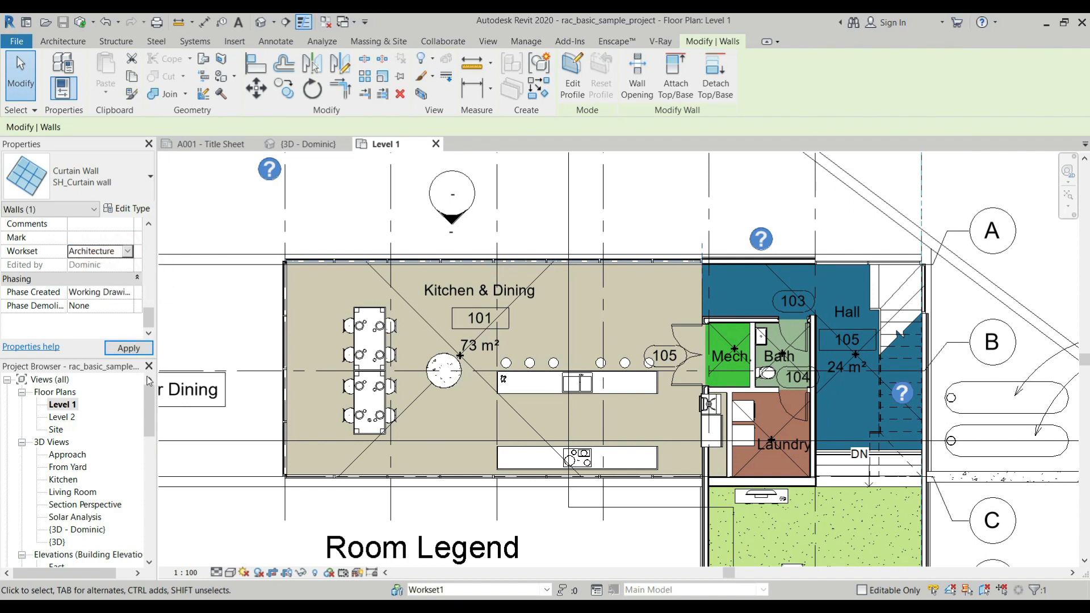
click(236, 305)
scroll(340, 278, down, 2)
drag(269, 219, 585, 477)
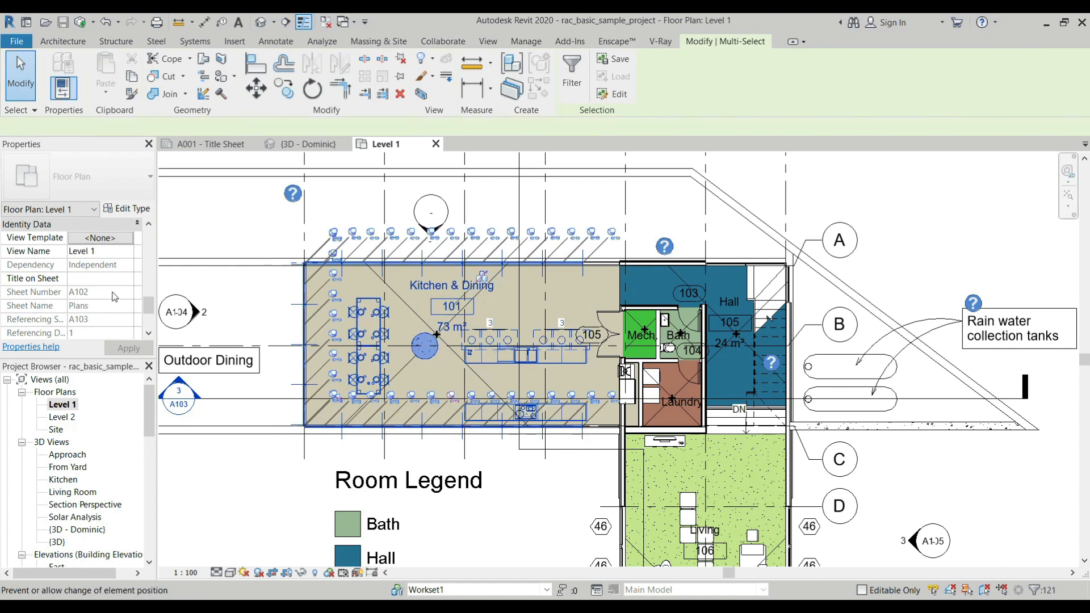
key(Escape)
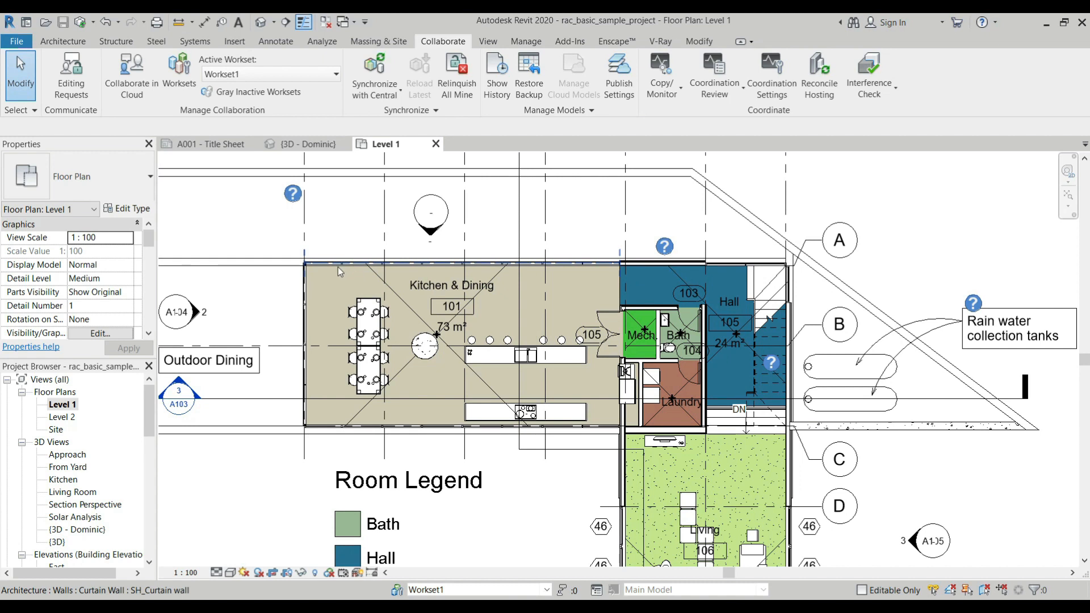
Assign the vertical curtain wall along grid 1 of the Kitchen & Dining room to the Architecture workset
click(301, 286)
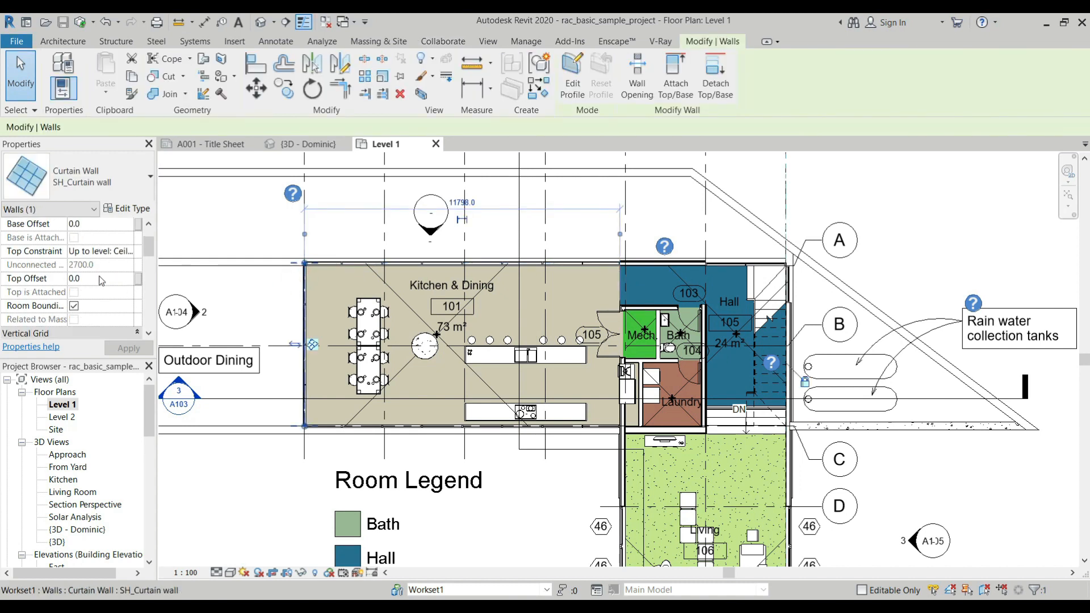
scroll(101, 280, down, 3)
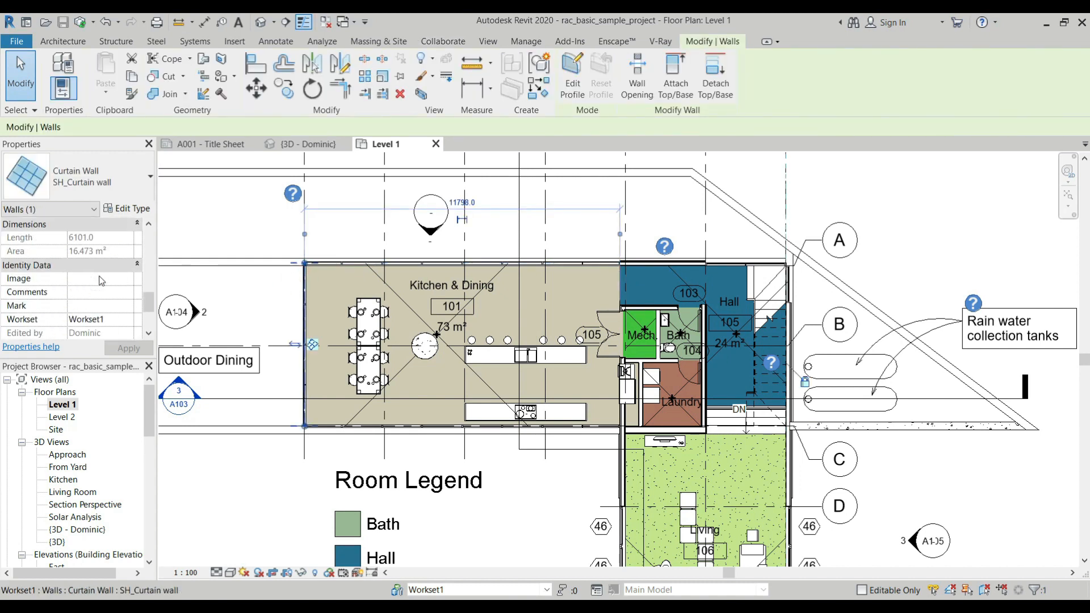
click(128, 319)
click(105, 332)
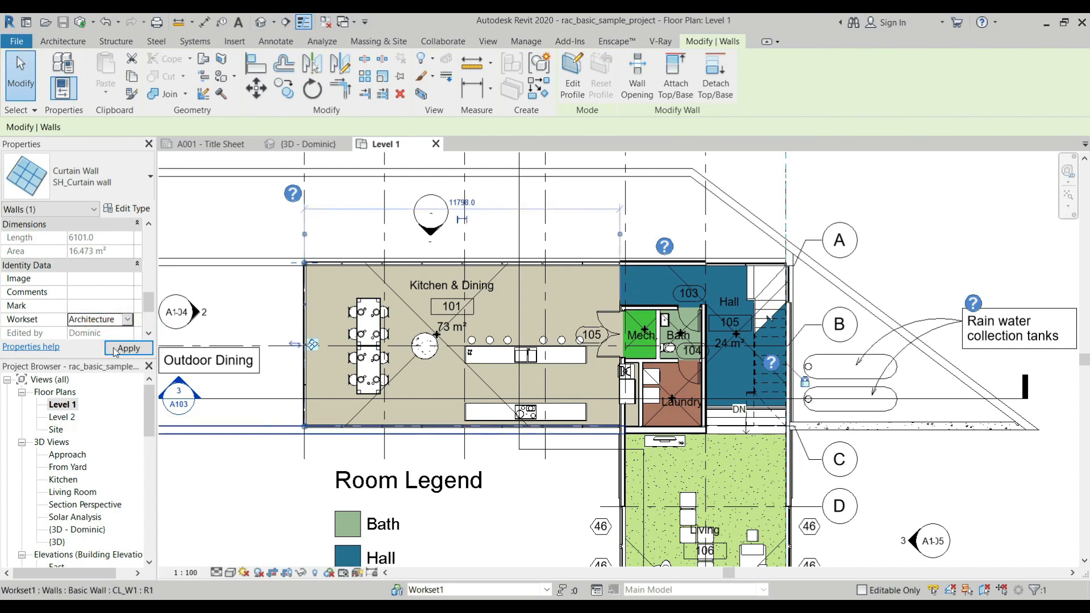
Deselect the curtain wall and make Architecture the active workset
click(443, 41)
scroll(522, 286, down, 2)
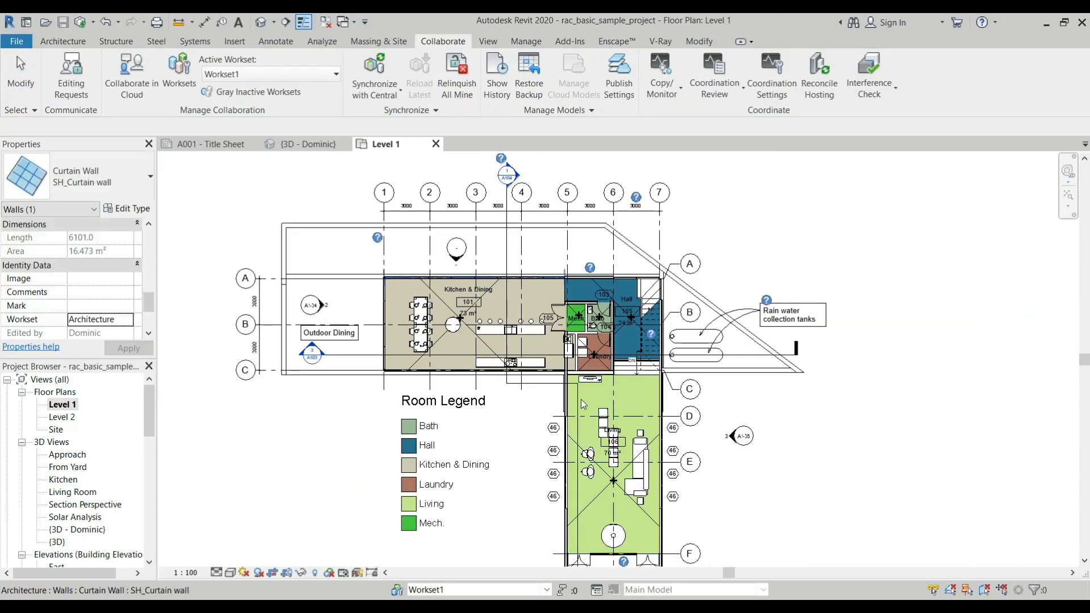
key(Escape)
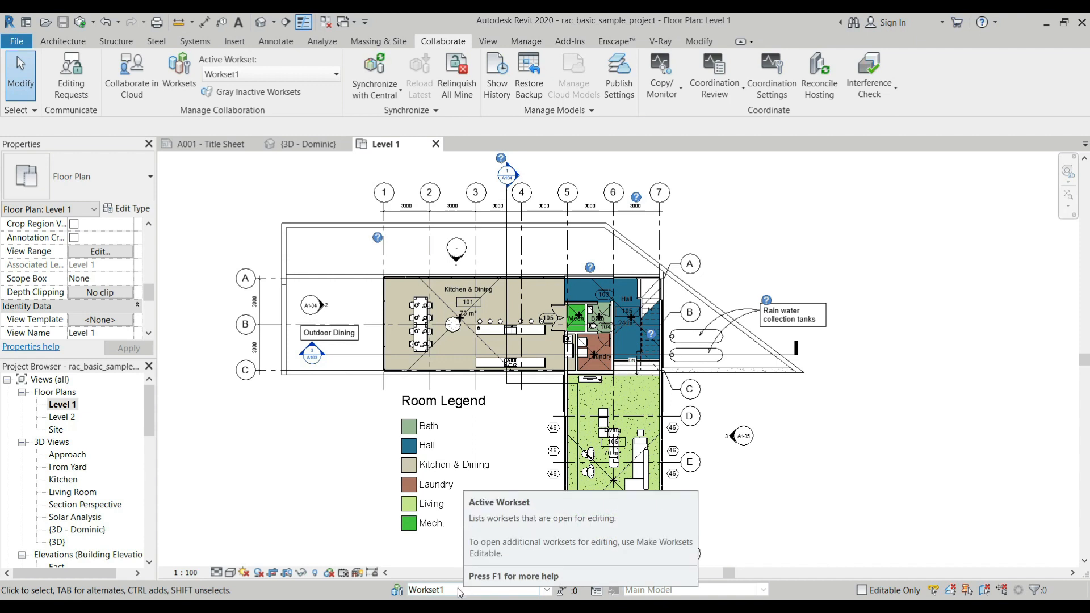
click(546, 590)
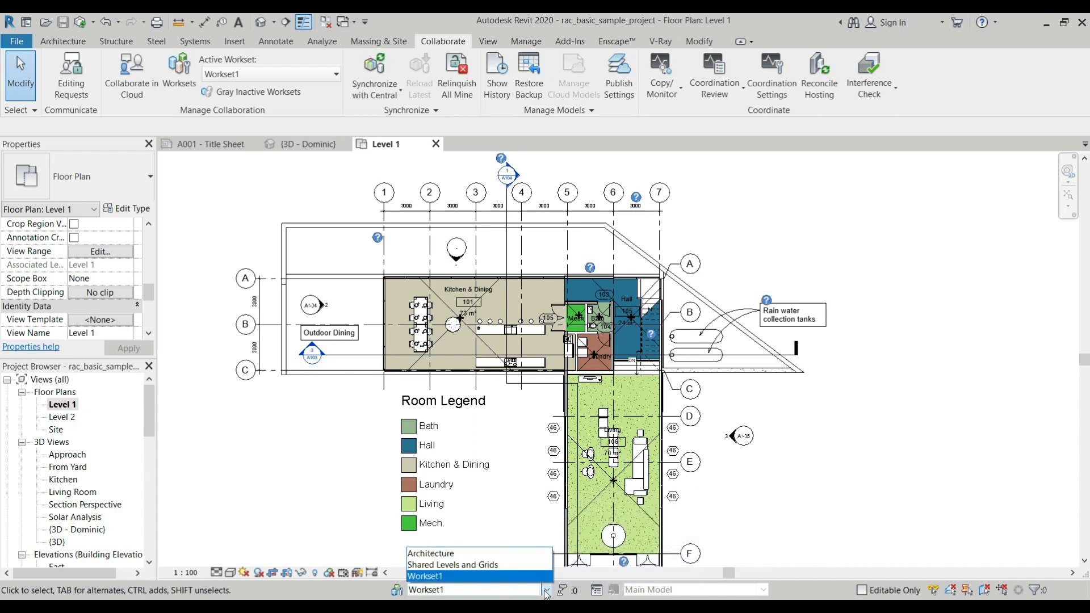
click(482, 554)
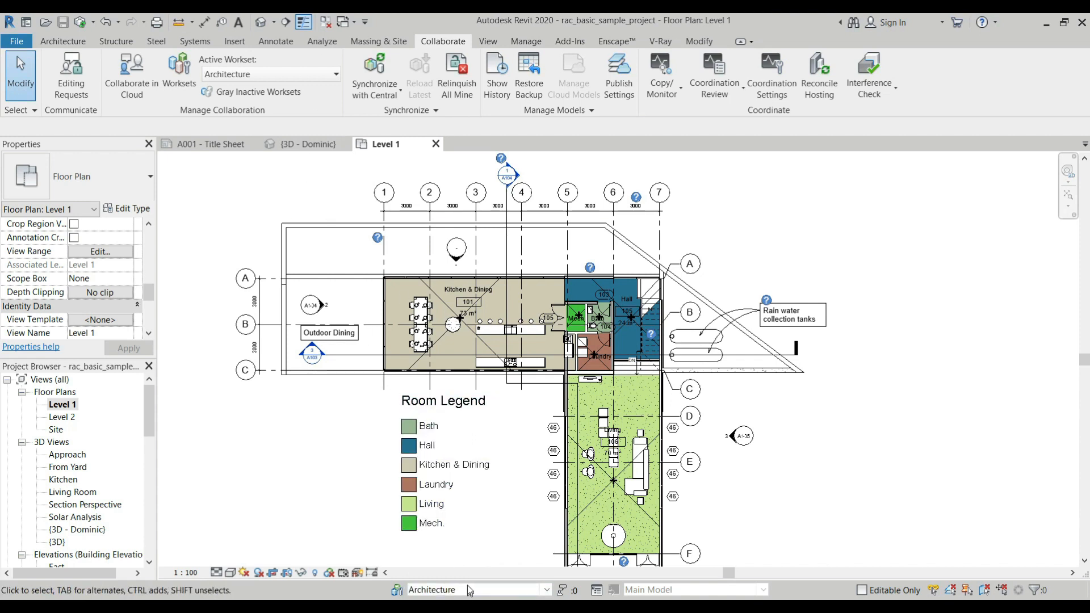
click(320, 75)
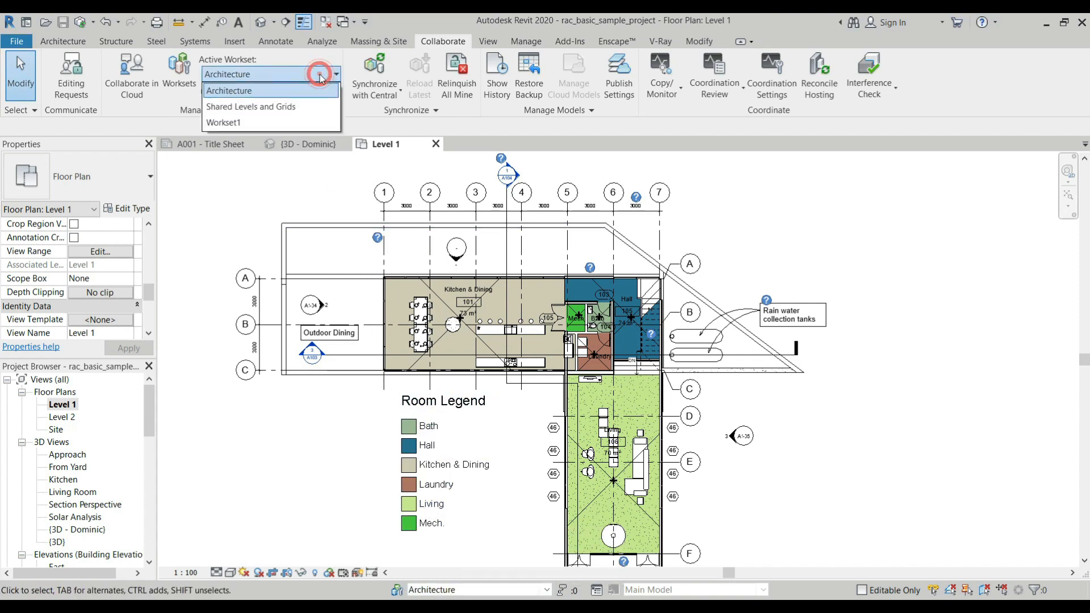
click(271, 91)
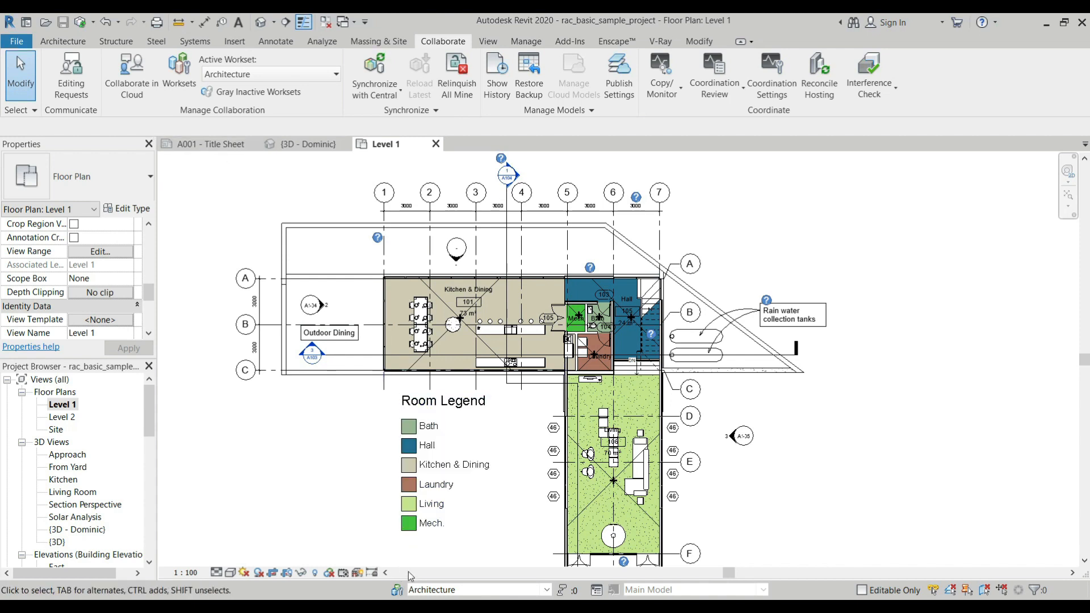
Delete the Architecture workset, moving its elements to Workset1, and accept the workset changes
click(397, 589)
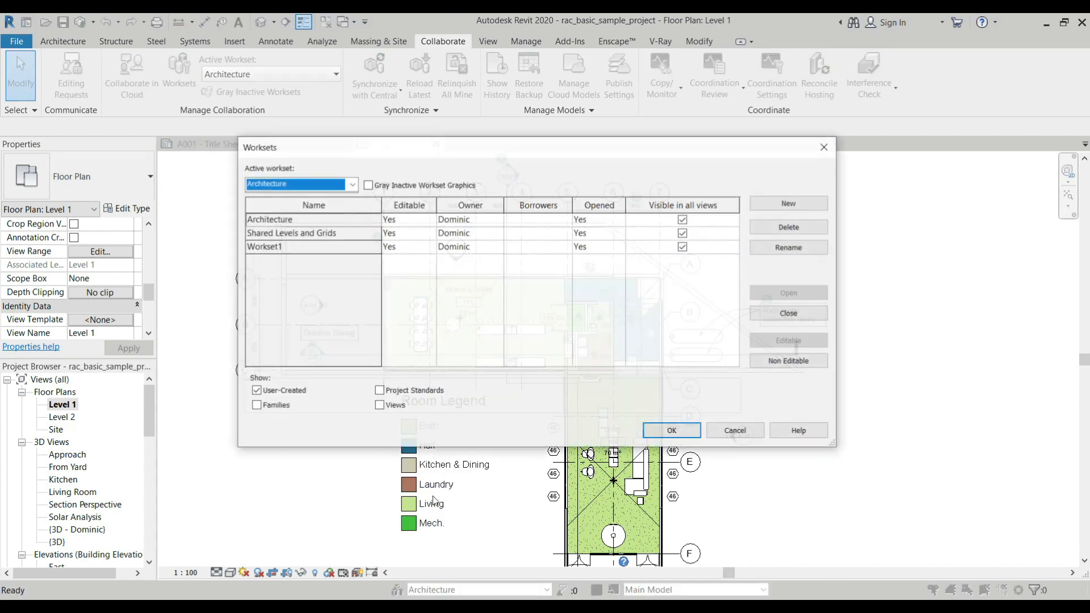
click(285, 220)
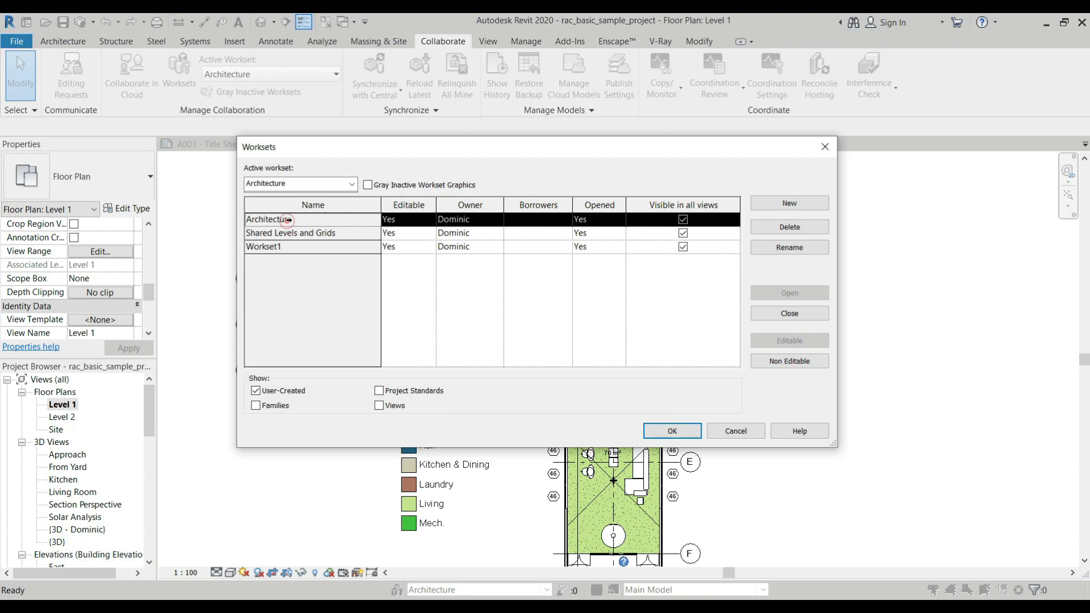
click(786, 227)
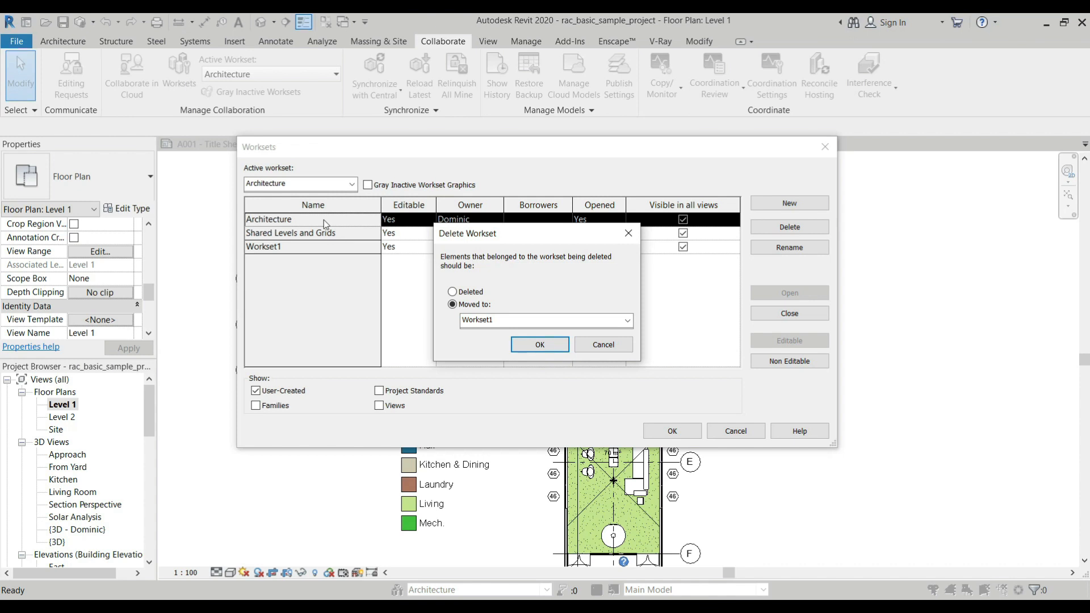
click(453, 292)
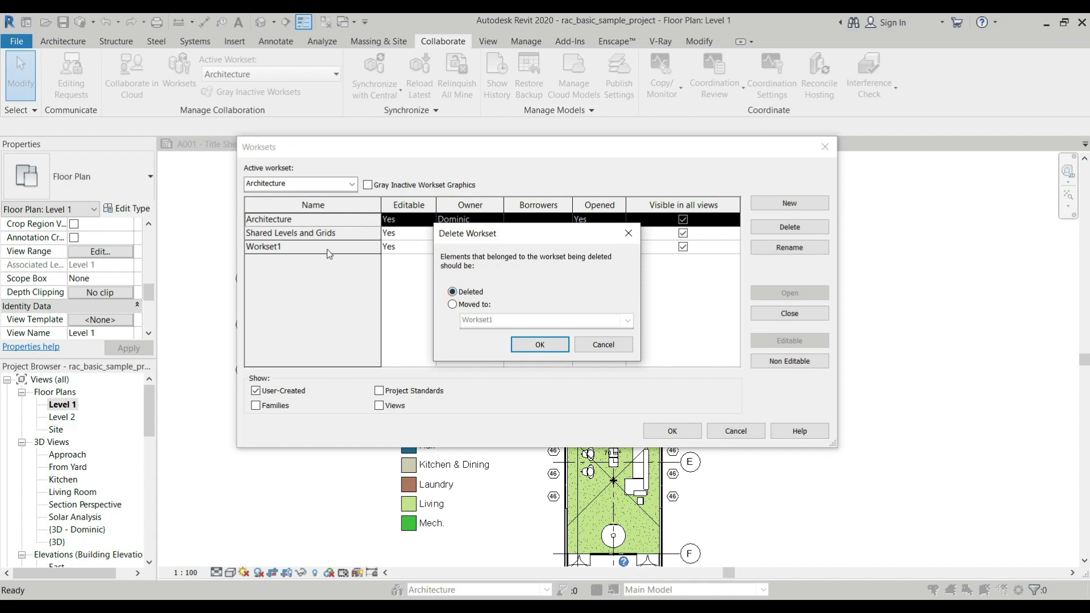
click(473, 305)
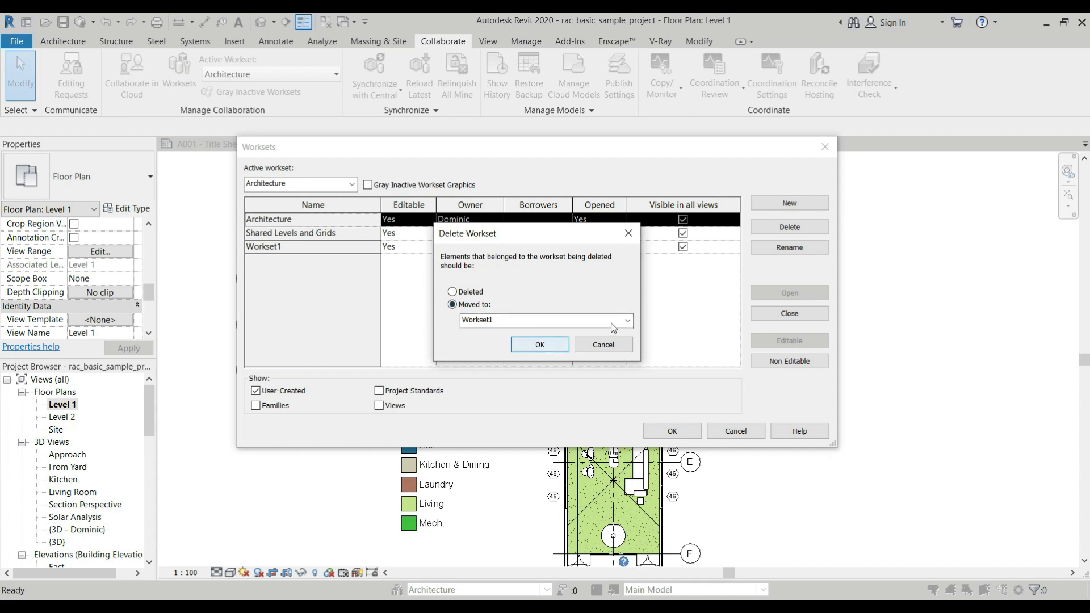
click(627, 321)
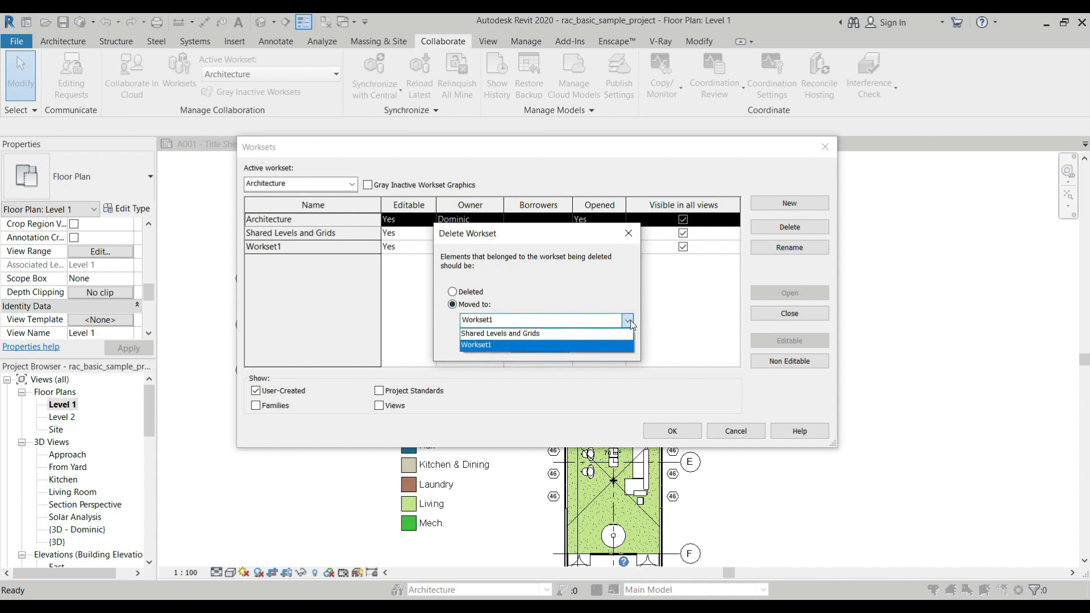
click(627, 321)
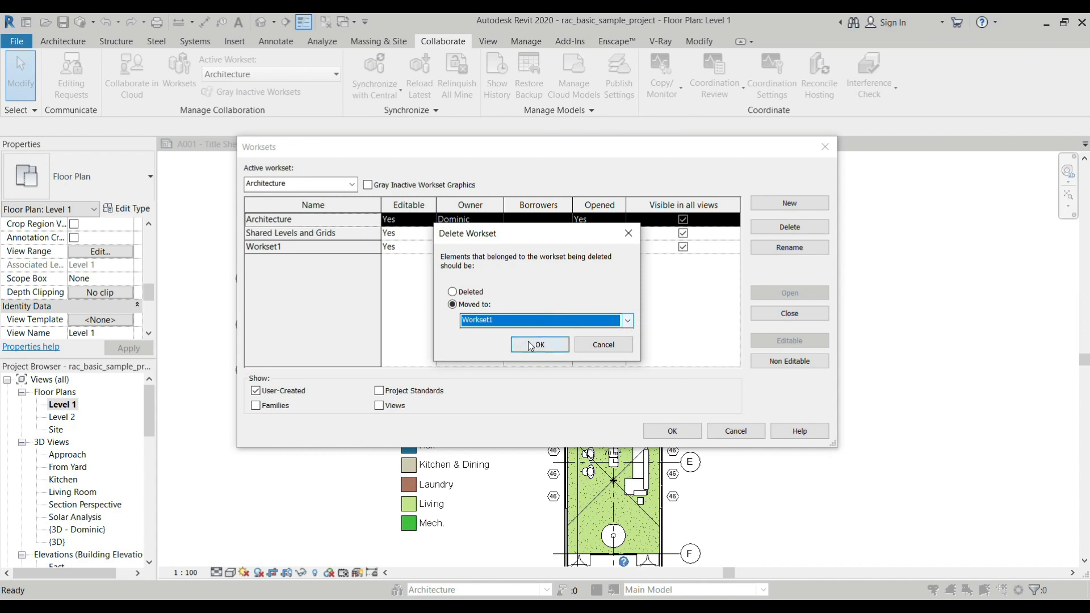
click(547, 344)
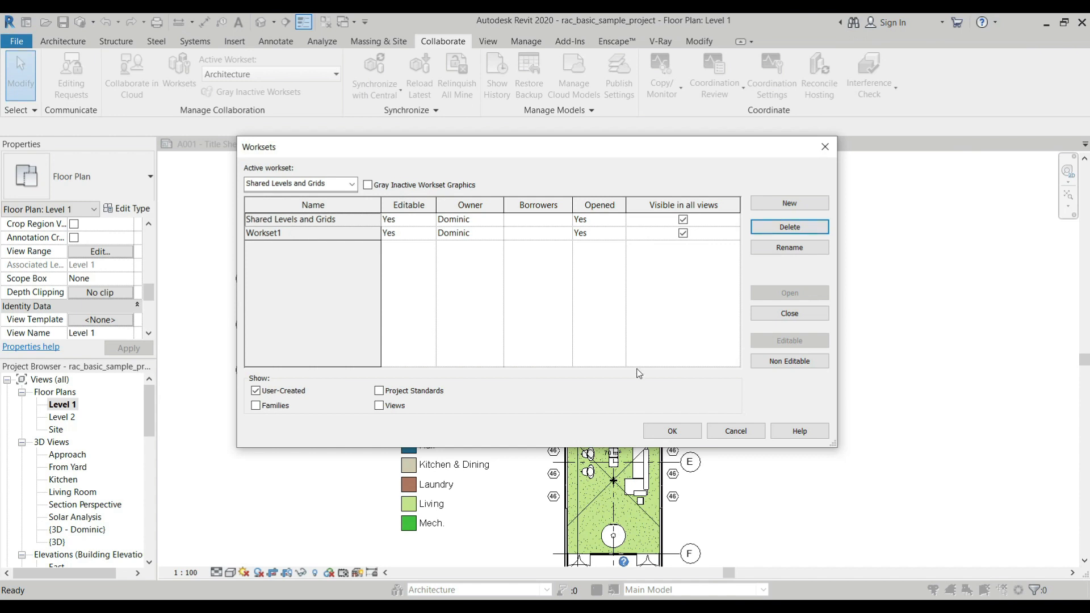
click(684, 435)
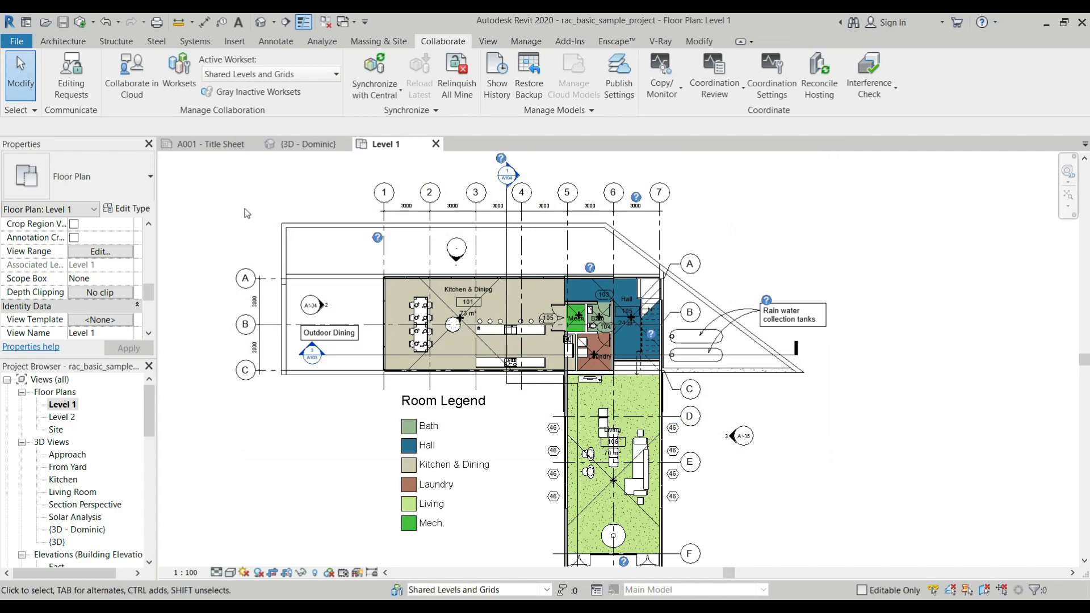
Check which workset the Kitchen & Dining room's upper horizontal curtain wall and the vertical one along grid 1 belong to
scroll(391, 281, up, 2)
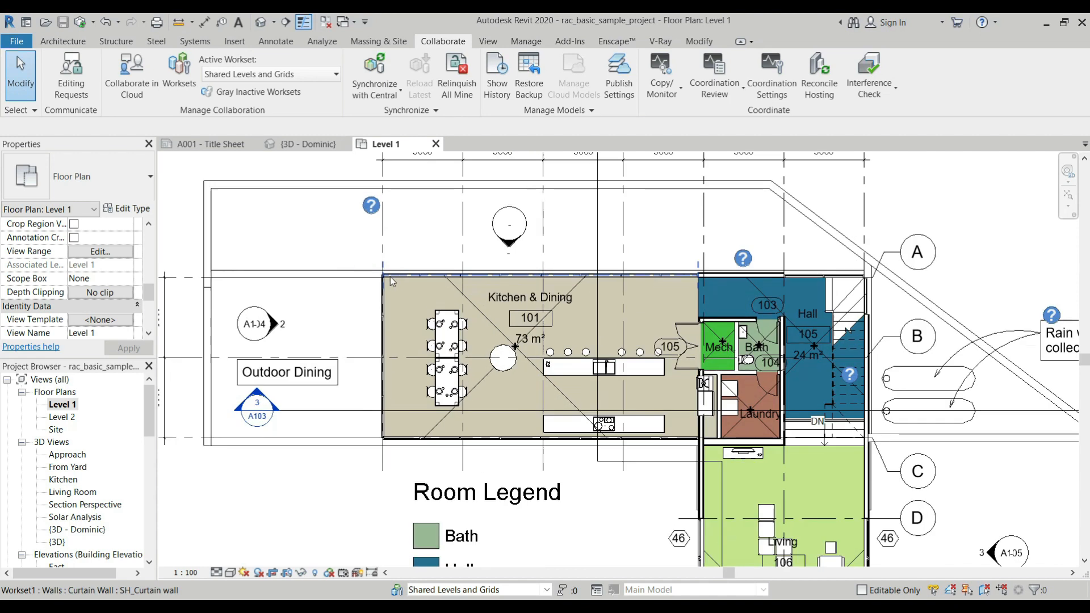
click(391, 277)
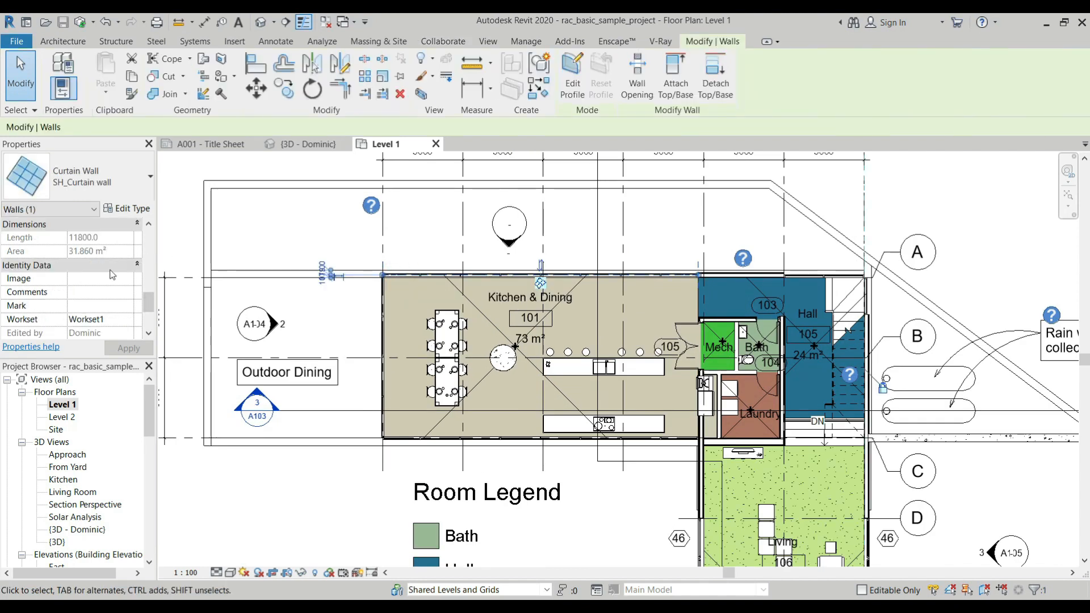
scroll(112, 275, down, 2)
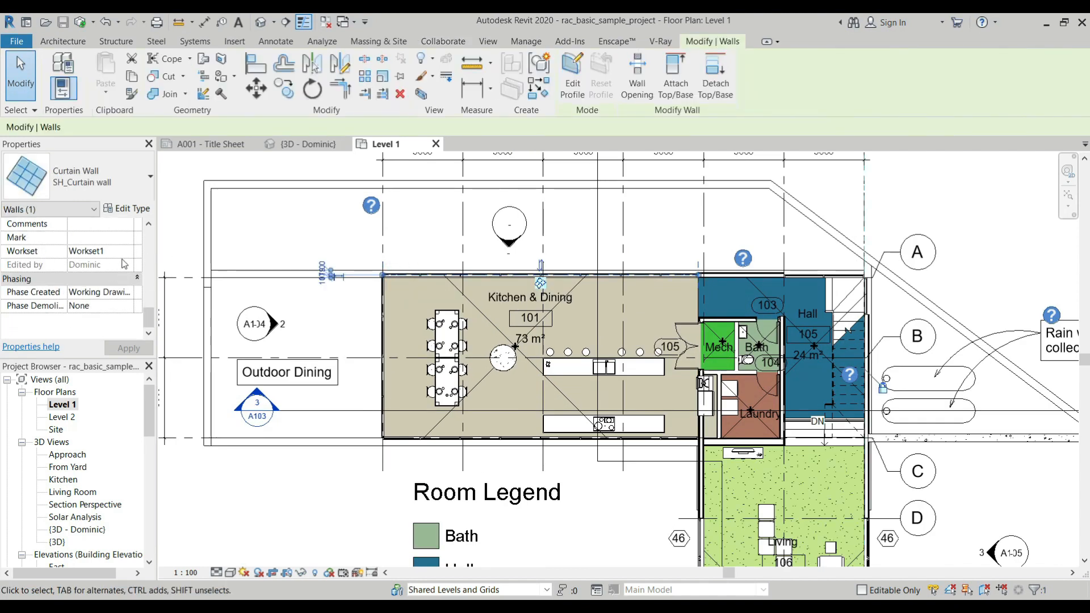
click(381, 324)
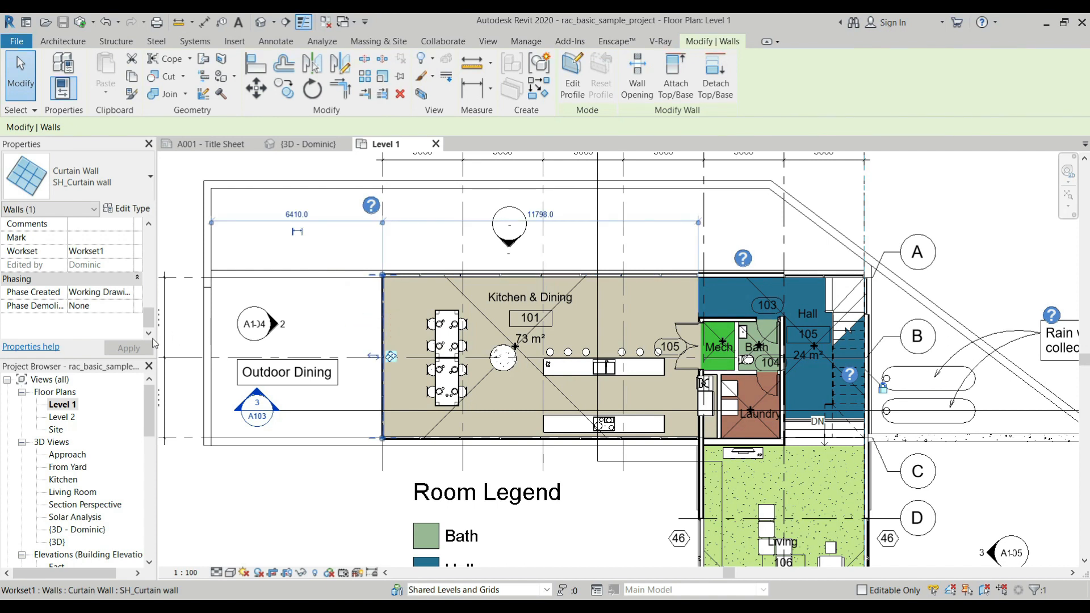
key(Escape)
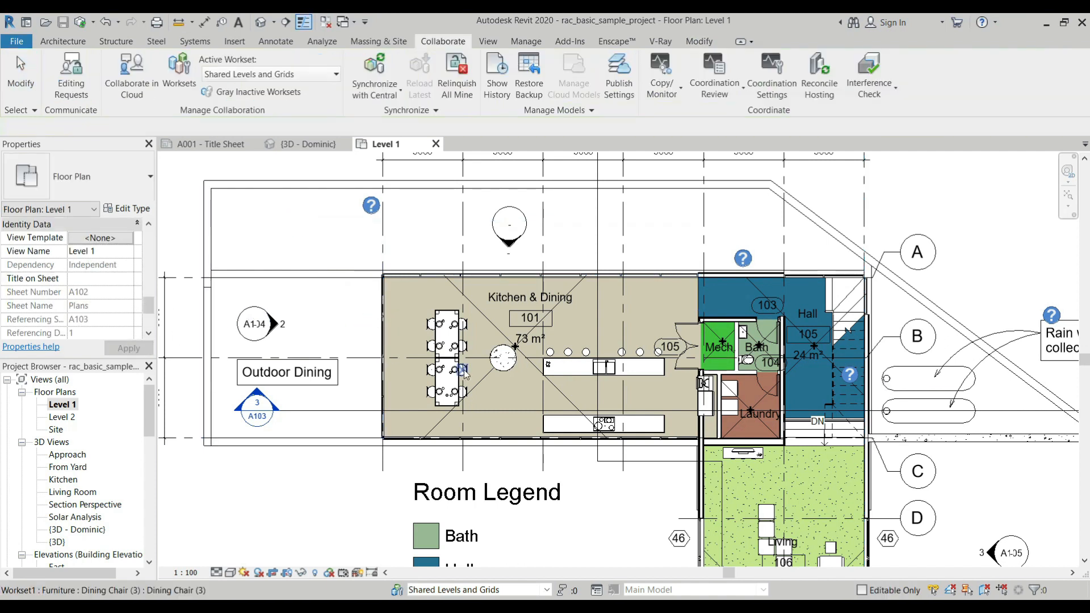
Make Workset1 the active workset
scroll(463, 372, down, 2)
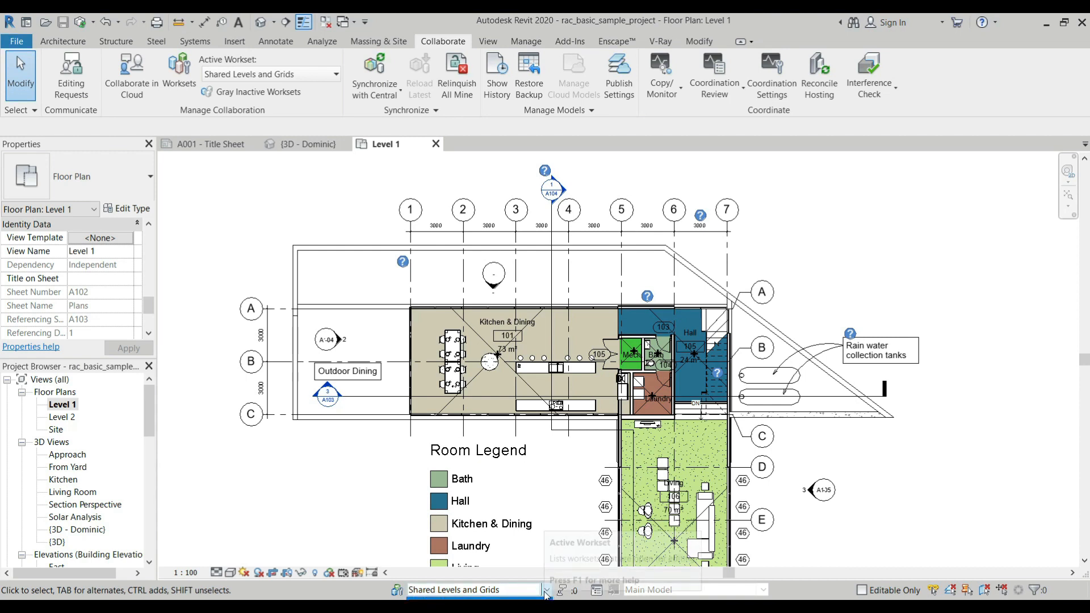
click(499, 609)
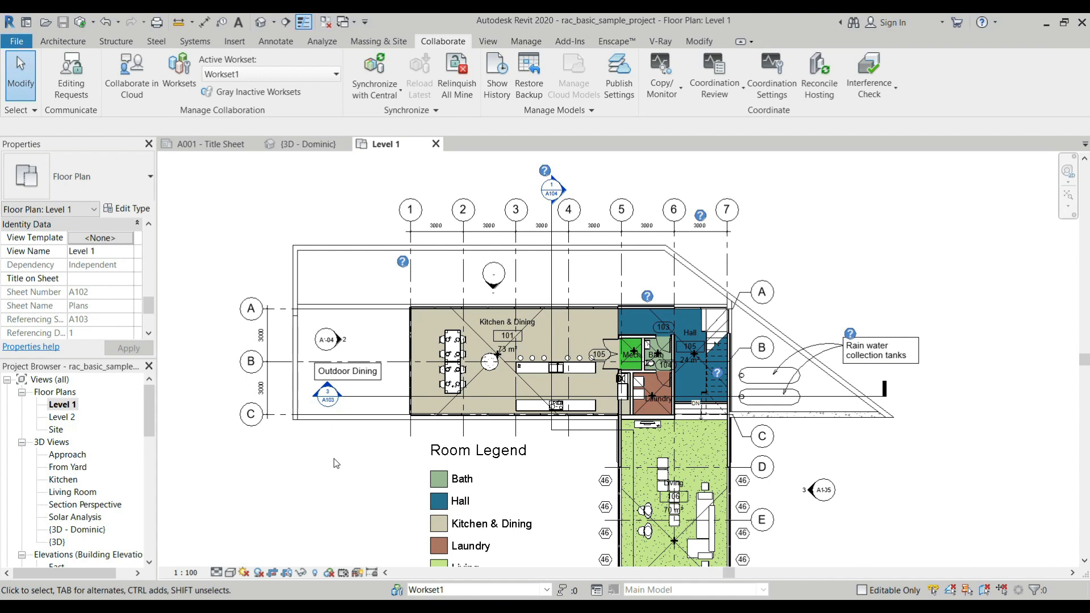
scroll(412, 320, down, 1)
scroll(662, 486, down, 1)
middle_drag(663, 487, 528, 376)
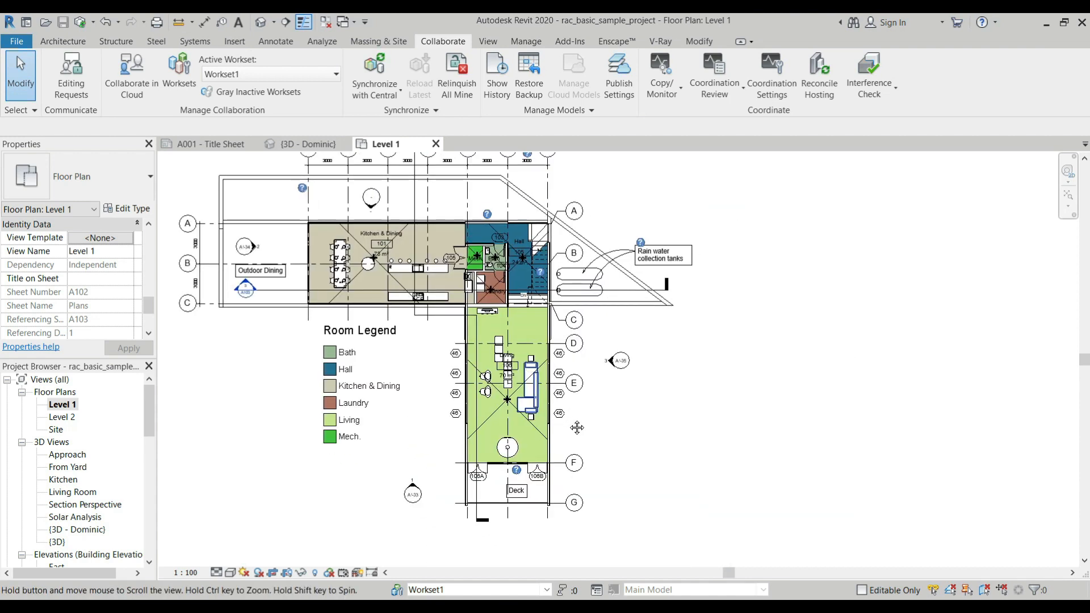
middle_drag(577, 427, 601, 423)
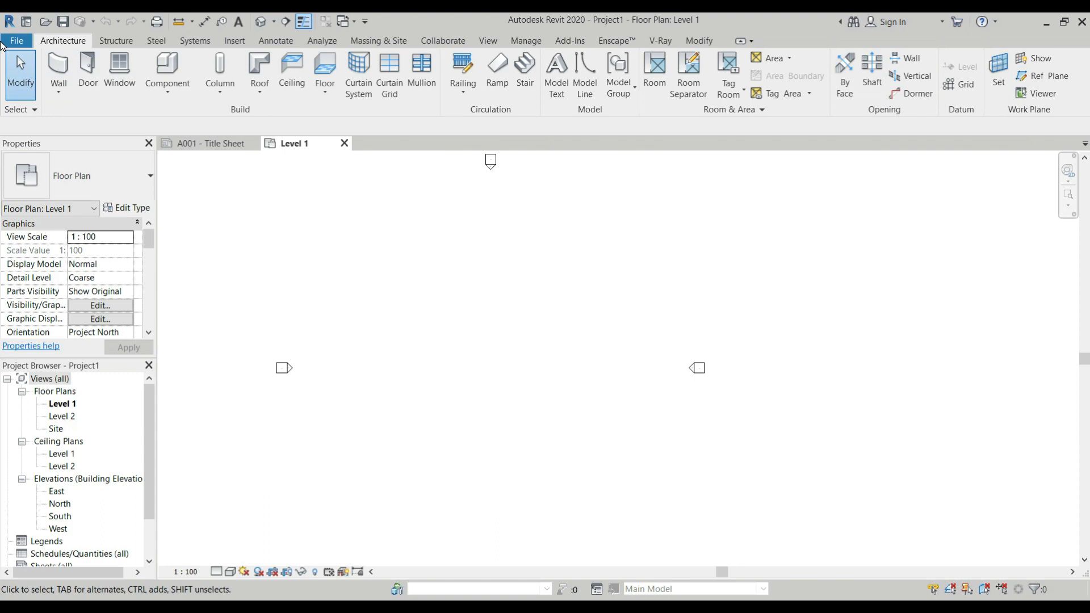
click(238, 40)
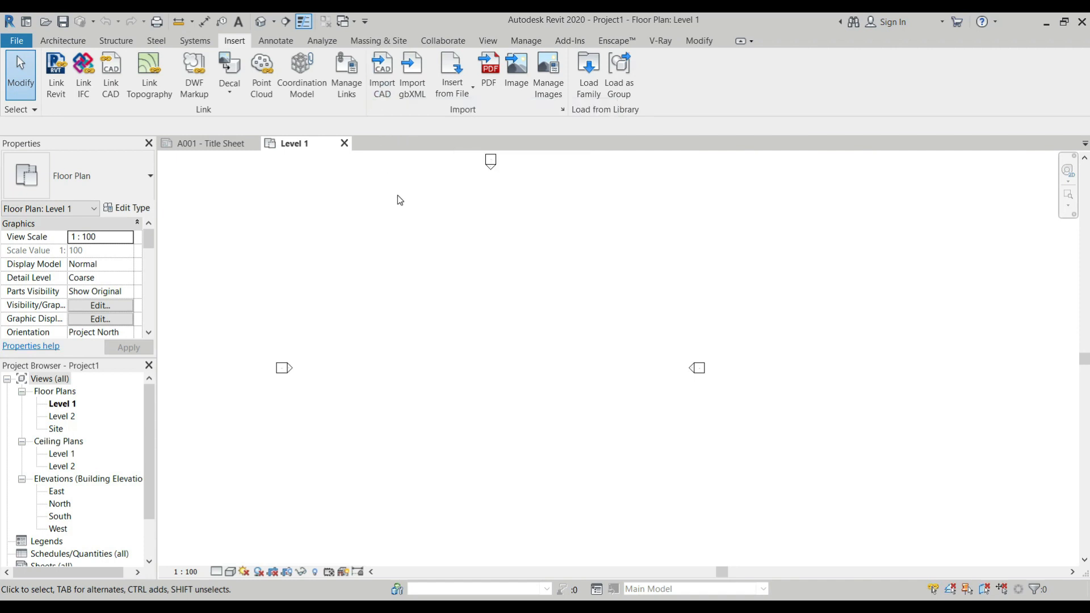
click(109, 84)
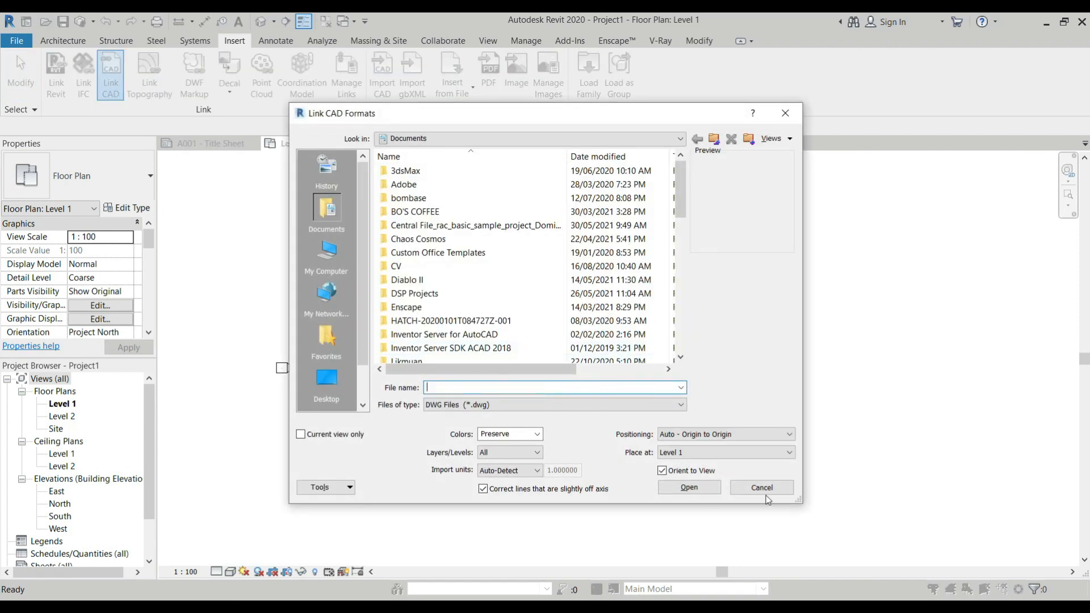
click(761, 487)
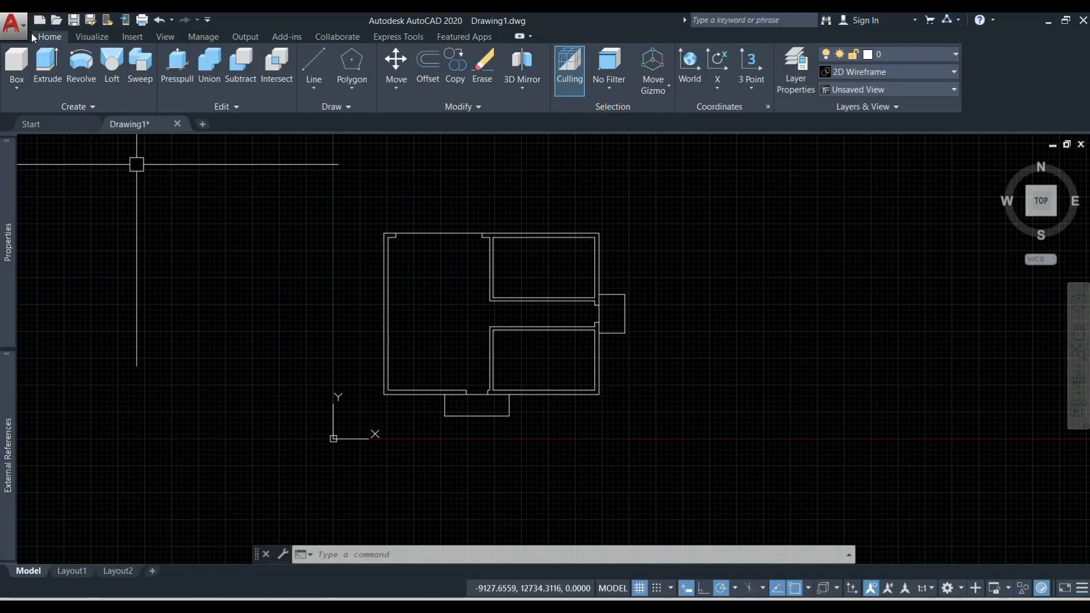
In AutoCAD, save the floor plan drawing to the Desktop as Sample 1
click(14, 24)
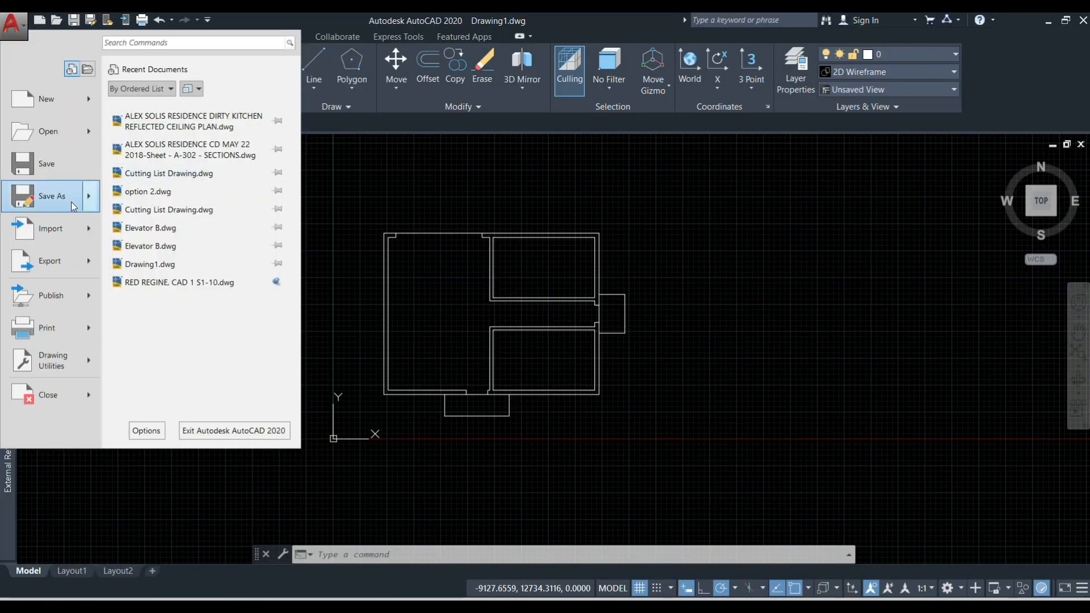
click(64, 164)
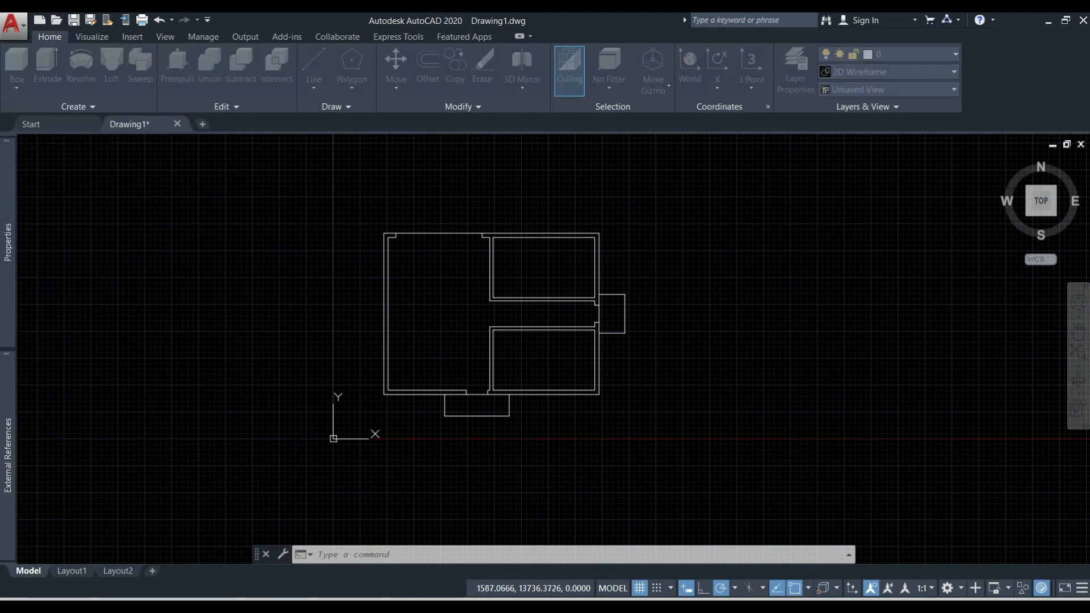
click(349, 274)
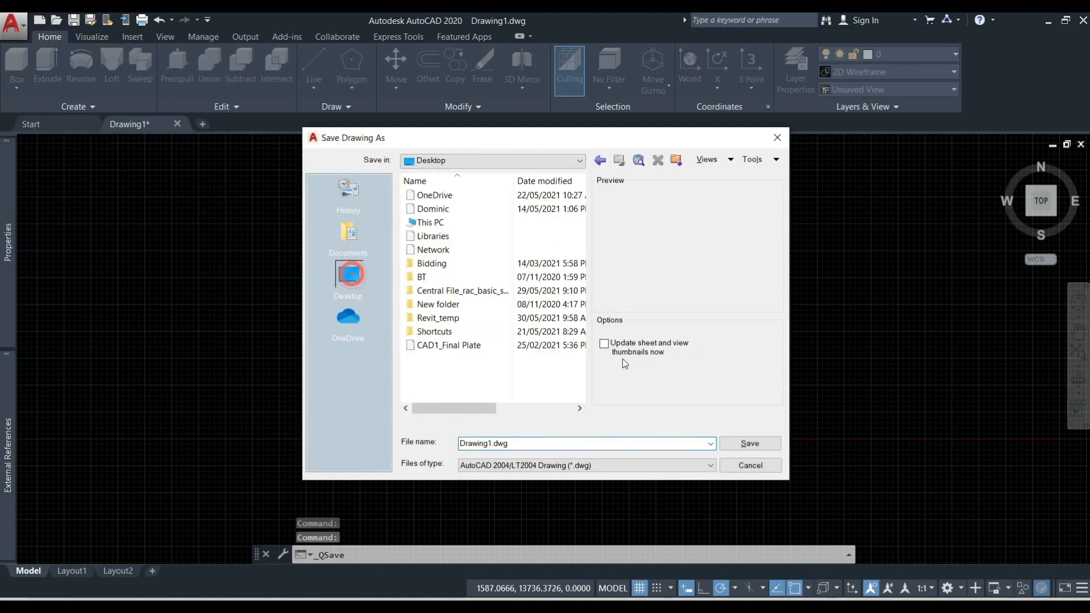
click(540, 446)
text(Samplr)
key(BackSpace)
text(e)
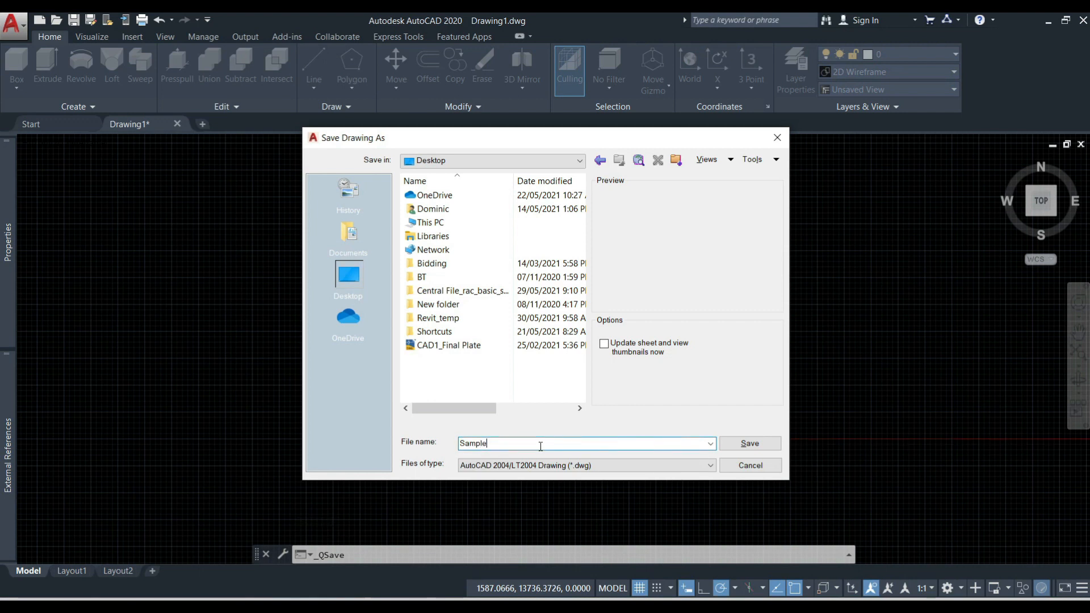
text( 1)
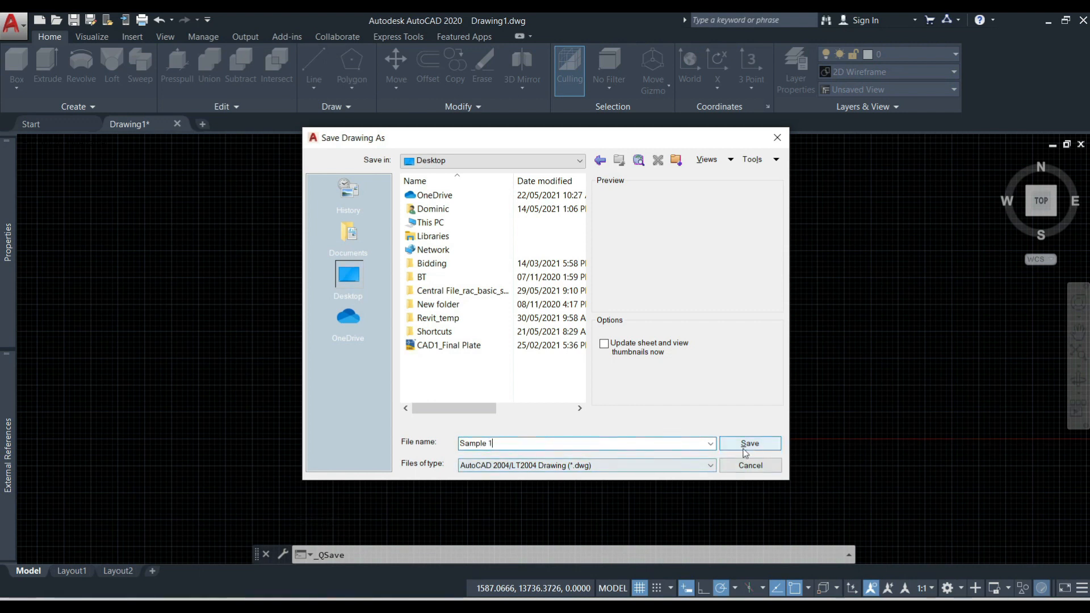
click(750, 443)
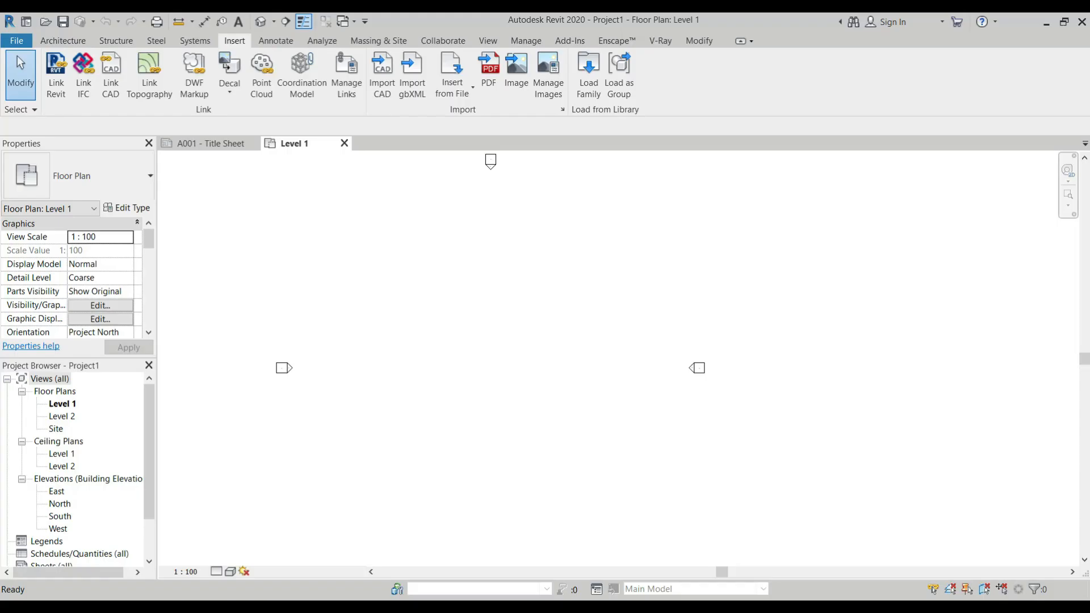
Start a CAD link, choose the Sample 1 drawing from the Desktop, and set its colors to Black and White
click(112, 87)
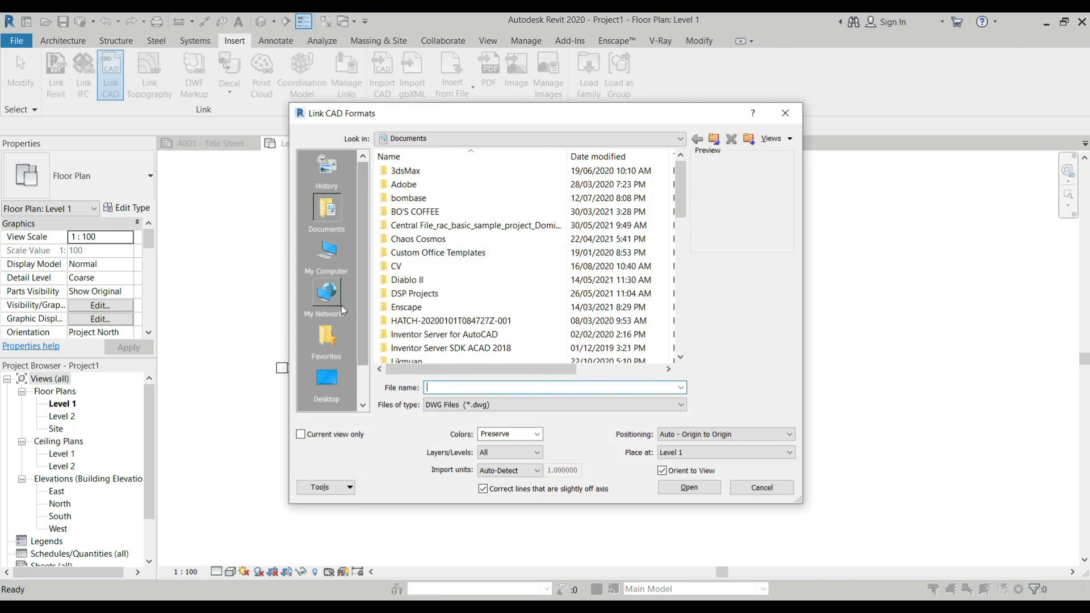
click(327, 379)
click(419, 334)
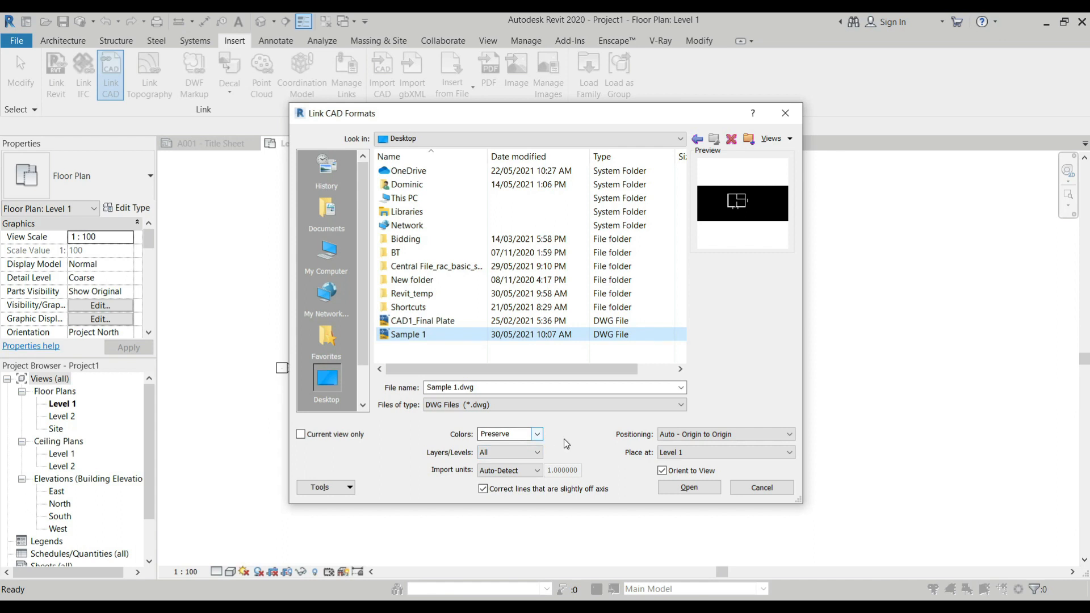
click(538, 435)
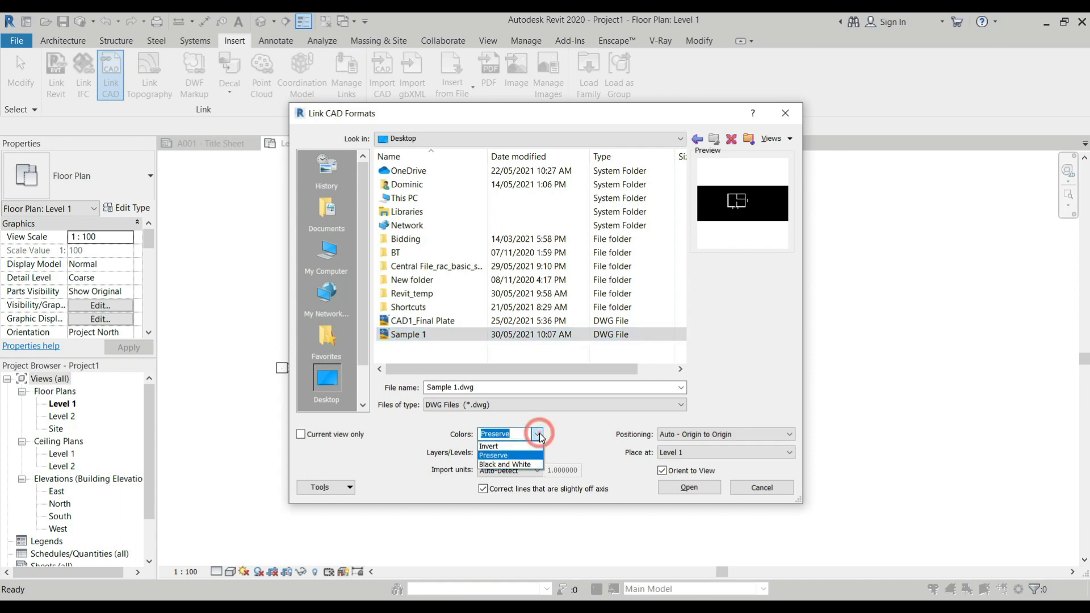
click(538, 434)
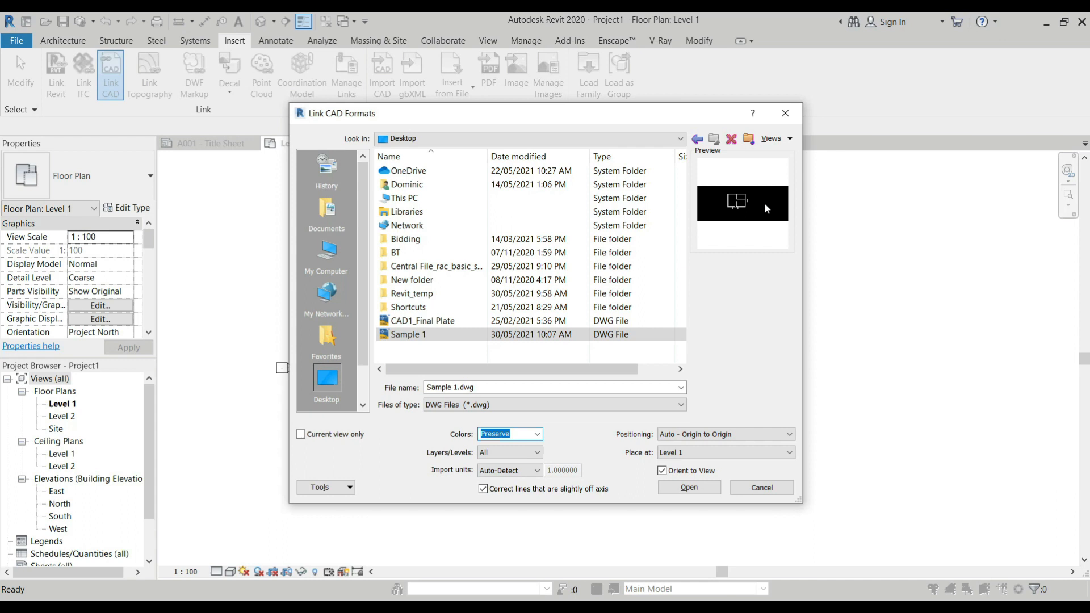
click(536, 435)
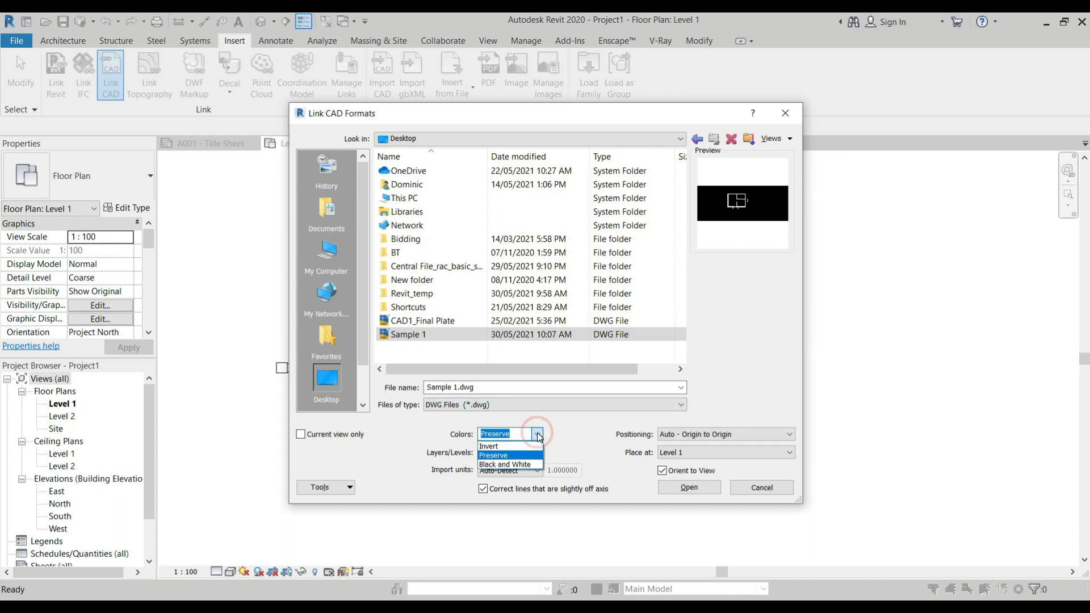
click(517, 465)
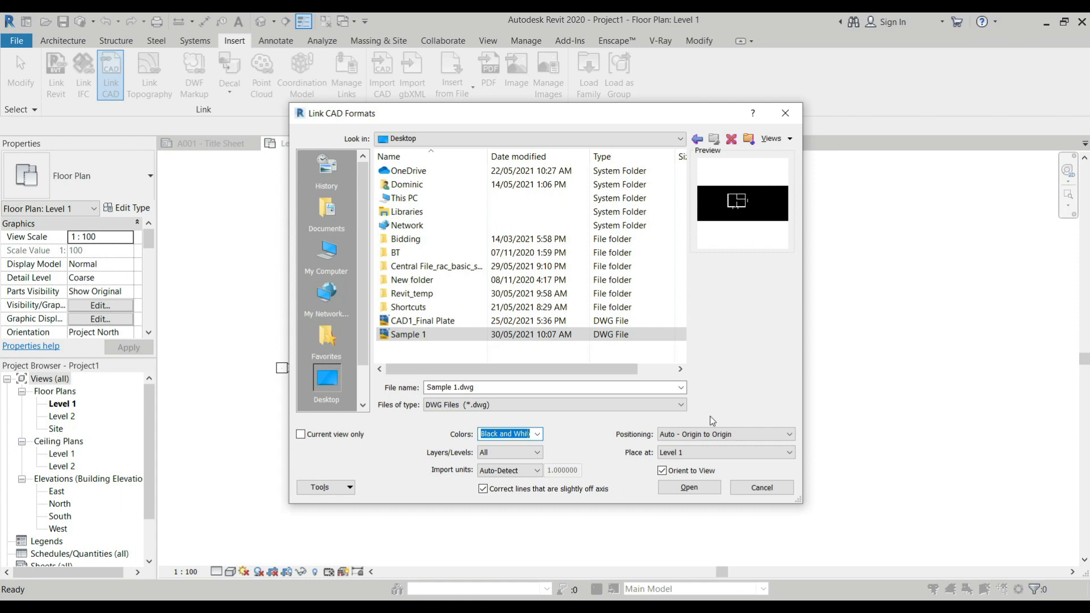
Keep all layers and Auto - Origin to Origin positioning for the link, and set the import units to millimeter
click(536, 453)
click(533, 460)
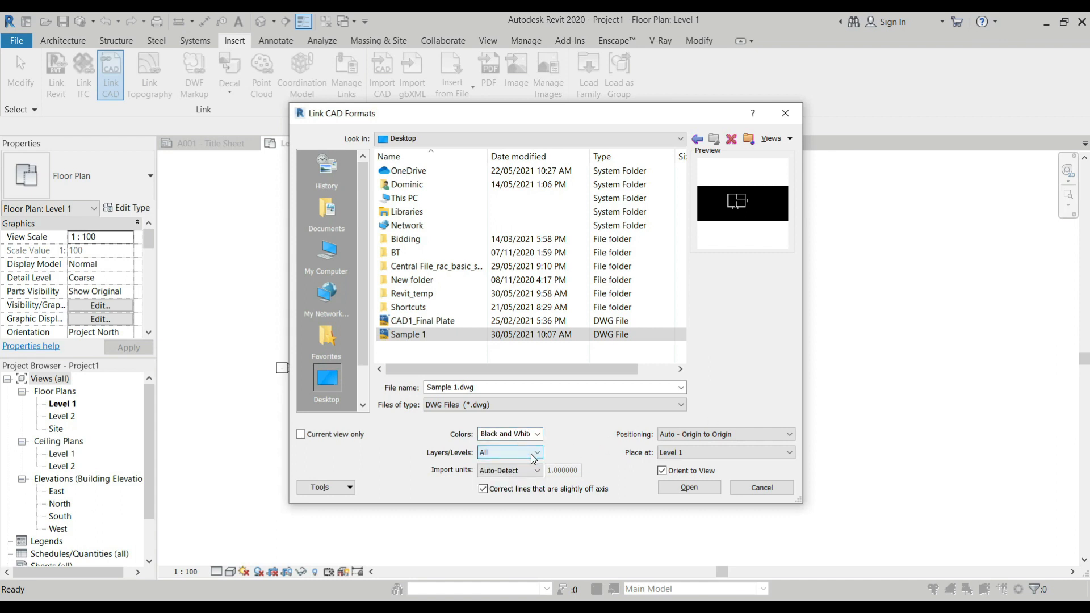
click(533, 457)
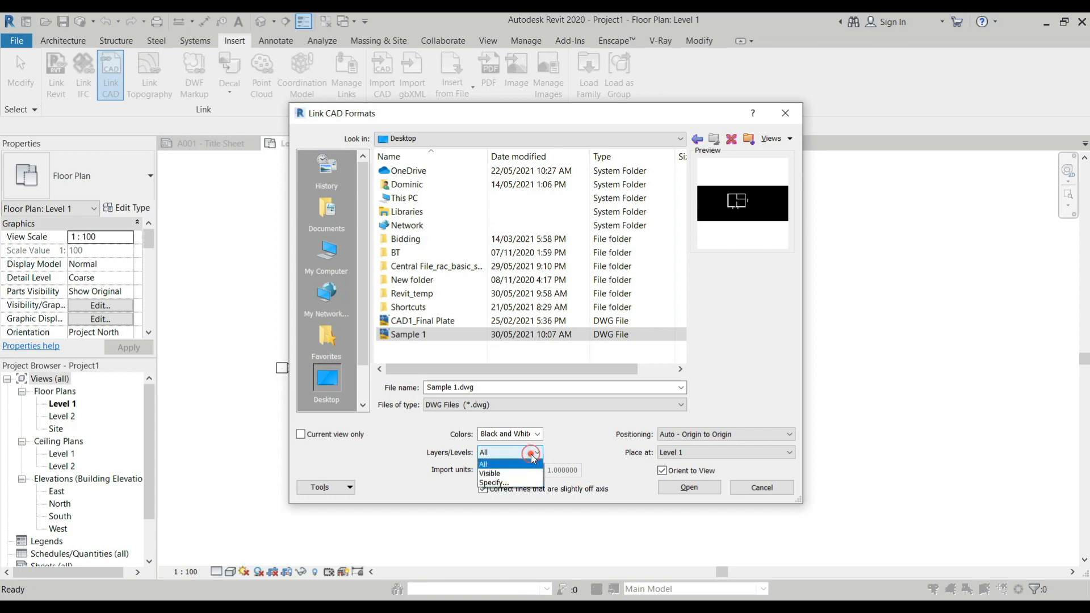
click(533, 455)
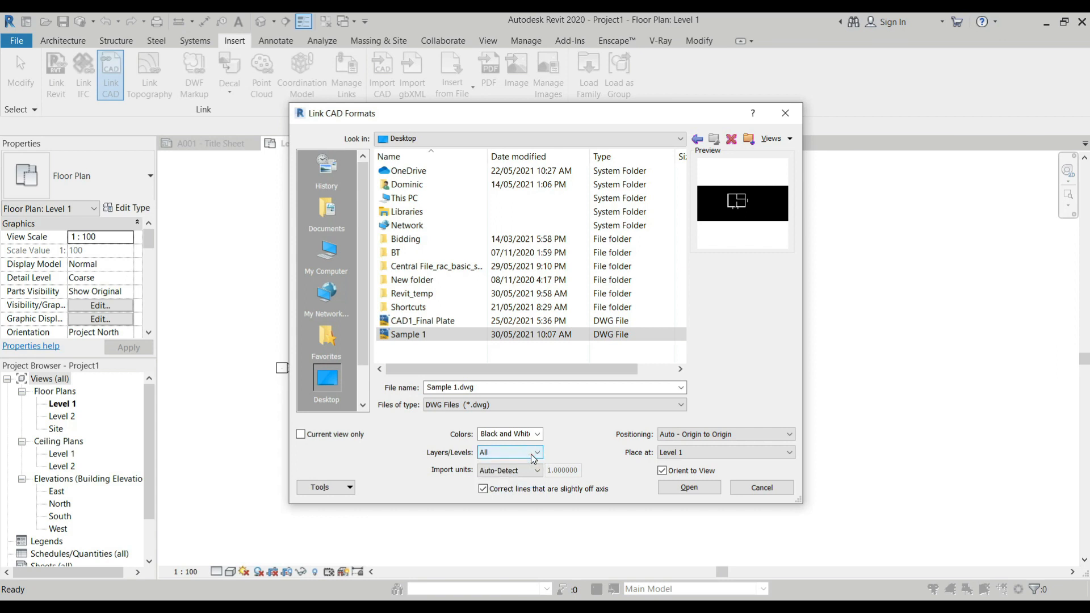
click(526, 471)
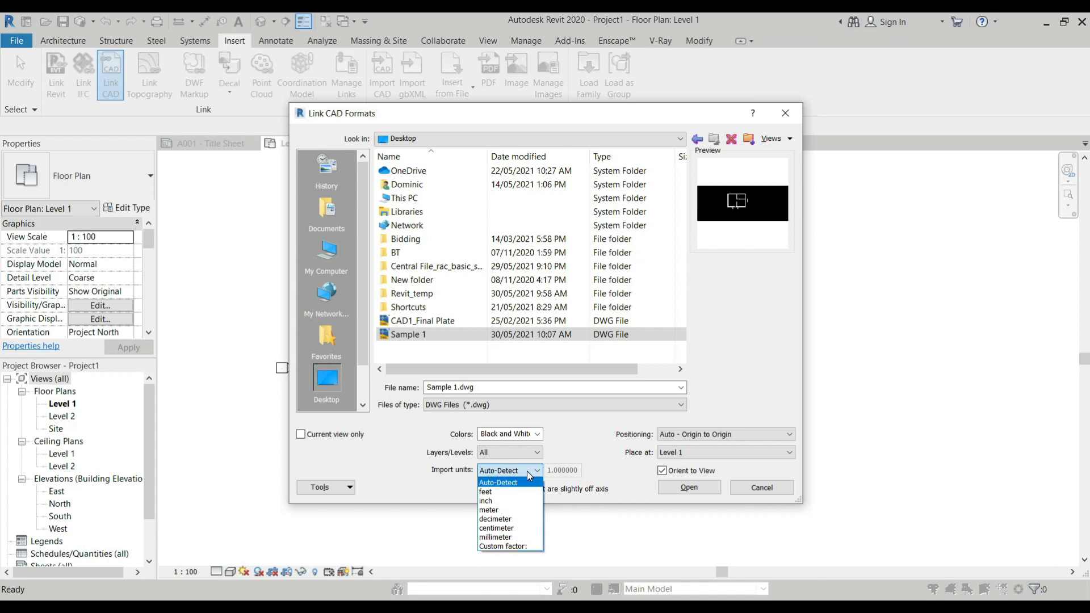
click(512, 537)
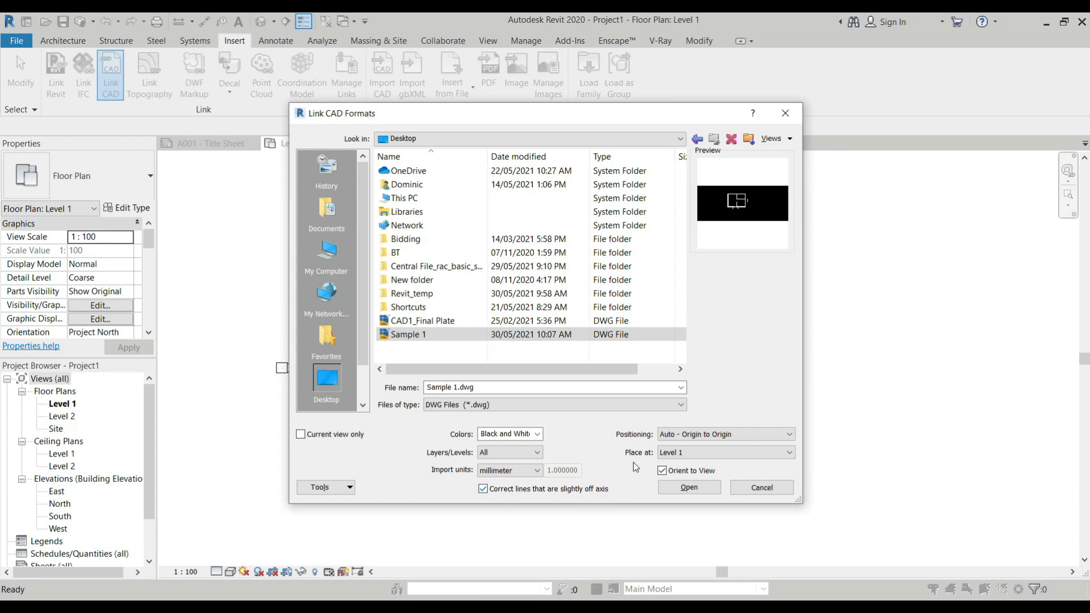
click(727, 435)
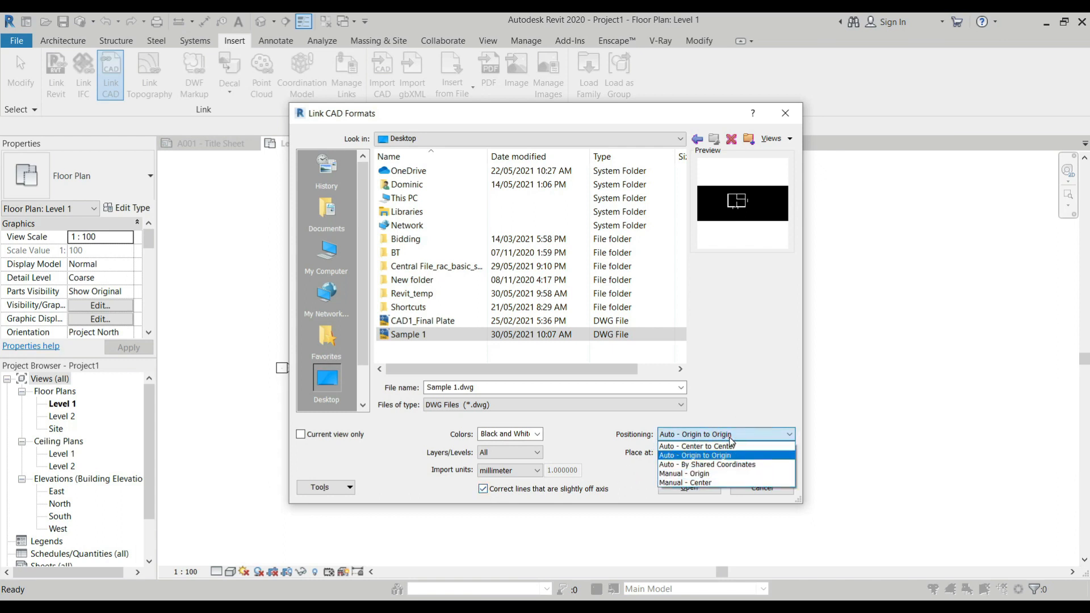
click(731, 439)
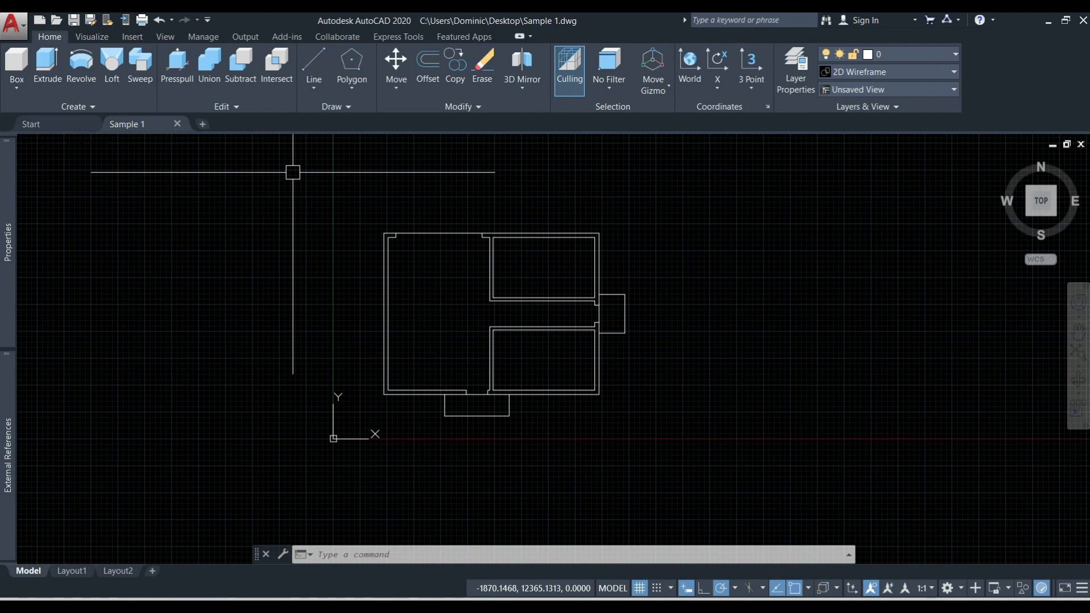
In AutoCAD, move the UCS origin inside the floor plan, beside the corridor opening near its centre, and save the drawing
scroll(338, 440, up, 3)
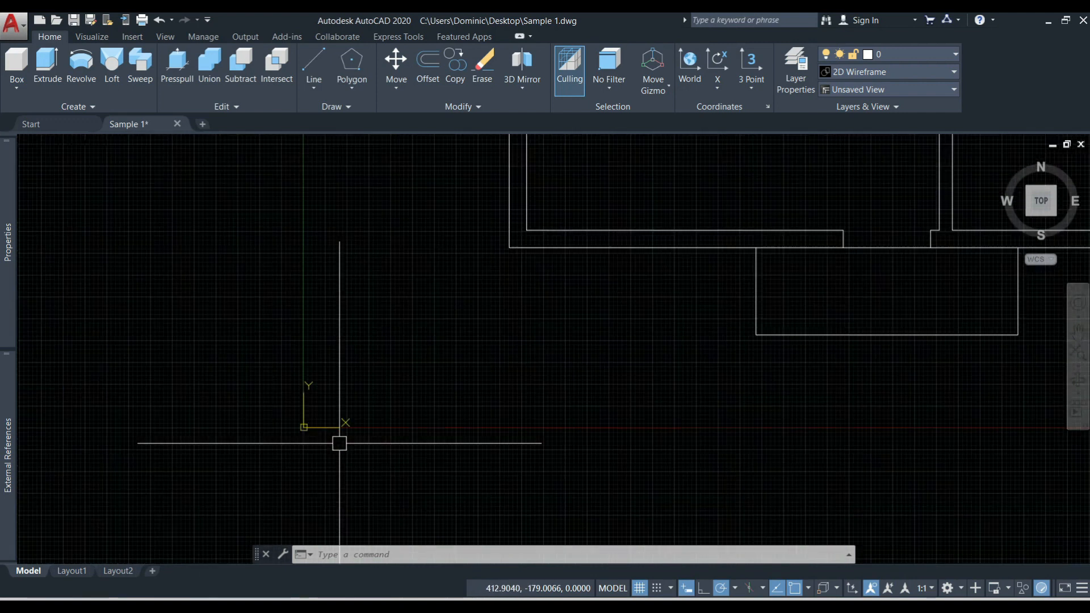
click(309, 432)
scroll(326, 430, down, 2)
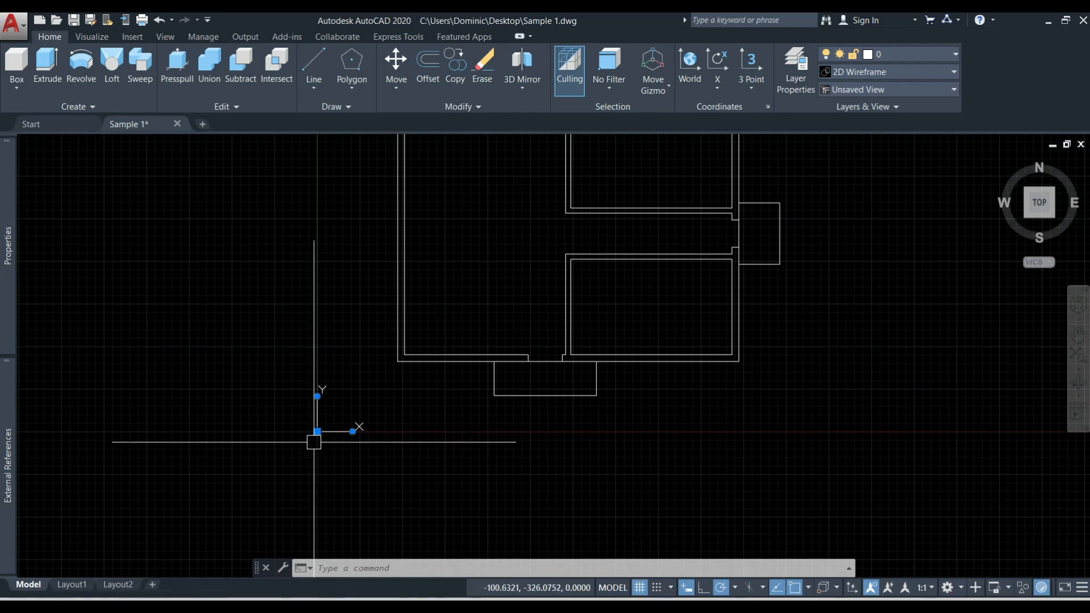
click(317, 431)
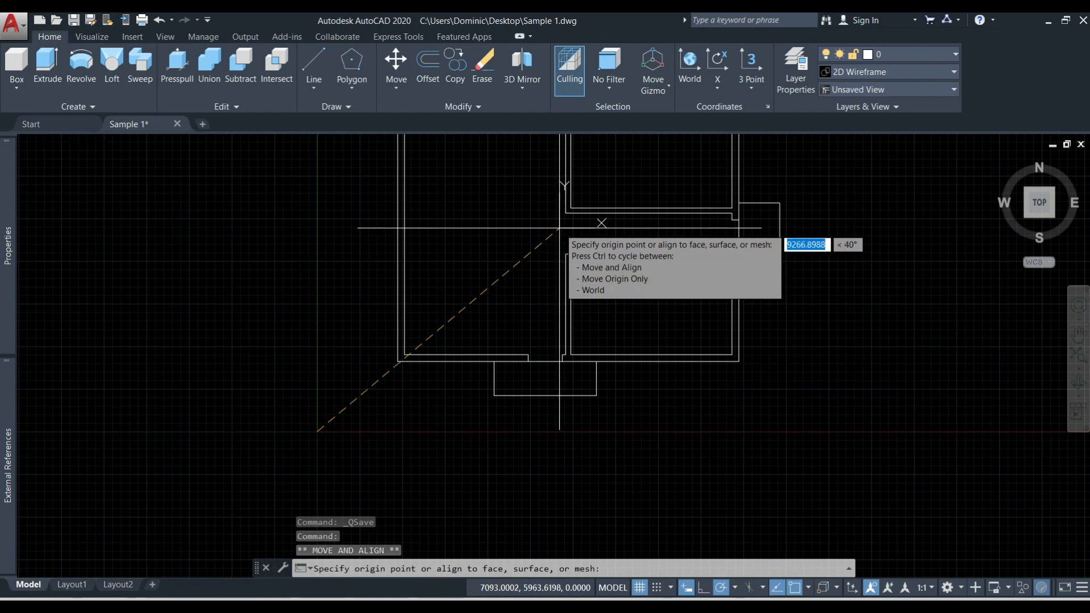
click(560, 227)
scroll(521, 291, down, 2)
scroll(474, 293, up, 6)
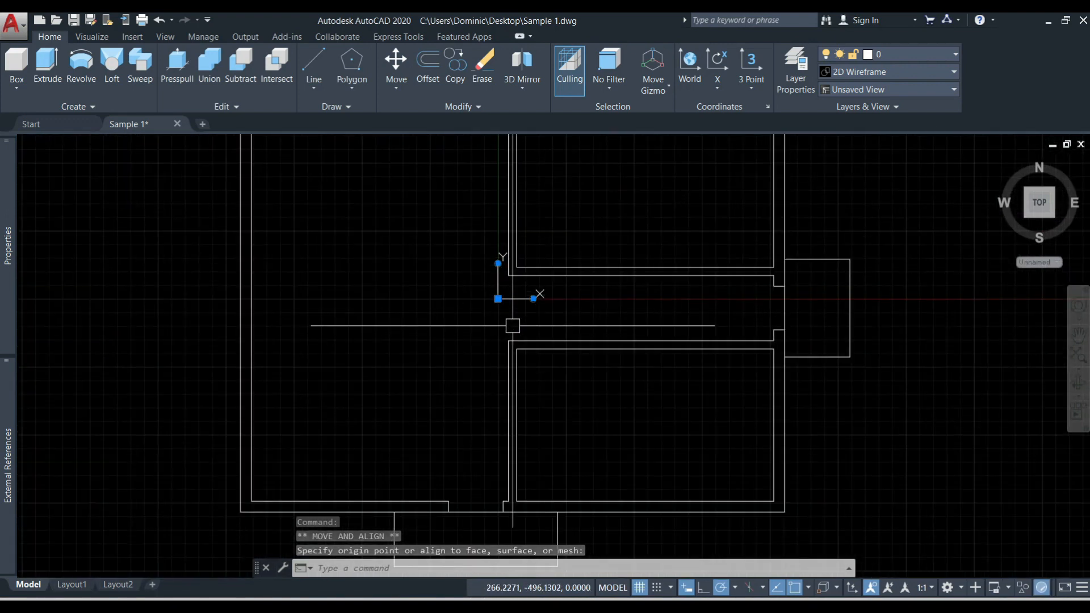
scroll(499, 311, down, 2)
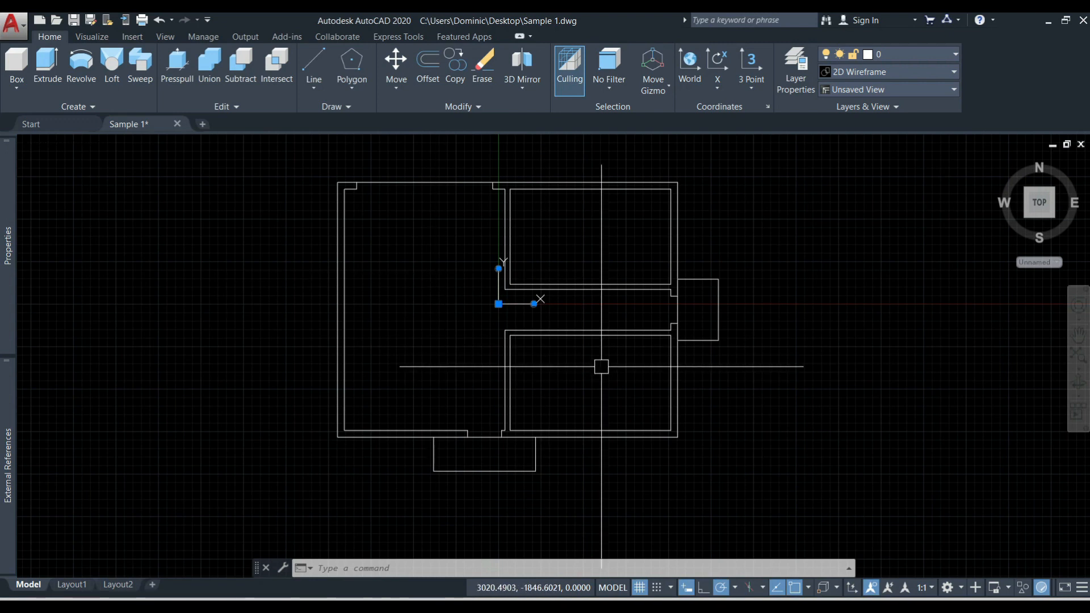
key(Escape)
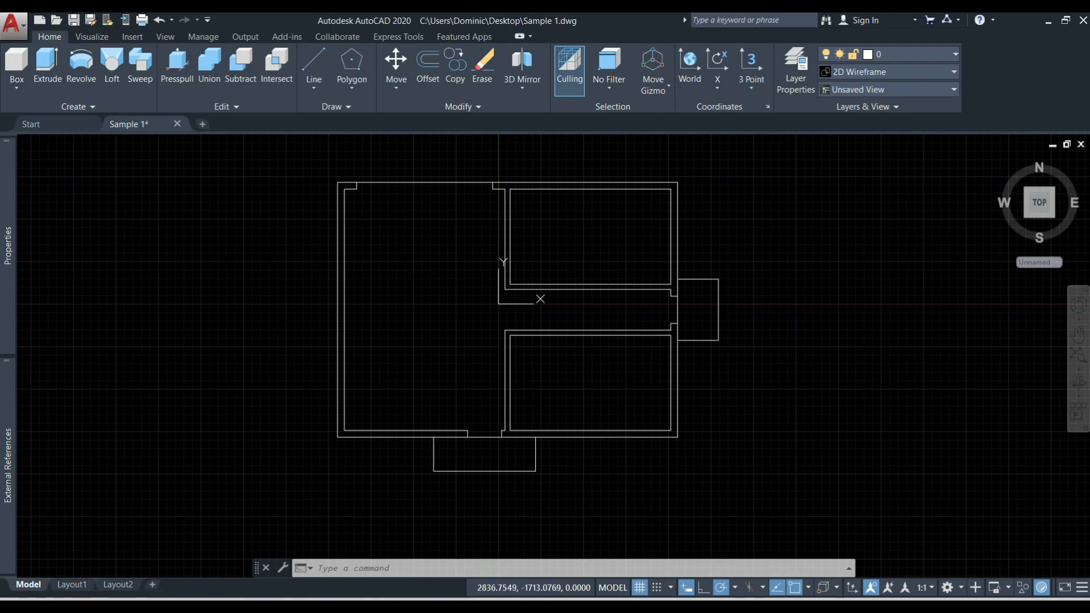
key(ctrl+s)
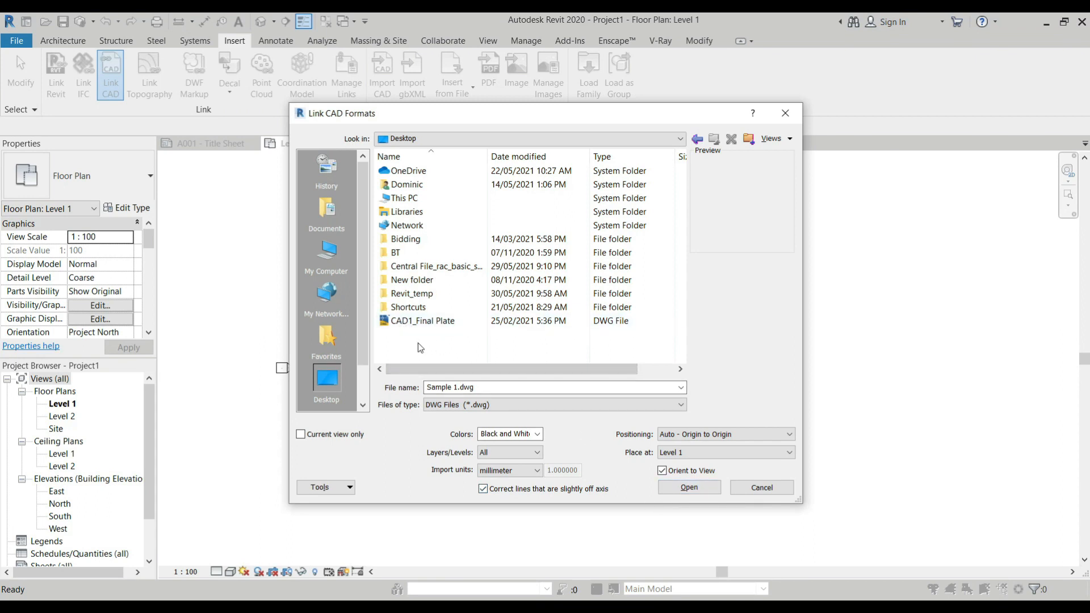
Back in Revit, link Sample 1.dwg into the Level 1 floor plan with the chosen settings
click(620, 405)
click(620, 406)
click(702, 497)
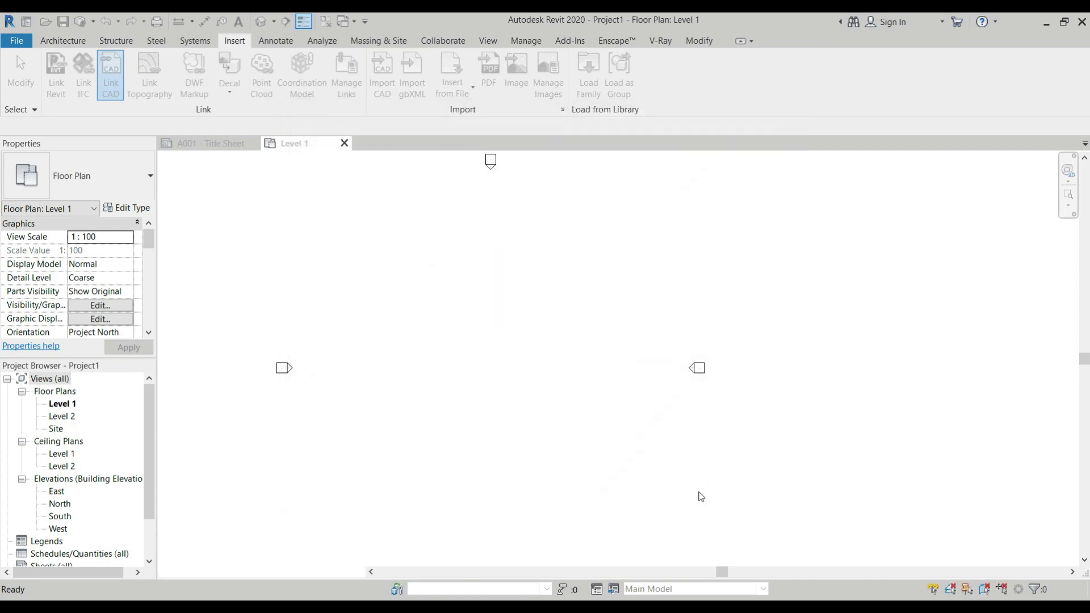
scroll(559, 296, up, 3)
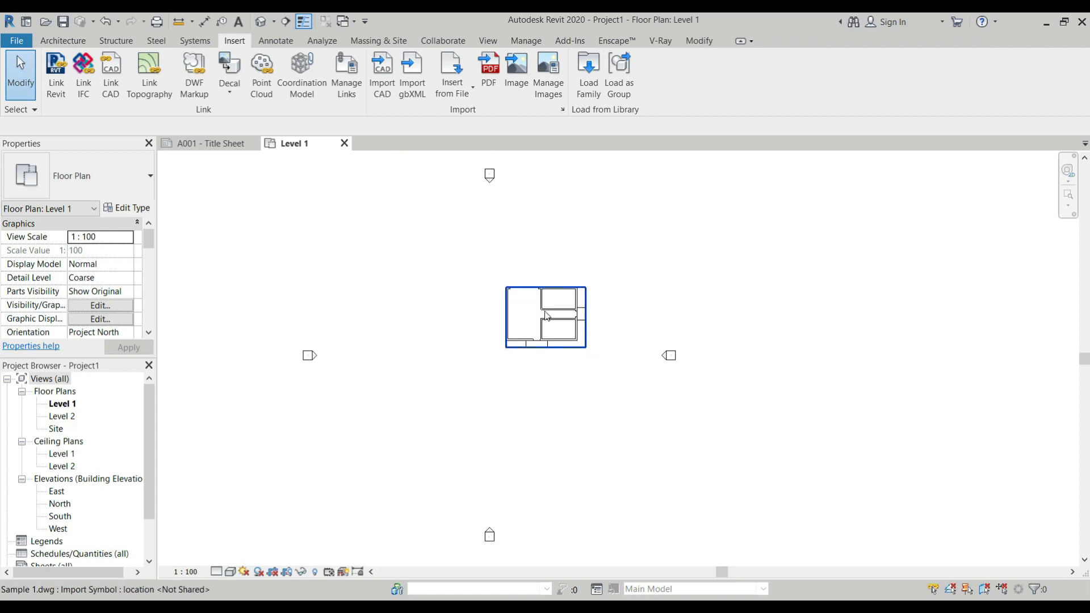
scroll(559, 296, up, 2)
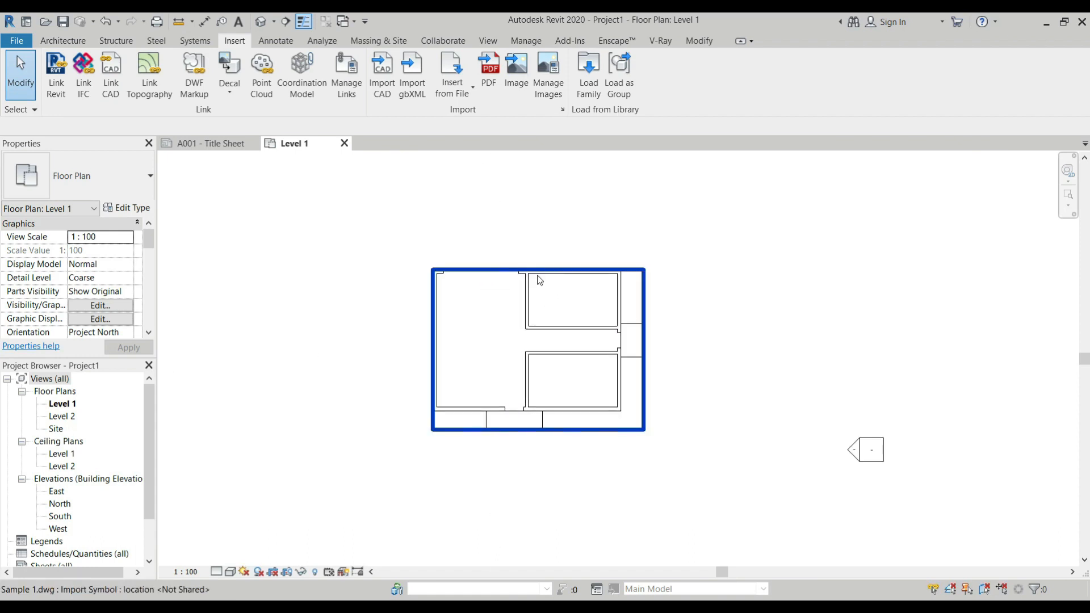
Unpin the linked floor plan, move it diagonally down and to the left, and pin it again
click(433, 330)
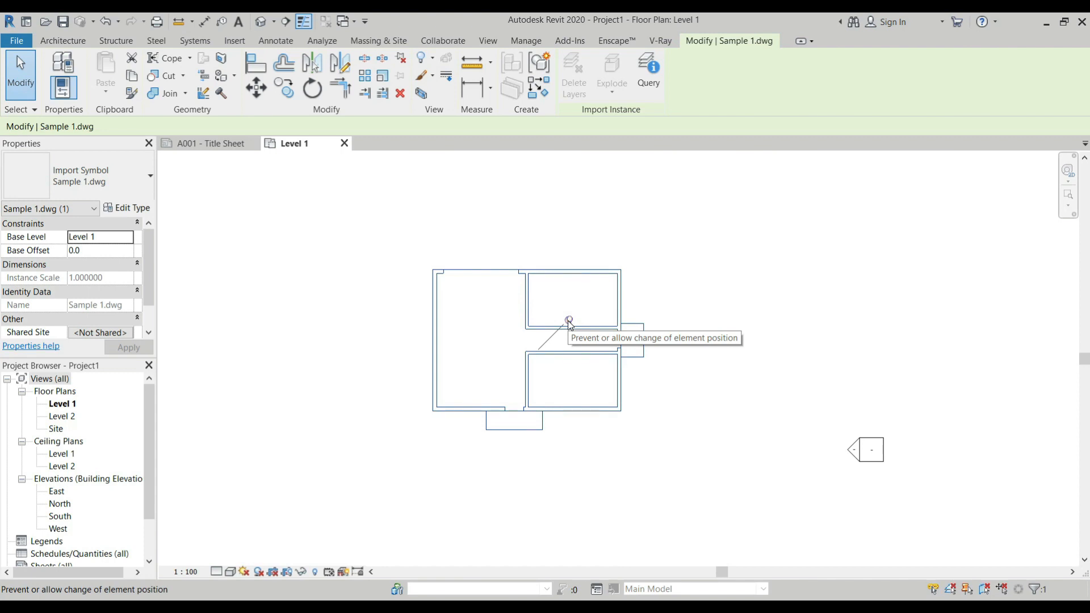
click(570, 320)
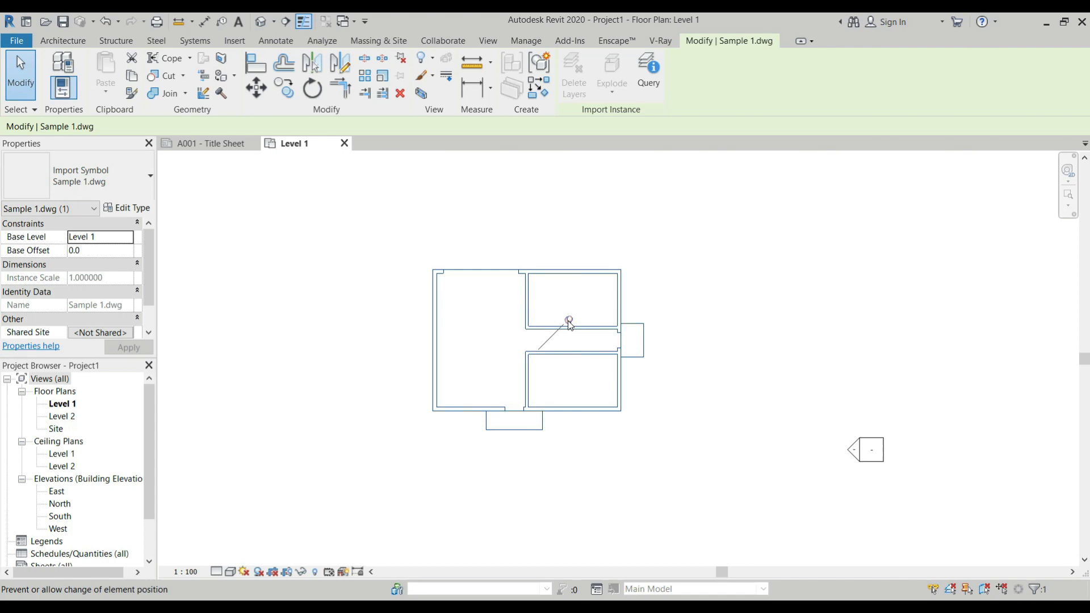
click(570, 321)
drag(527, 331, 483, 368)
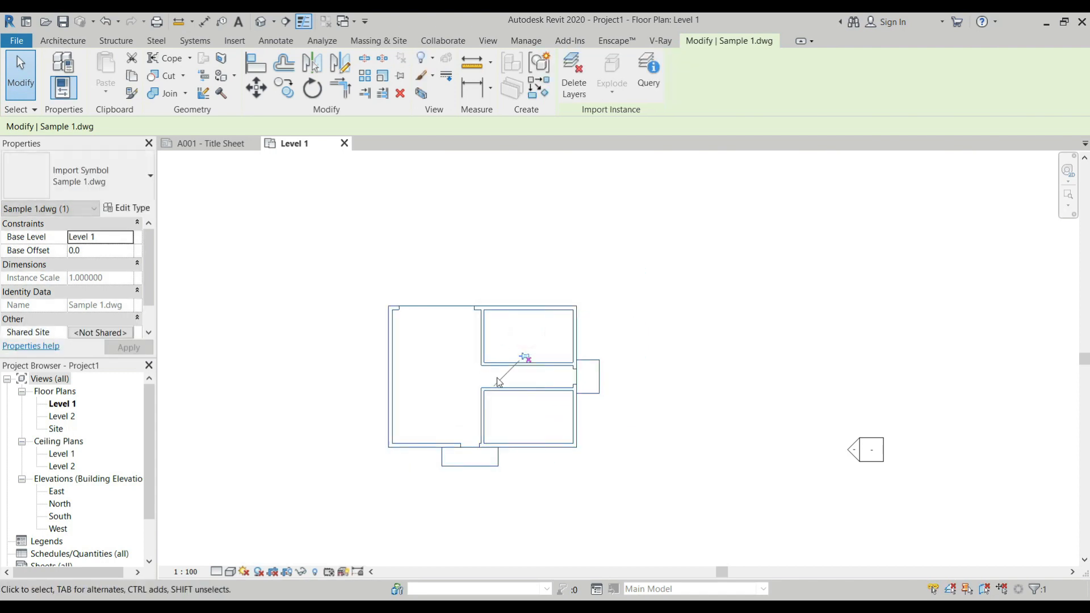
click(525, 356)
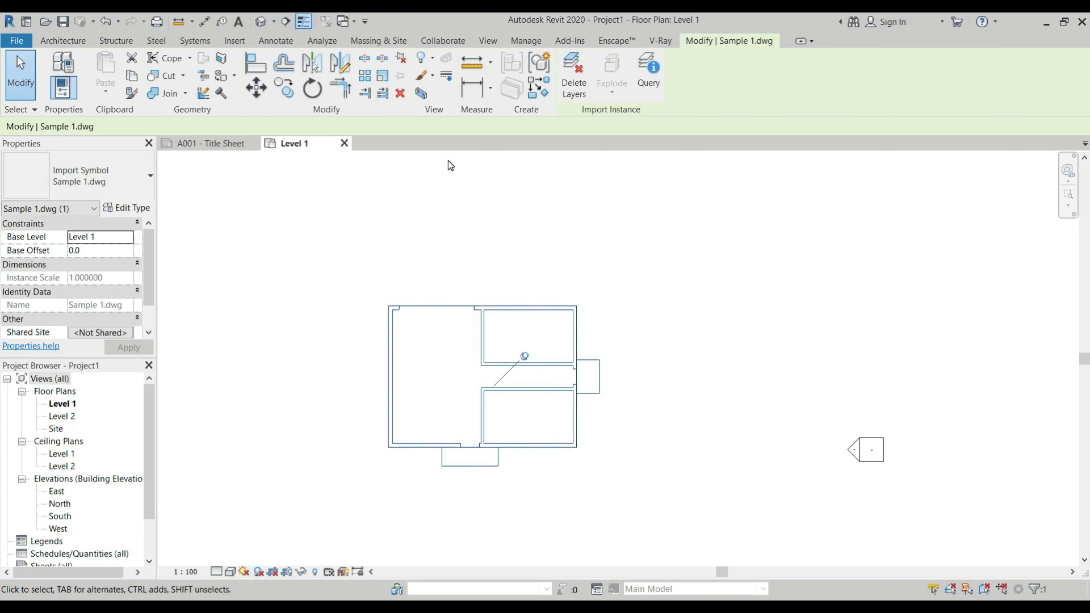
Import the Sample 1 drawing from the Desktop as CAD in Black and White, with millimeter units and Auto - Origin to Origin positioning
click(235, 40)
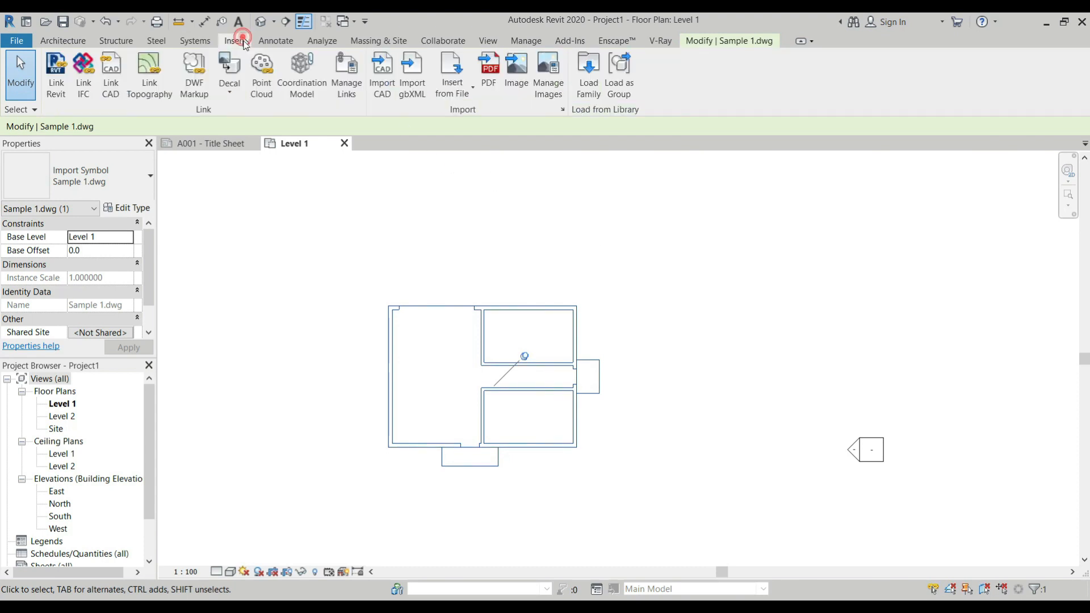
click(382, 77)
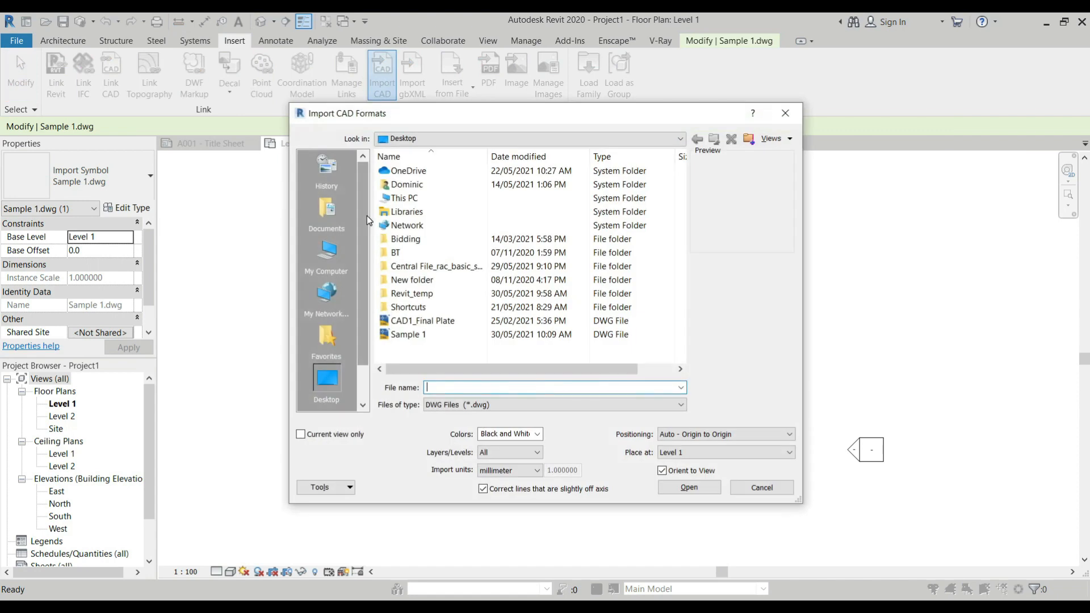
click(421, 335)
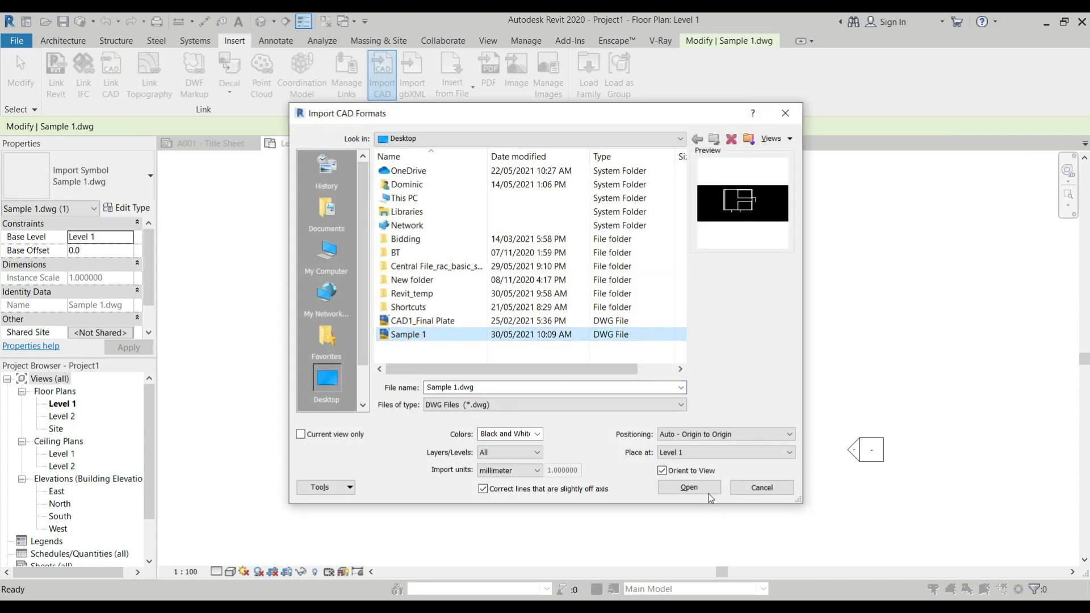
click(709, 488)
Try to move the imported floor plan to the right, clear of the linked plan, while it is still pinned
click(612, 278)
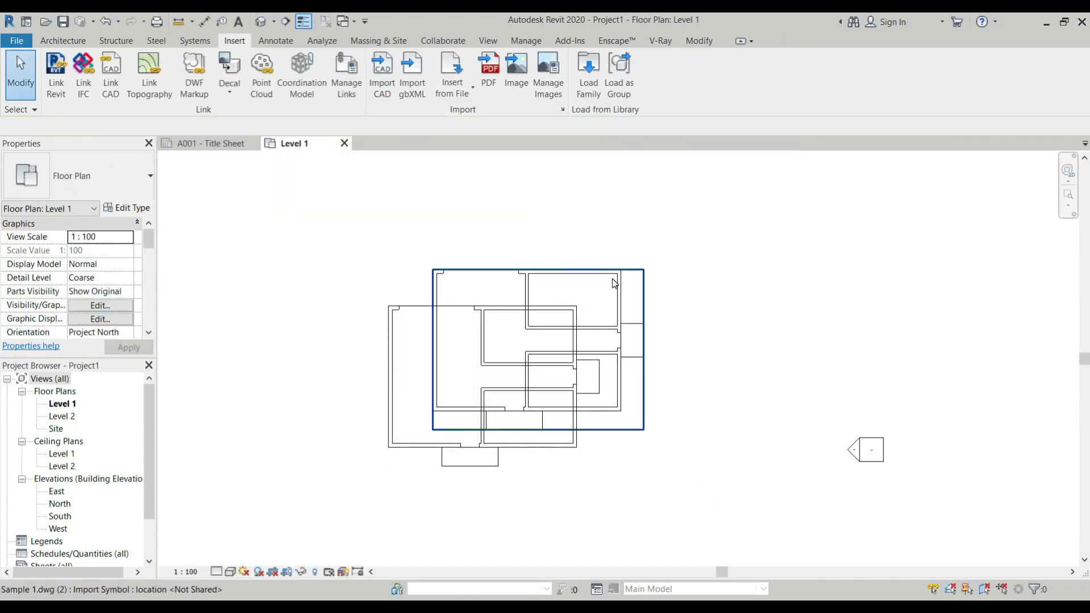
click(610, 274)
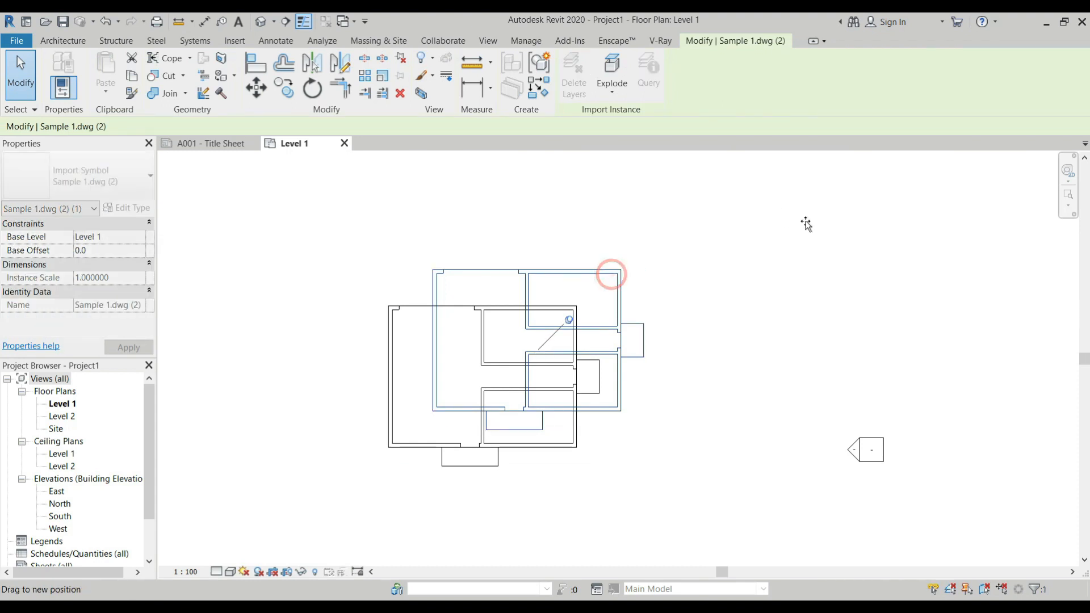
drag(561, 275, 855, 213)
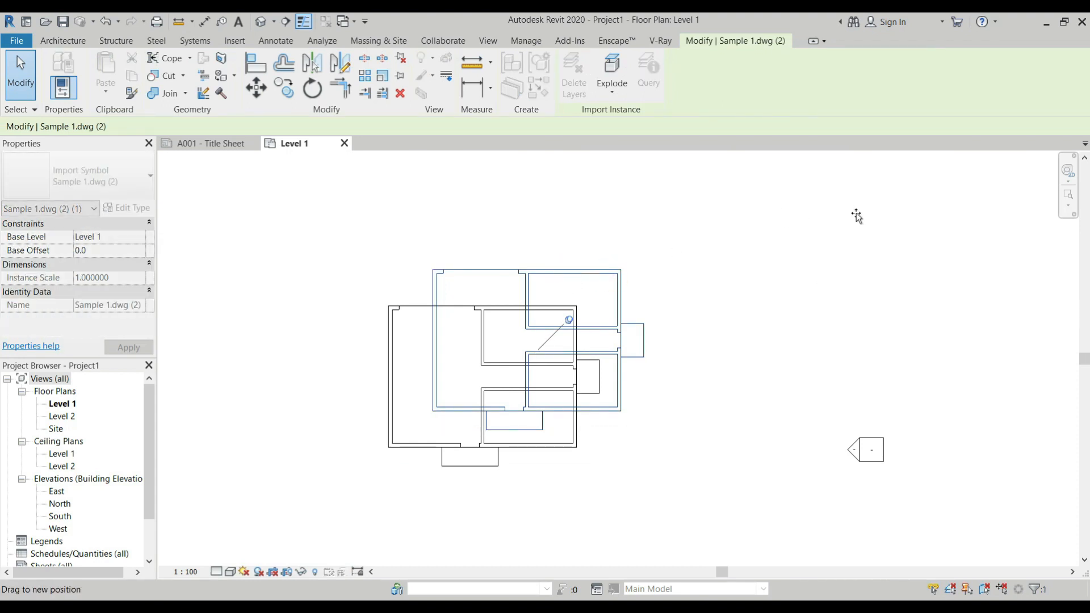
key(m)
key(v)
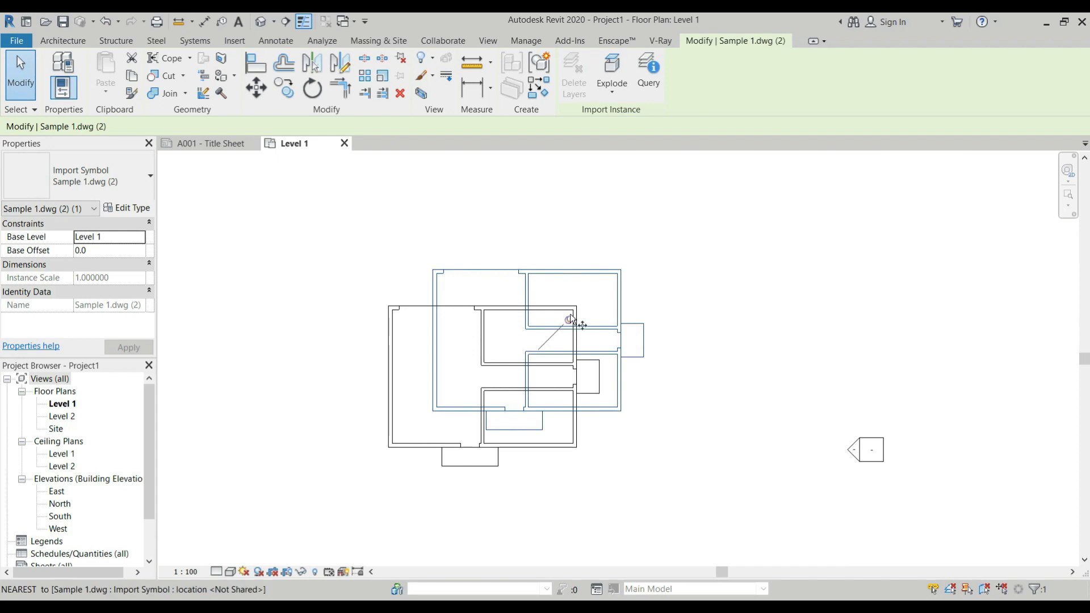
click(567, 274)
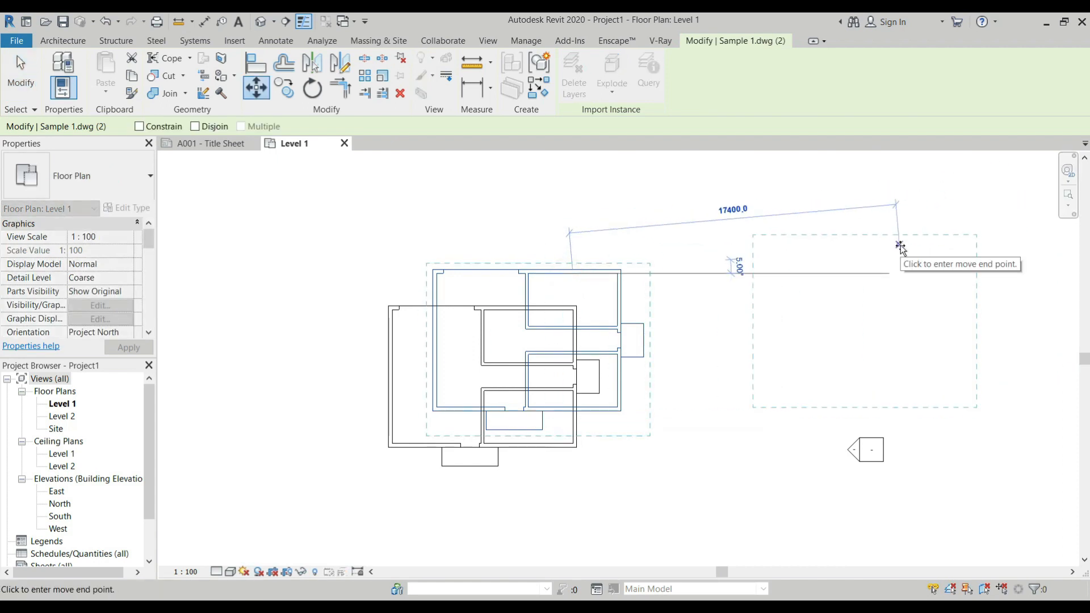
click(871, 271)
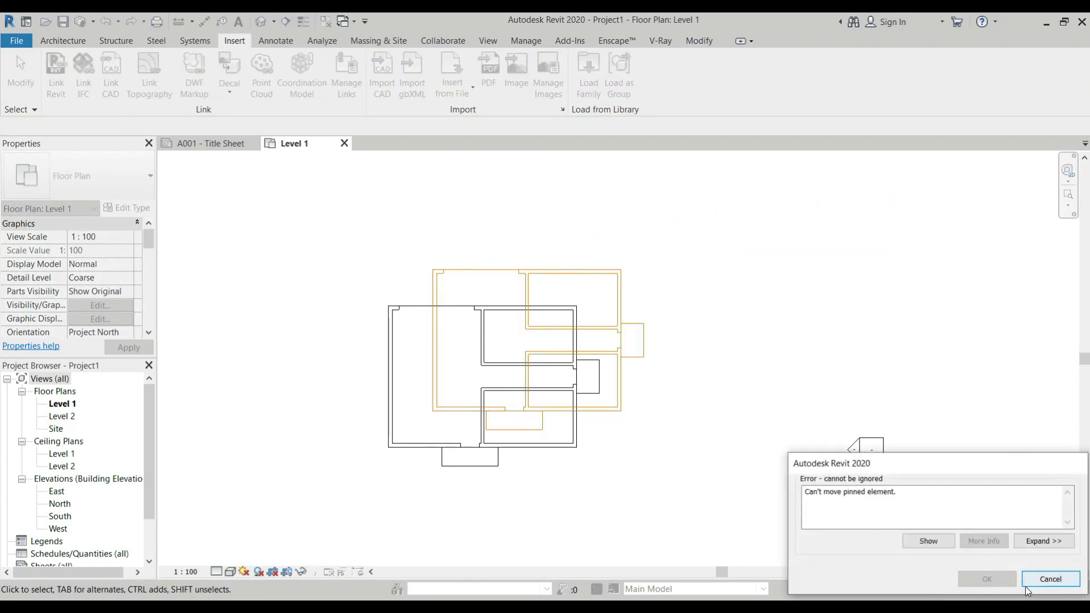
click(1049, 579)
Unpin the imported floor plan, move it up and to the right of the linked plan, and pin it again
click(607, 277)
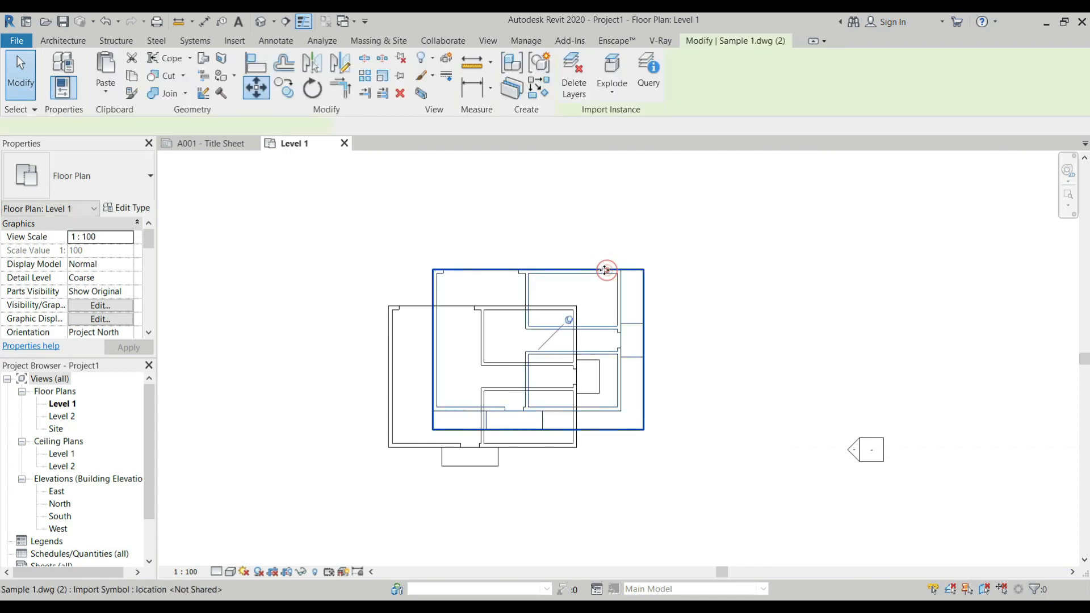
click(568, 321)
drag(588, 273, 860, 233)
click(840, 278)
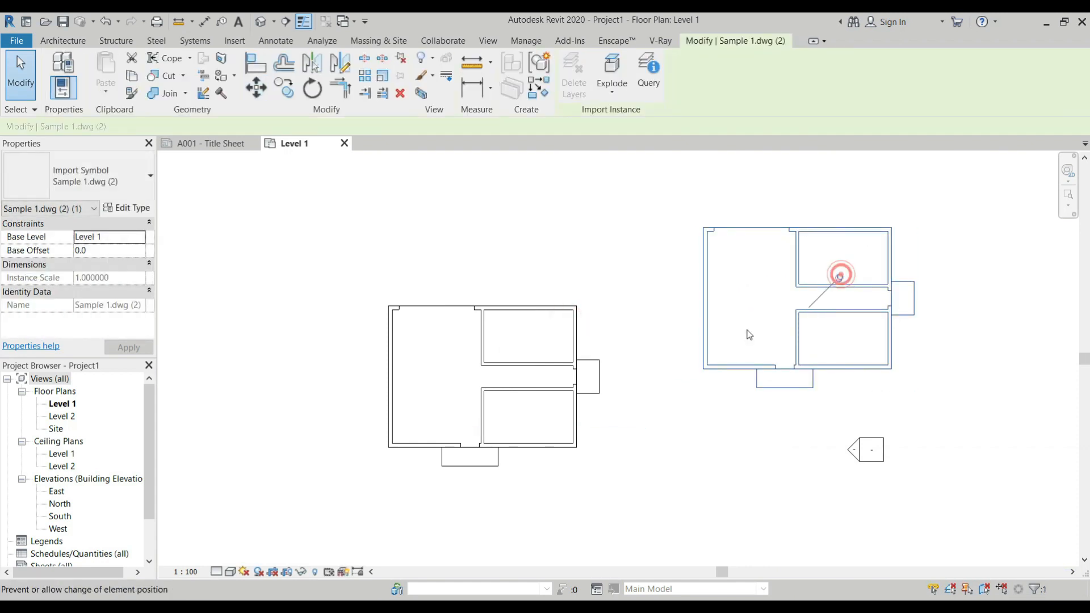
click(559, 316)
scroll(559, 317, down, 1)
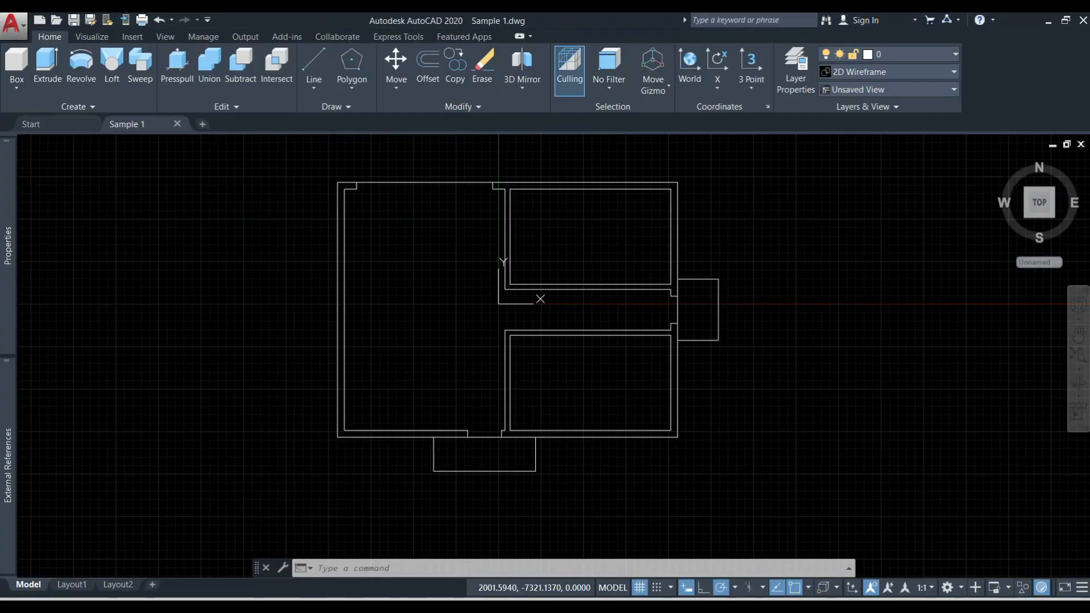
Switch to AutoCAD and draw a small square with the Rectangle command in the lower-left corner area of the large room
scroll(523, 340, up, 5)
middle_drag(387, 330, 424, 399)
scroll(397, 331, down, 2)
scroll(443, 385, up, 2)
text(rec)
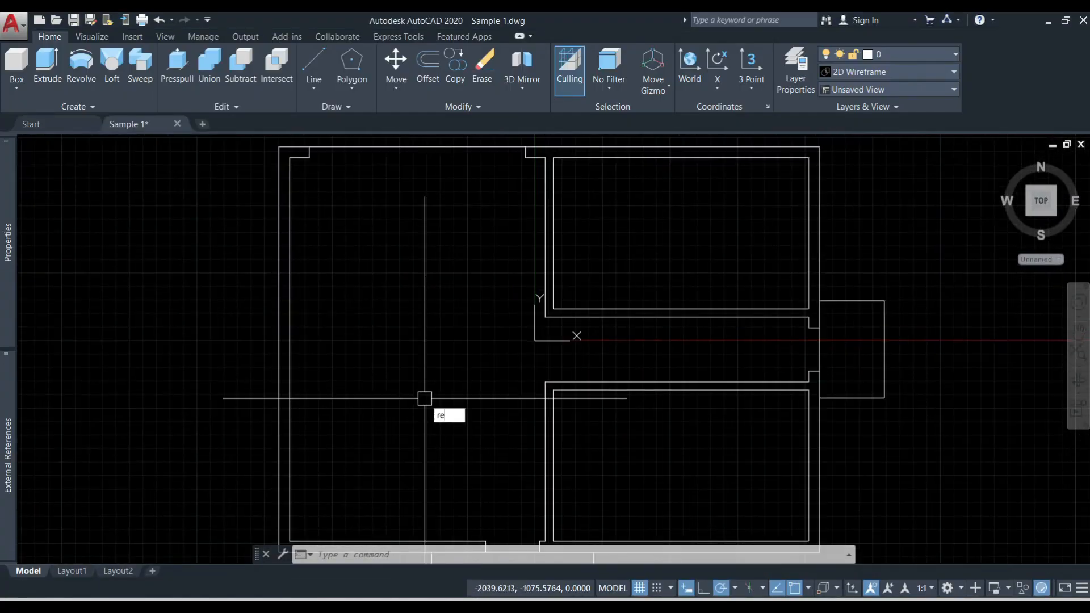
key(Return)
middle_drag(348, 425, 409, 372)
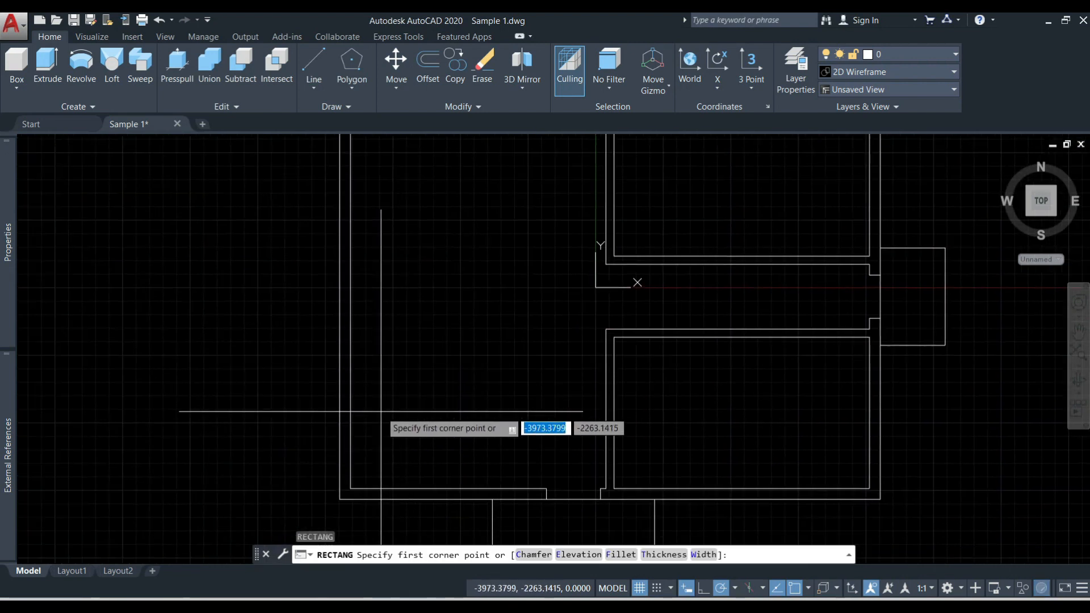
click(376, 398)
click(418, 440)
Add a second small square and a narrow horizontal rectangle to the right of the first square, and save the drawing
key(Return)
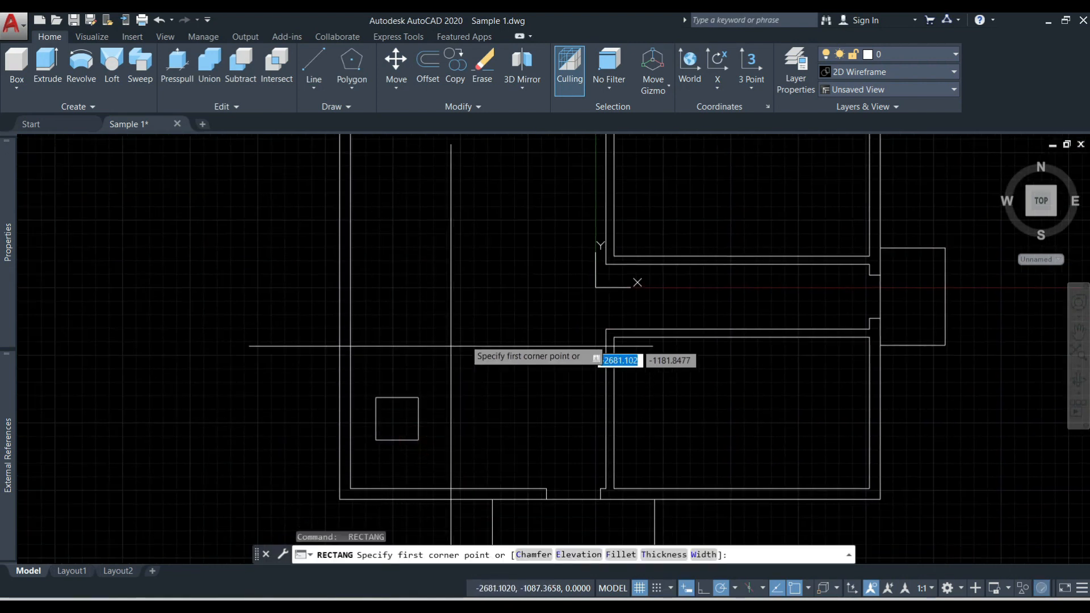
click(466, 339)
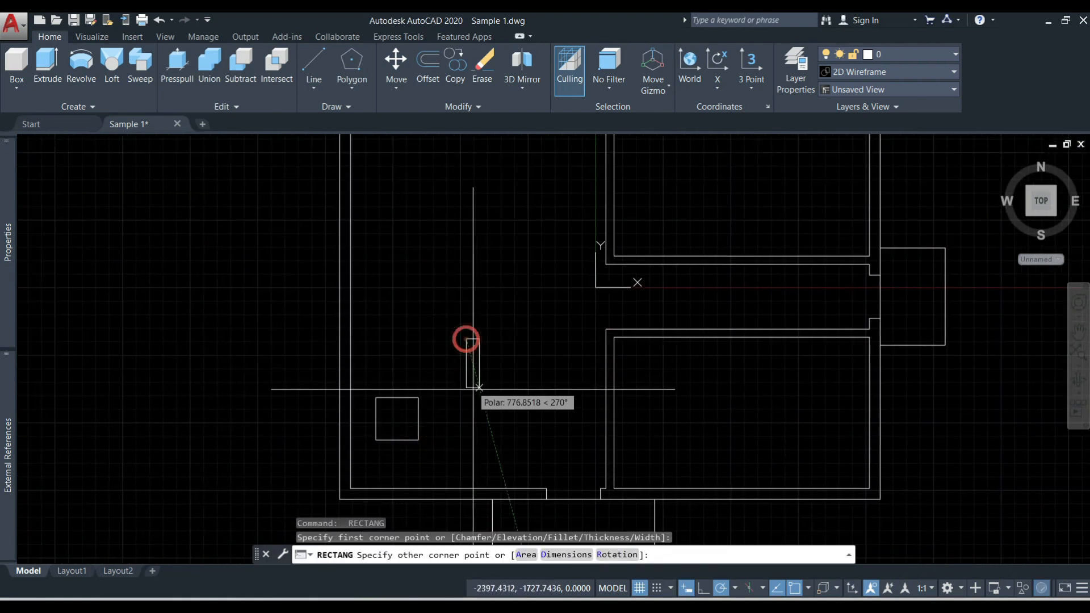
click(511, 383)
key(Return)
click(454, 413)
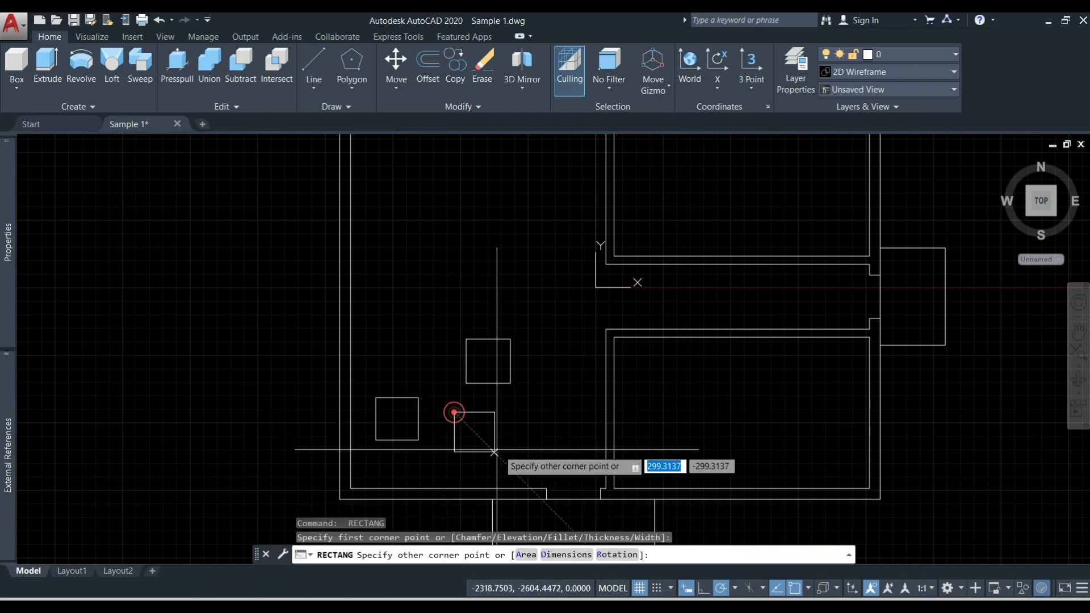
click(540, 435)
key(Return)
key(Escape)
key(Escape)
key(Escape)
scroll(526, 305, down, 3)
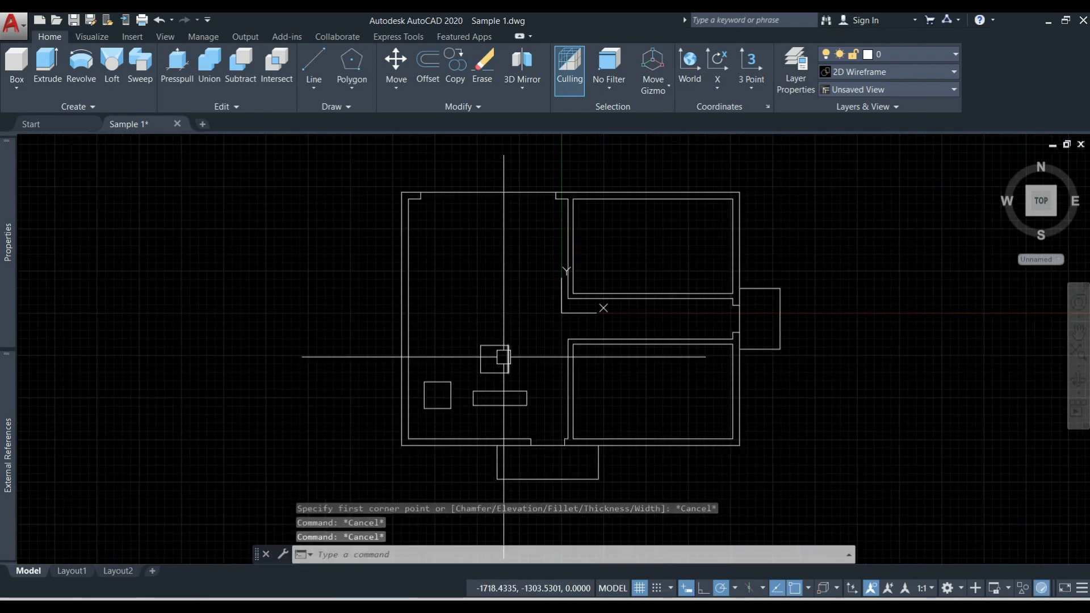
key(ctrl+s)
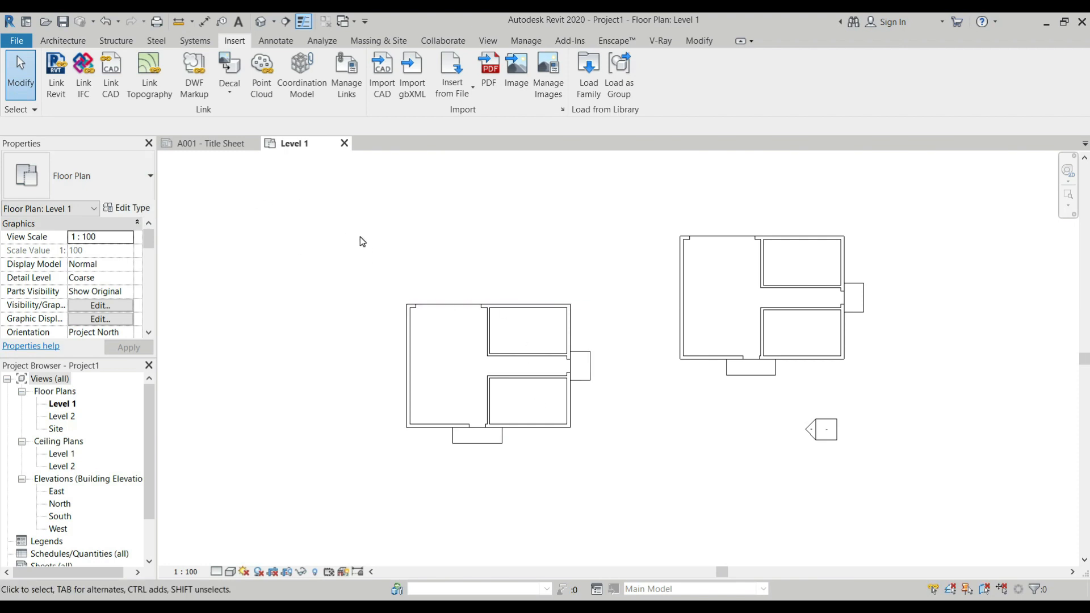
Back in Revit, reload the Sample 1.dwg CAD link through Manage Links
click(520, 306)
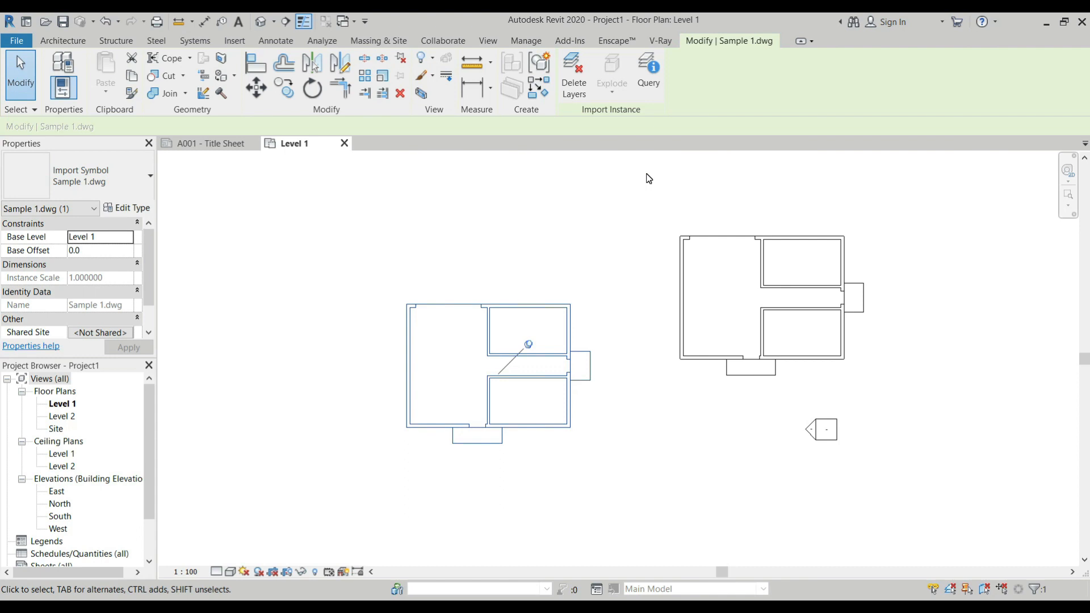
key(Escape)
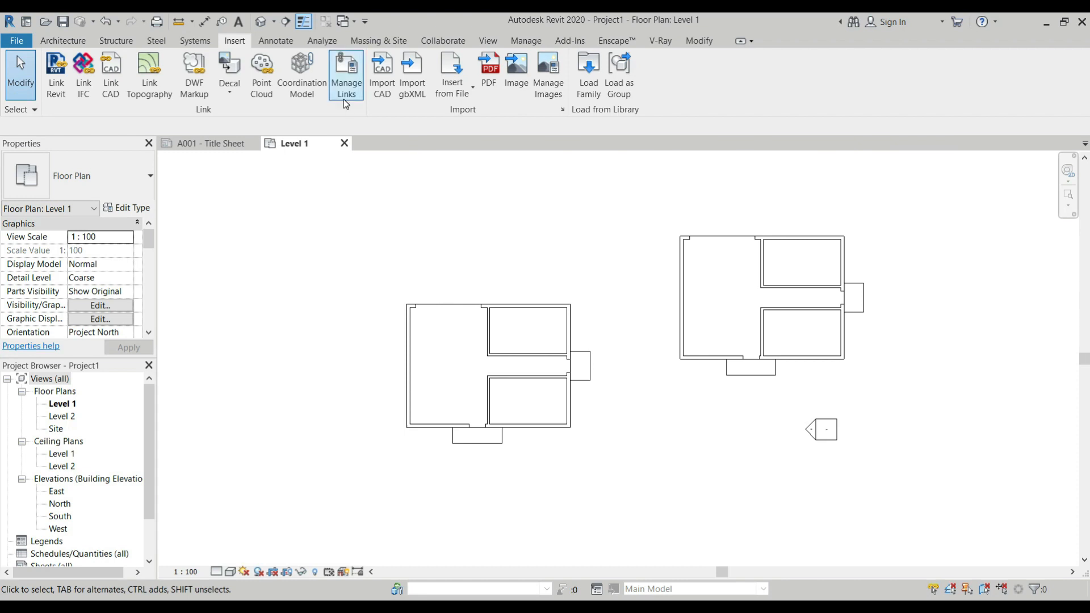
click(346, 71)
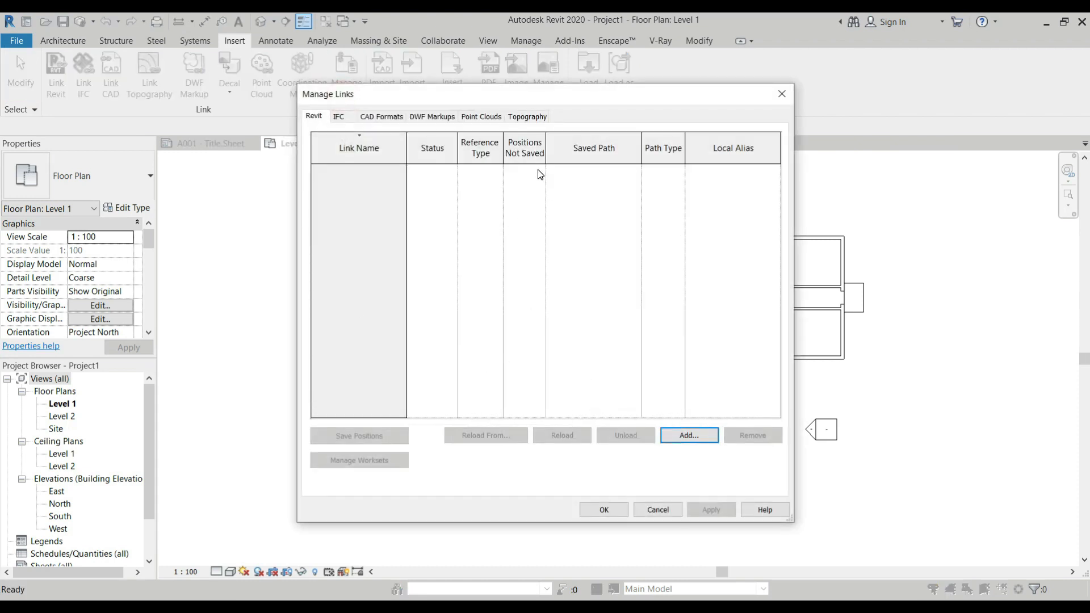
click(375, 122)
click(378, 169)
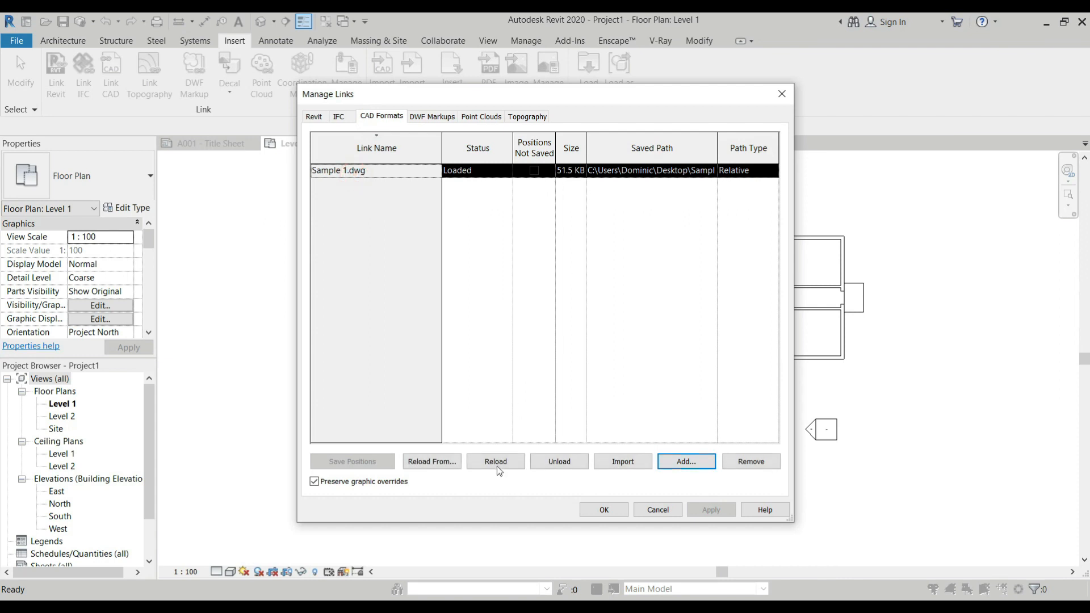
click(496, 462)
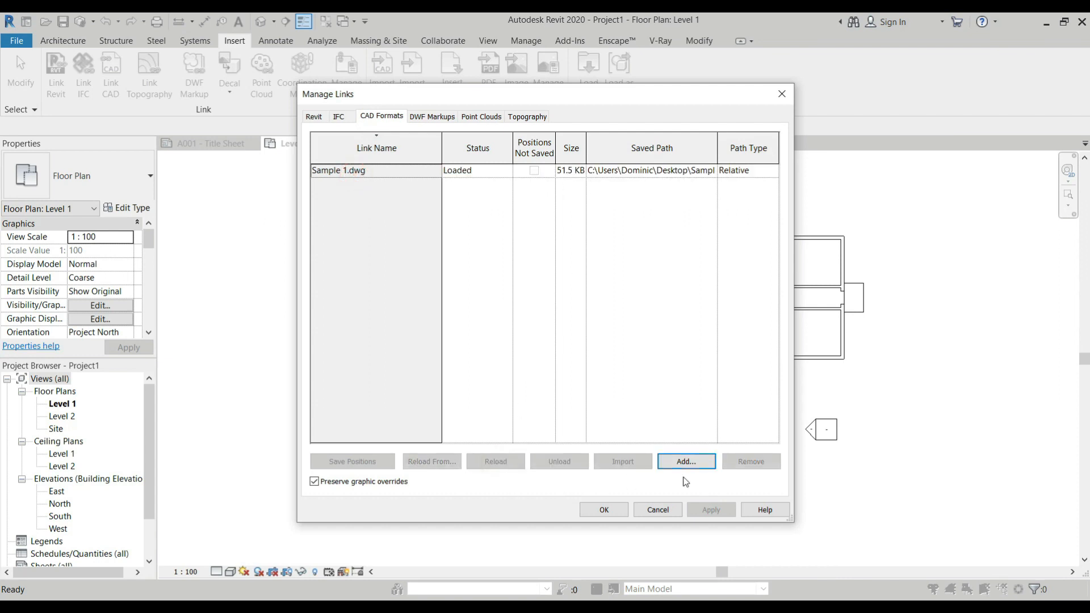
click(617, 515)
Compare the linked plan with the imported one and inspect which drawings are listed as CAD links
scroll(453, 393, up, 4)
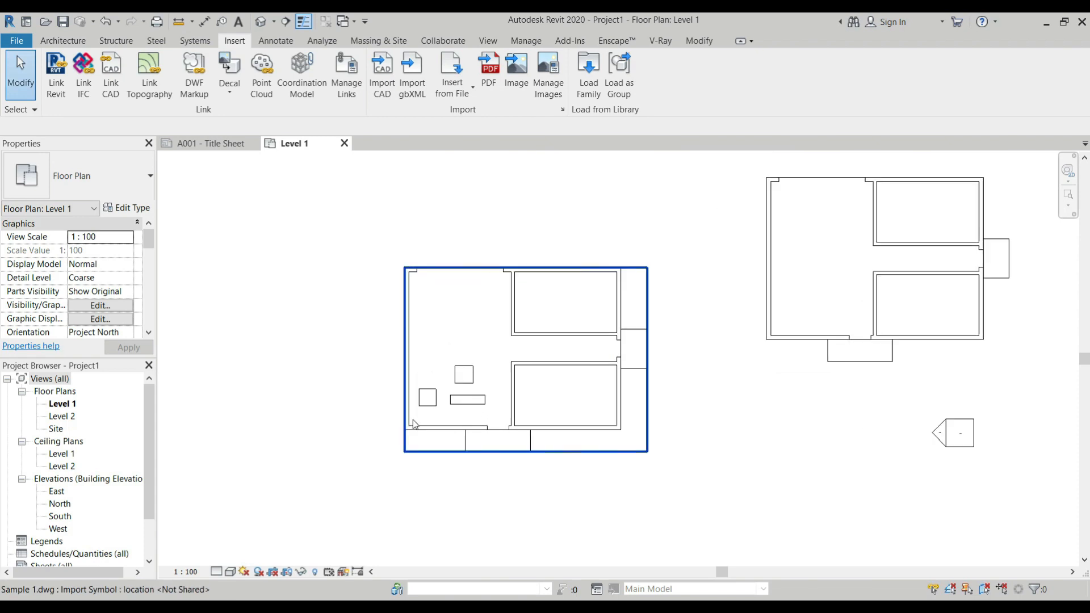
scroll(443, 397, down, 1)
scroll(730, 335, down, 1)
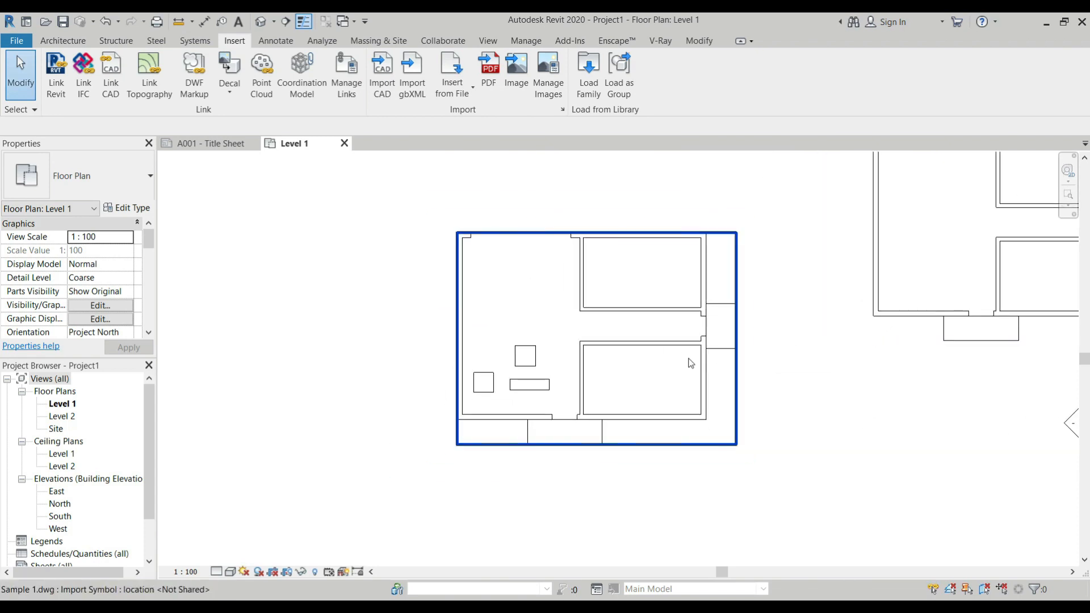
scroll(698, 357, down, 2)
scroll(894, 321, up, 2)
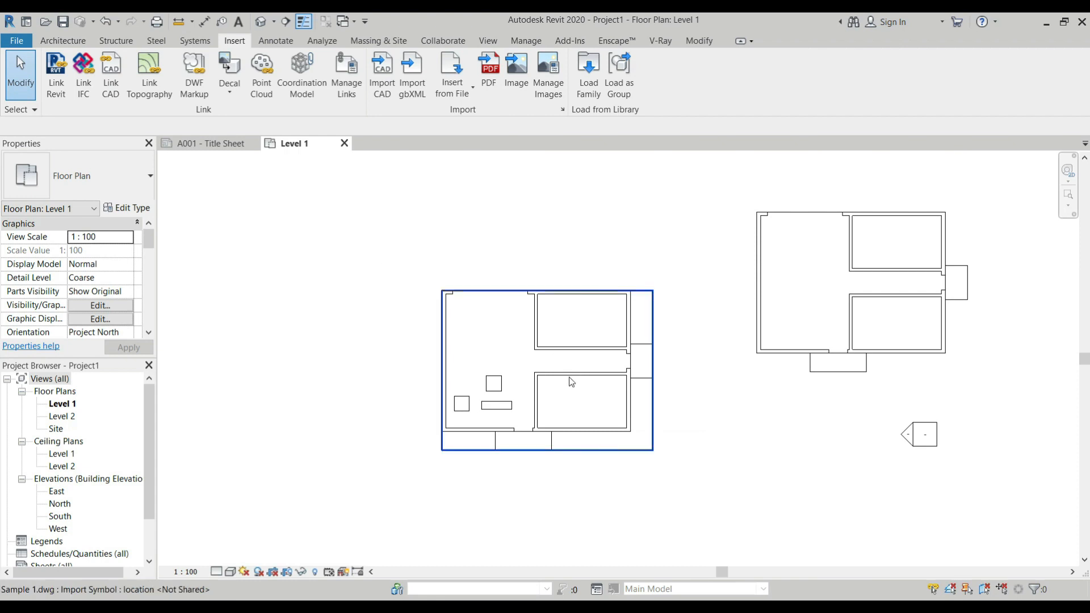
click(346, 71)
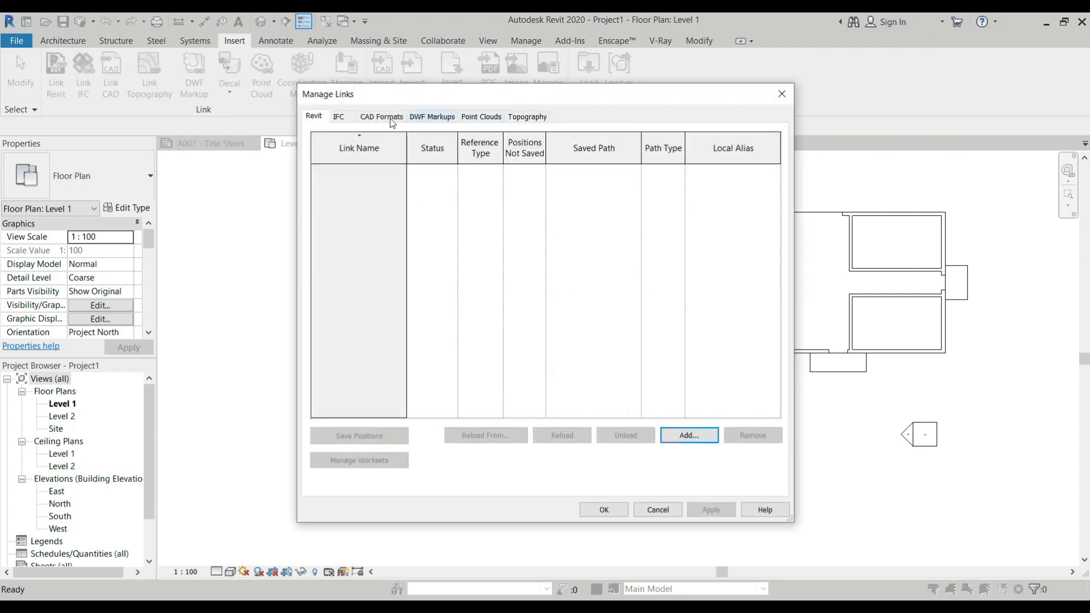
click(375, 121)
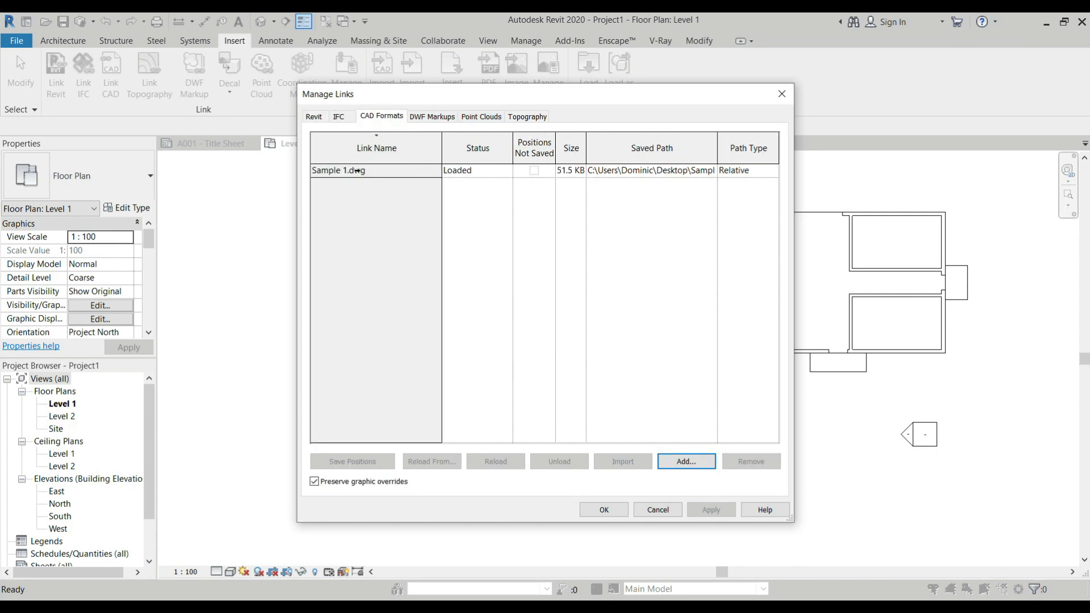
click(356, 171)
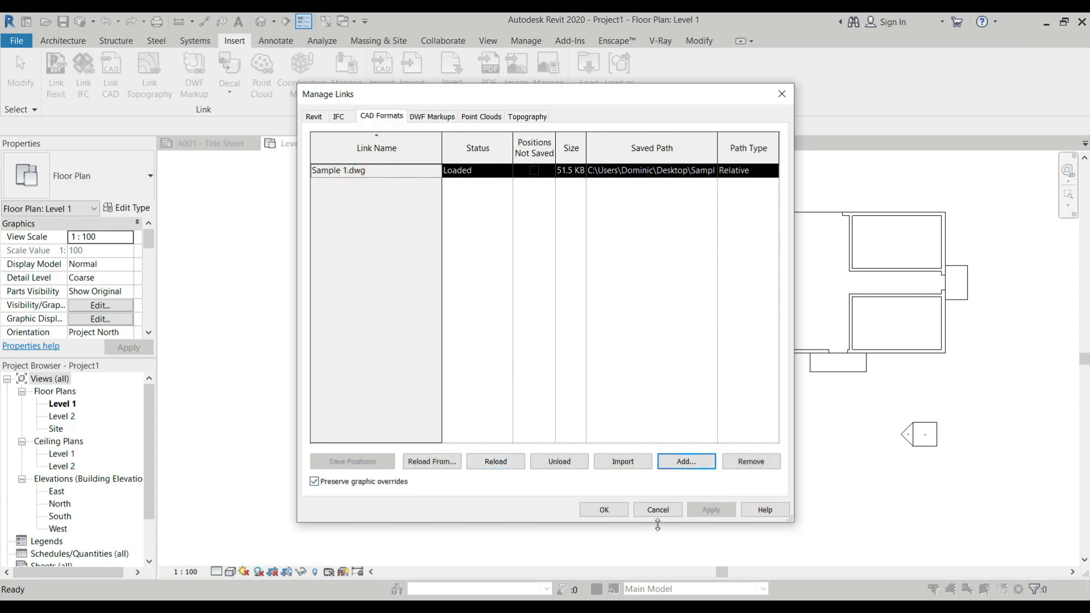
click(658, 509)
scroll(545, 360, down, 2)
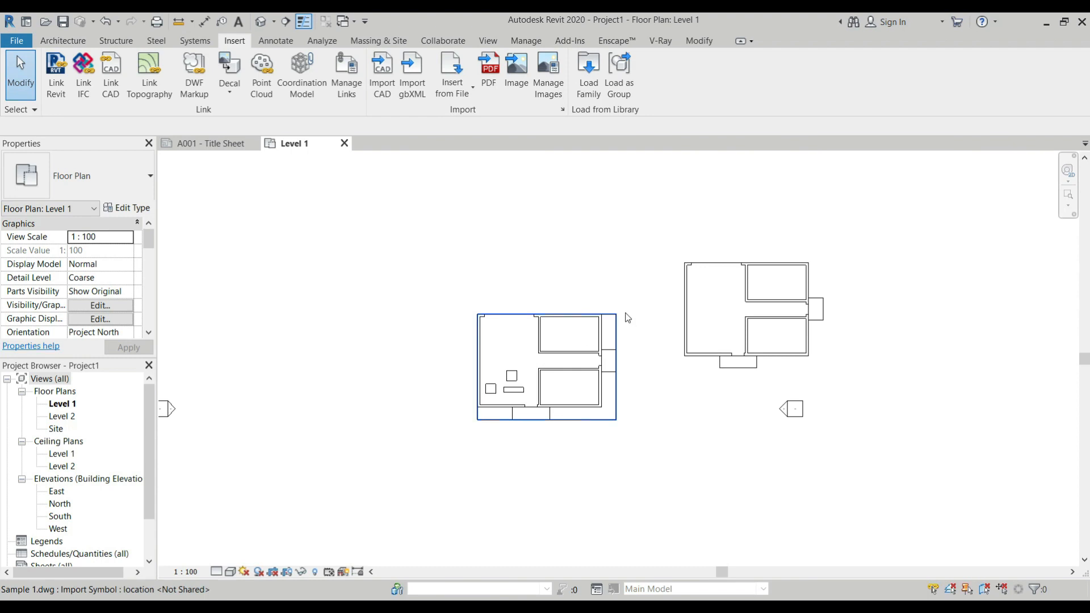
middle_drag(715, 271, 652, 289)
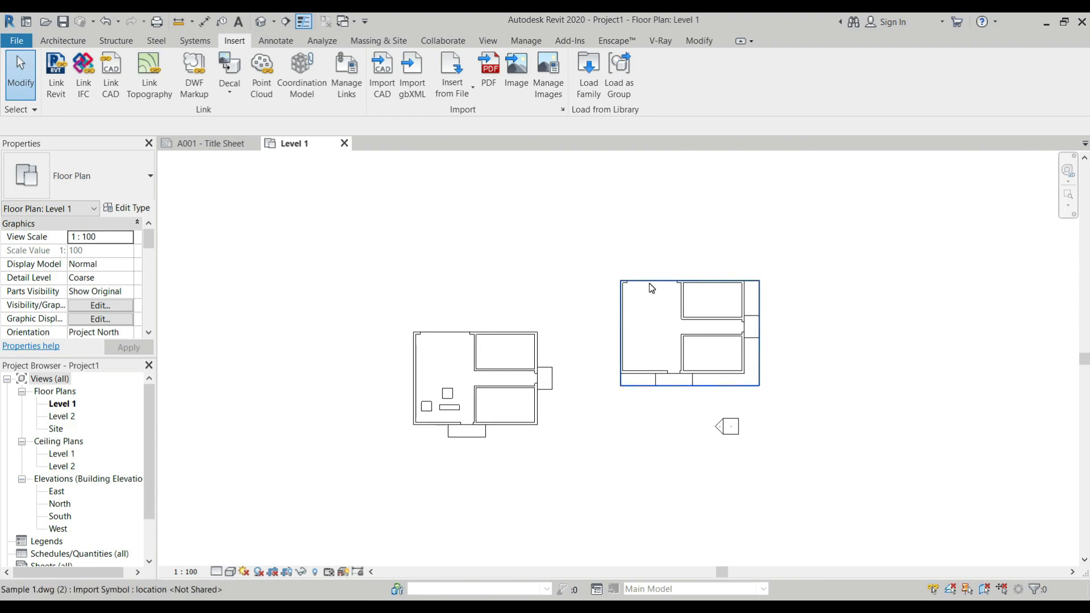
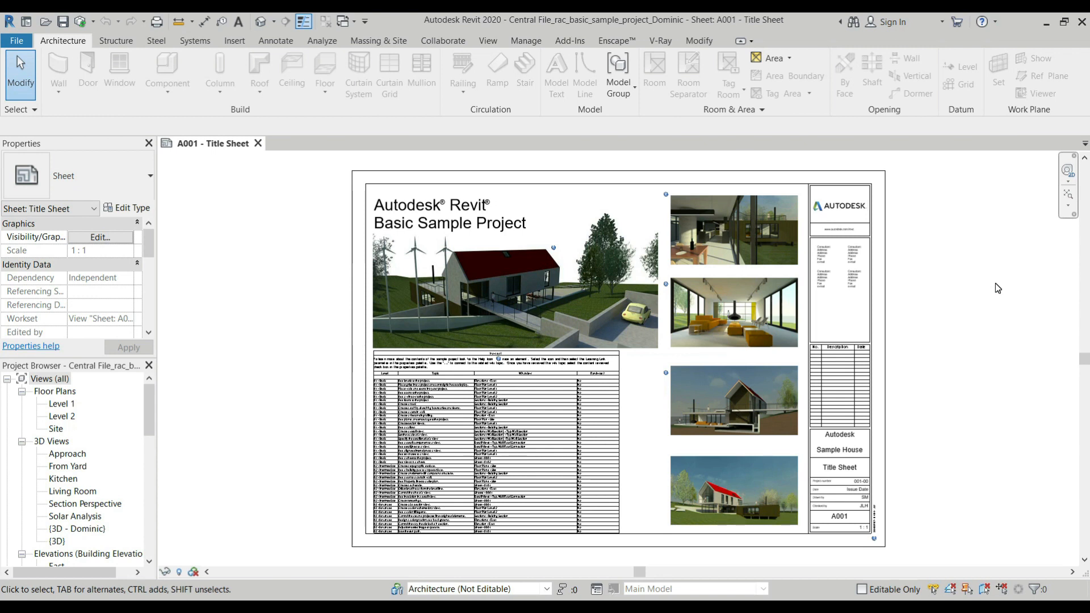
In the basic sample project session, create a new family from the Generic Model template
click(16, 41)
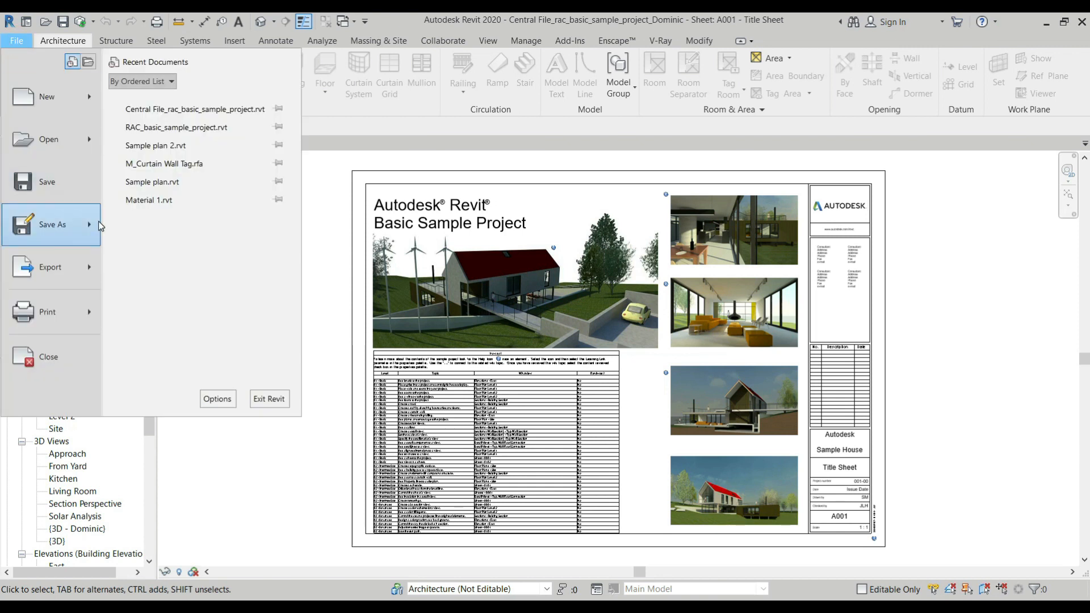
mouse_move(85, 98)
click(213, 160)
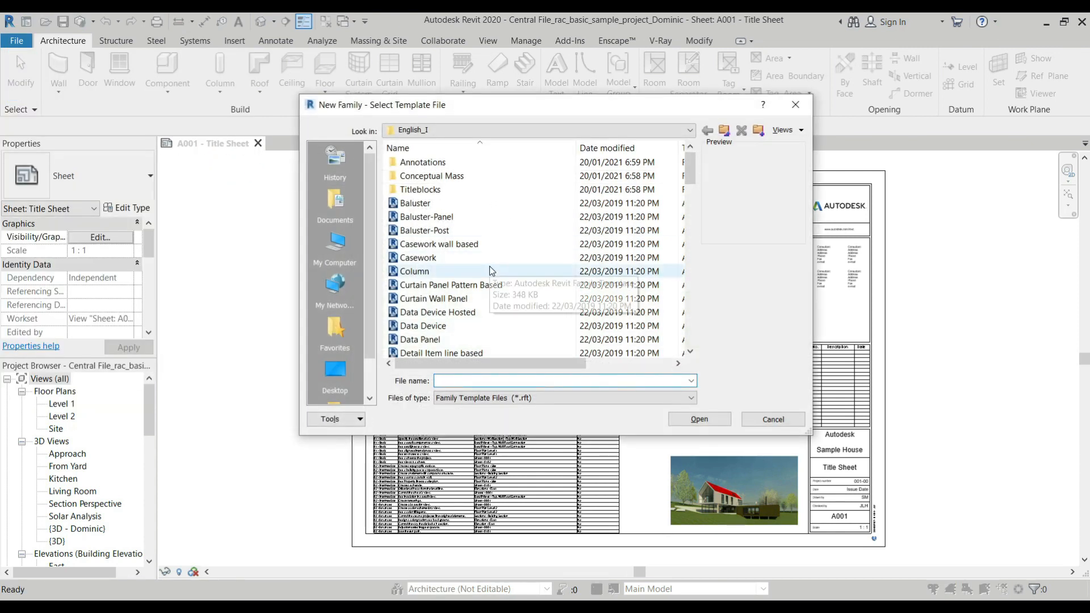
scroll(502, 243, down, 6)
scroll(499, 244, down, 2)
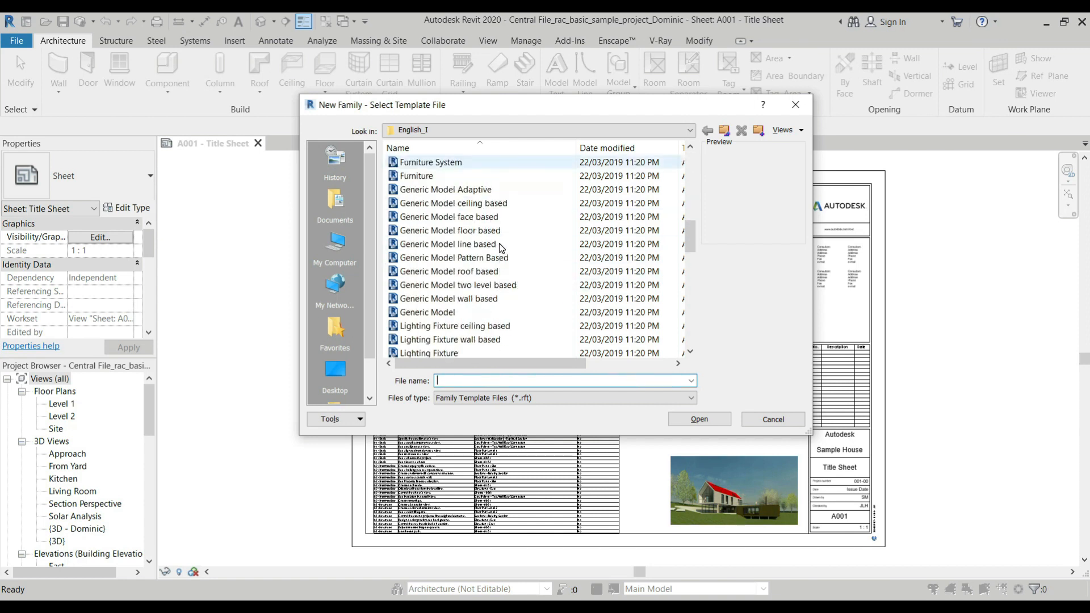
click(431, 312)
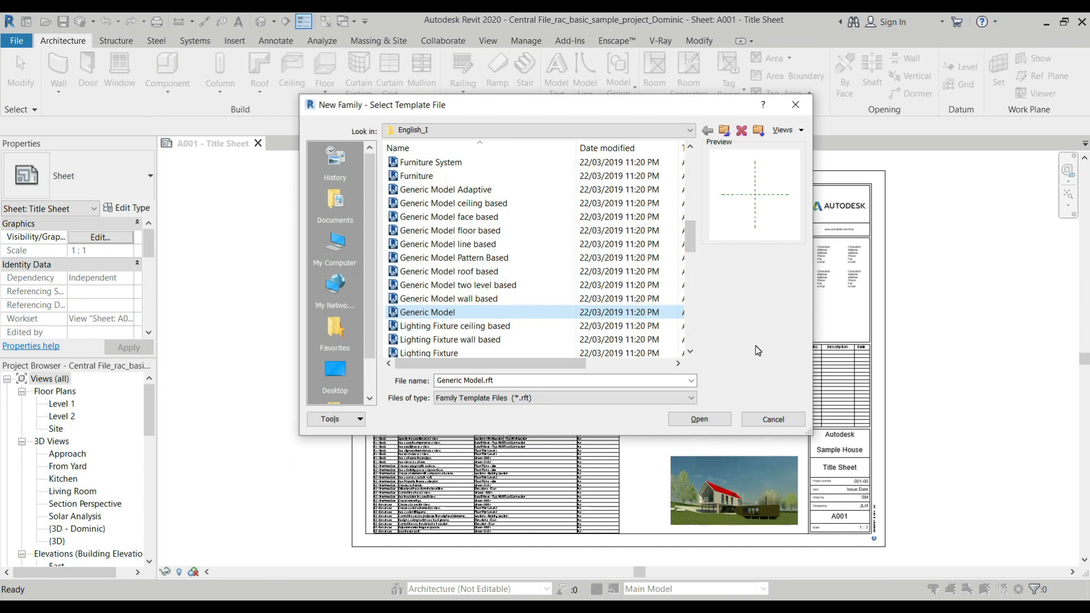
click(725, 420)
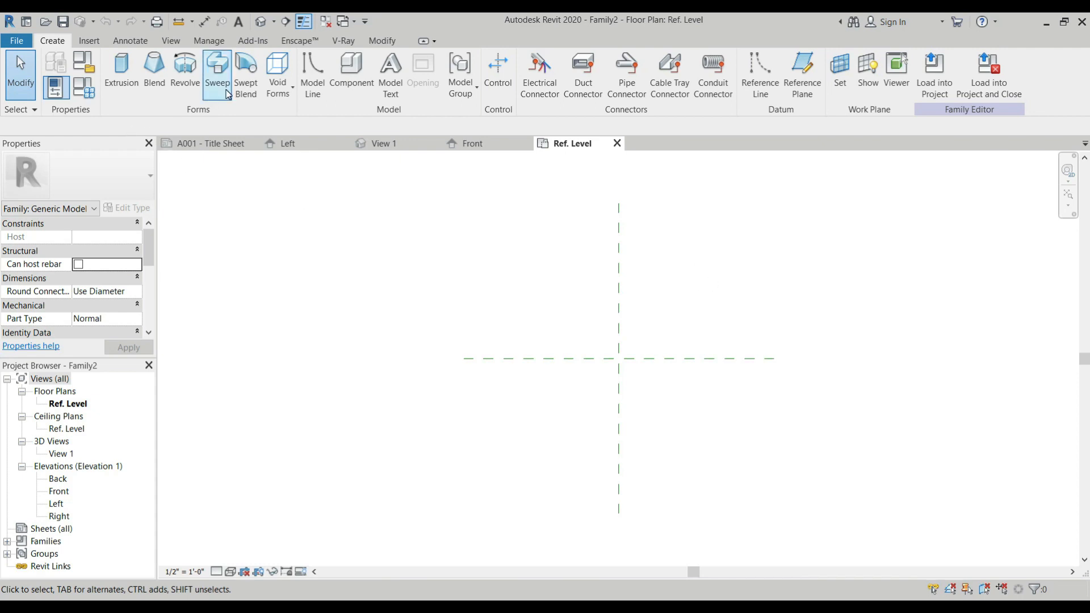
Import the SketchUp file G+Table.skp into the family at Ref. Level with auto-detected units and origin-to-origin positioning
click(94, 44)
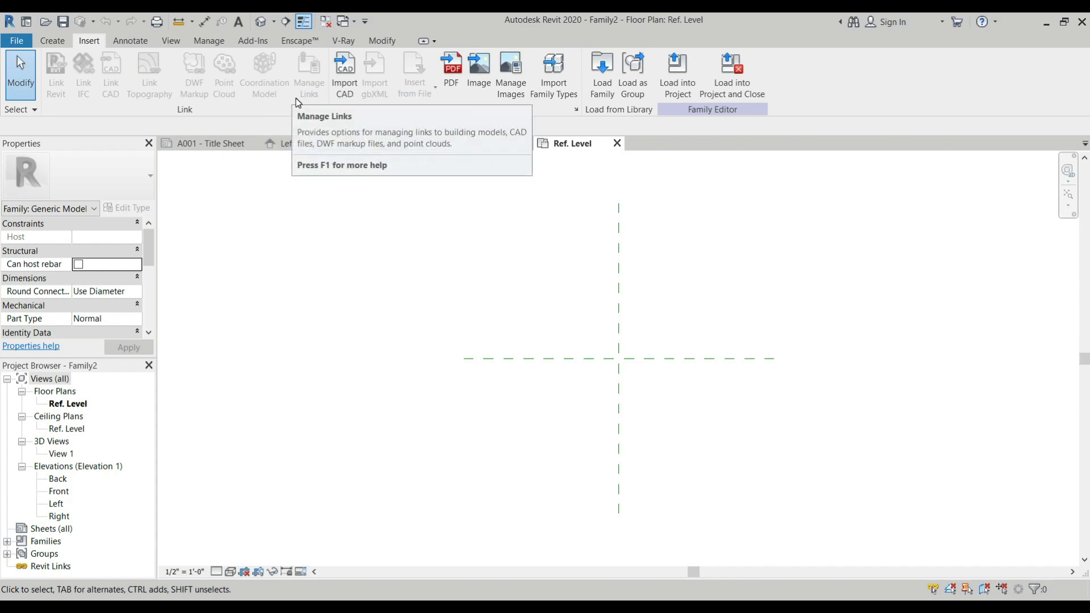
click(351, 93)
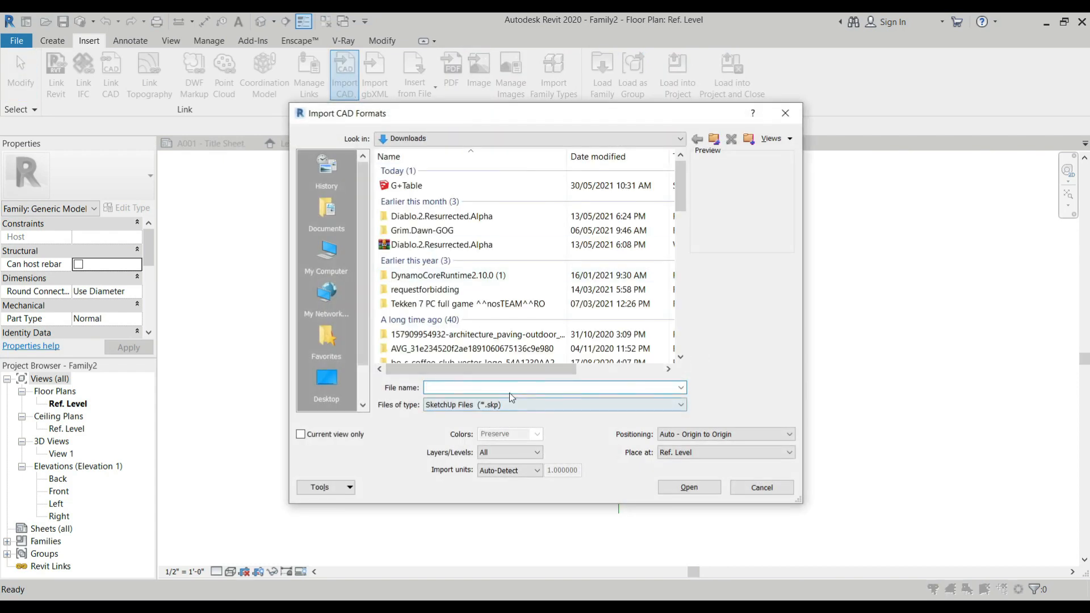
click(409, 189)
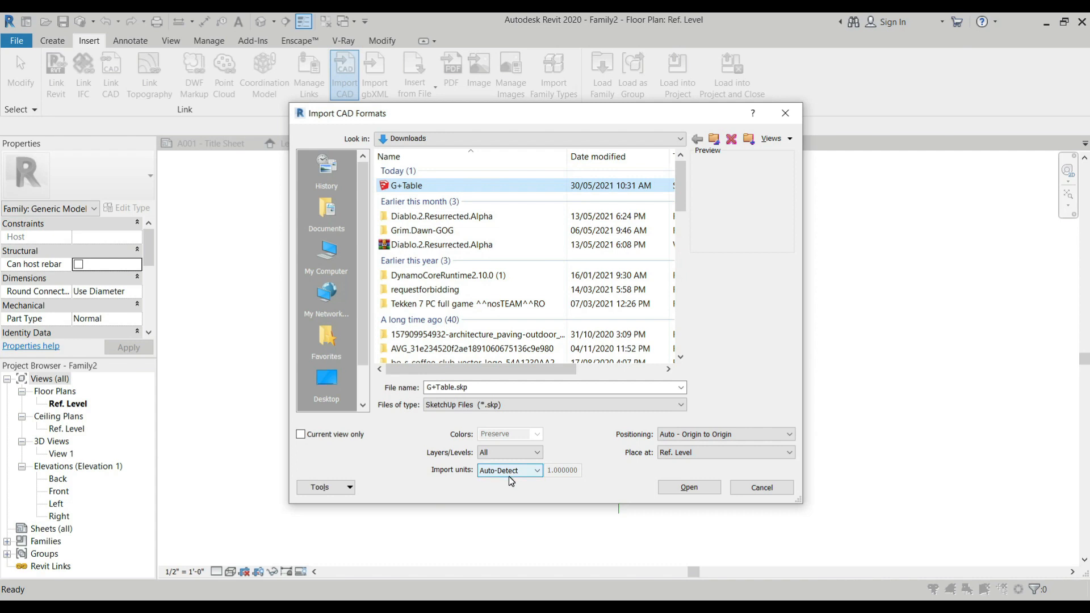
click(527, 471)
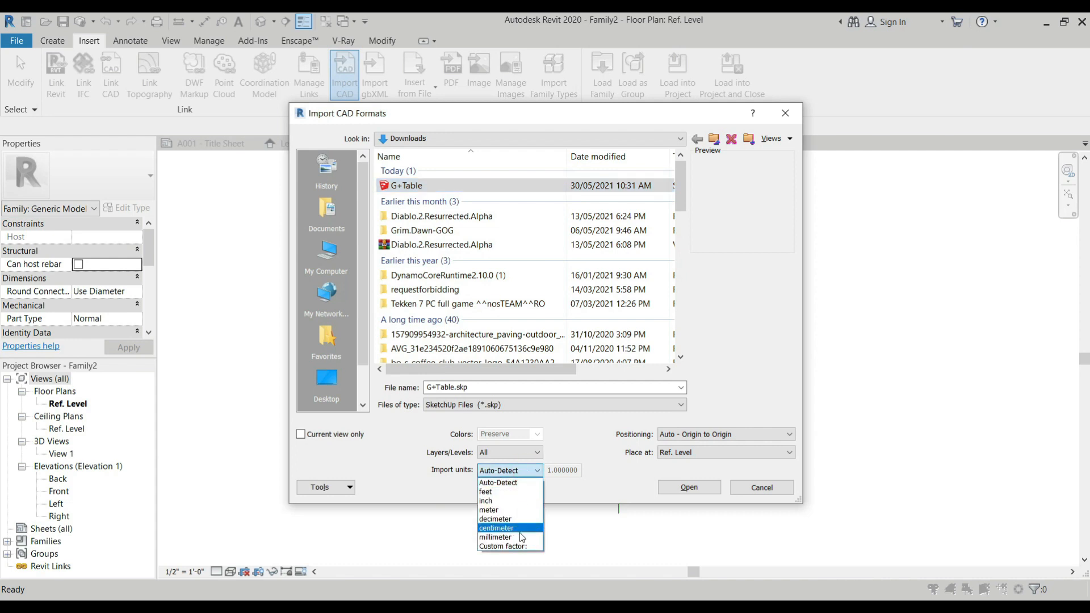
click(540, 470)
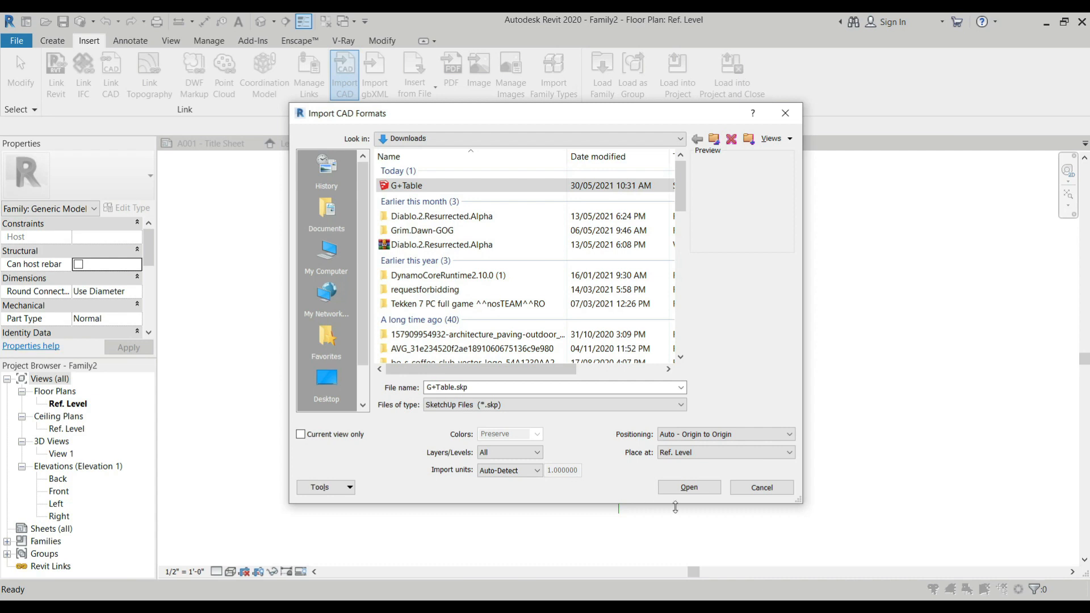
click(689, 487)
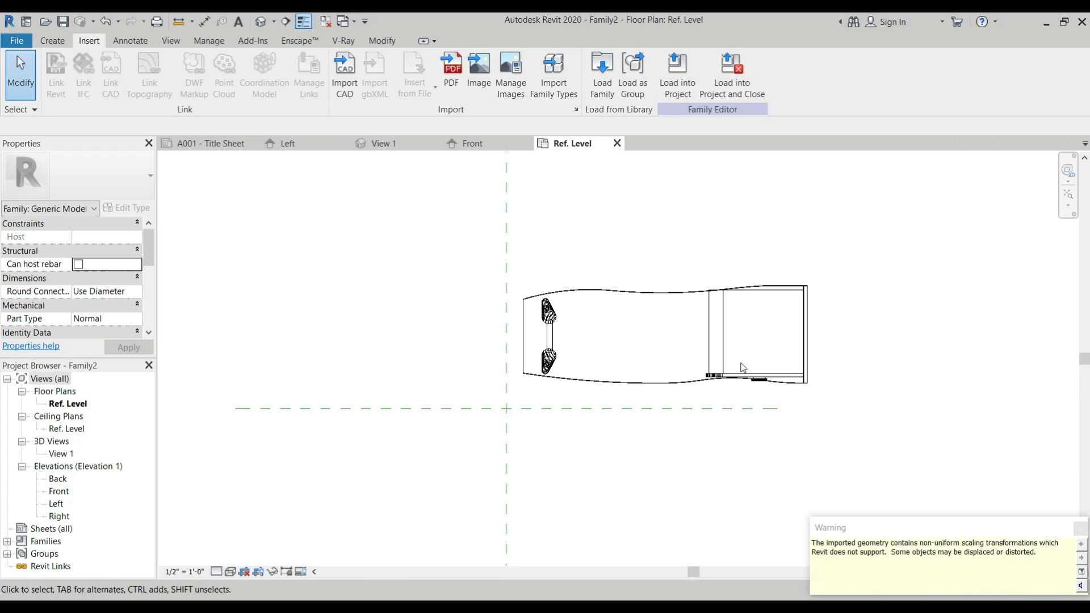
Open the default 3D view and select the imported table to check its import instance options
click(259, 22)
scroll(589, 348, down, 2)
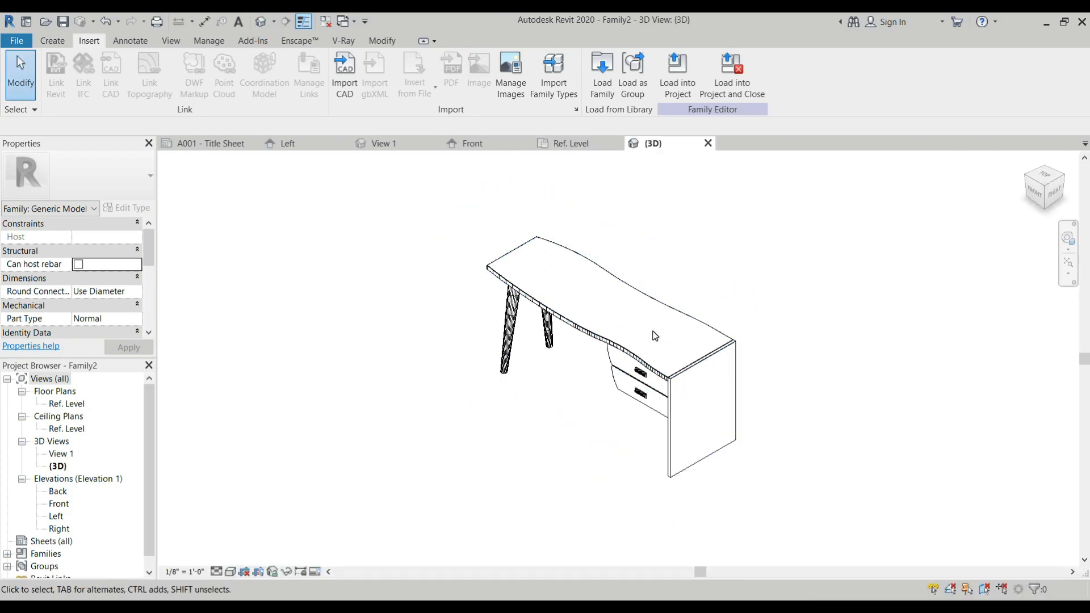
click(647, 353)
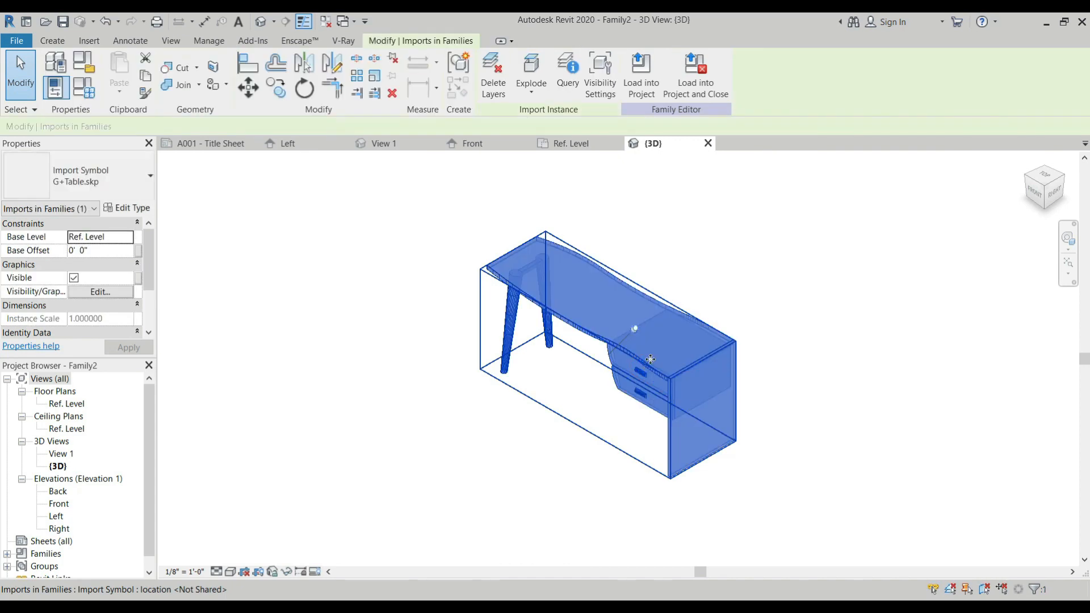
click(536, 70)
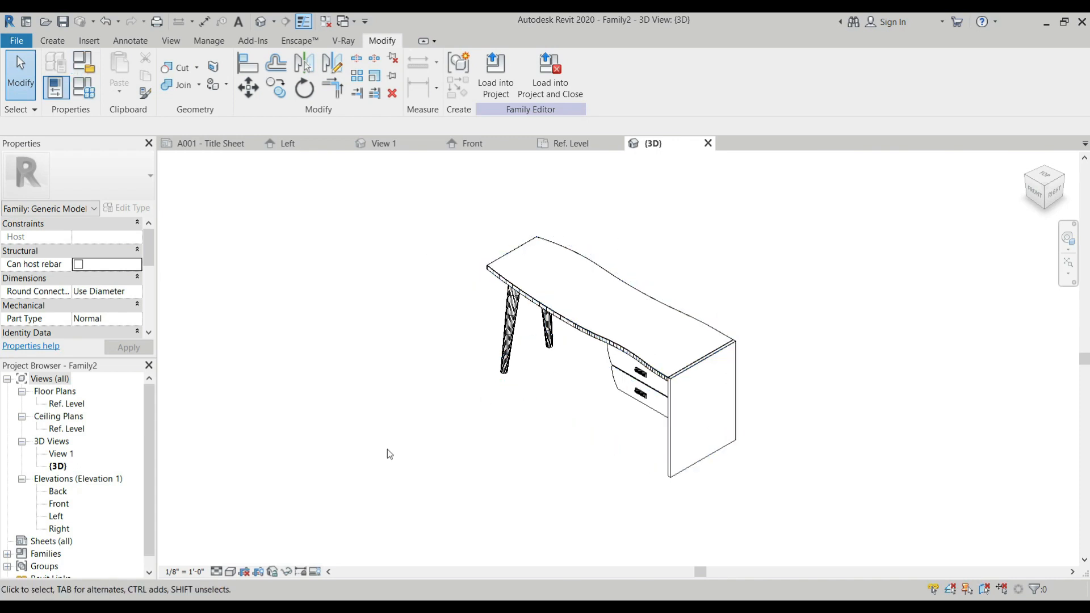
Set the 3D view's visual style to Shaded and inspect the imported table's colors up close
click(231, 572)
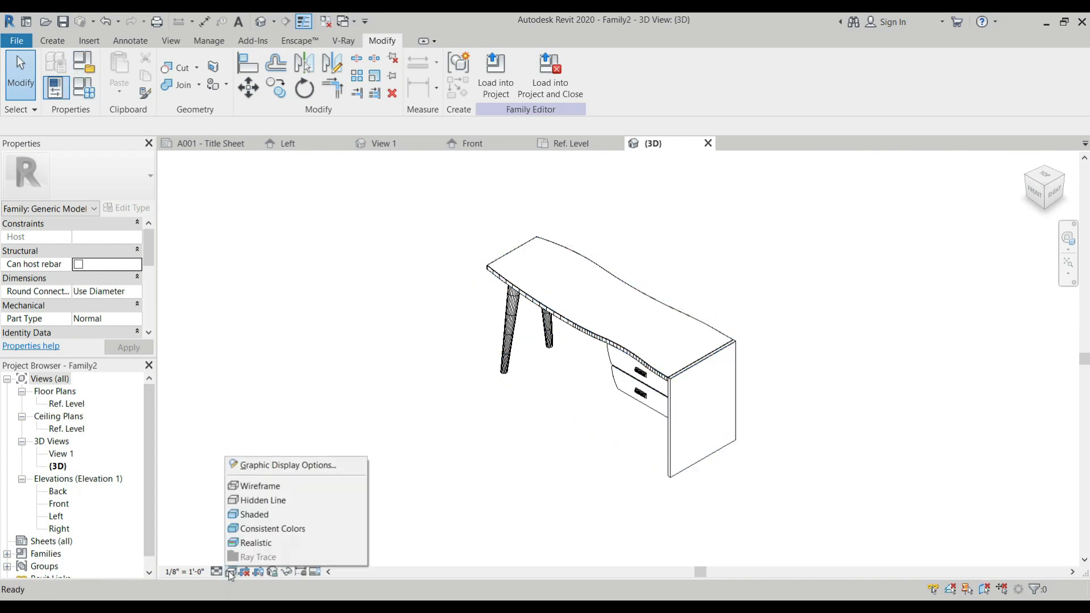
click(263, 515)
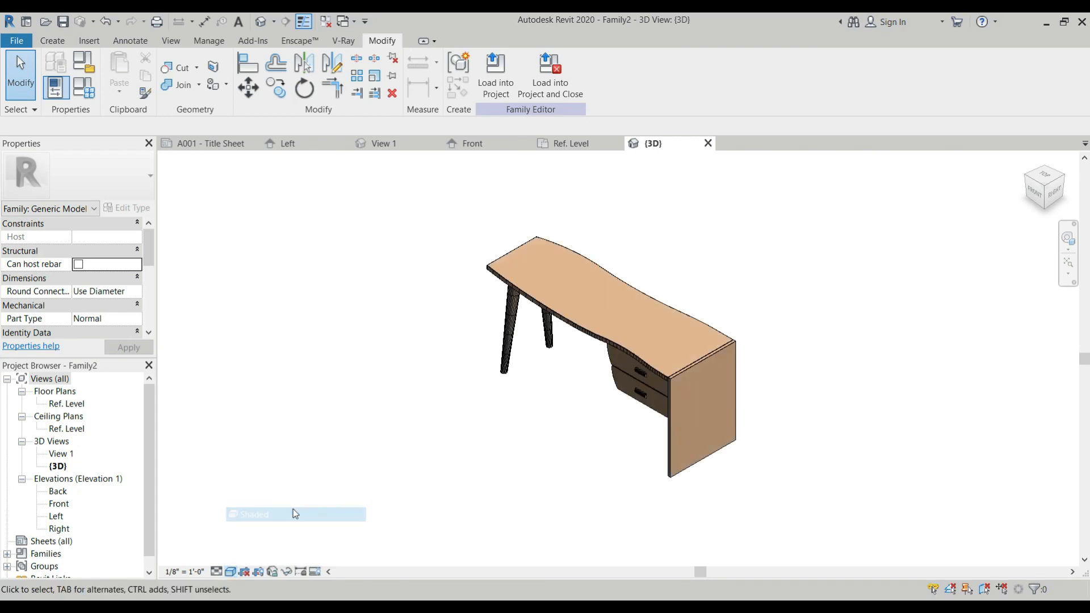
scroll(700, 365, up, 1)
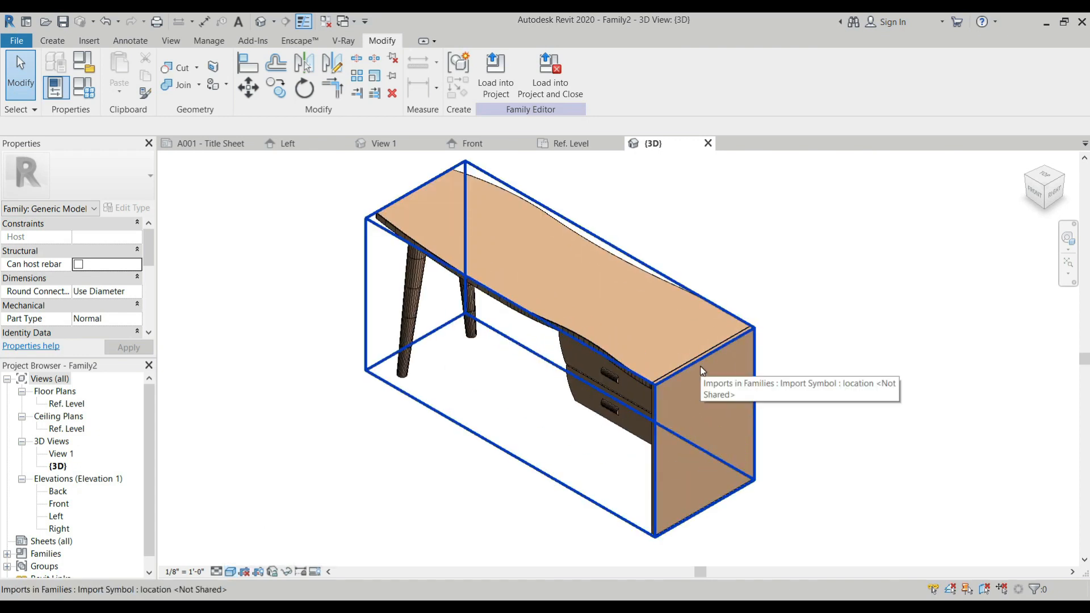
scroll(702, 370, down, 2)
scroll(682, 366, up, 4)
scroll(605, 351, down, 3)
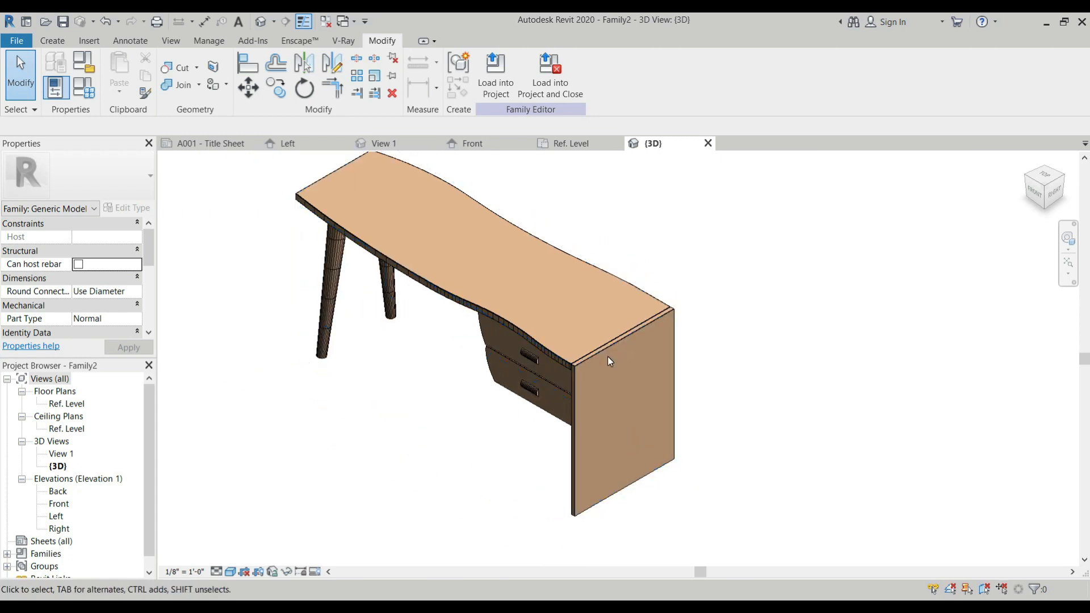
Open the Material Browser and bring up the appearance properties of the Color F08 material
click(201, 43)
click(70, 89)
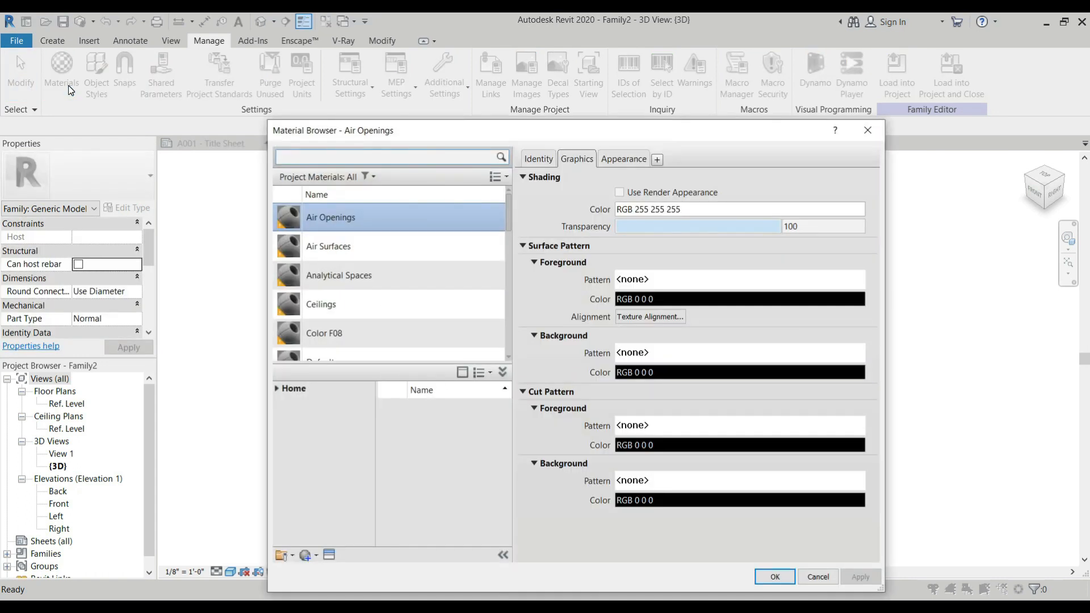
click(605, 134)
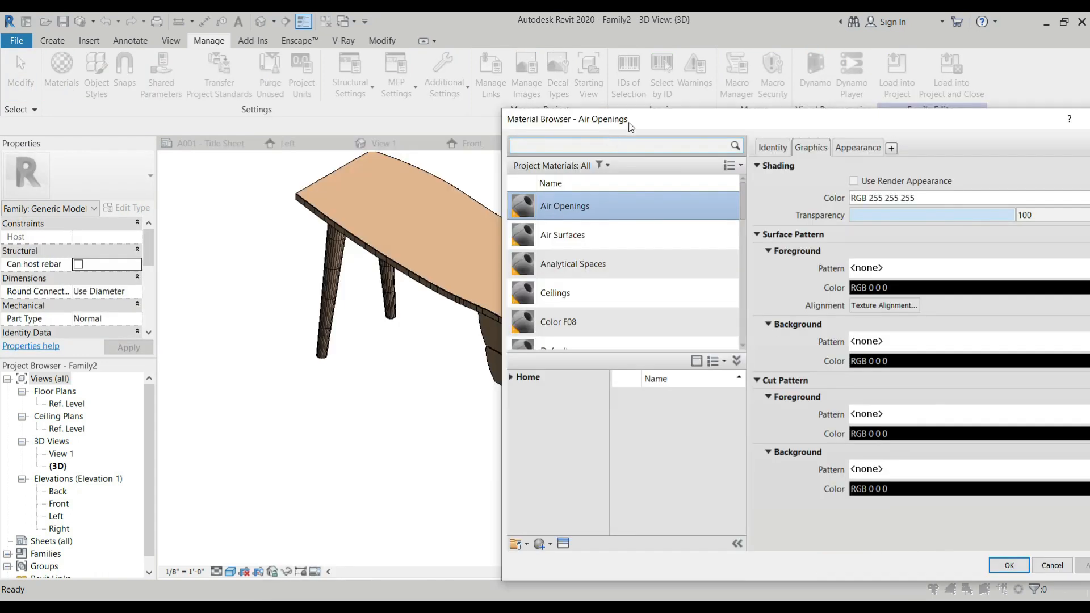
drag(657, 118, 647, 61)
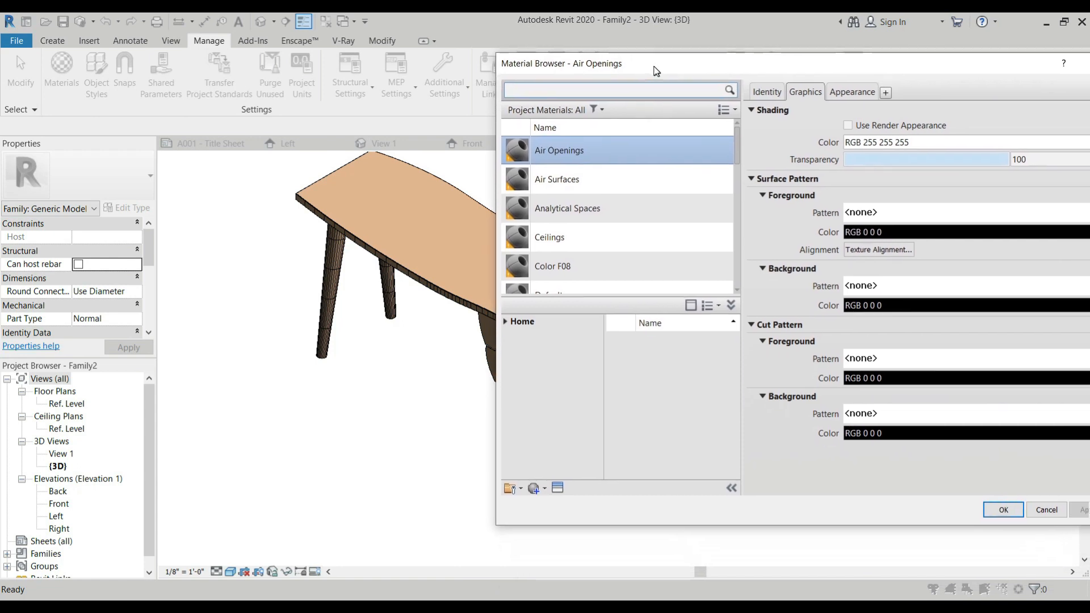
scroll(636, 219, down, 1)
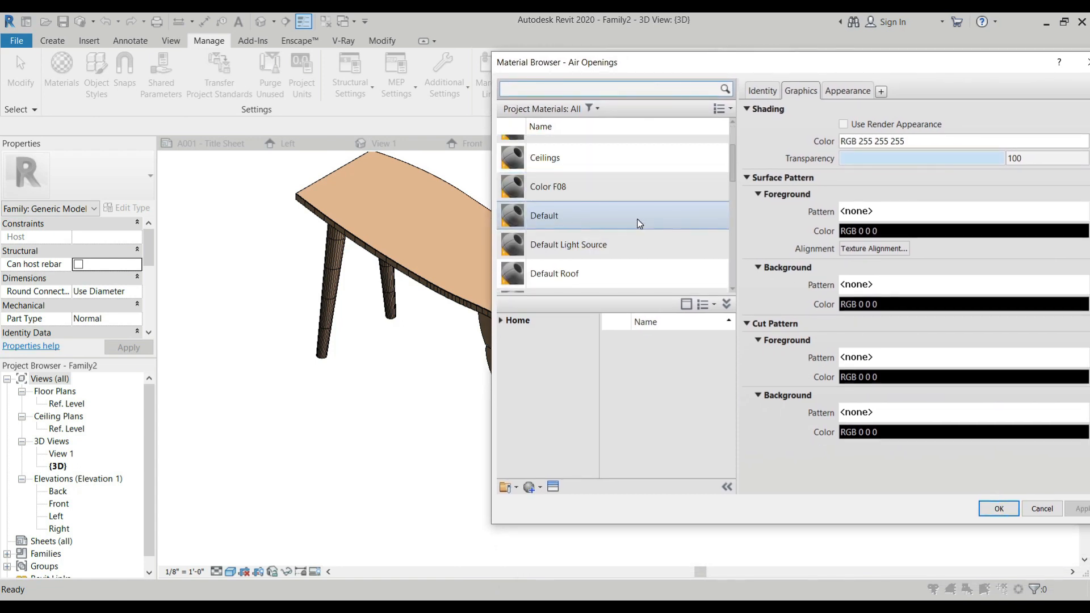
scroll(637, 219, up, 1)
click(612, 263)
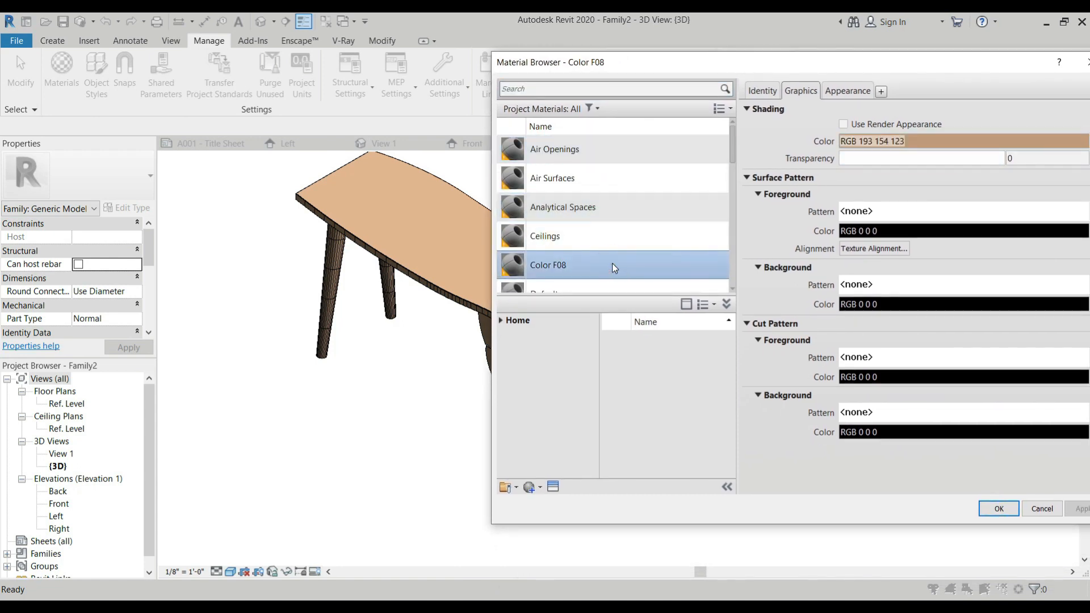
drag(791, 59, 591, 84)
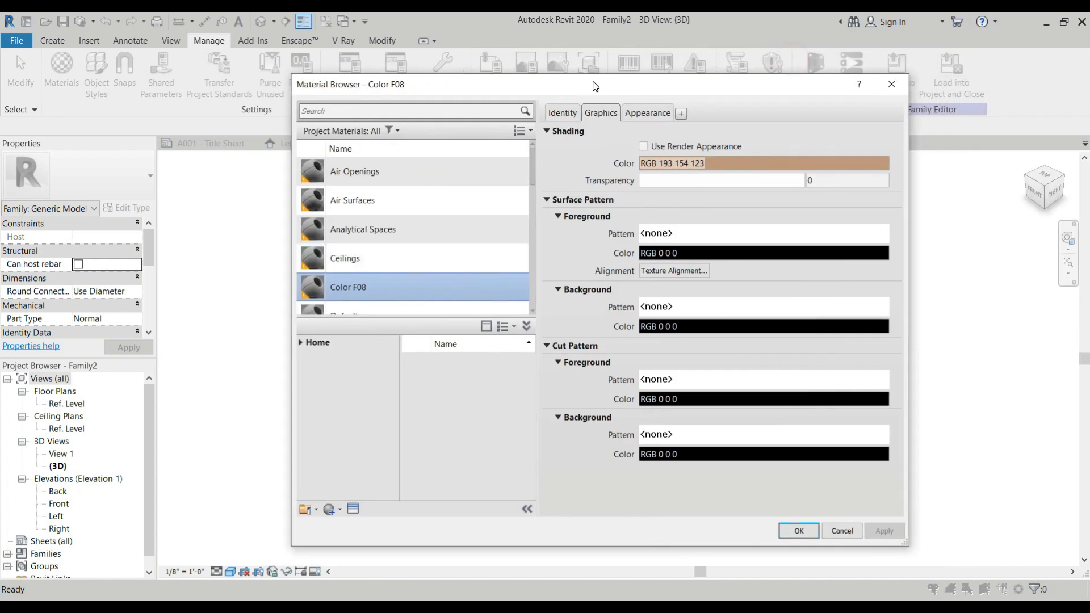
click(633, 114)
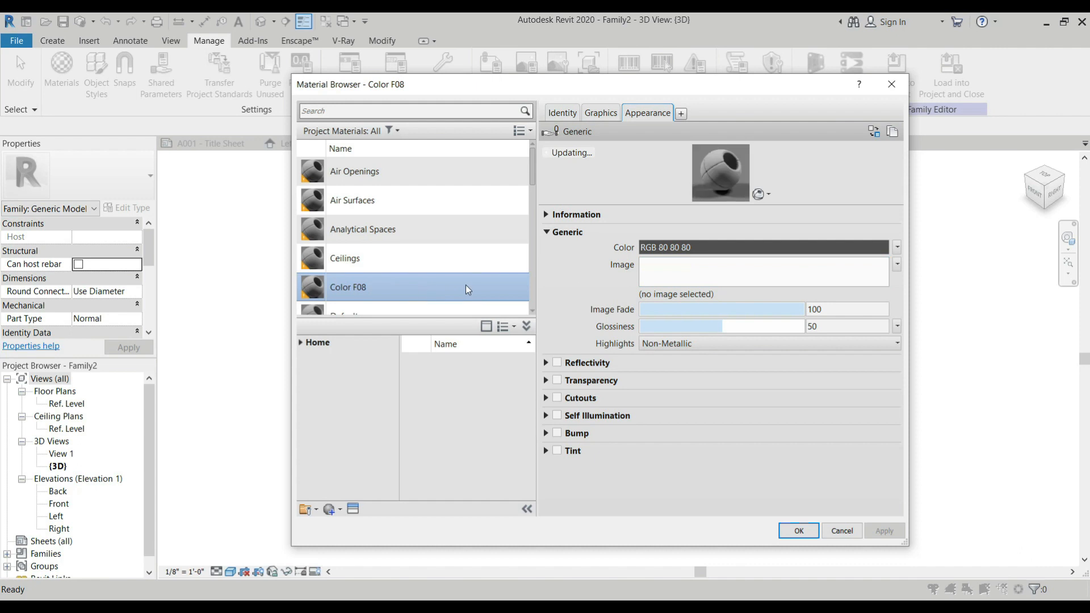
drag(730, 92, 764, 107)
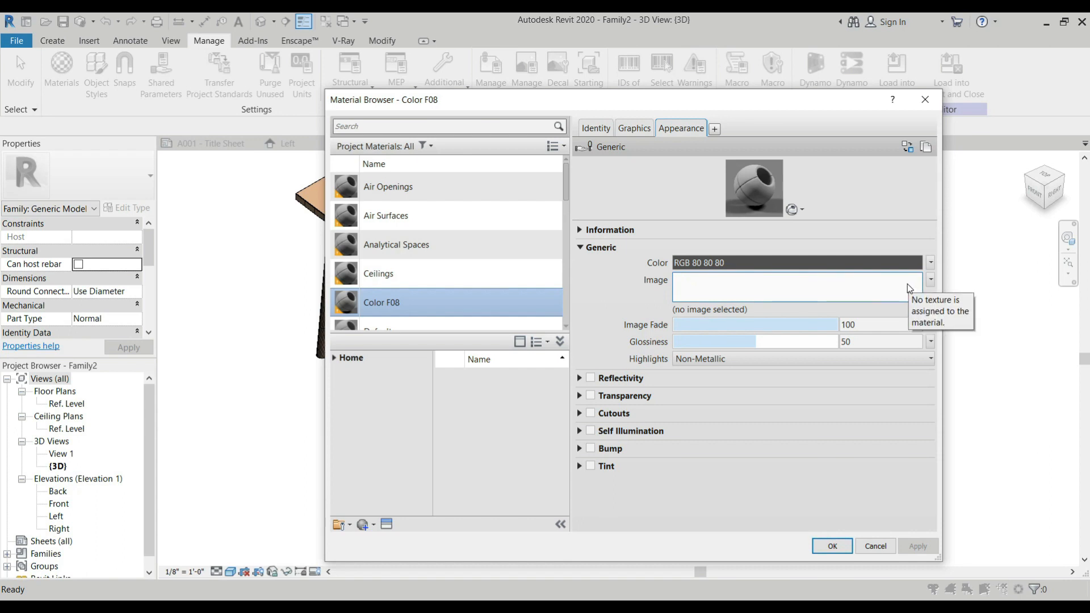
Set the Color F08 material's generic appearance color to orange-brown, RGB 198 99 0
click(910, 262)
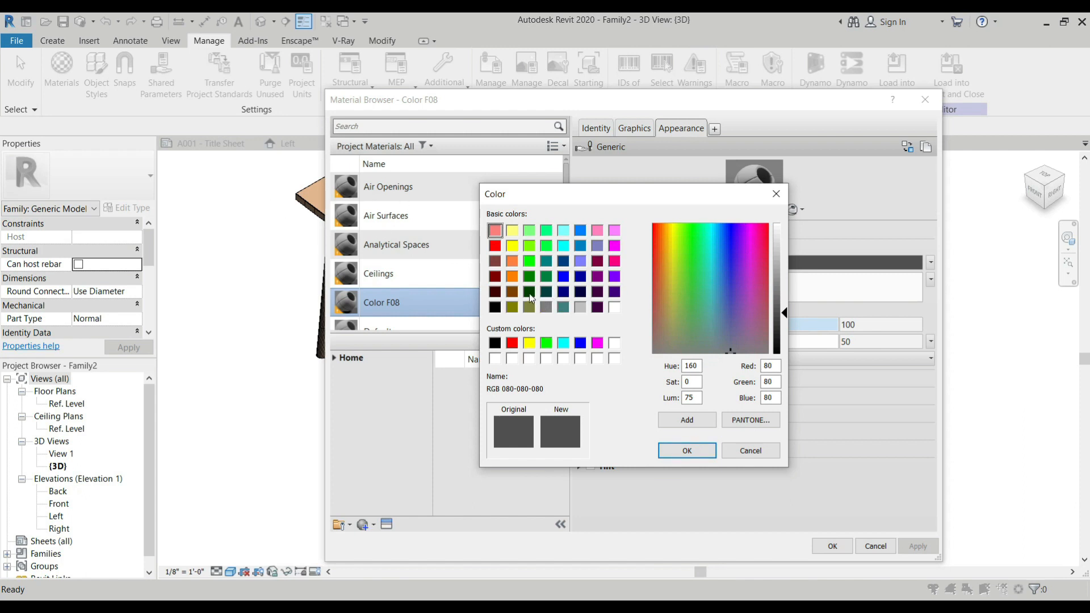
click(512, 276)
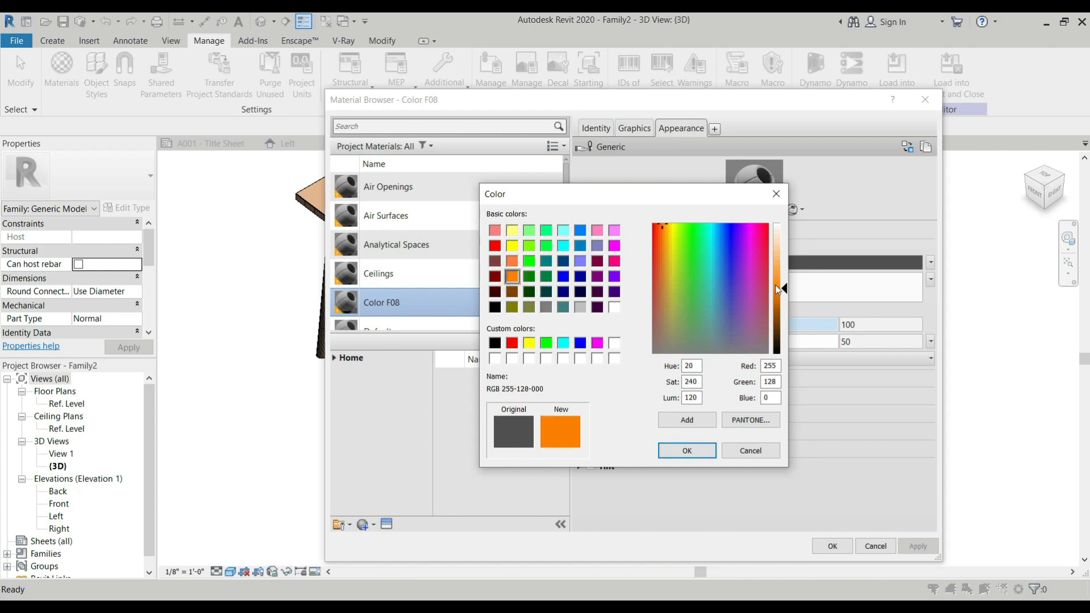
click(512, 292)
drag(783, 321, 783, 310)
click(686, 449)
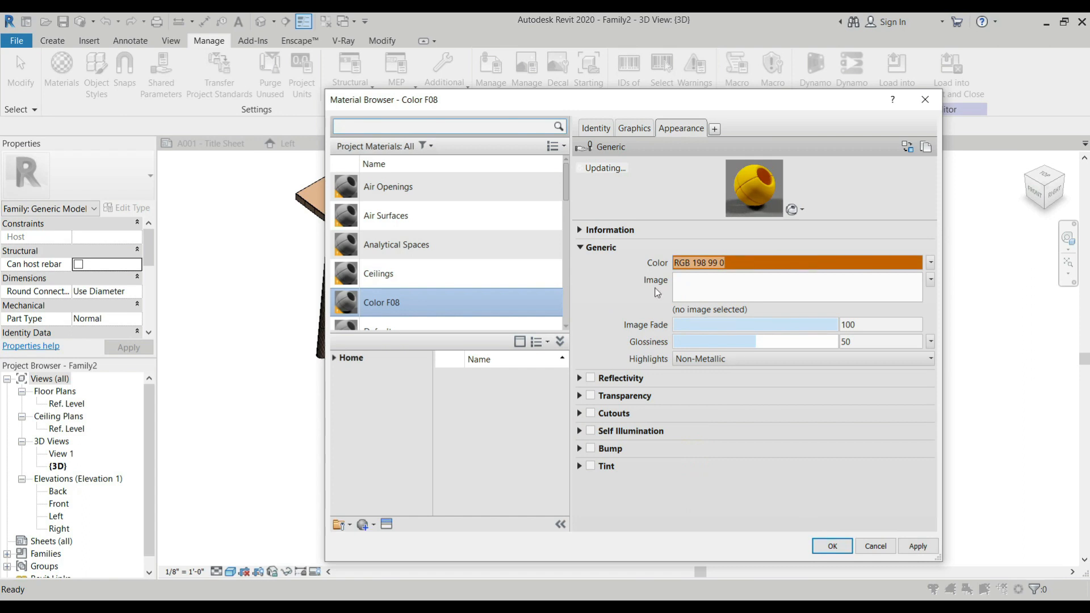
Set Color F08's generic appearance color to reddish brown, RGB 153 77 77, and apply it
click(788, 265)
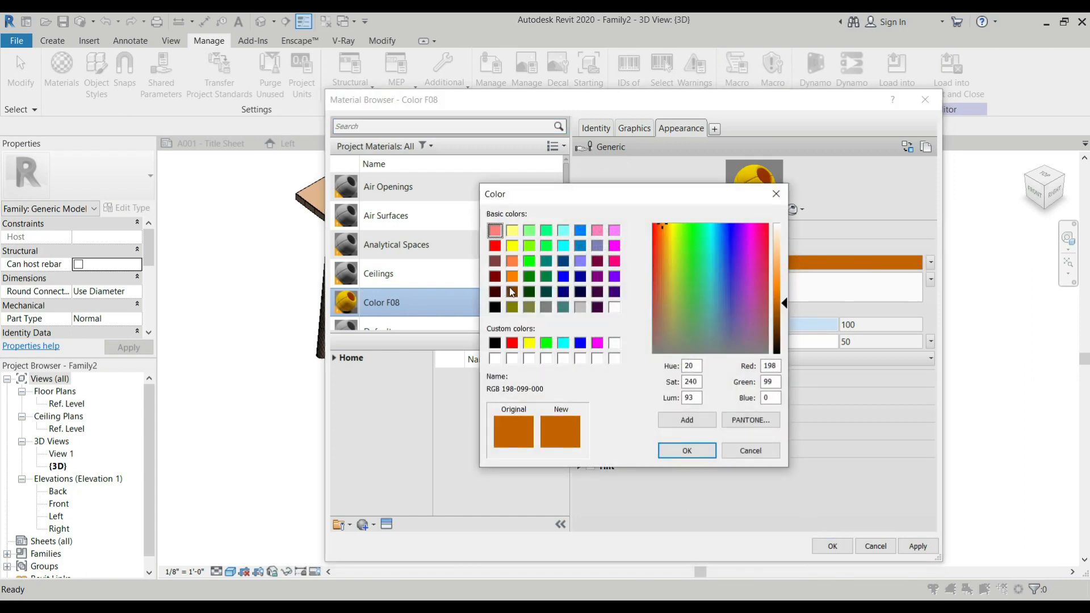
click(495, 260)
drag(783, 305, 785, 299)
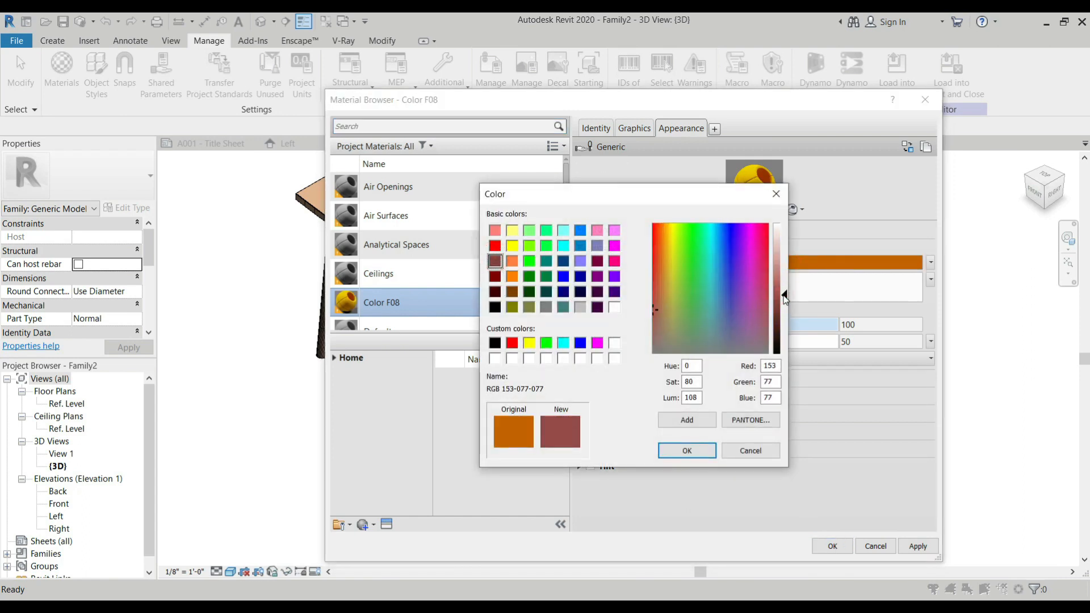
click(686, 450)
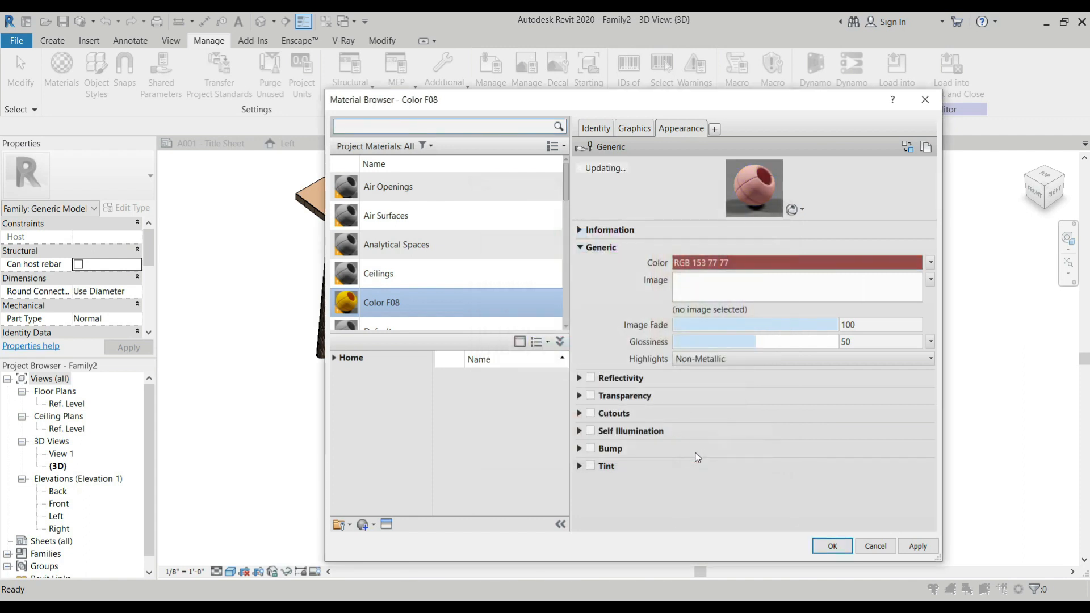
Narrow the Material Browser and place it beside the table so that most of the model is uncovered
drag(689, 107, 870, 98)
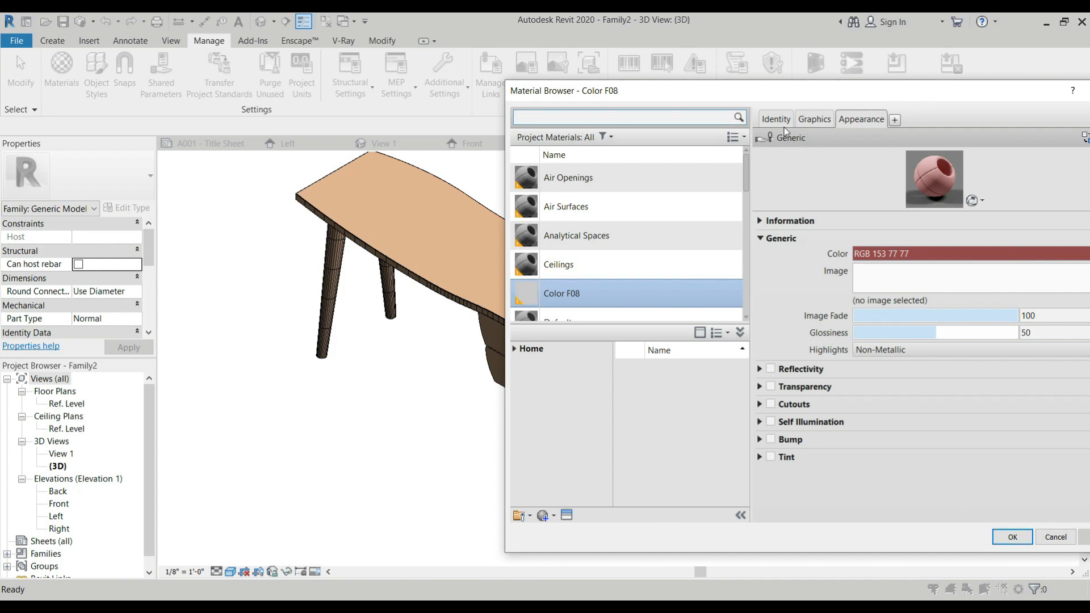
drag(843, 94, 800, 101)
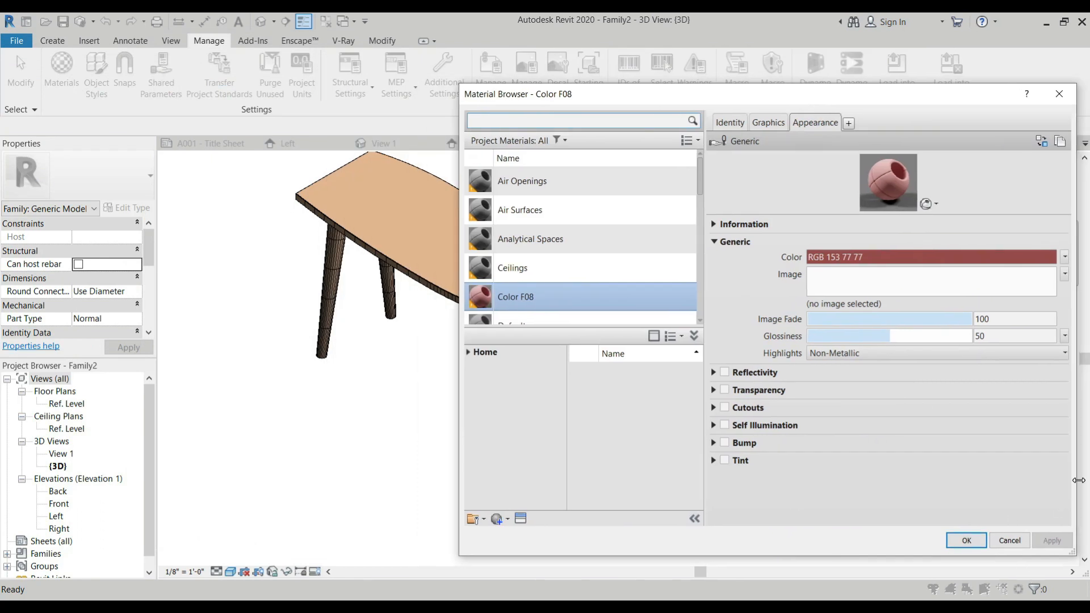
drag(1077, 478, 846, 499)
drag(675, 94, 876, 99)
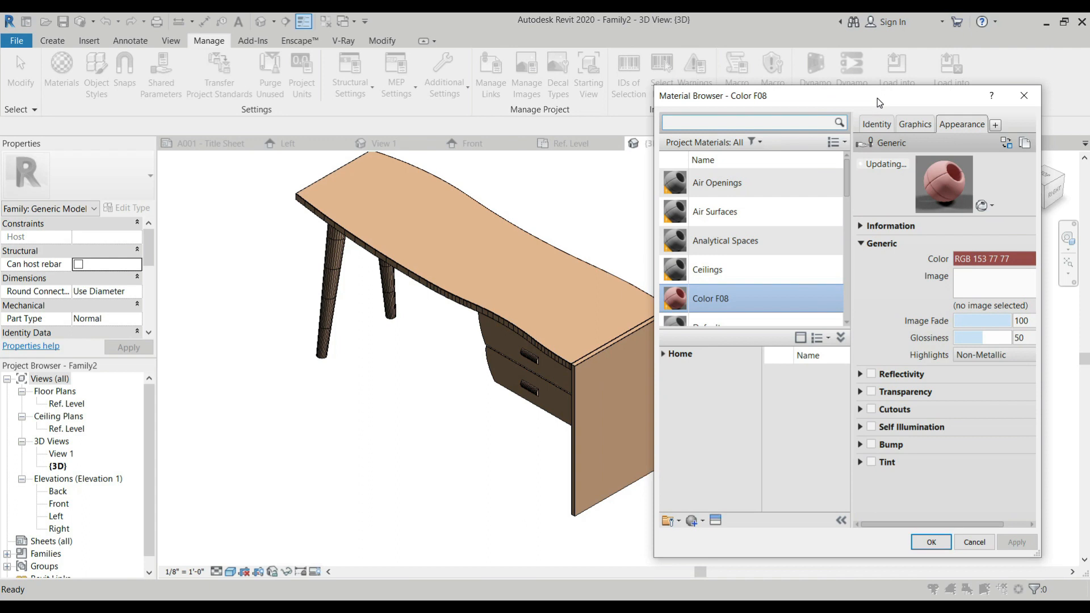
Look through the project materials list and check Color F08's generic appearance color
scroll(750, 287, down, 8)
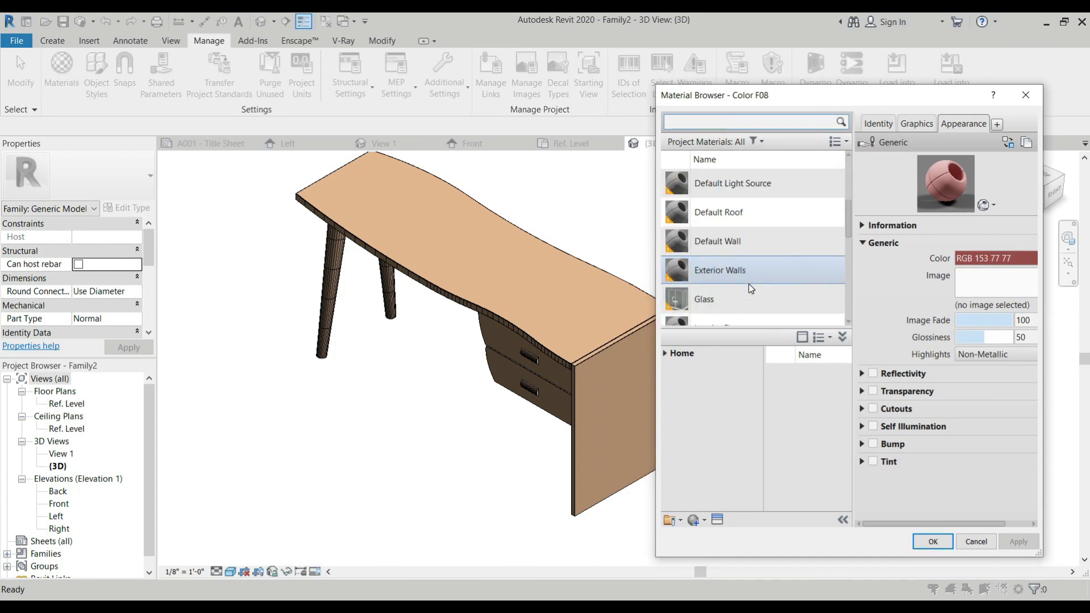
scroll(749, 287, down, 4)
scroll(752, 289, up, 1)
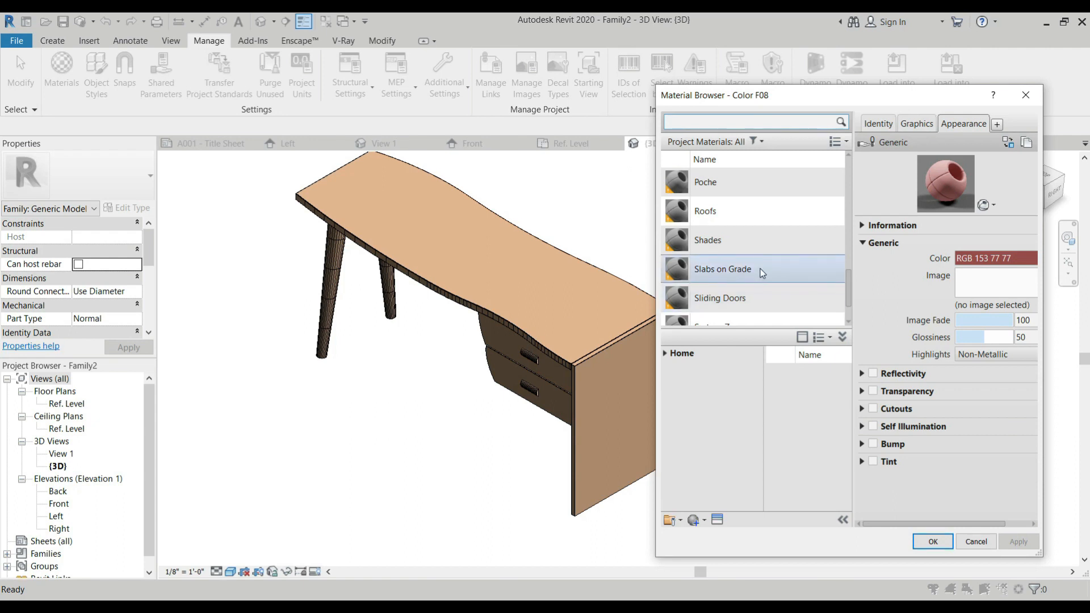
scroll(761, 269, down, 2)
scroll(761, 268, up, 13)
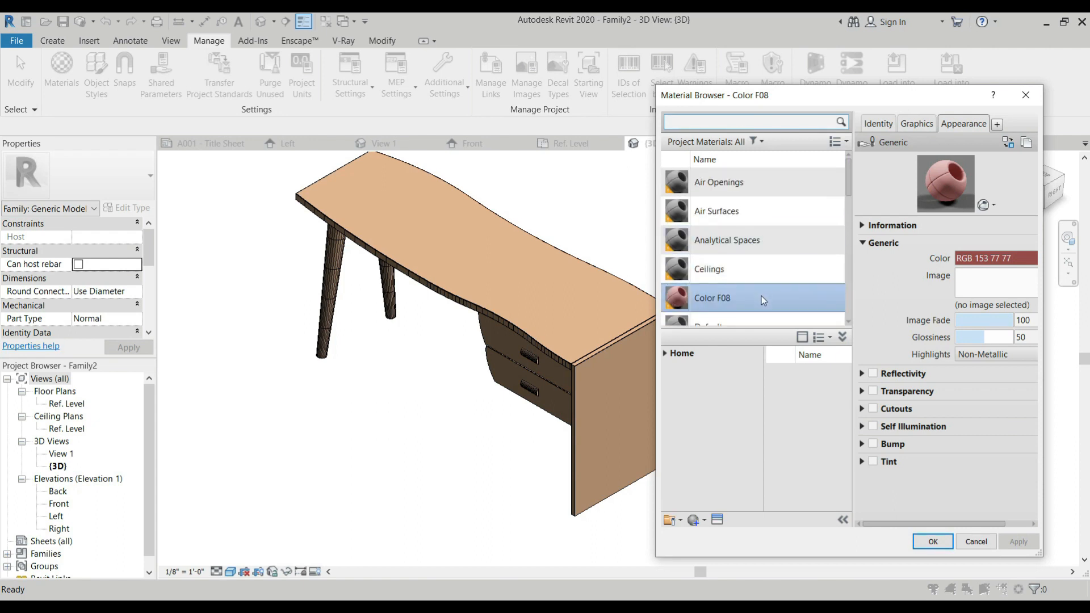
scroll(763, 300, down, 4)
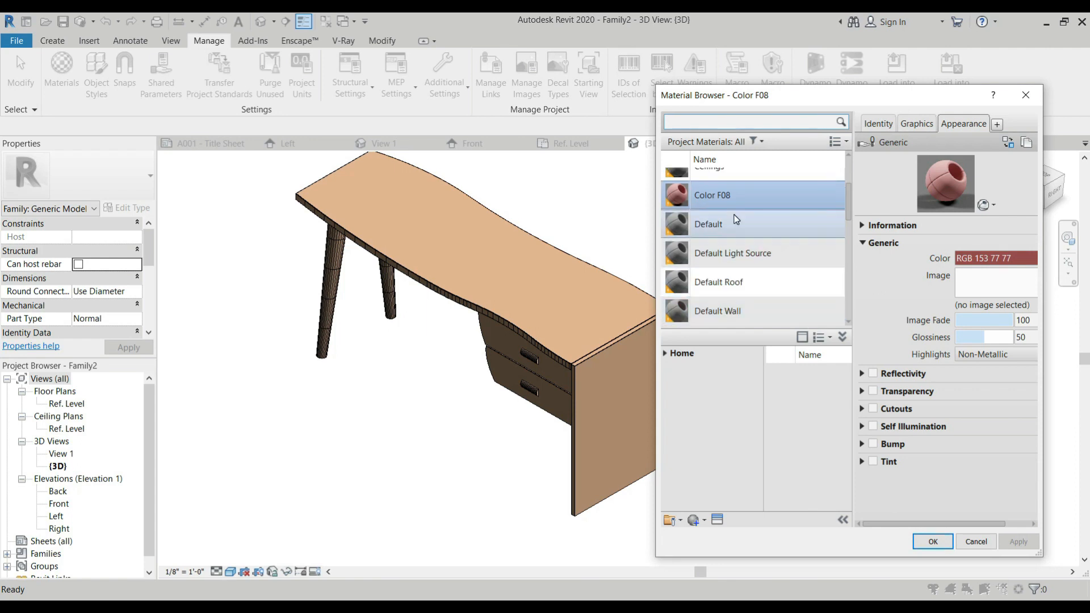
click(1014, 256)
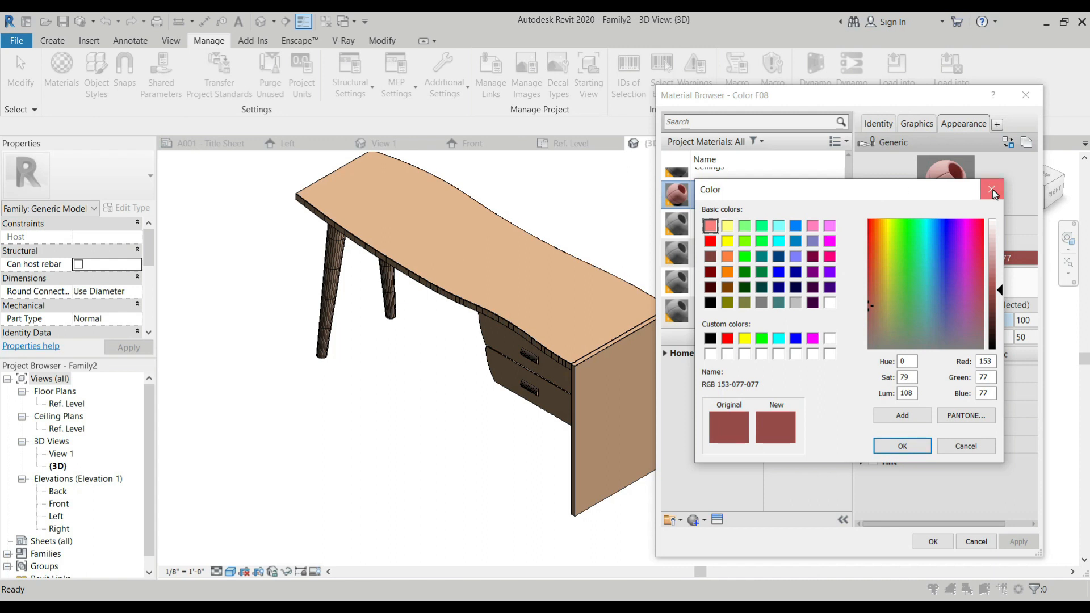
click(992, 190)
Make Color F08's shading use its render appearance and apply the change to the table
click(879, 123)
click(963, 124)
click(916, 124)
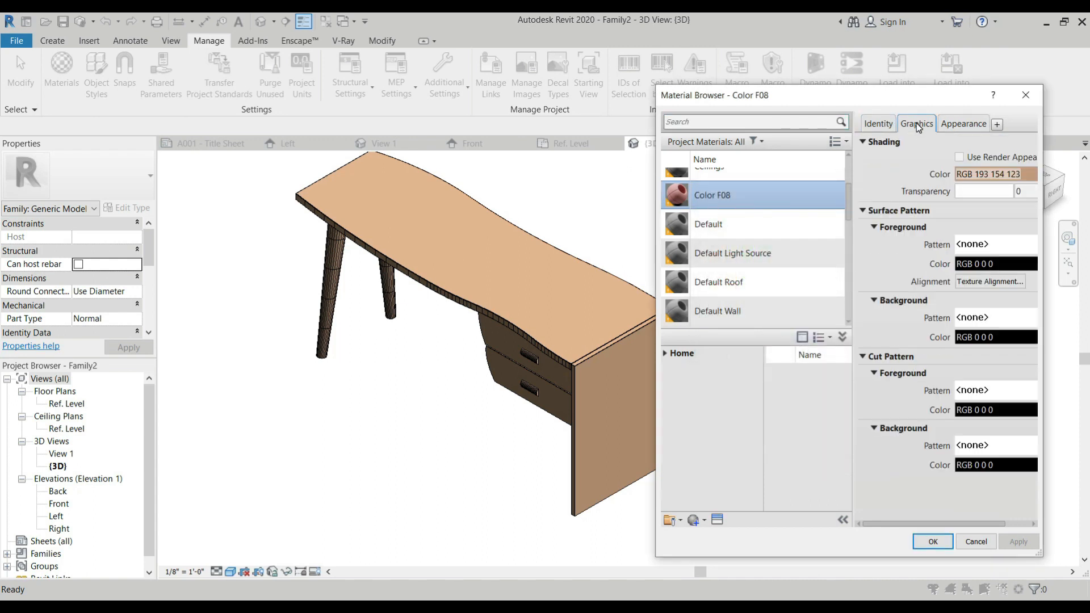
click(981, 175)
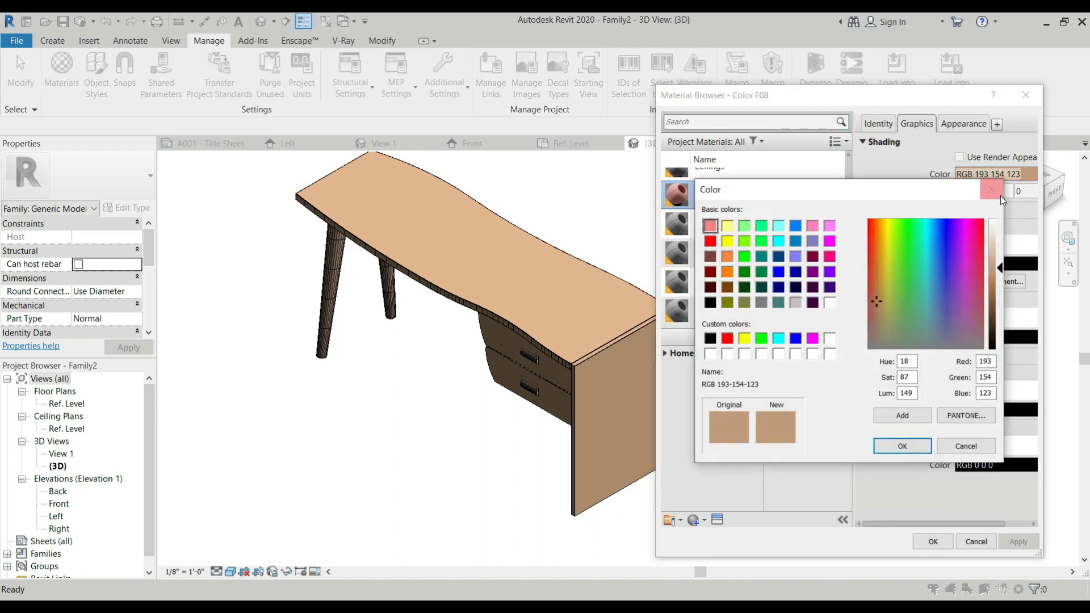
click(998, 194)
click(959, 156)
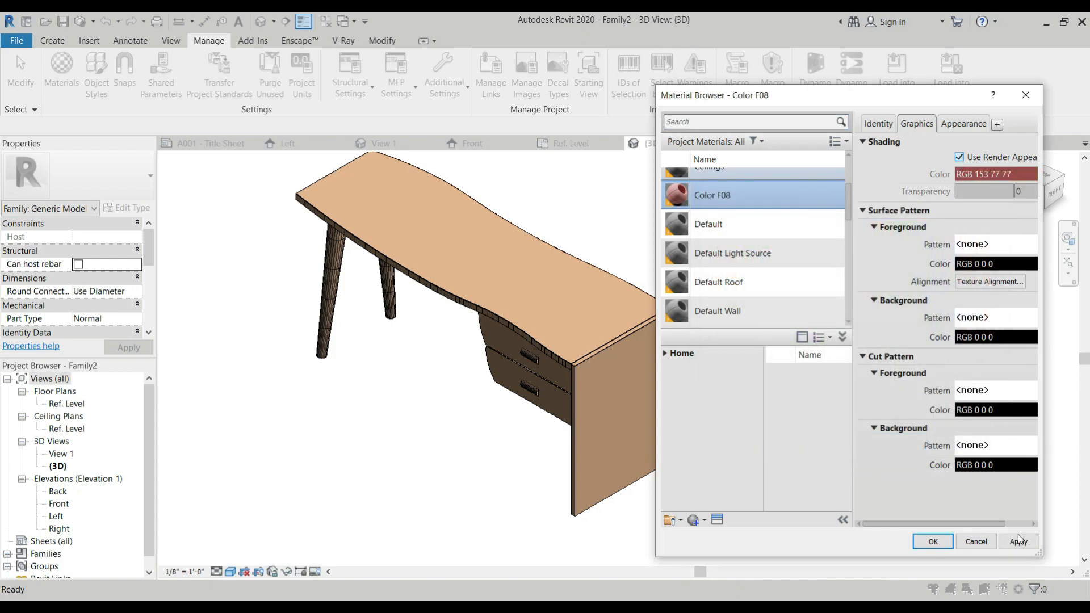
click(1021, 548)
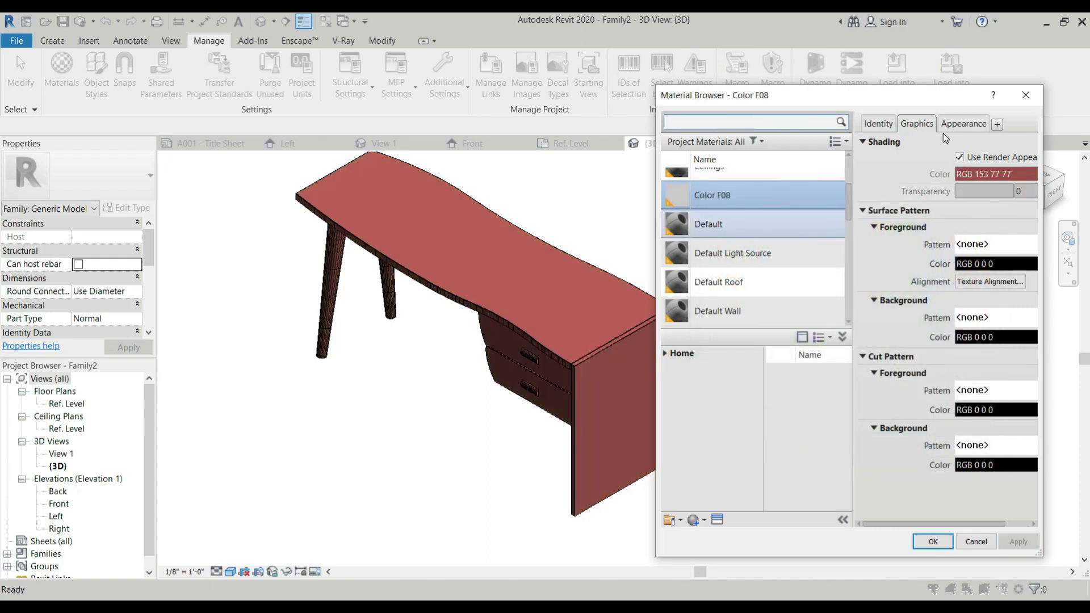
Browse the Downloads folder for a possible Color F08 appearance image, and close the Material Browser without choosing one
click(964, 125)
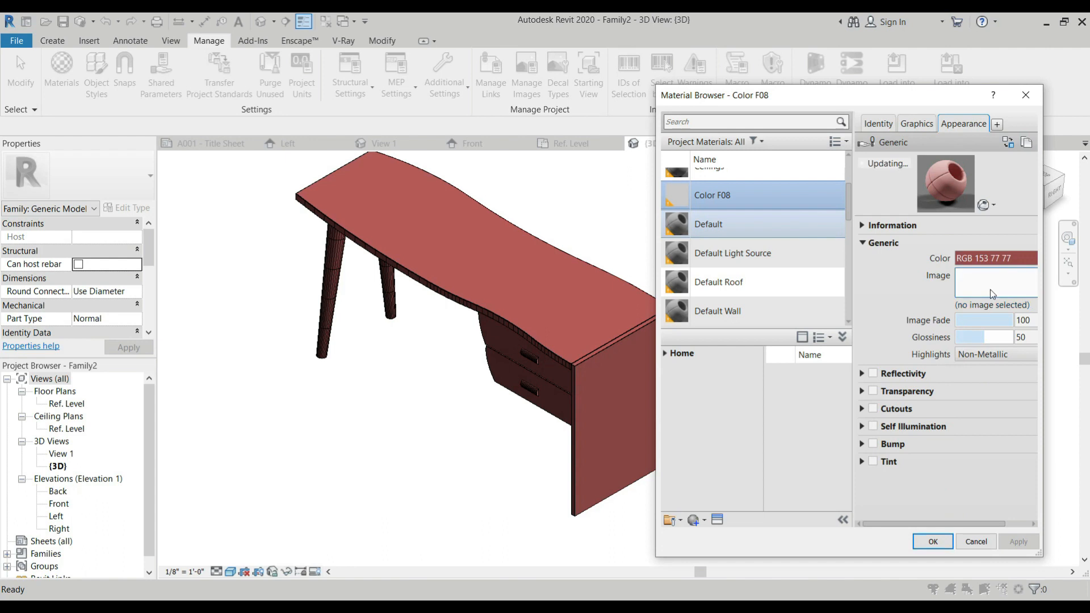
click(1014, 307)
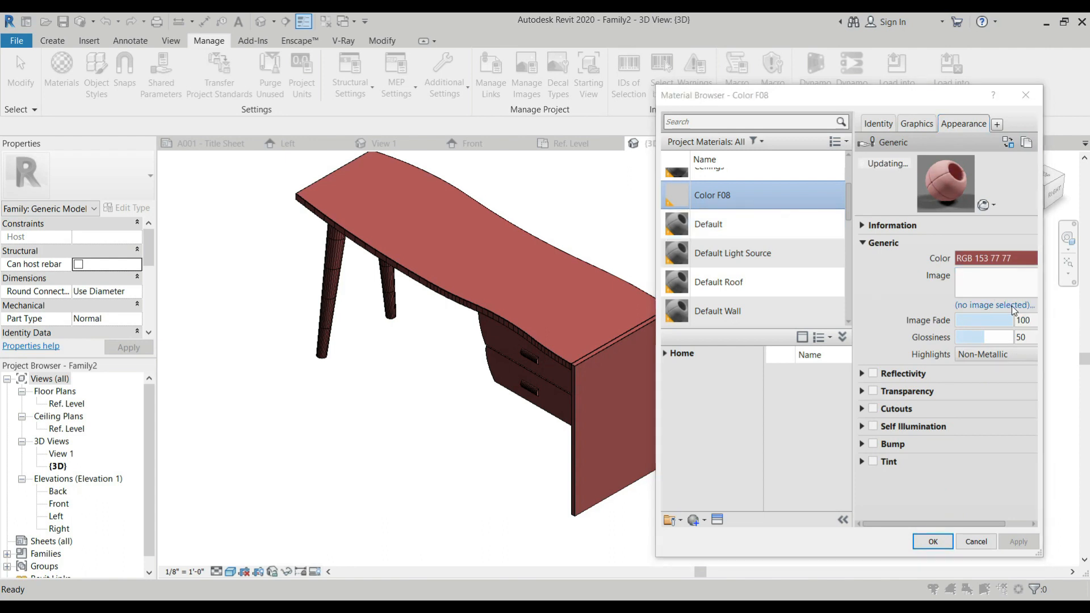
scroll(496, 268, down, 2)
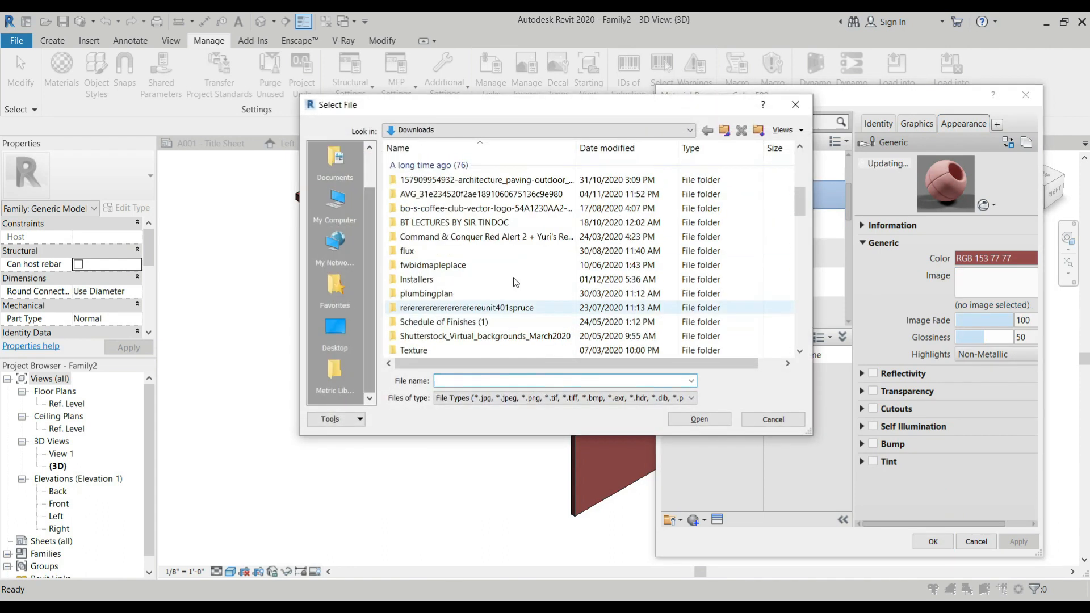
click(766, 420)
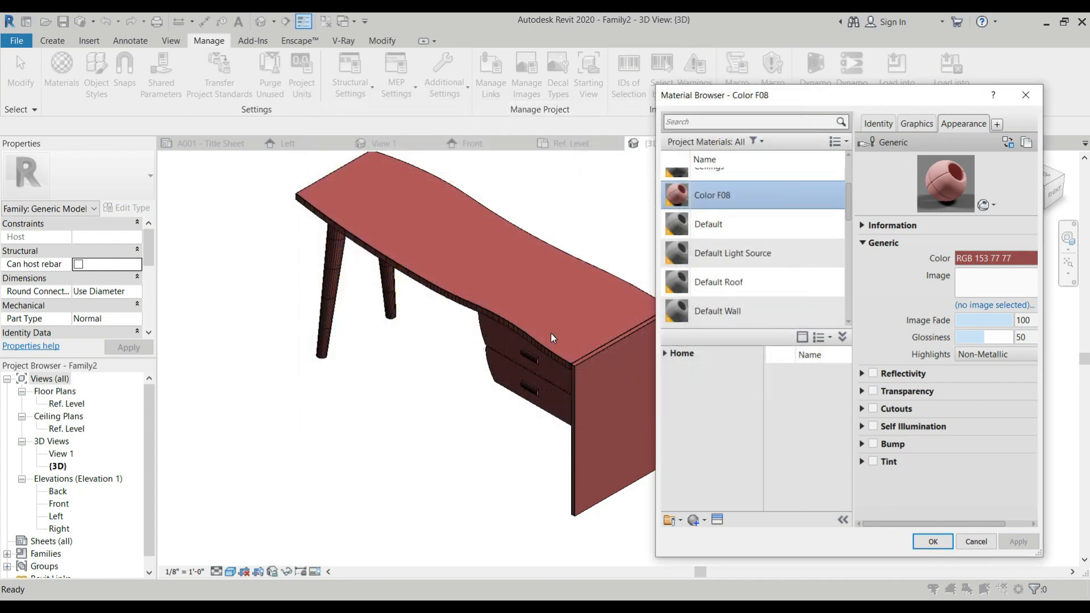
click(988, 541)
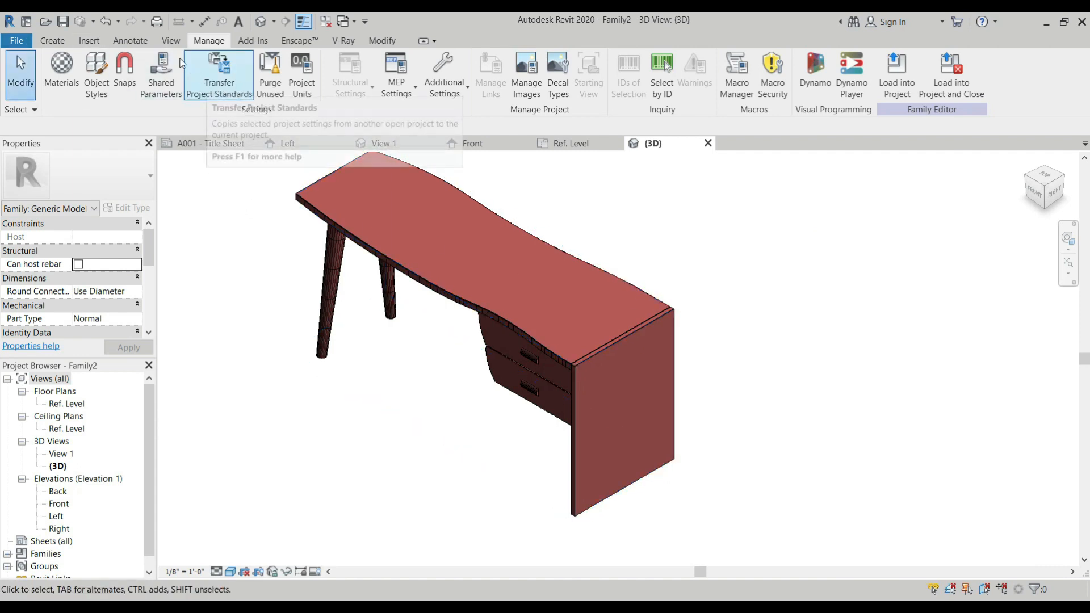
Change the family's category from Generic Models to Furniture
click(172, 41)
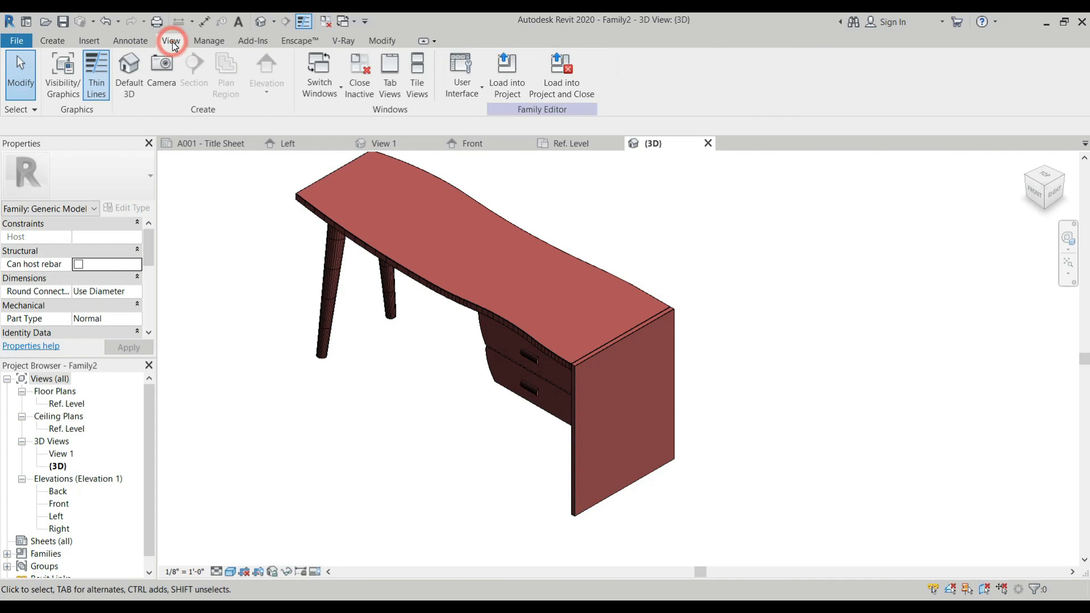
click(218, 44)
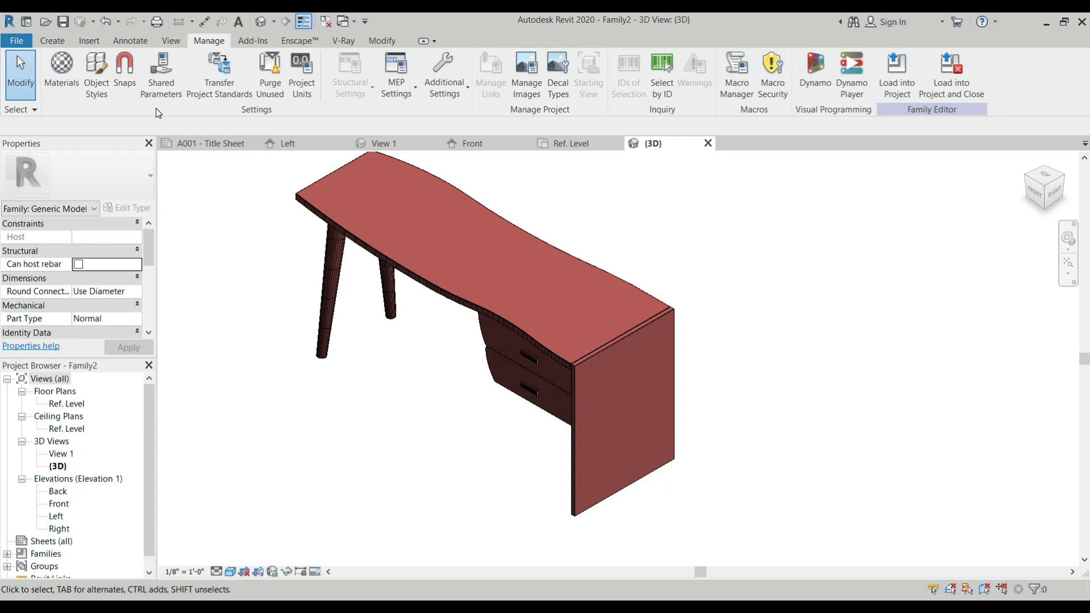
click(52, 40)
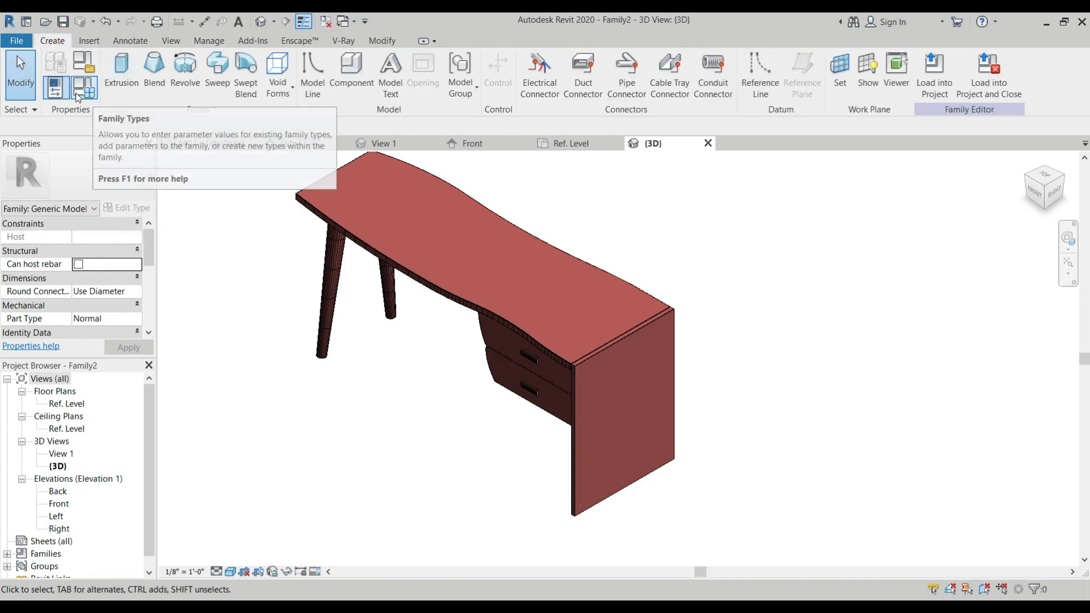
click(85, 65)
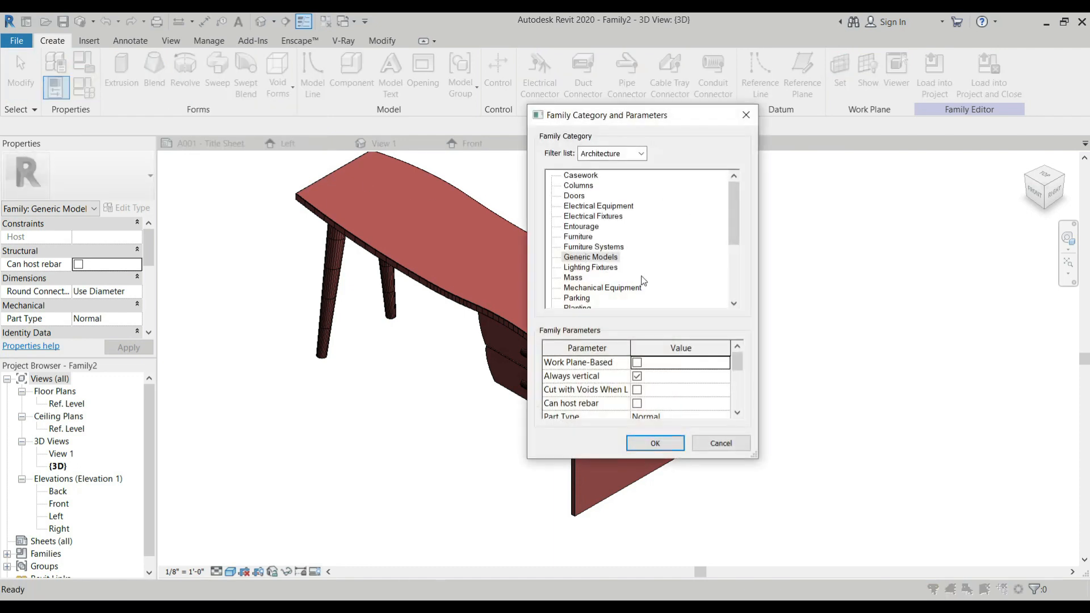
click(587, 237)
click(656, 443)
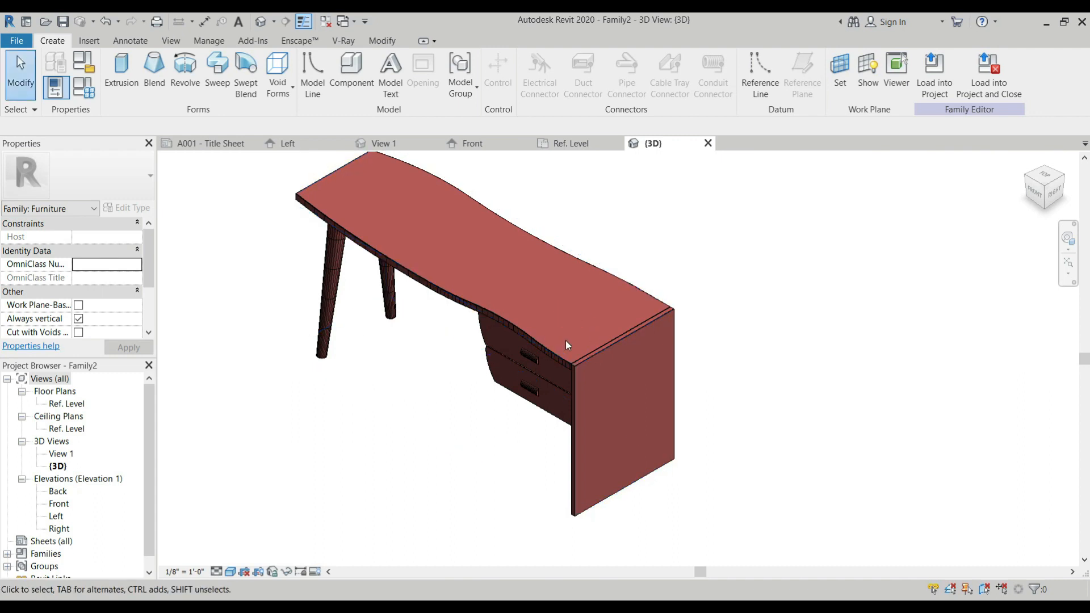
click(16, 40)
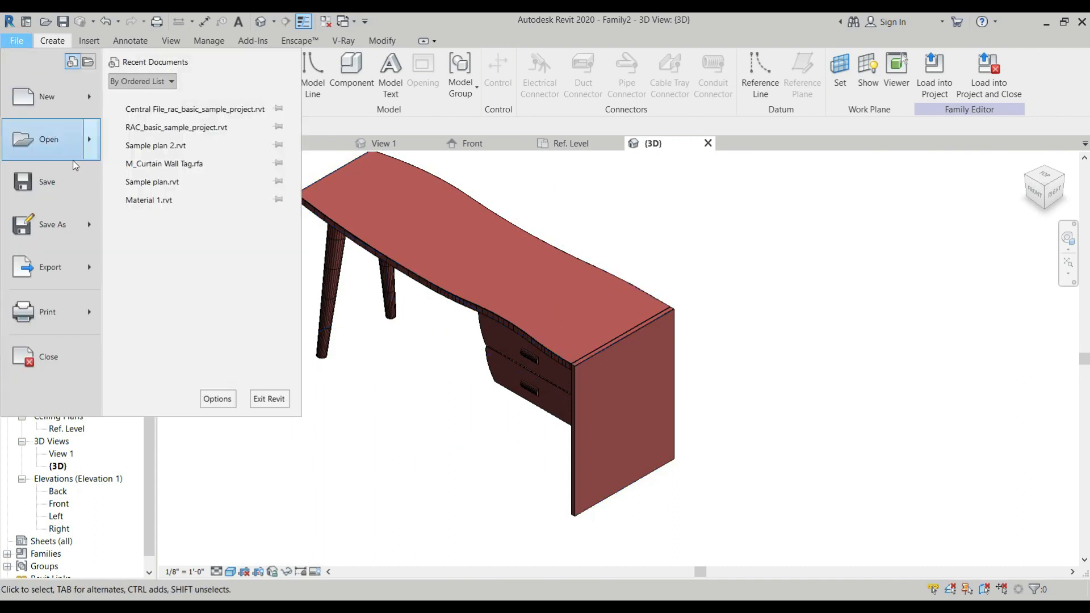
click(92, 223)
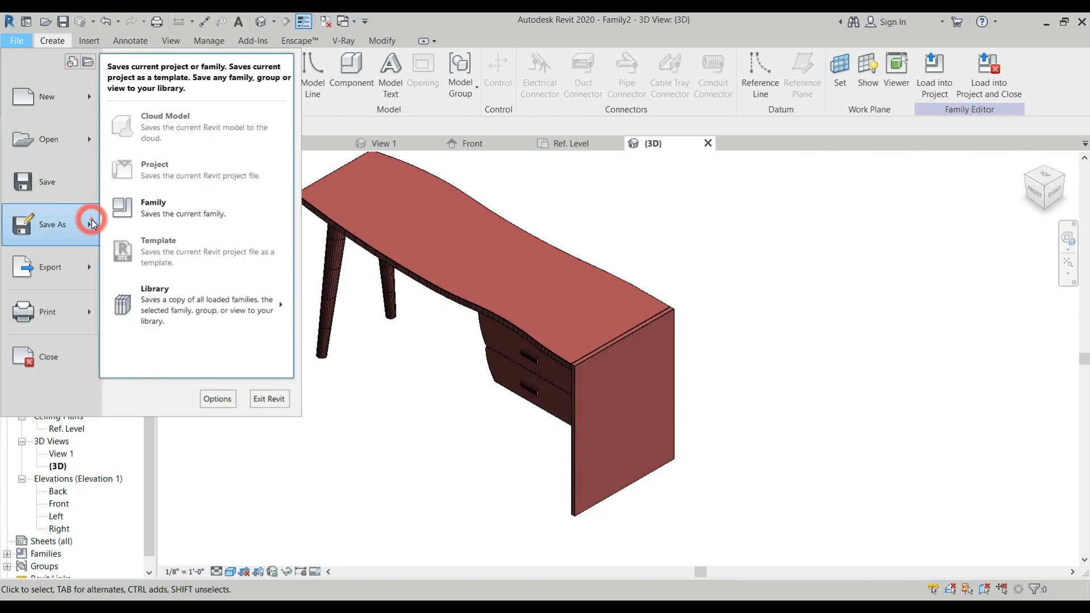
click(150, 220)
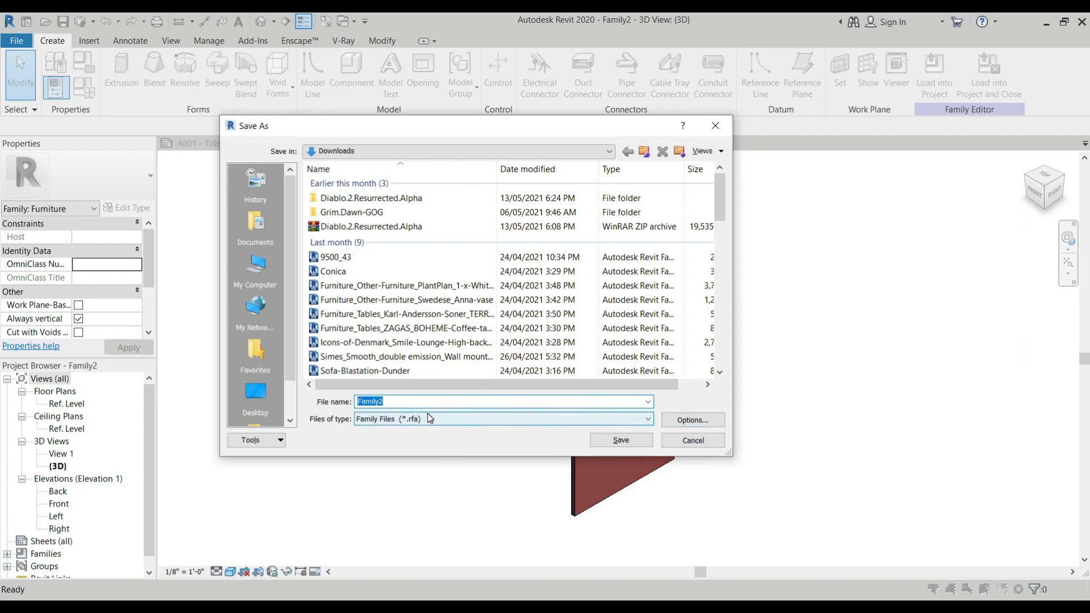
click(720, 445)
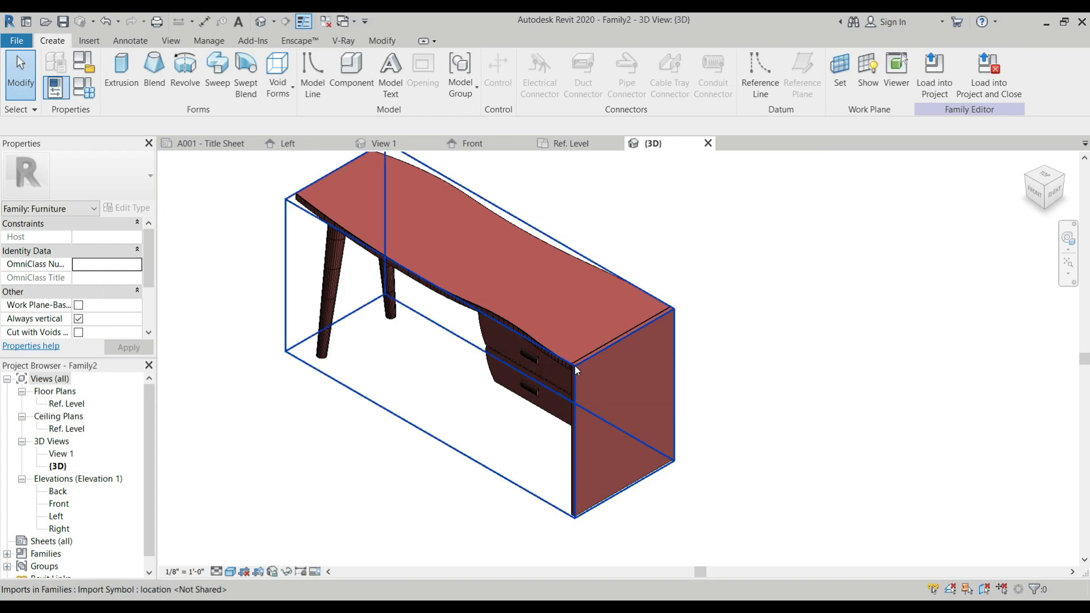
Select the imported table to inspect its import symbol properties, and clear the selection
click(465, 300)
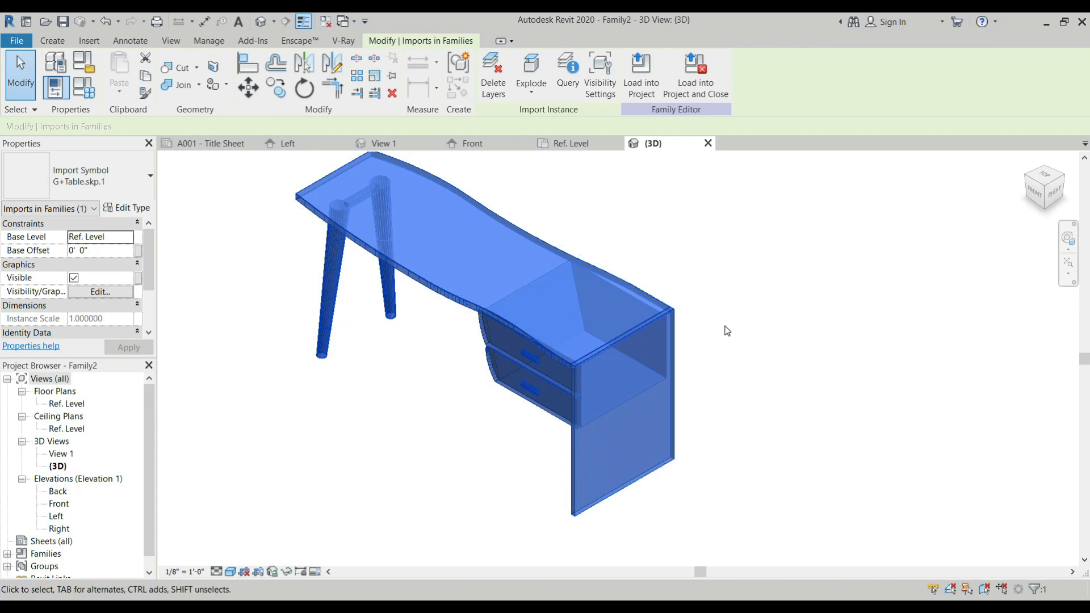
scroll(682, 311, down, 3)
key(Escape)
scroll(682, 311, up, 2)
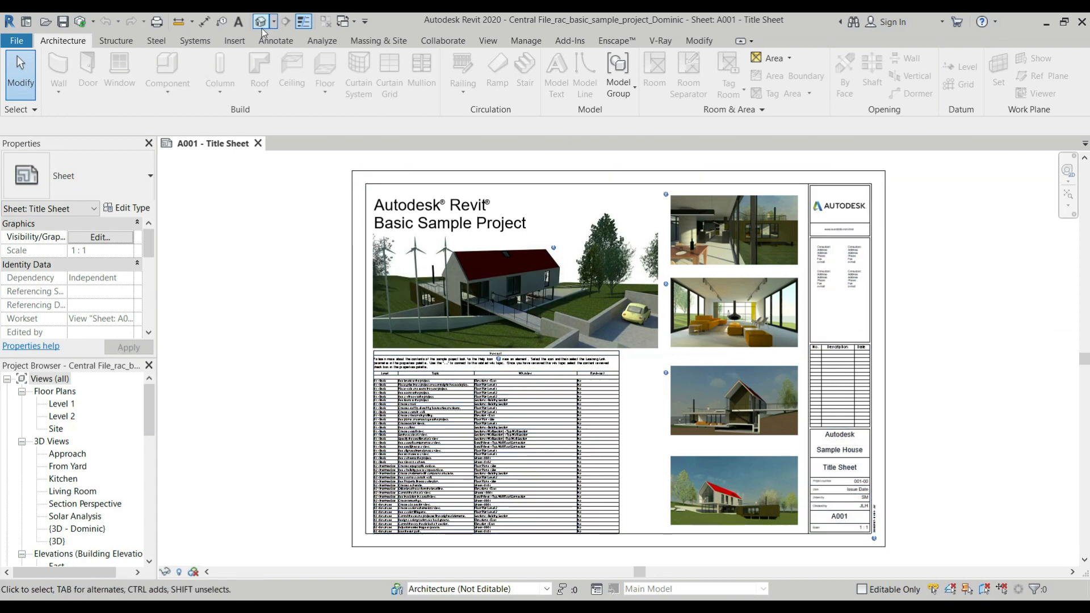
In the sample house project, open the default 3D view and close the Level 1 floor plan
double_click(65, 403)
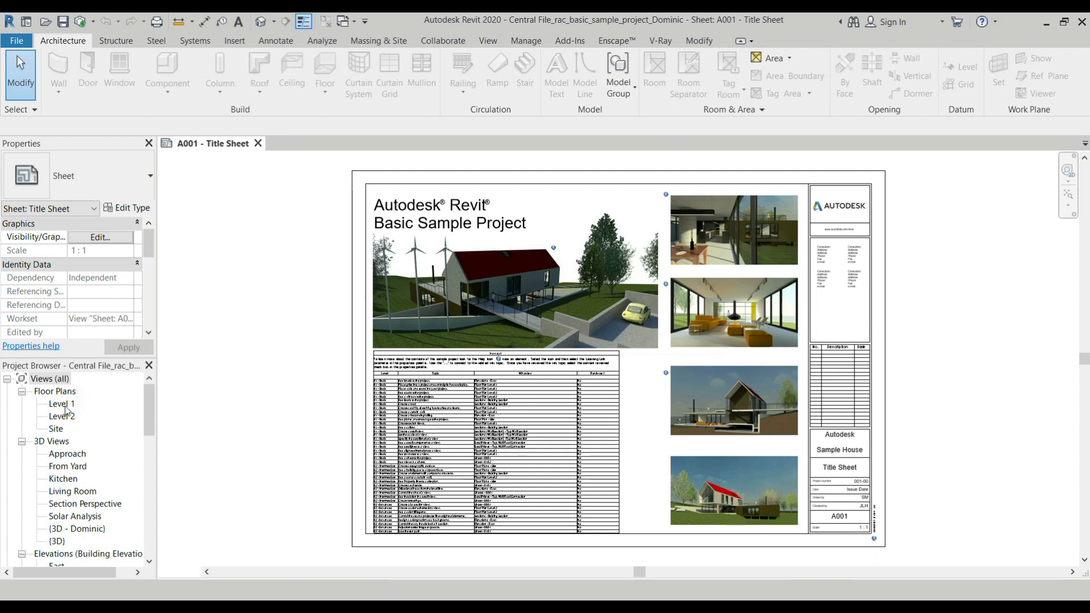
click(261, 21)
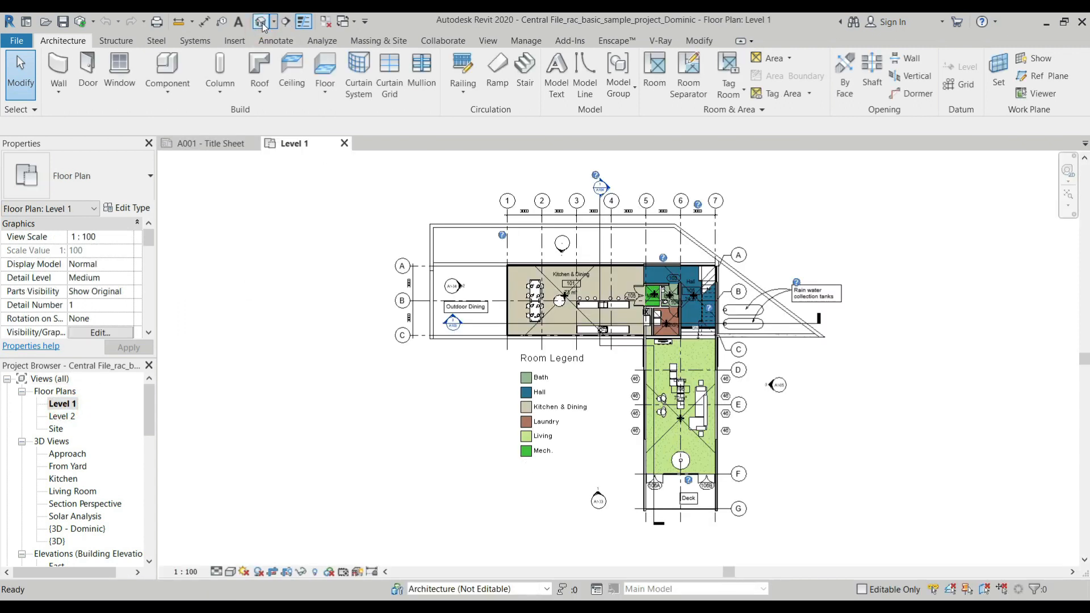
click(345, 143)
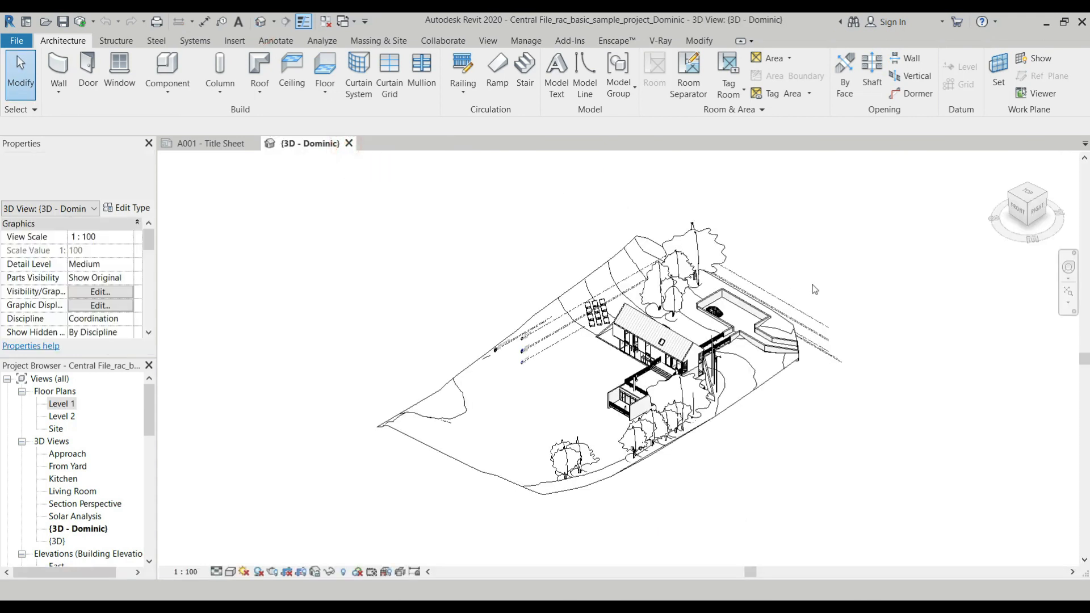
scroll(815, 290, up, 5)
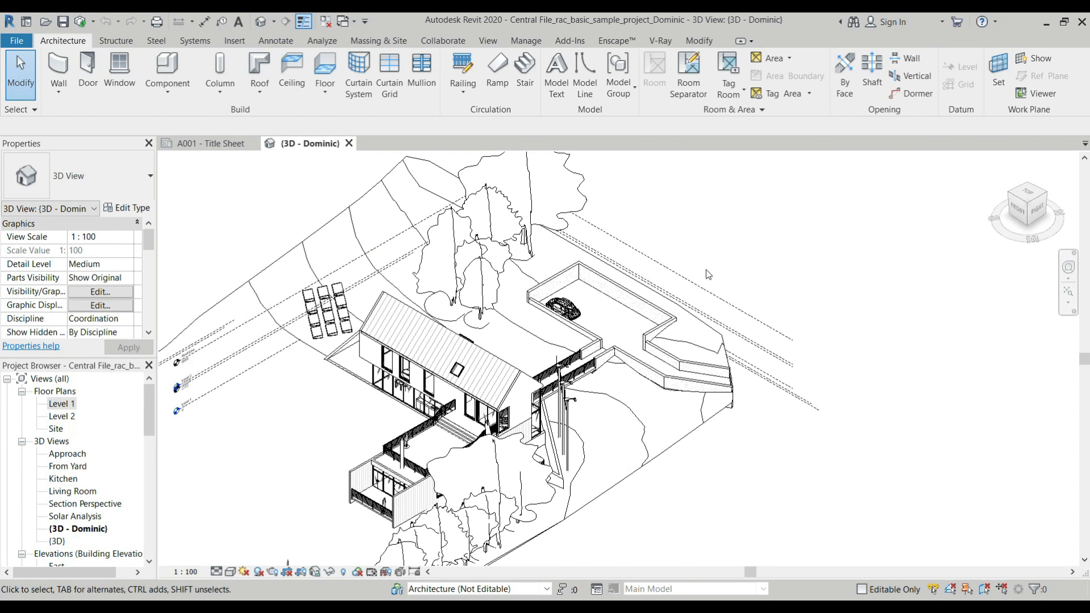
Select all the level planes around the house in the 3D view and hide them
drag(837, 306, 787, 471)
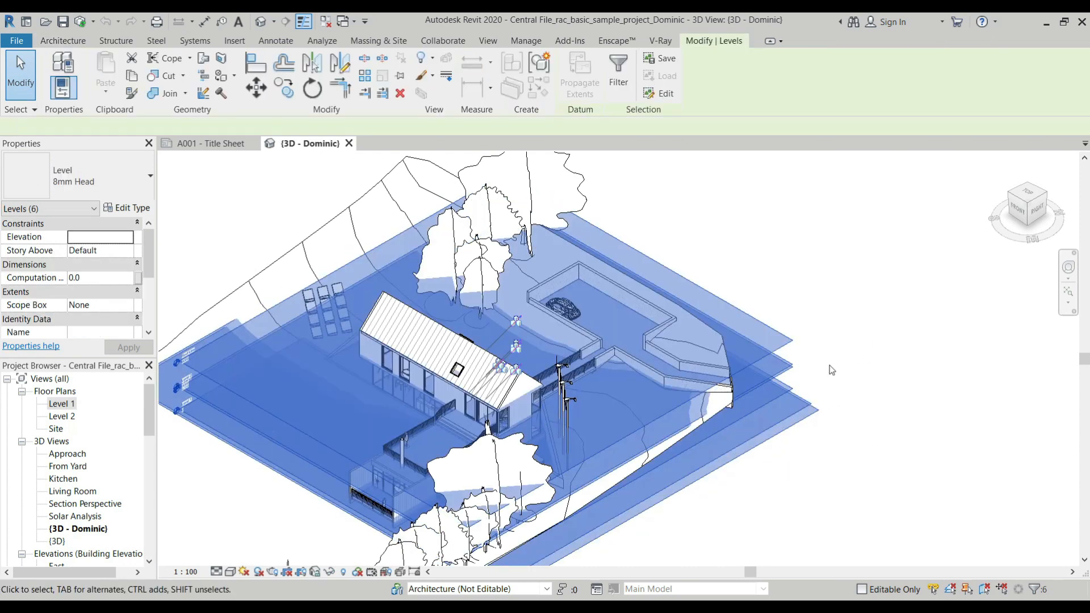
scroll(793, 299, down, 1)
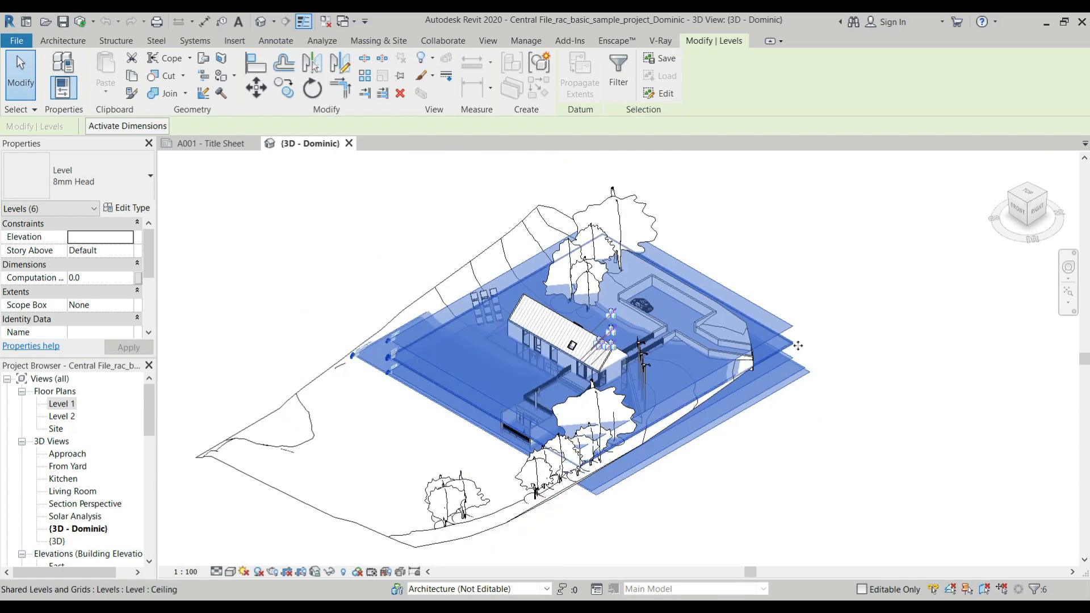
middle_drag(370, 326, 486, 315)
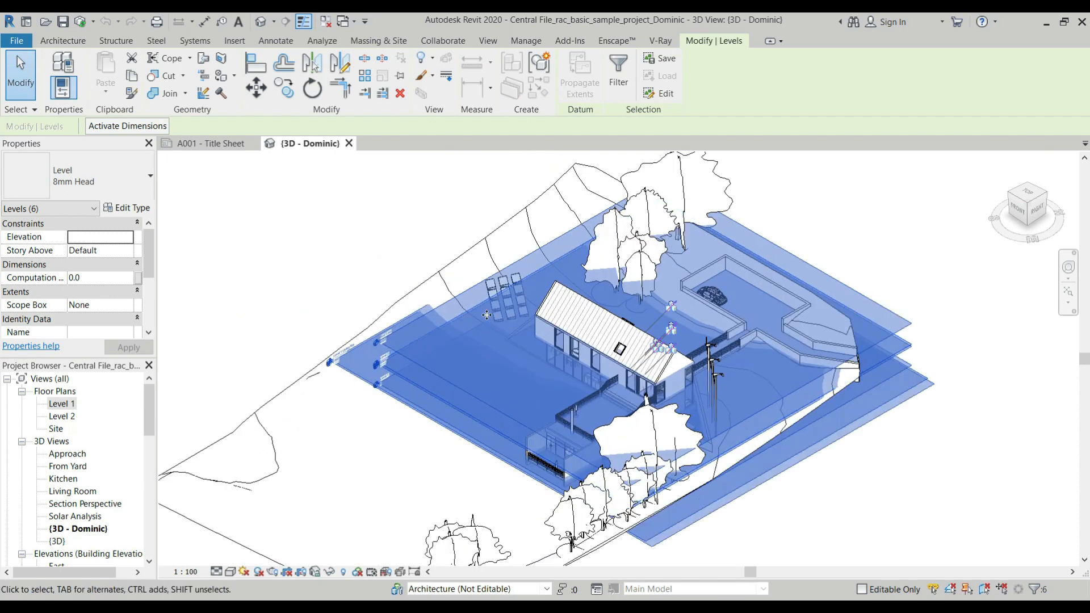
right_click(916, 341)
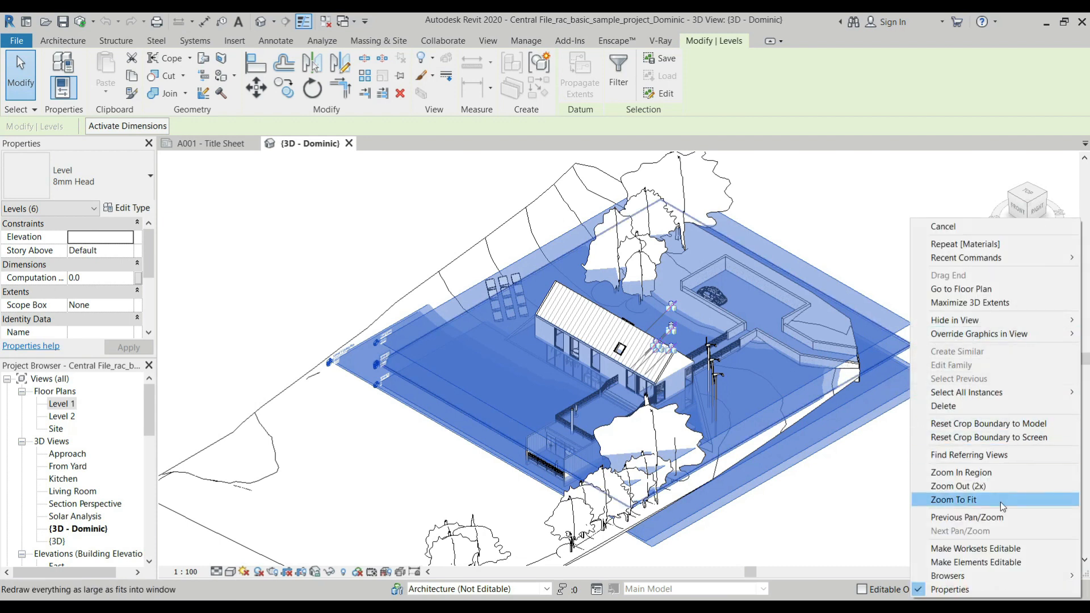
click(901, 322)
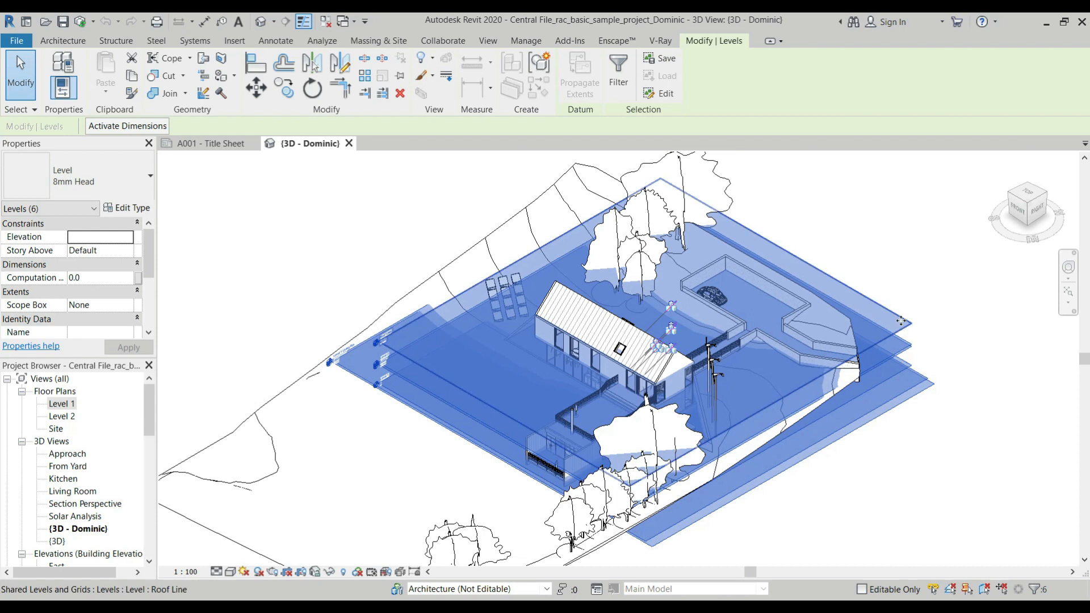
click(947, 312)
scroll(725, 301, down, 6)
scroll(650, 273, up, 5)
scroll(681, 291, up, 1)
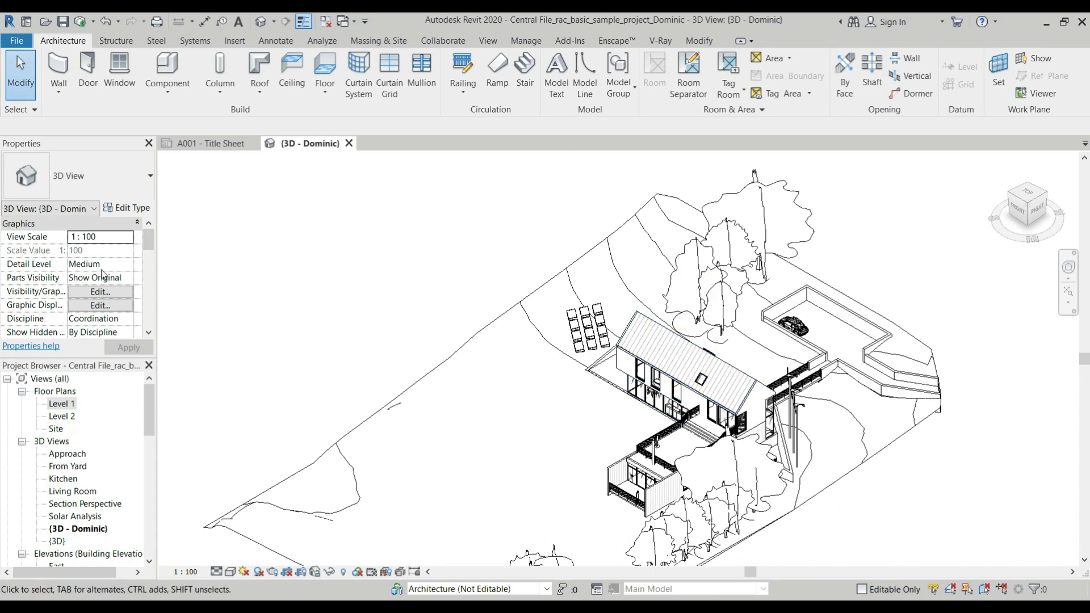
Set the in-session DWG/DXF export setup to export solids as ACIS solids, and dismiss the save reminder without saving
scroll(661, 272, down, 2)
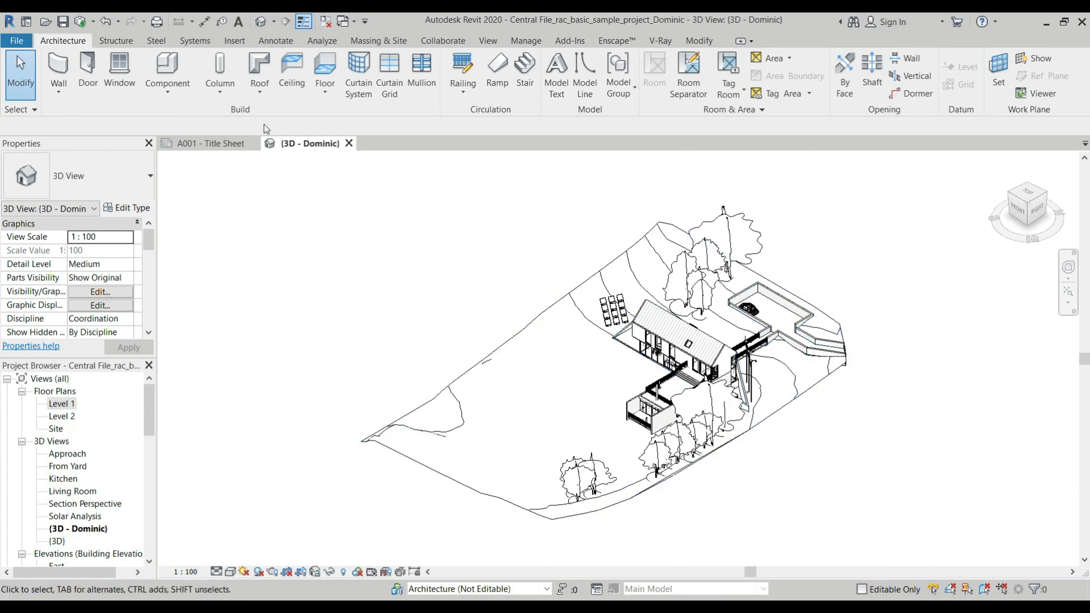
click(18, 43)
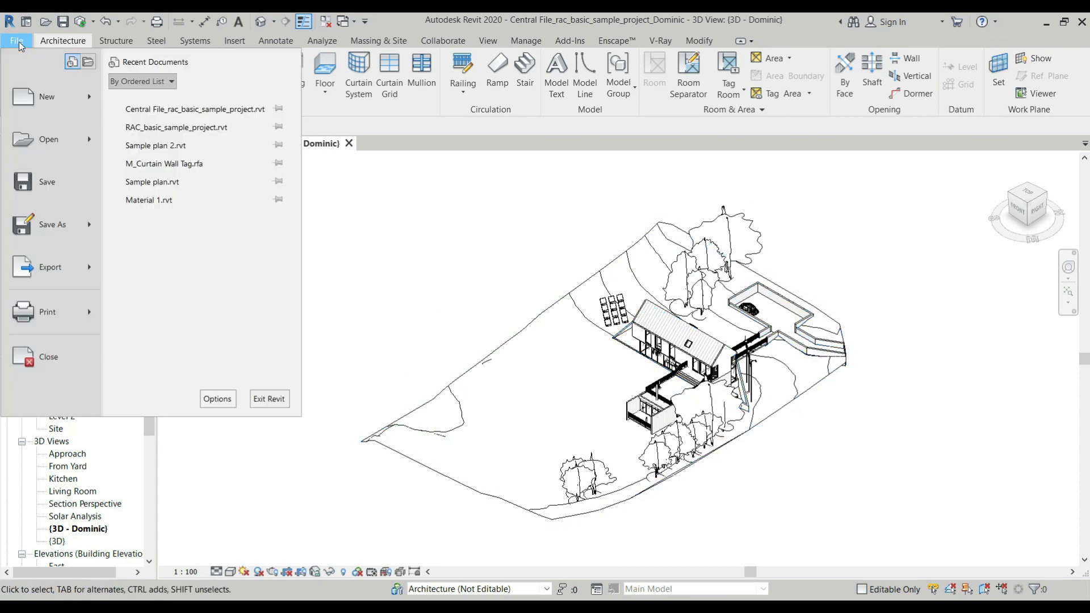
mouse_move(87, 270)
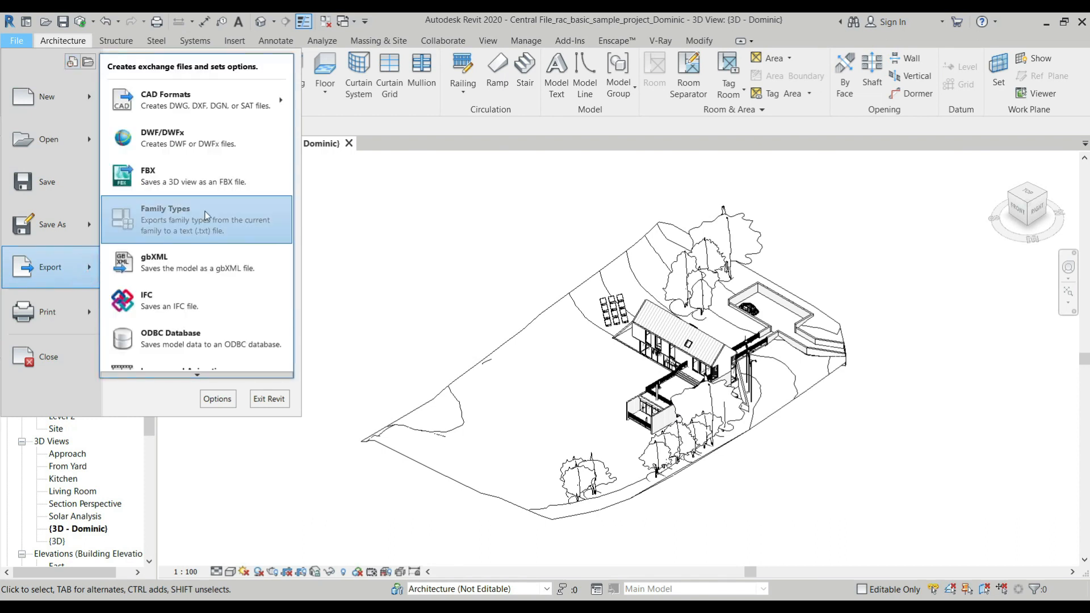
scroll(207, 363, down, 3)
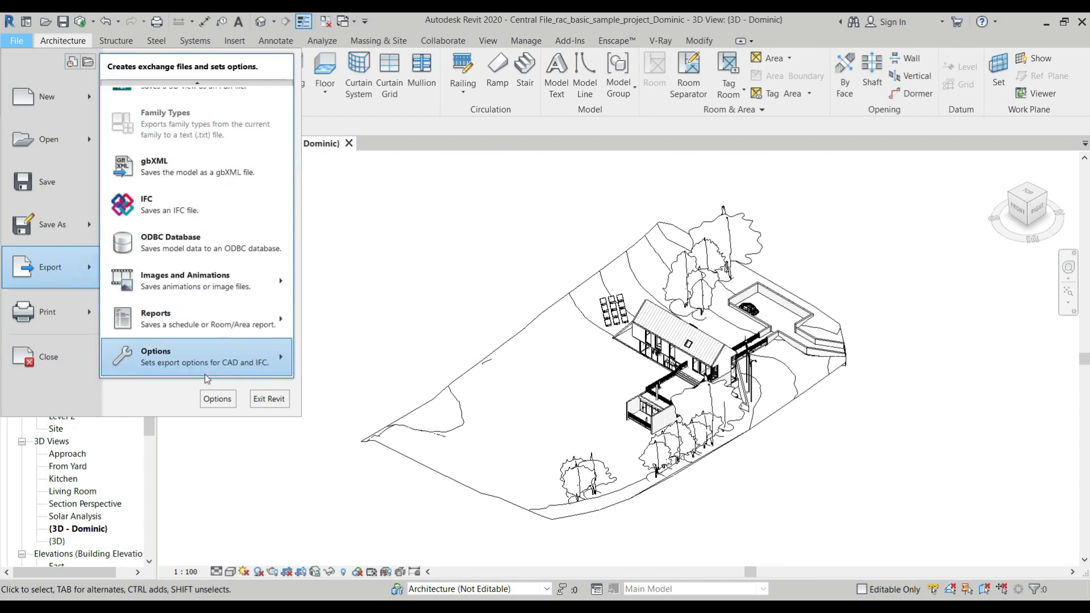
mouse_move(207, 379)
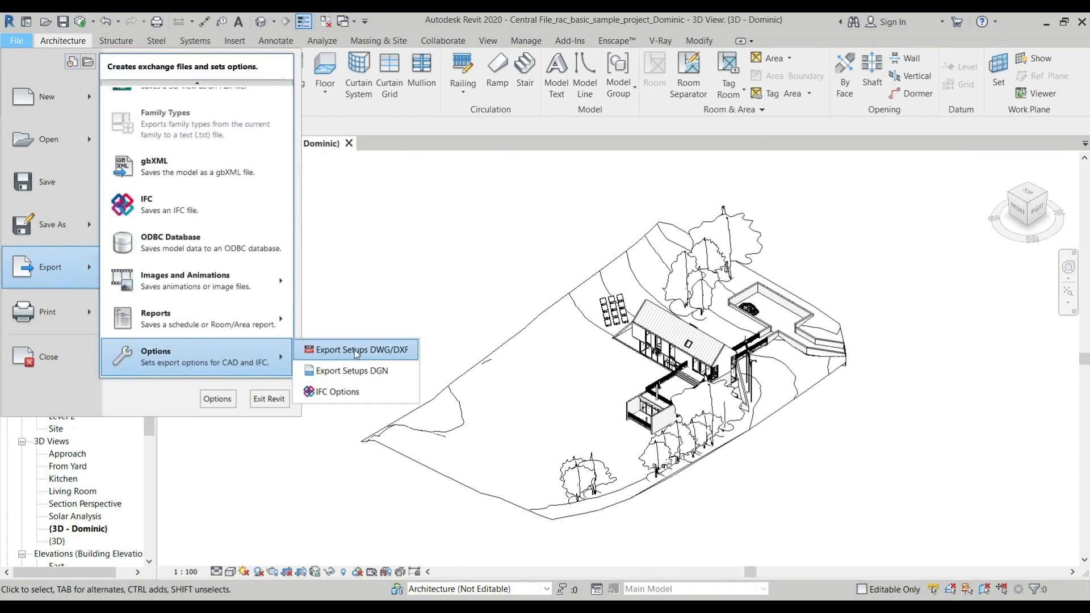
click(396, 357)
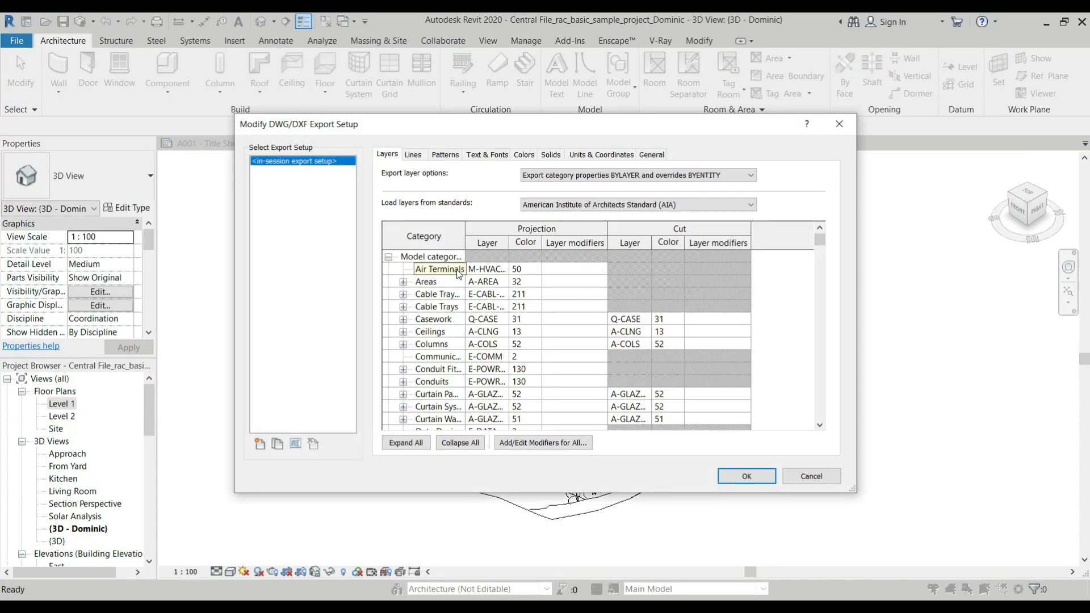
click(550, 155)
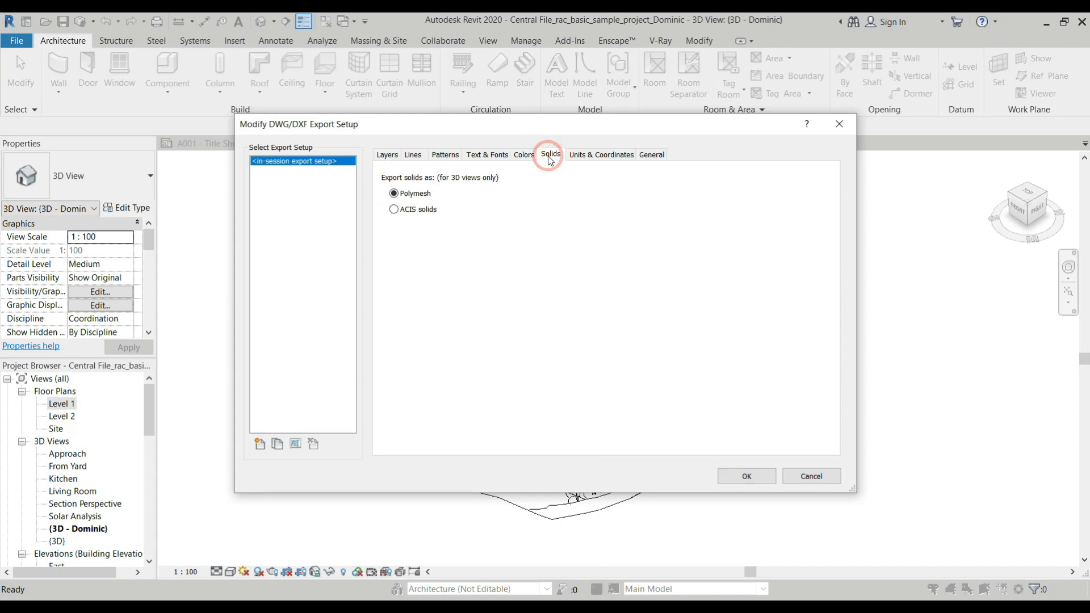
click(396, 213)
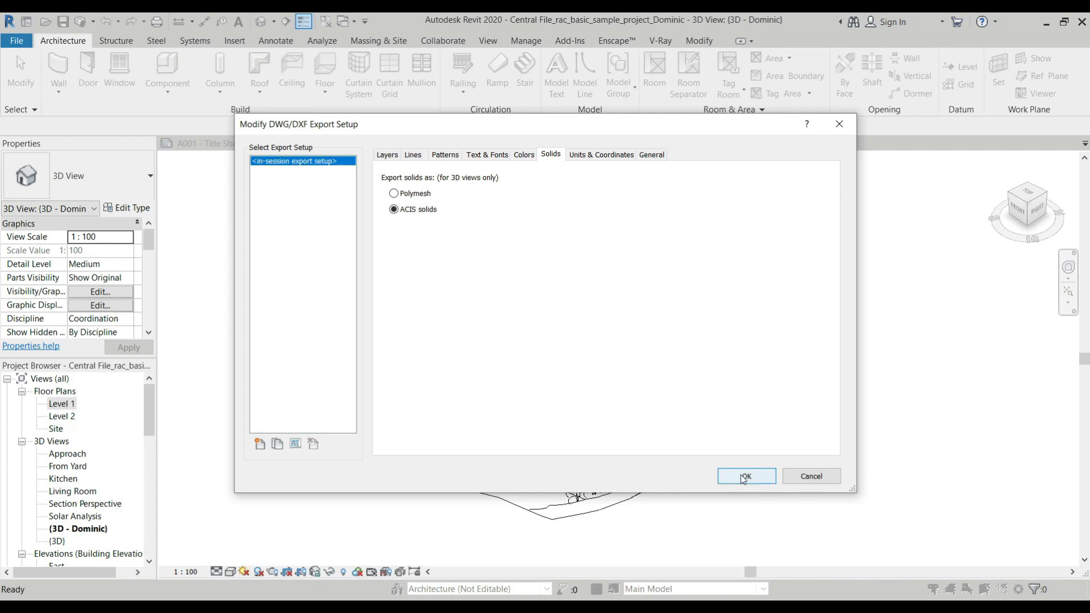
click(745, 478)
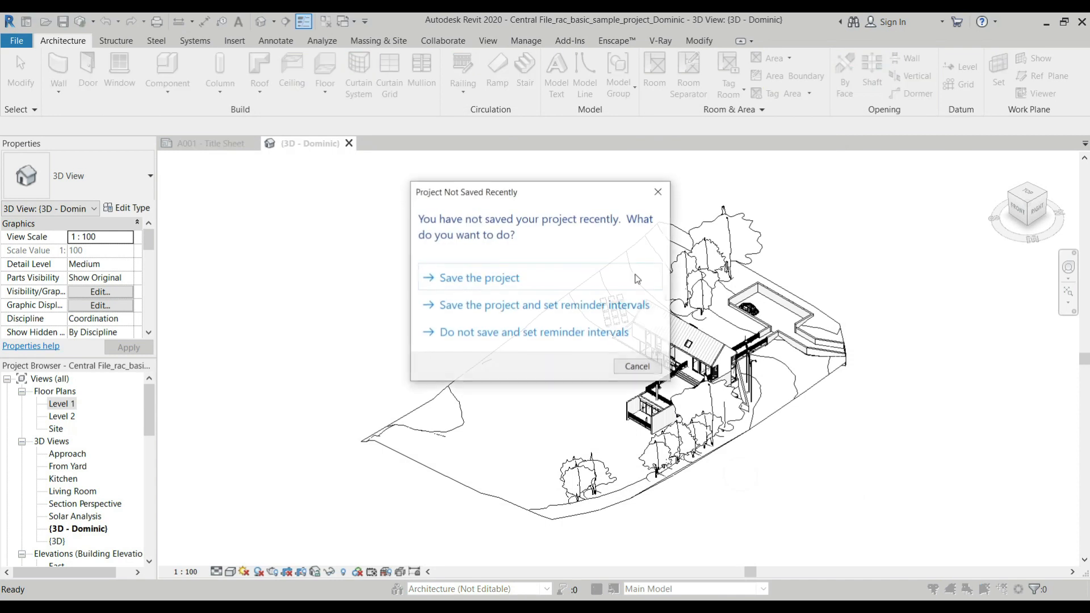
click(635, 366)
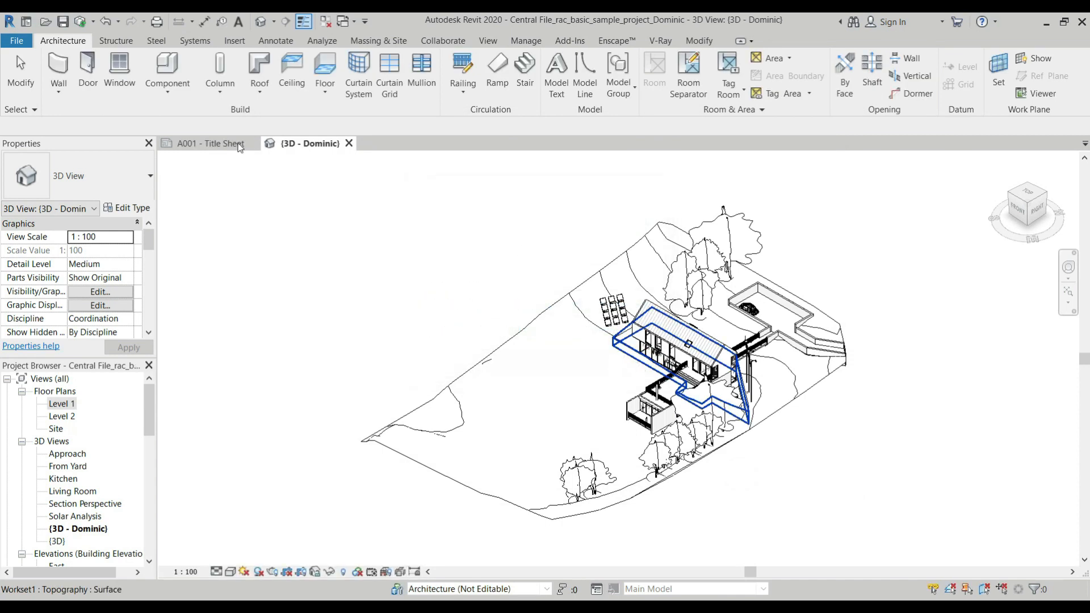
Export the current 3D view to the Desktop as an AutoCAD 2007 DWG file using the in-session export setup
click(14, 44)
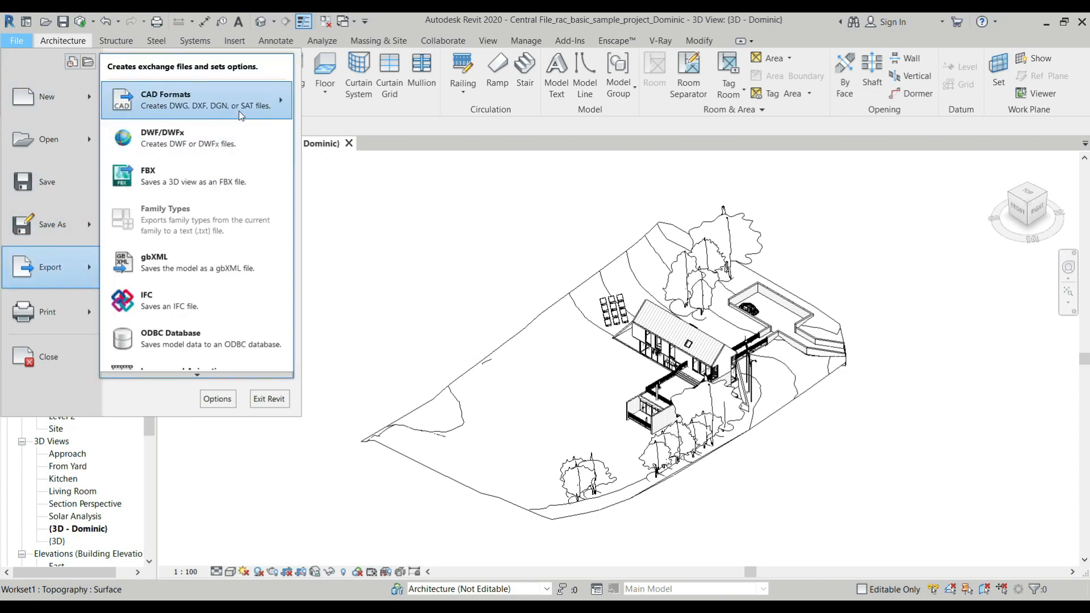
mouse_move(241, 113)
click(332, 94)
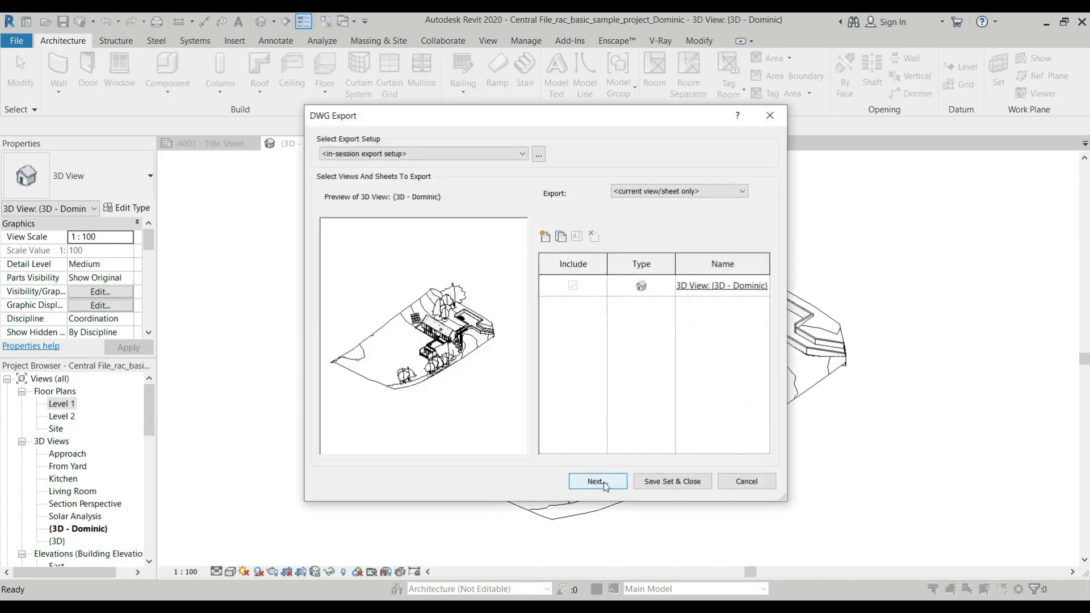
click(605, 485)
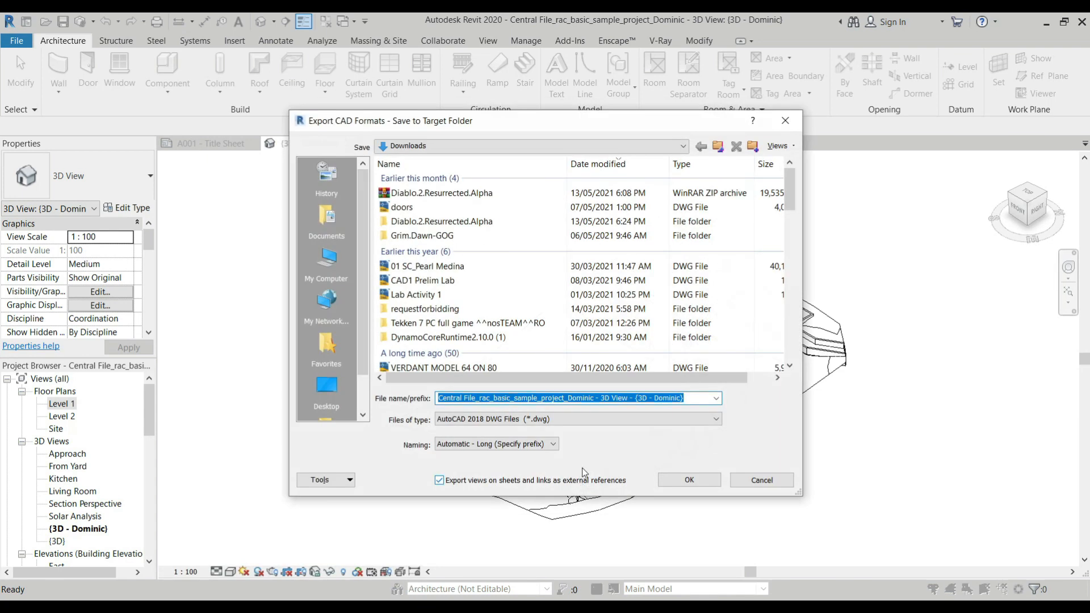
click(328, 383)
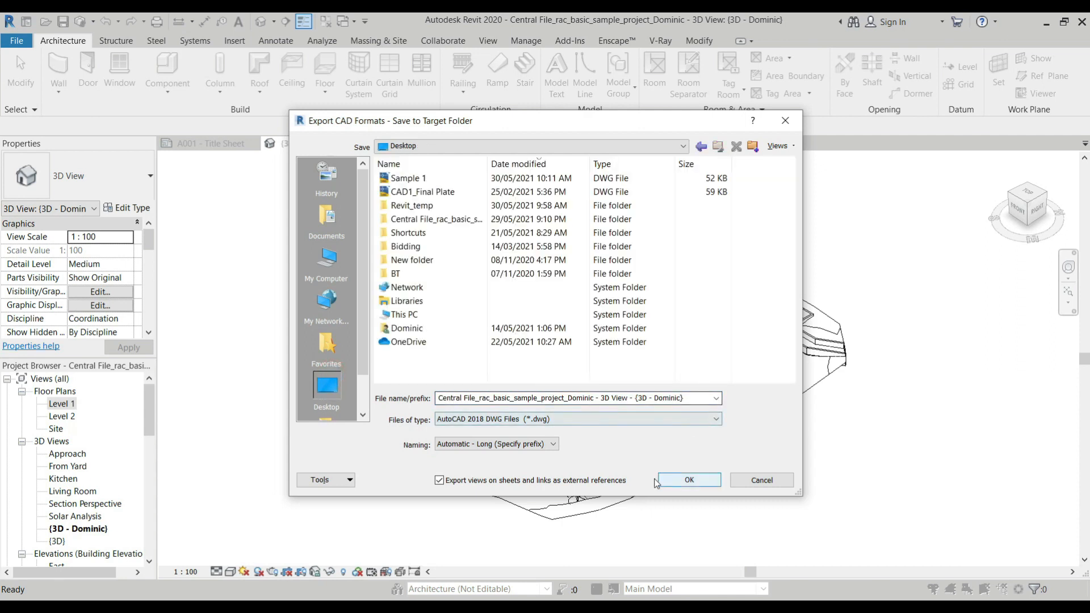
click(645, 421)
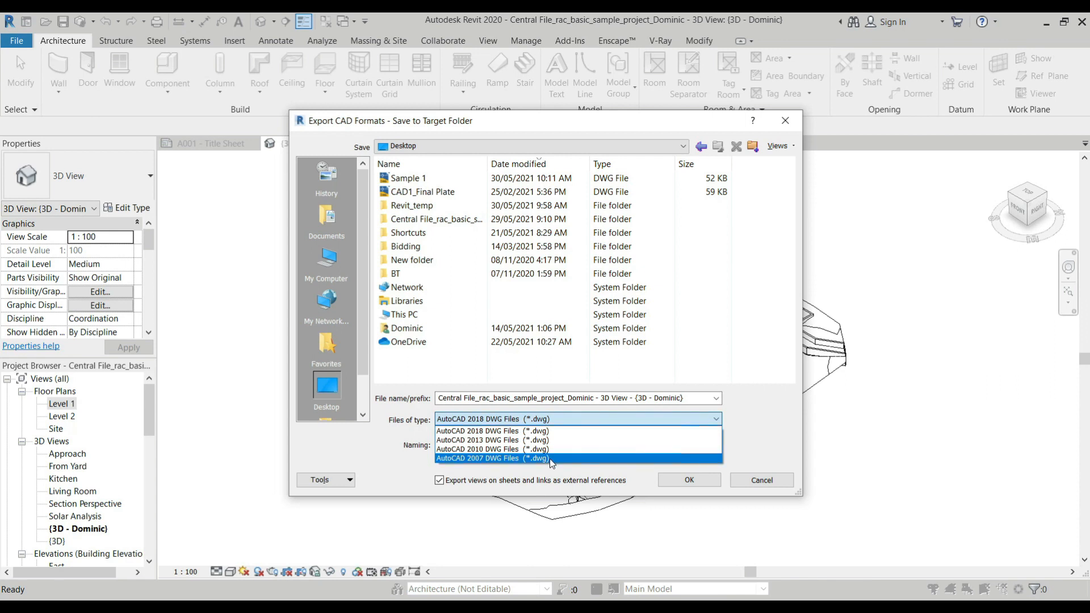
click(550, 458)
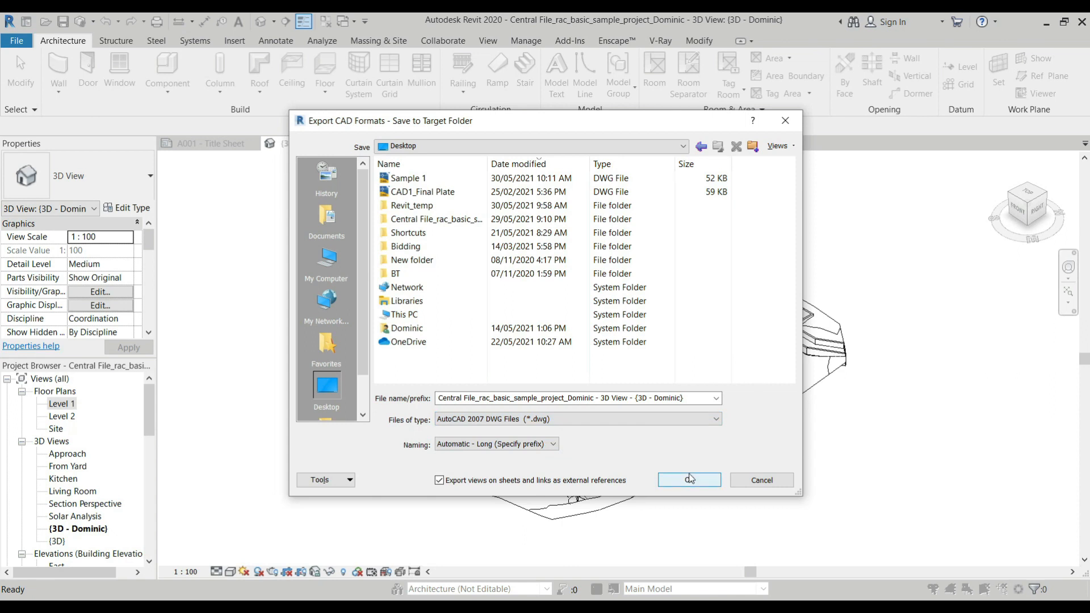
click(690, 479)
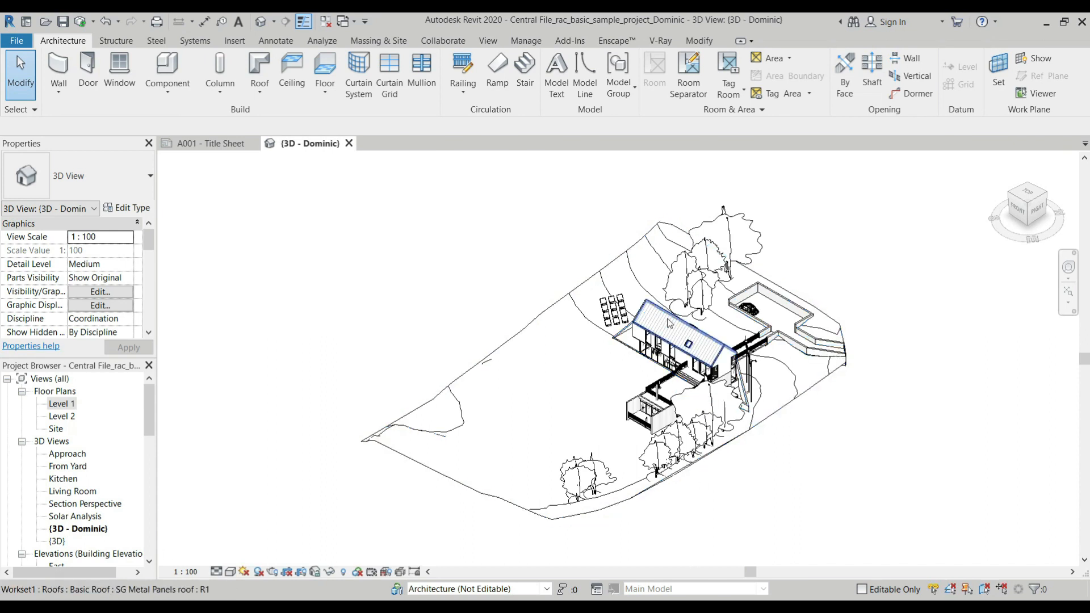
Launch SketchUp 2019 and start a new untitled model from its welcome window
key(v)
key(v)
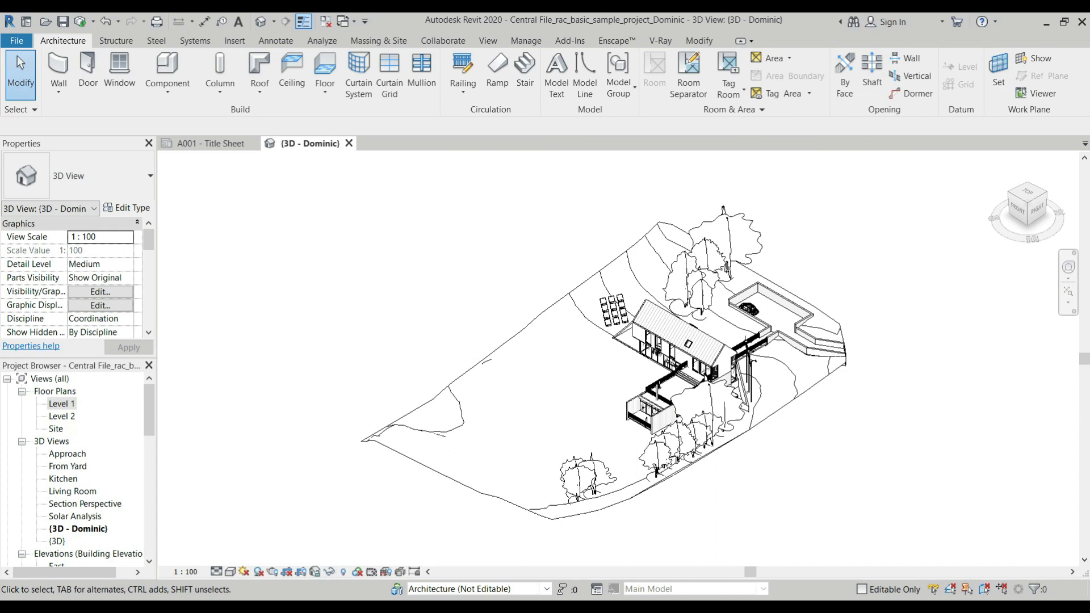
text(sket)
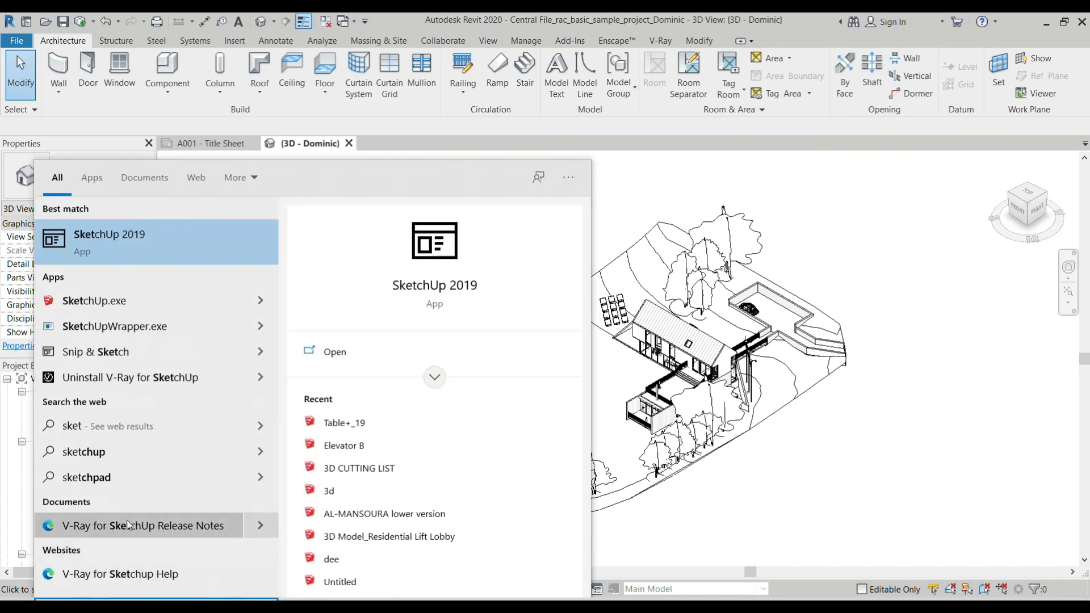
click(178, 244)
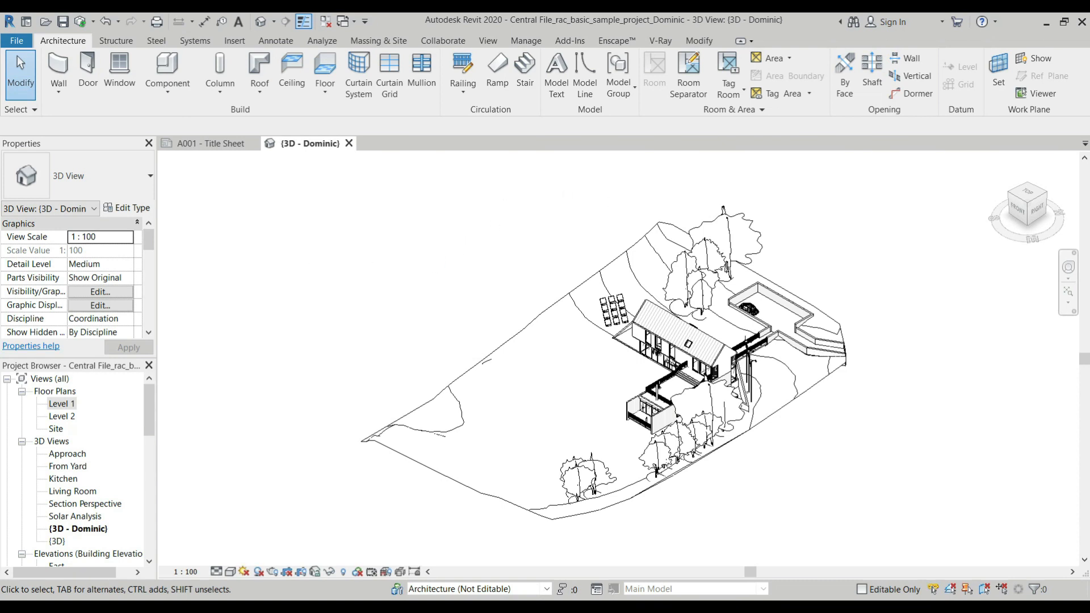
click(210, 591)
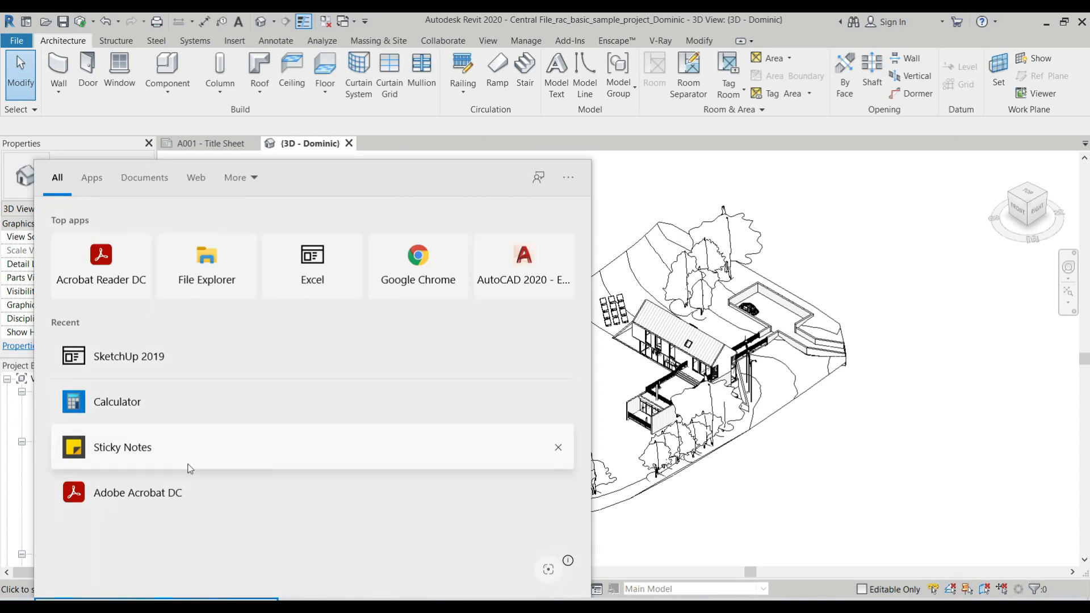
text(s)
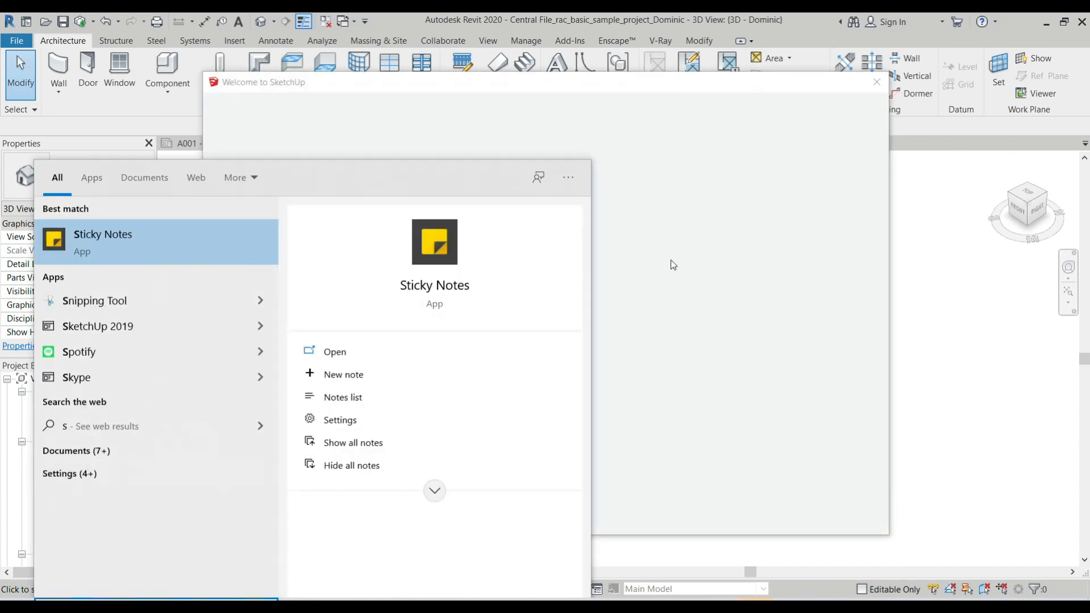
click(672, 262)
click(382, 193)
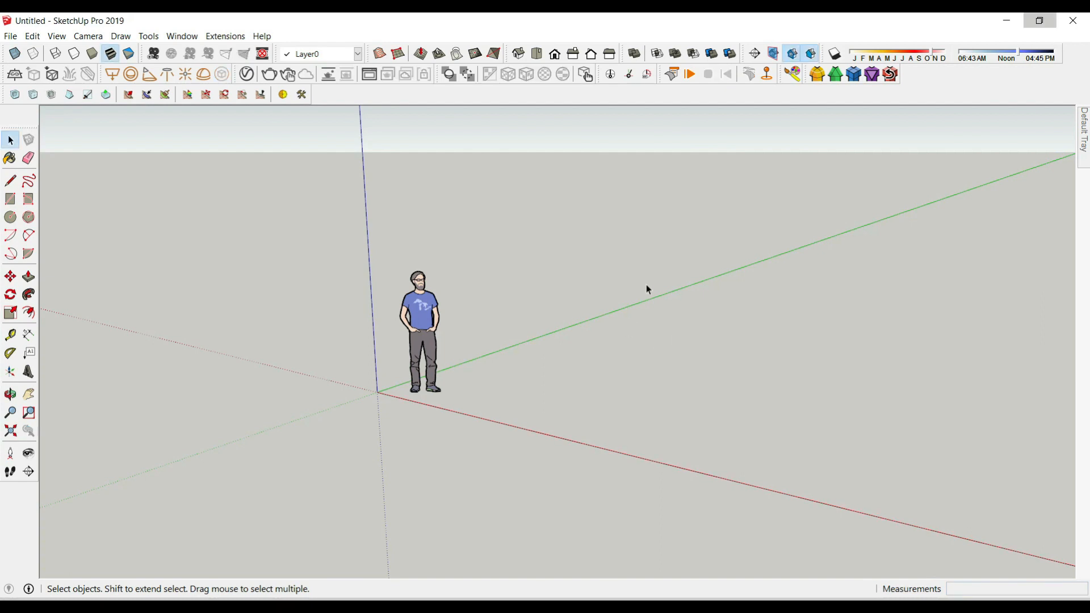
Import the house project's exported DWG from the Desktop into the empty SketchUp model and close the import results
click(682, 223)
scroll(429, 290, down, 2)
scroll(339, 227, up, 1)
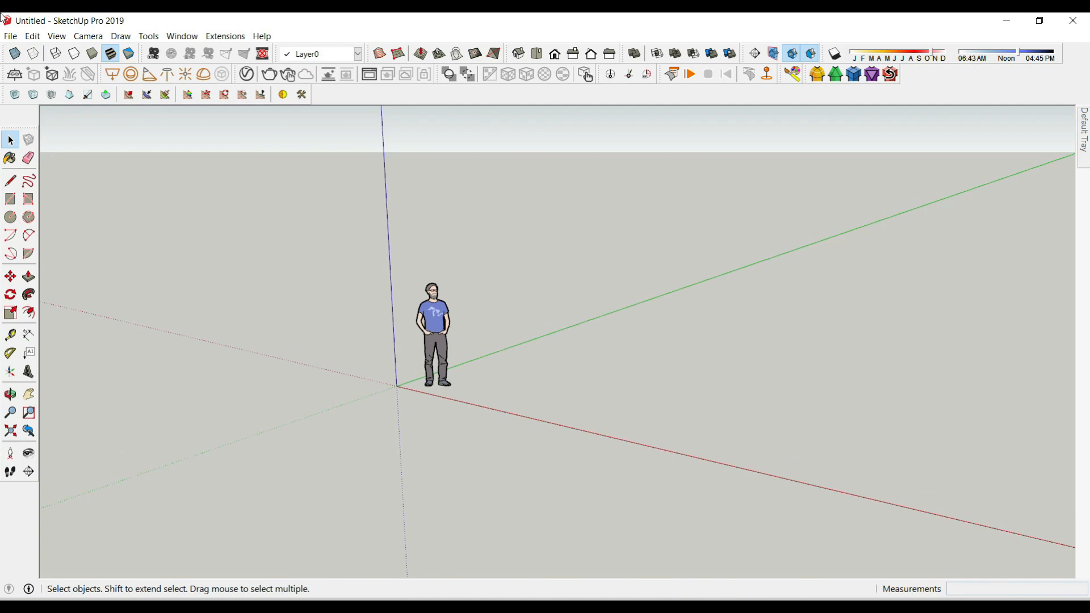
click(11, 36)
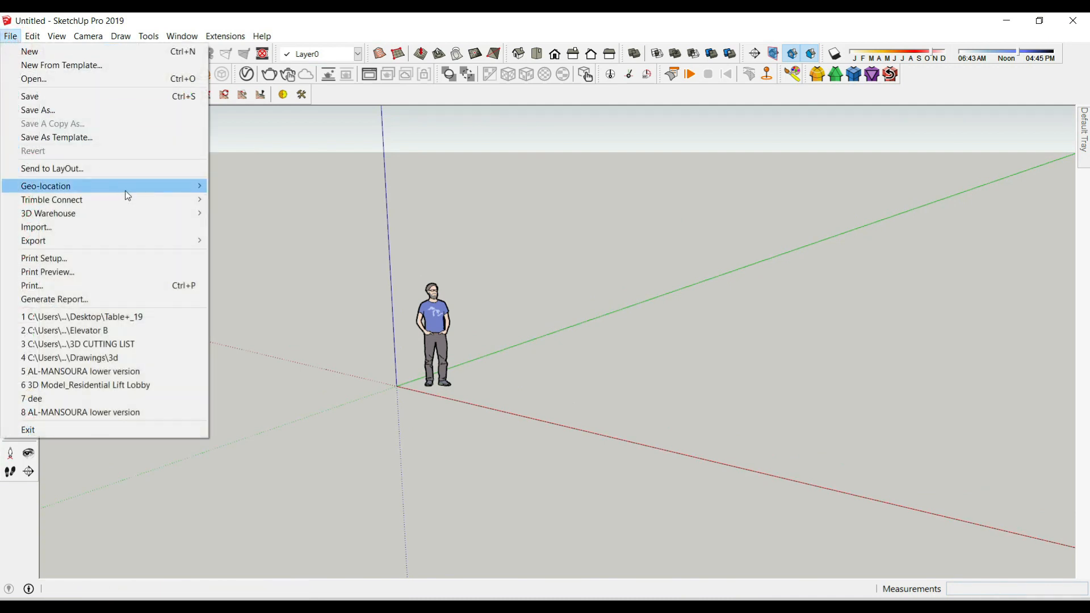
click(149, 228)
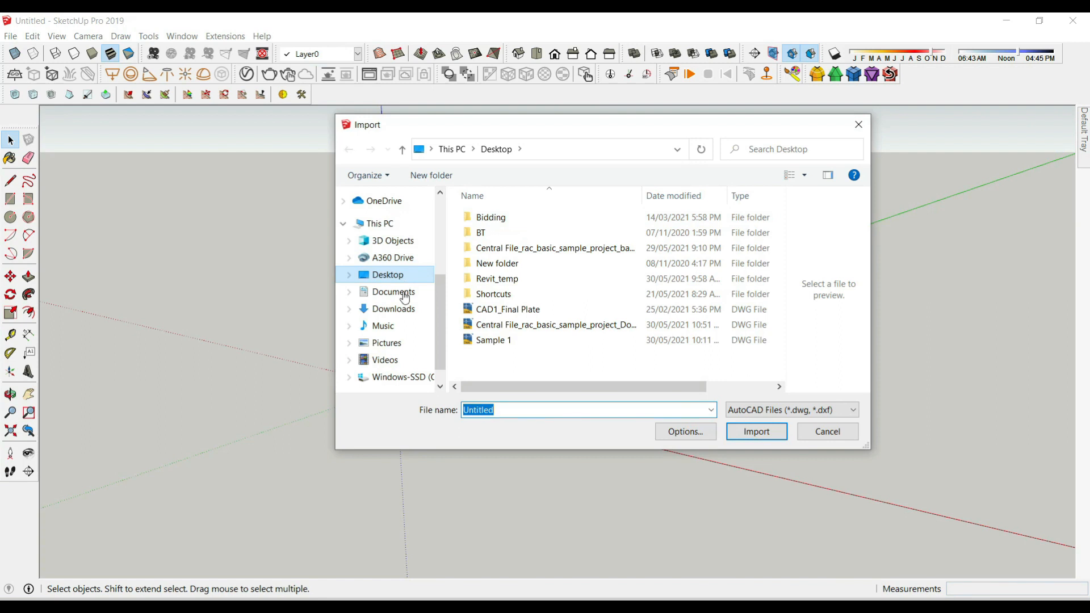
click(519, 324)
click(741, 432)
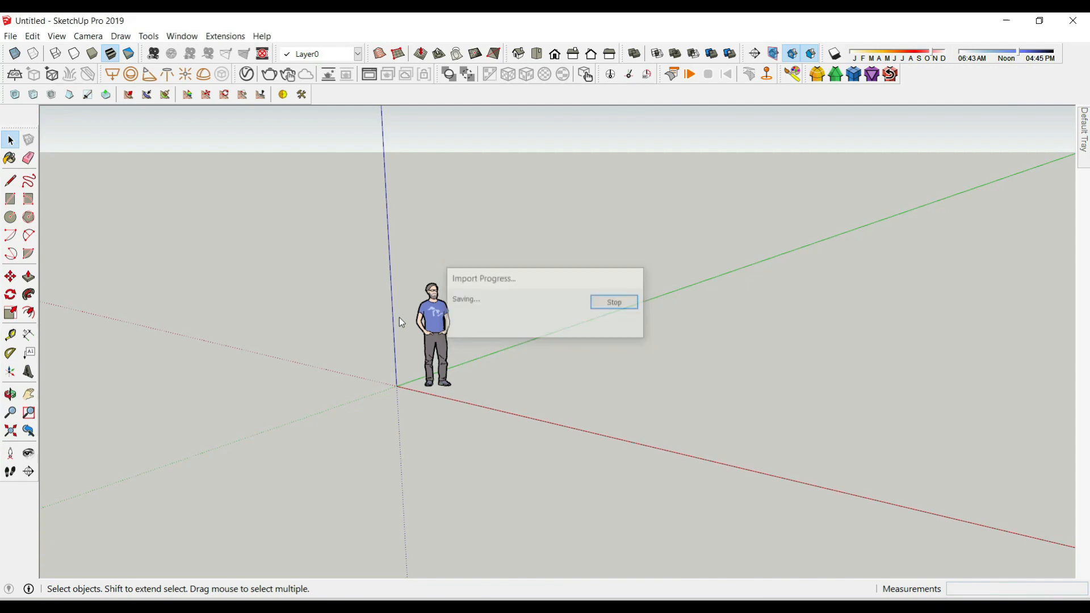
click(631, 417)
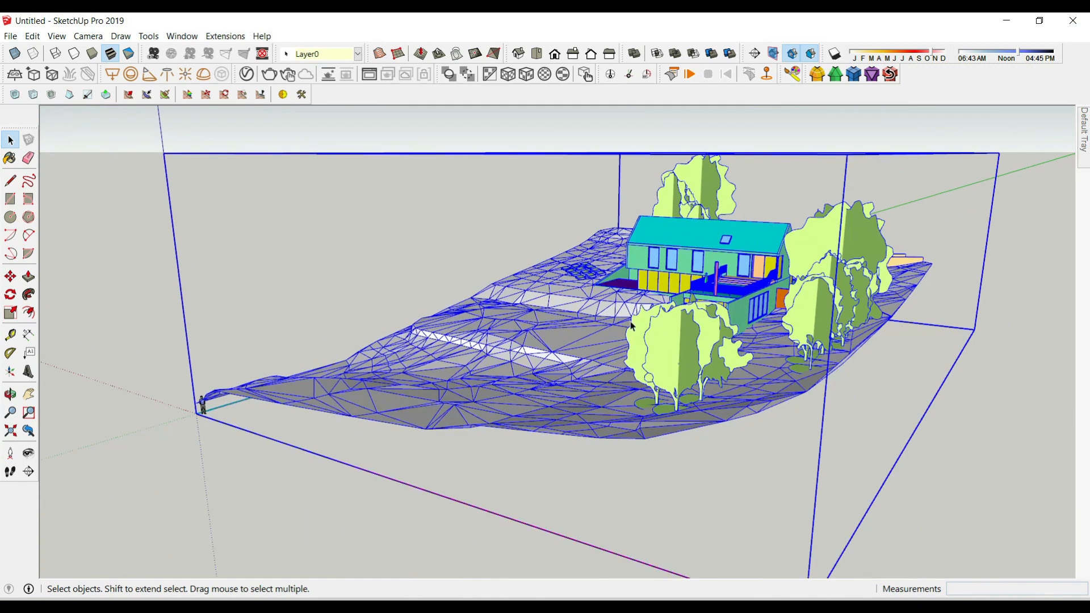
Explode the imported house and terrain component into its separate elements
middle_drag(627, 331, 652, 336)
scroll(652, 336, up, 4)
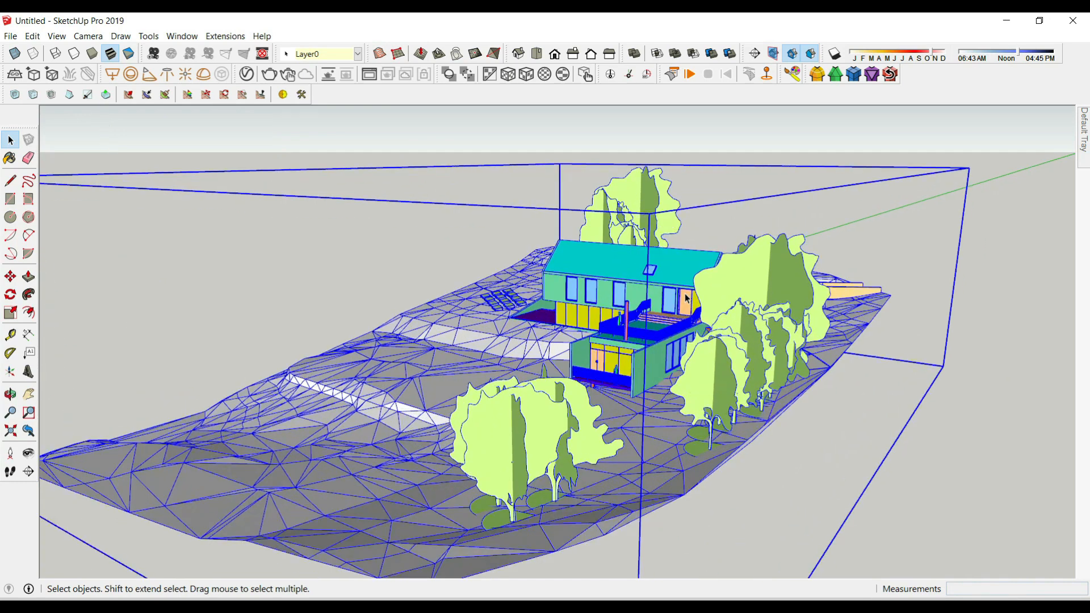
scroll(685, 297, down, 4)
middle_drag(817, 378, 953, 397)
middle_drag(510, 483, 728, 483)
click(613, 168)
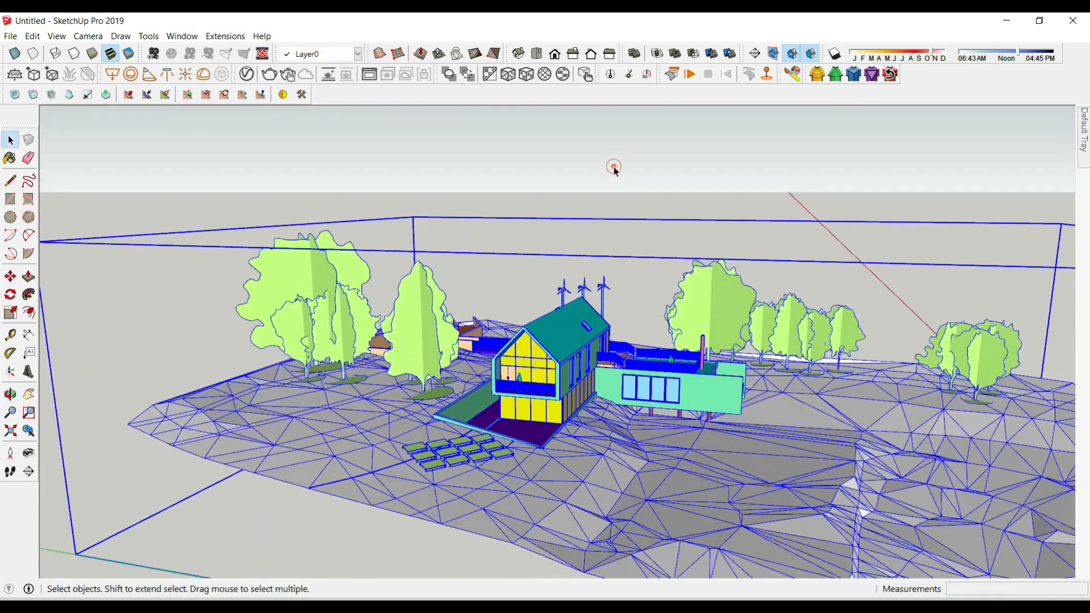
click(574, 328)
right_click(573, 328)
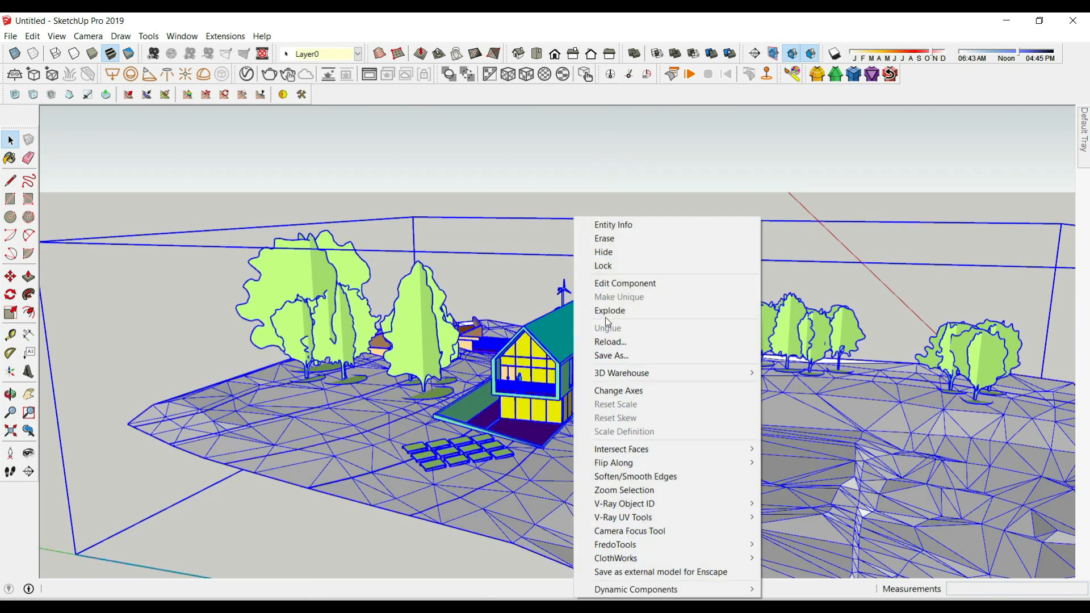
click(607, 311)
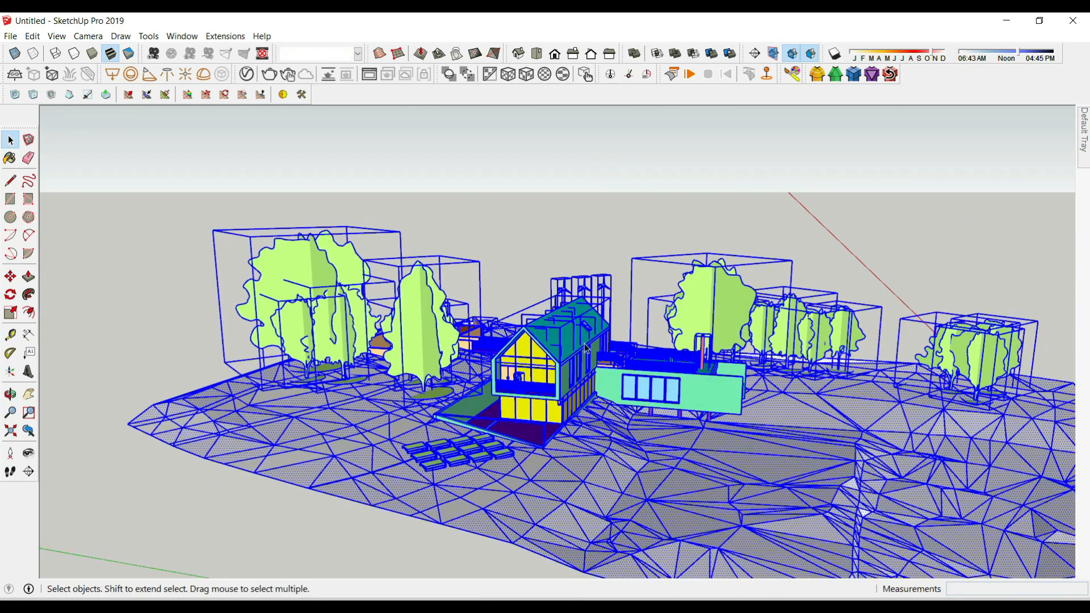
Select a curtain glazing element on the house's gable end to check it individually, and clear the selection
click(522, 359)
scroll(522, 360, up, 5)
click(517, 372)
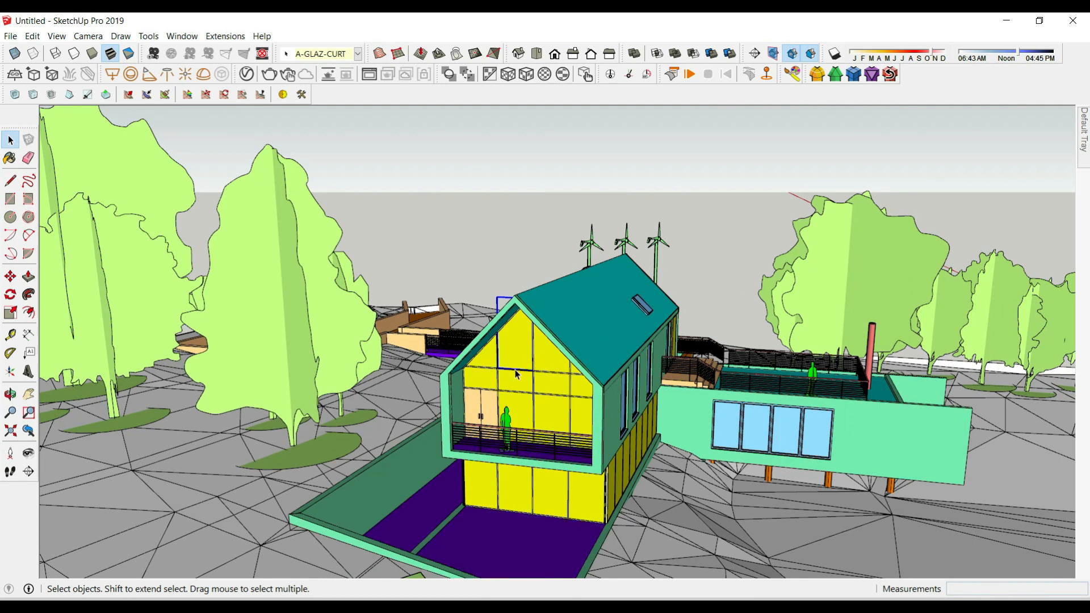
click(489, 191)
scroll(499, 202, down, 5)
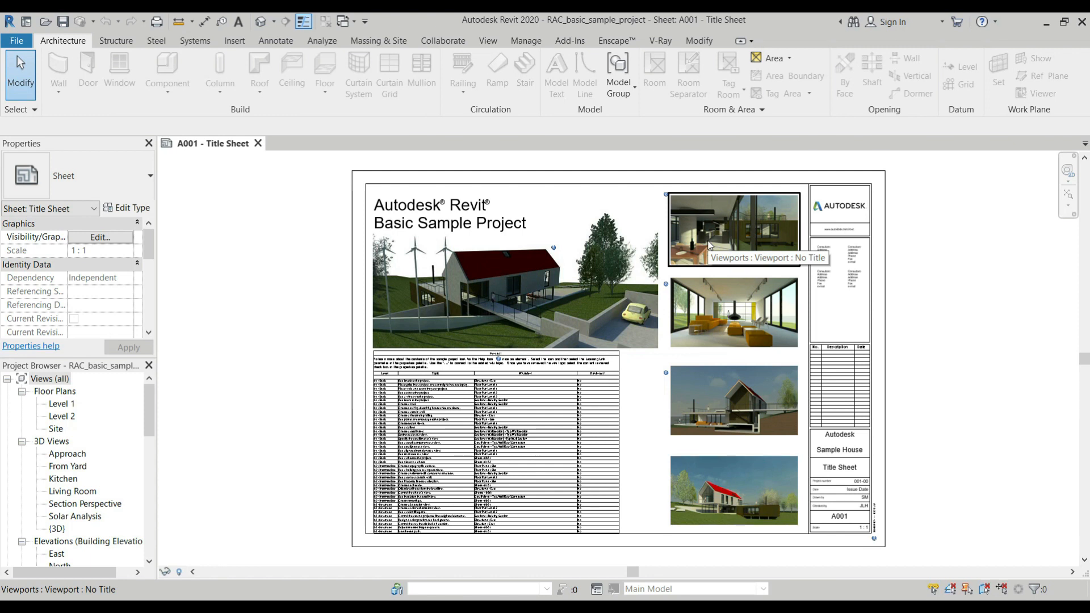
Create a new guide grid named Guide Grid 1 on the A001 title sheet
click(488, 40)
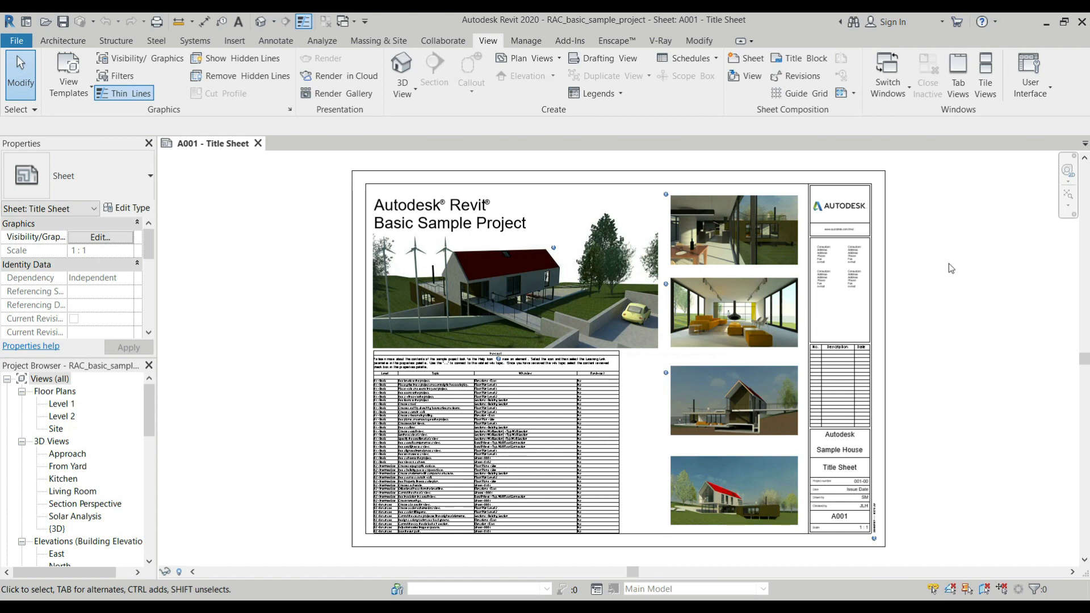
click(799, 93)
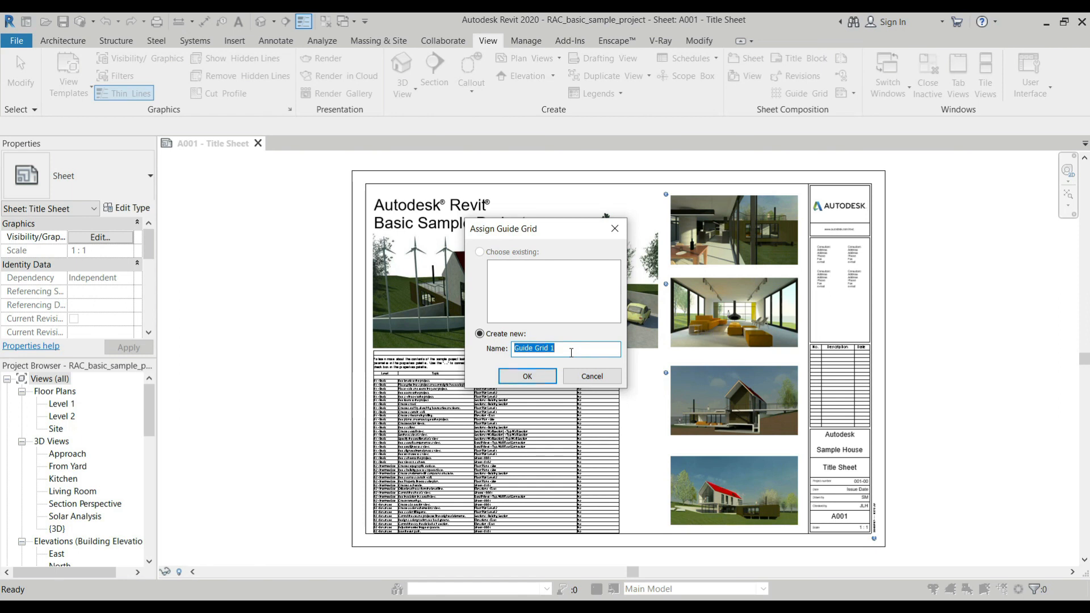
click(537, 375)
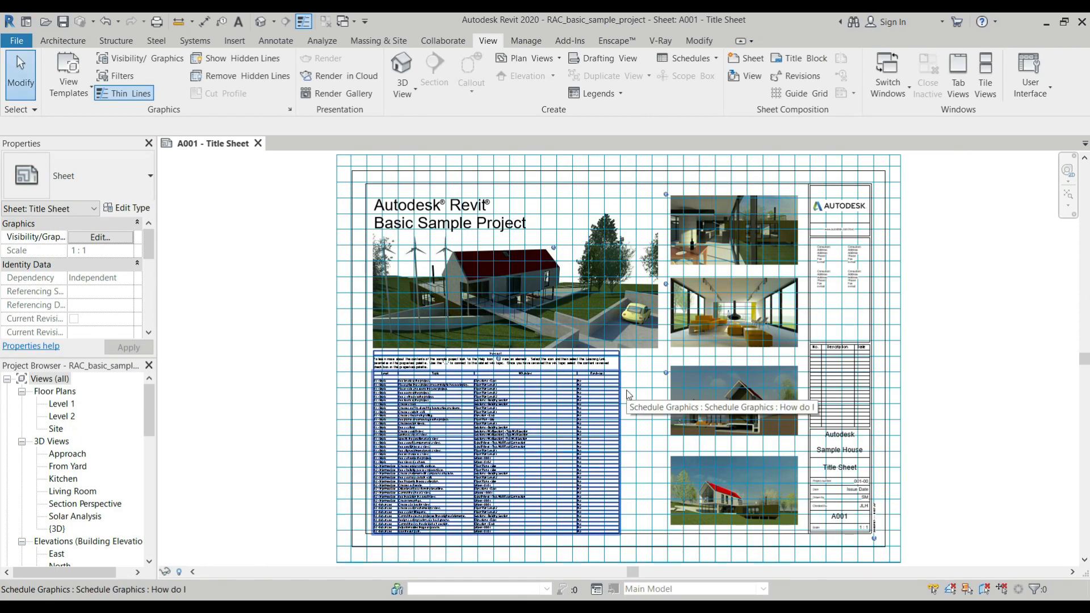
Resize the guide grid's four edges to fit the sheet's inner drawing frame, leaving out the title block column
scroll(464, 522, down, 2)
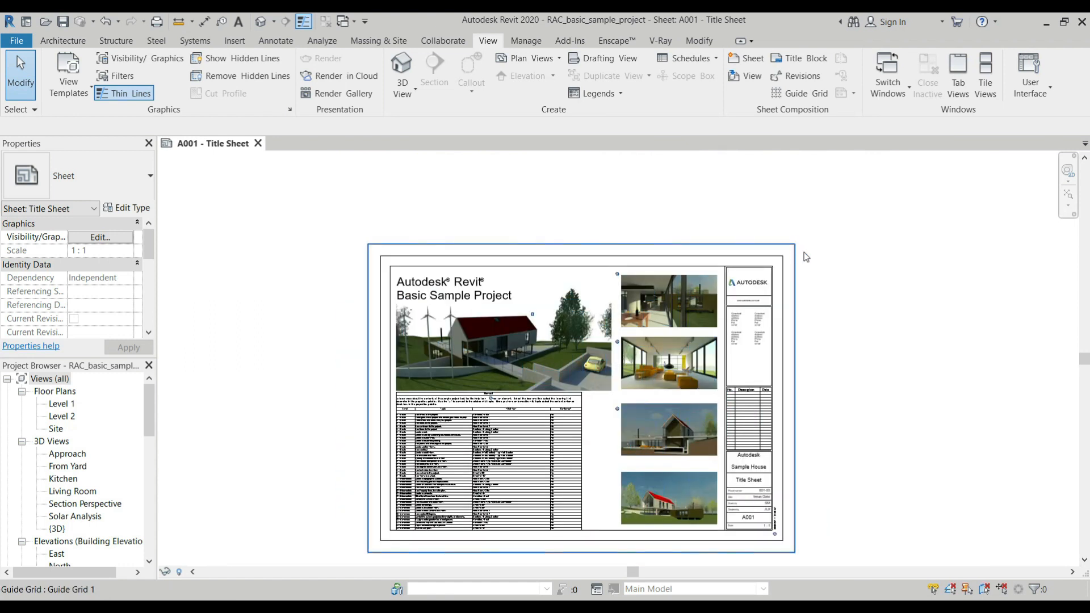
scroll(806, 257, up, 1)
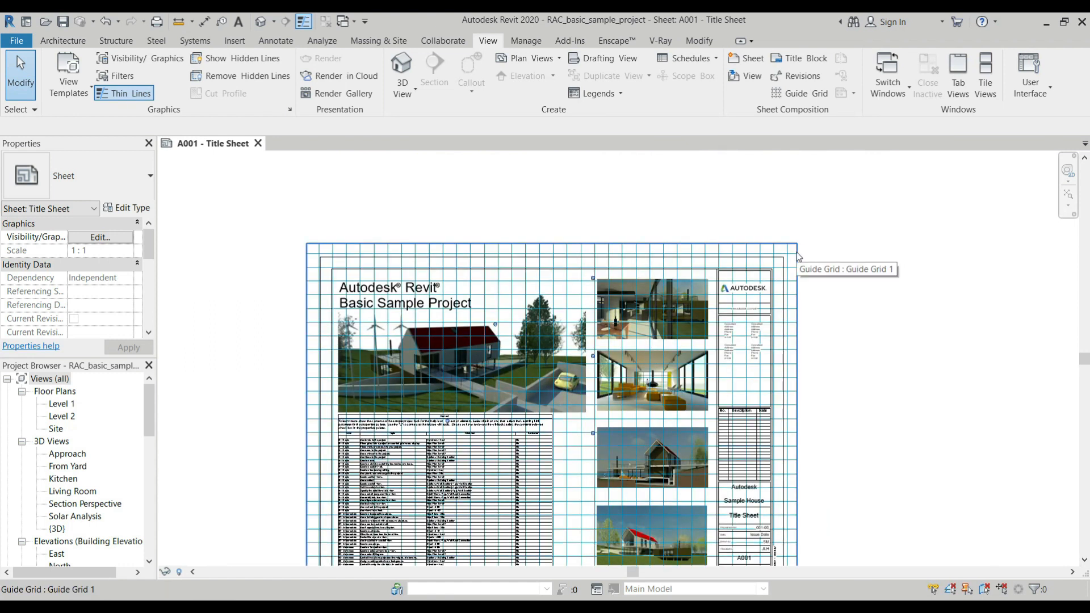
click(797, 256)
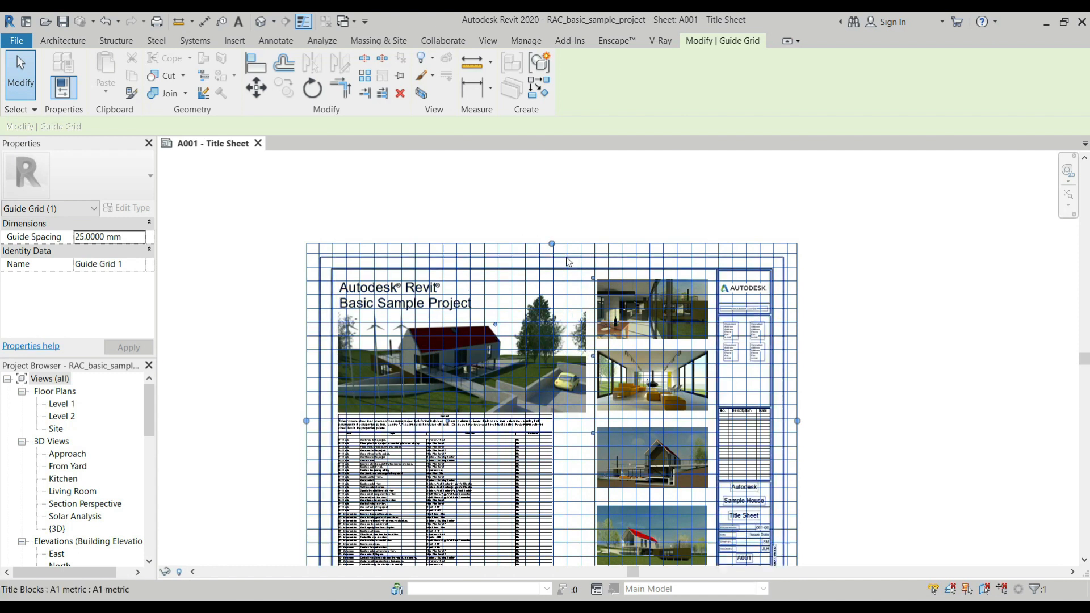
scroll(550, 240, up, 2)
drag(549, 240, 546, 276)
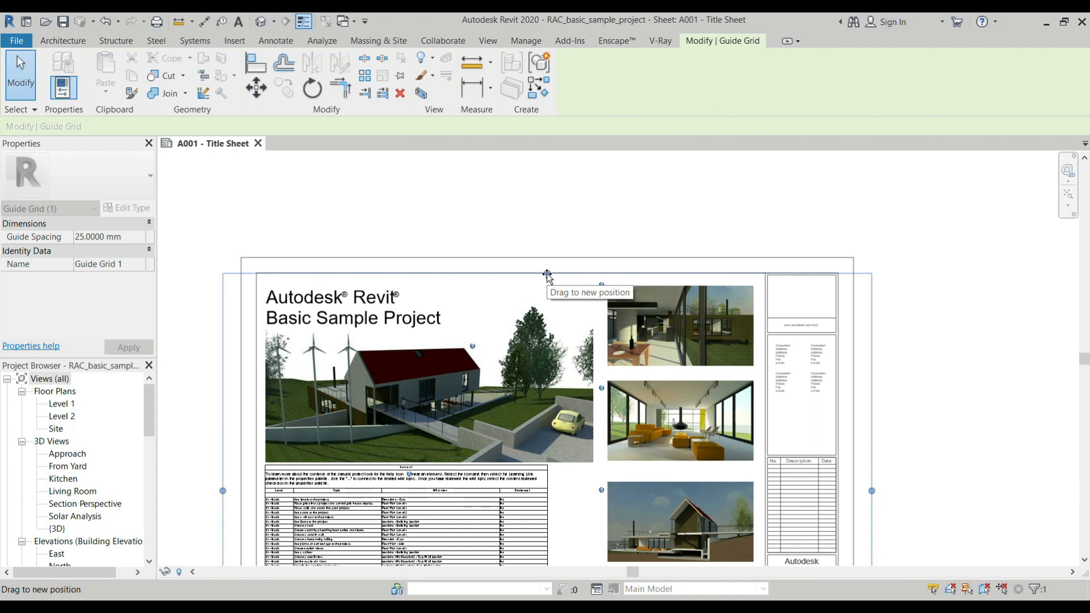
drag(547, 277, 547, 274)
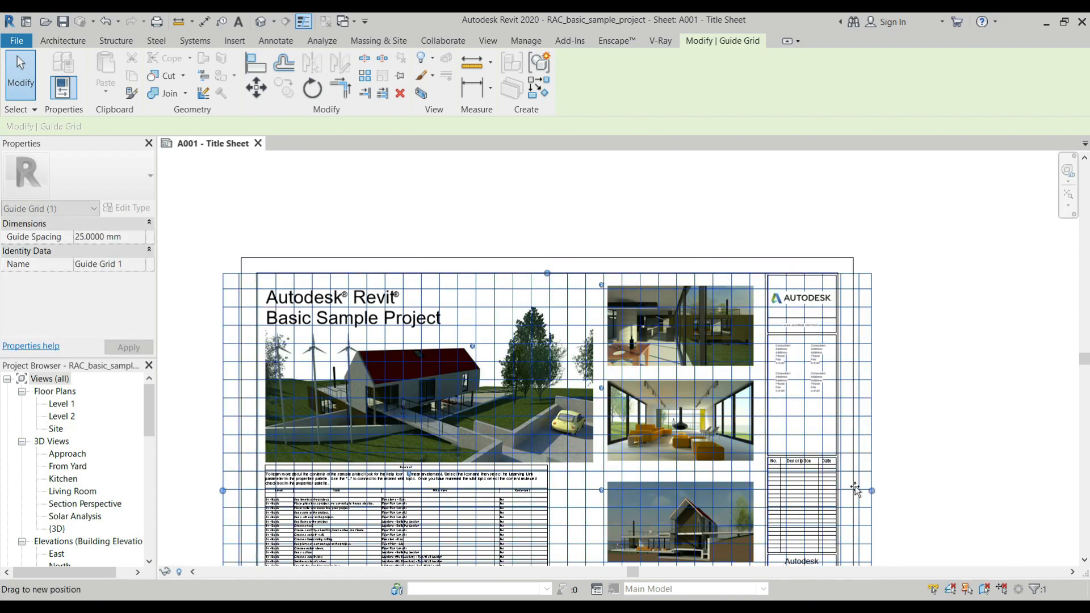
drag(793, 483, 765, 492)
scroll(569, 268, down, 3)
scroll(544, 380, up, 3)
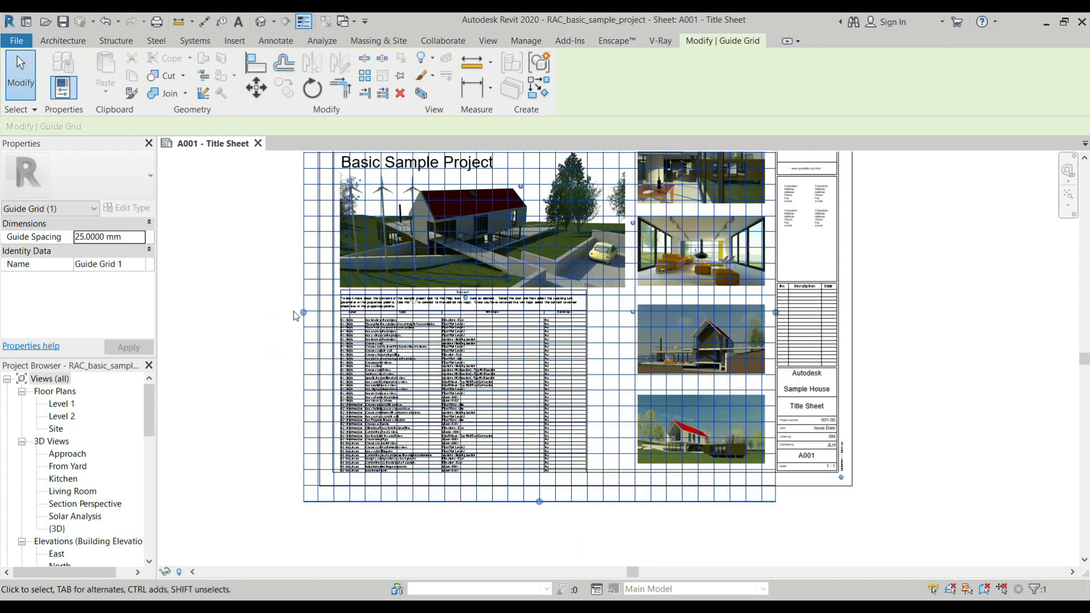
drag(303, 311, 333, 312)
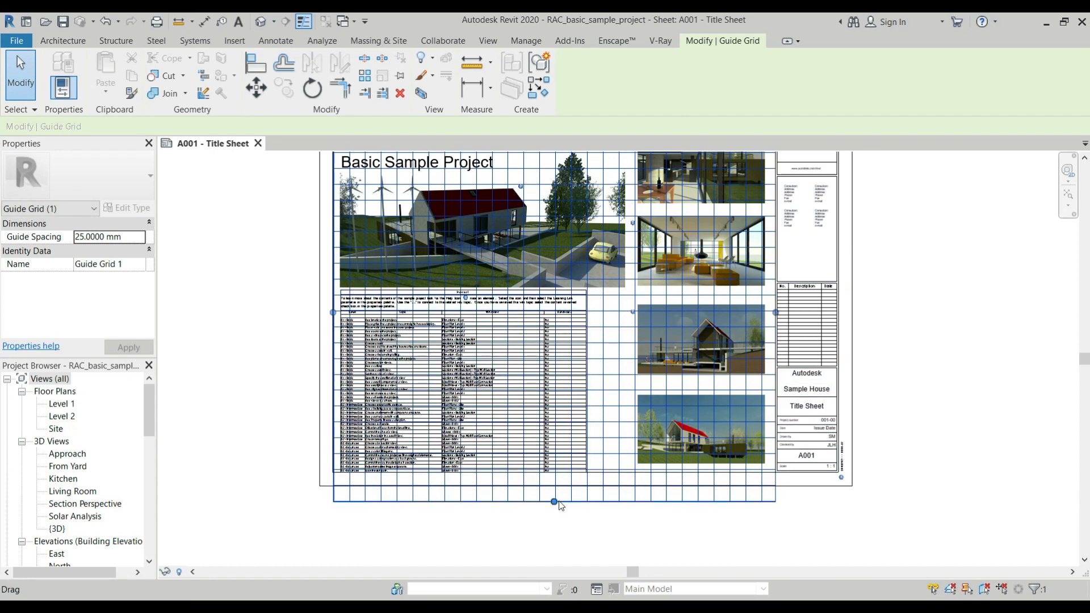
drag(553, 500, 558, 470)
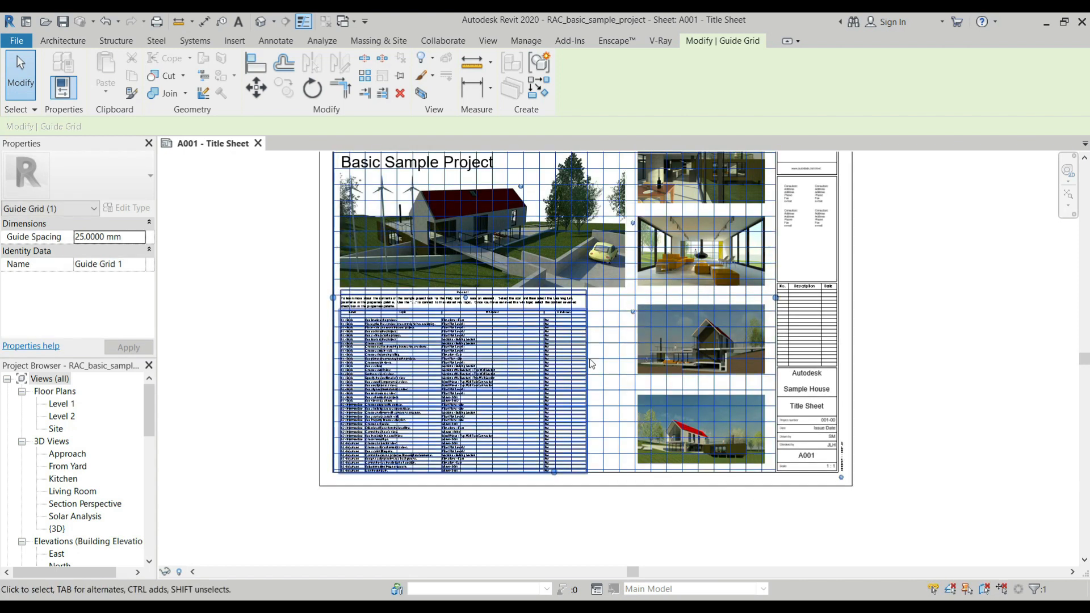
Set the guide grid's spacing to 50 mm and clear the selection
click(138, 238)
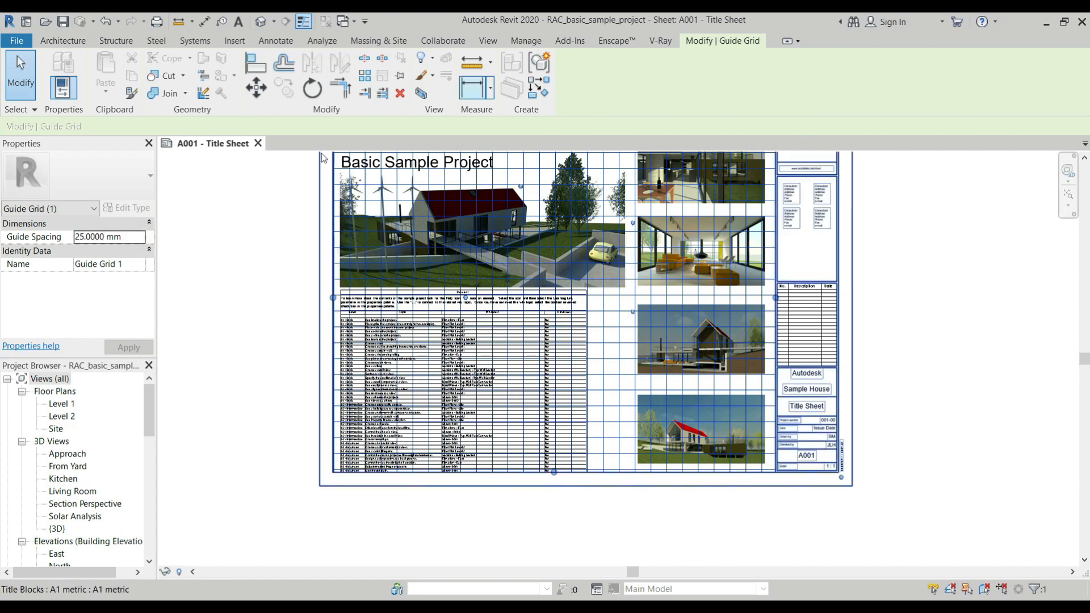
click(80, 236)
drag(87, 236, 46, 236)
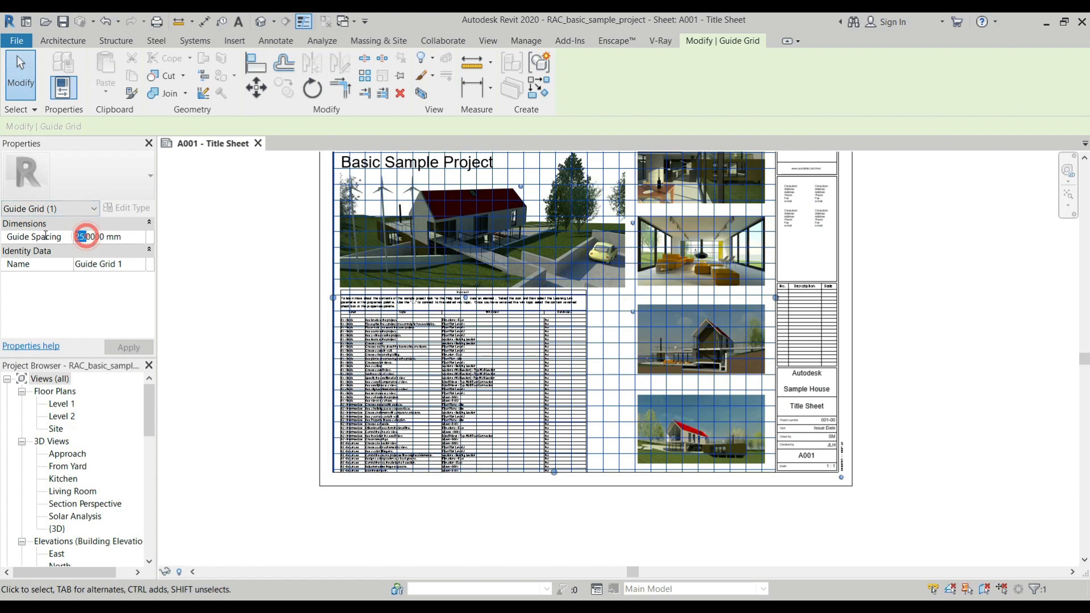
text(50.)
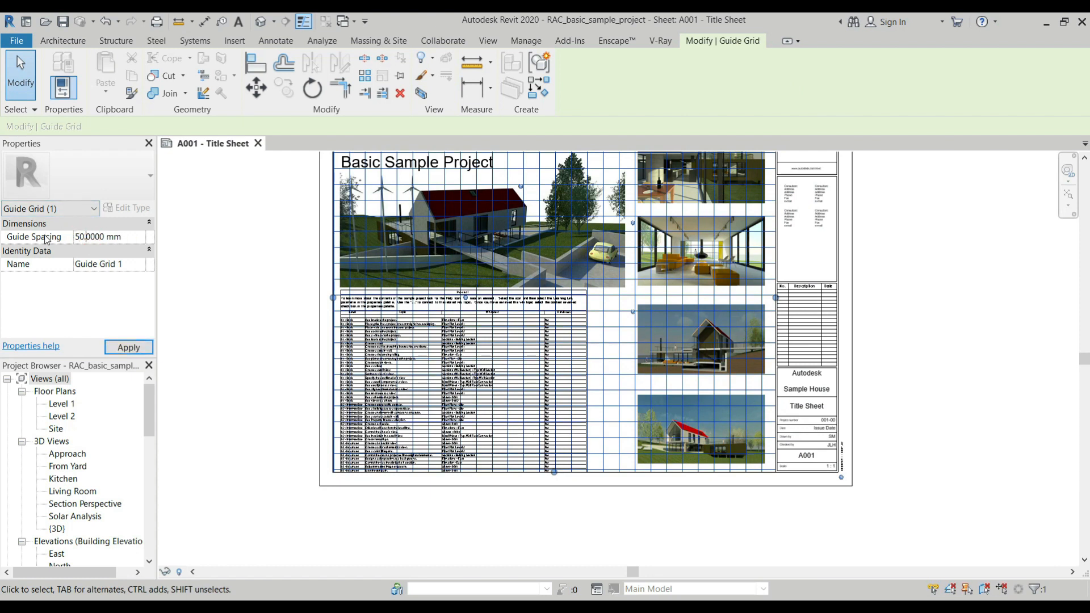
key(Return)
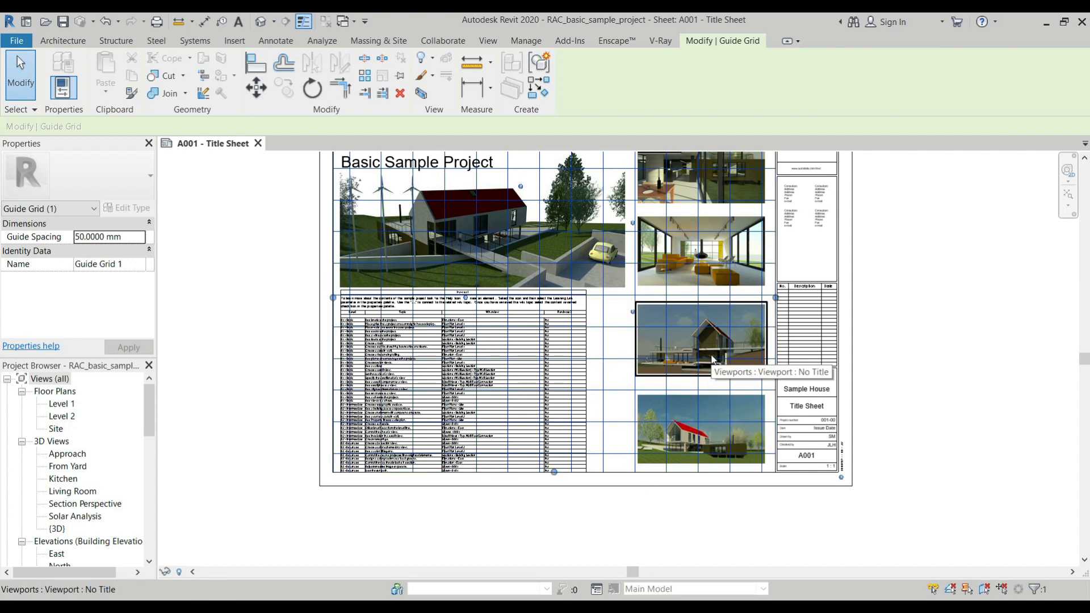
click(255, 310)
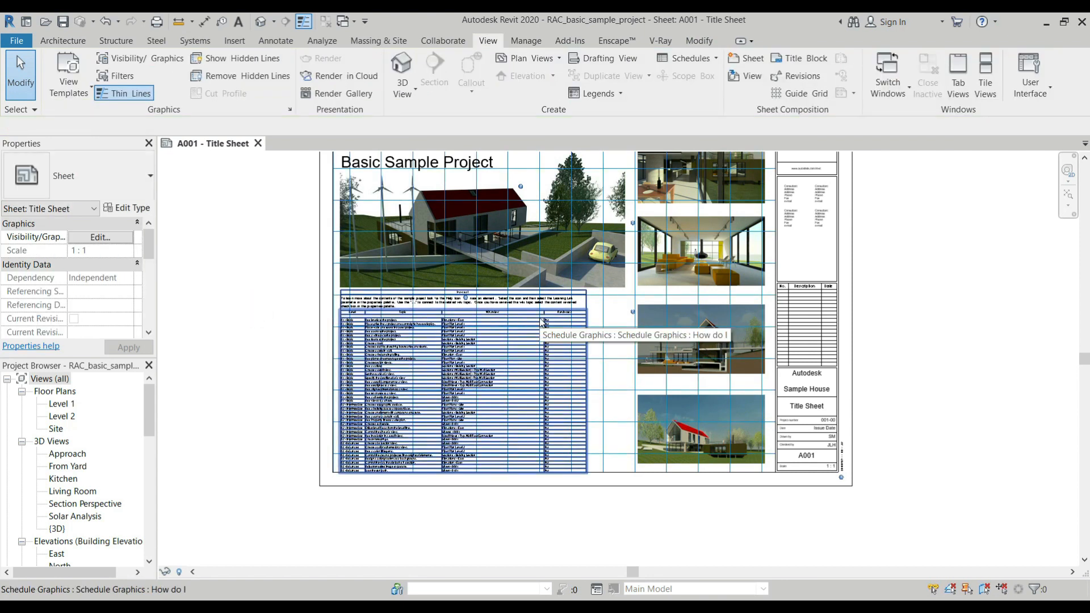
Open sheet A101 - Site Plan and assign Guide Grid 1 to it
scroll(121, 442, down, 4)
scroll(121, 443, down, 5)
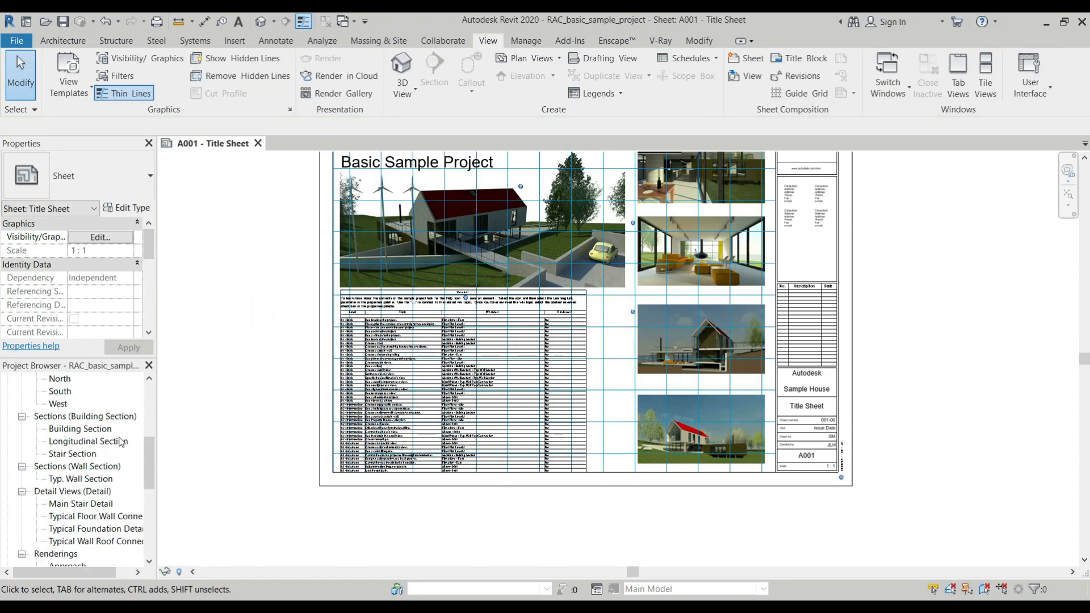
scroll(114, 461, down, 5)
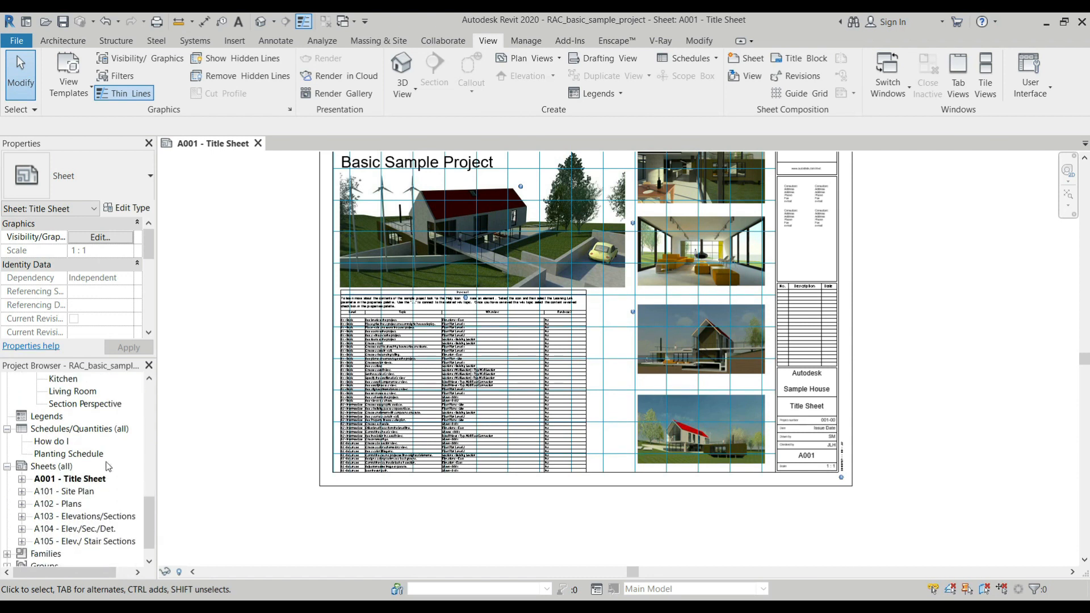
click(76, 491)
double_click(73, 495)
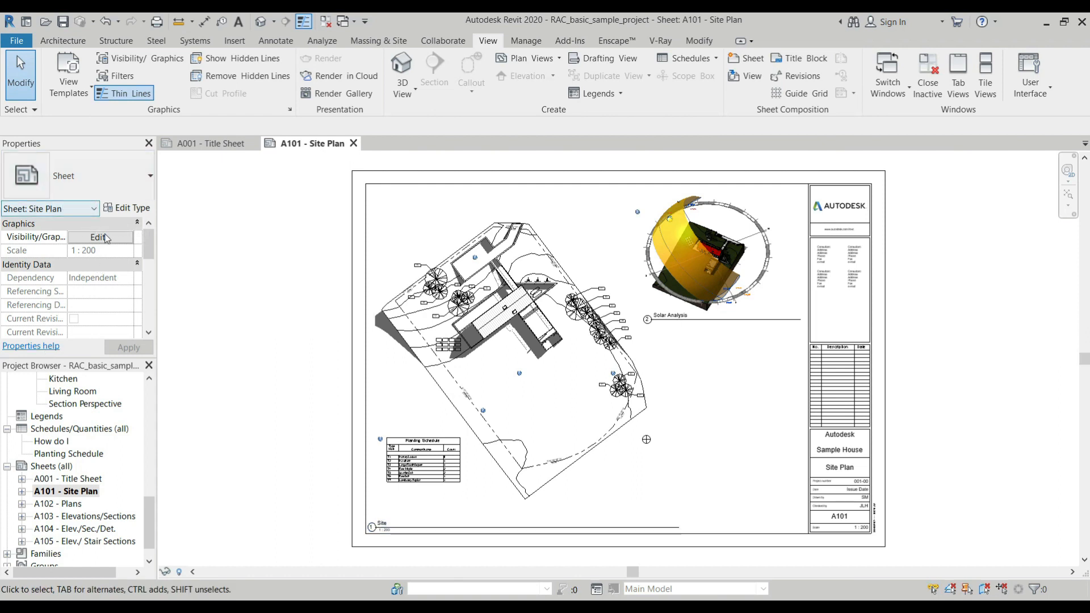
scroll(82, 245, down, 5)
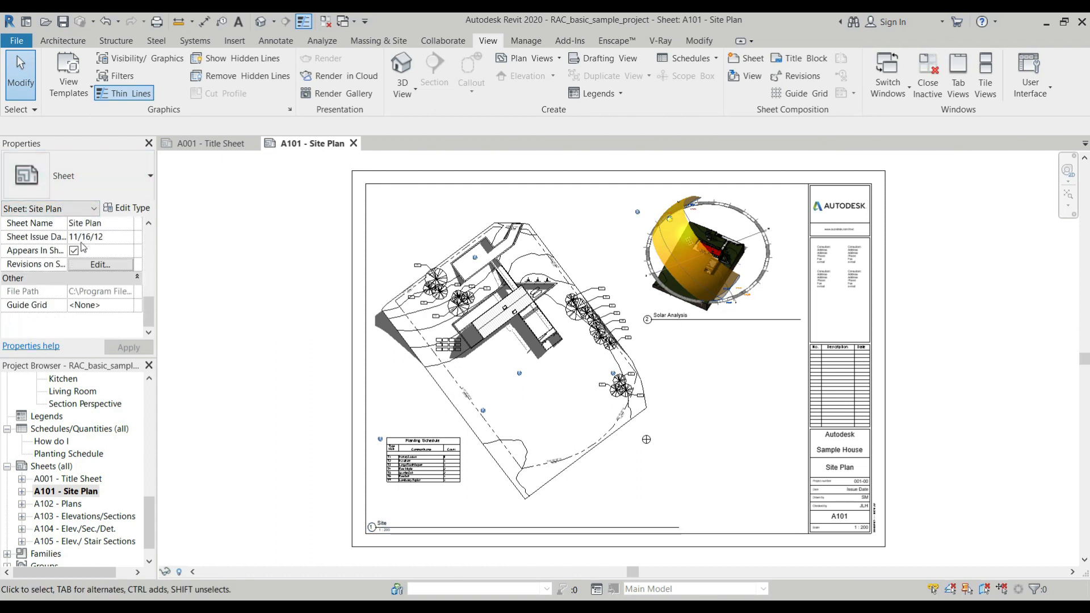
click(126, 307)
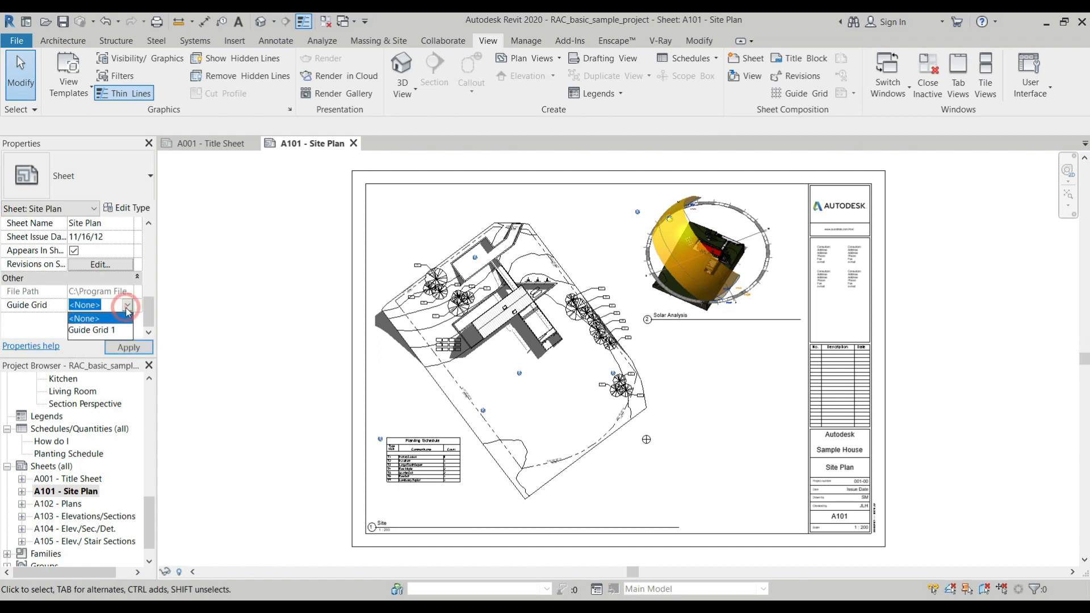
click(100, 334)
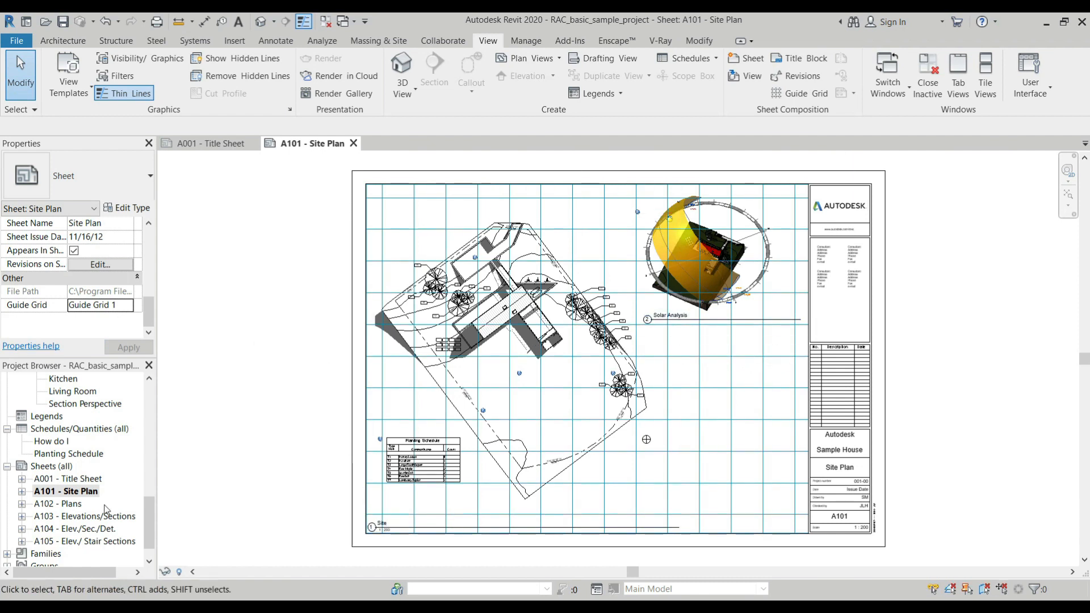
Open sheet A102 - Plans and assign Guide Grid 1 to it
click(78, 503)
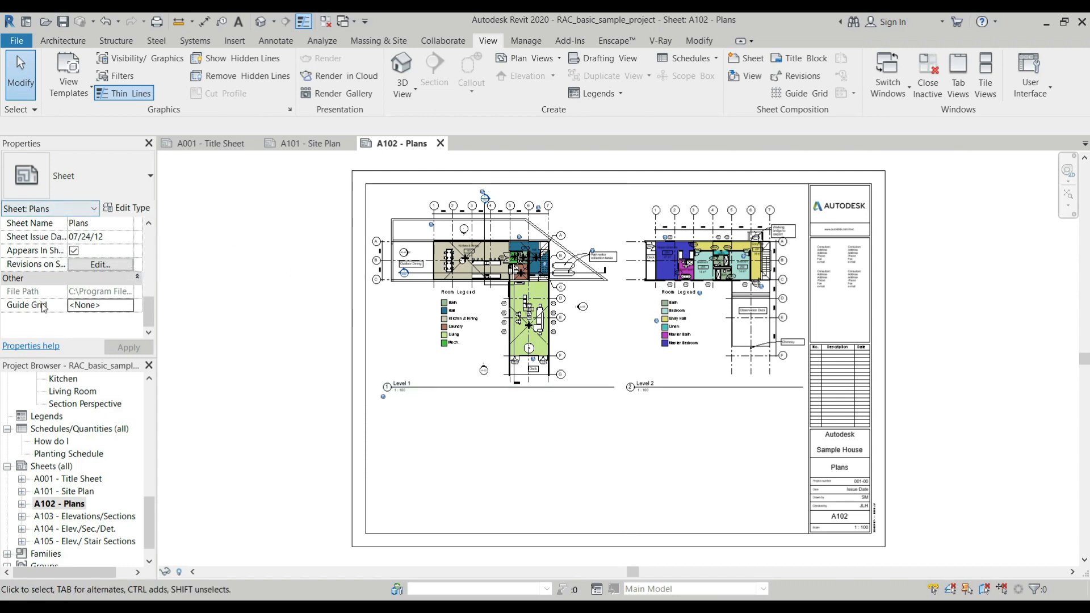
click(91, 308)
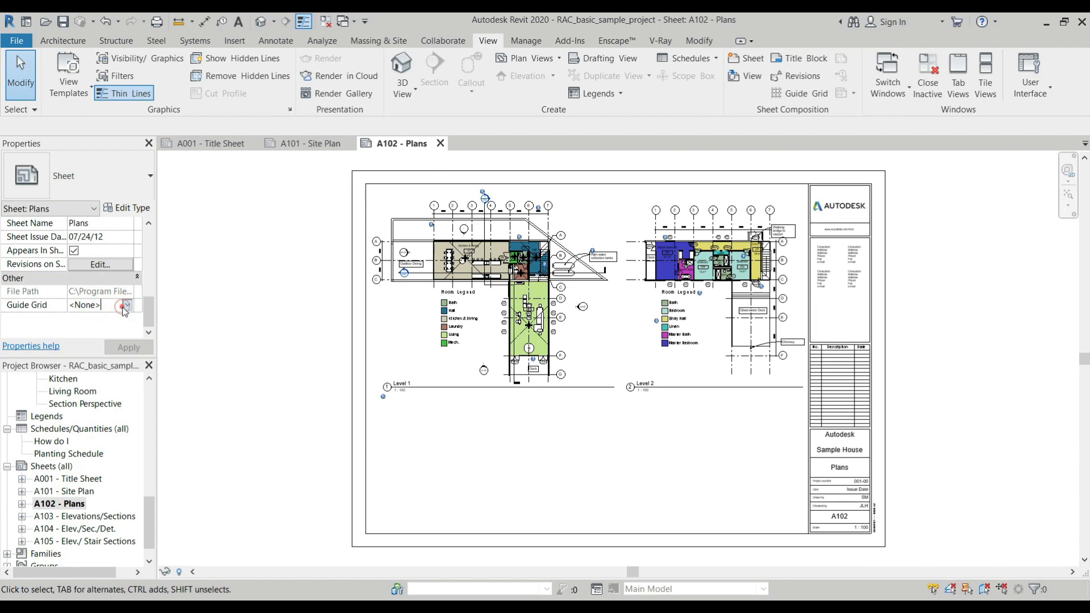
click(120, 306)
click(104, 331)
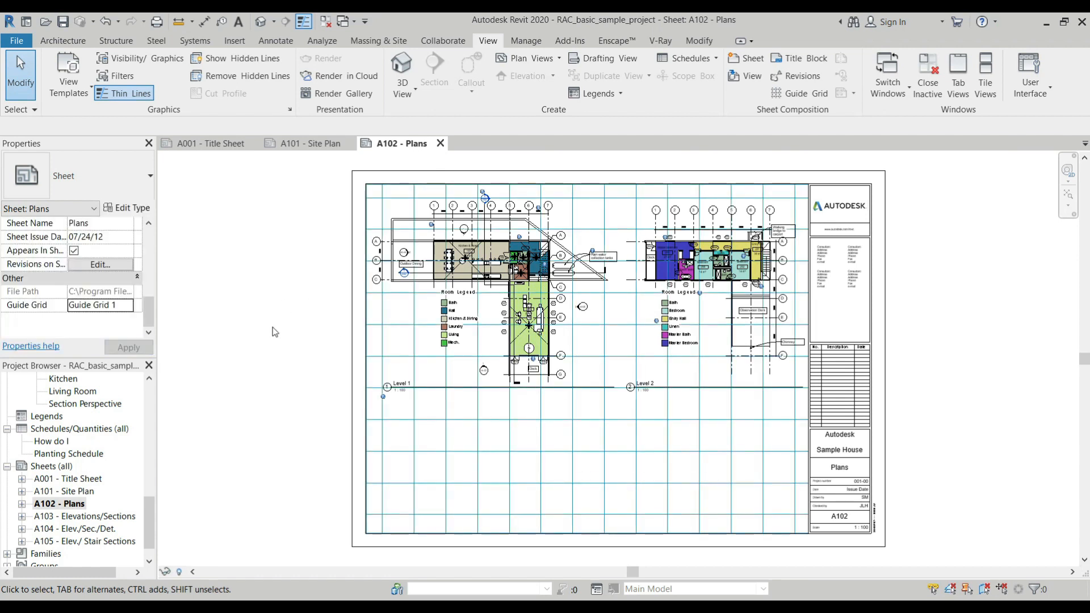
Set the Plans sheet's guide grid to none, and assign Guide Grid 1 again
click(127, 302)
click(85, 318)
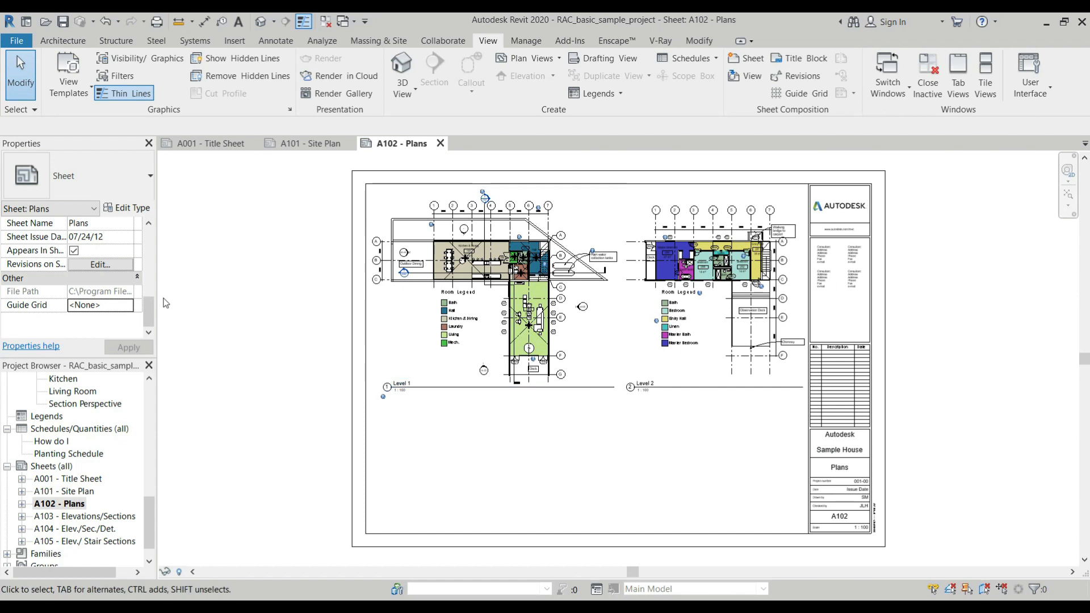
click(128, 303)
click(93, 326)
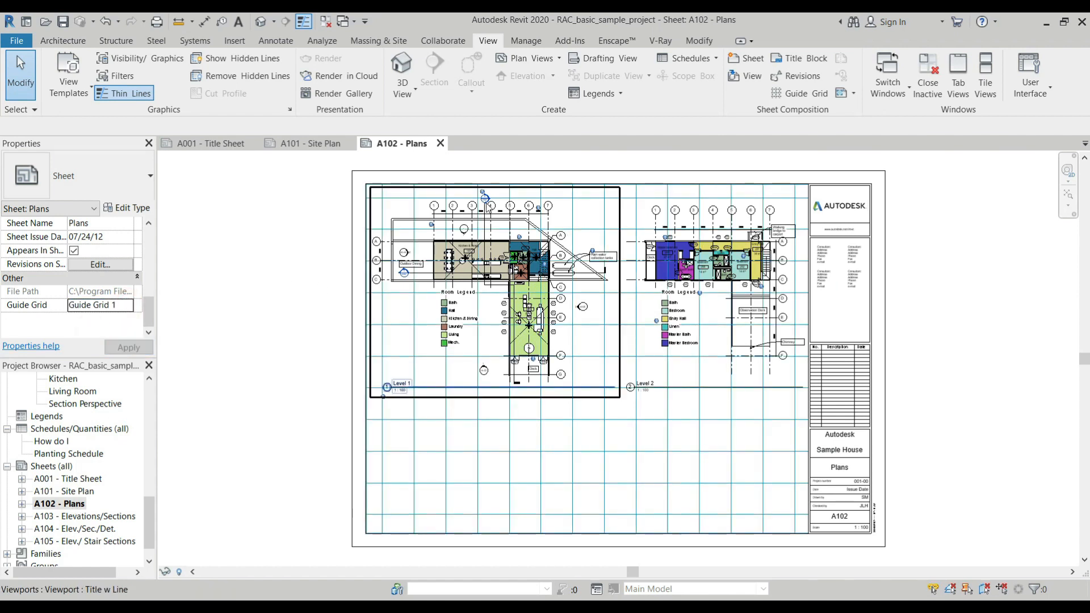
Move the Level 1 viewport with Constrain enabled, from the Kitchen & Dining room's upper-left corner to the adjacent vertical guide grid line
scroll(566, 237, up, 5)
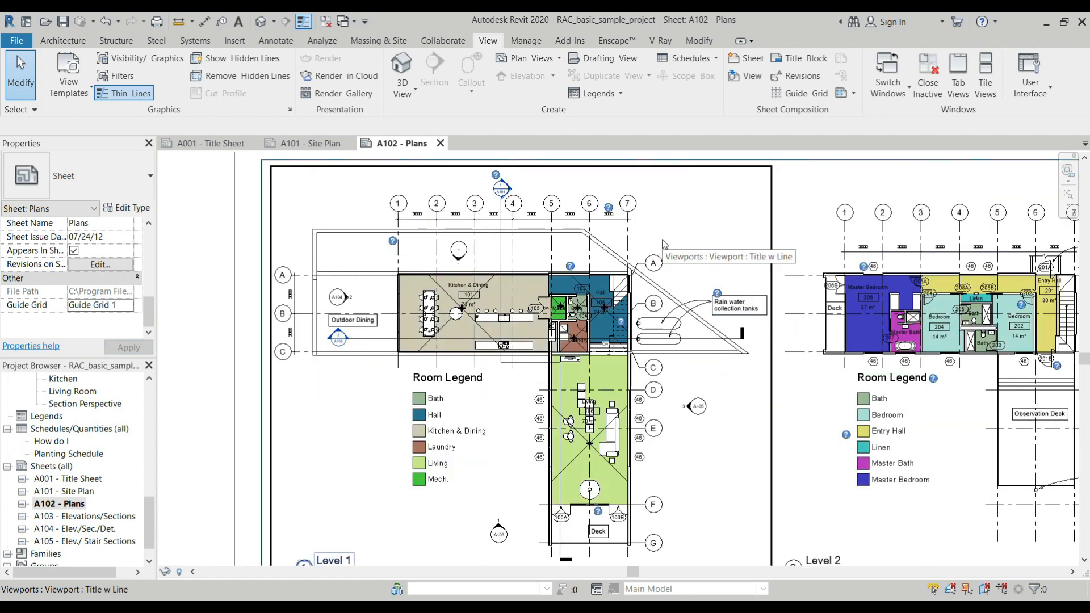
click(763, 227)
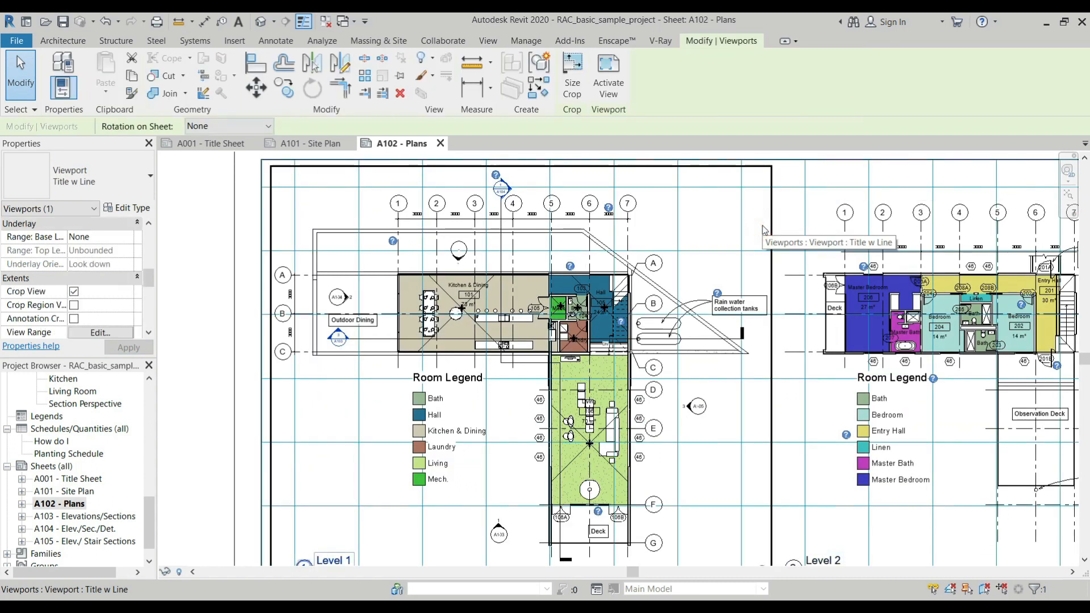
key(m)
key(v)
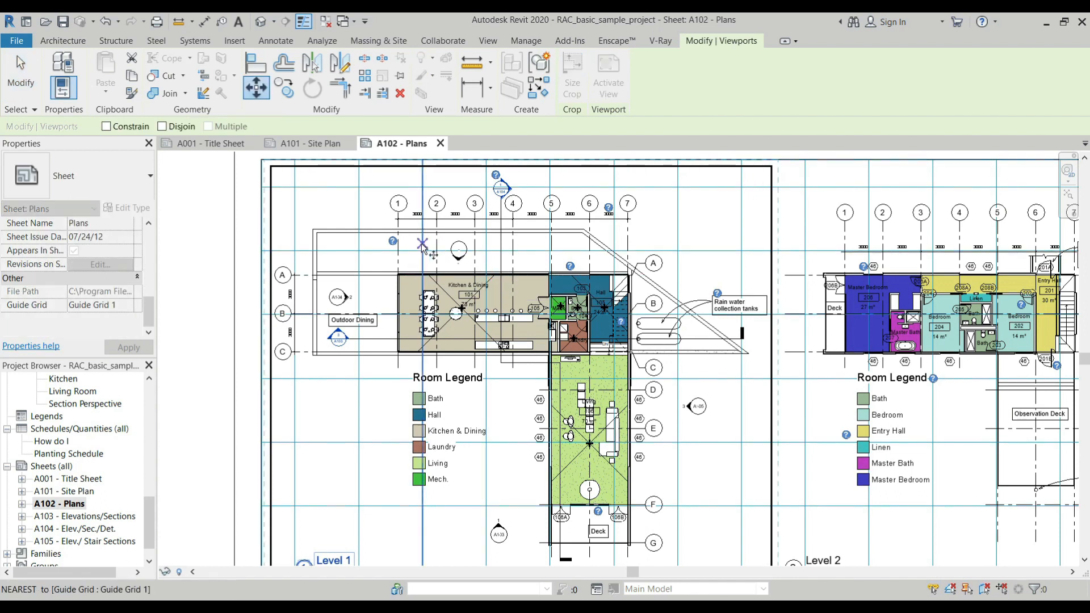
scroll(400, 214, up, 3)
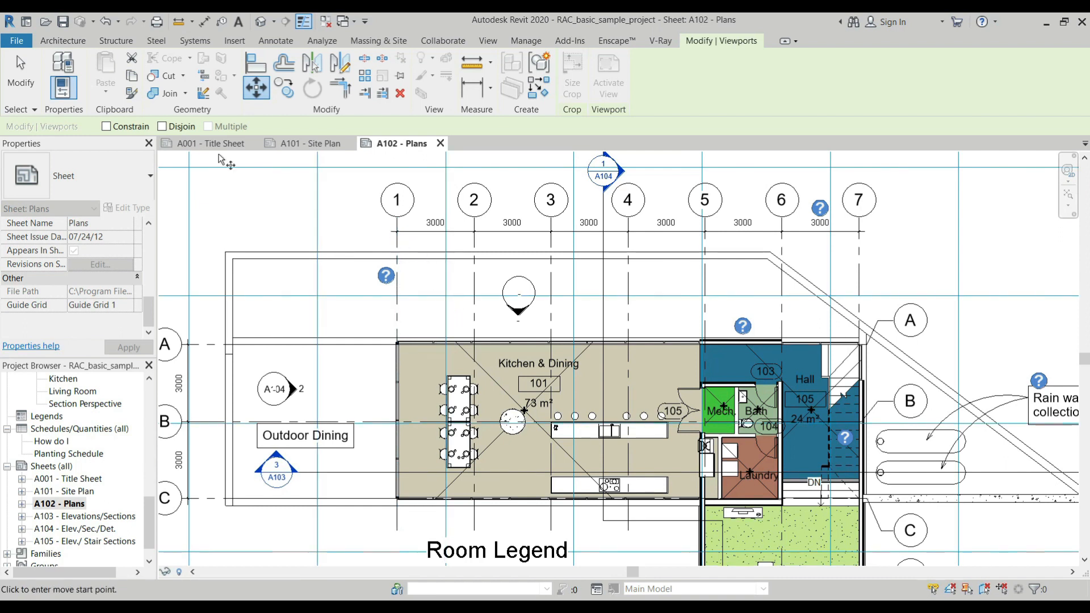
click(106, 126)
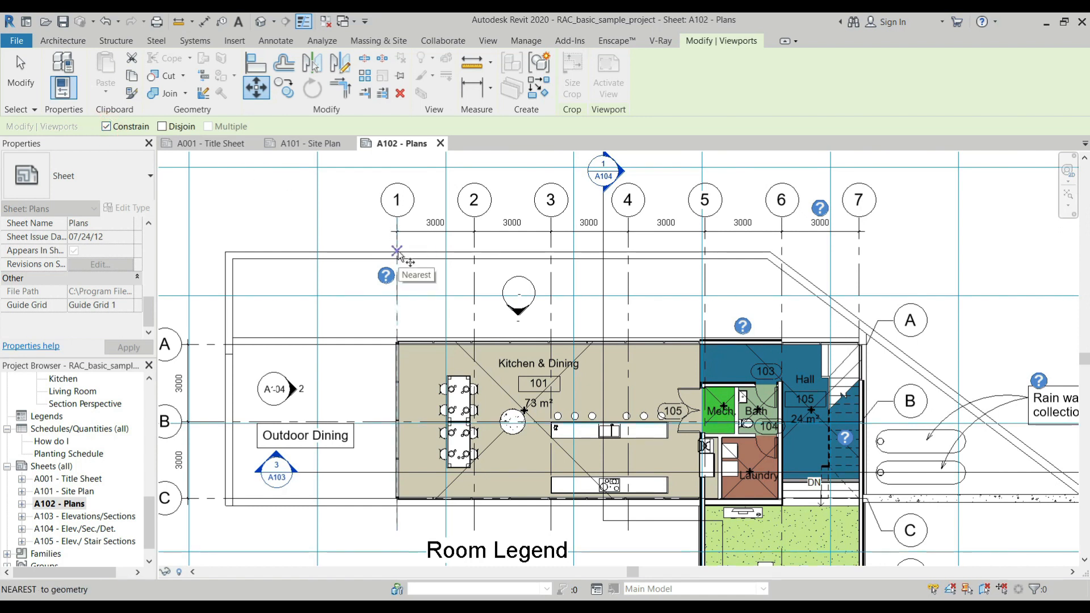
scroll(396, 344, up, 5)
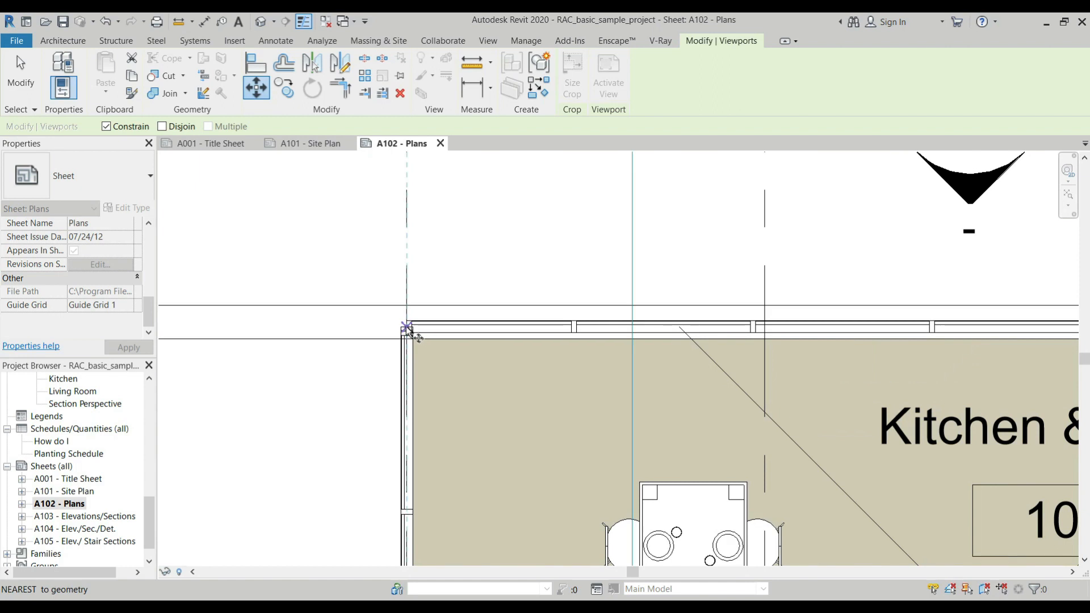
scroll(408, 326, down, 5)
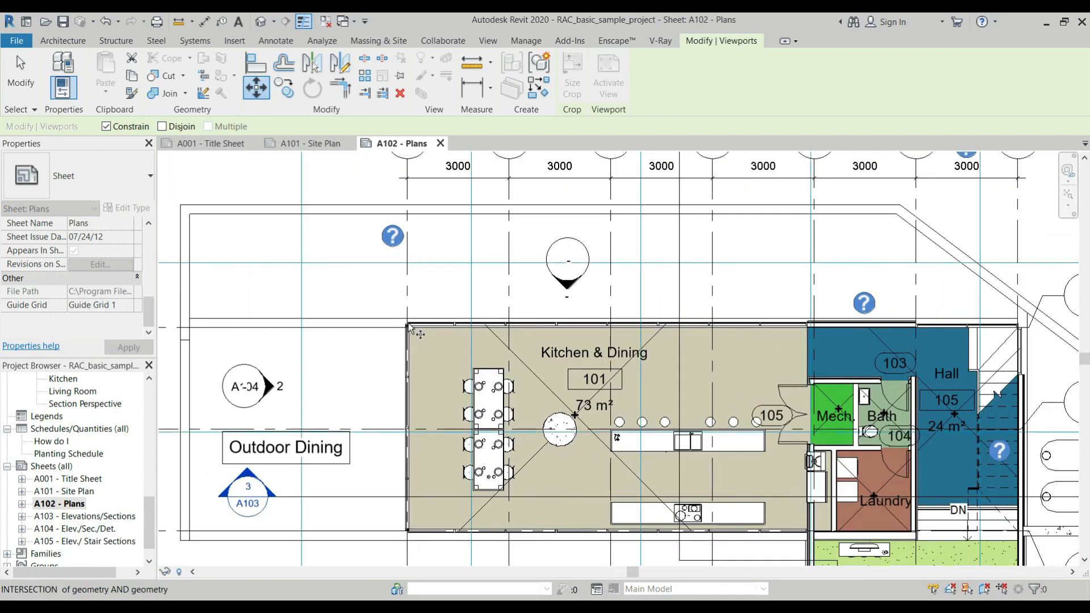
scroll(408, 328, down, 2)
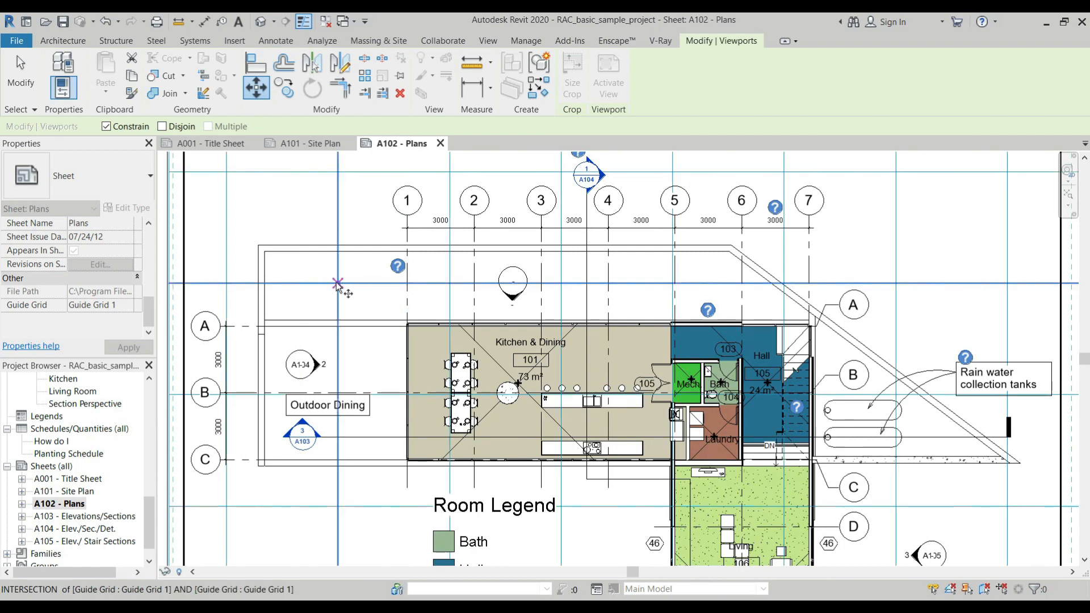
click(408, 325)
click(339, 289)
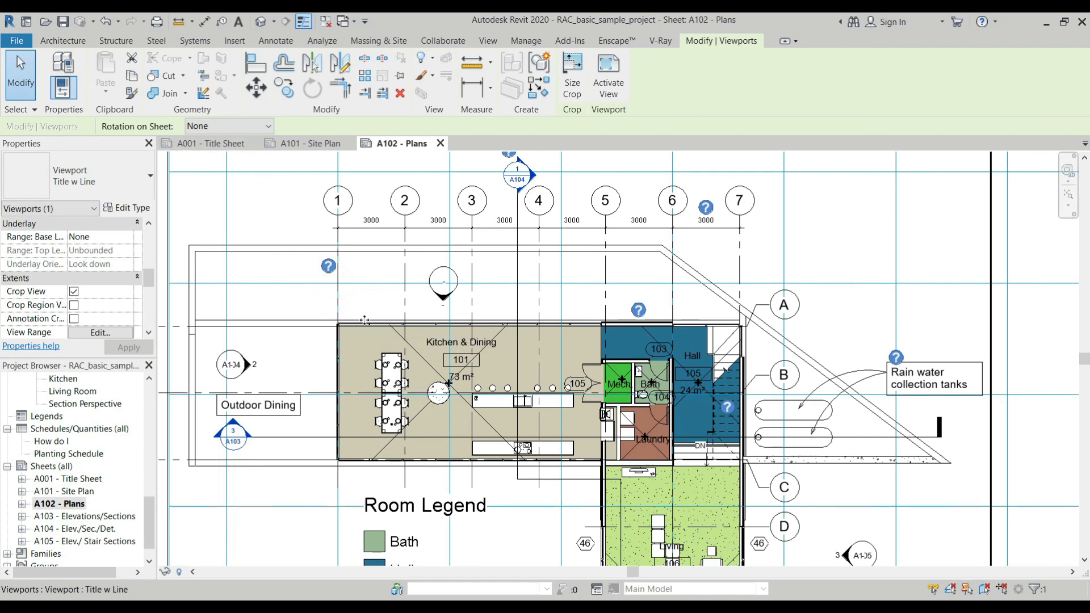
Move the Level 1 viewport with Constrain turned off, from gridline 3 to the vertical guide grid line between gridlines 4 and 5, and deselect it
scroll(481, 276, down, 3)
scroll(657, 308, down, 2)
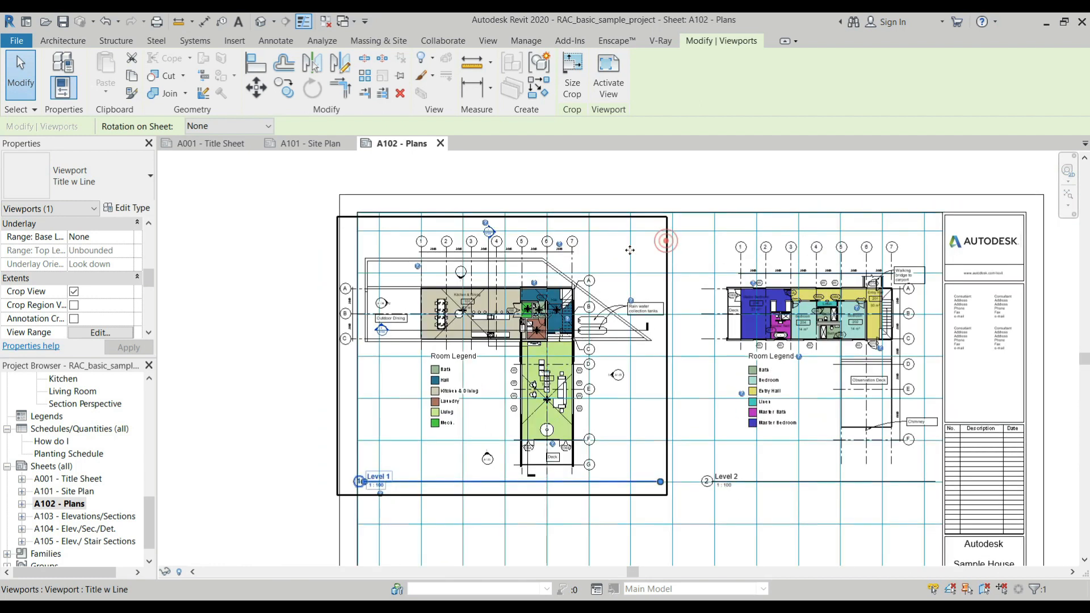
scroll(489, 263, up, 1)
scroll(489, 263, up, 5)
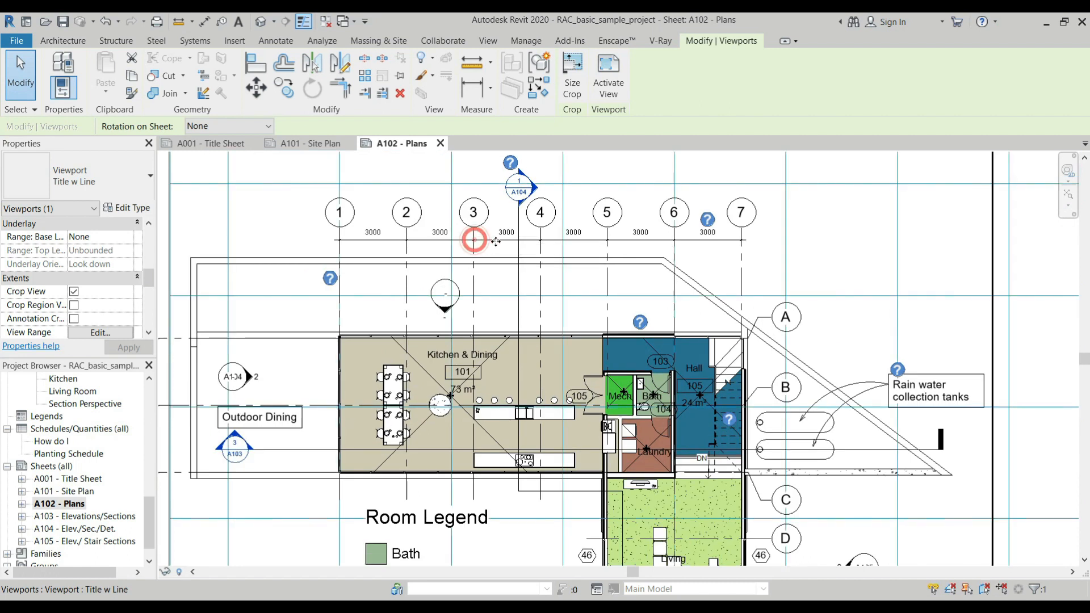
key(m)
key(v)
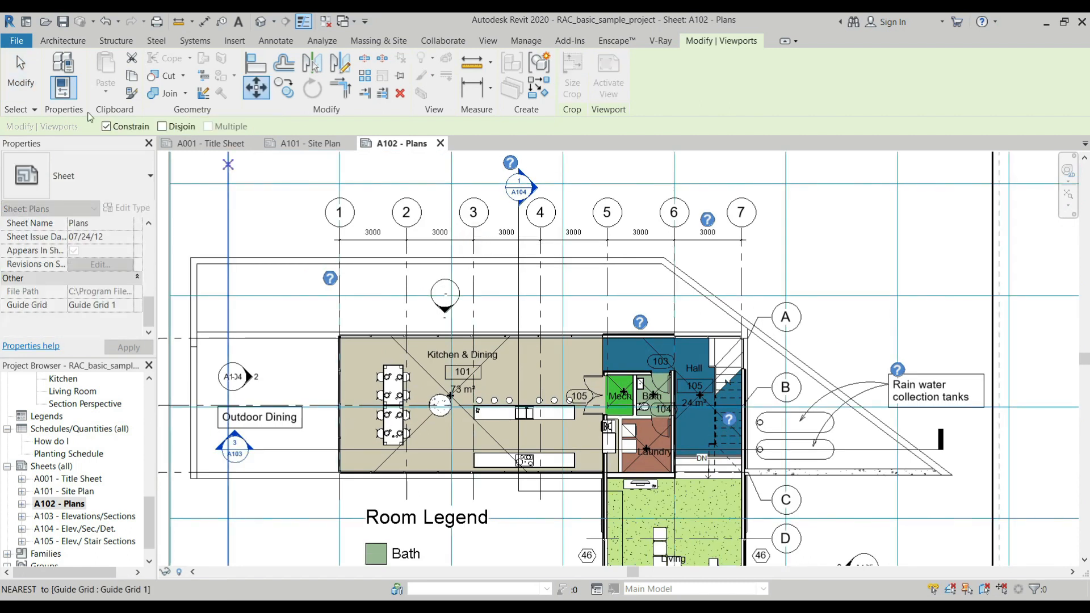
click(106, 126)
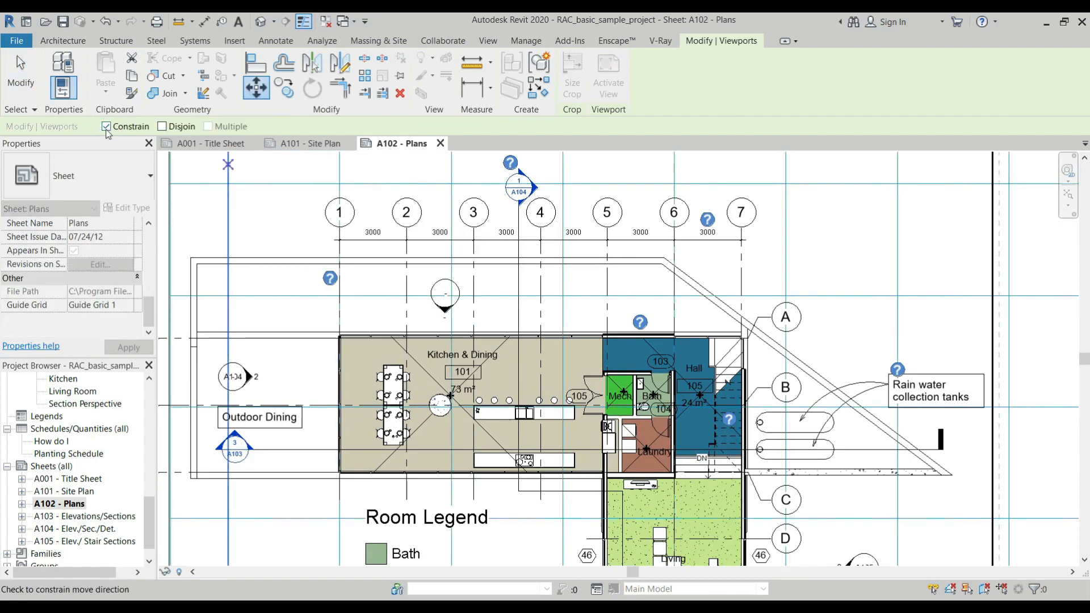
click(474, 240)
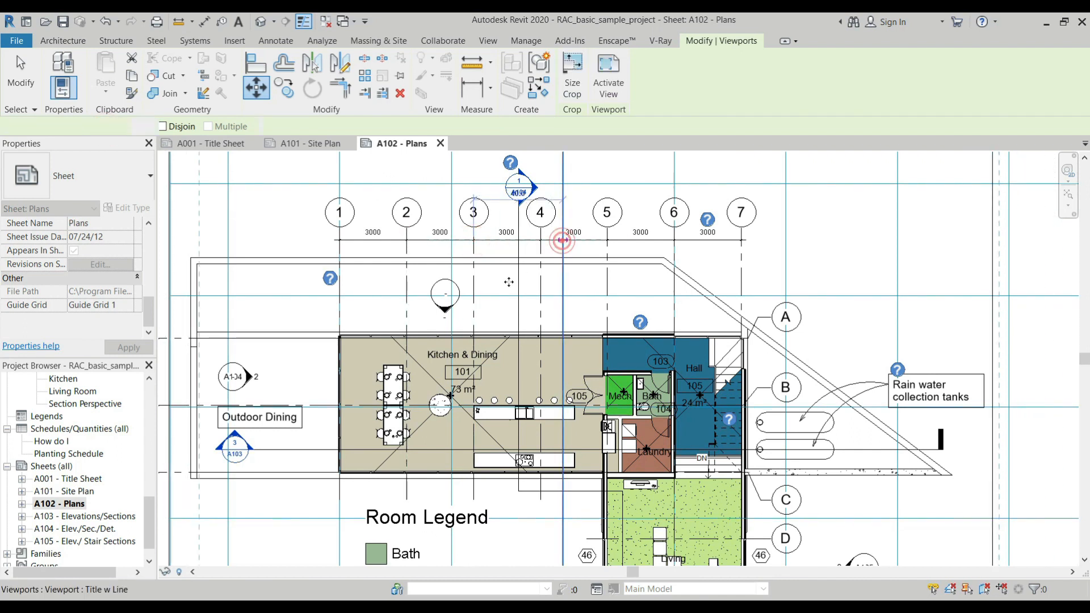
click(562, 239)
scroll(479, 244, down, 5)
scroll(514, 281, up, 2)
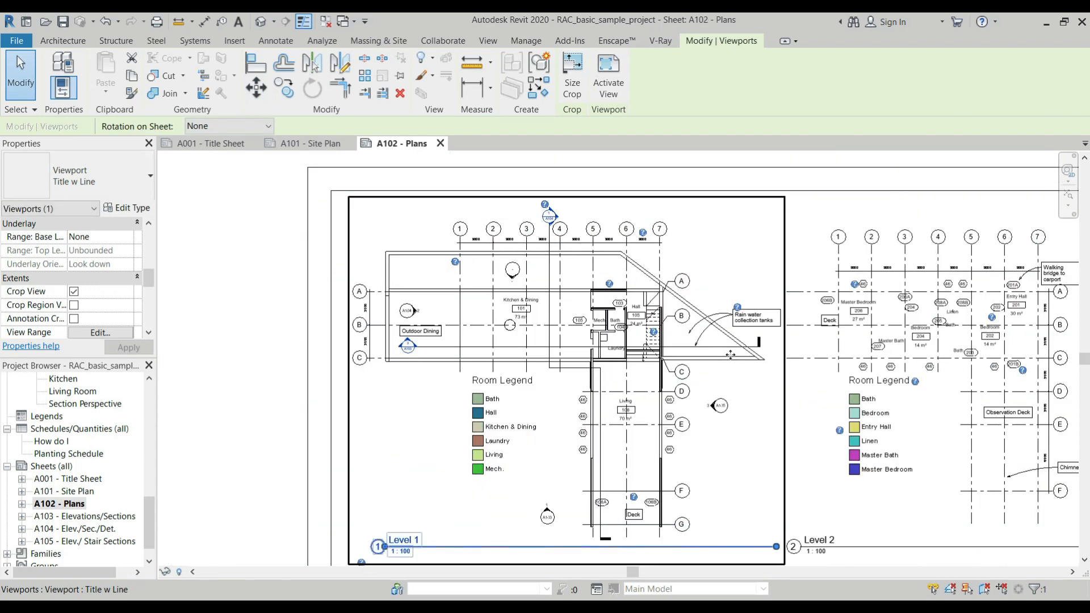
key(Escape)
scroll(514, 282, down, 4)
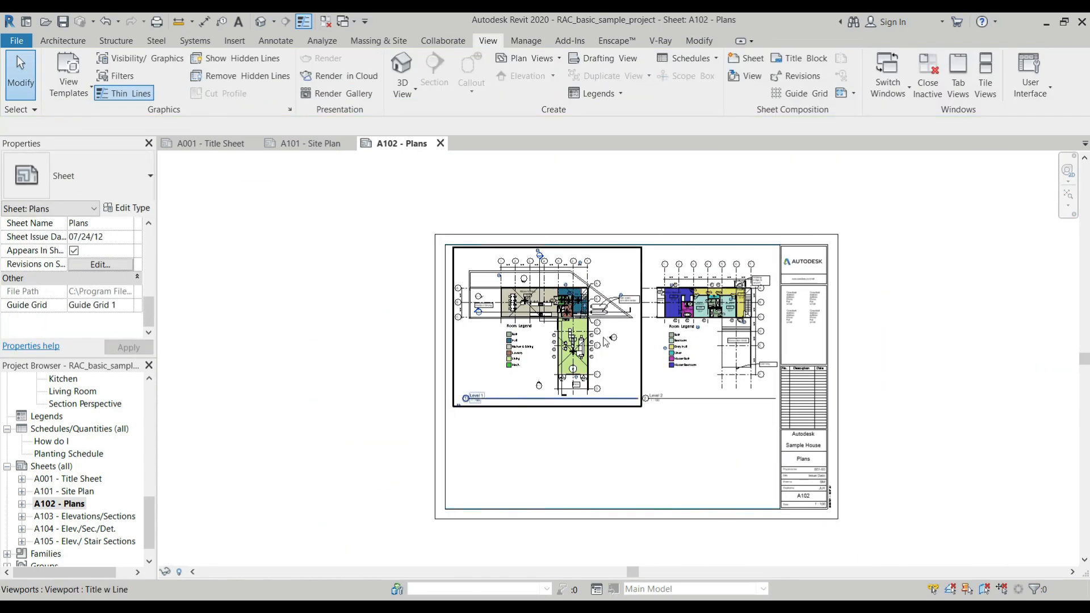